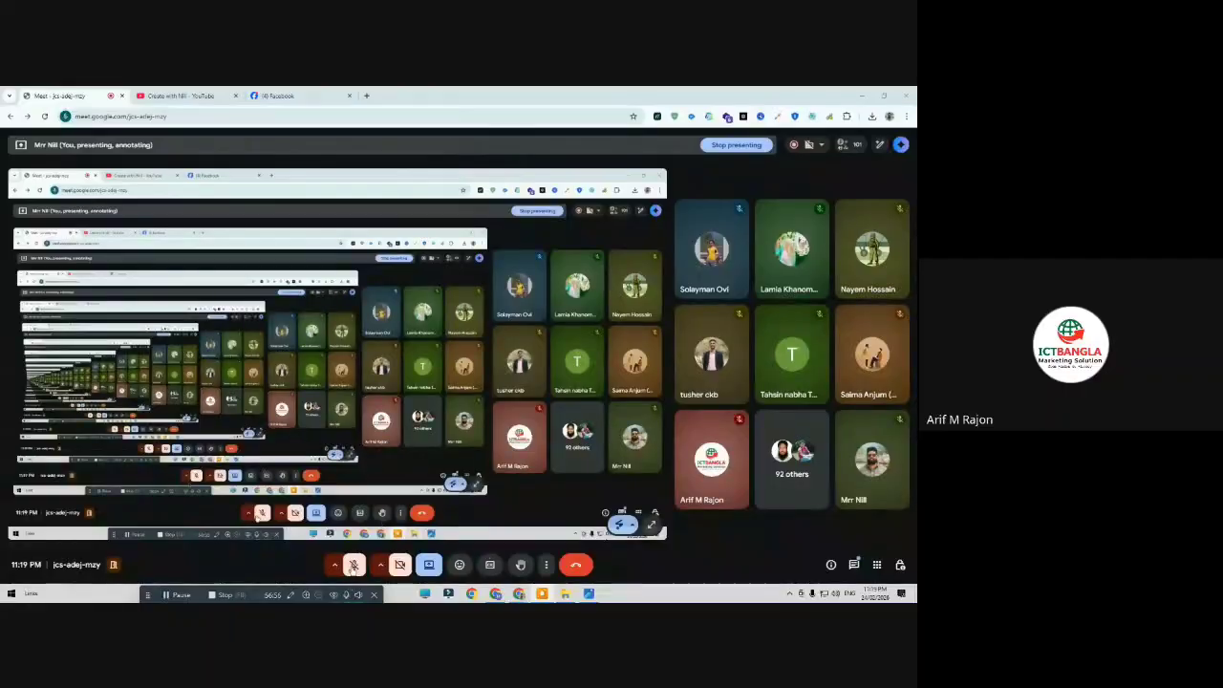
# Unmute the meeting microphone, switch to the Canva browser window and return to the beginning of its home page
pyautogui.click(354, 565)
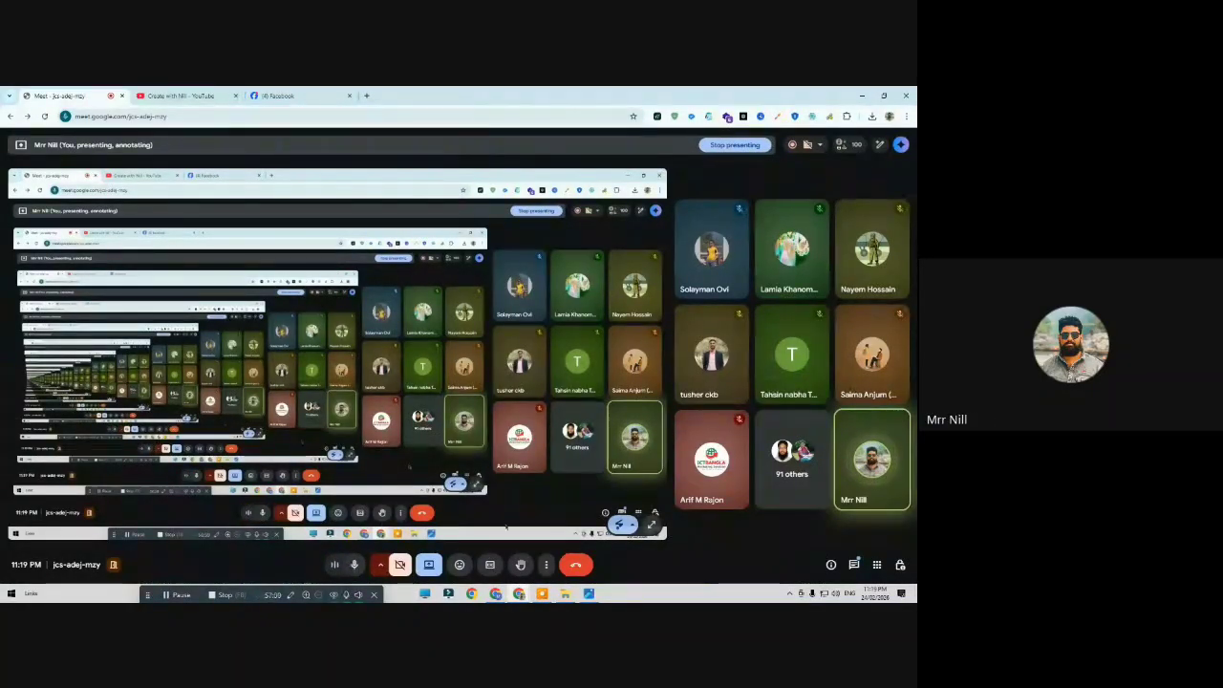
pyautogui.moveTo(589, 596)
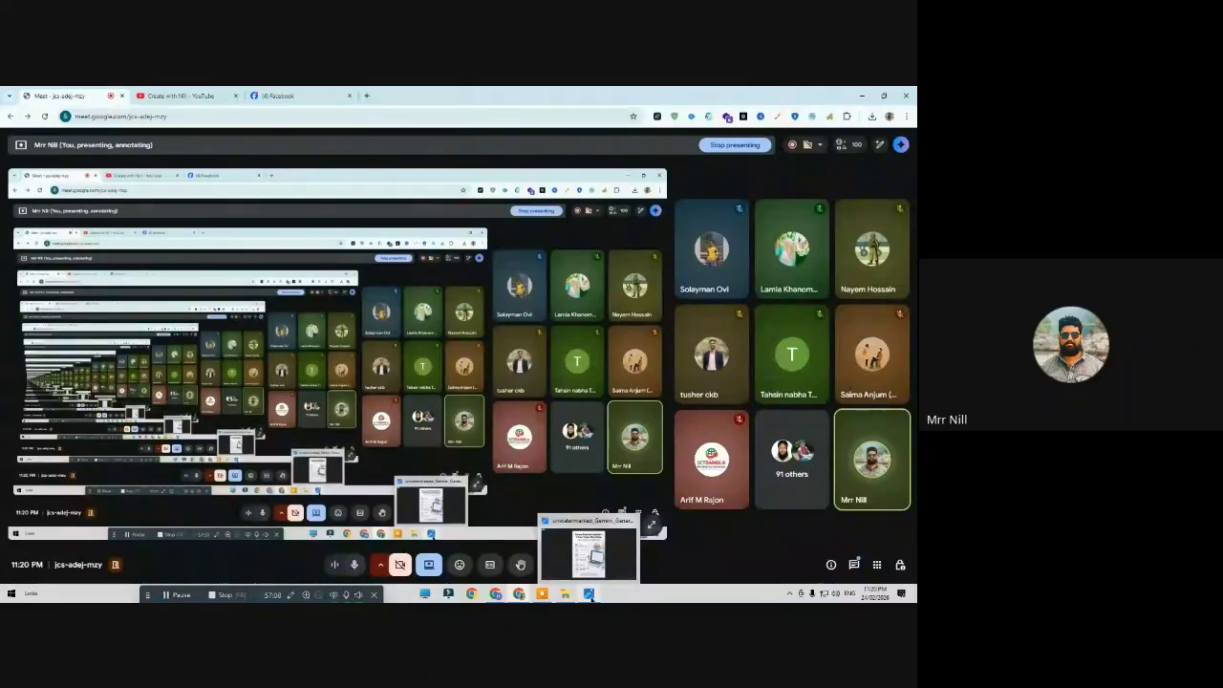
pyautogui.click(590, 595)
pyautogui.click(496, 594)
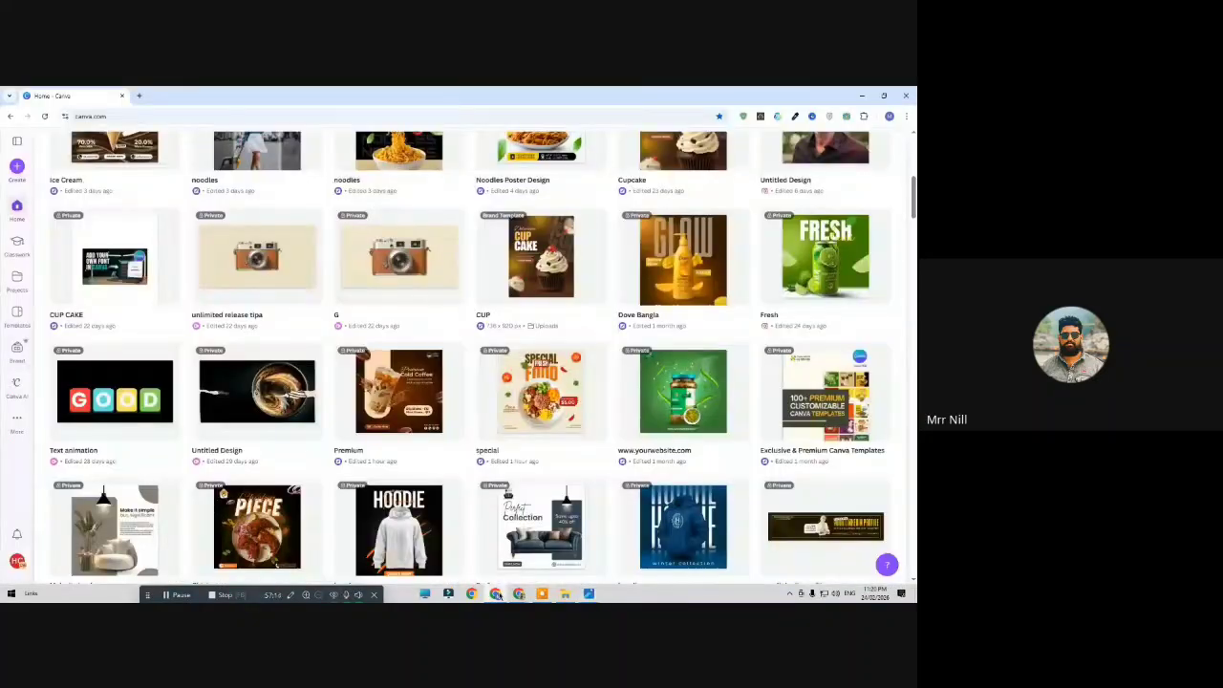
pyautogui.scroll(5, 396, 425)
pyautogui.scroll(1, 395, 416)
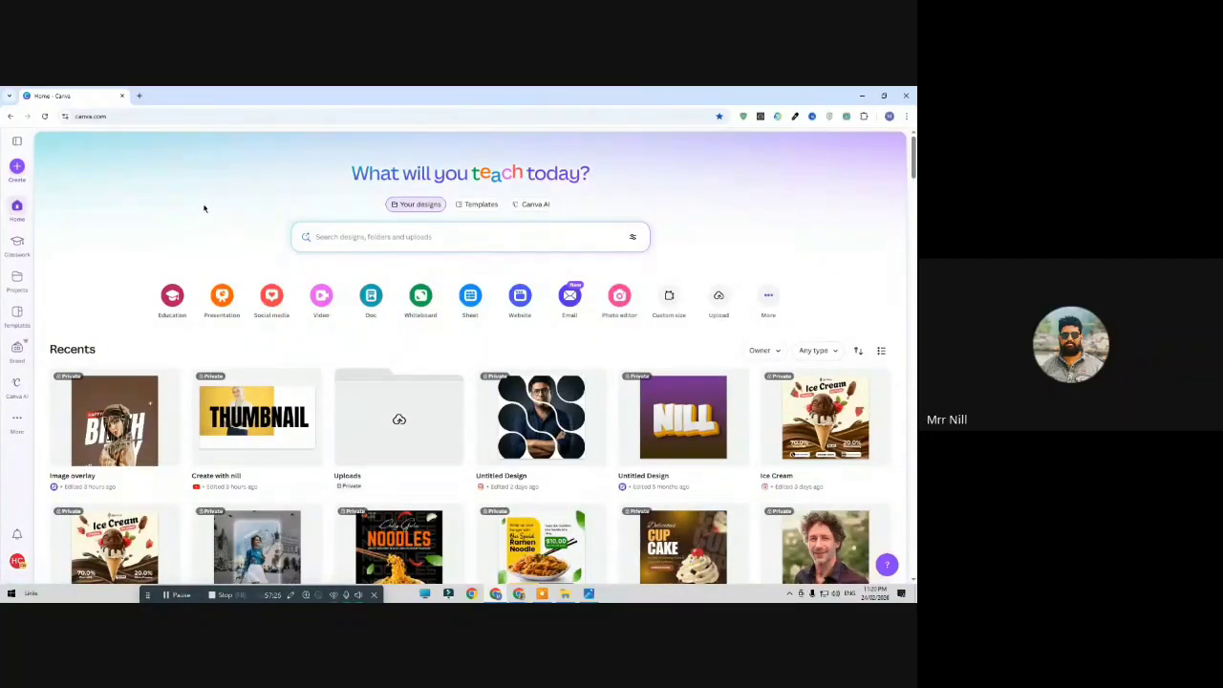
# Create a new 736 × 920 px custom-size design and fill its page background with solid black
pyautogui.click(668, 296)
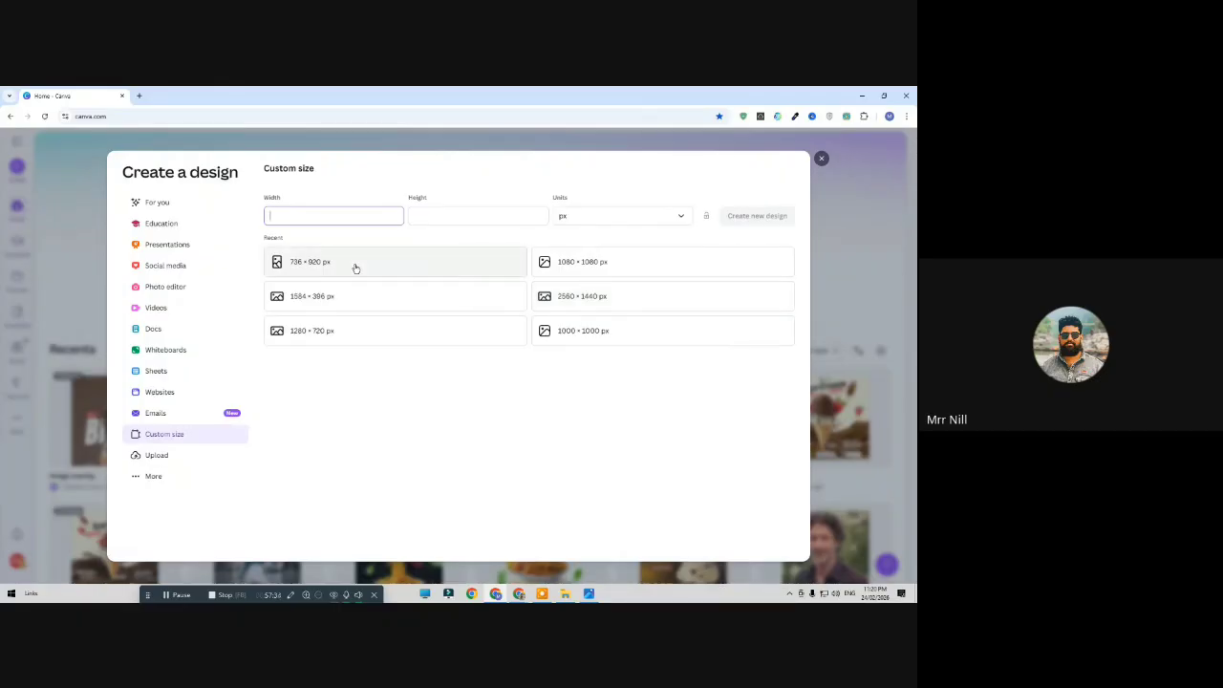
pyautogui.click(355, 268)
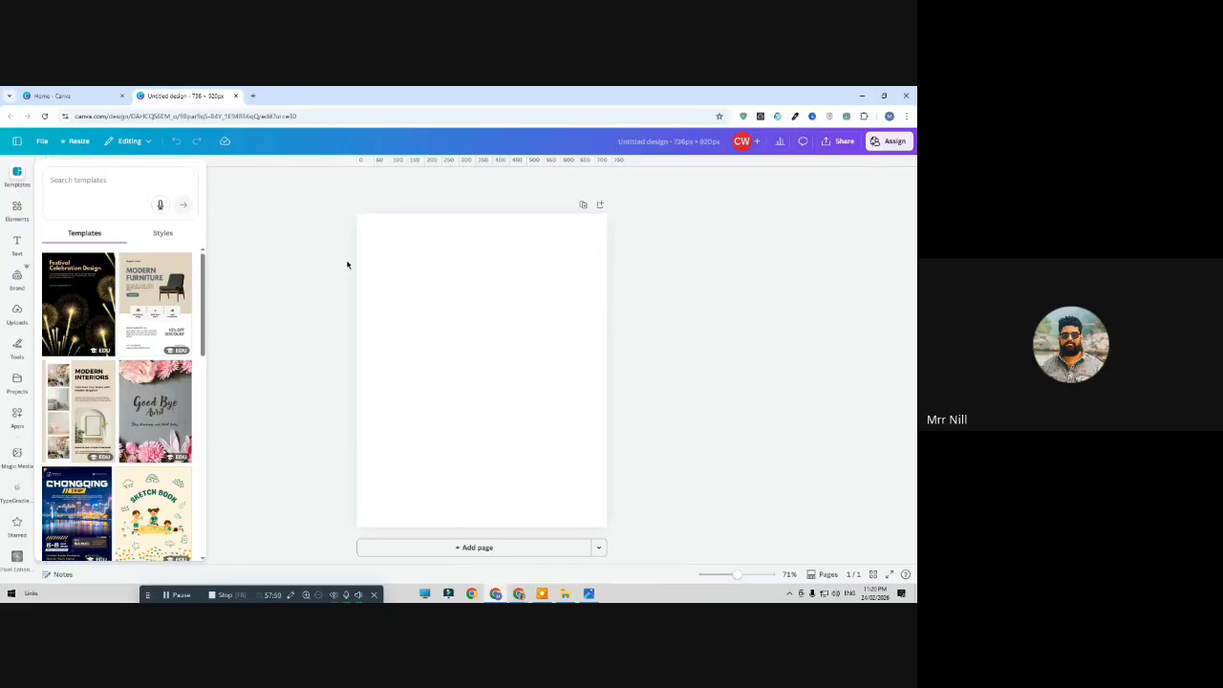
pyautogui.click(488, 243)
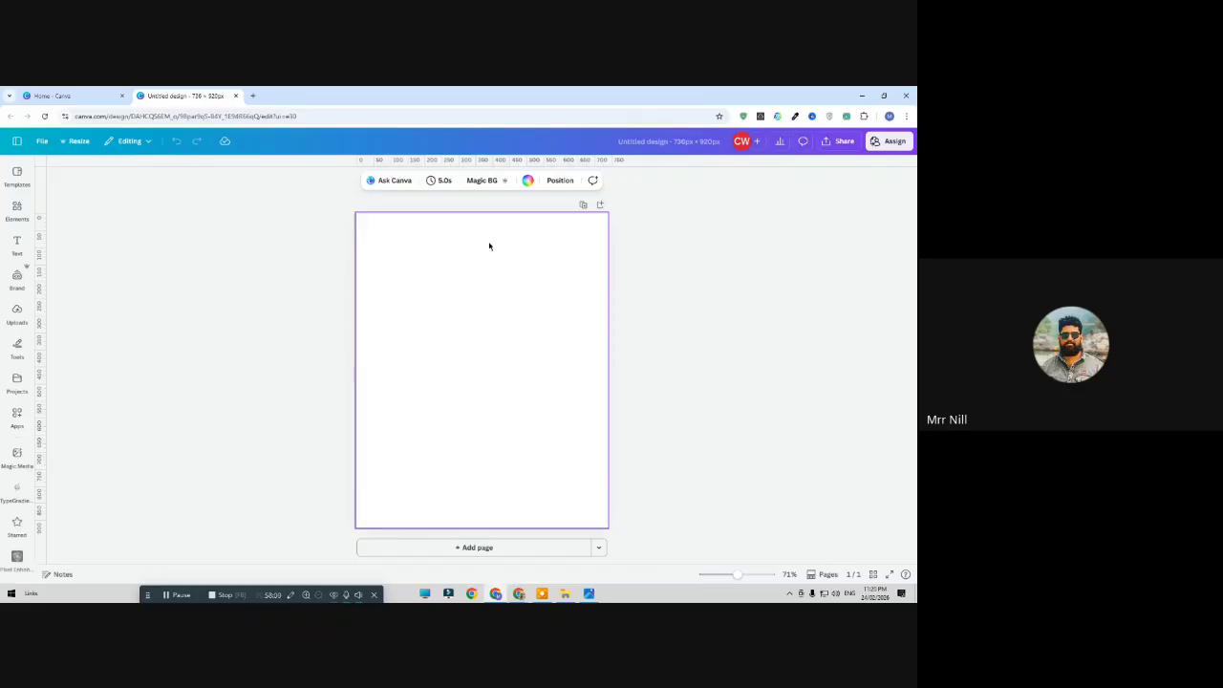
pyautogui.click(526, 182)
pyautogui.click(51, 346)
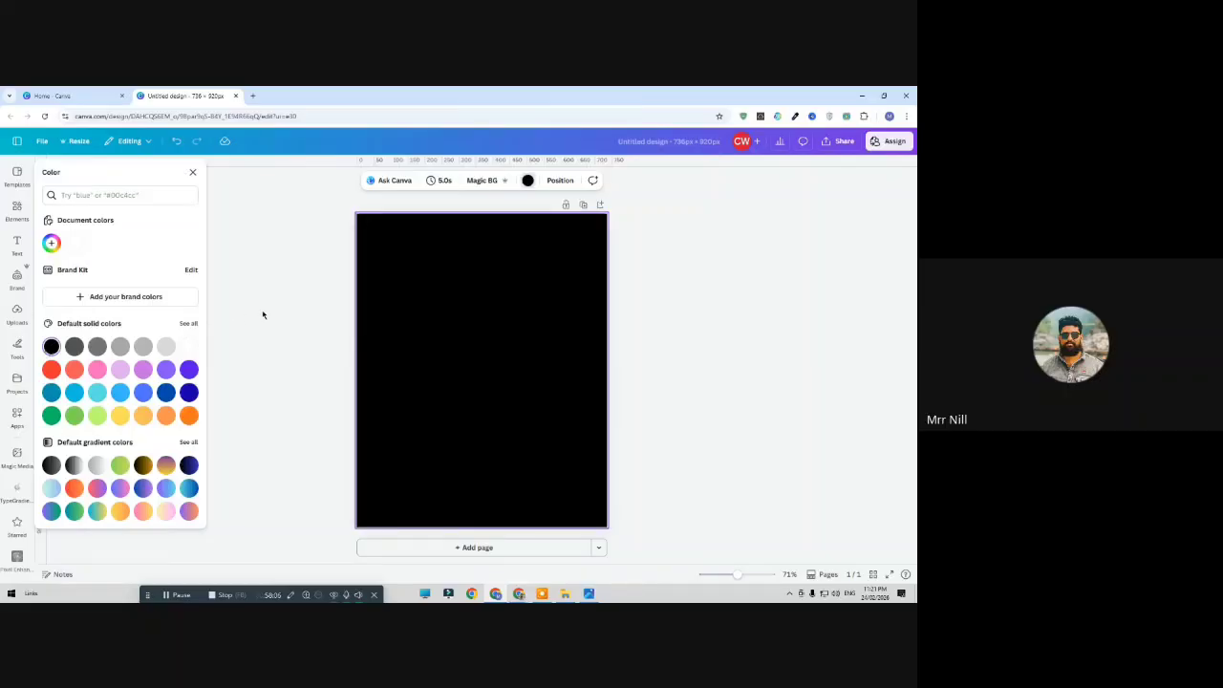
pyautogui.click(262, 315)
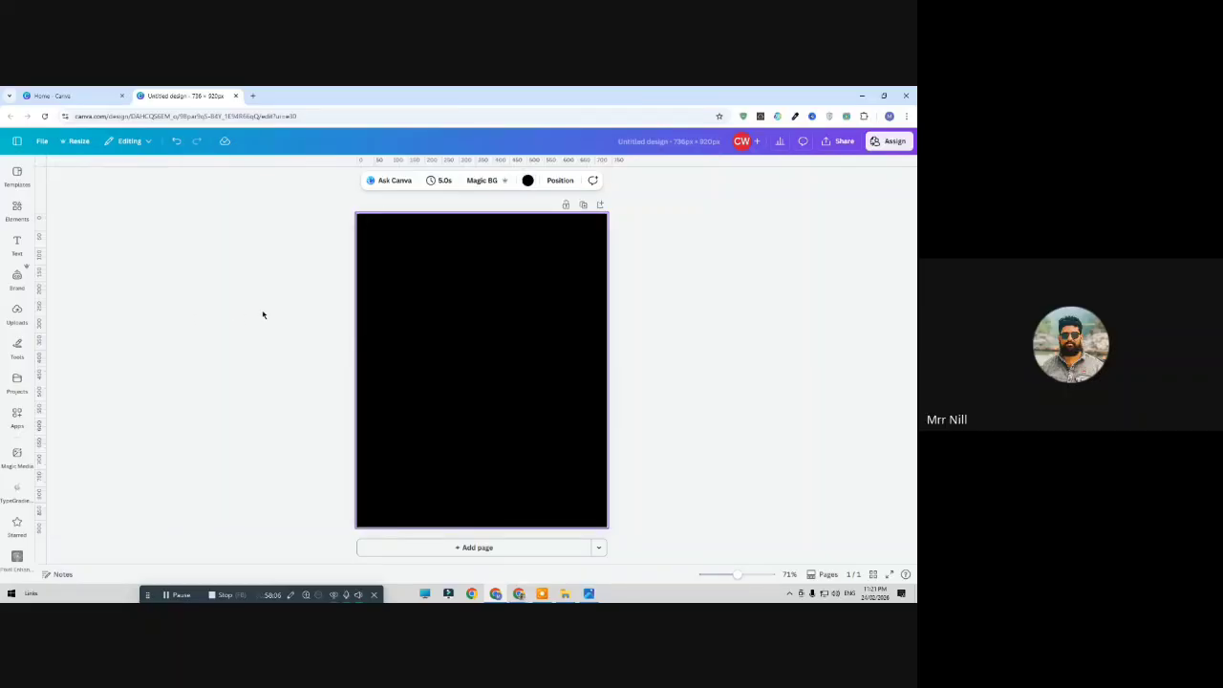
# Look through the available templates, design element categories and default text styles
pyautogui.click(17, 211)
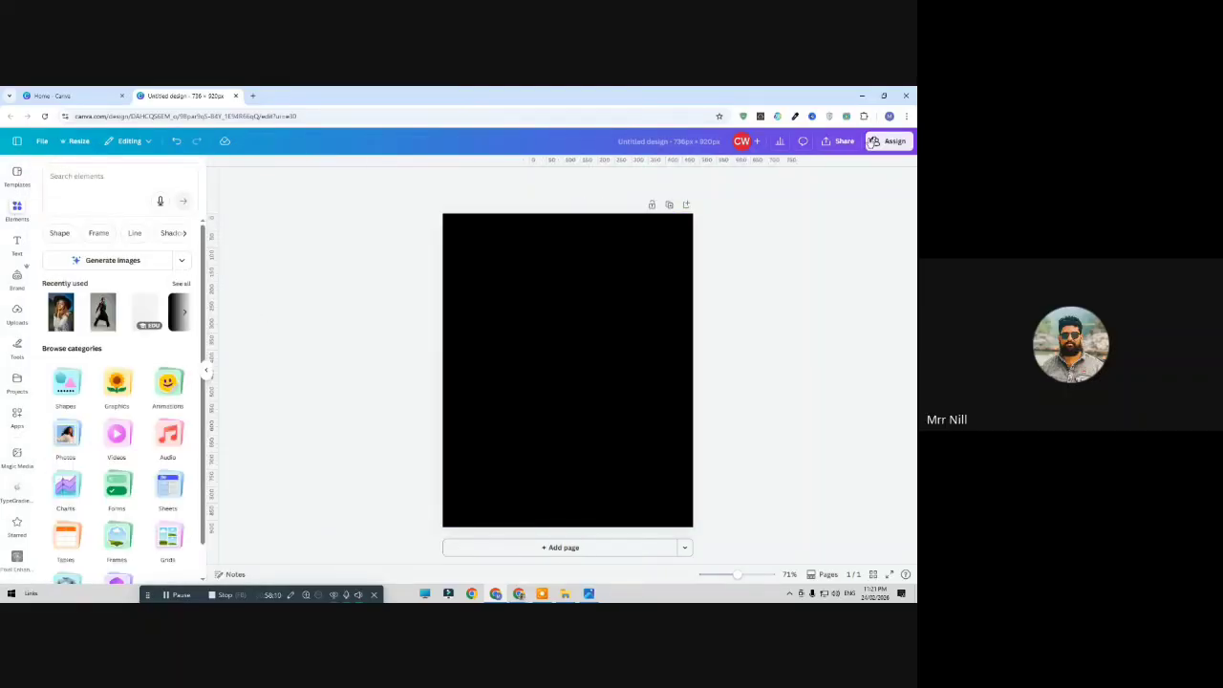
pyautogui.click(17, 173)
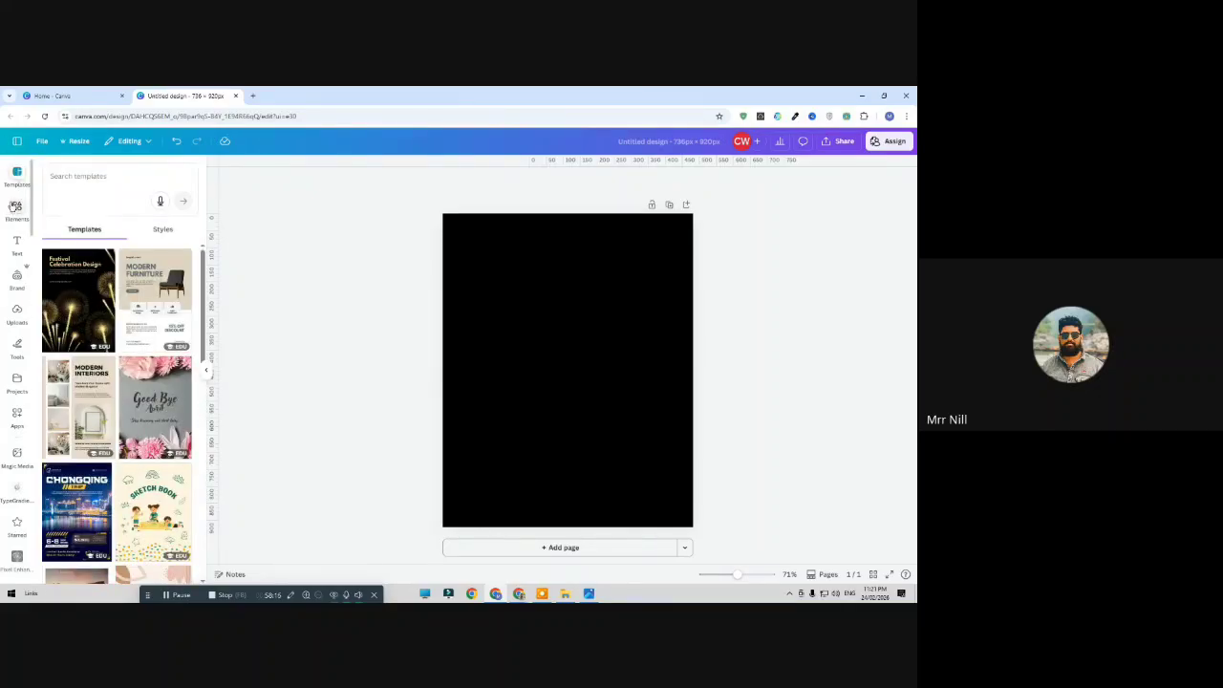
pyautogui.click(16, 206)
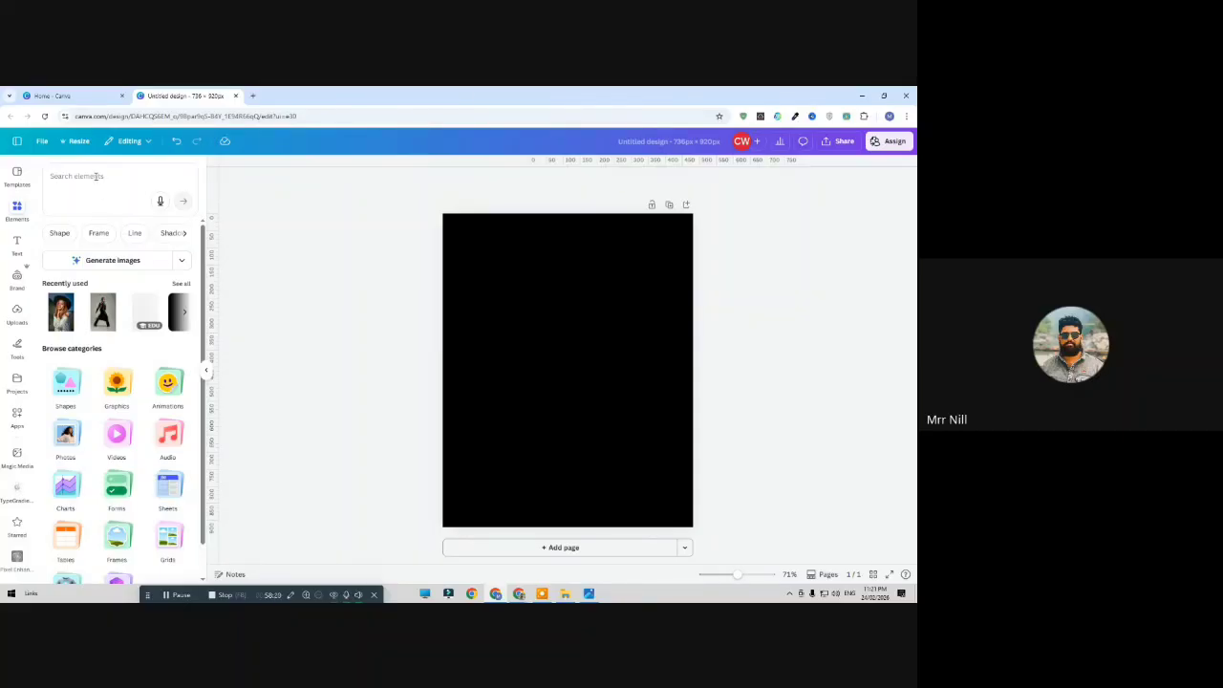
pyautogui.scroll(-1, 90, 375)
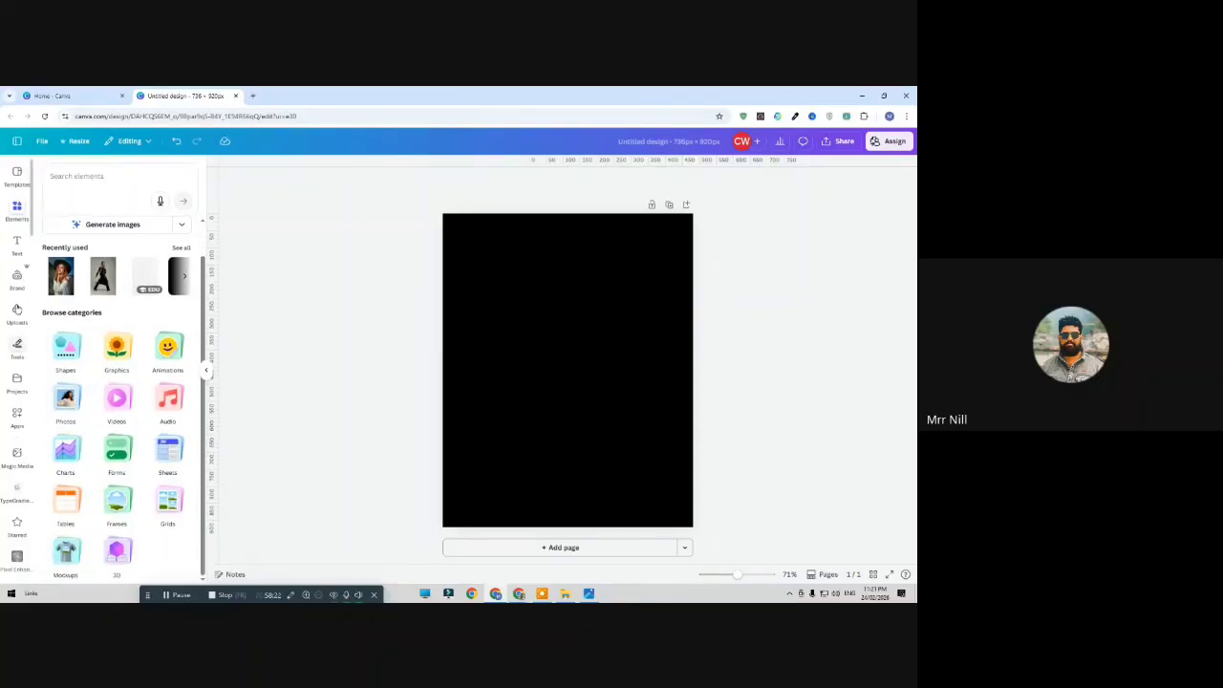
pyautogui.click(17, 250)
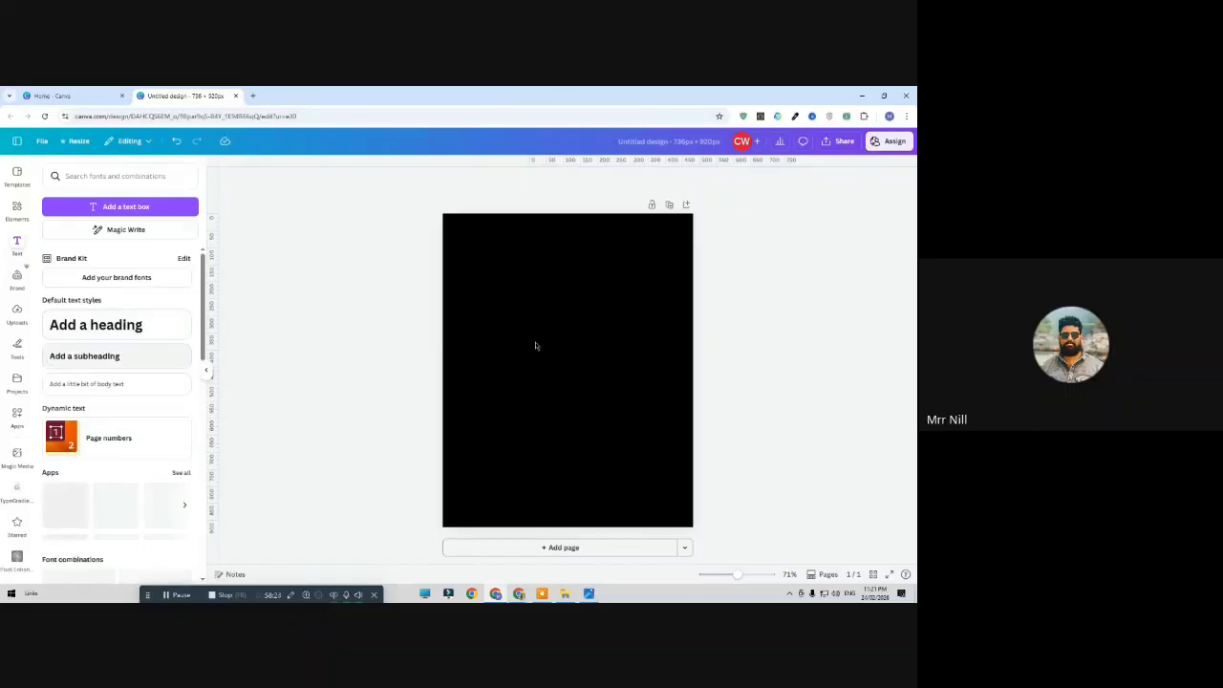
# Try the cupcake brand template on the black page and undo its application
pyautogui.click(16, 278)
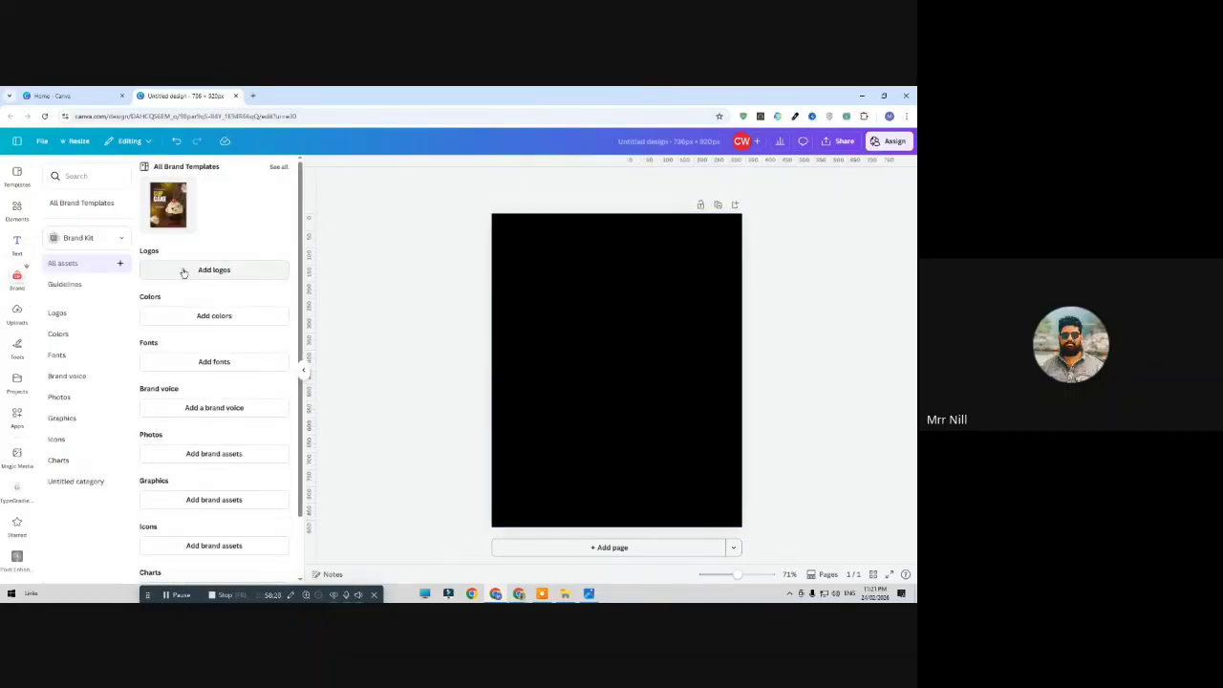
pyautogui.click(167, 220)
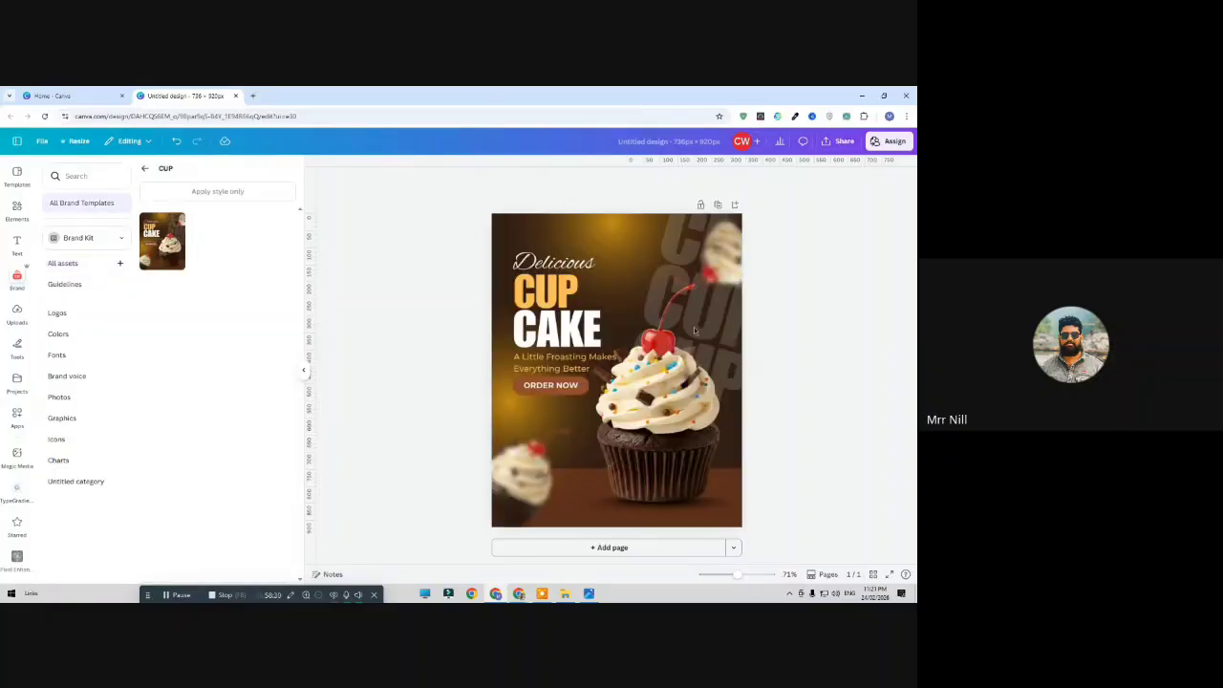
pyautogui.click(175, 141)
# Look over the uploaded images and draw a freehand red looping scribble across the middle of the black page
pyautogui.click(17, 311)
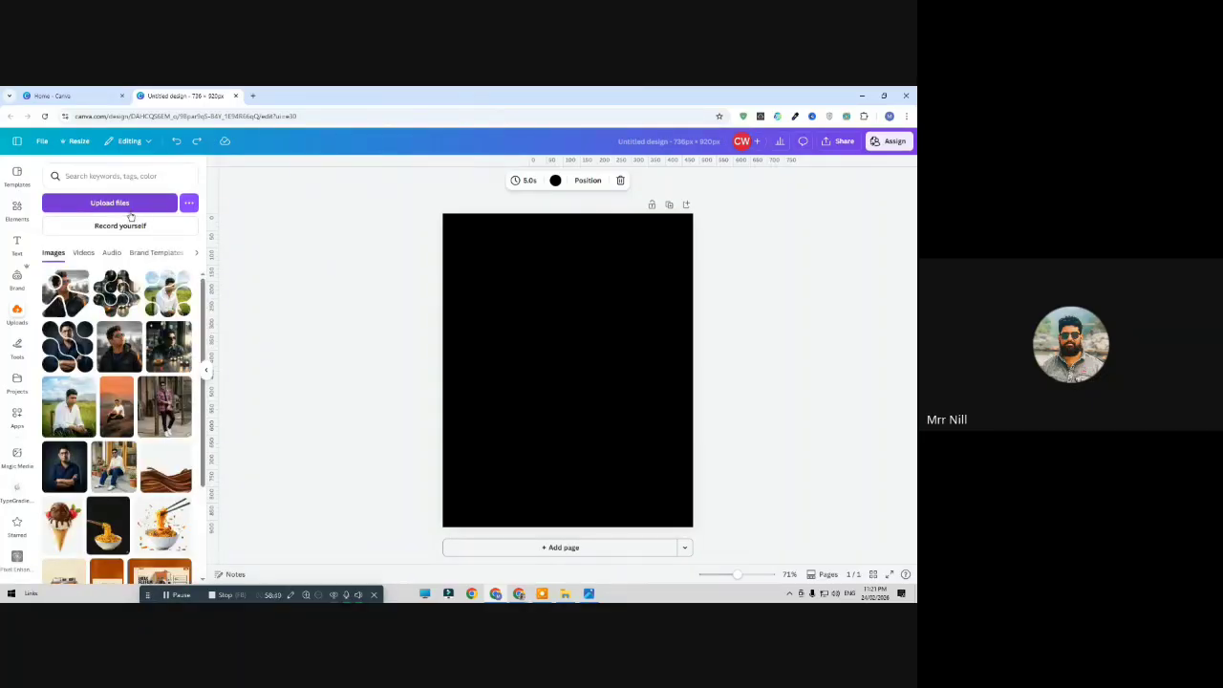
pyautogui.click(19, 348)
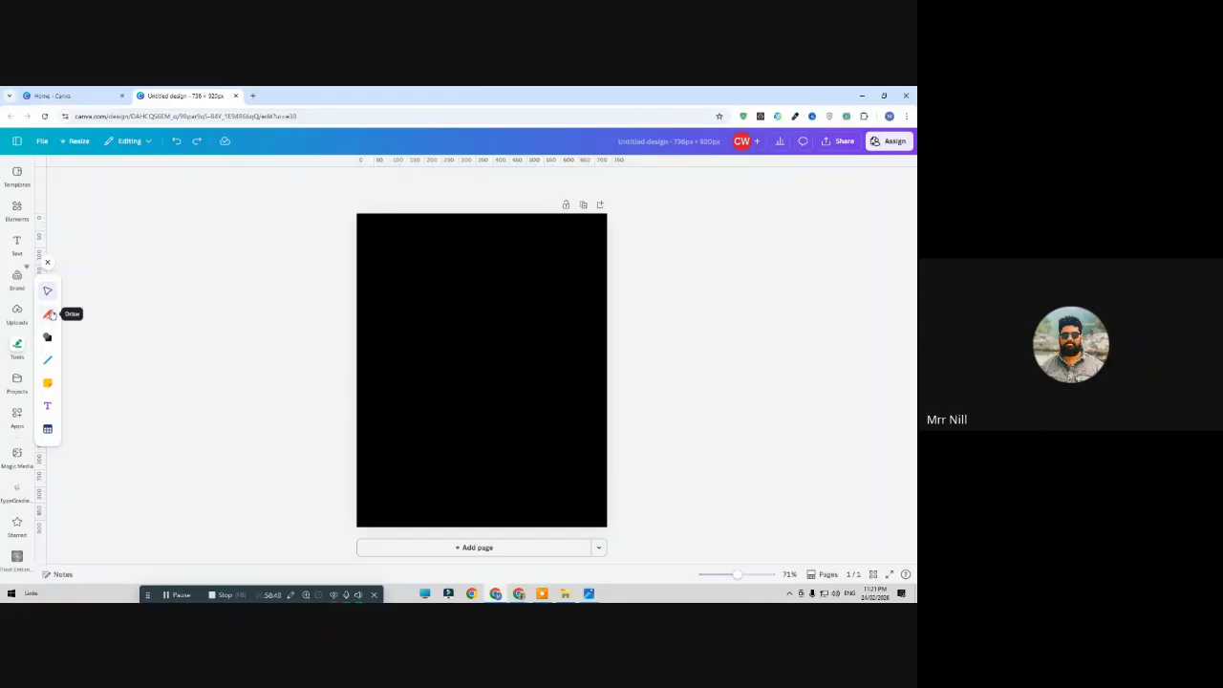
pyautogui.click(47, 314)
pyautogui.moveTo(426, 314)
pyautogui.mouseDown()
pyautogui.moveTo(469, 382)
pyautogui.moveTo(492, 323)
pyautogui.mouseUp()
pyautogui.moveTo(428, 381)
pyautogui.mouseDown()
pyautogui.moveTo(434, 336)
pyautogui.moveTo(432, 373)
pyautogui.mouseUp()
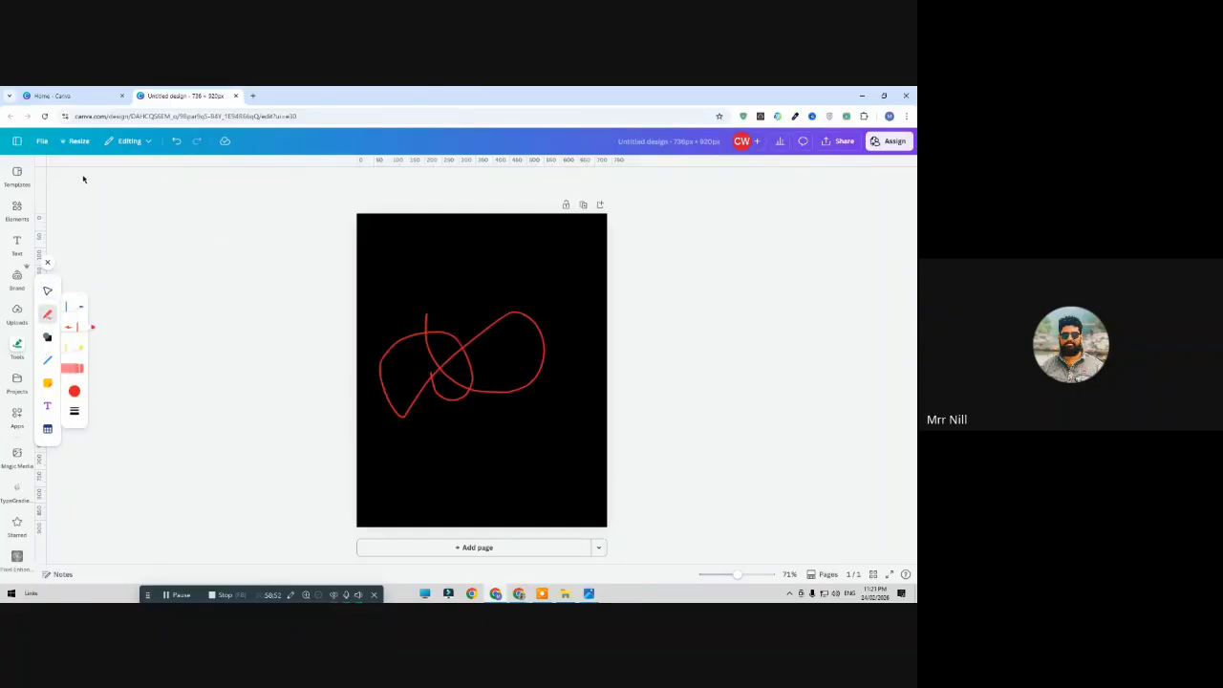
# Hide the rulers and guides in the design settings and turn them back on
pyautogui.click(42, 141)
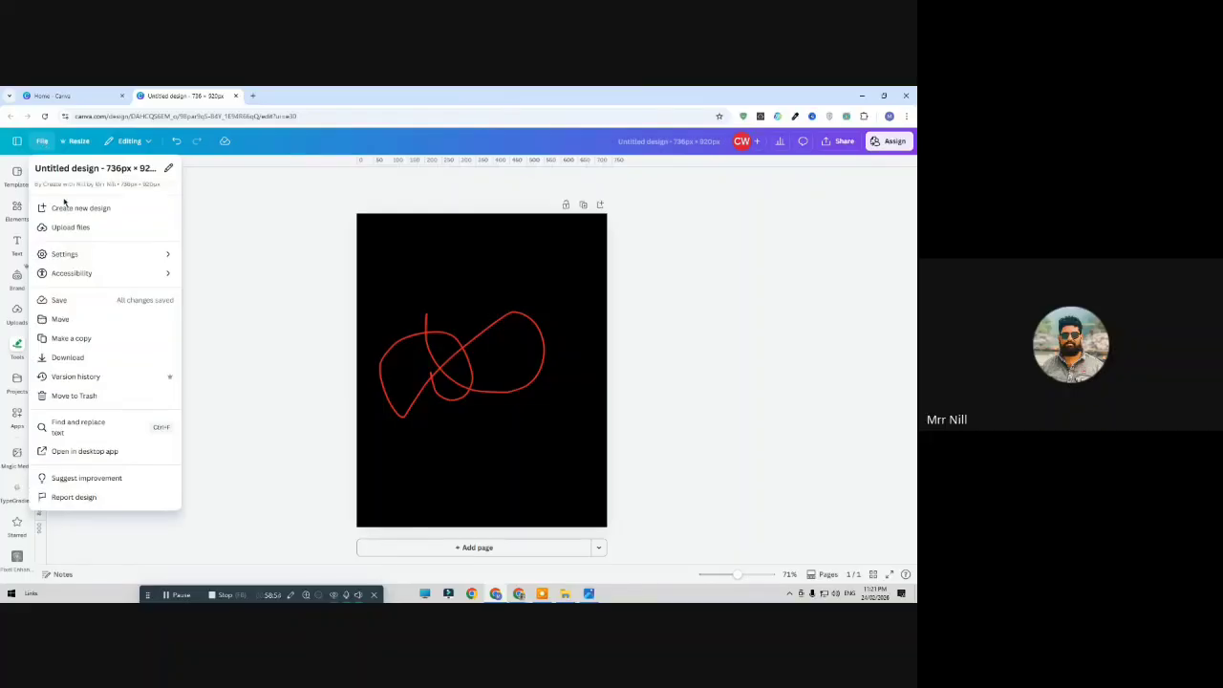
pyautogui.moveTo(114, 255)
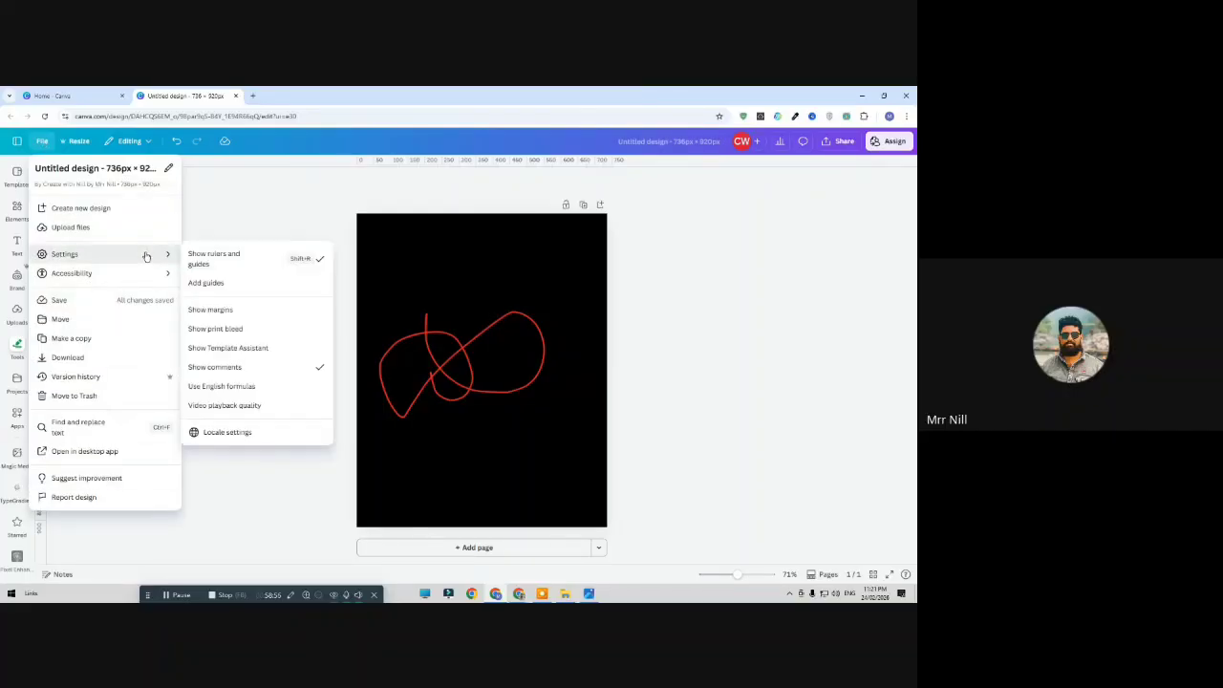
pyautogui.click(208, 254)
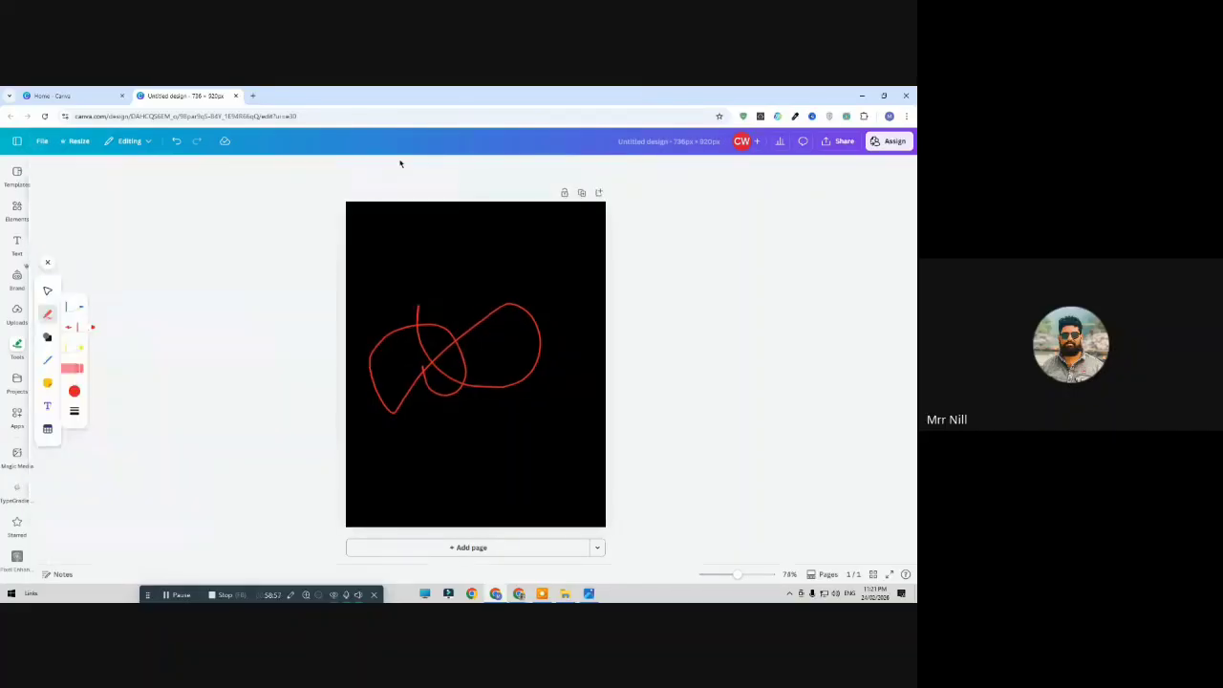
pyautogui.click(42, 142)
pyautogui.moveTo(105, 254)
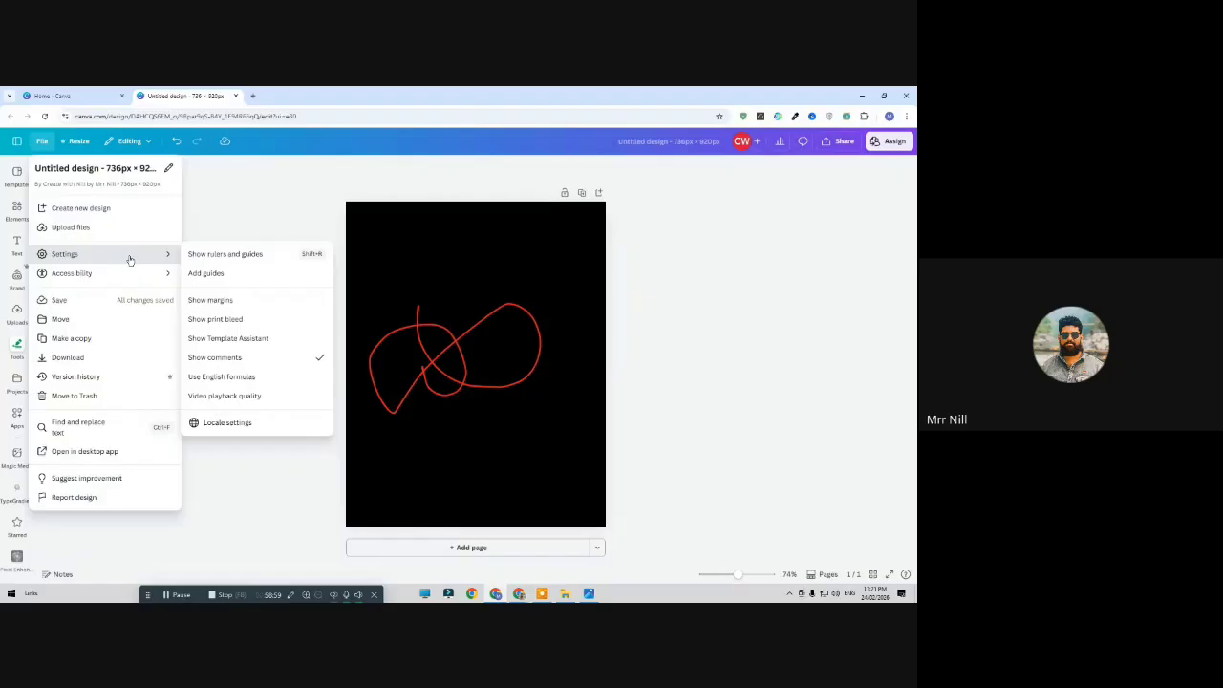
pyautogui.click(200, 253)
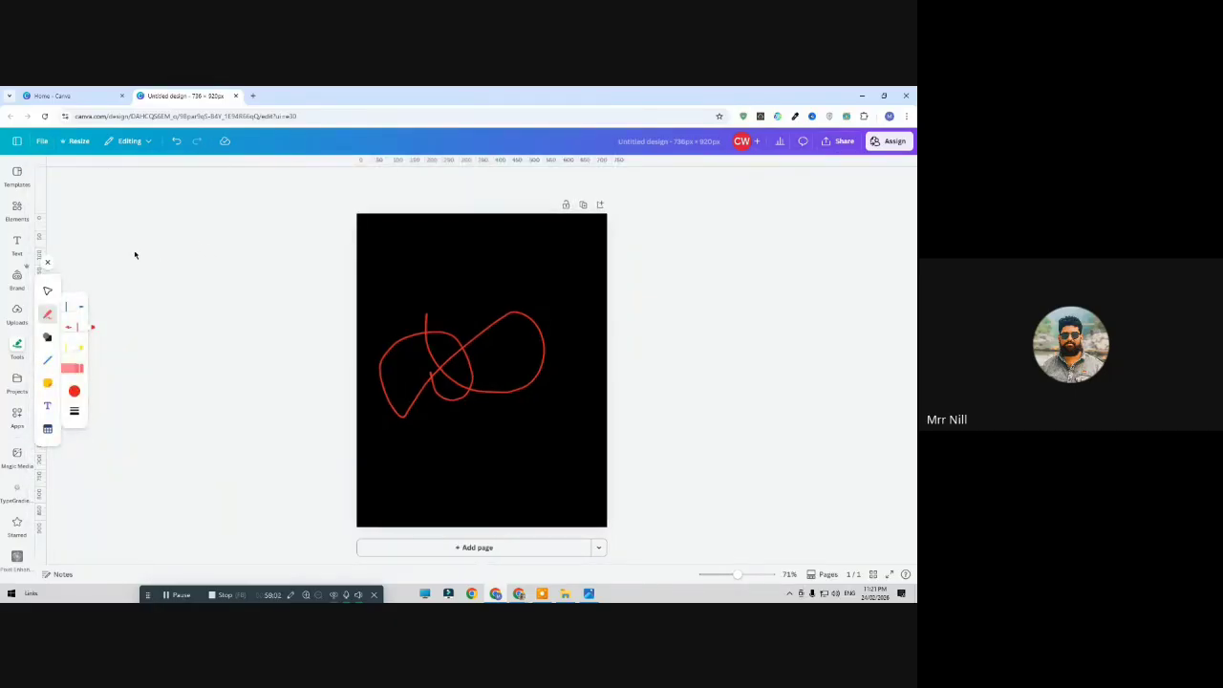
# Check the available editing modes, then undo the red scribble, redo it and undo it again
pyautogui.click(132, 144)
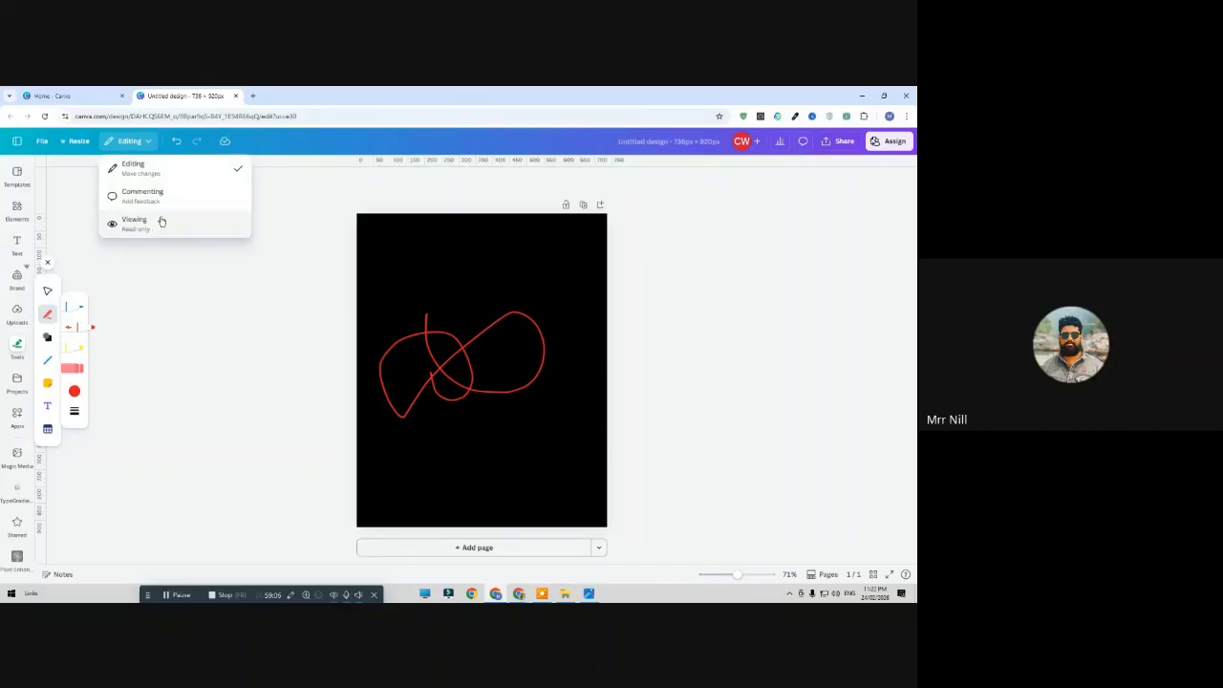
pyautogui.click(199, 177)
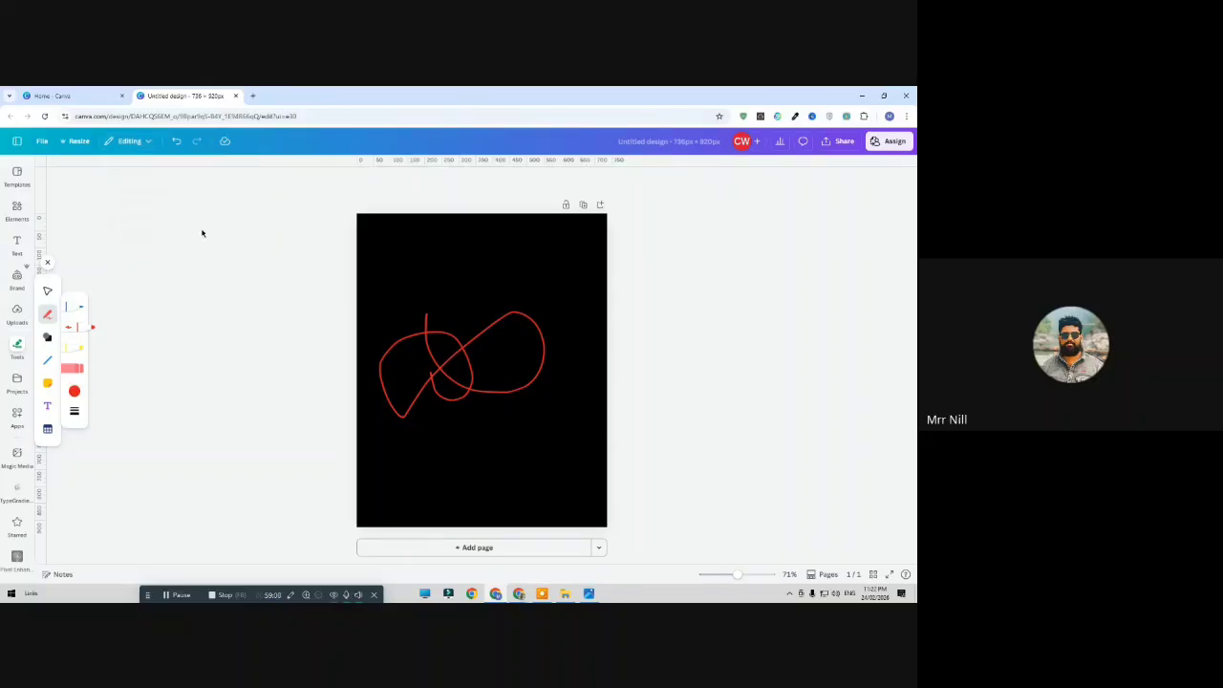
pyautogui.click(176, 141)
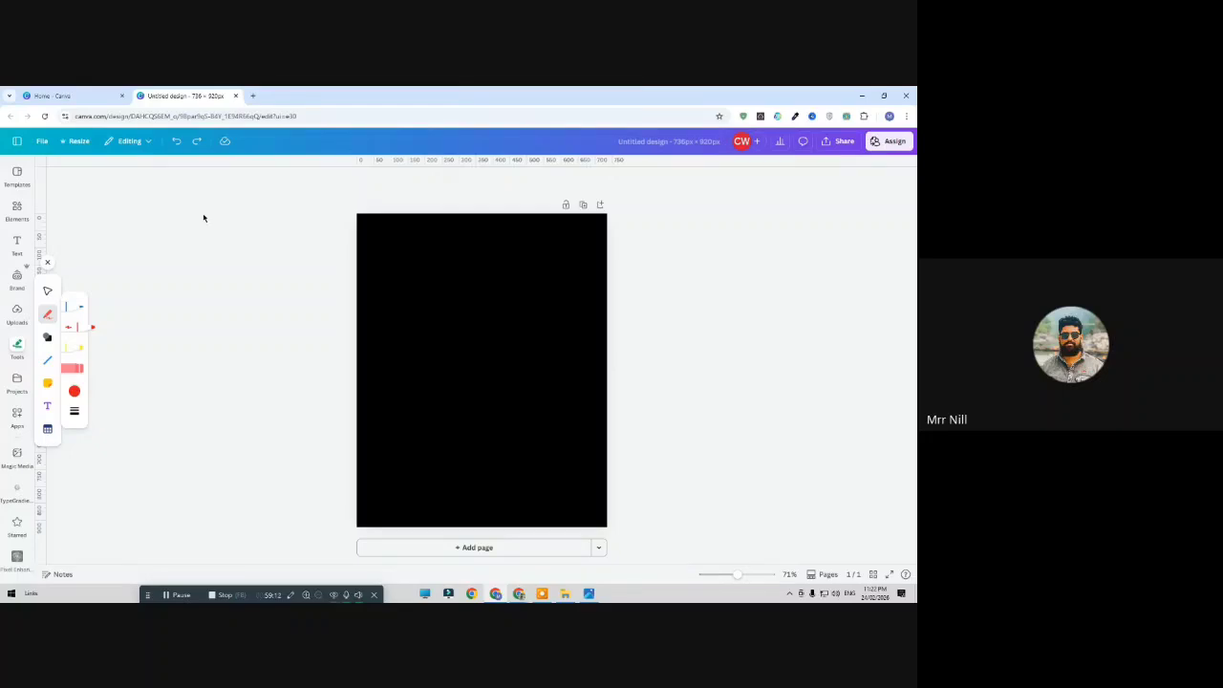
pyautogui.click(196, 142)
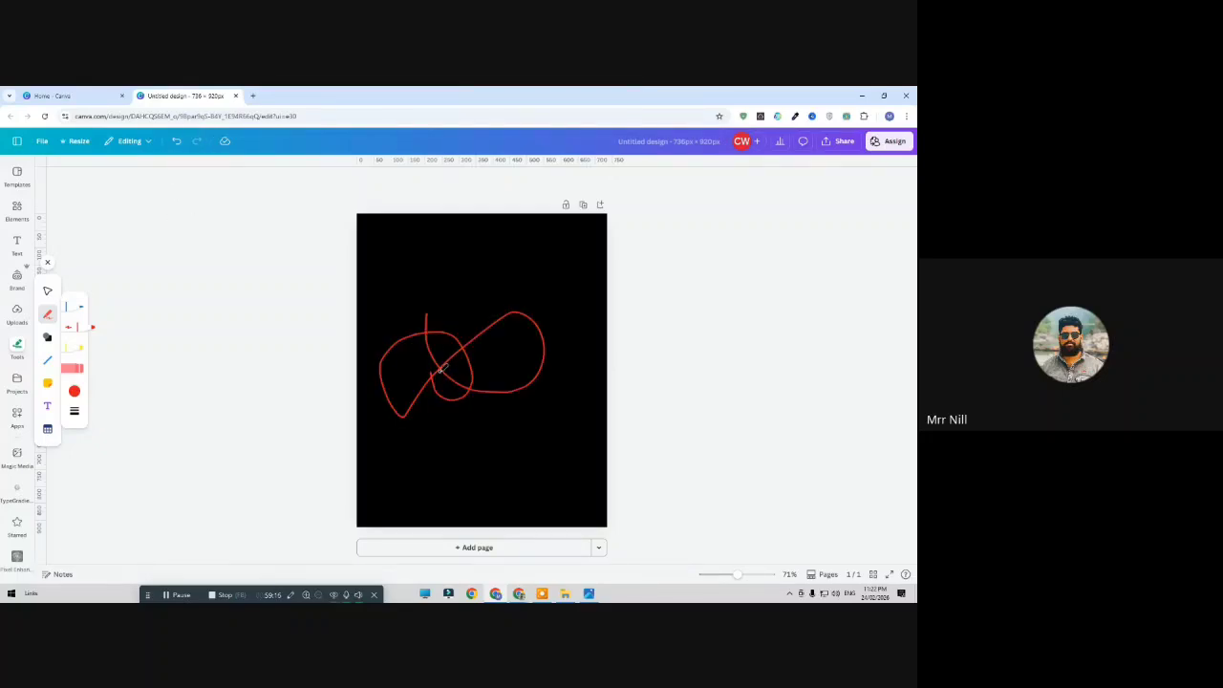
pyautogui.hotkey('ctrl', 'z')
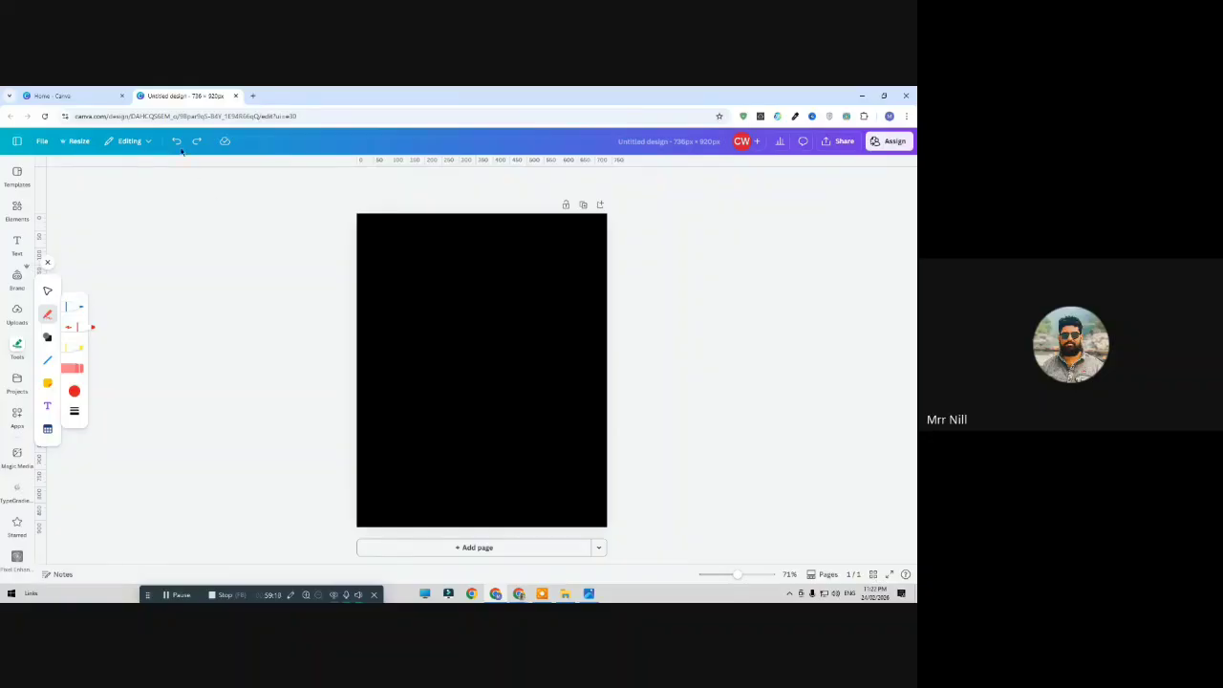
# Examine the design's sharing settings and the full range of publishing, saving, social and messaging options
pyautogui.click(757, 142)
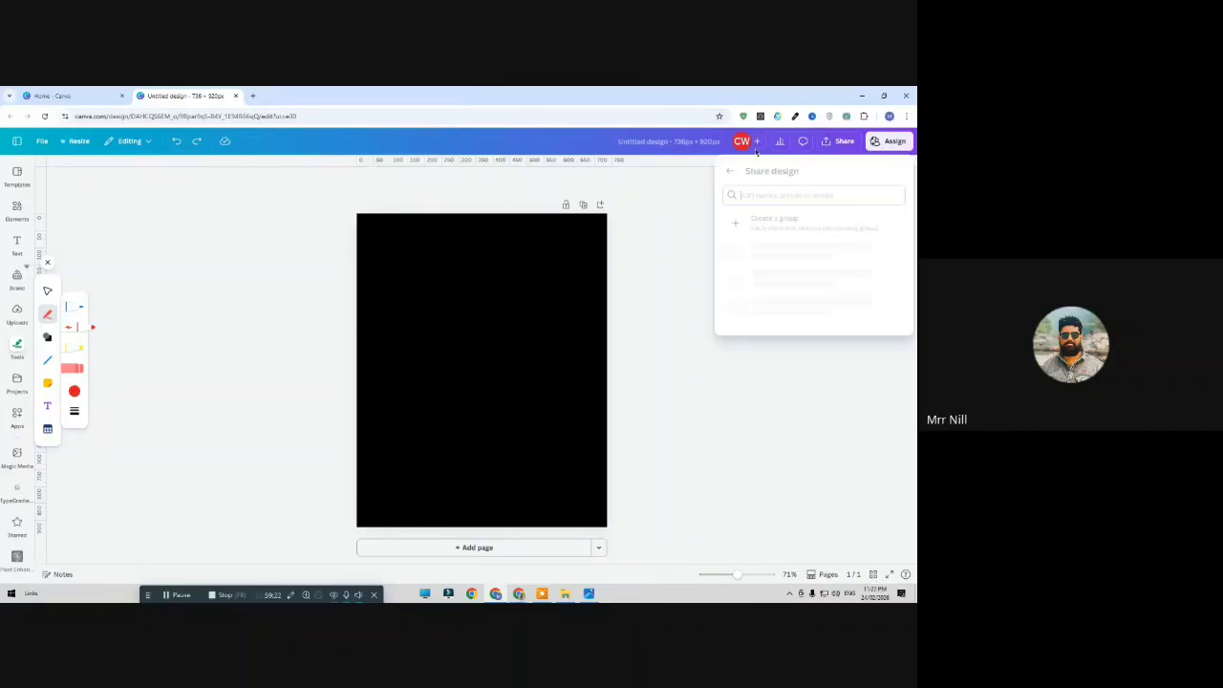
pyautogui.click(666, 255)
pyautogui.click(843, 141)
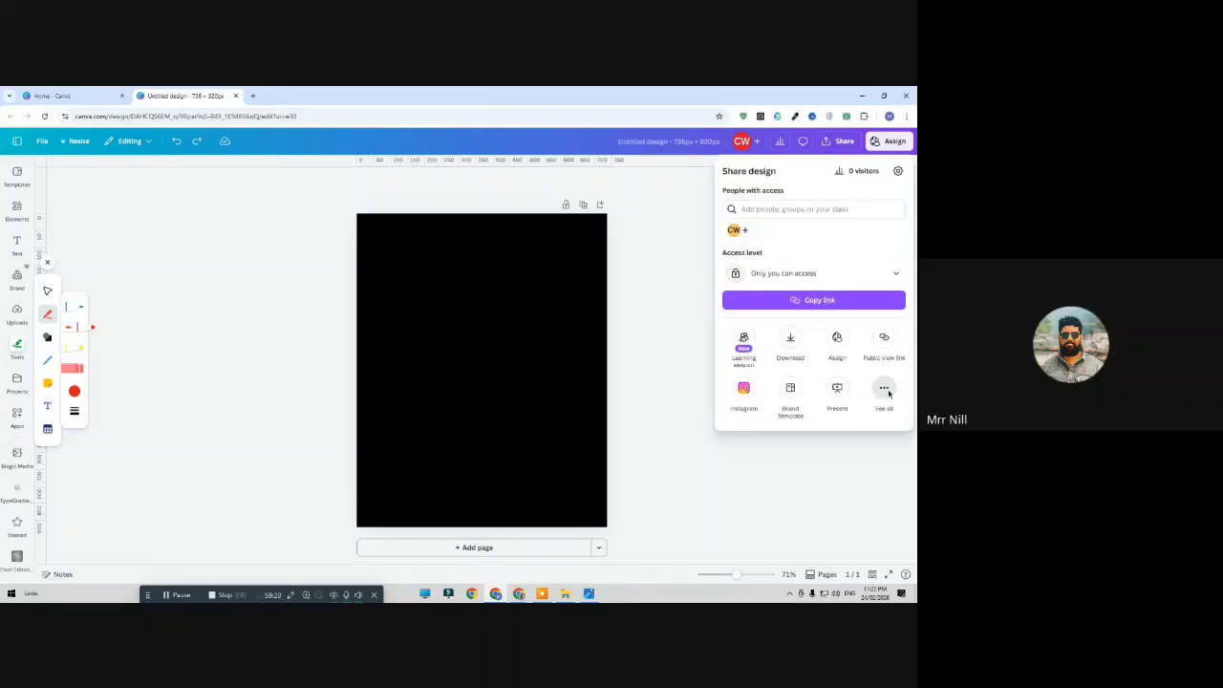
pyautogui.click(884, 389)
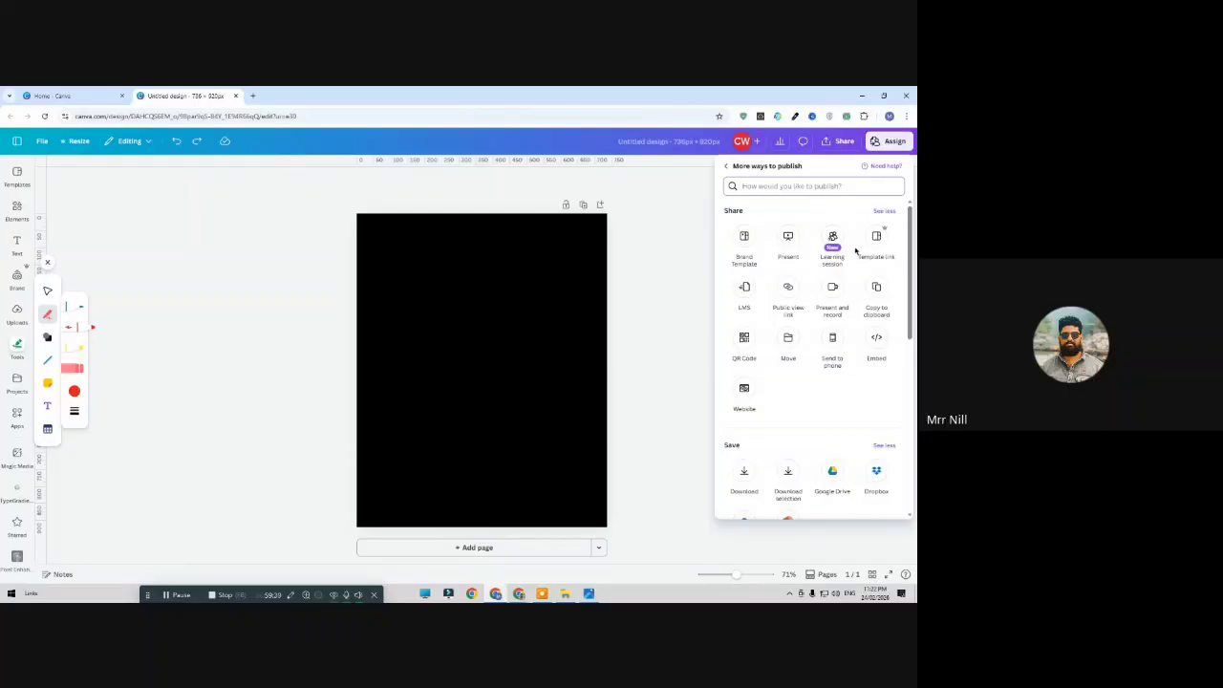
pyautogui.scroll(-1, 856, 251)
pyautogui.scroll(-2, 865, 262)
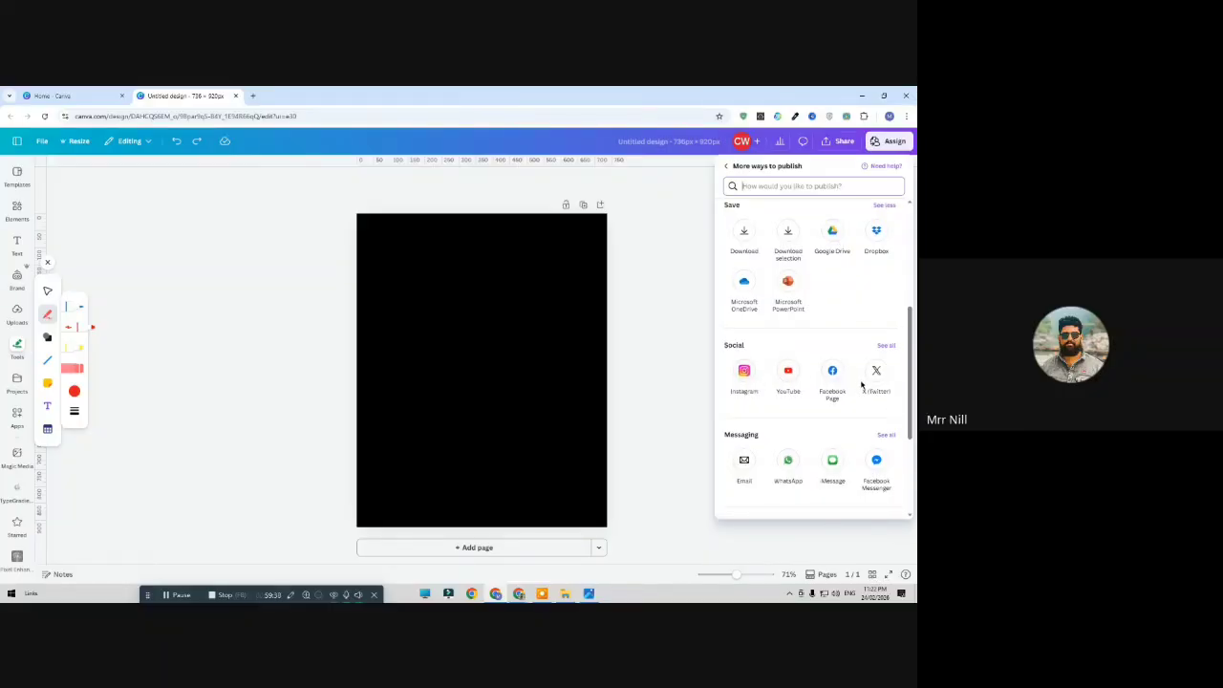
pyautogui.scroll(-3, 774, 386)
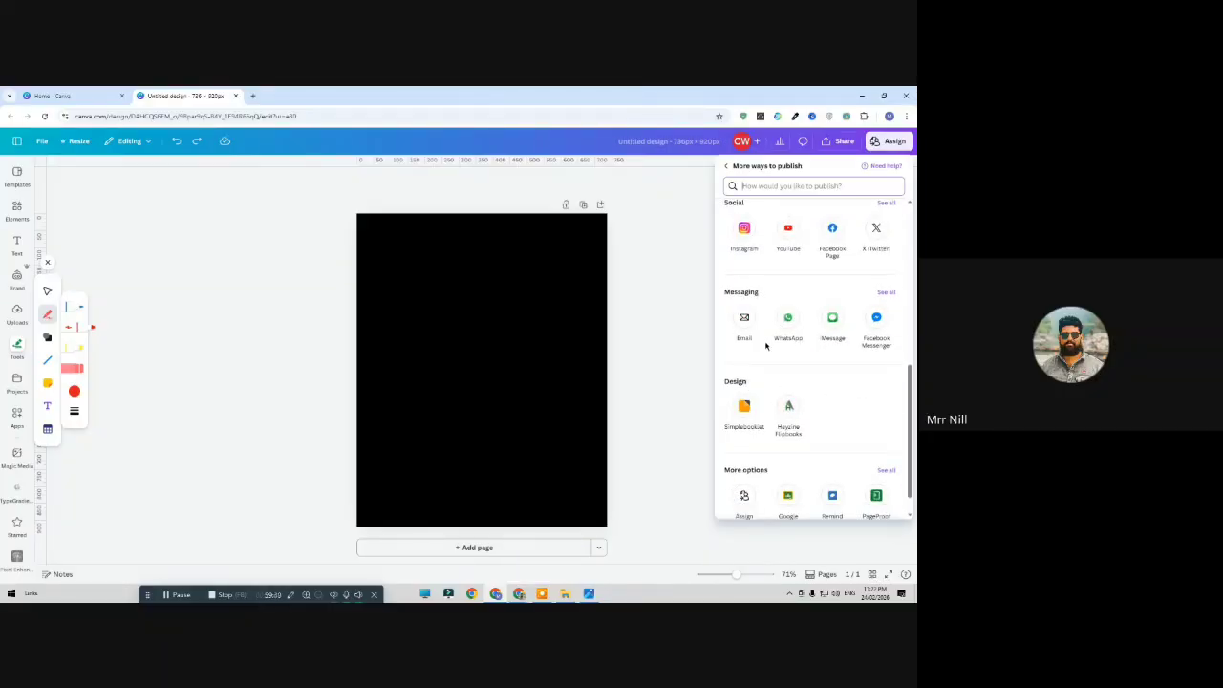
pyautogui.scroll(-1, 769, 353)
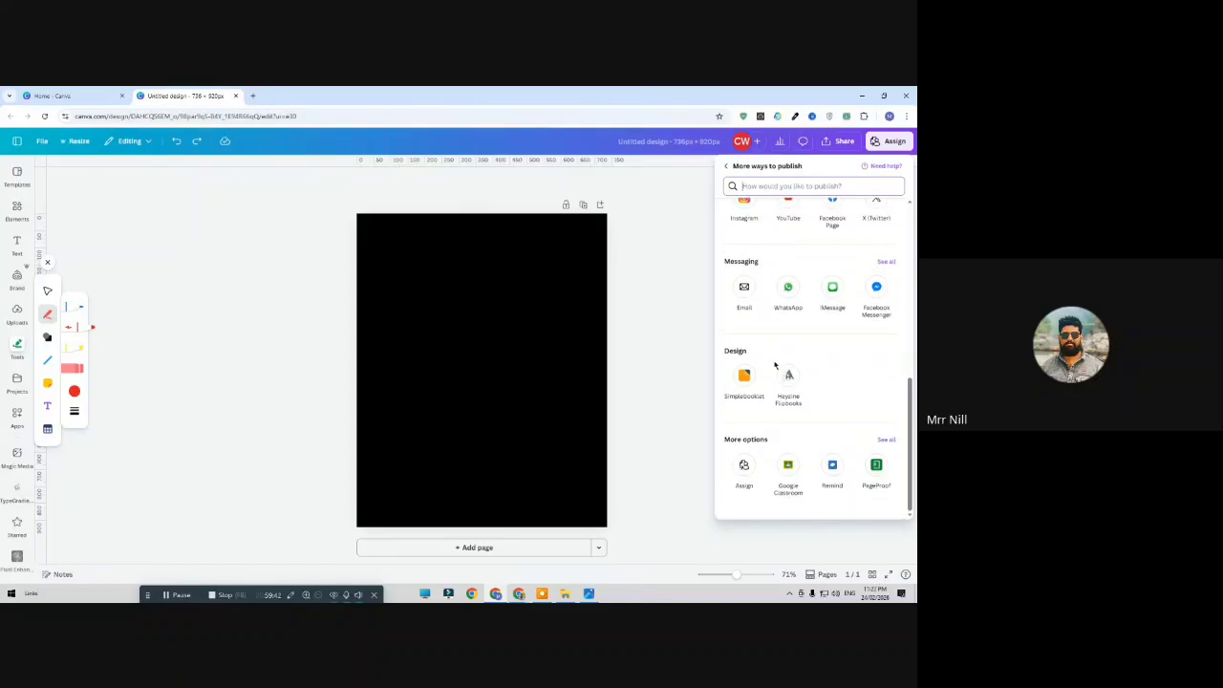
# Close the publishing options and look over the saved projects and the app directory
pyautogui.click(680, 350)
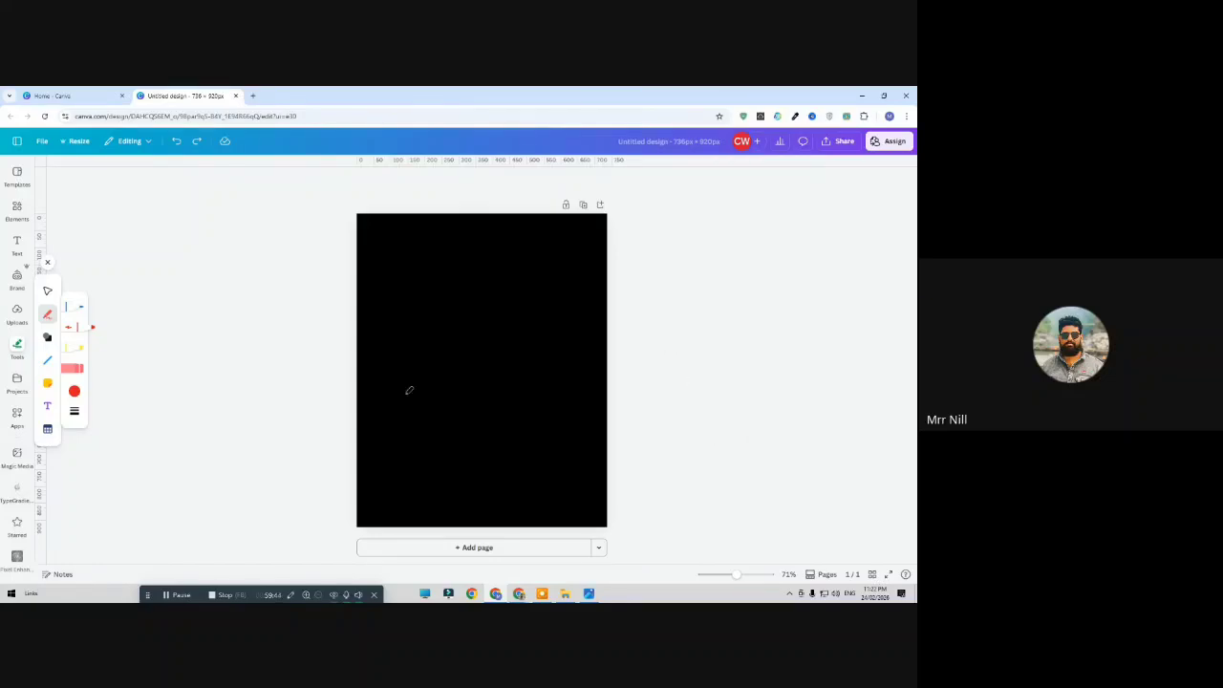
pyautogui.click(16, 382)
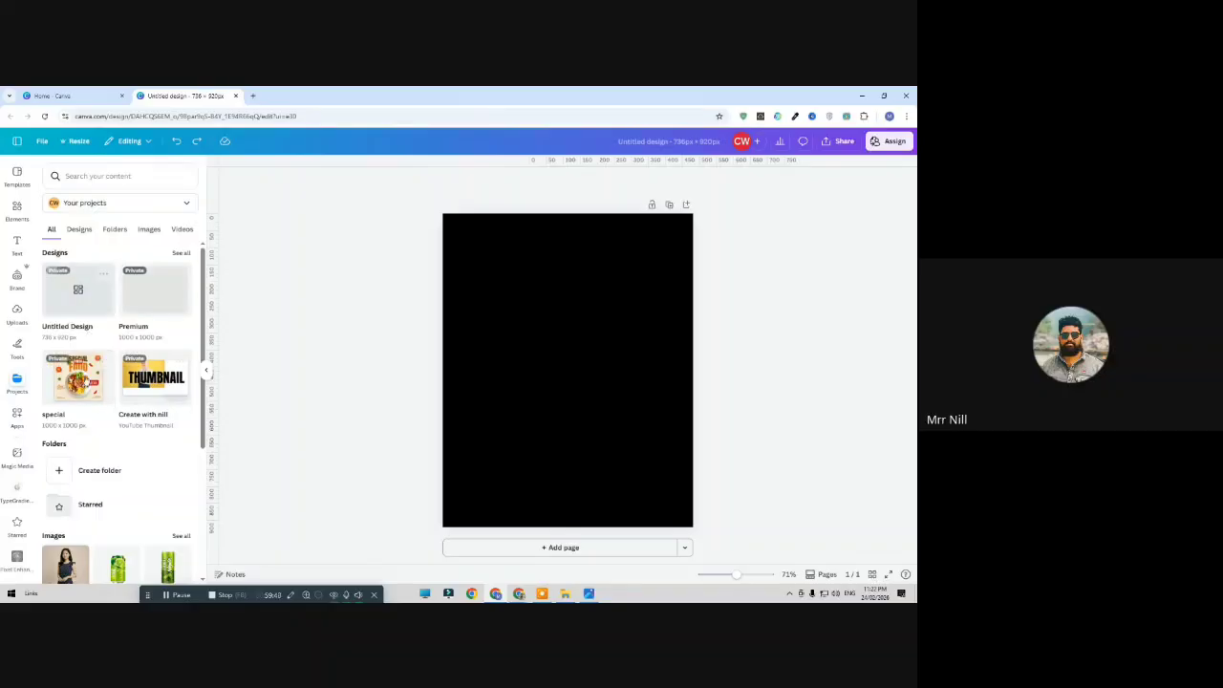
pyautogui.scroll(-1, 103, 369)
pyautogui.click(17, 417)
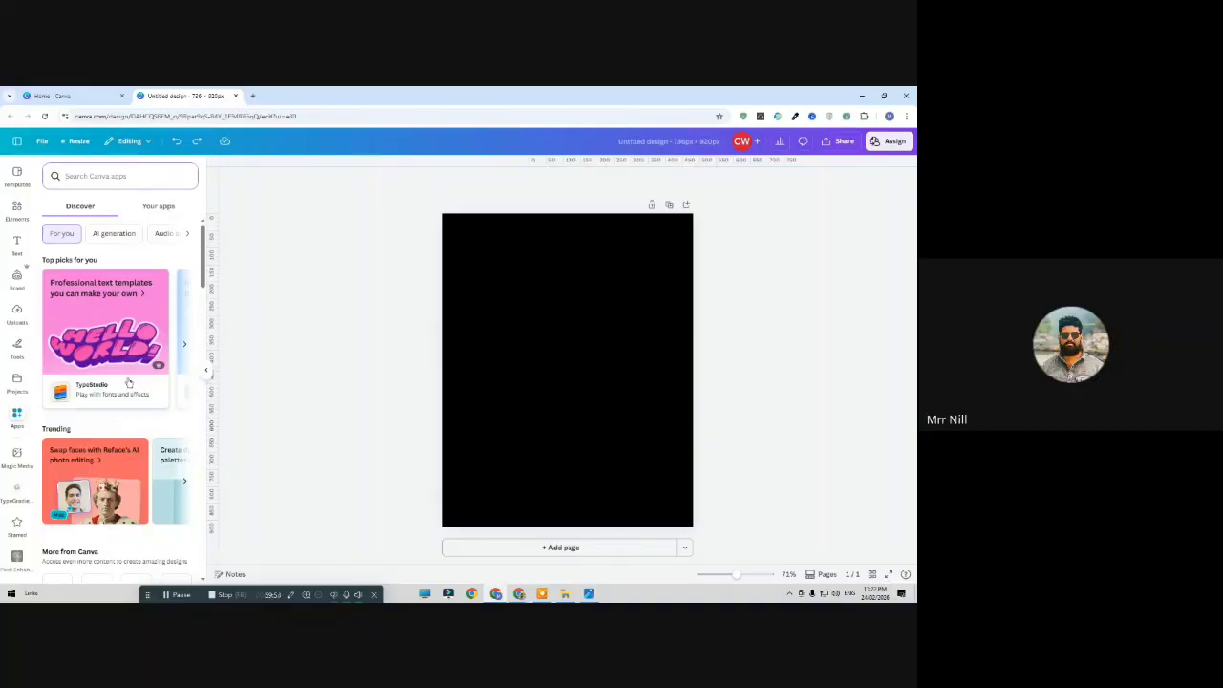
# Generate images with Magic Media from the prompt "a fisherman"
pyautogui.click(27, 464)
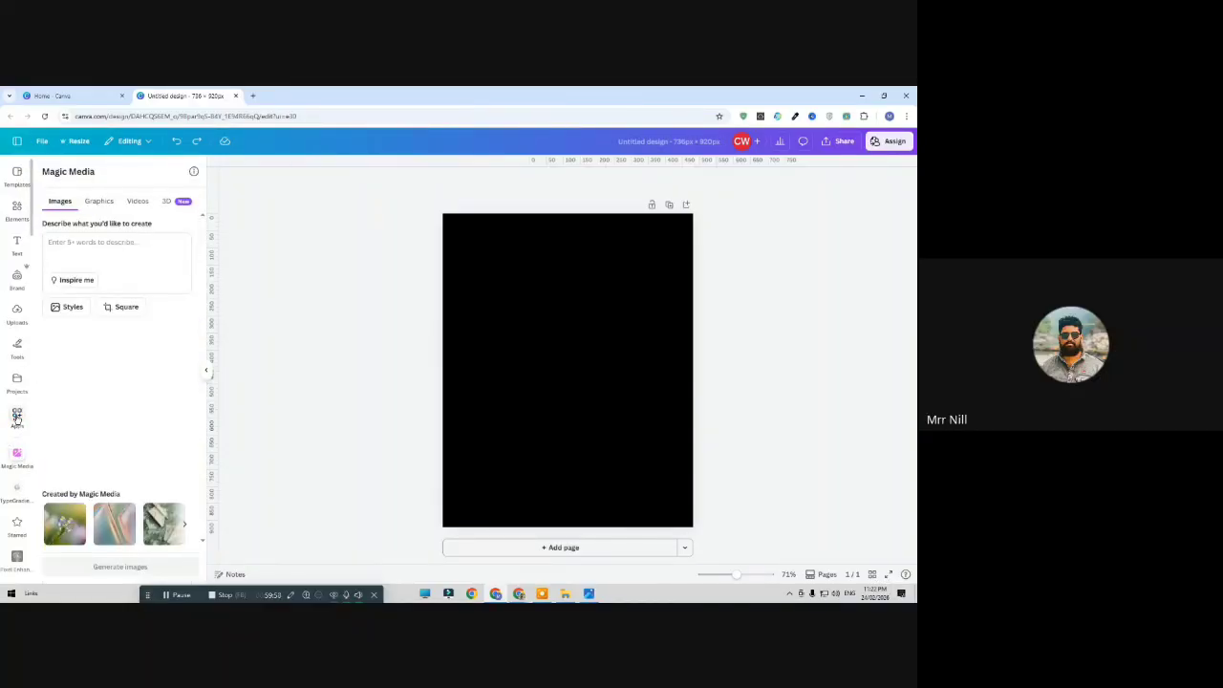
pyautogui.click(85, 245)
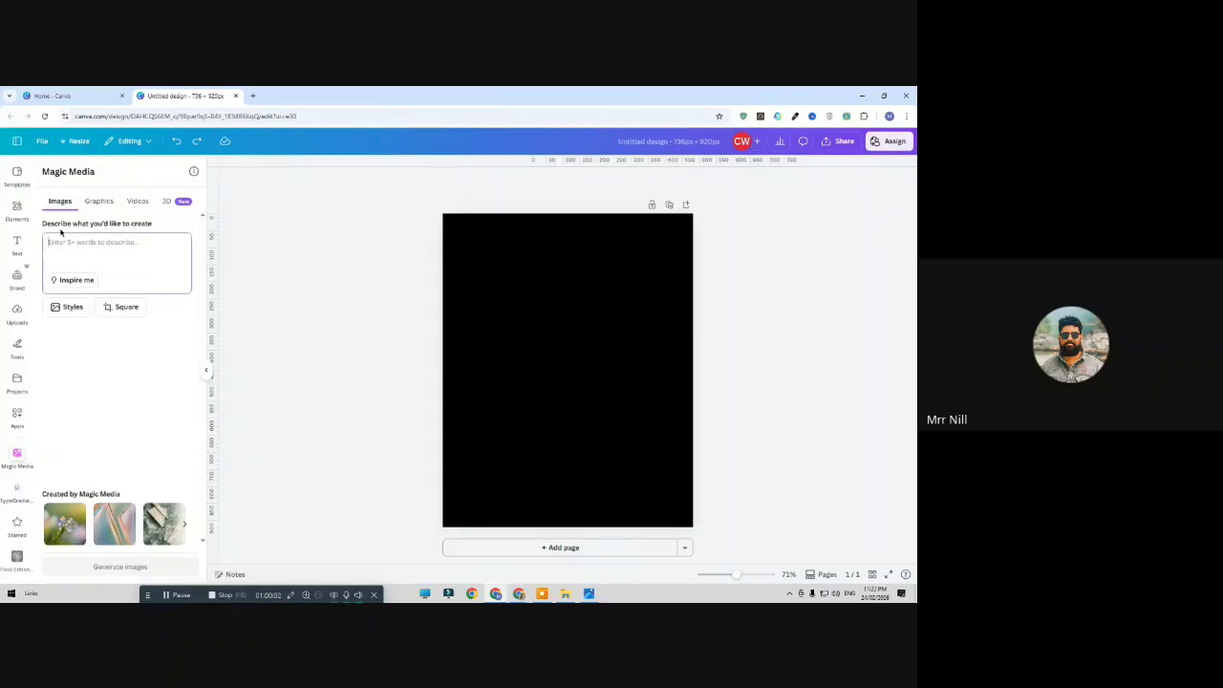
pyautogui.write('a fisherman')
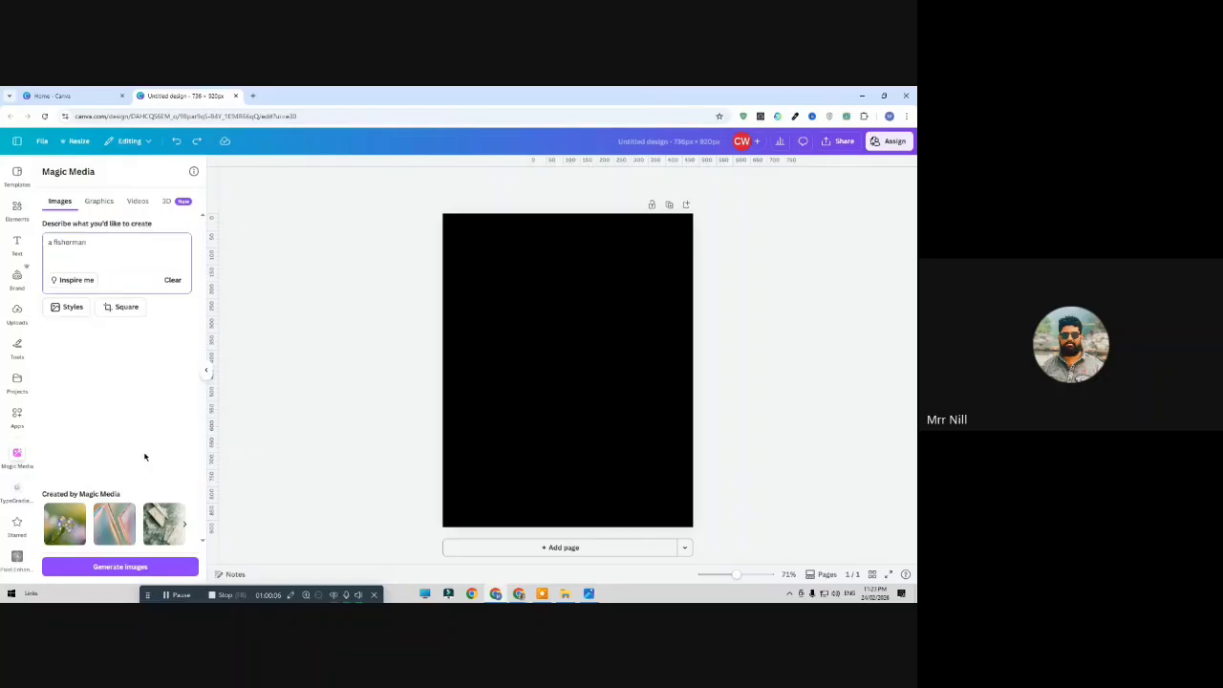
pyautogui.click(148, 567)
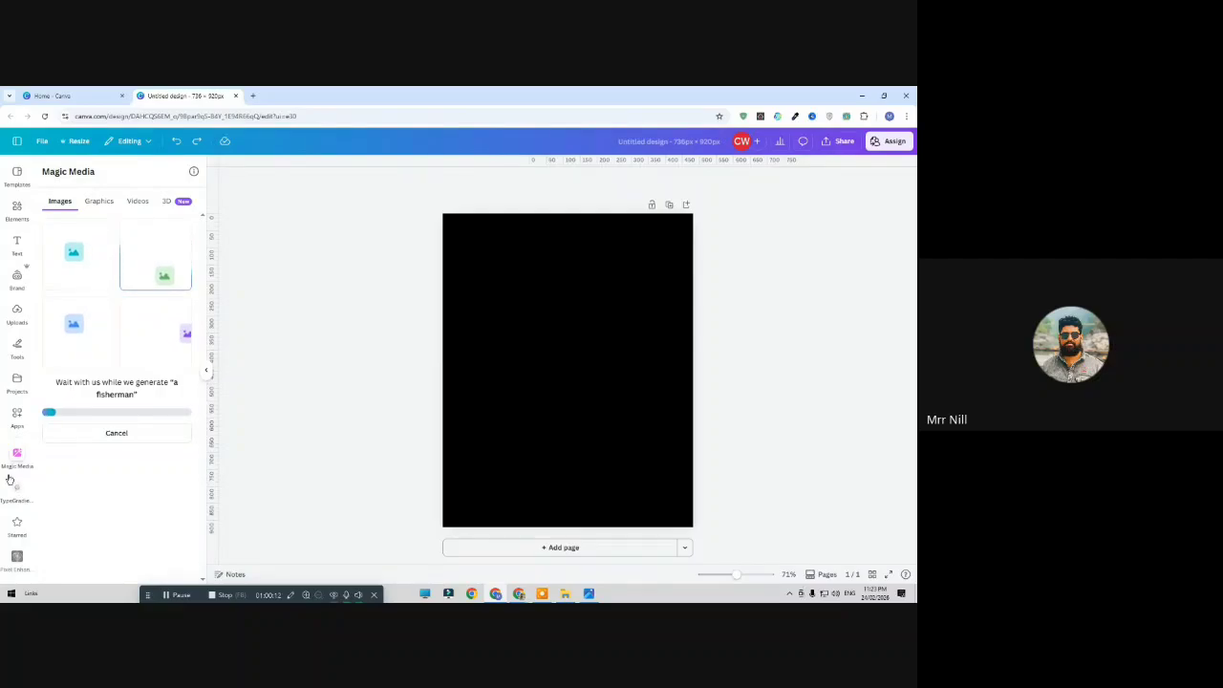
# Look through the full list of added apps while the fisherman images are being generated
pyautogui.scroll(-3, 9, 478)
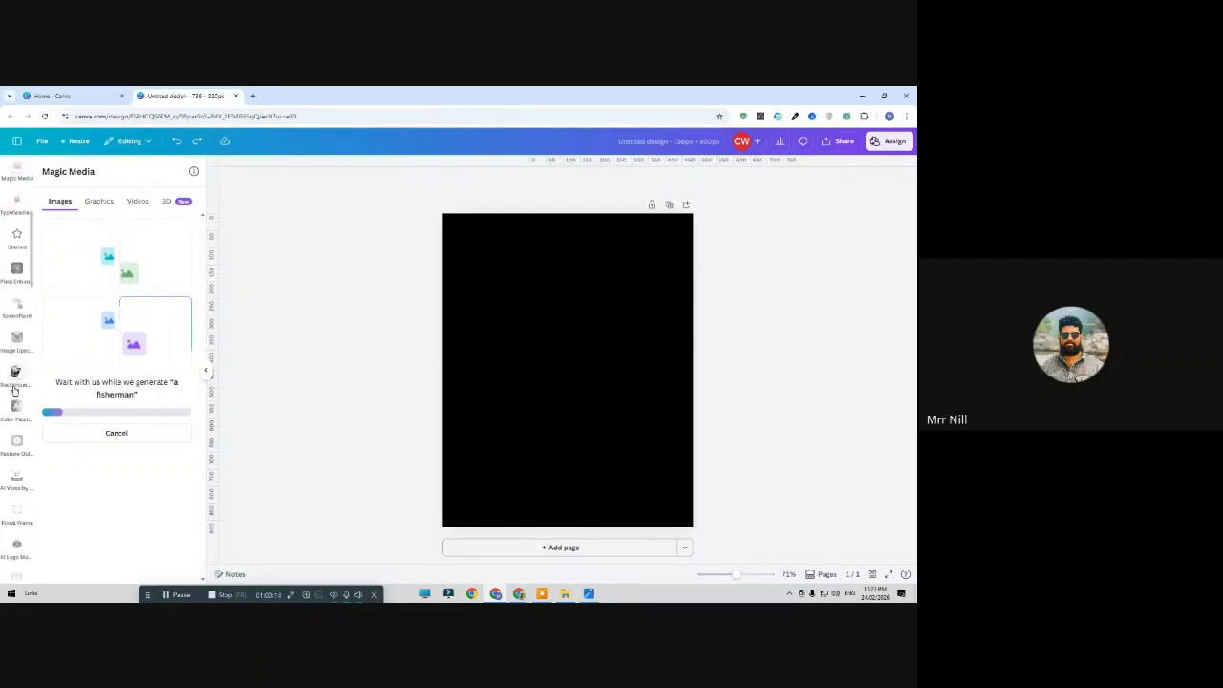
pyautogui.scroll(-2, 15, 430)
pyautogui.scroll(-6, 17, 409)
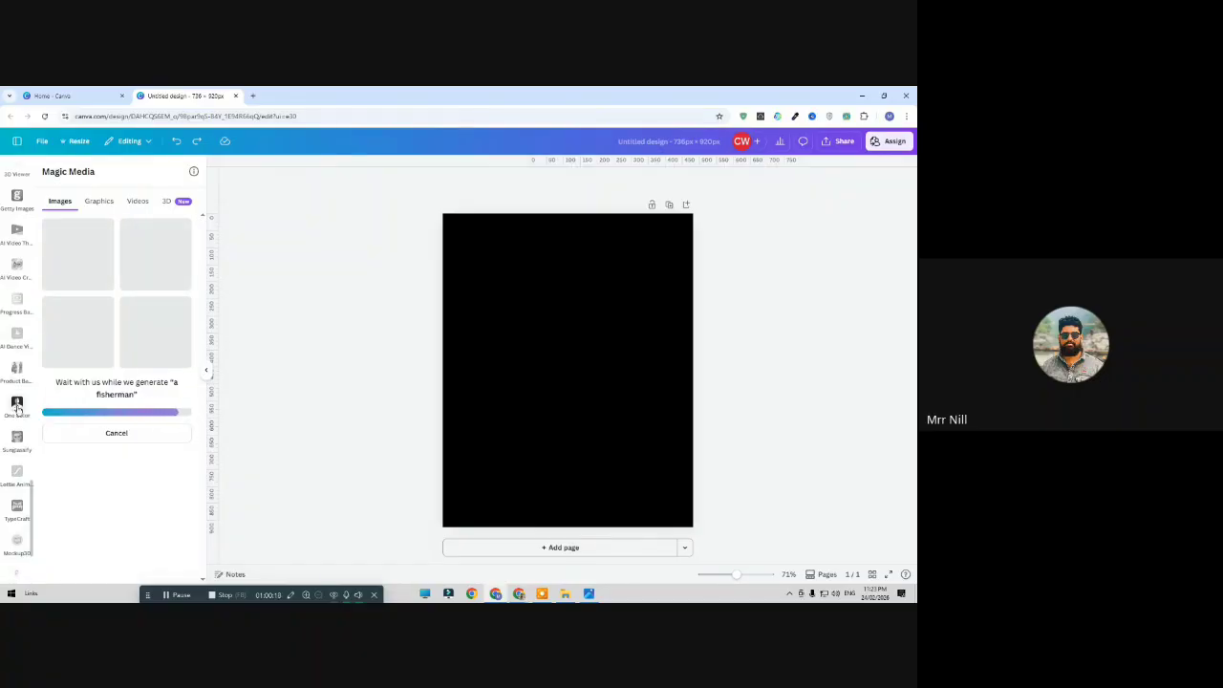
pyautogui.scroll(-3, 16, 411)
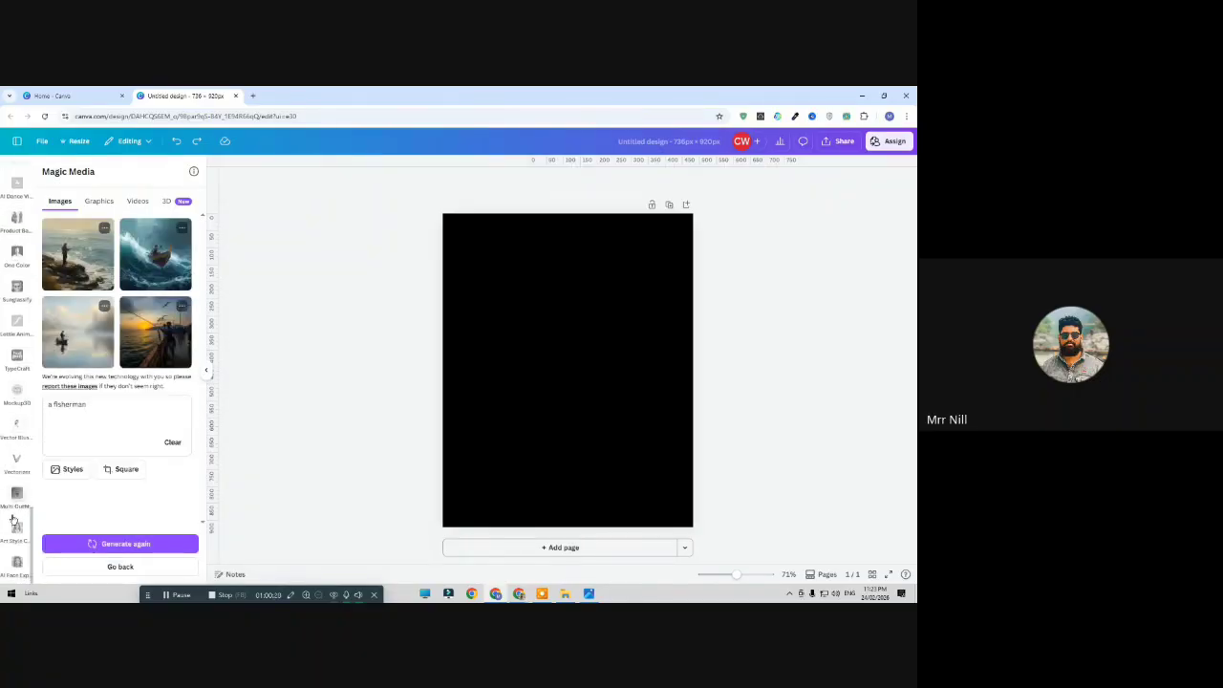
pyautogui.scroll(10, 16, 287)
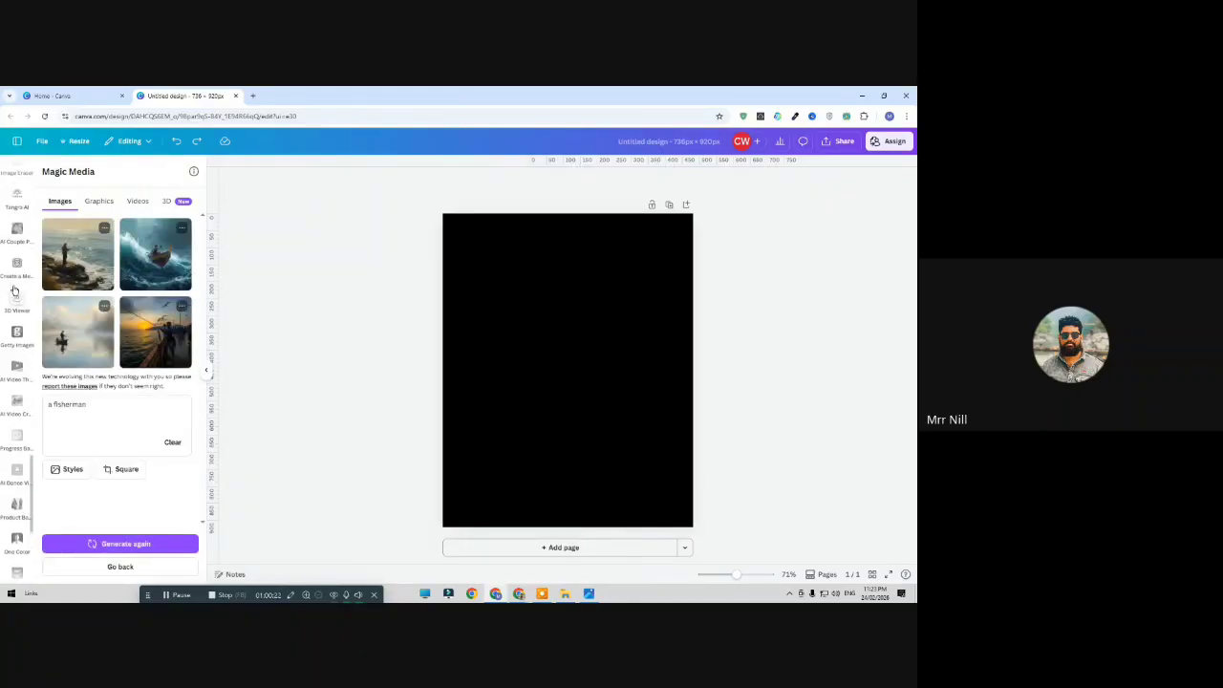
pyautogui.scroll(10, 15, 284)
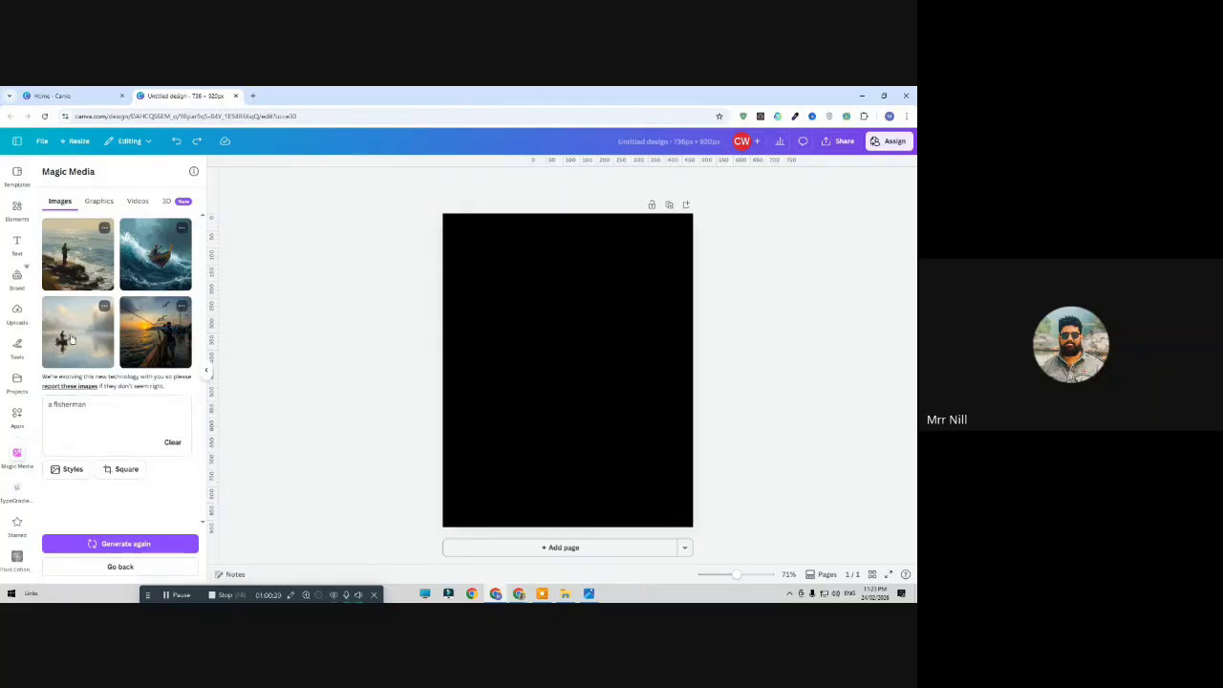
# Add the generated image of the fisherman standing on rocks, align it to the page's top-left corner and enlarge it to cover the page
pyautogui.click(68, 260)
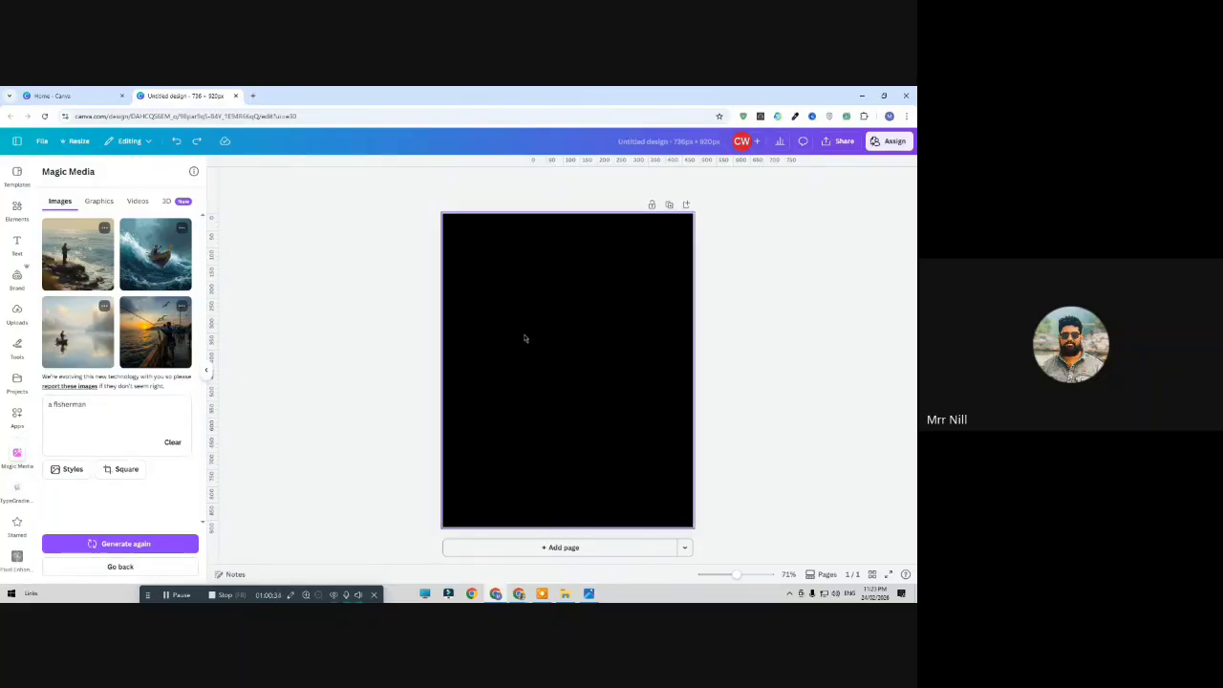
pyautogui.moveTo(585, 361); pyautogui.dragTo(522, 277)
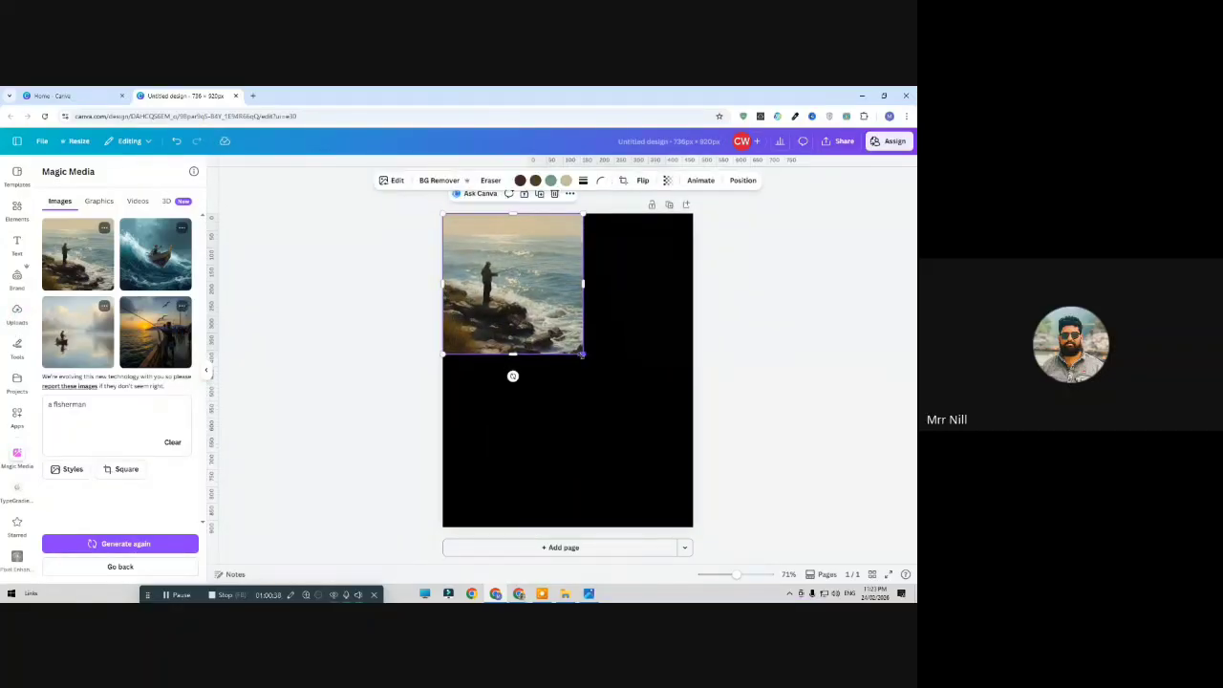
pyautogui.moveTo(582, 353); pyautogui.dragTo(738, 540)
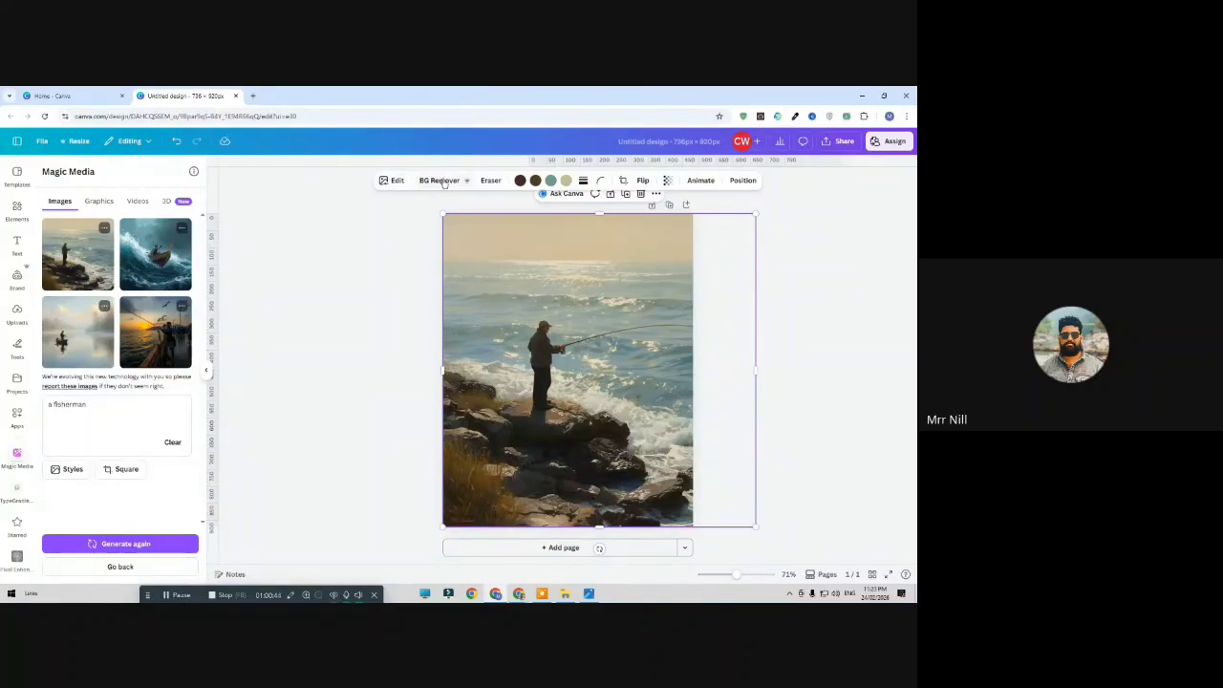
# Flip the fisherman image horizontally and flip it back
pyautogui.click(644, 181)
pyautogui.click(644, 205)
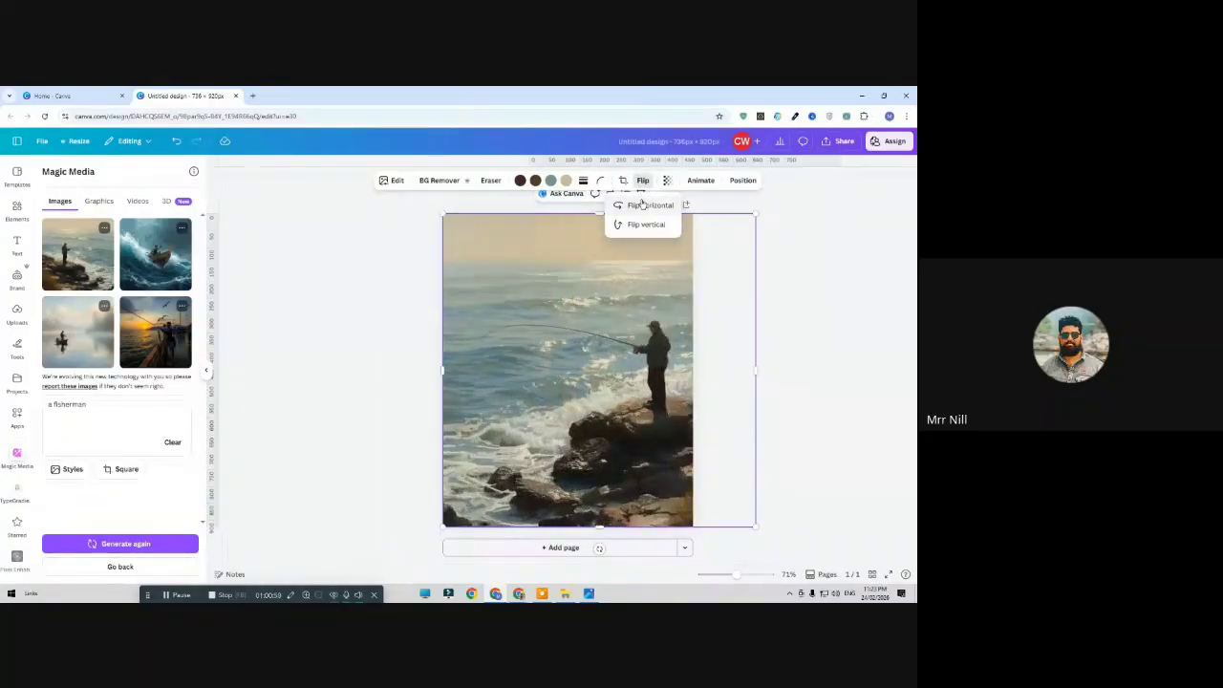
pyautogui.click(643, 205)
# Try out the fisherman image's transparency and check the animations available for it
pyautogui.click(667, 181)
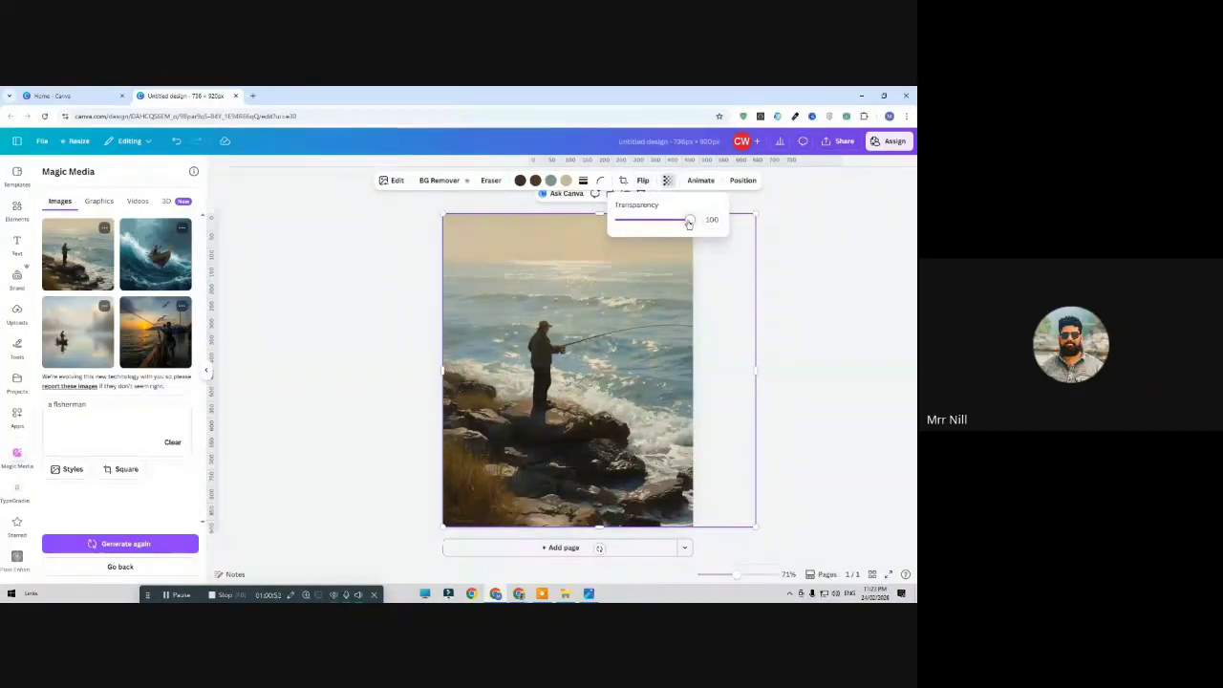
pyautogui.moveTo(689, 223)
pyautogui.mouseDown()
pyautogui.moveTo(620, 222)
pyautogui.moveTo(704, 234)
pyautogui.mouseUp()
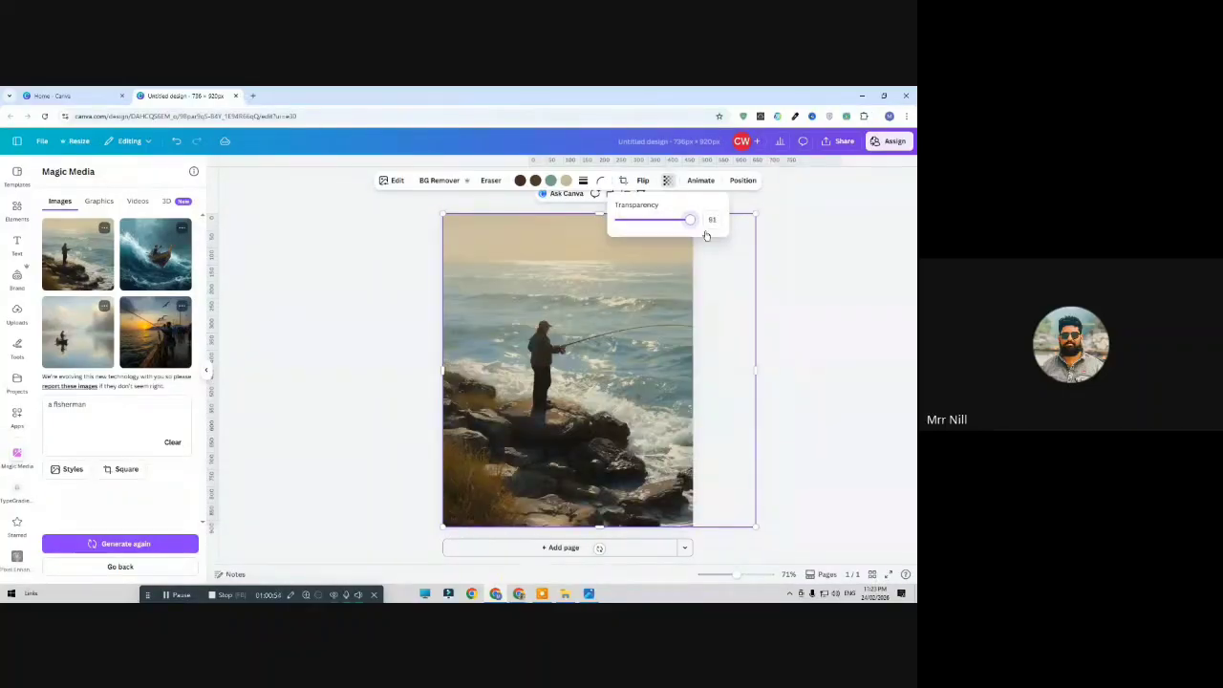
pyautogui.click(701, 181)
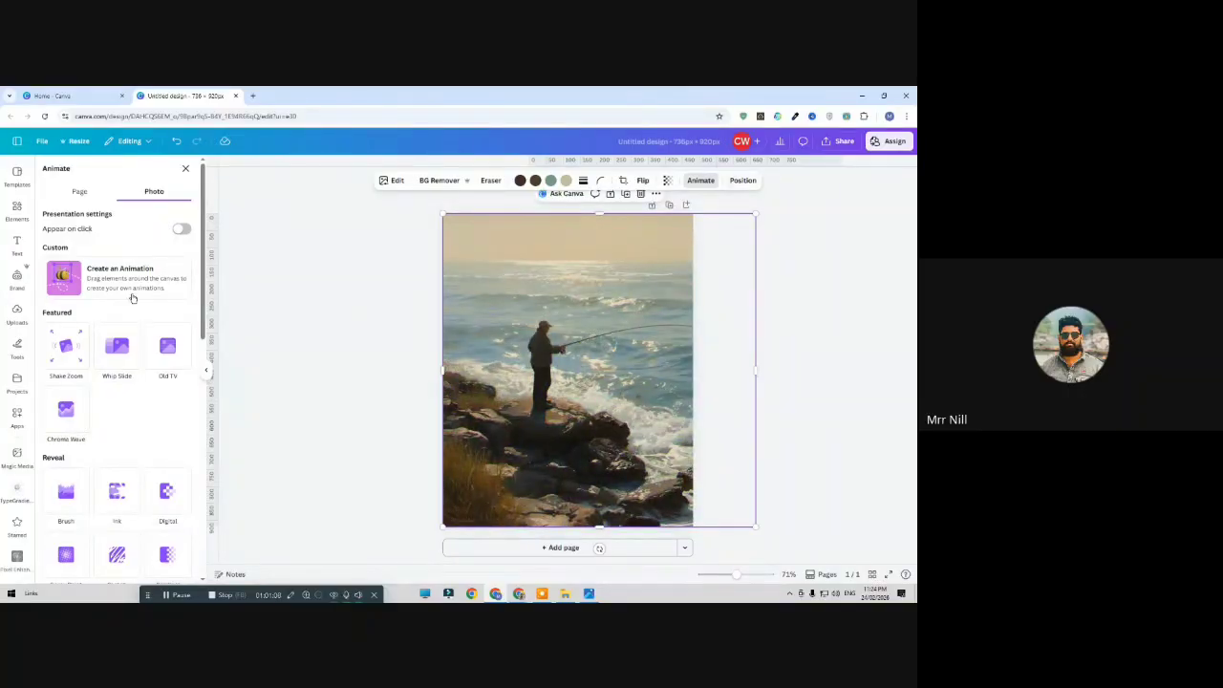
pyautogui.click(700, 180)
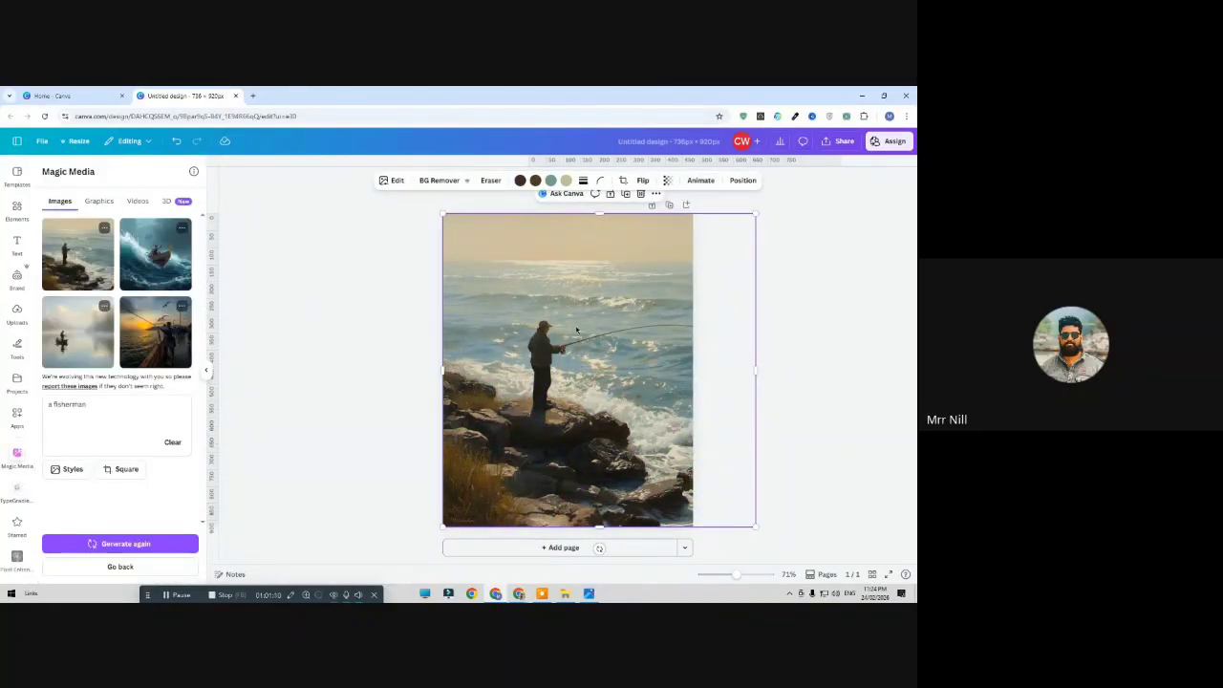
# Add a default subheading and the uploaded portrait with the rounded circle-grid cutout to the page
pyautogui.click(13, 247)
pyautogui.click(176, 353)
pyautogui.click(322, 281)
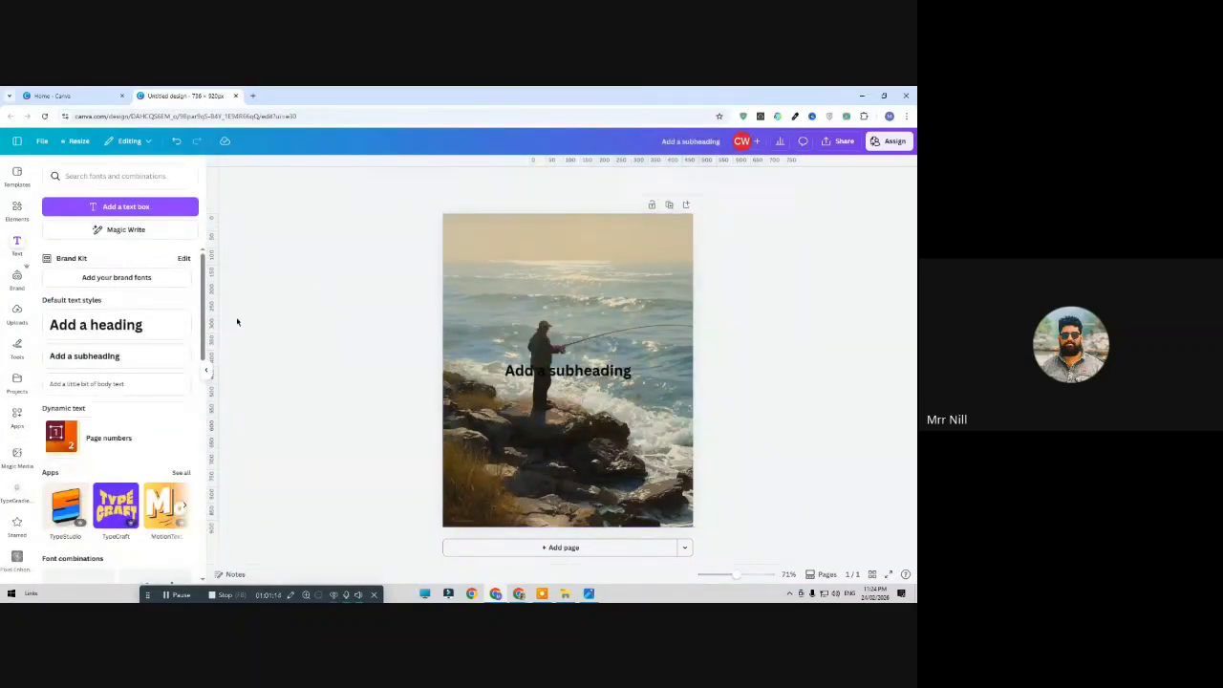
pyautogui.click(17, 312)
pyautogui.click(113, 353)
pyautogui.click(322, 327)
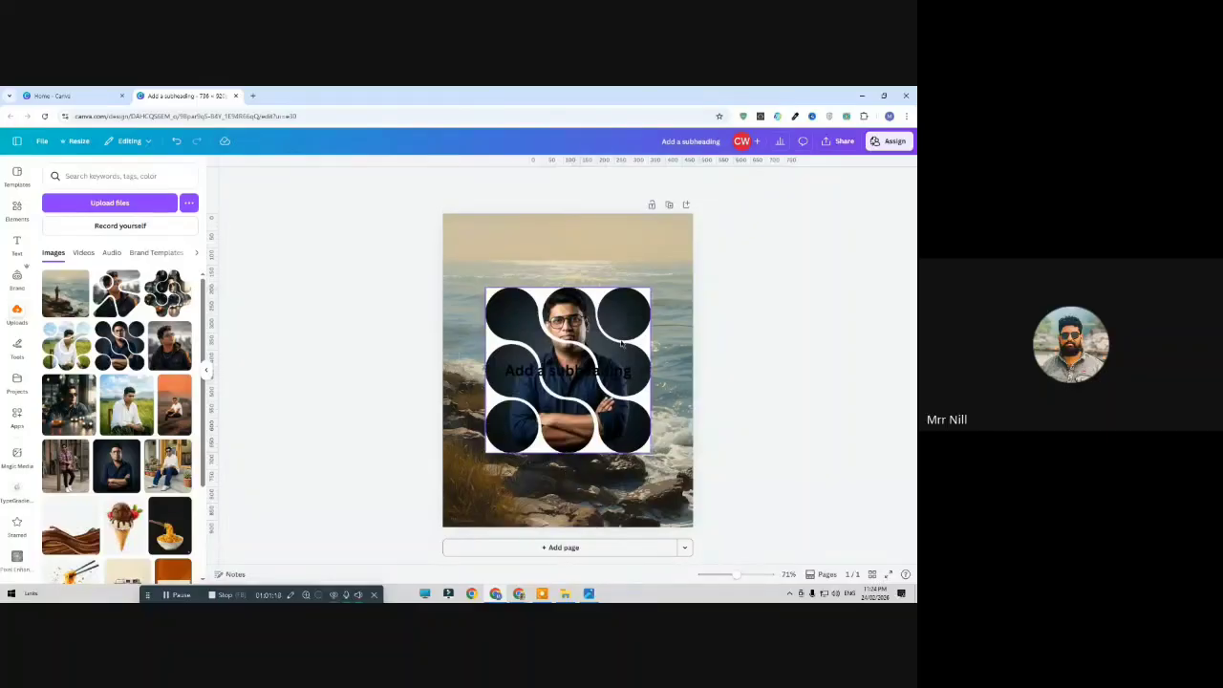
# Reposition the portrait and the subheading so that the text overlaps the portrait in the page's upper half
pyautogui.moveTo(599, 359); pyautogui.dragTo(567, 439)
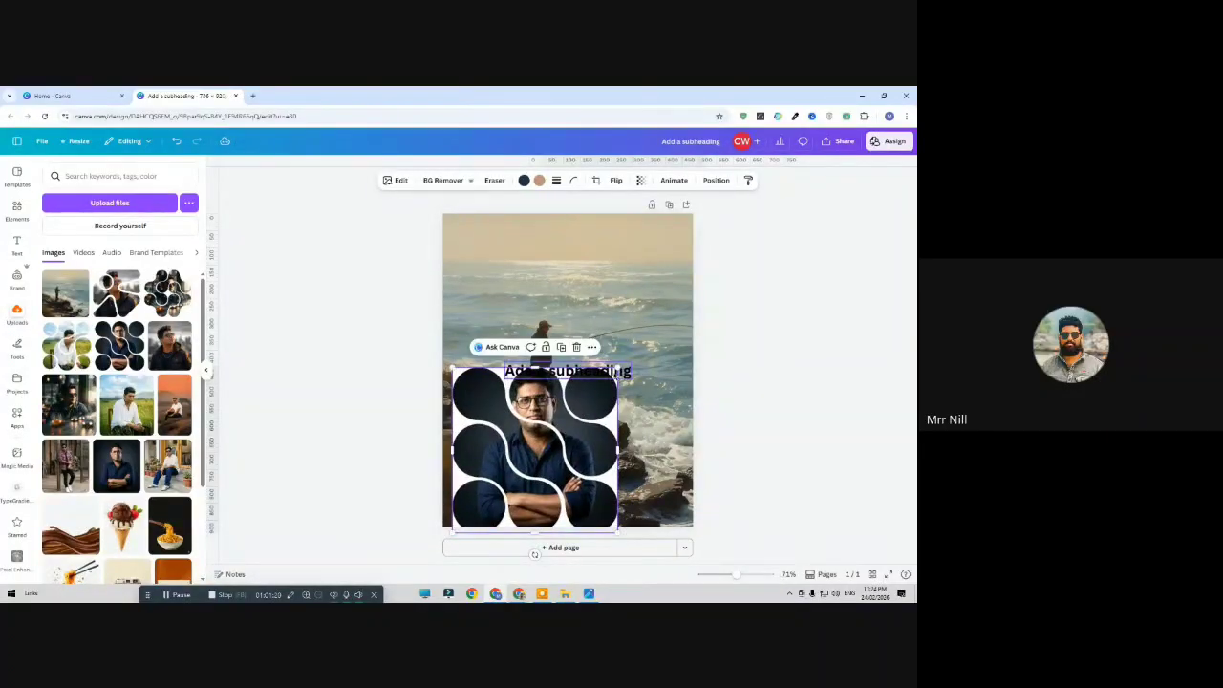
pyautogui.moveTo(638, 350); pyautogui.dragTo(641, 280)
pyautogui.moveTo(585, 374); pyautogui.dragTo(582, 286)
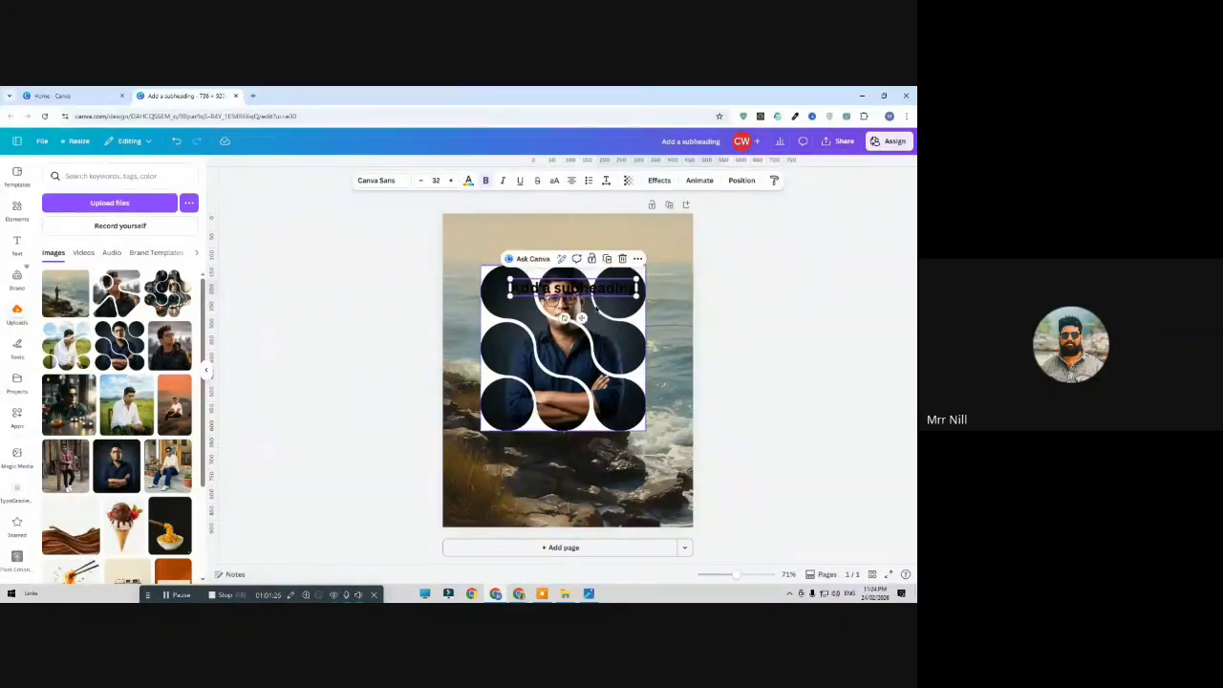
# Move the subheading layer below the portrait layer in the layer order
pyautogui.click(740, 181)
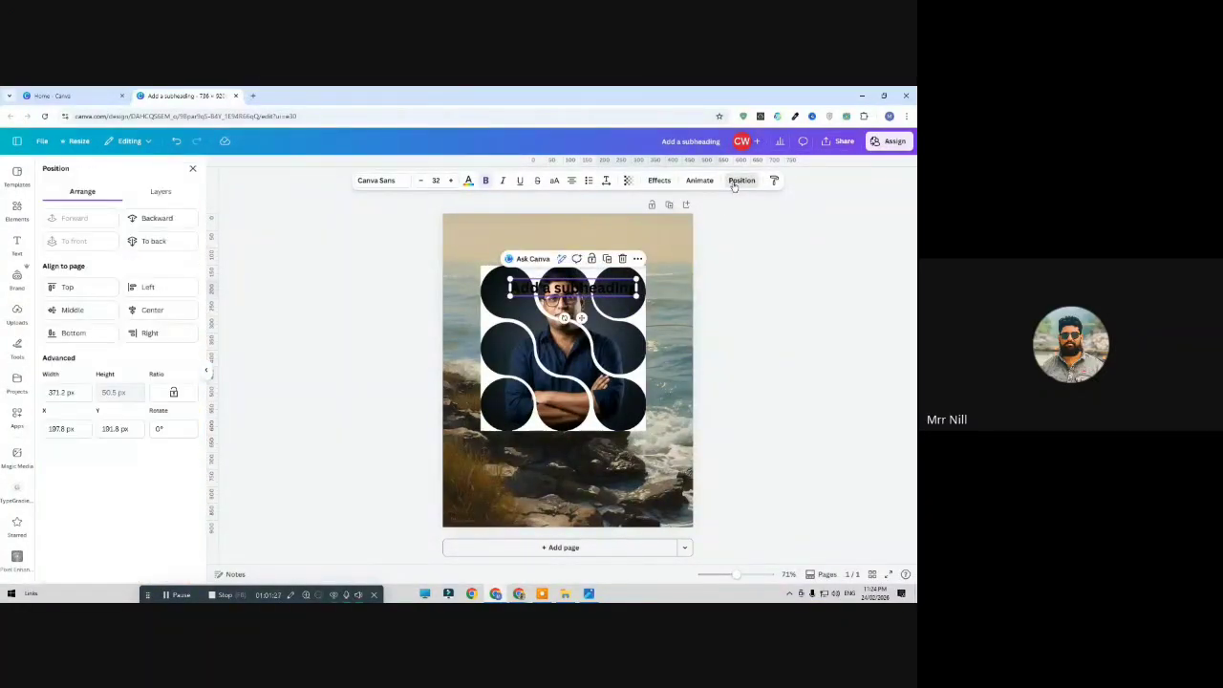
pyautogui.click(160, 192)
pyautogui.moveTo(128, 266)
pyautogui.mouseDown()
pyautogui.moveTo(129, 306)
pyautogui.moveTo(128, 283)
pyautogui.mouseUp()
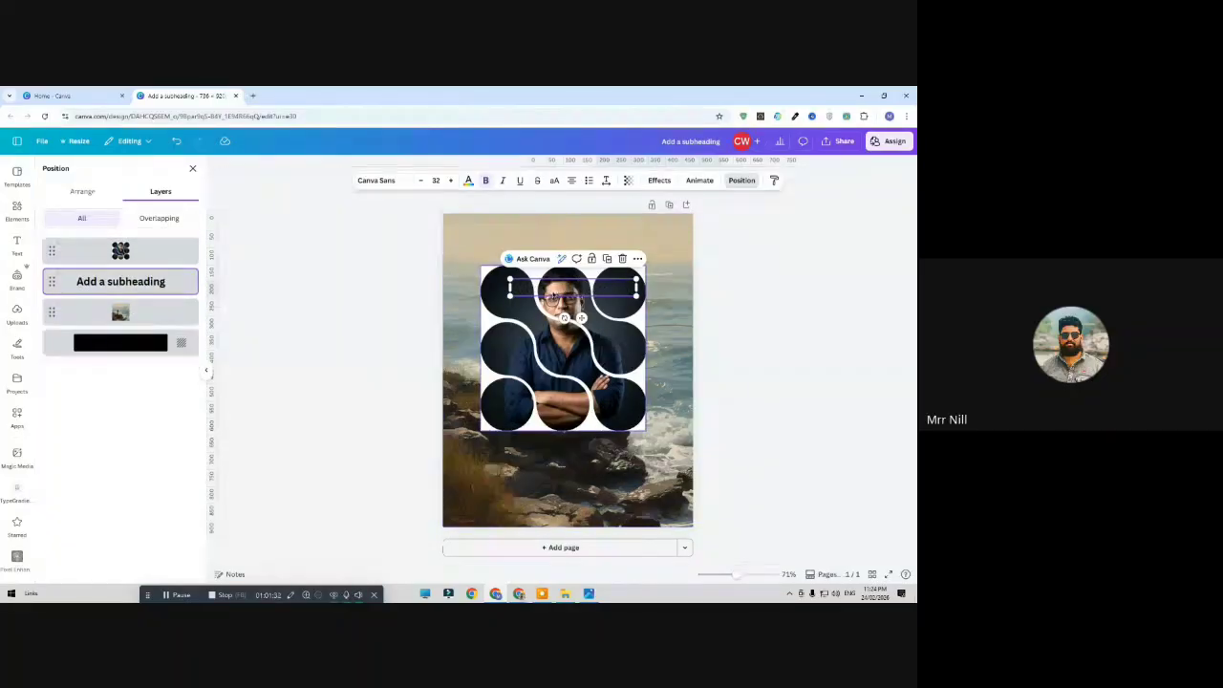
pyautogui.click(337, 309)
# Move the portrait clear of the subheading, and delete the portrait and the fisherman image from the page
pyautogui.moveTo(538, 366); pyautogui.dragTo(542, 297)
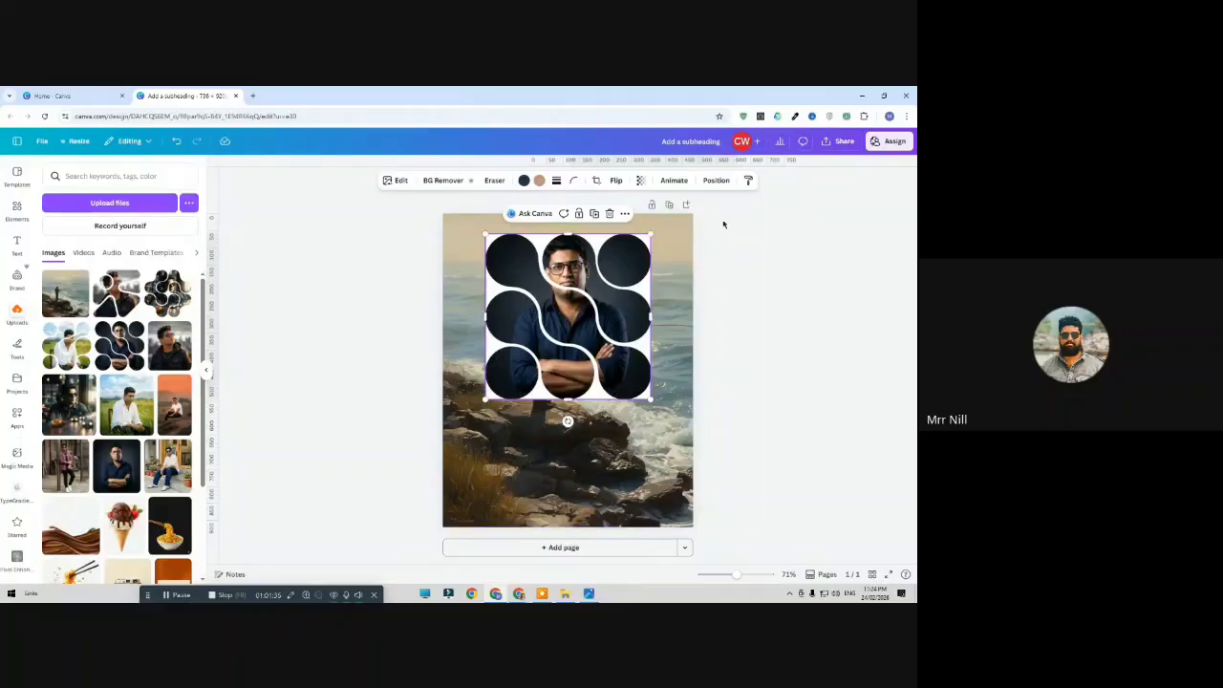
pyautogui.press('Delete')
pyautogui.click(577, 307)
pyautogui.press('Delete')
pyautogui.click(562, 289)
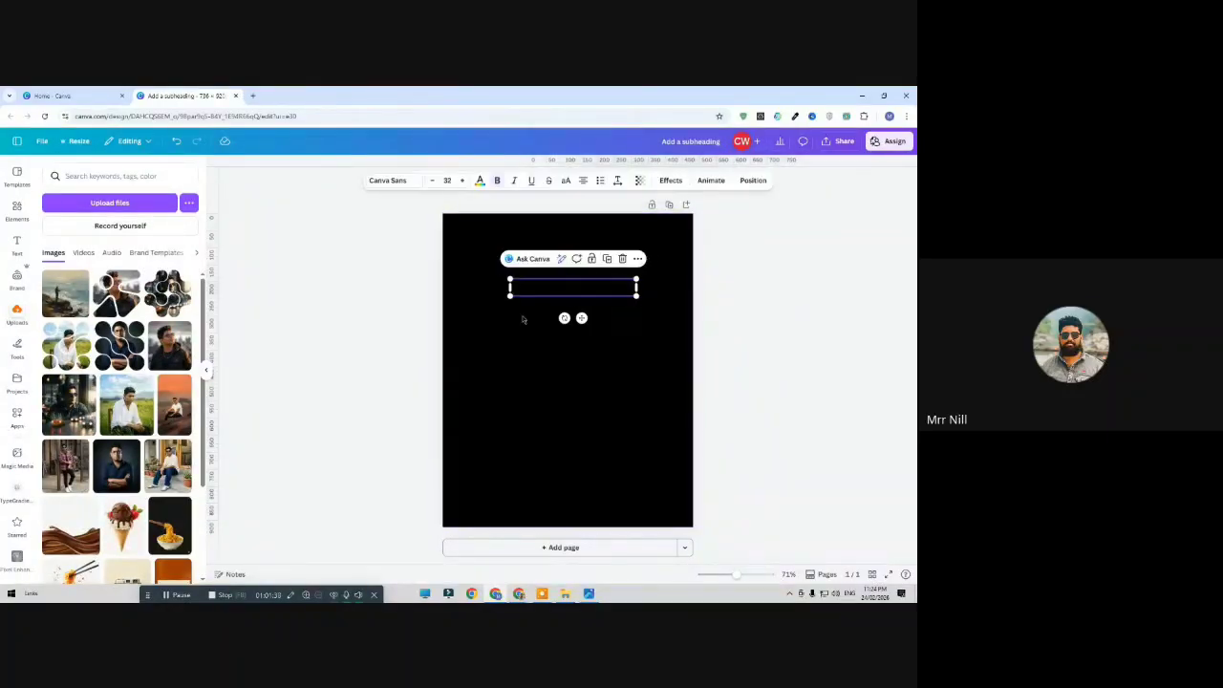
pyautogui.click(326, 326)
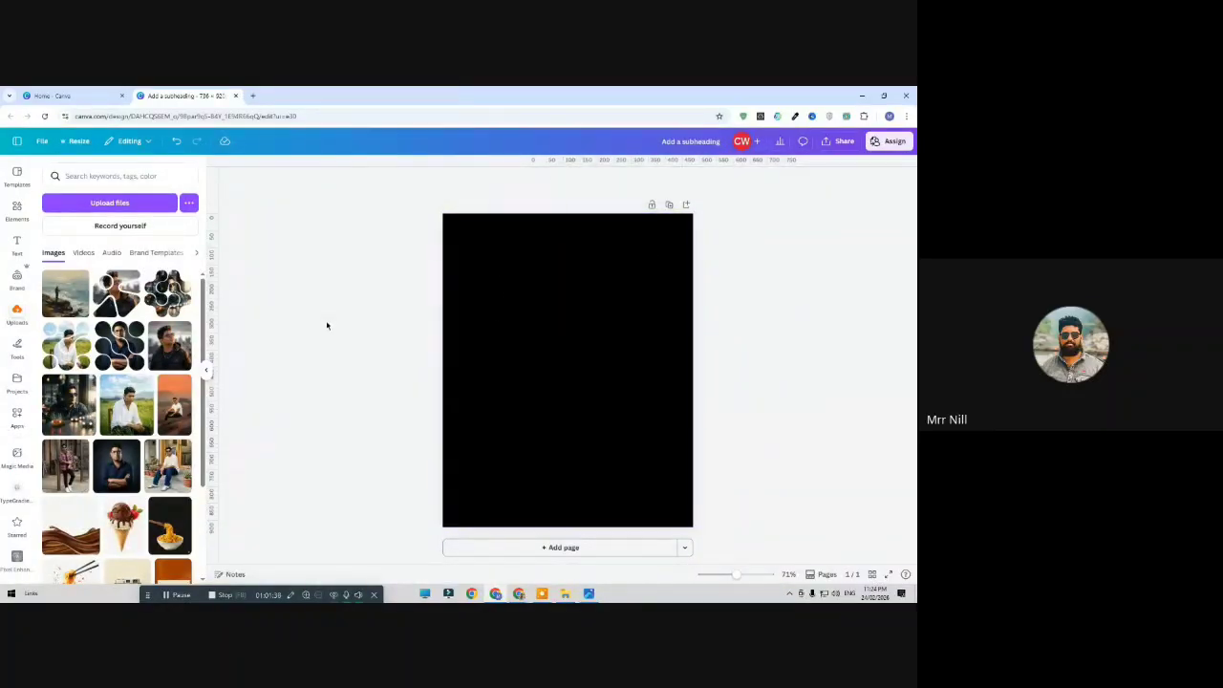
# Search the elements library for "wooden table" and look through the photo, graphic, mockup, video, 3D and audio results
pyautogui.click(545, 304)
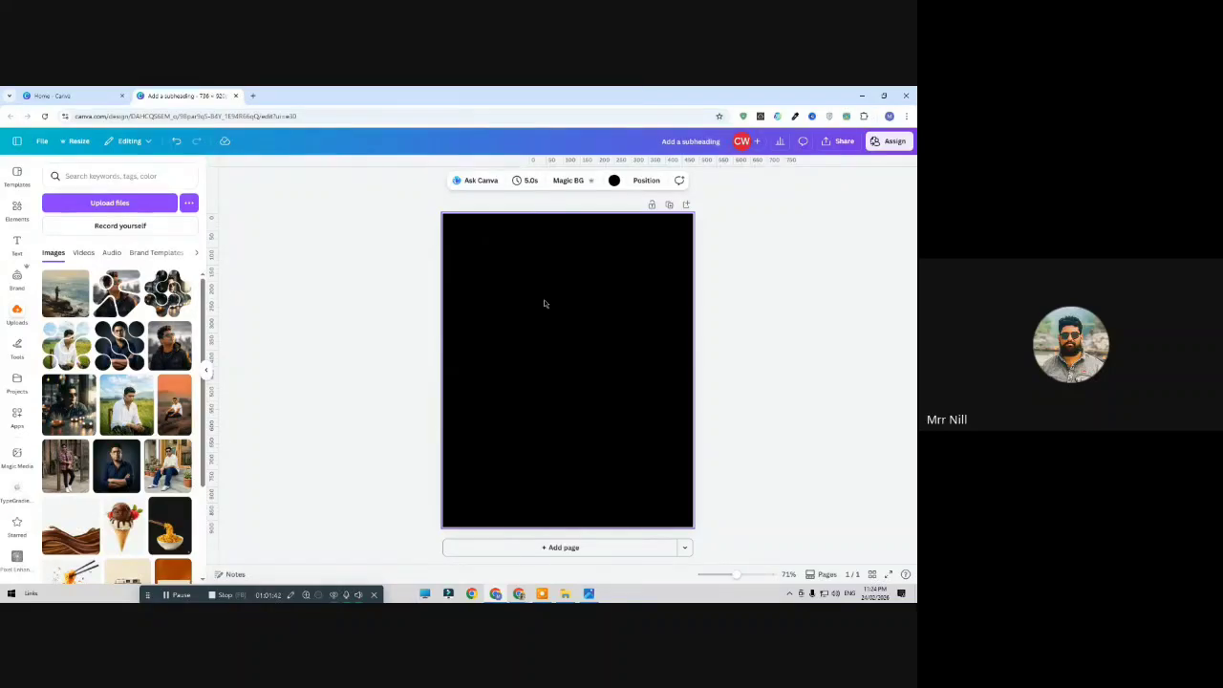
pyautogui.click(17, 208)
pyautogui.click(77, 176)
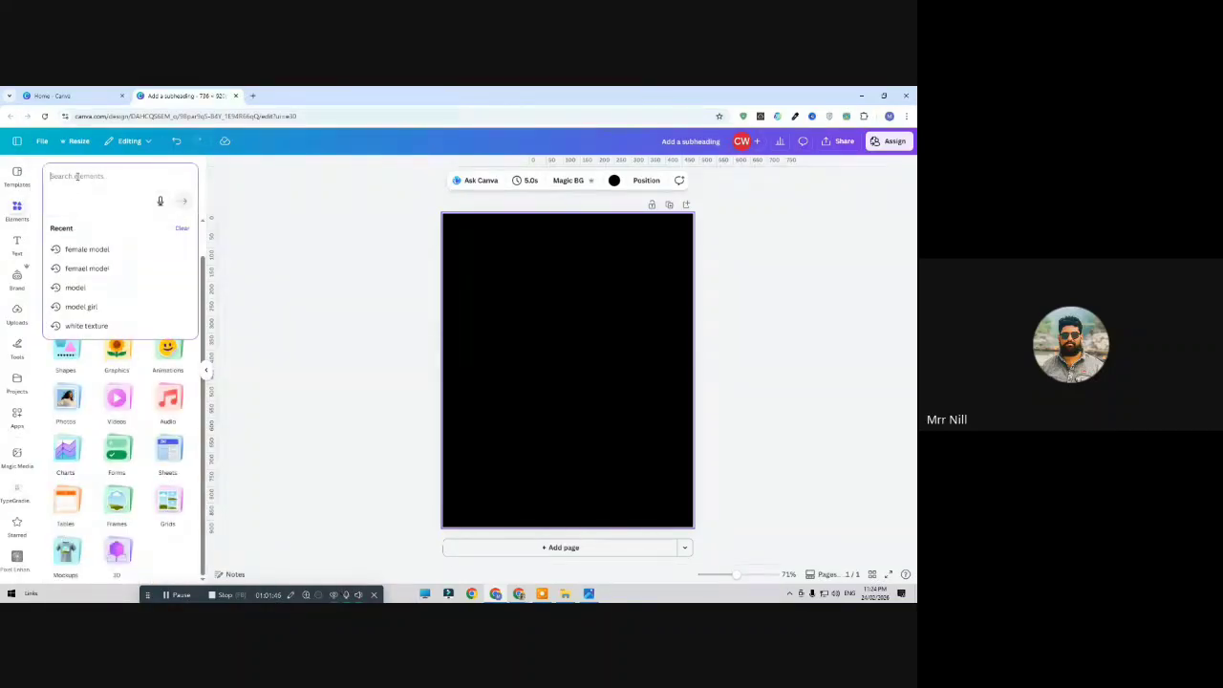
pyautogui.write('wood')
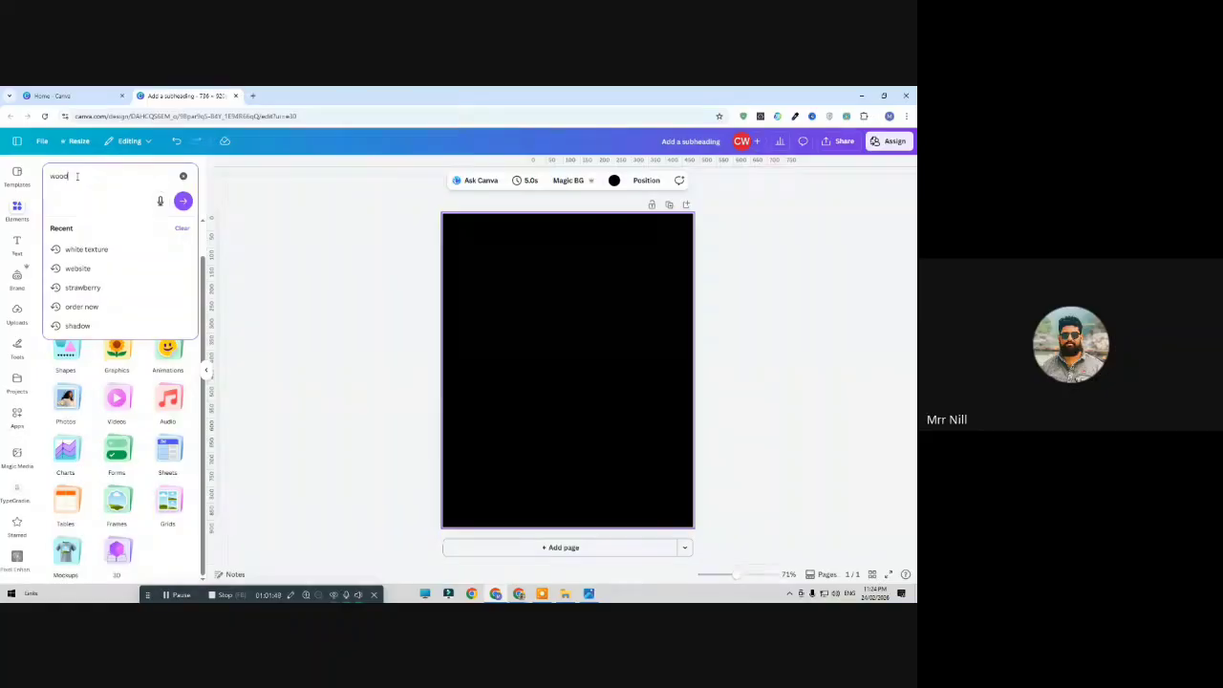
pyautogui.write('en table')
pyautogui.press('Return')
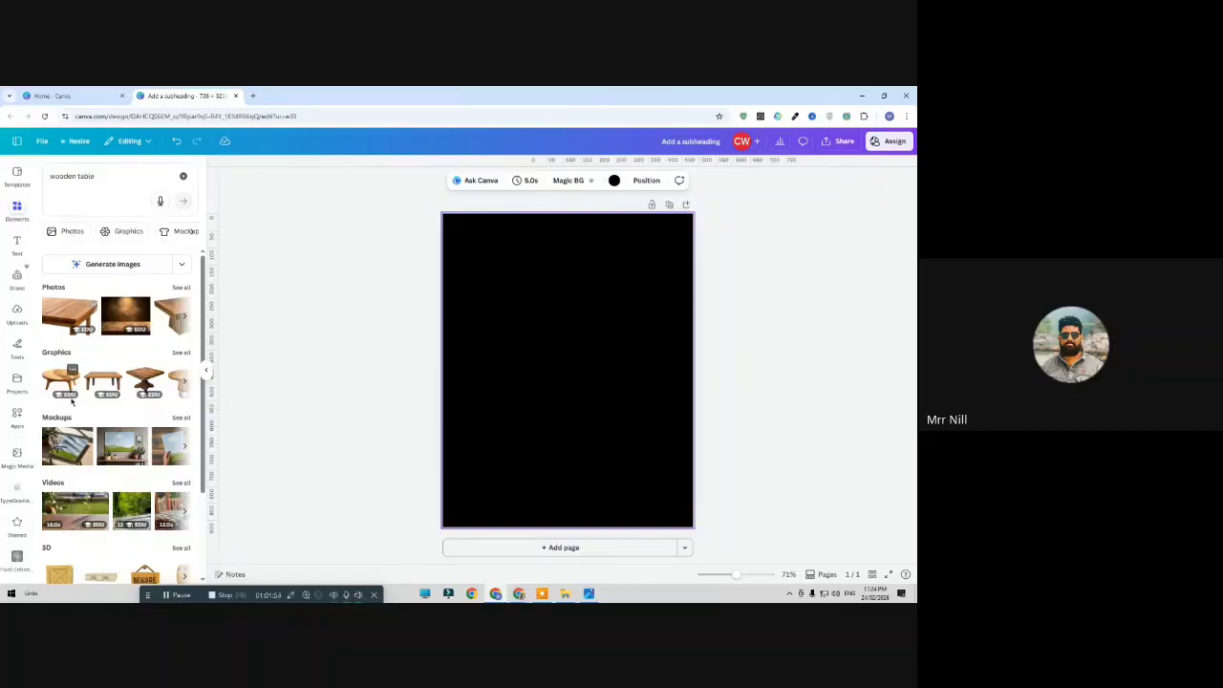
pyautogui.scroll(-3, 72, 402)
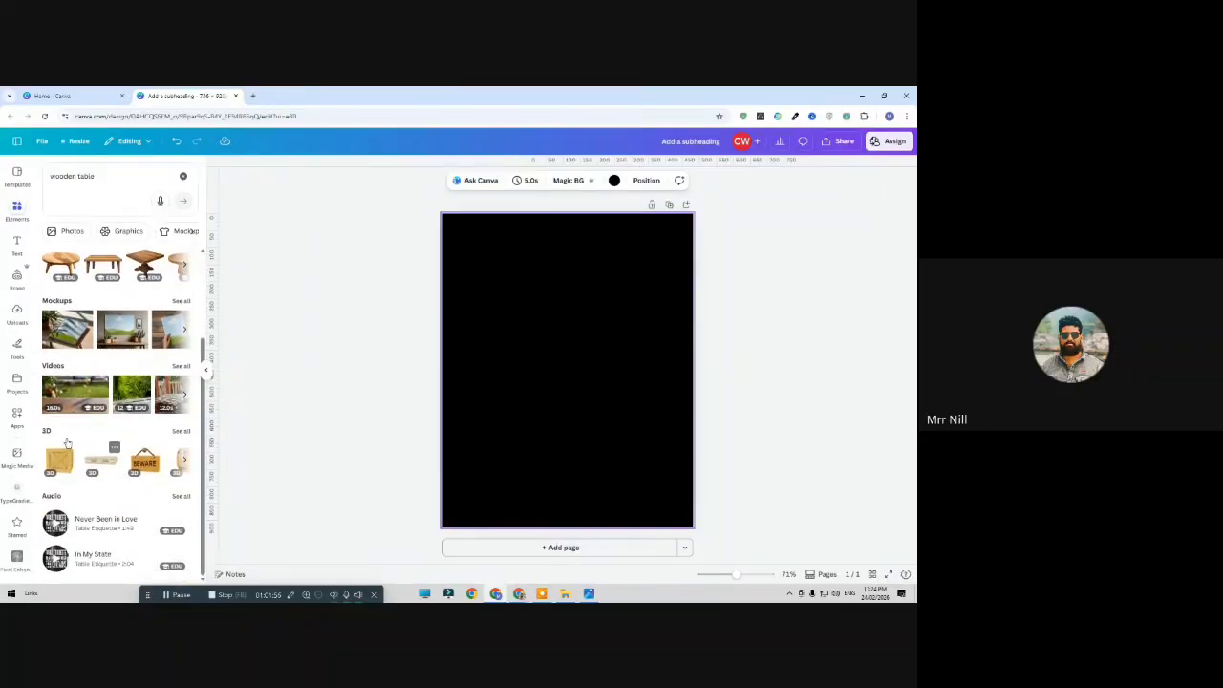
pyautogui.scroll(3, 67, 441)
pyautogui.scroll(-3, 86, 330)
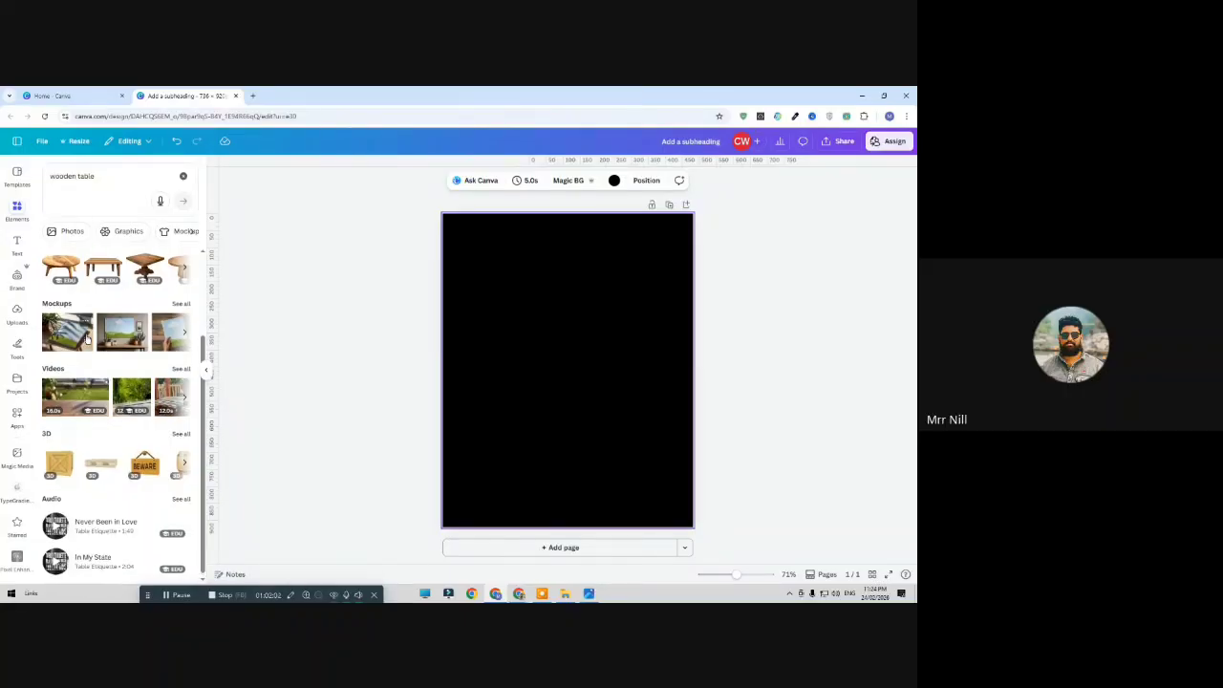
# Add the wooden tabletop photo with the blurred green backdrop from the photo results and remove its background
pyautogui.scroll(3, 86, 336)
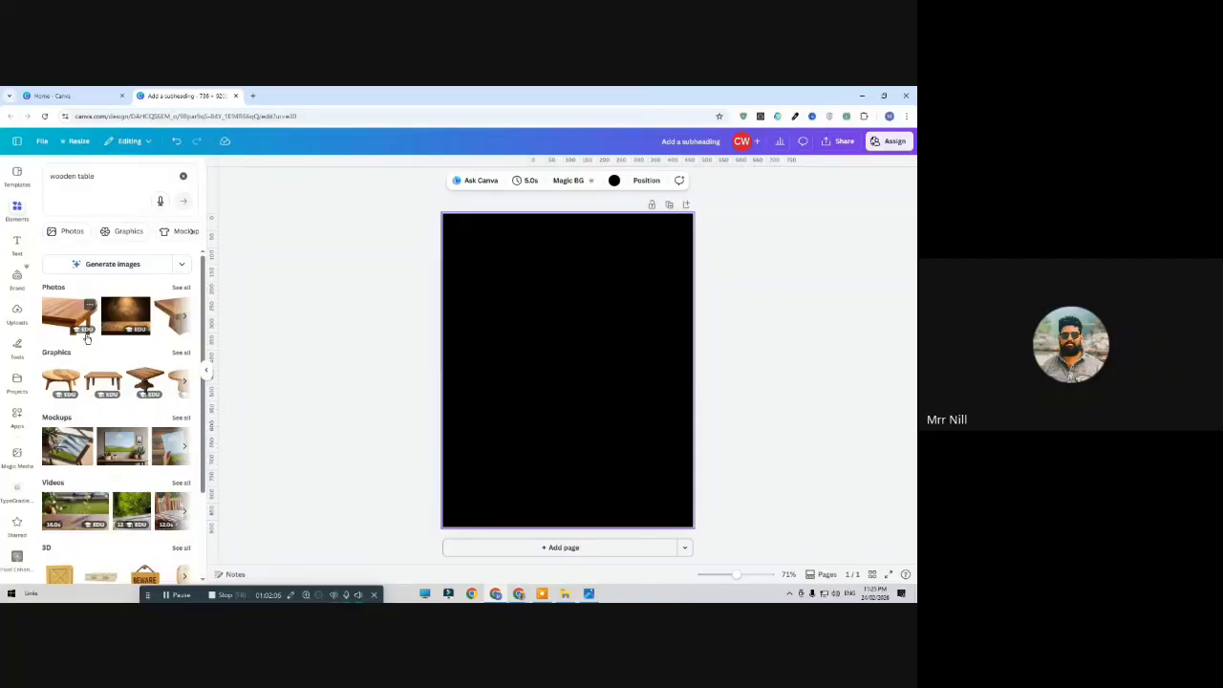
pyautogui.click(179, 289)
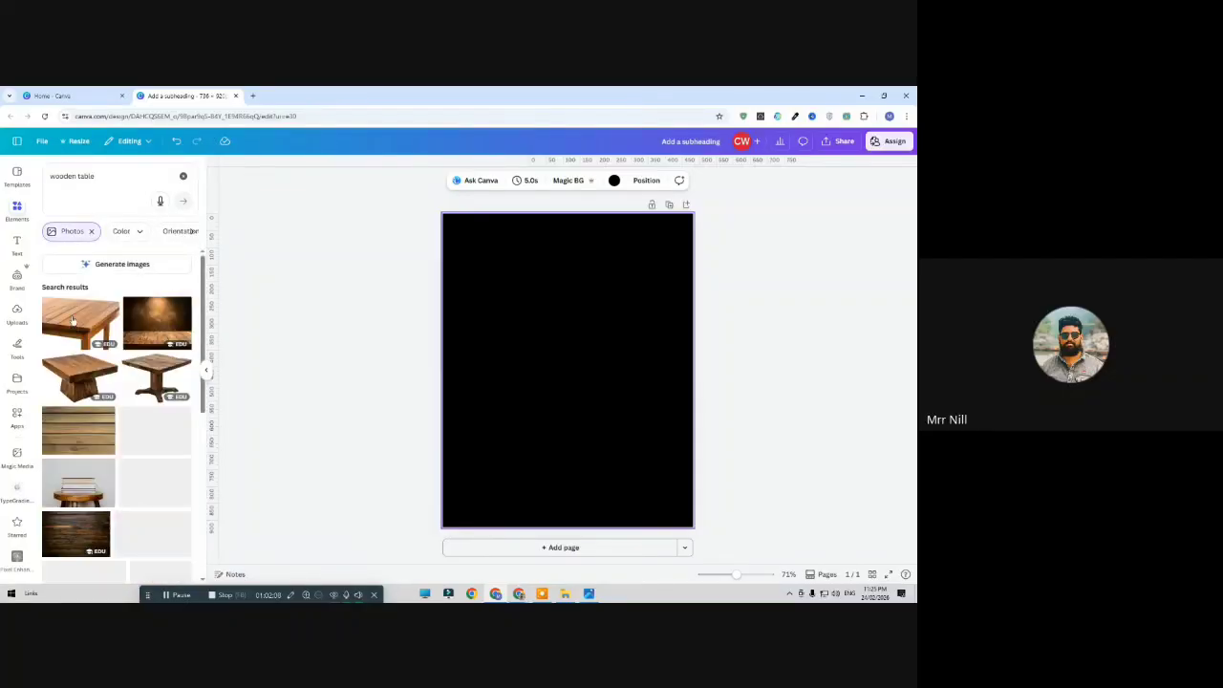
pyautogui.scroll(-3, 97, 373)
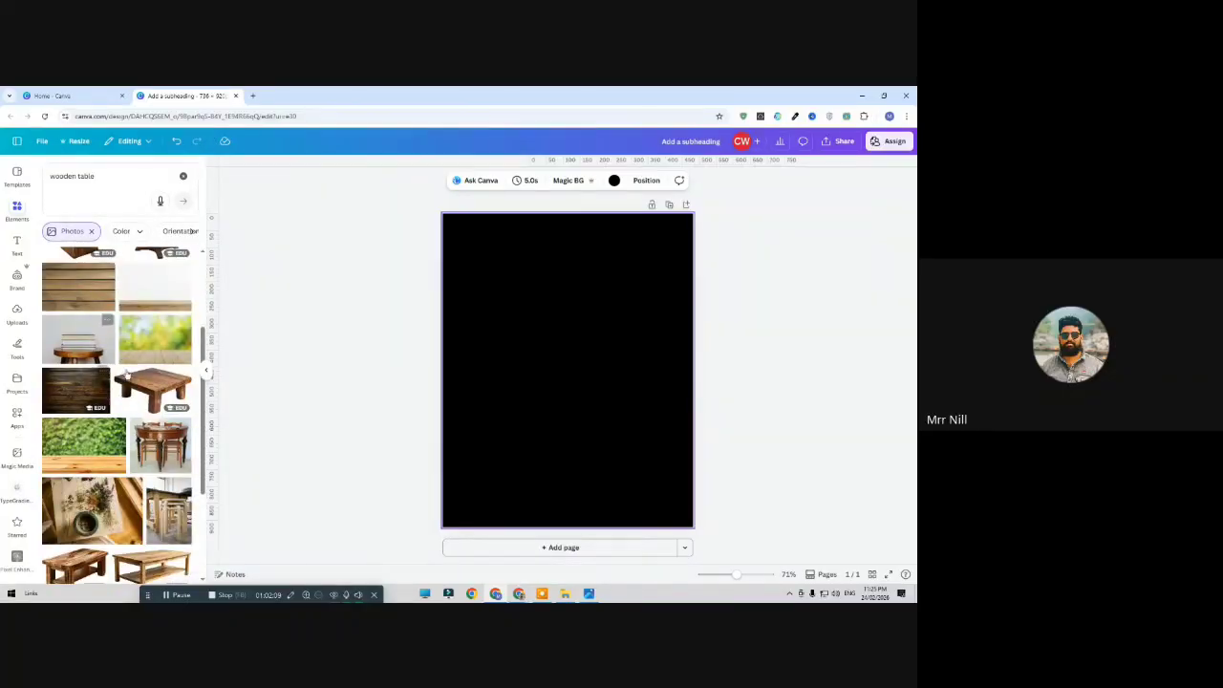
pyautogui.click(166, 342)
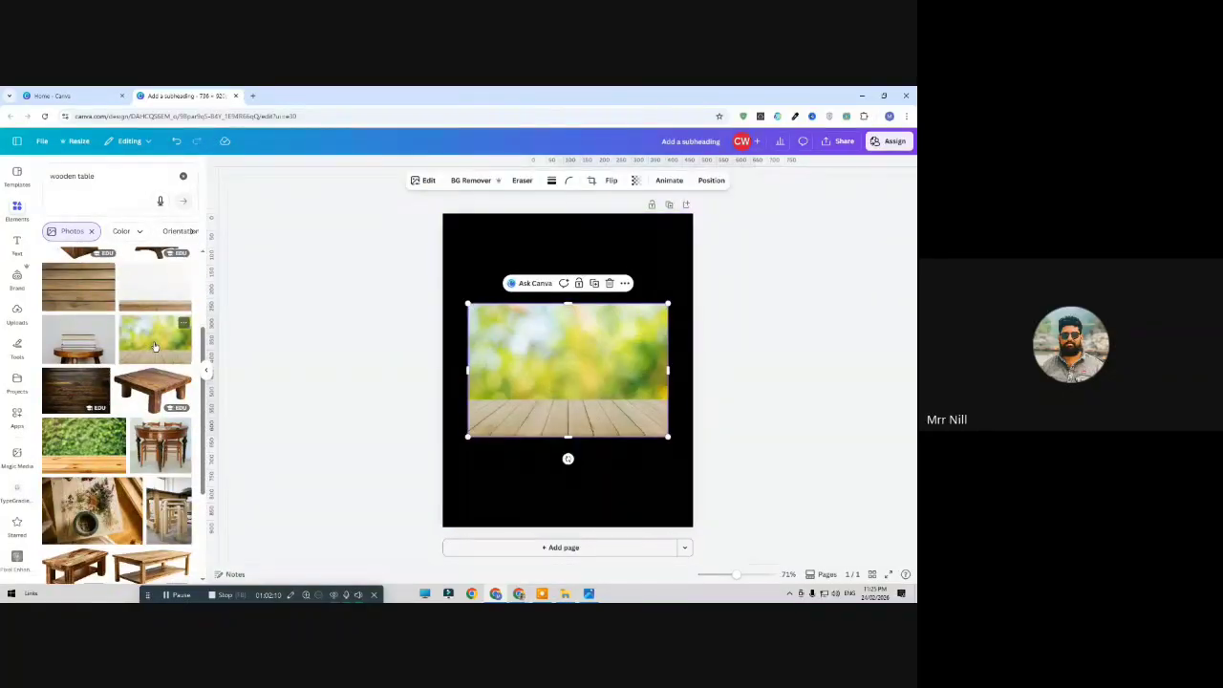
pyautogui.click(447, 181)
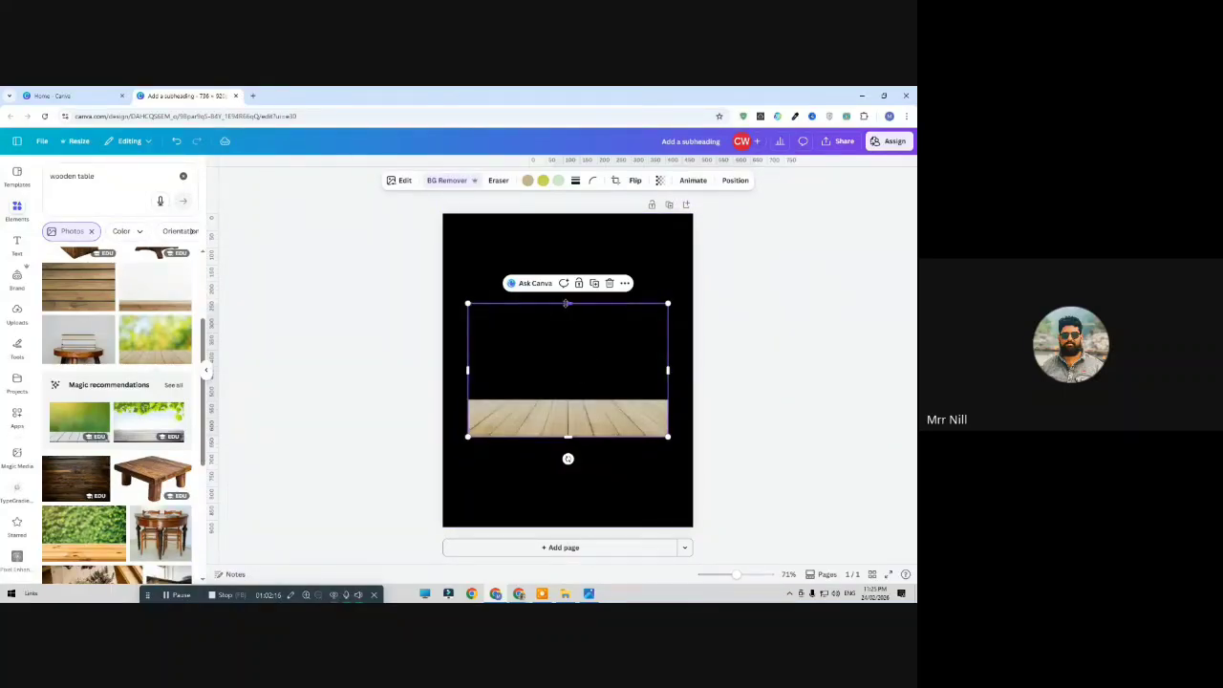
# Crop the empty area above the wooden tabletop and enlarge the image to span the page's full width along its lower edge
pyautogui.moveTo(567, 303); pyautogui.dragTo(526, 508)
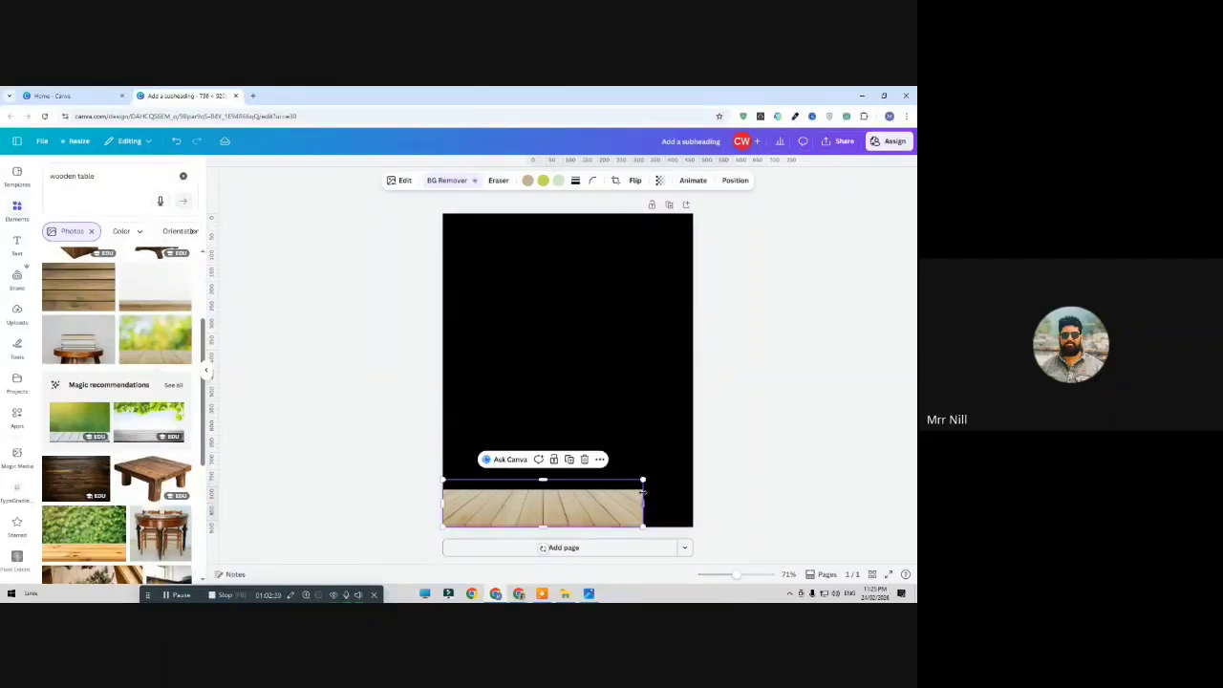
pyautogui.moveTo(643, 480); pyautogui.dragTo(591, 476)
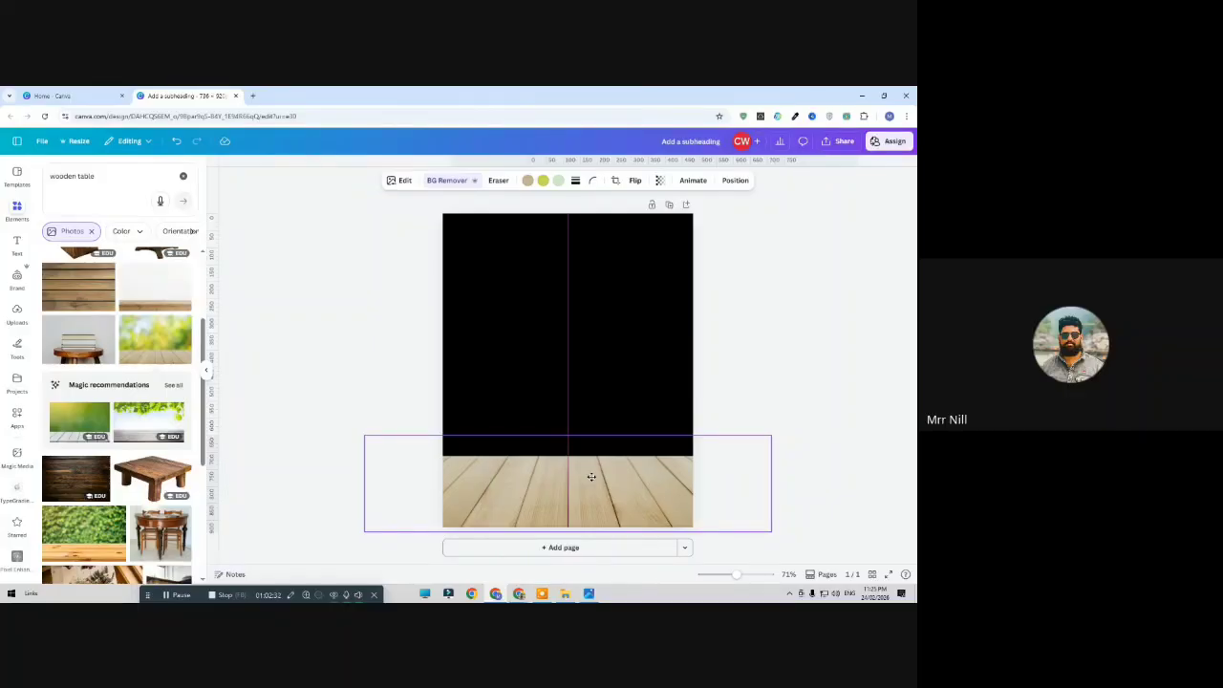
pyautogui.moveTo(592, 476); pyautogui.dragTo(592, 475)
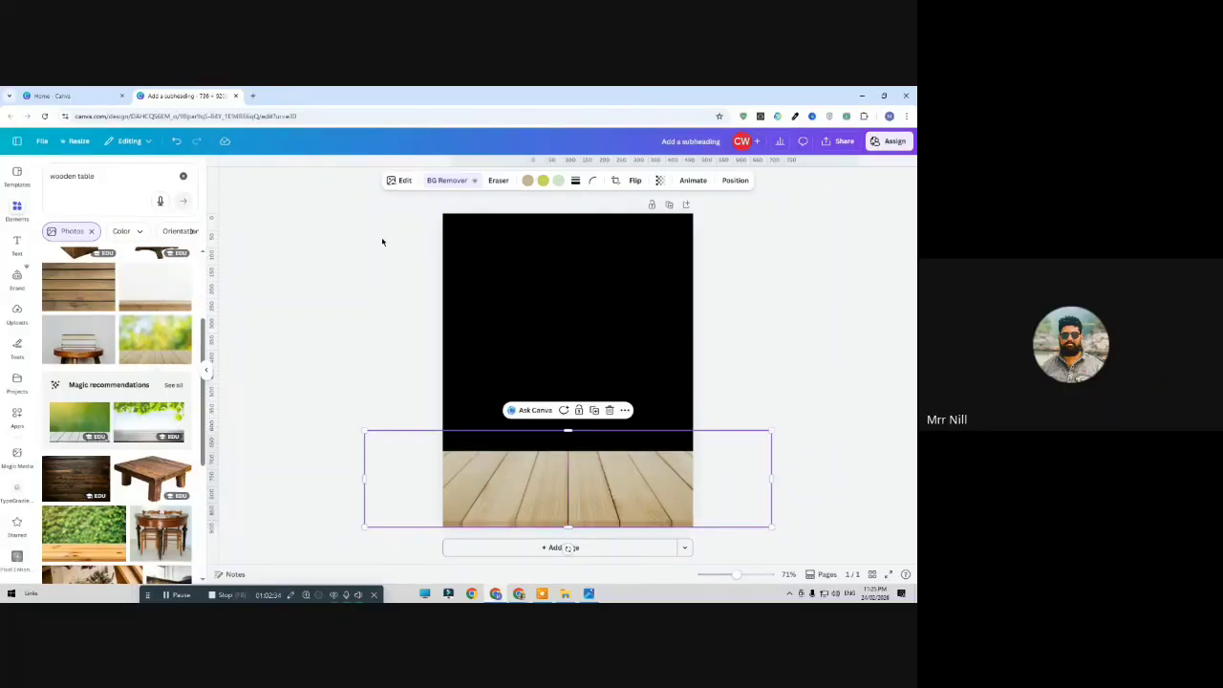
# Look through the tabletop image's editing apps and its Adjust settings for light, color and texture
pyautogui.click(404, 180)
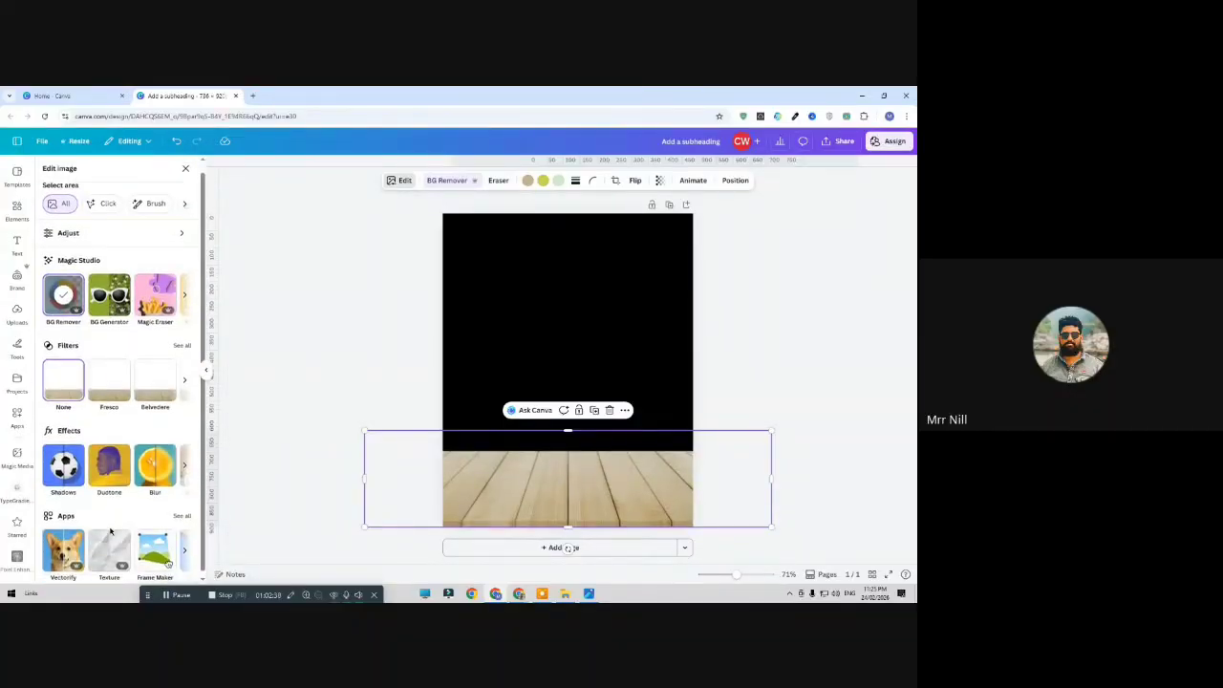
pyautogui.click(184, 549)
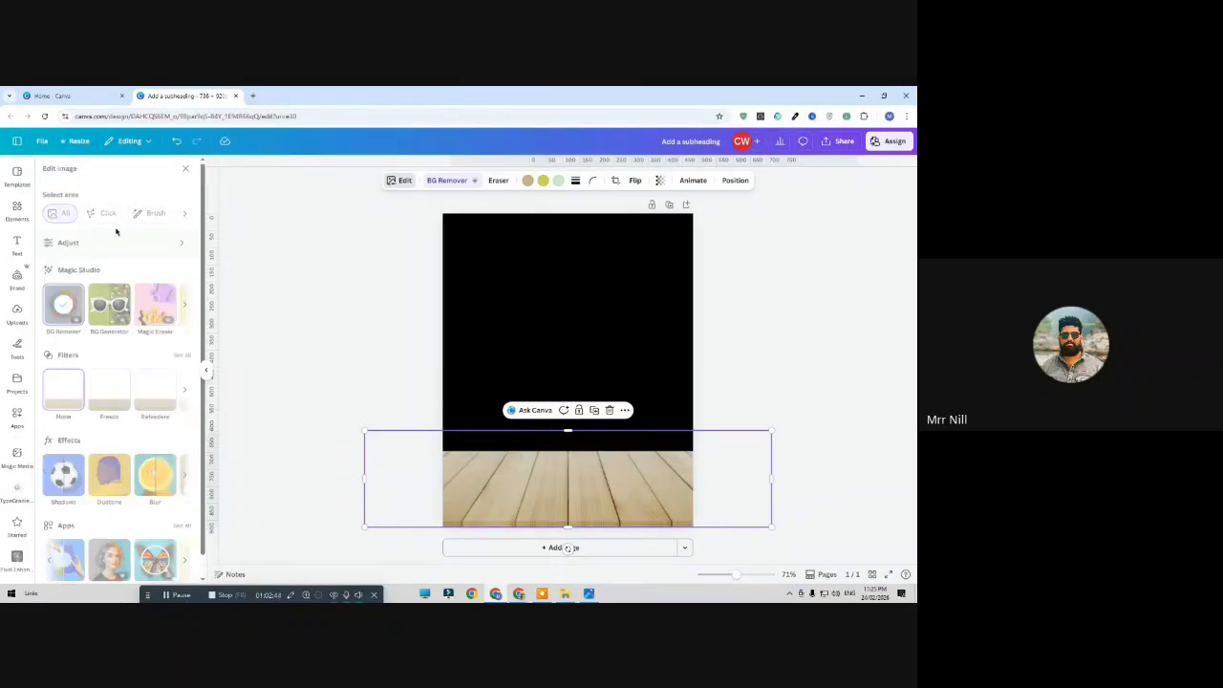
pyautogui.click(115, 233)
pyautogui.scroll(-4, 113, 421)
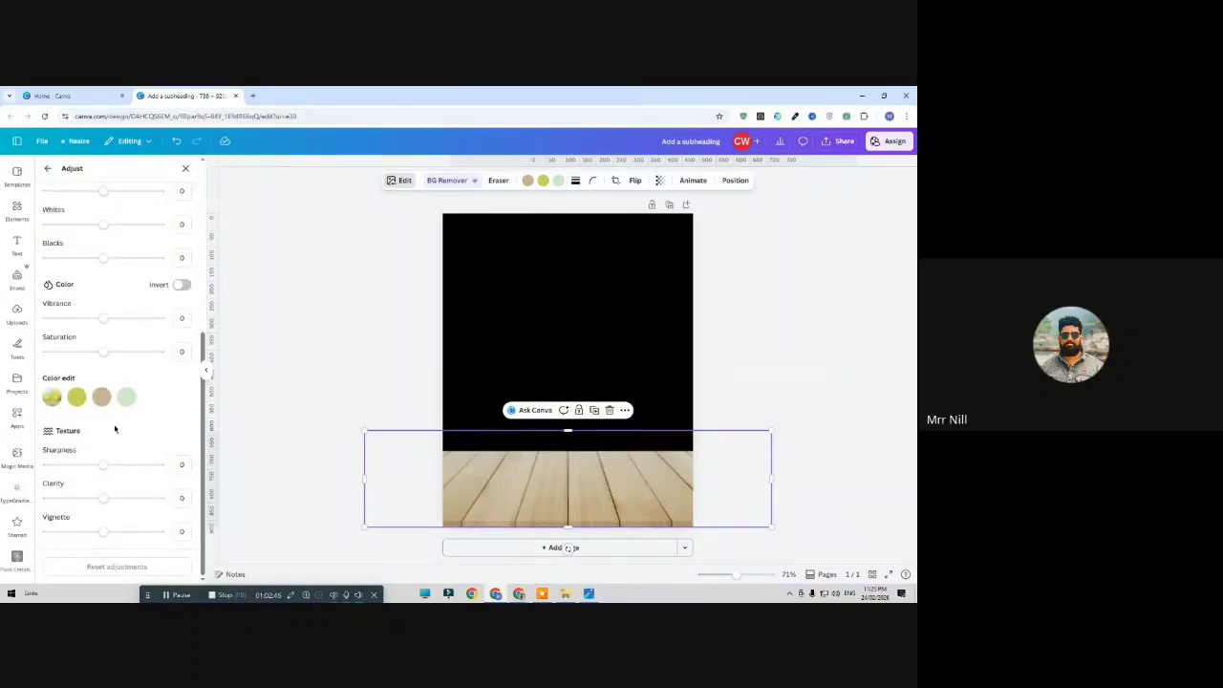
pyautogui.scroll(5, 115, 430)
pyautogui.click(48, 169)
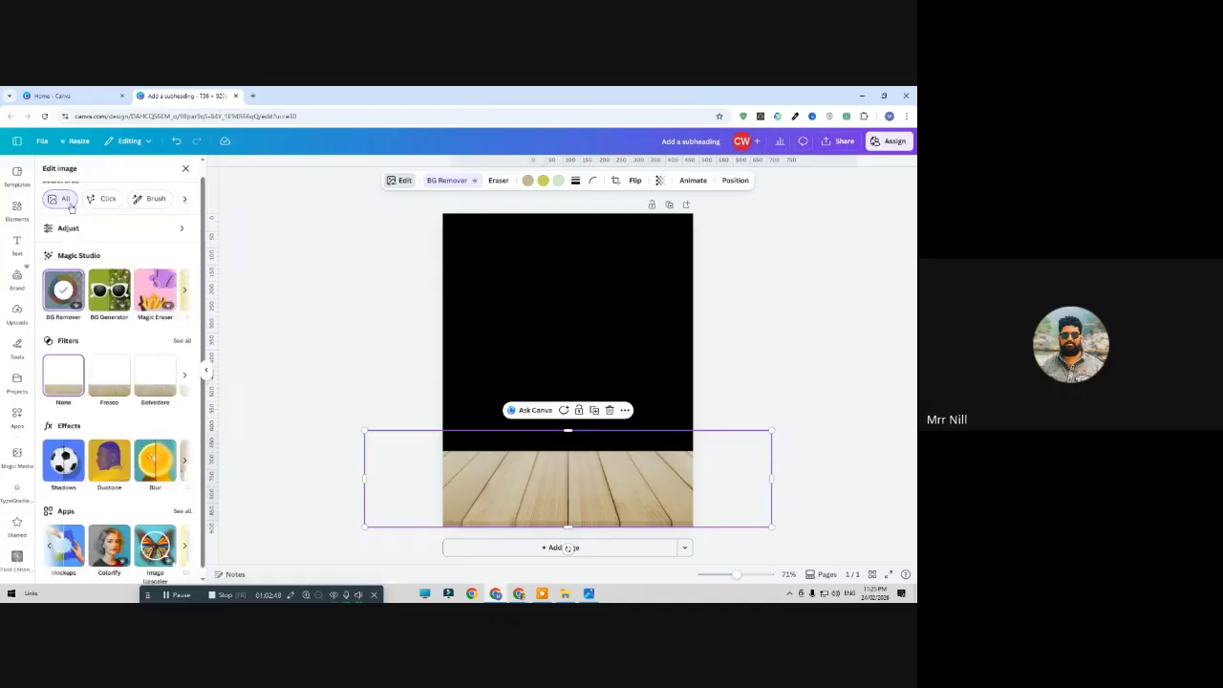
# Browse all the filter groups and apply the Vivid filter Rustiq to the tabletop image
pyautogui.click(182, 342)
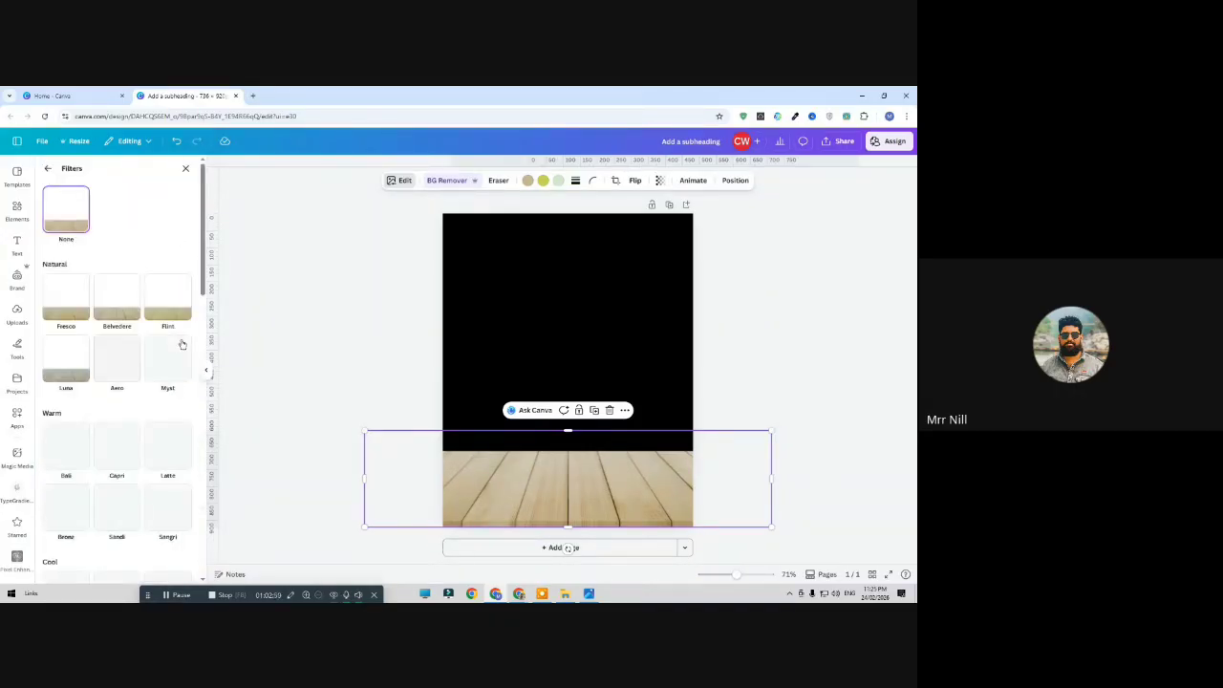
pyautogui.scroll(-2, 142, 430)
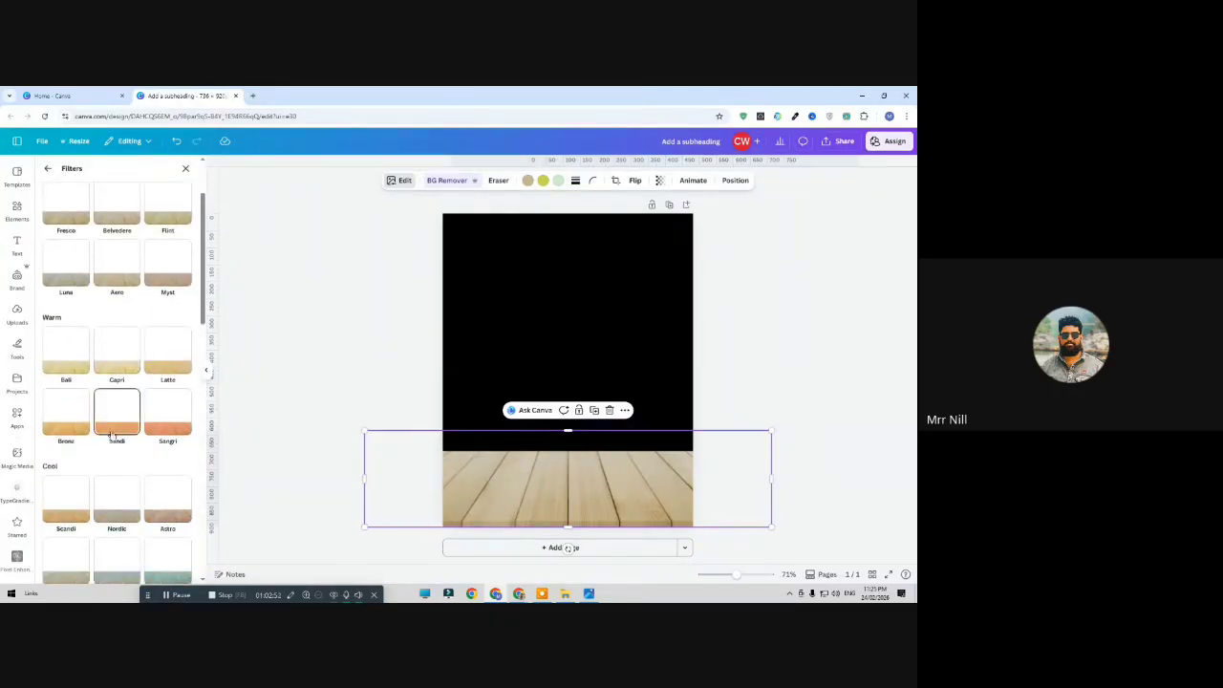
pyautogui.scroll(-3, 125, 432)
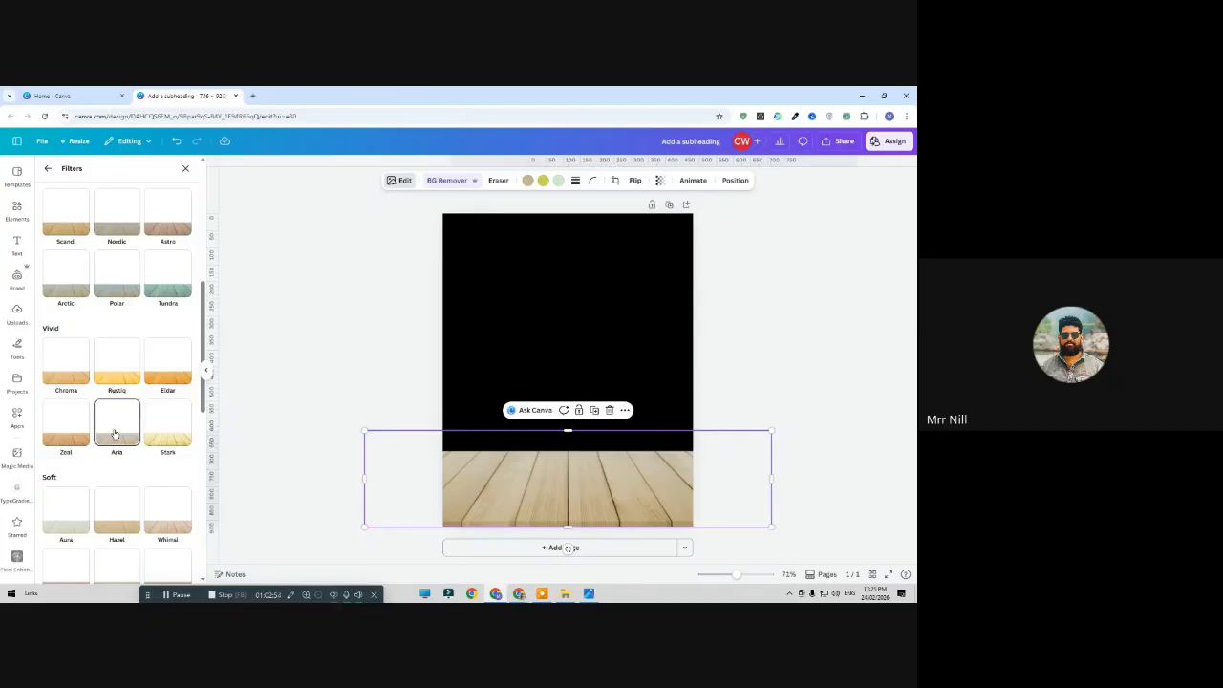
pyautogui.scroll(-3, 134, 469)
pyautogui.scroll(-3, 133, 469)
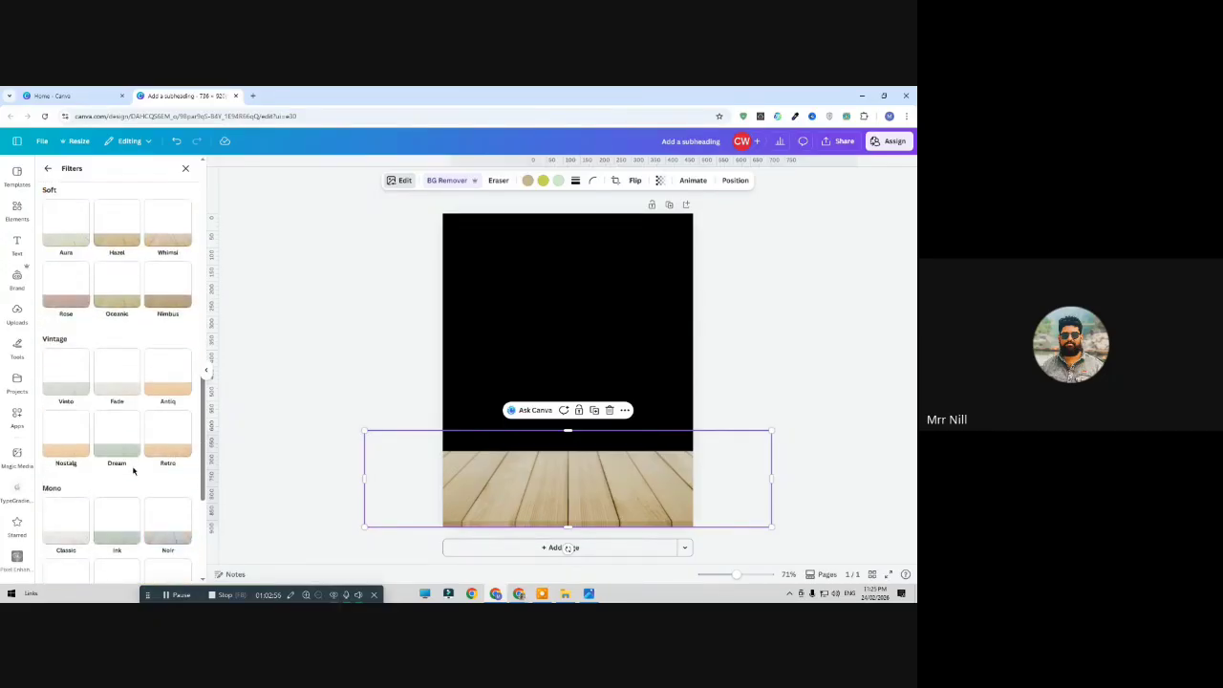
pyautogui.scroll(-4, 134, 472)
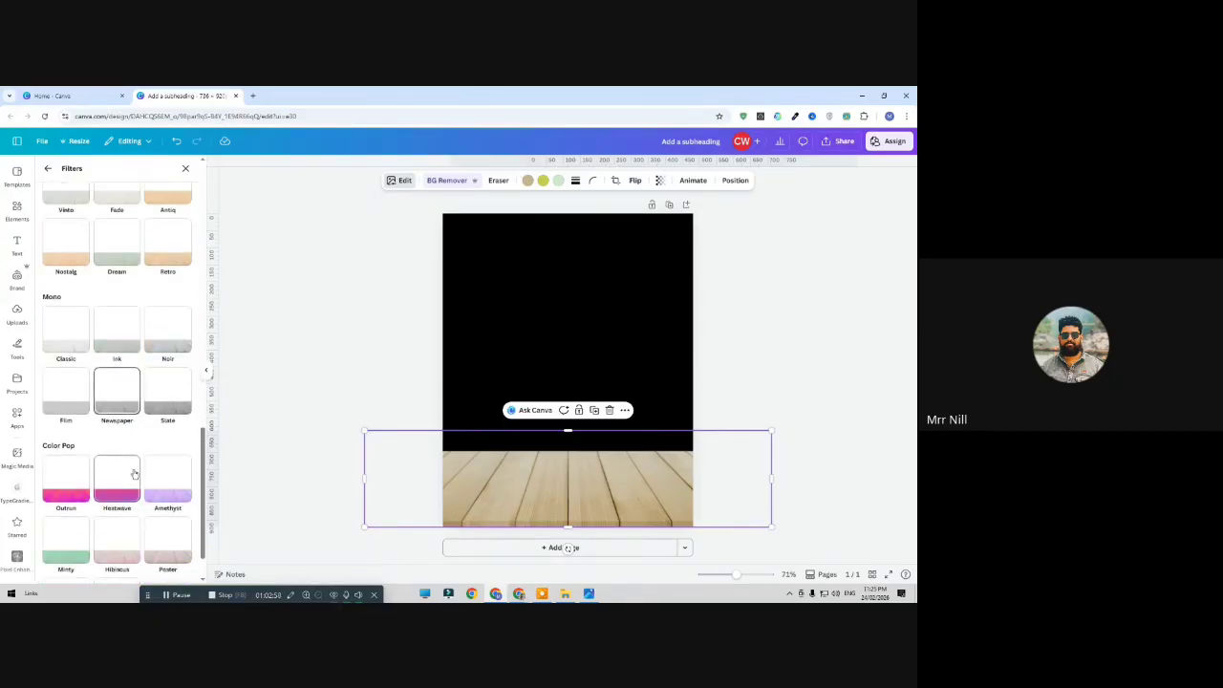
pyautogui.scroll(-1, 135, 465)
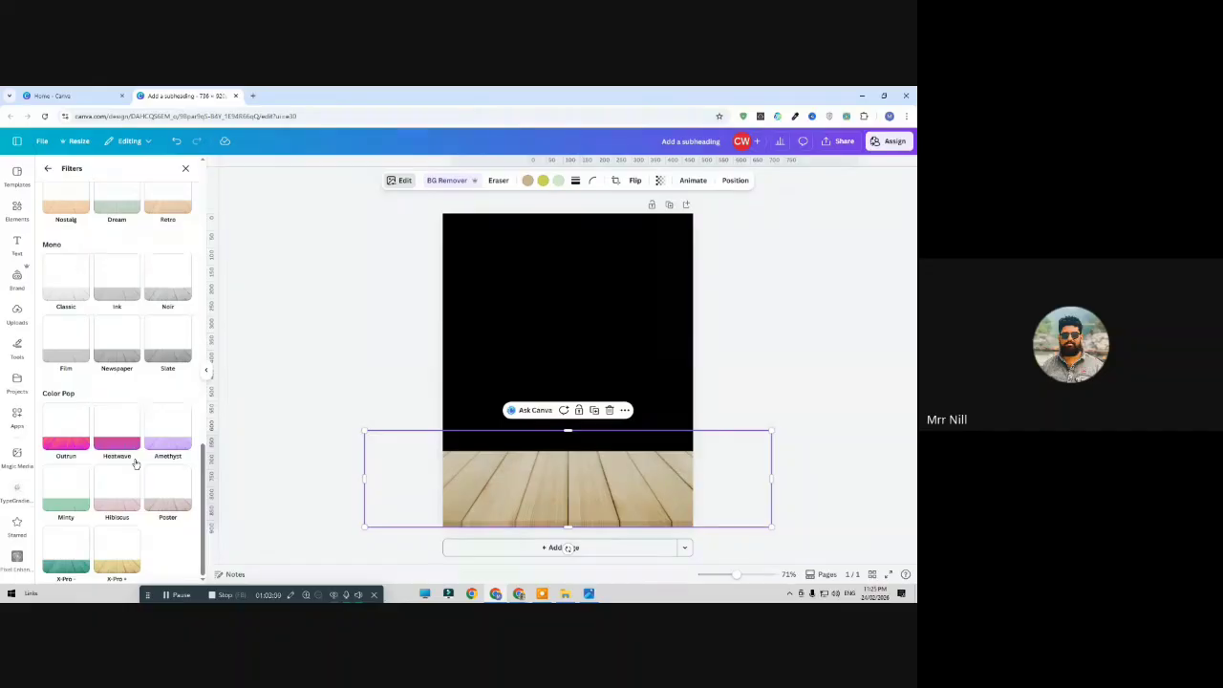
pyautogui.scroll(8, 135, 463)
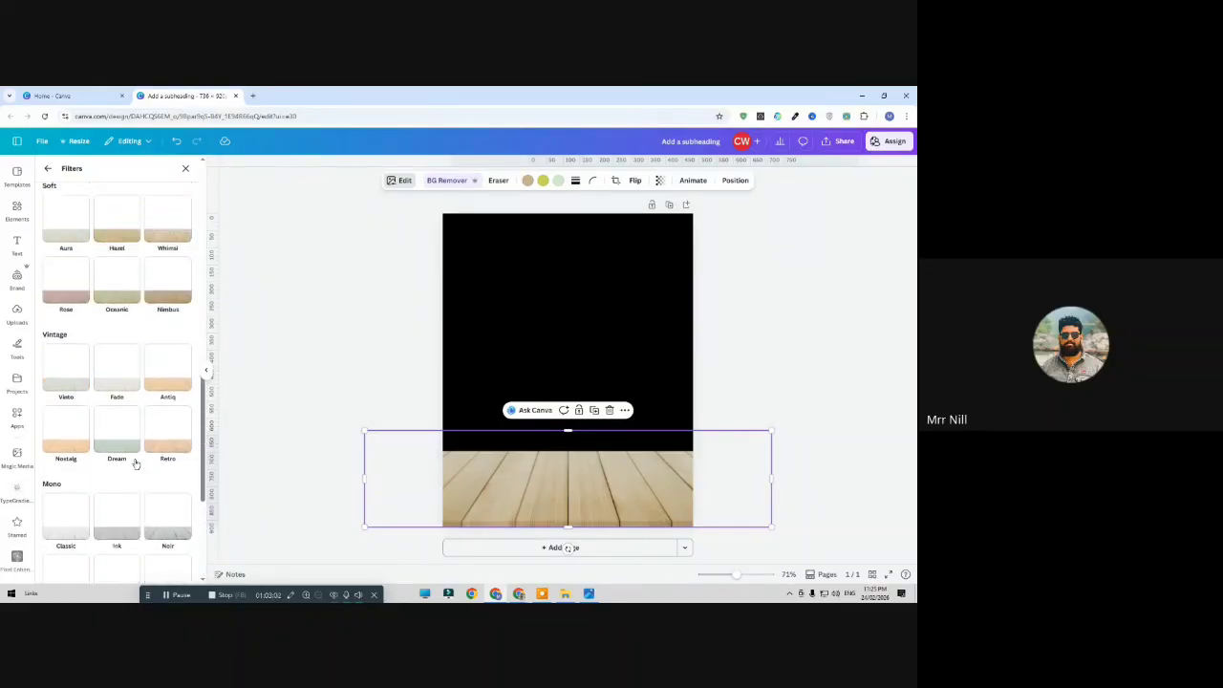
pyautogui.scroll(2, 134, 464)
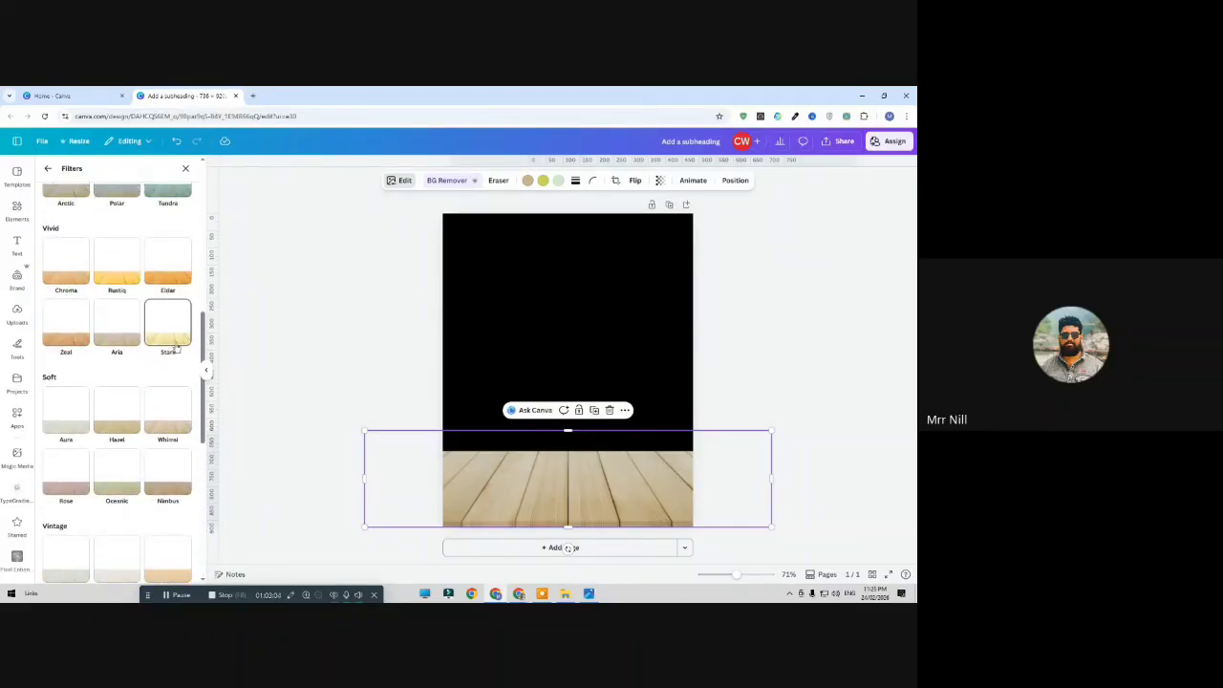
pyautogui.click(125, 360)
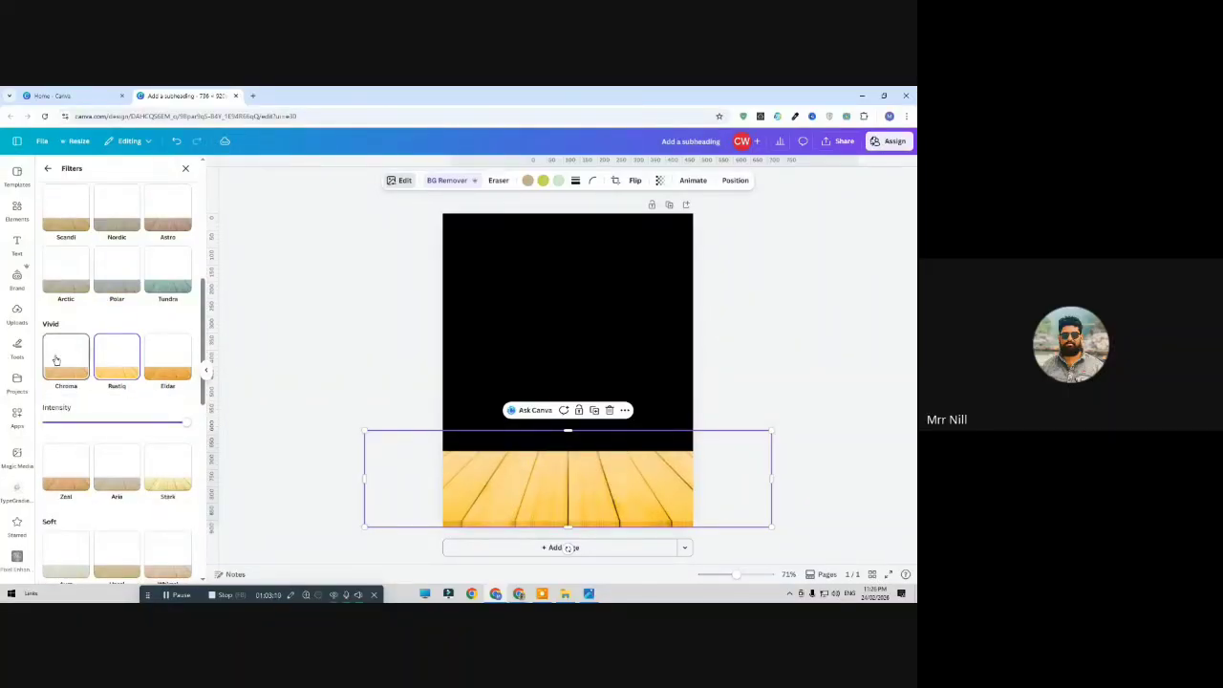
pyautogui.click(364, 333)
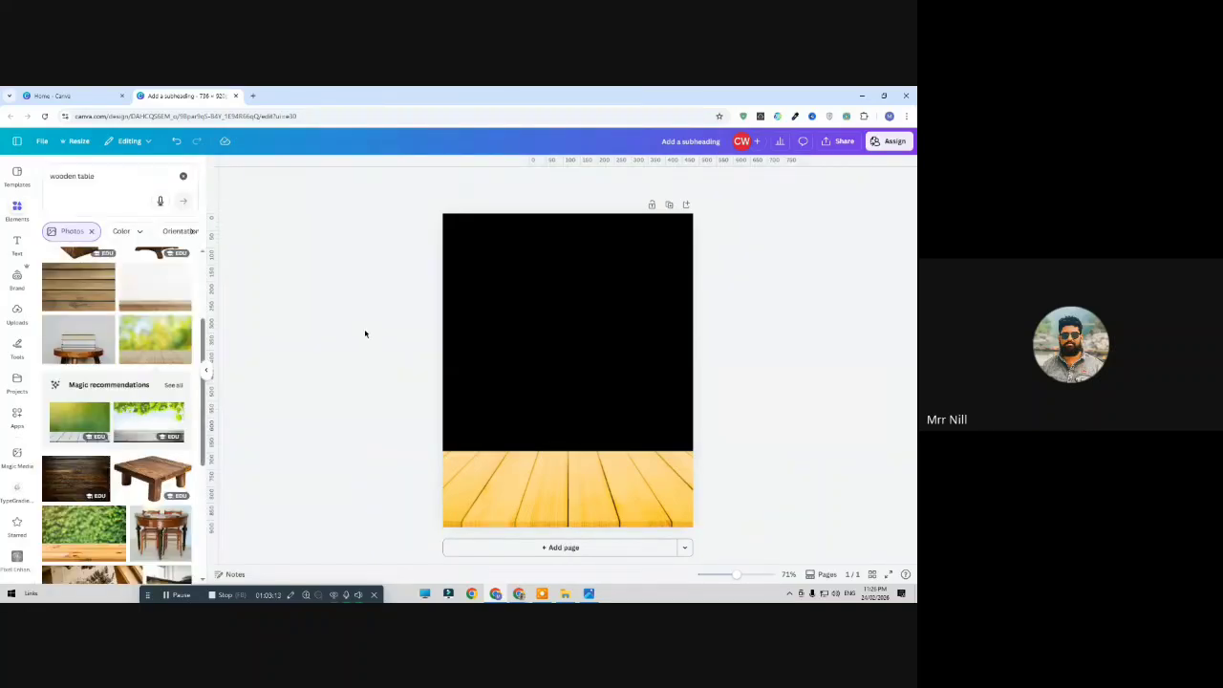
# Upload the picture of a noodle bowl on a dark background from the Downloads folder
pyautogui.click(17, 313)
pyautogui.scroll(-2, 94, 394)
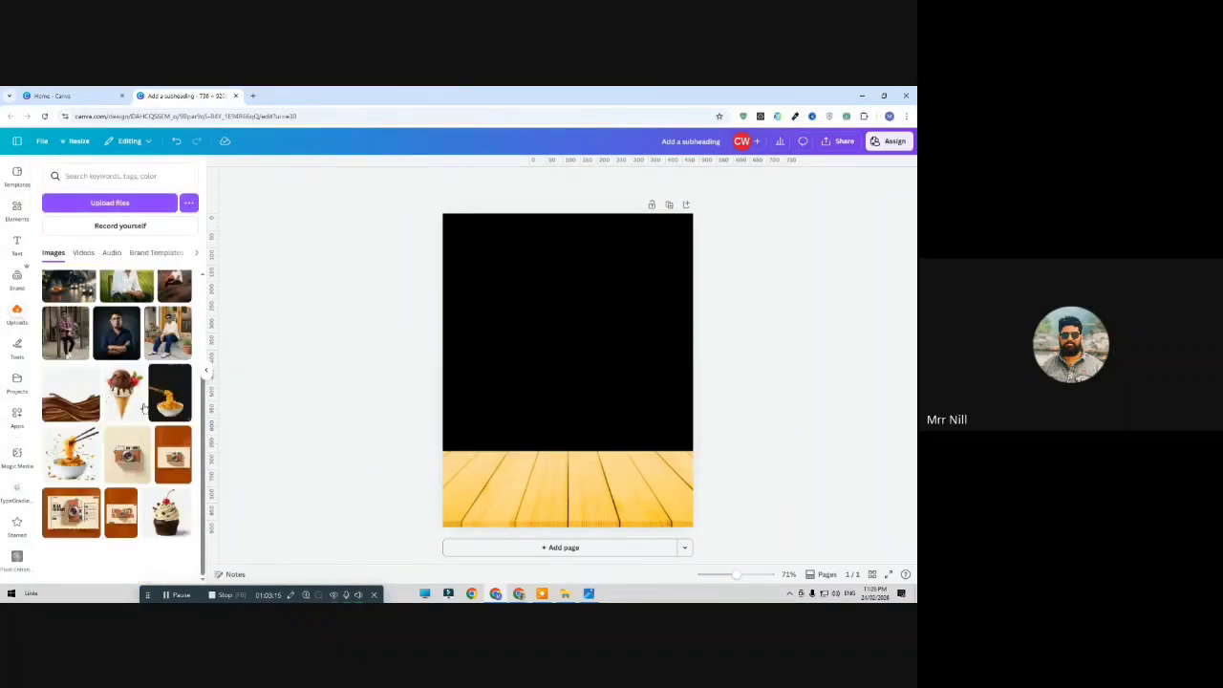
pyautogui.click(134, 205)
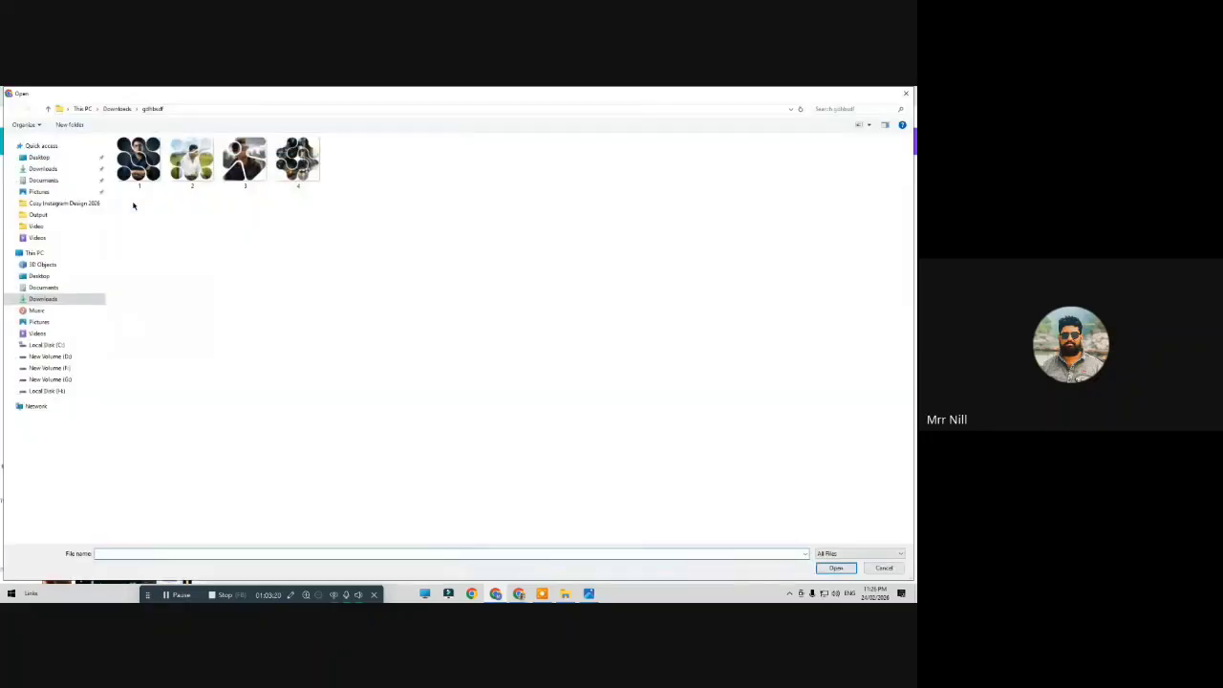
pyautogui.click(58, 170)
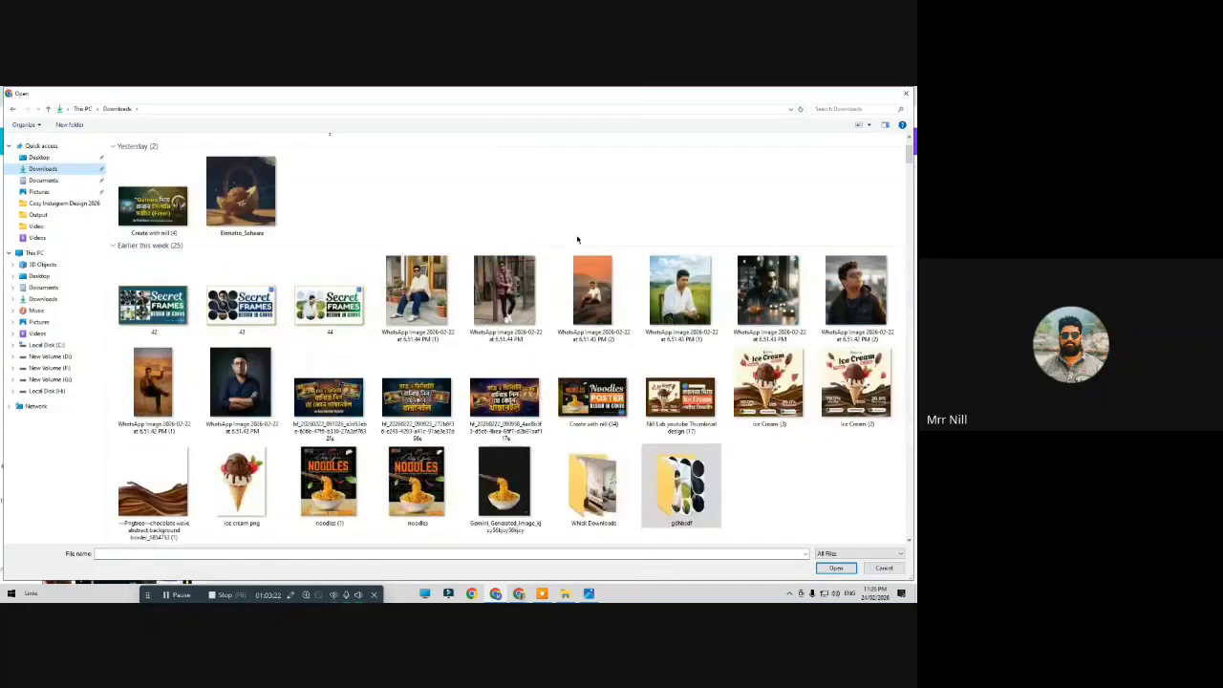
pyautogui.doubleClick(504, 483)
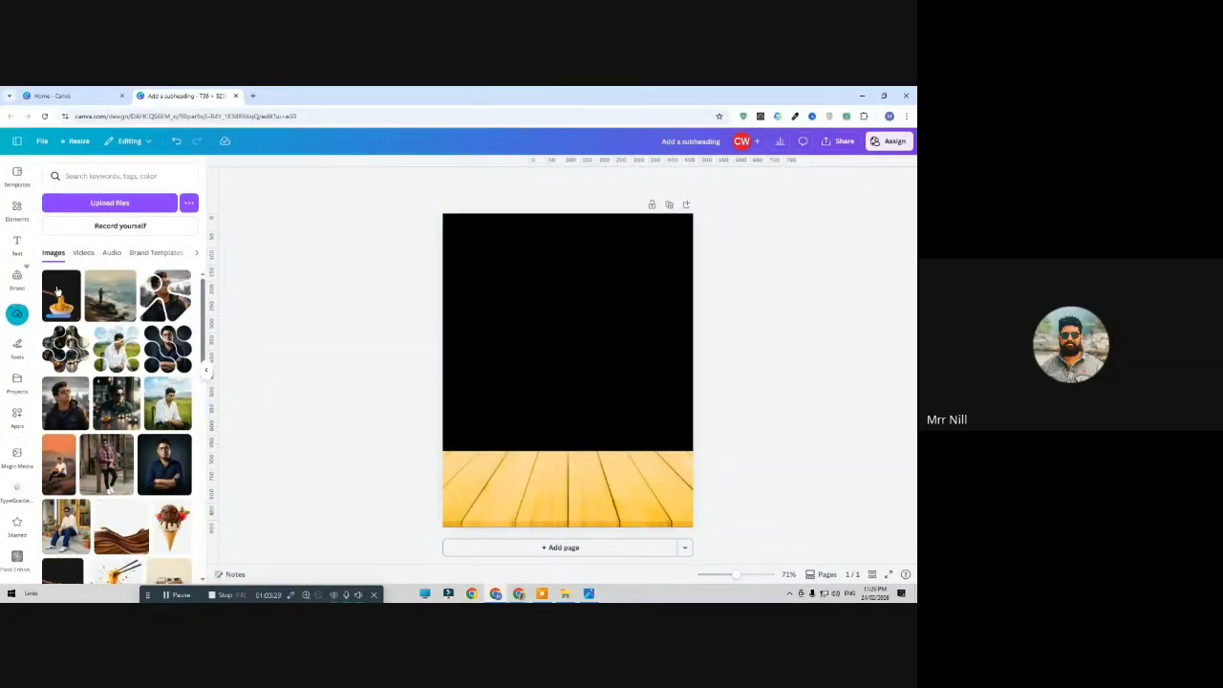
# Place the uploaded noodle picture on the page with its empty upper part cropped off and its background removed
pyautogui.click(59, 294)
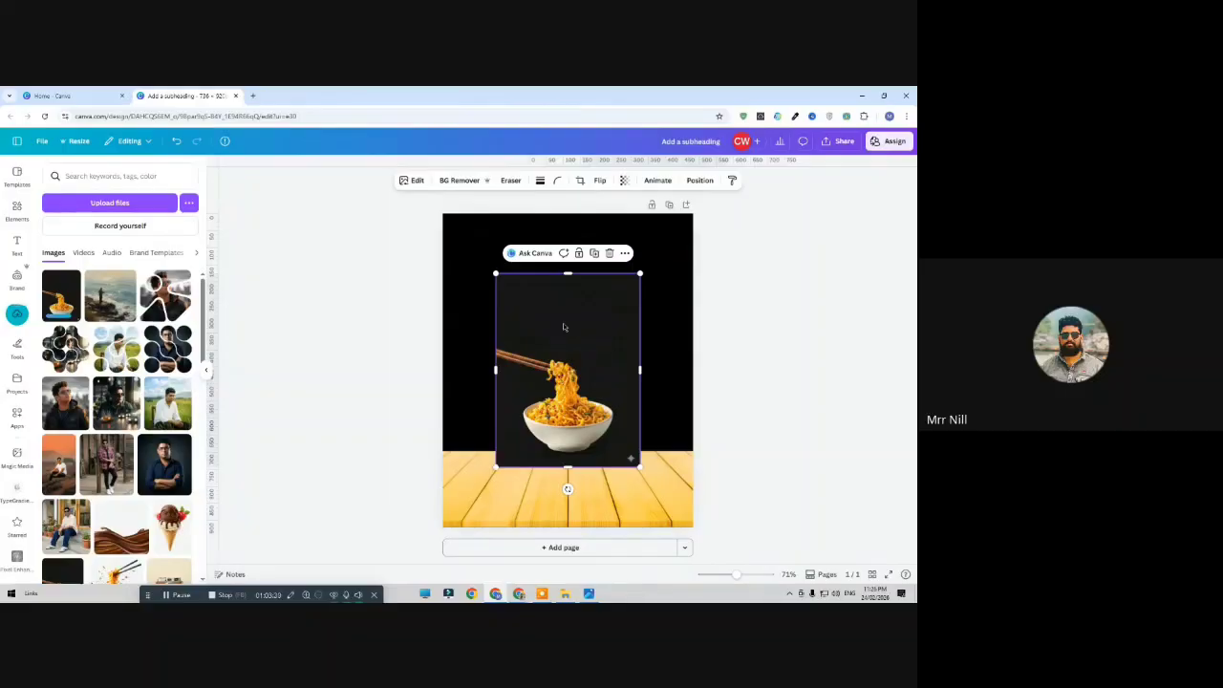
pyautogui.moveTo(569, 274); pyautogui.dragTo(568, 338)
pyautogui.click(454, 181)
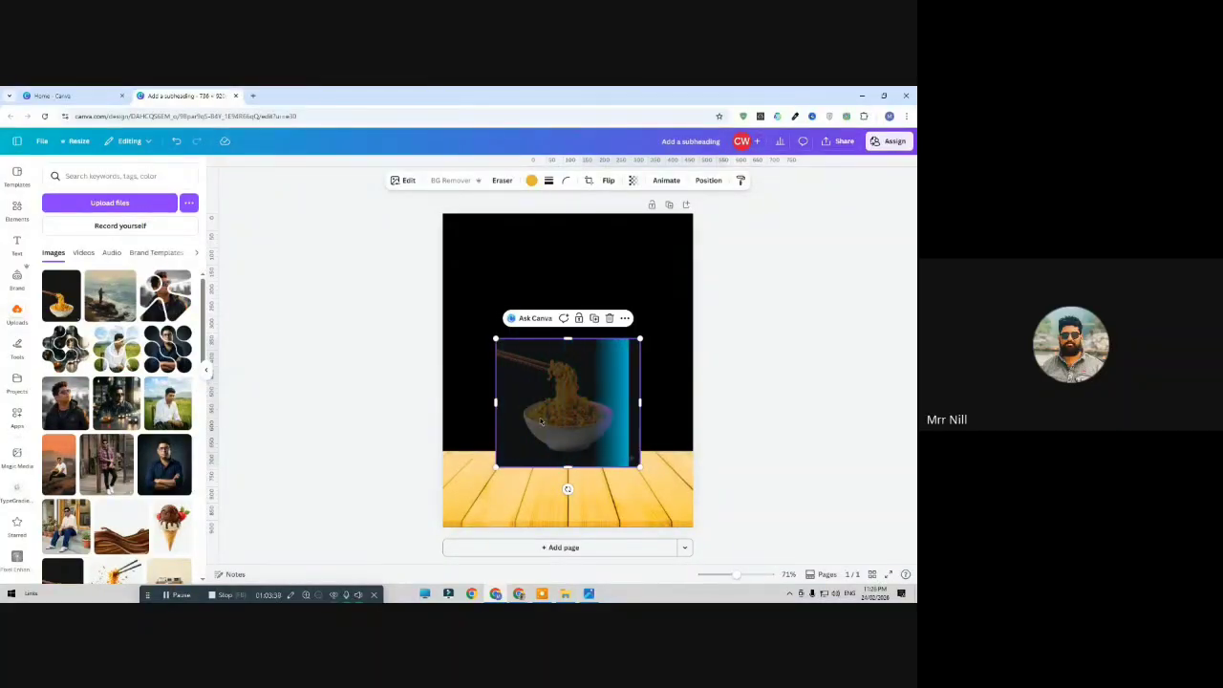
# Enlarge the noodle bowl to the page's full width and position it so that it stands on the wooden tabletop
pyautogui.moveTo(558, 426); pyautogui.dragTo(504, 379)
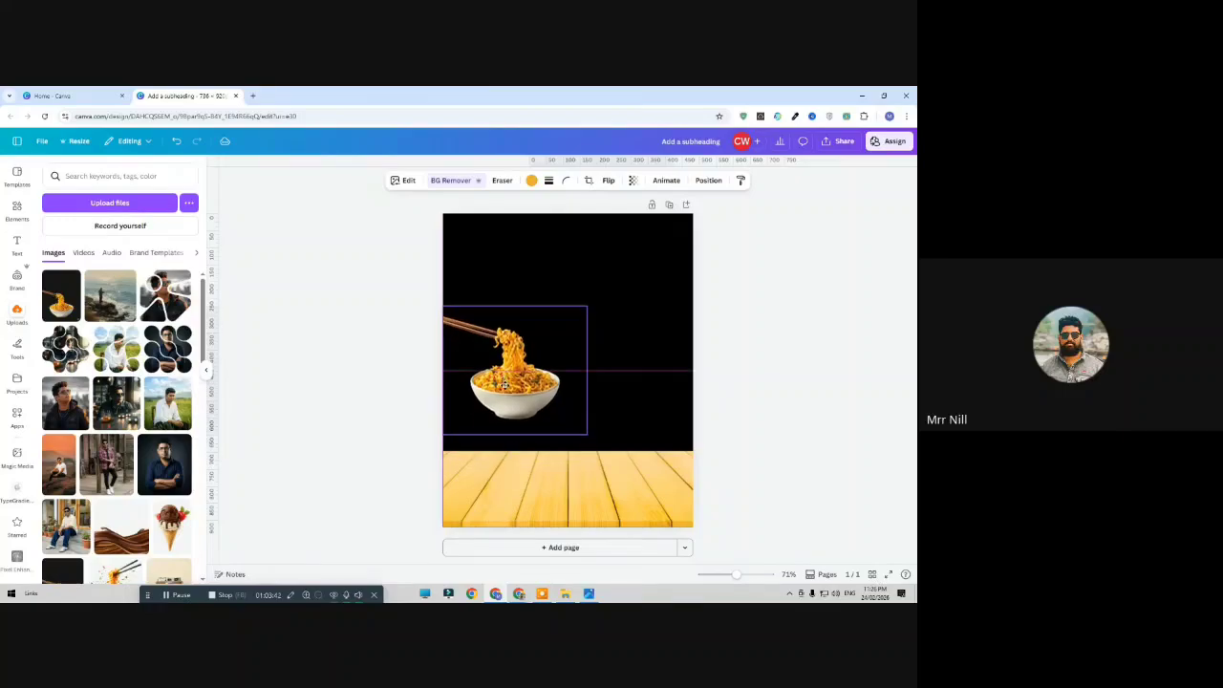
pyautogui.moveTo(586, 435); pyautogui.dragTo(699, 524)
pyautogui.click(374, 363)
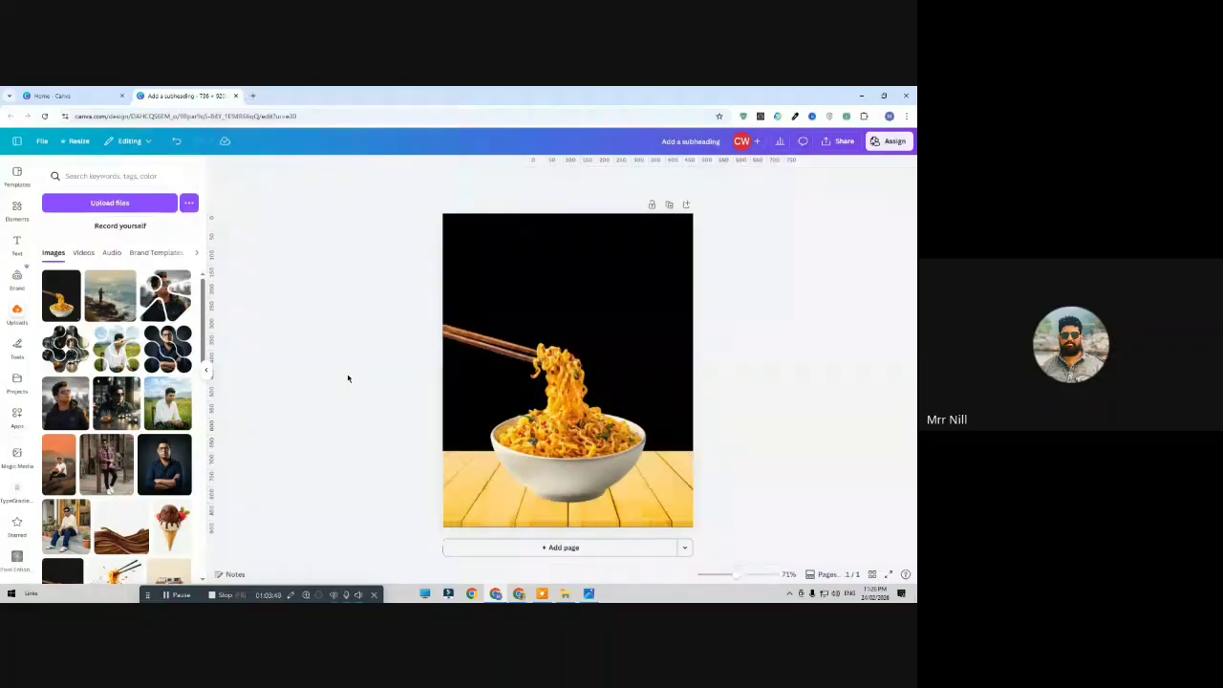
pyautogui.click(545, 435)
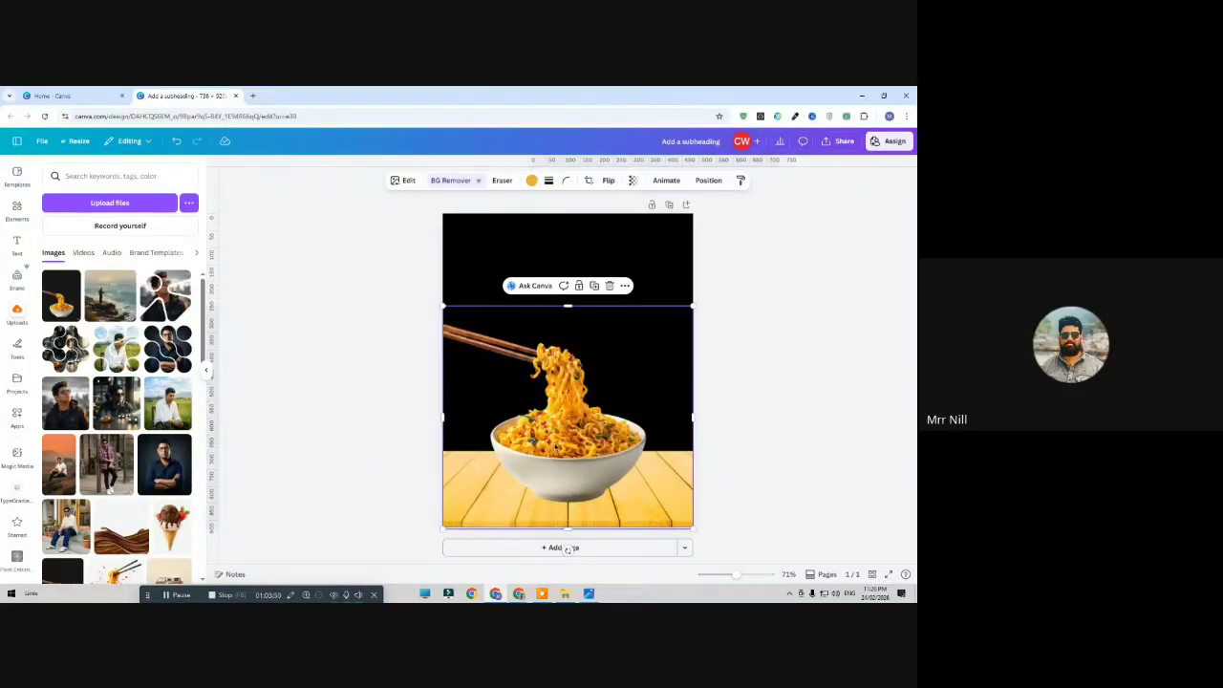
pyautogui.moveTo(556, 447); pyautogui.dragTo(555, 438)
pyautogui.click(416, 427)
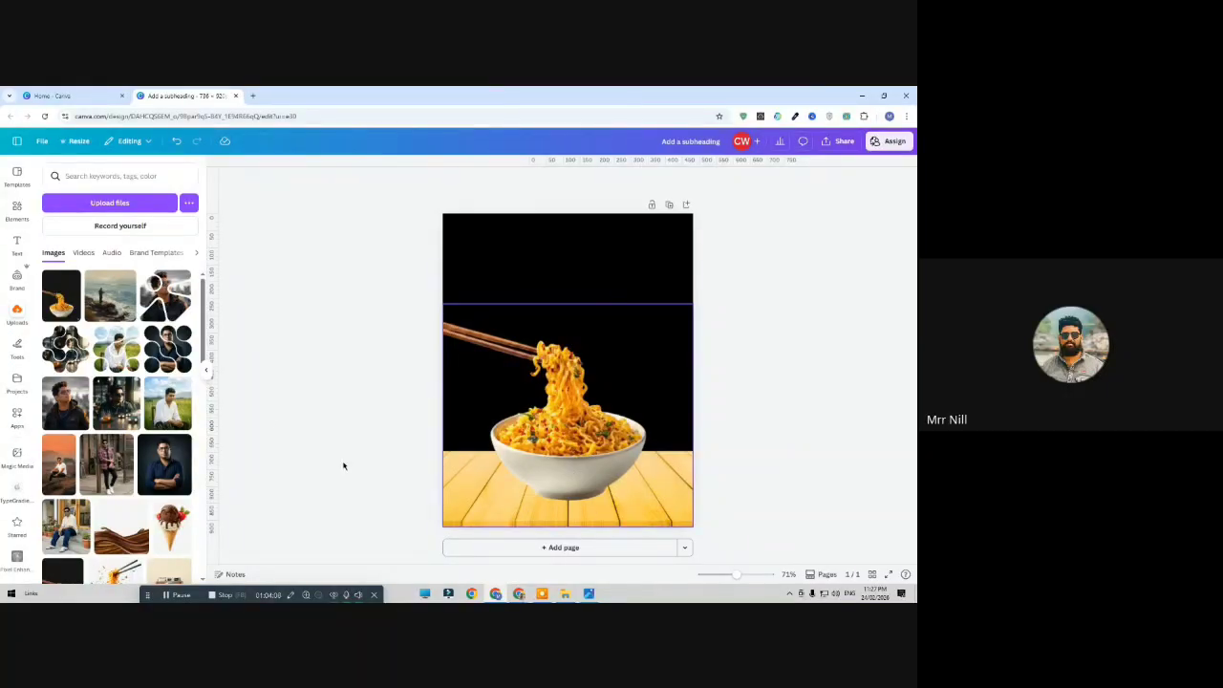
# Search the elements for "shadow" and list all matching graphics
pyautogui.click(27, 215)
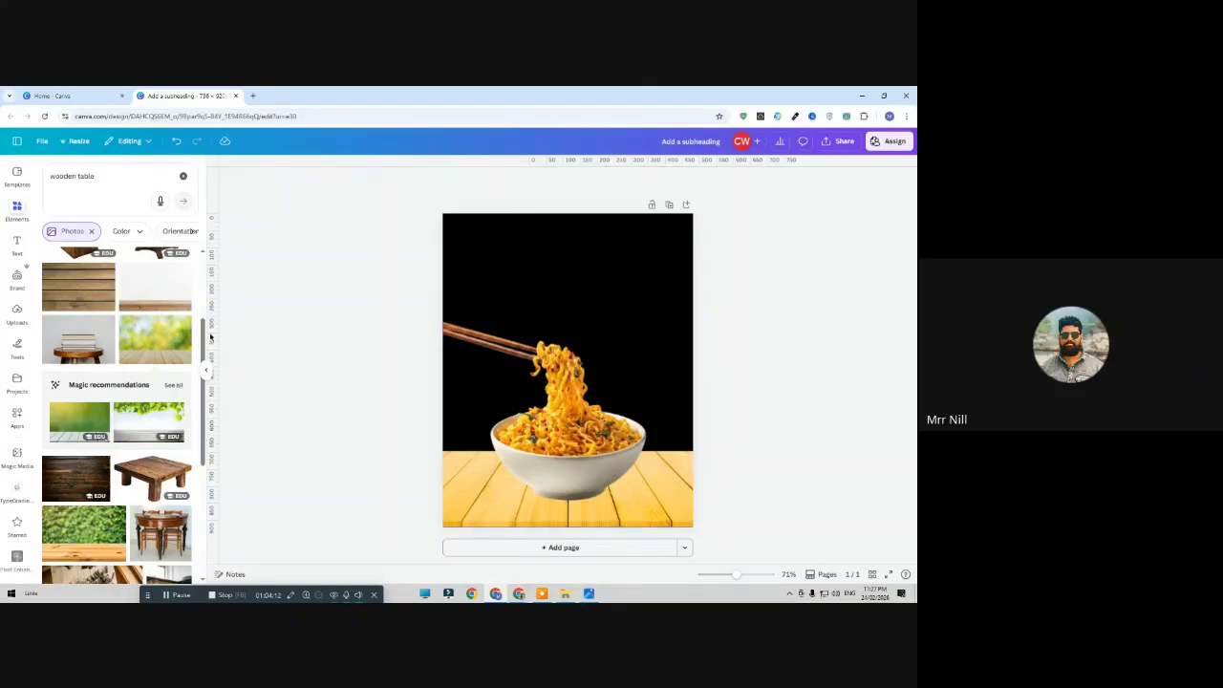
pyautogui.click(90, 231)
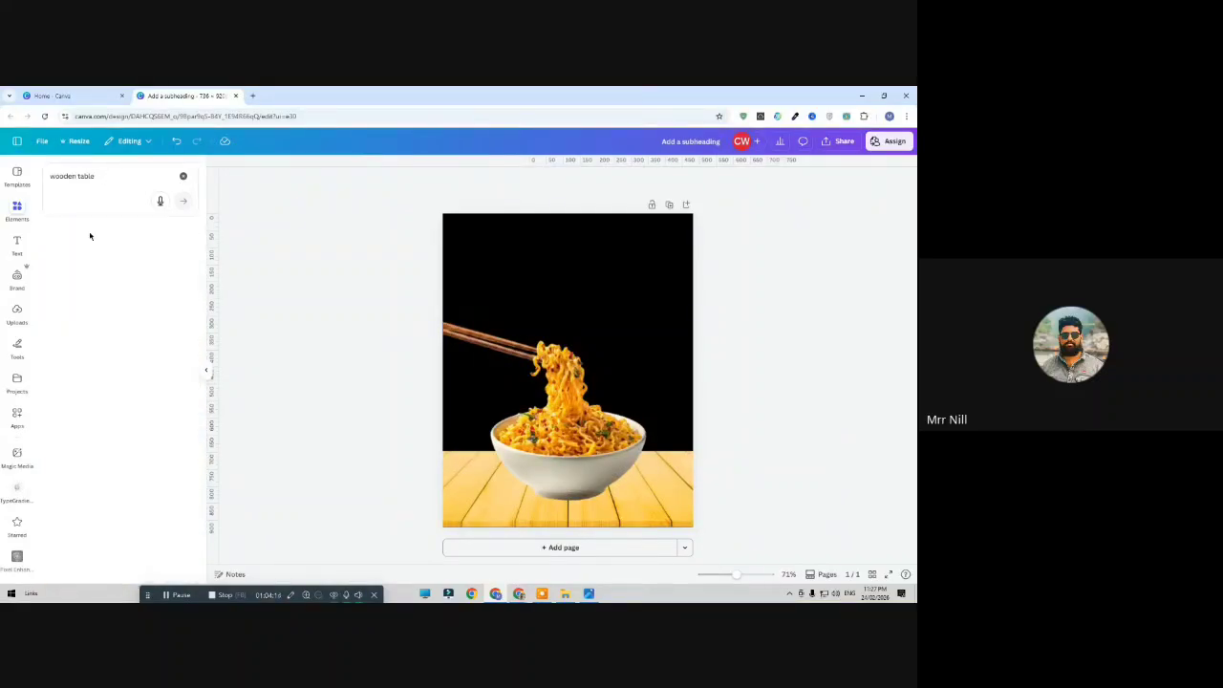
pyautogui.click(98, 180)
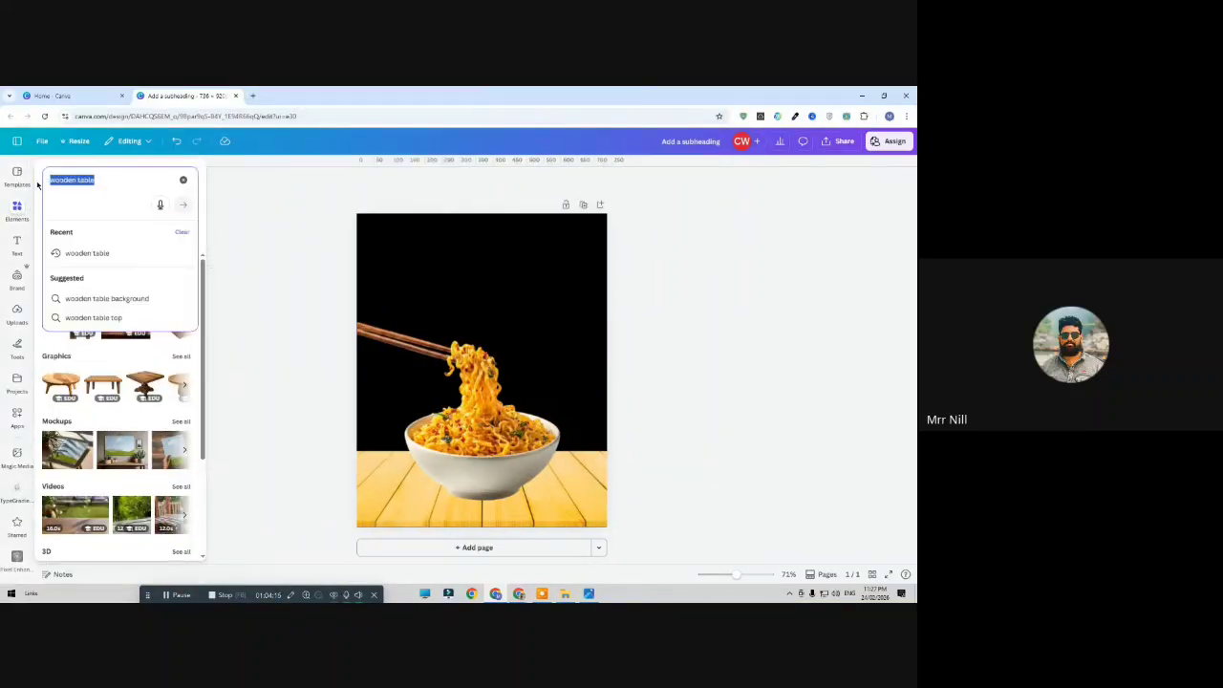
pyautogui.click(18, 175)
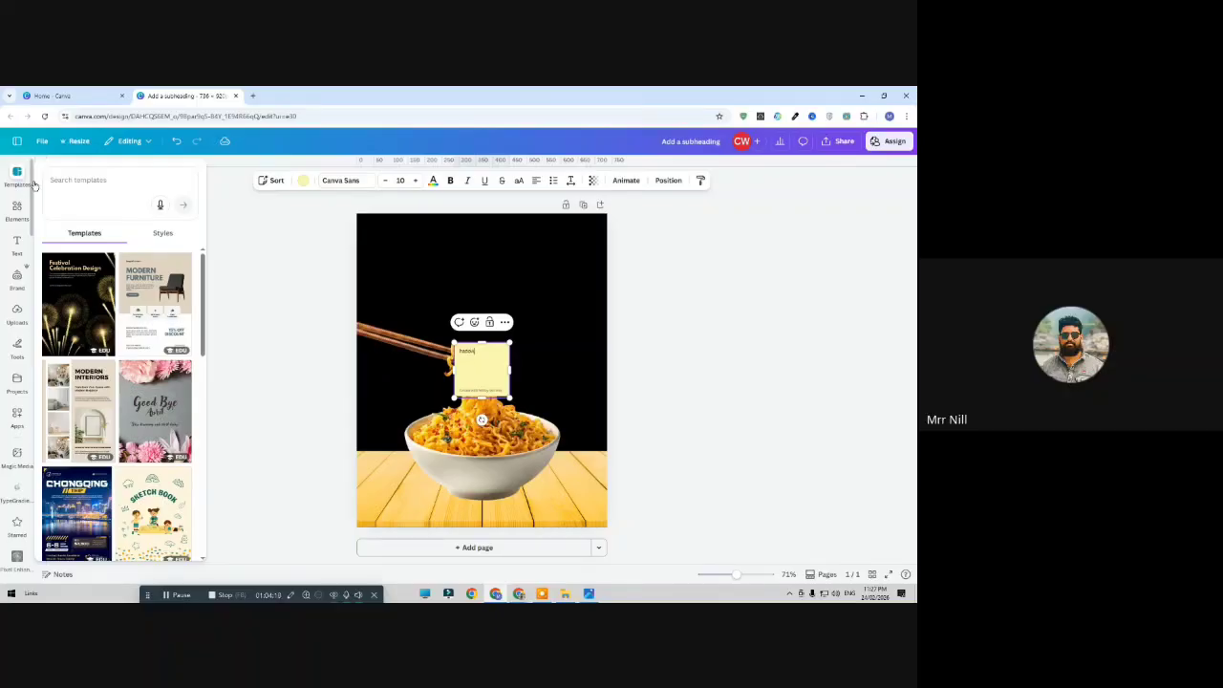
pyautogui.click(17, 207)
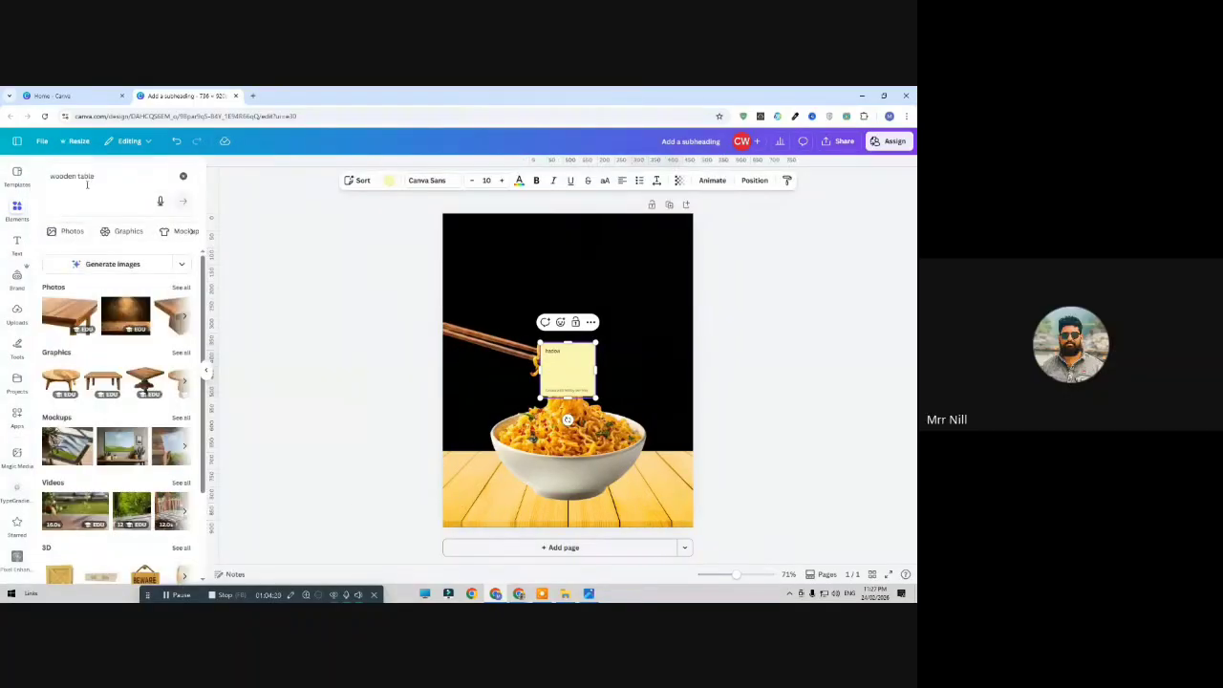
pyautogui.click(85, 176)
pyautogui.write('shadow')
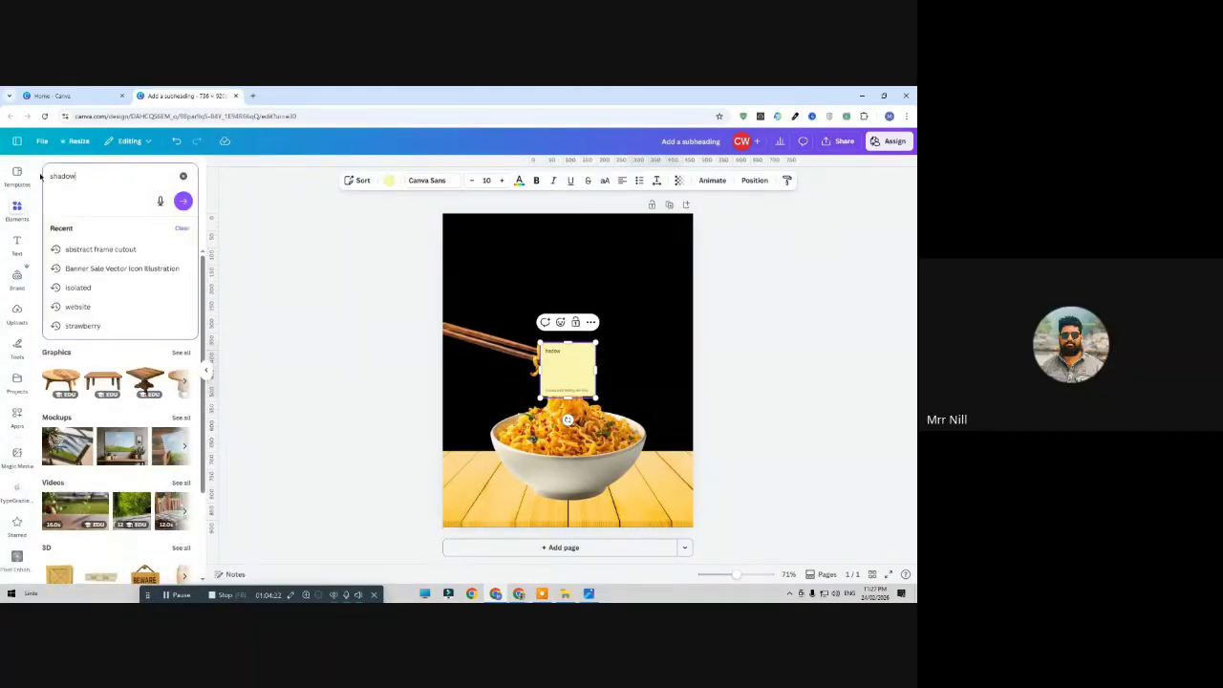
pyautogui.press('Return')
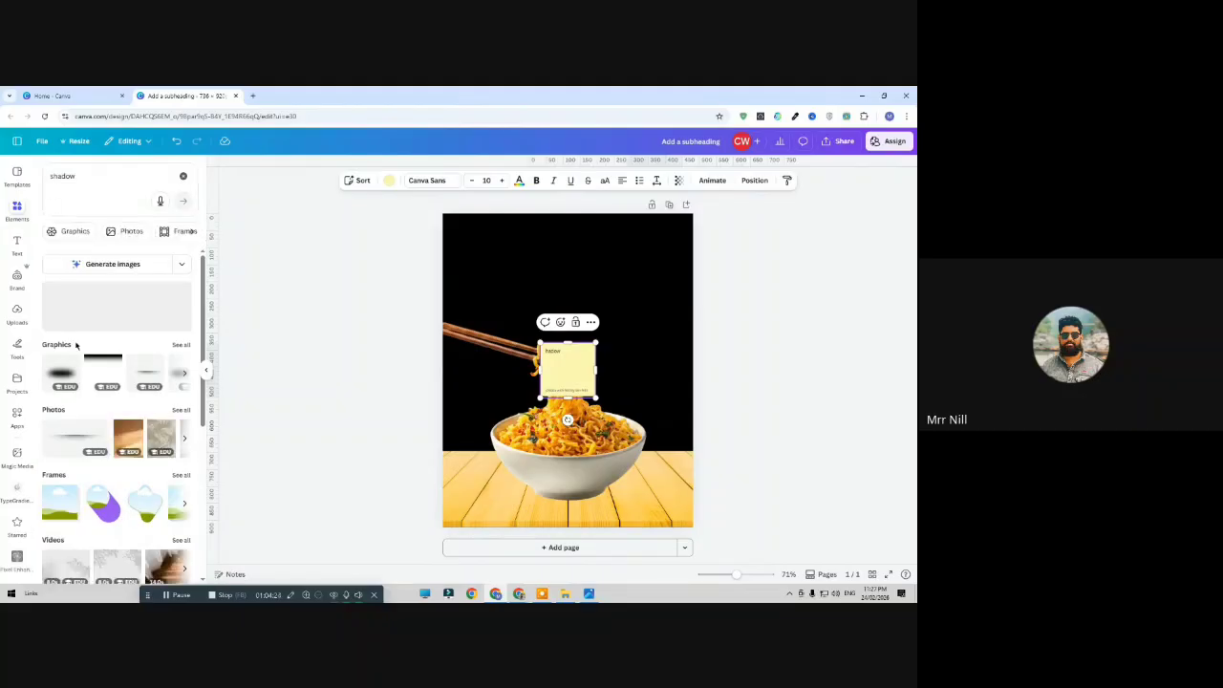
pyautogui.click(179, 350)
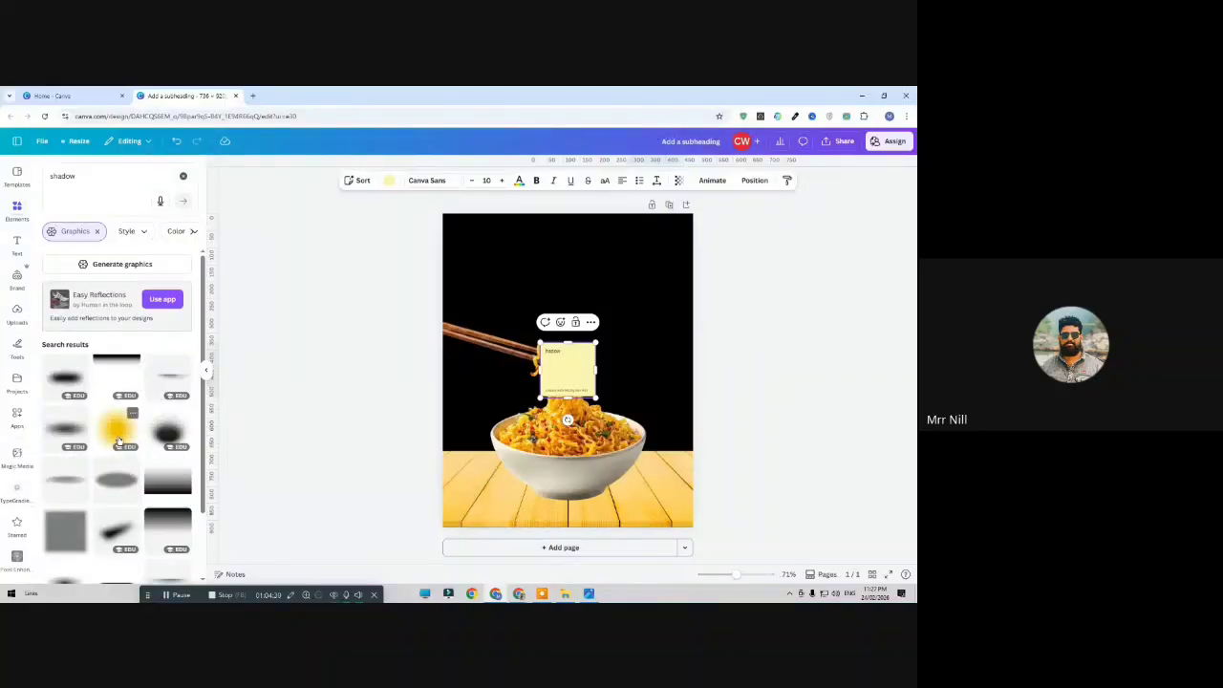
# Browse the shadow graphics and add the thin soft shadow from the first row of results to the page
pyautogui.scroll(-2, 119, 439)
pyautogui.scroll(-3, 115, 503)
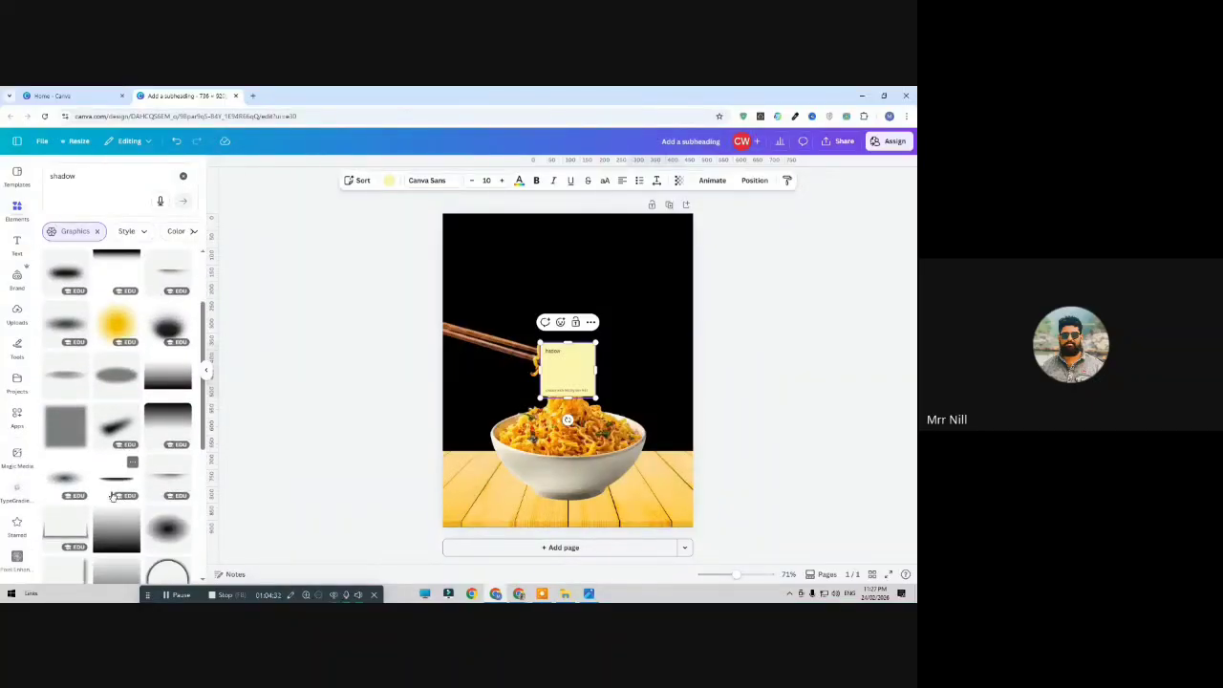
pyautogui.scroll(5, 114, 504)
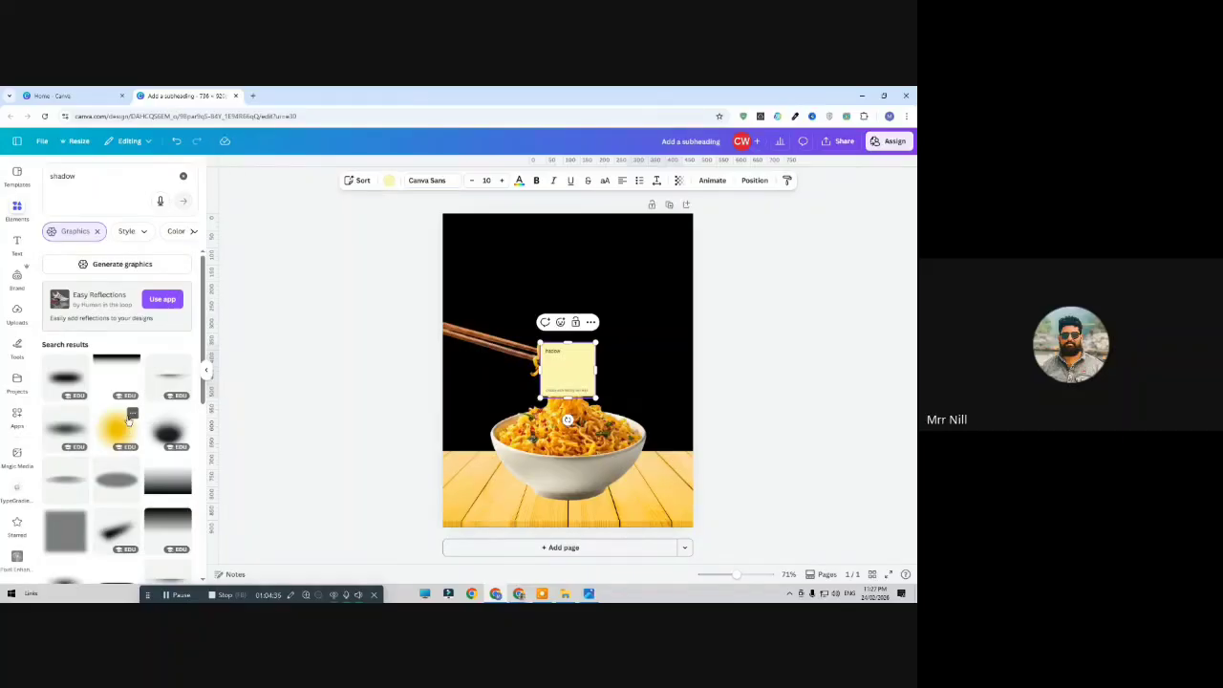
pyautogui.scroll(-5, 127, 420)
pyautogui.scroll(3, 114, 399)
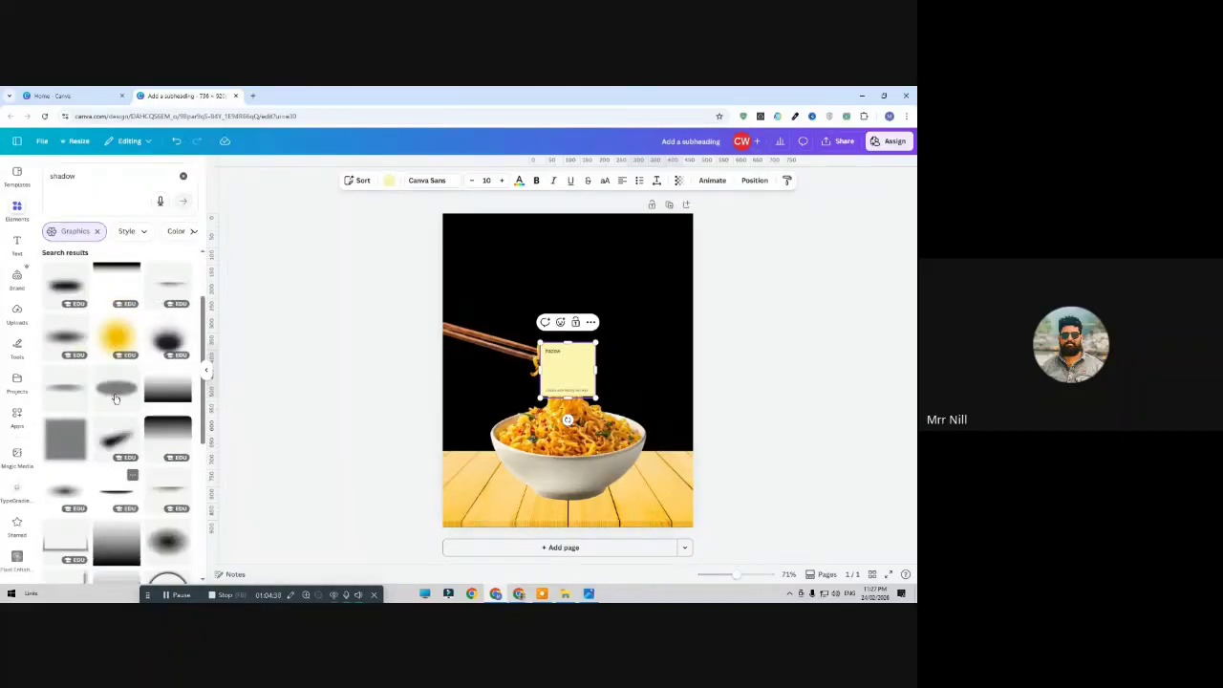
pyautogui.scroll(2, 115, 399)
pyautogui.click(166, 373)
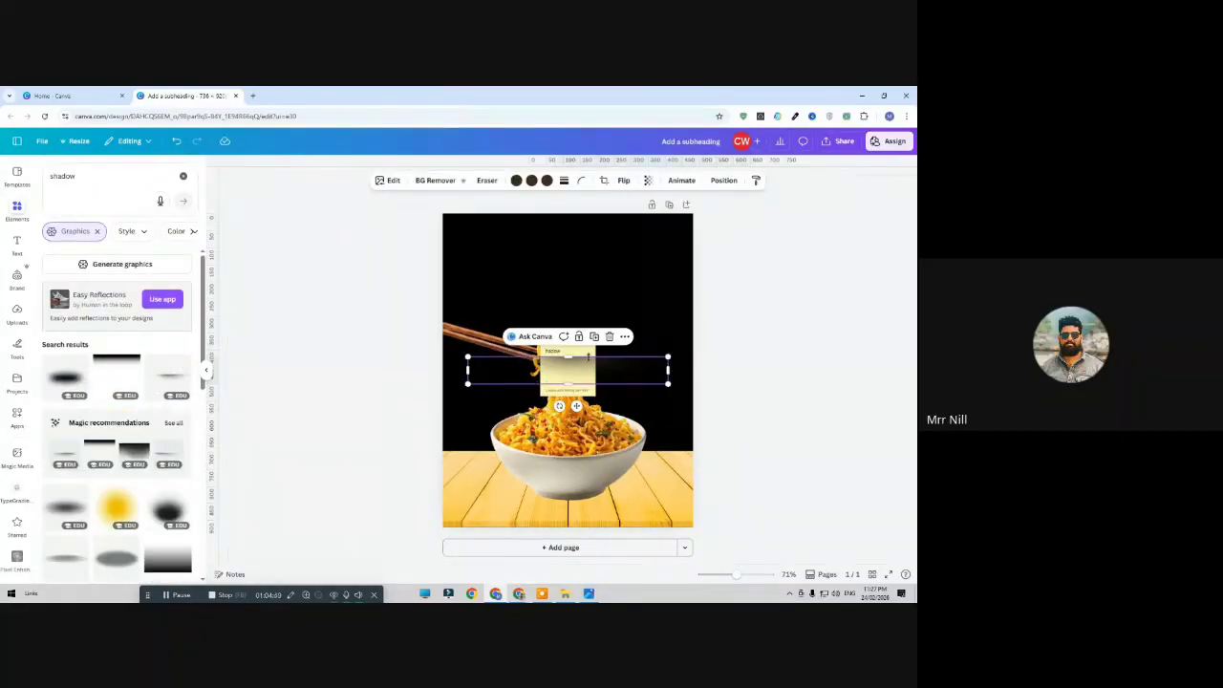
# Move the yellow sticky note clear of the noodles and delete it from the page
pyautogui.click(764, 388)
pyautogui.moveTo(590, 345); pyautogui.dragTo(584, 268)
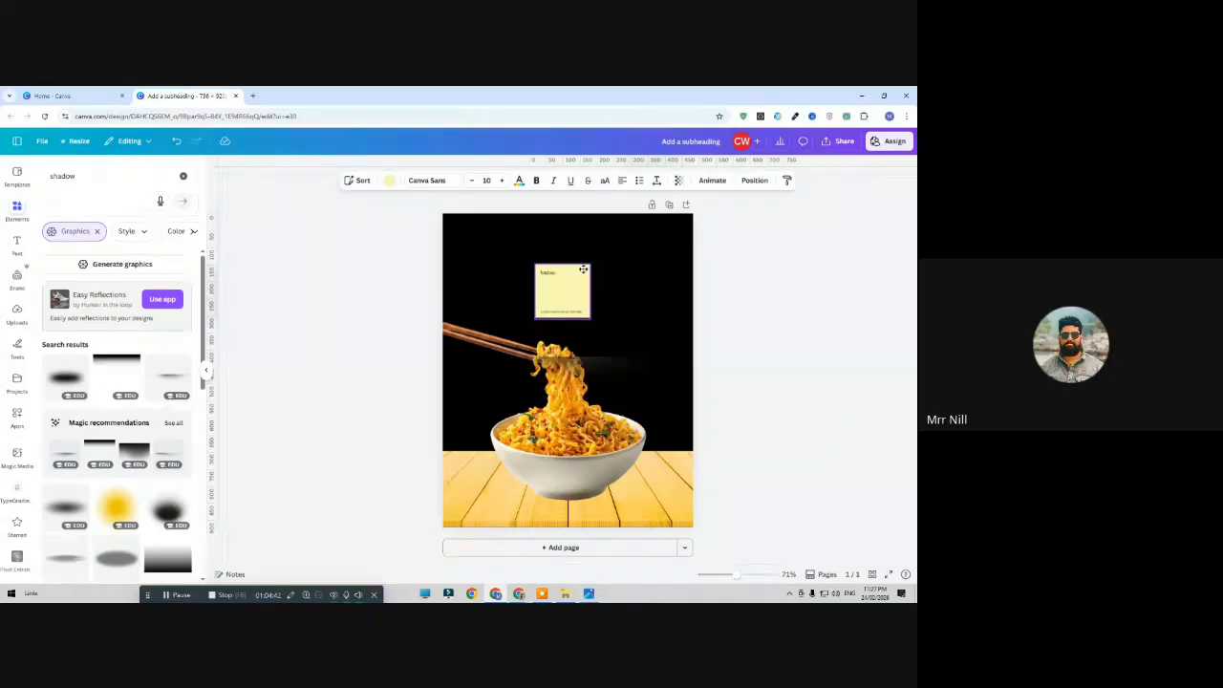
pyautogui.press('Delete')
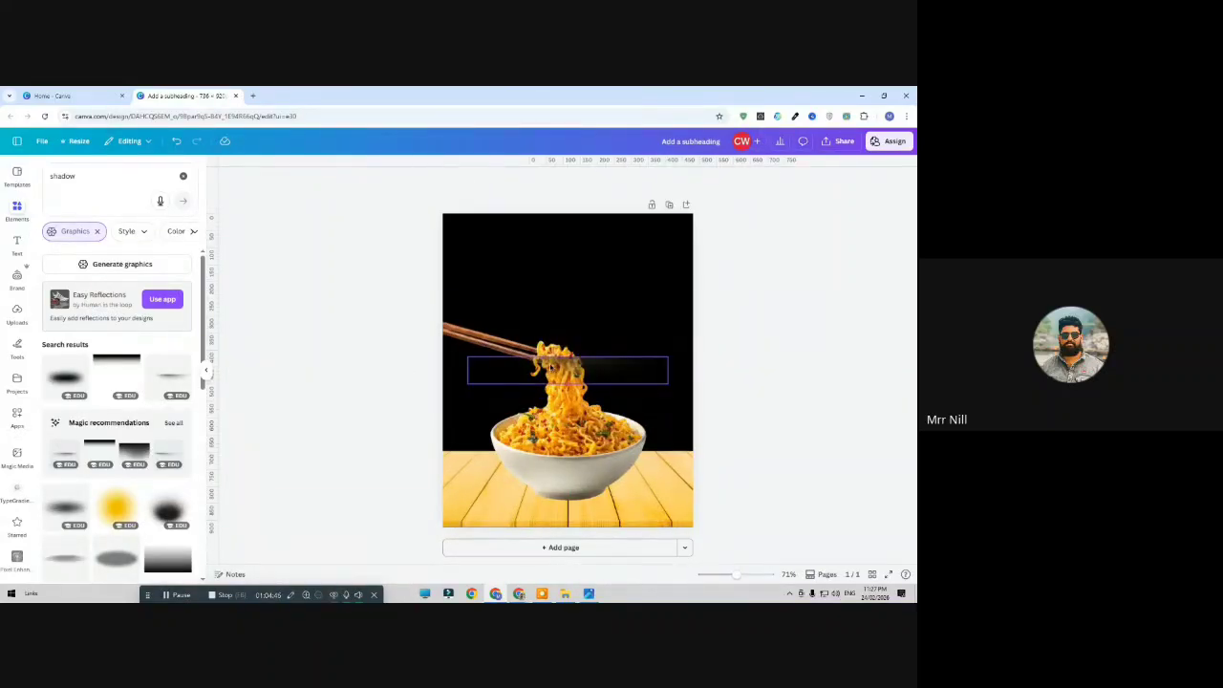
# Try the thin soft shadow beneath the base of the noodle bowl
pyautogui.click(629, 376)
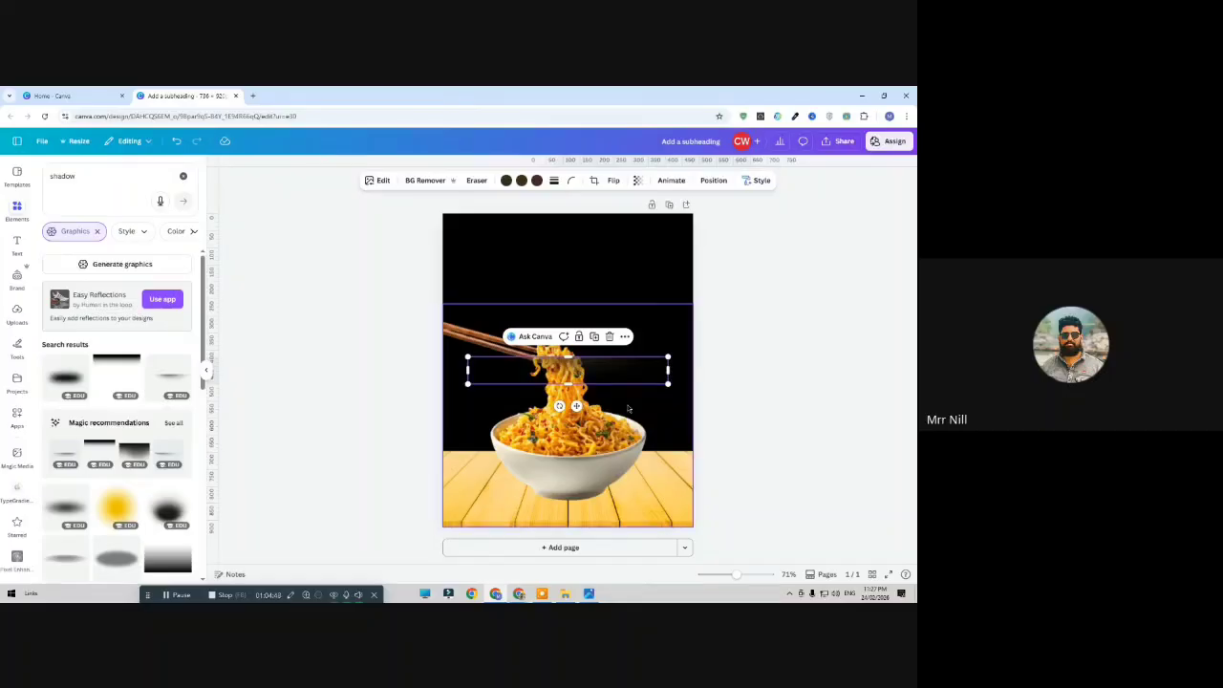
pyautogui.moveTo(595, 380); pyautogui.dragTo(598, 510)
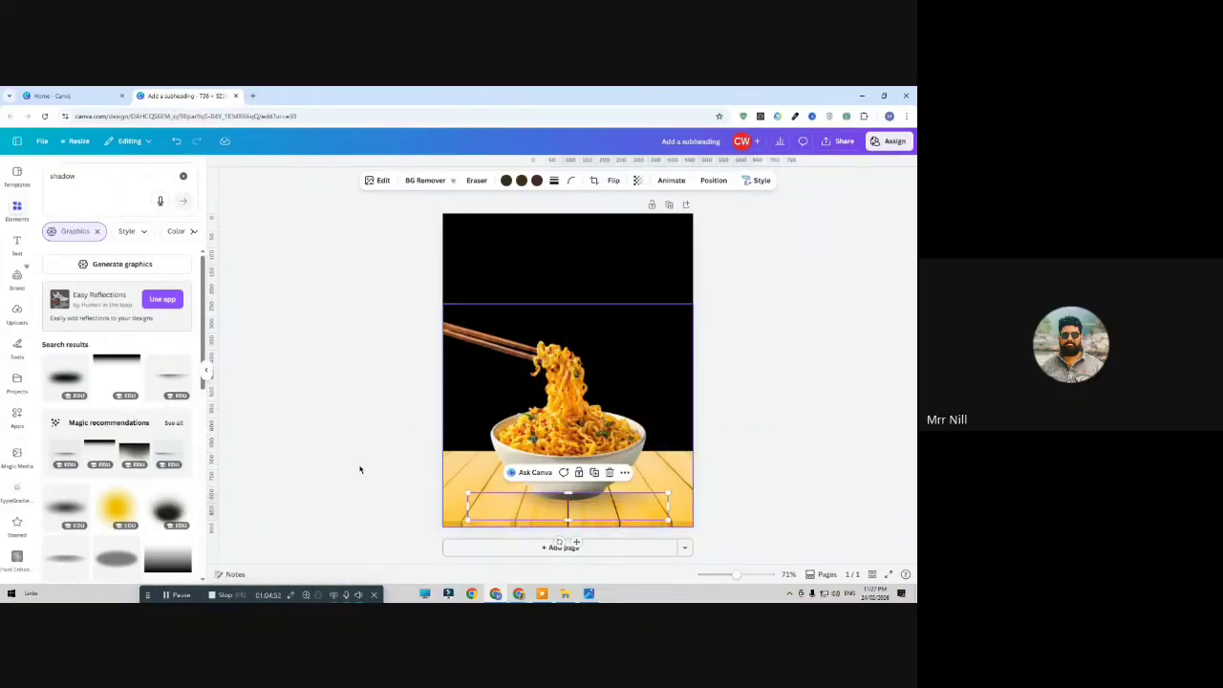
pyautogui.click(360, 468)
pyautogui.click(577, 508)
pyautogui.click(366, 459)
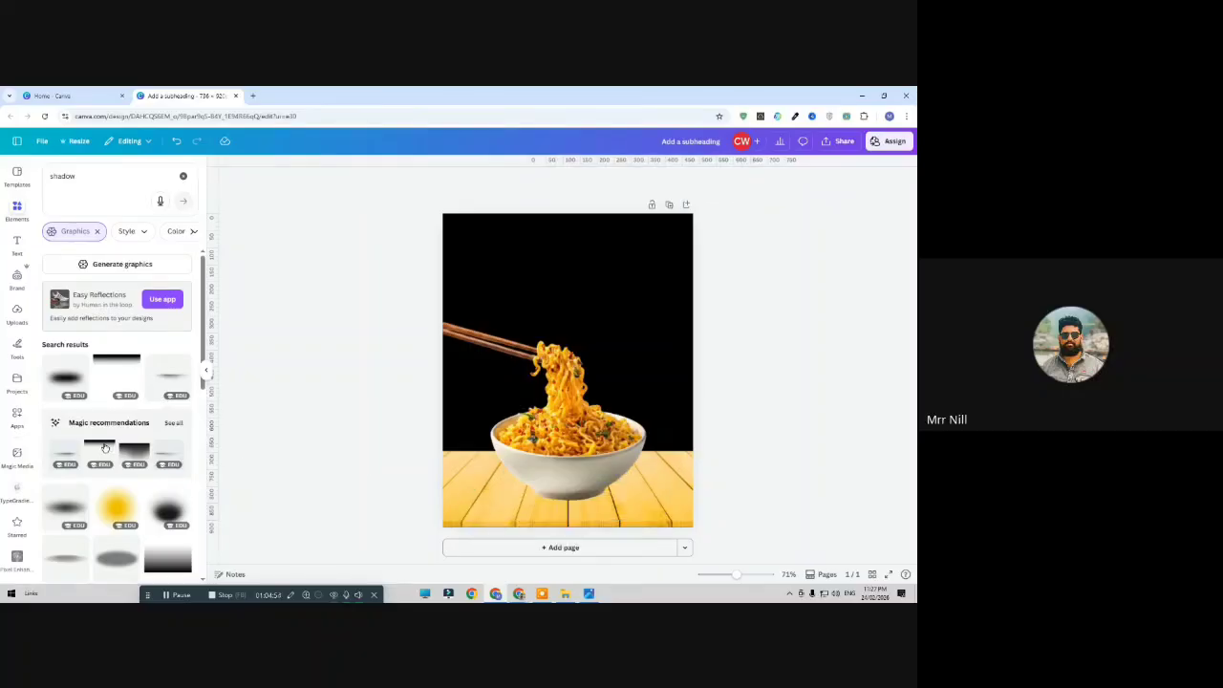
# Add the narrow dark shadow graphic, place it under the bowl's base and enlarge it slightly
pyautogui.scroll(-3, 106, 448)
pyautogui.scroll(-1, 105, 447)
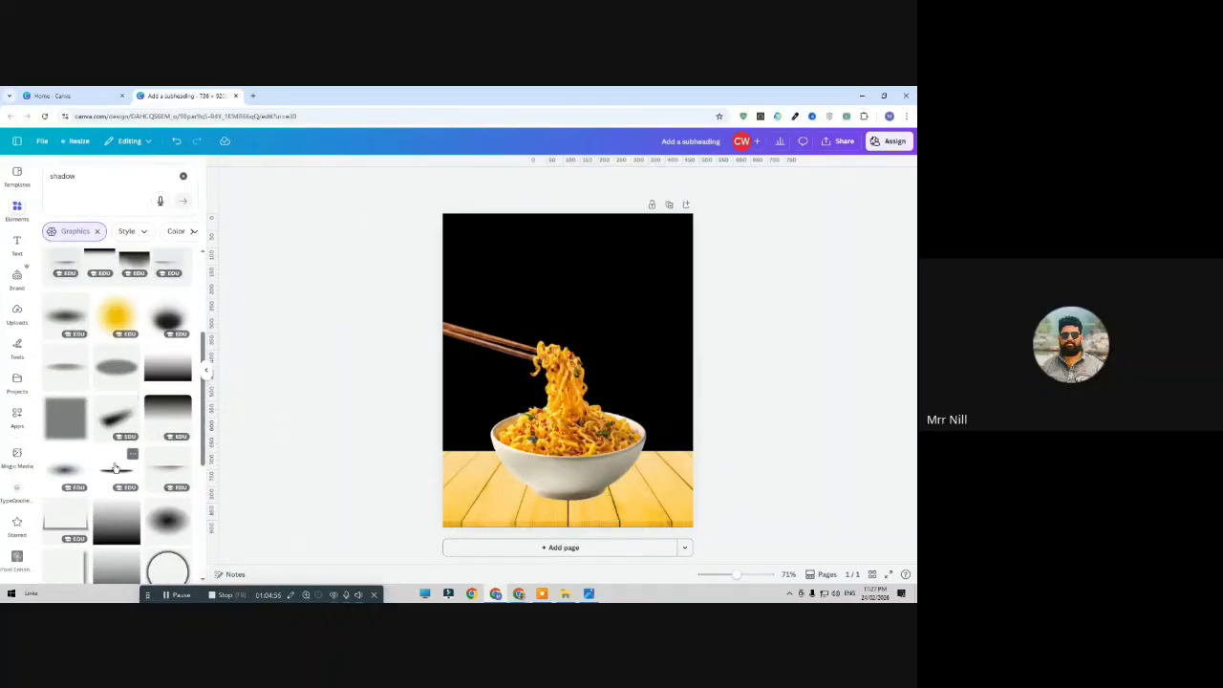
pyautogui.click(107, 441)
pyautogui.moveTo(569, 389); pyautogui.dragTo(568, 516)
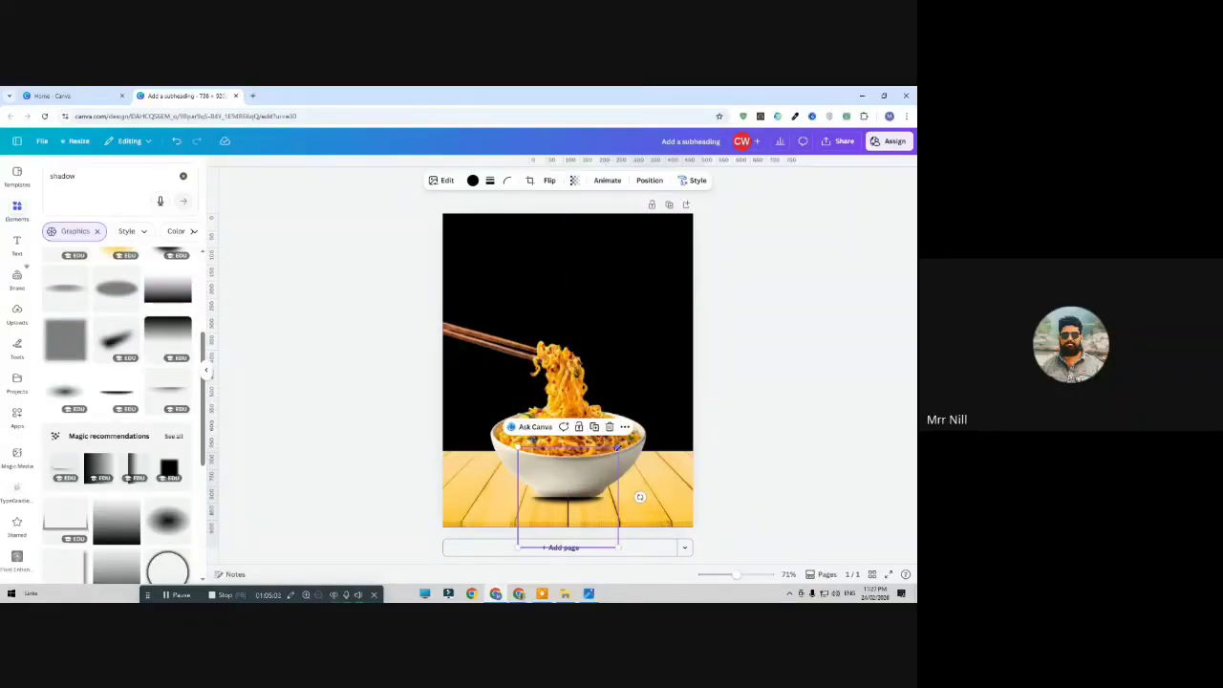
pyautogui.moveTo(618, 449); pyautogui.dragTo(629, 437)
pyautogui.moveTo(587, 502); pyautogui.dragTo(580, 502)
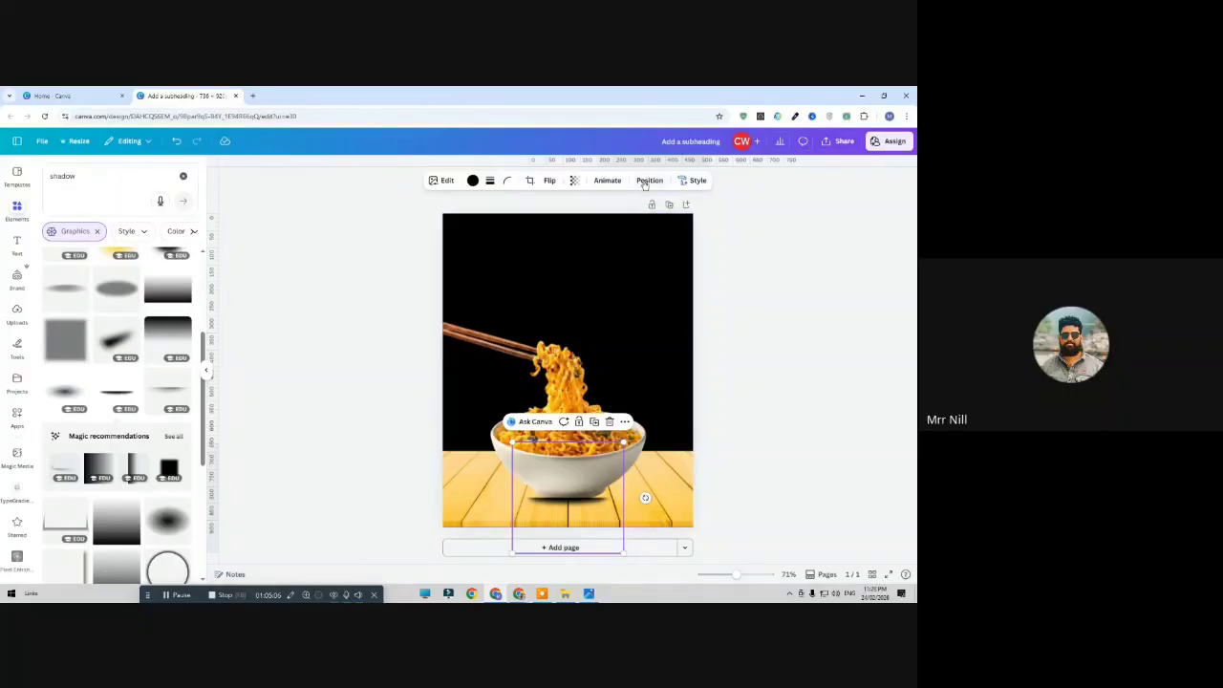
# Try the dark shadow on a layer behind the noodle bowl, repositioned beneath the bowl's base
pyautogui.click(647, 181)
pyautogui.moveTo(133, 254); pyautogui.dragTo(134, 281)
pyautogui.moveTo(519, 527); pyautogui.dragTo(574, 515)
pyautogui.click(338, 404)
pyautogui.click(16, 208)
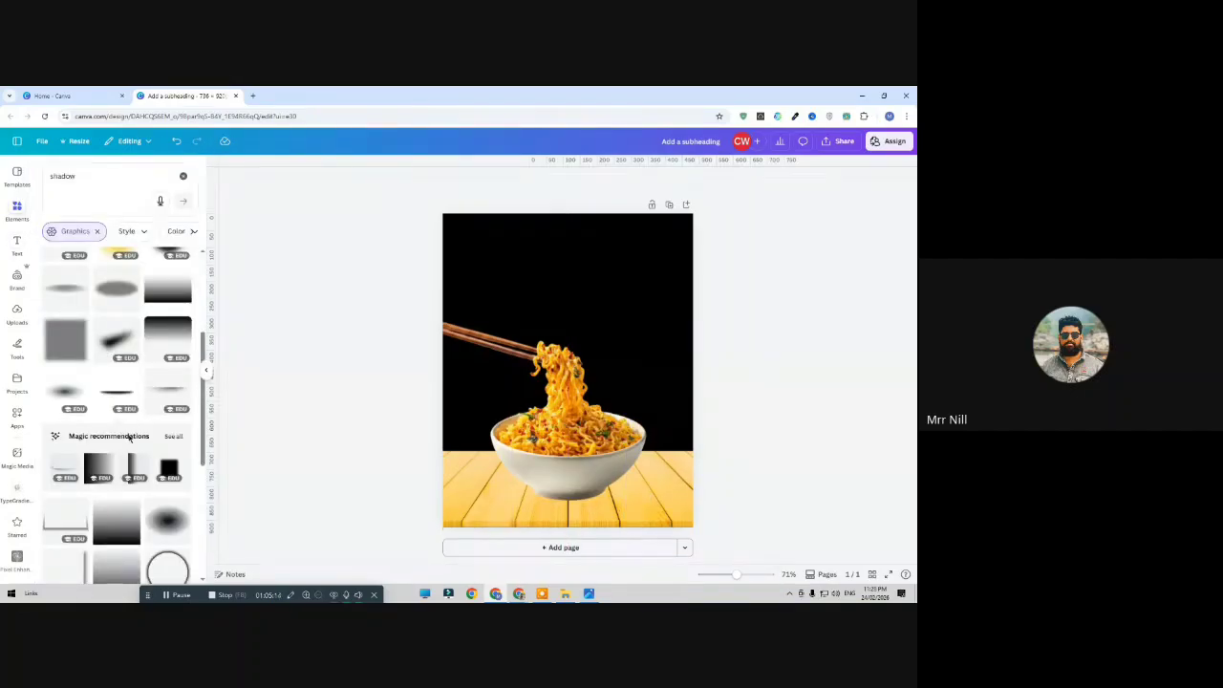
# Browse further through the shadow graphics and search the graphics for "drop shadow" instead
pyautogui.scroll(-8, 130, 436)
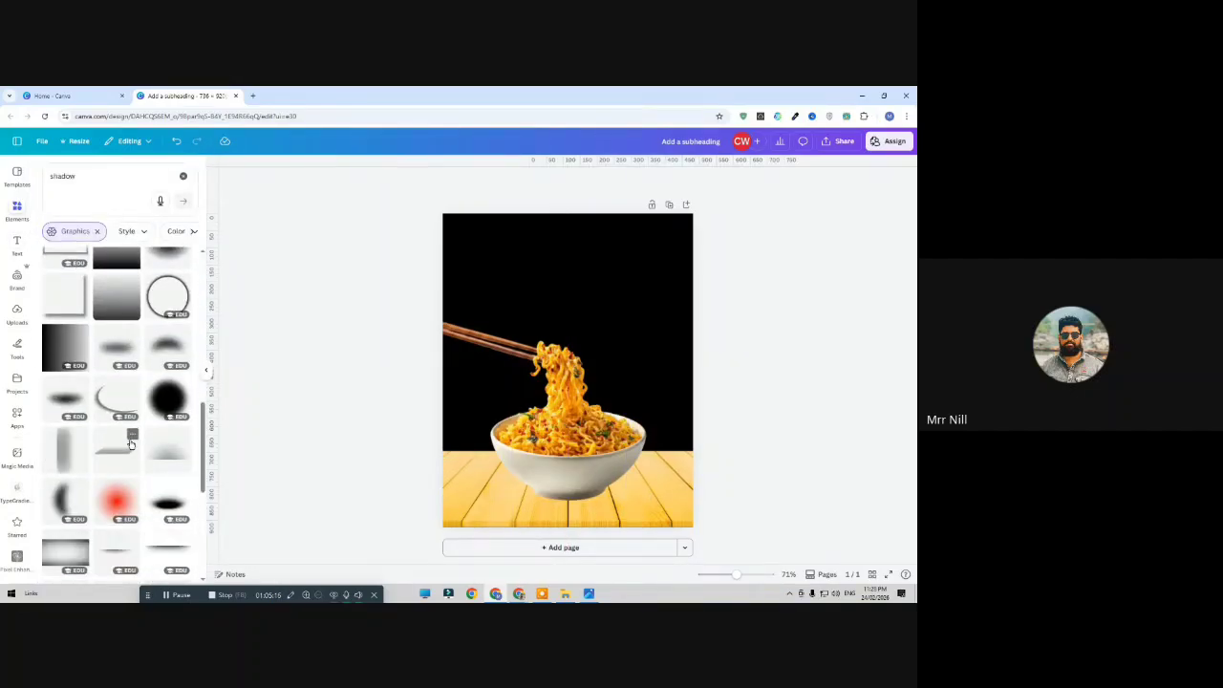
pyautogui.scroll(-2, 131, 444)
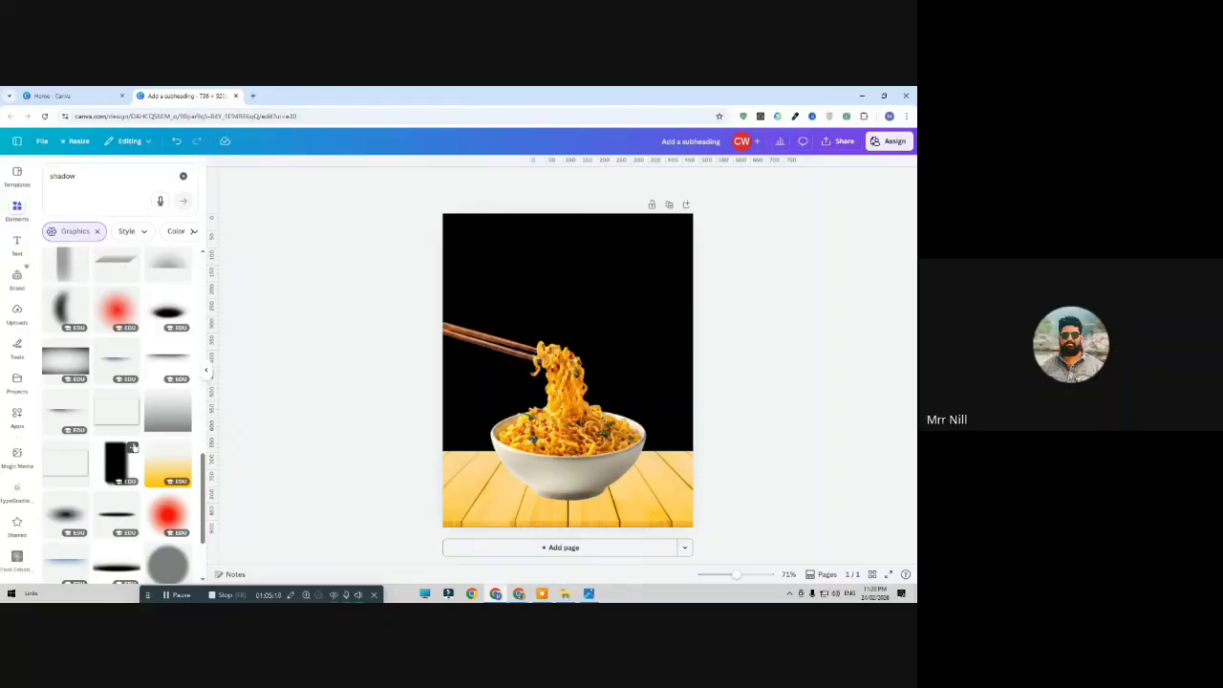
pyautogui.scroll(-4, 138, 457)
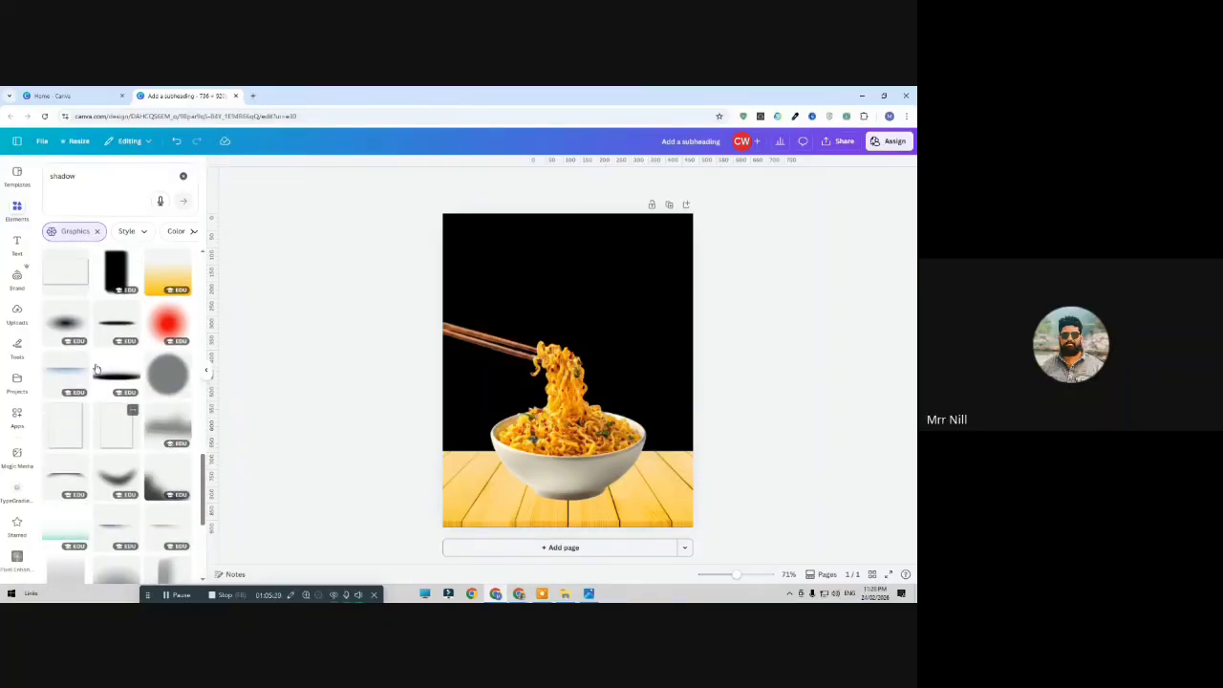
pyautogui.click(84, 176)
pyautogui.write('drop s')
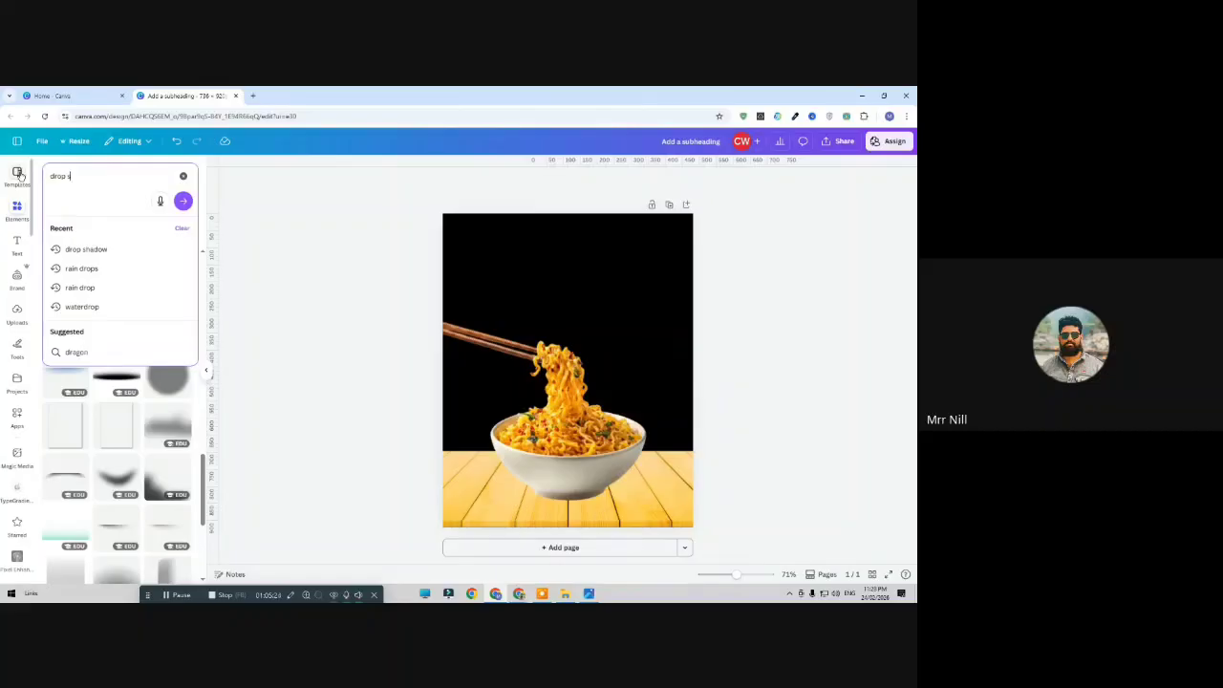
pyautogui.write('hadow')
pyautogui.press('Return')
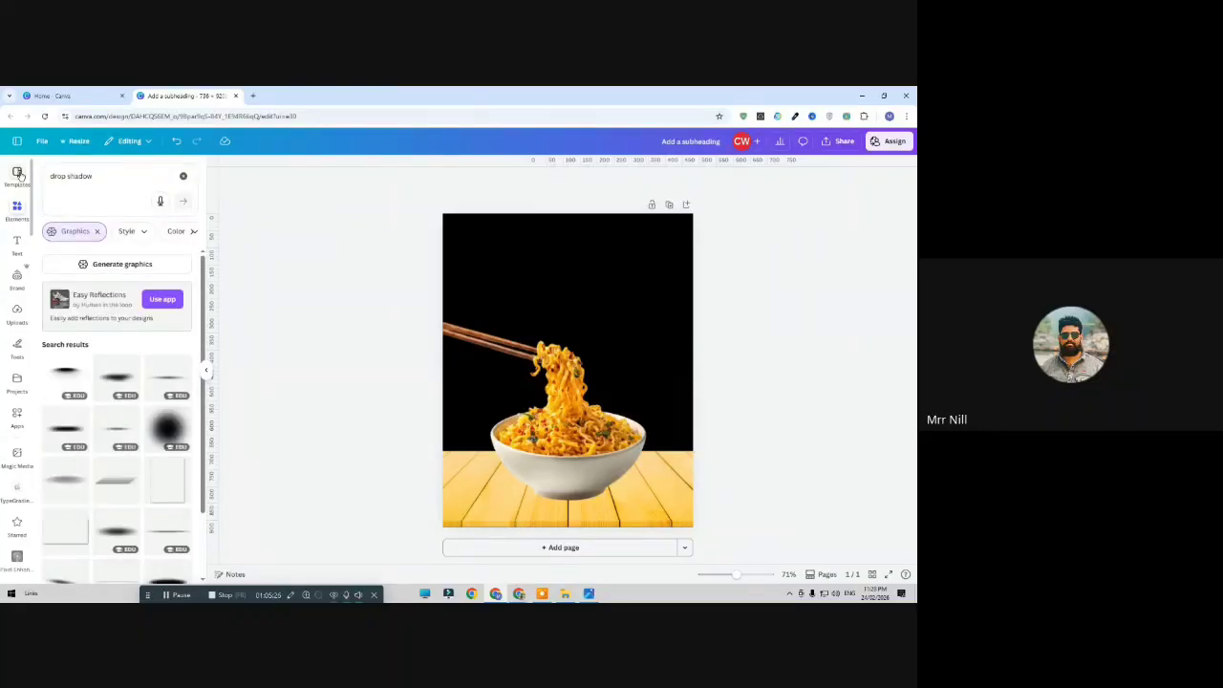
# Add the thin drop shadow graphic, shrink it to about the bowl's width and centre it under the bowl's base
pyautogui.click(172, 379)
pyautogui.moveTo(583, 373); pyautogui.dragTo(584, 499)
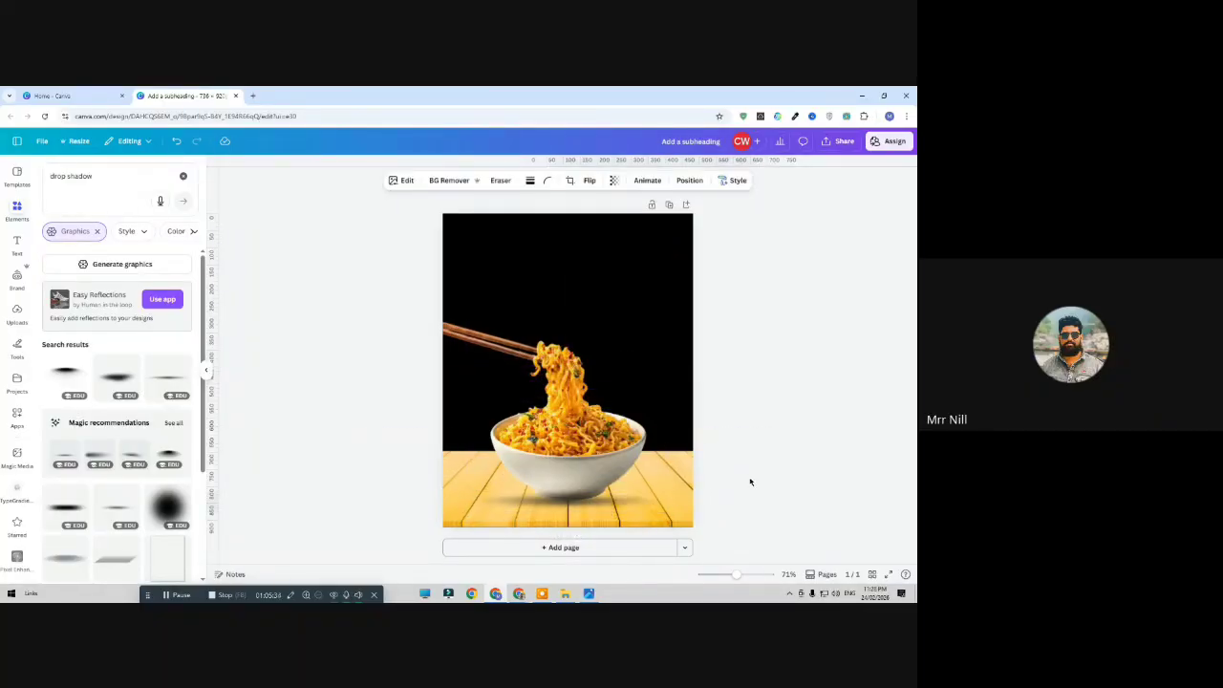
pyautogui.click(747, 478)
pyautogui.click(655, 495)
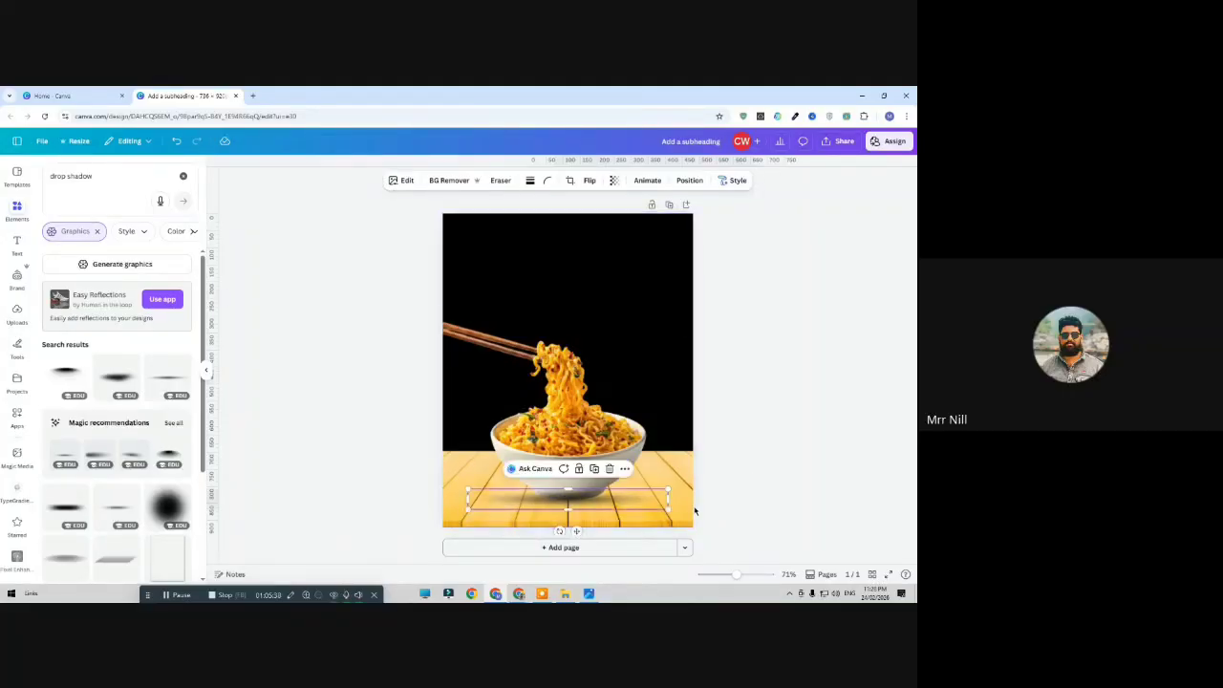
pyautogui.moveTo(669, 493); pyautogui.dragTo(585, 498)
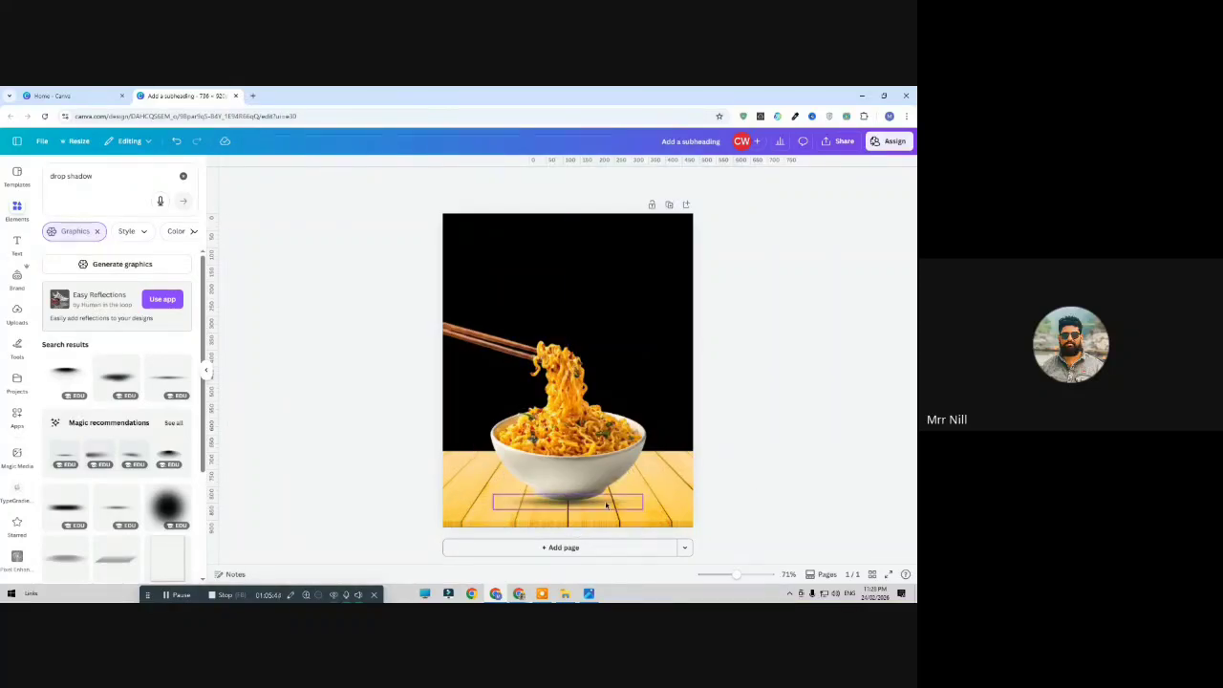
pyautogui.click(703, 493)
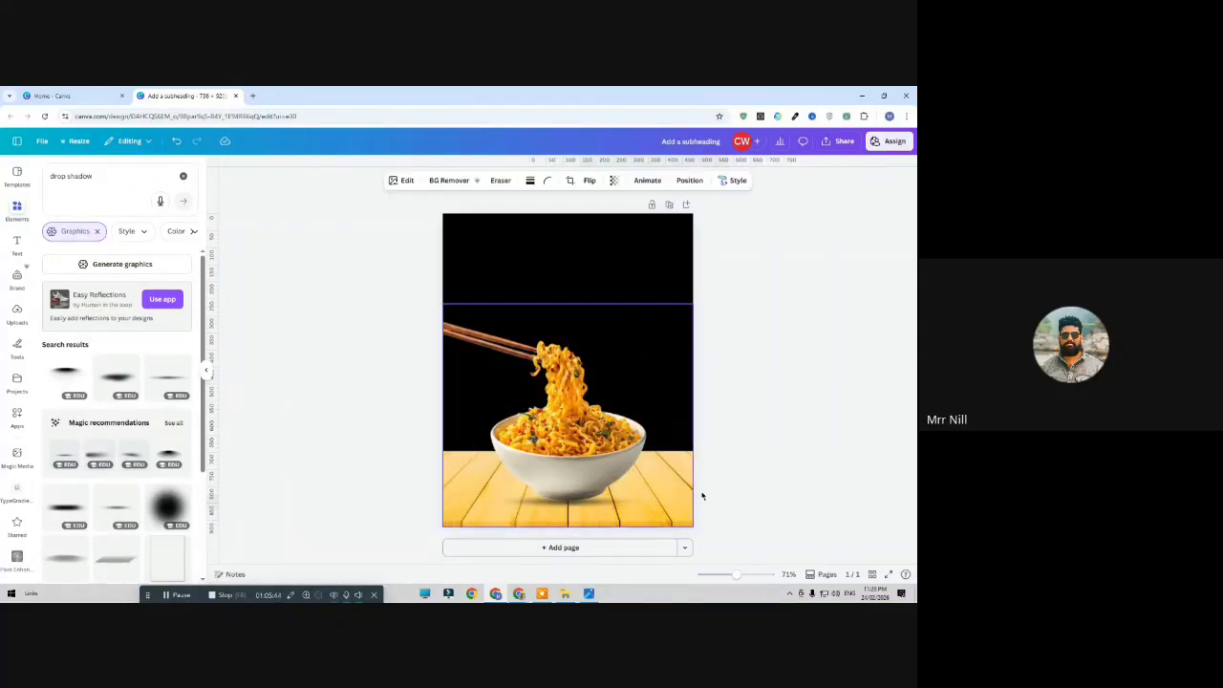
# Move the drop shadow's layer behind the noodle bowl and check the bowl's base up close
pyautogui.click(690, 180)
pyautogui.moveTo(129, 252); pyautogui.dragTo(133, 298)
pyautogui.click(286, 339)
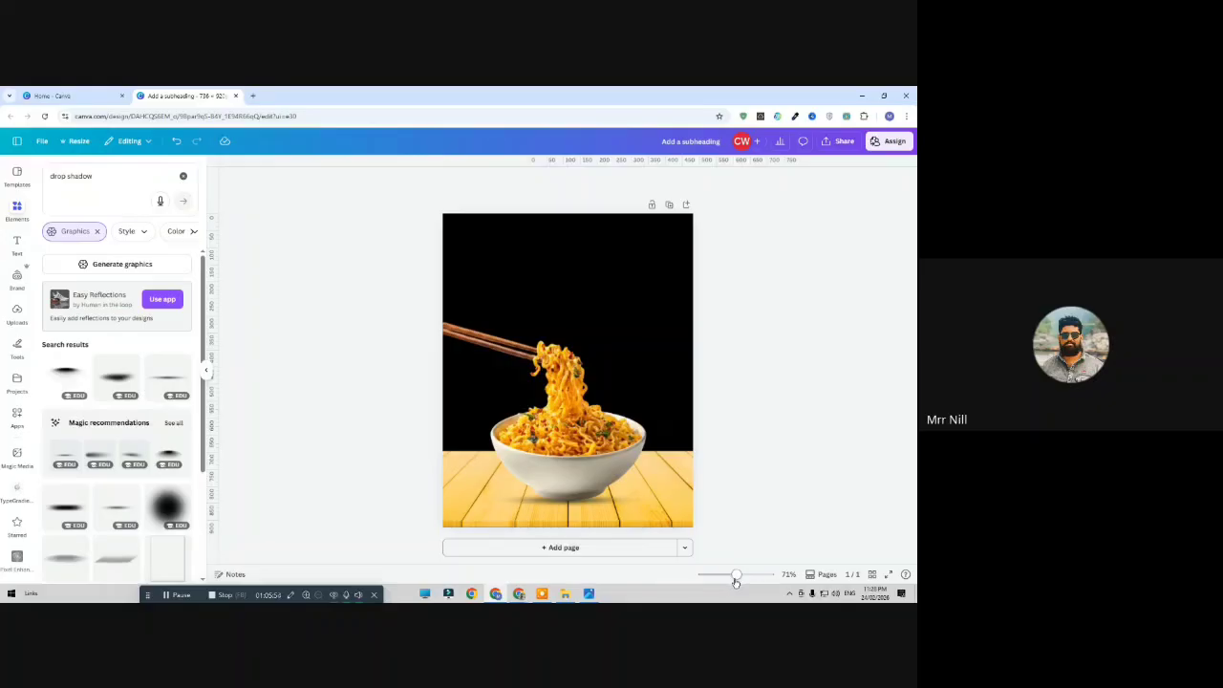
pyautogui.moveTo(736, 580); pyautogui.dragTo(752, 579)
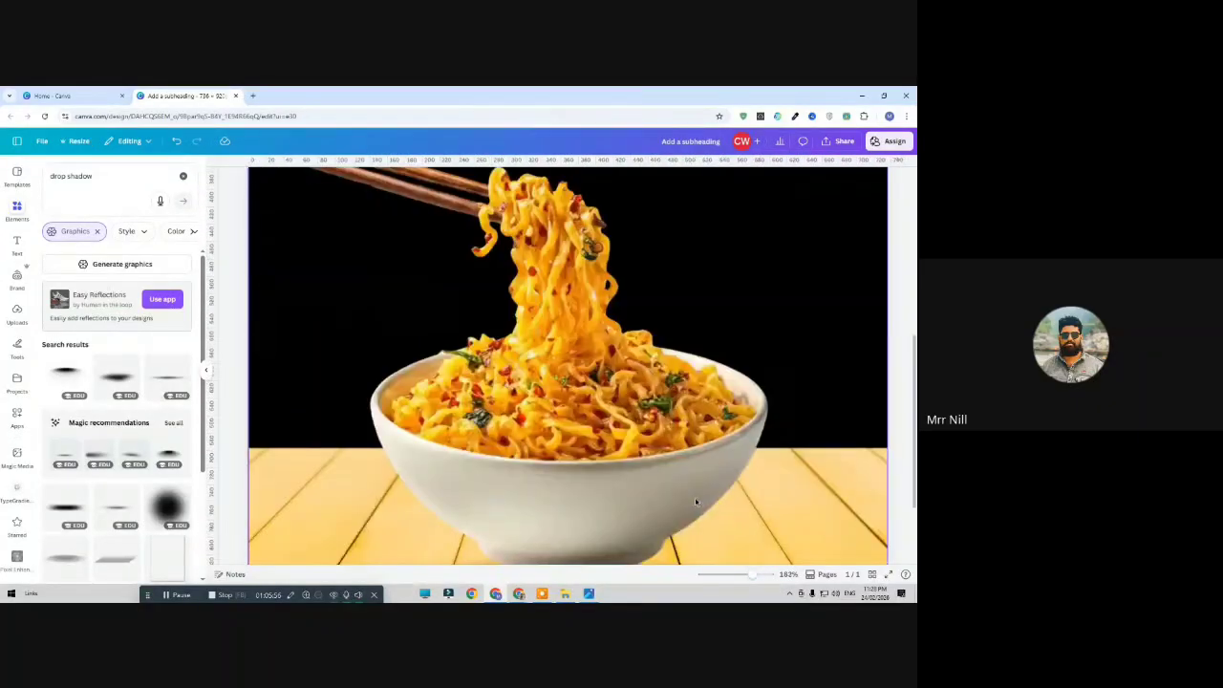
pyautogui.scroll(-2, 696, 502)
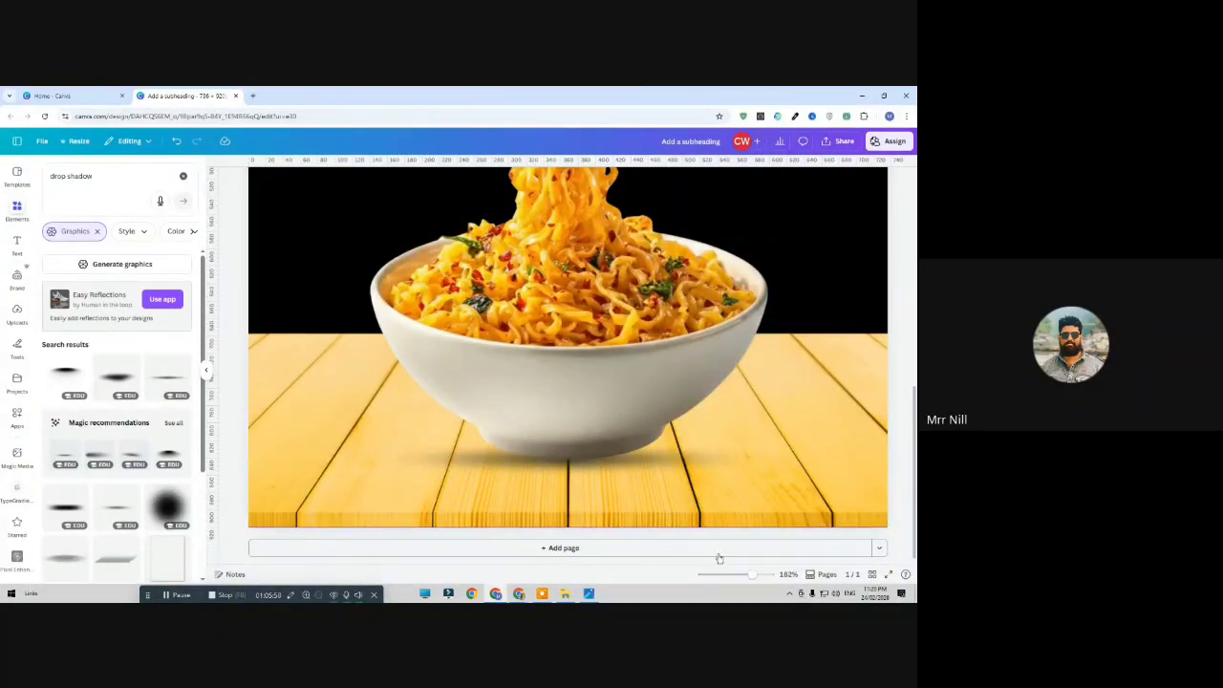
pyautogui.moveTo(750, 578); pyautogui.dragTo(735, 579)
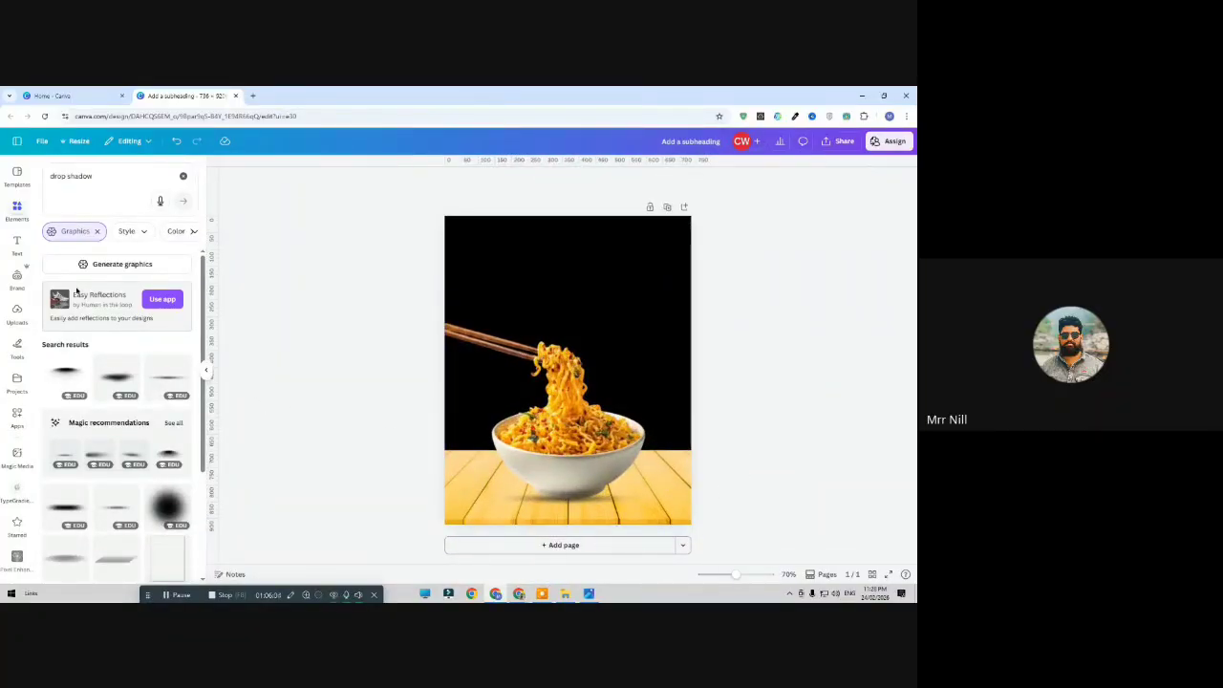
# Add a subheading text box and place it centred on the black area above the noodles
pyautogui.click(16, 243)
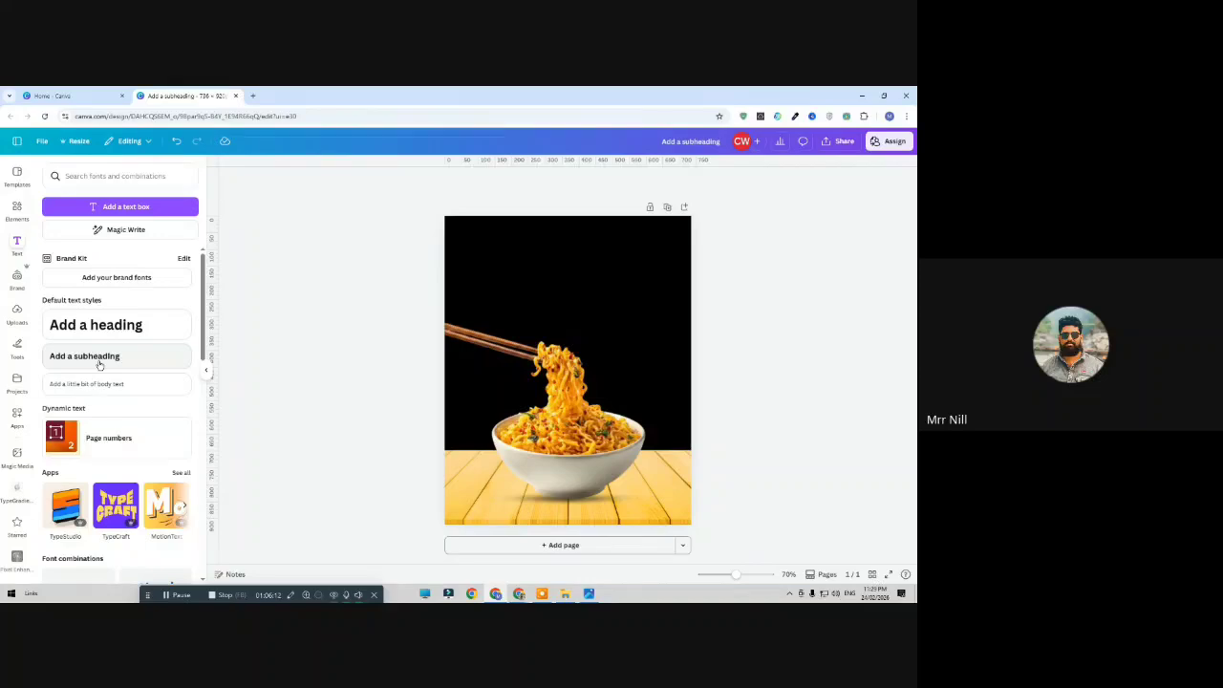
pyautogui.click(98, 356)
pyautogui.click(380, 298)
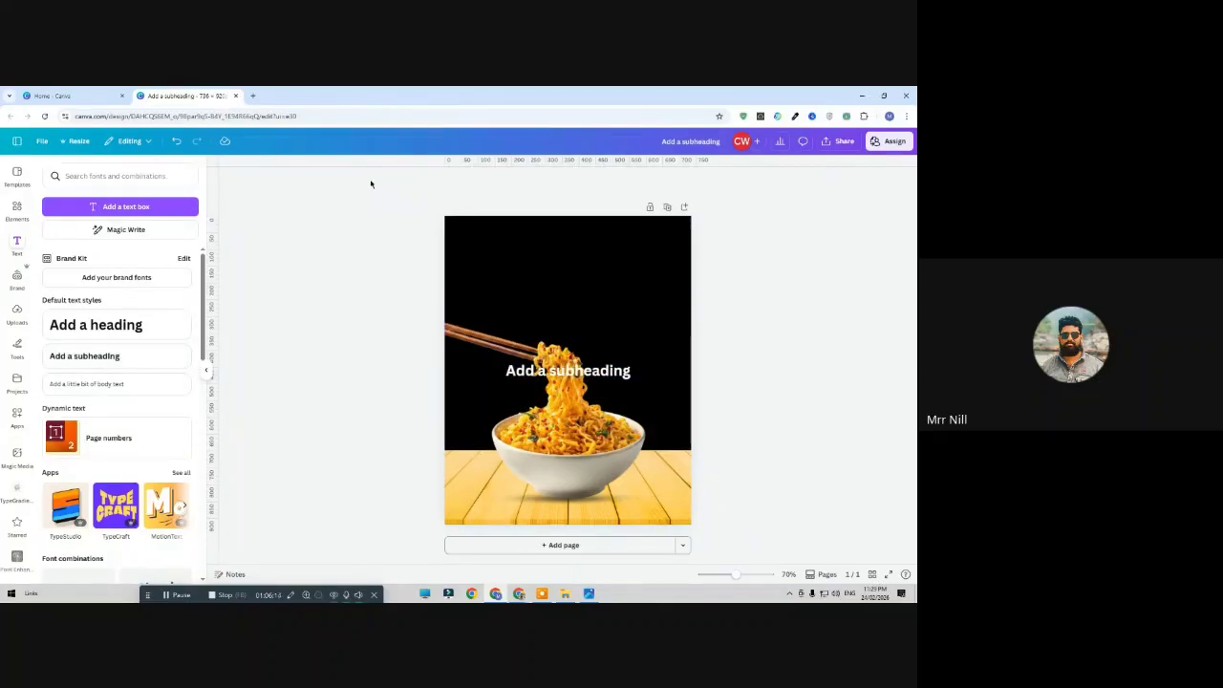
pyautogui.hotkey('ctrl', 'z')
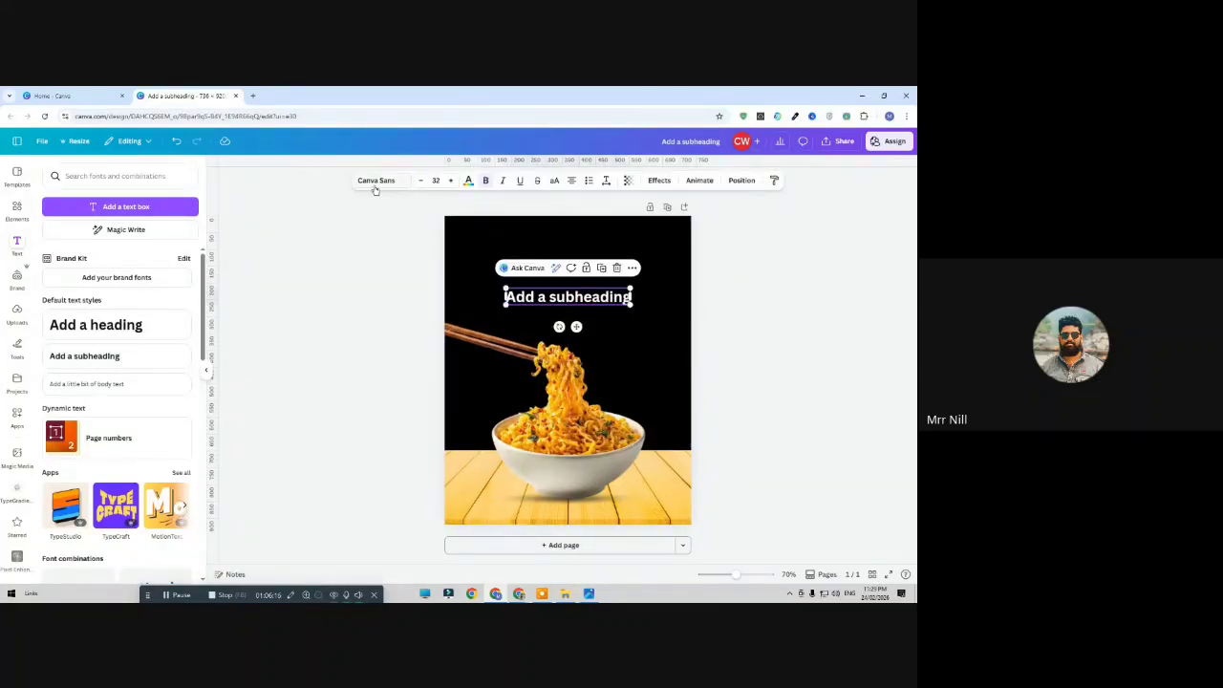
# Search the fonts for "hk modular" and apply HK Modular to the subheading
pyautogui.click(375, 182)
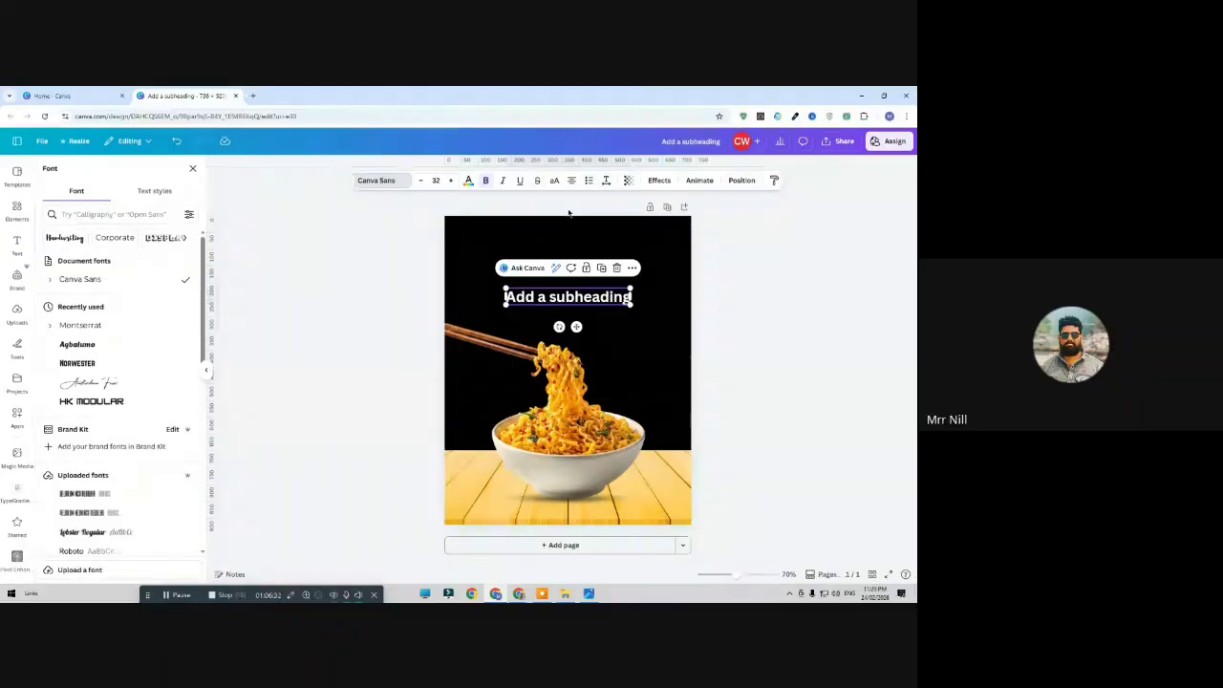
pyautogui.click(113, 214)
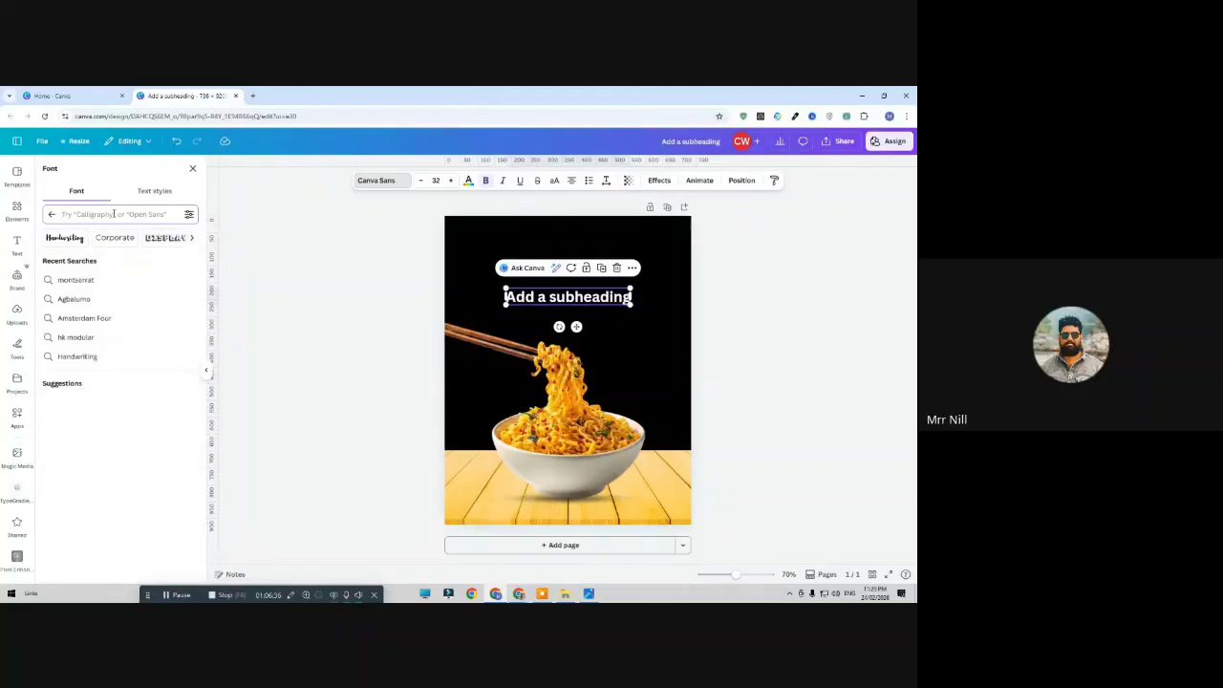
pyautogui.write('hk mo')
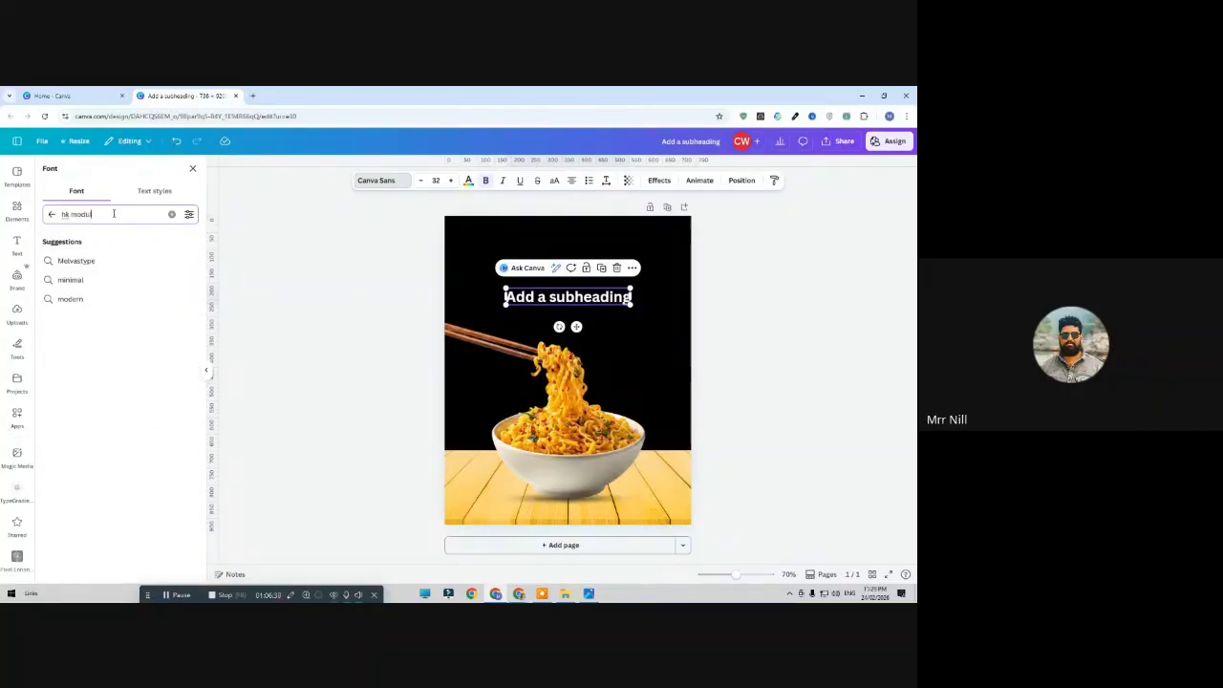
pyautogui.write('dular')
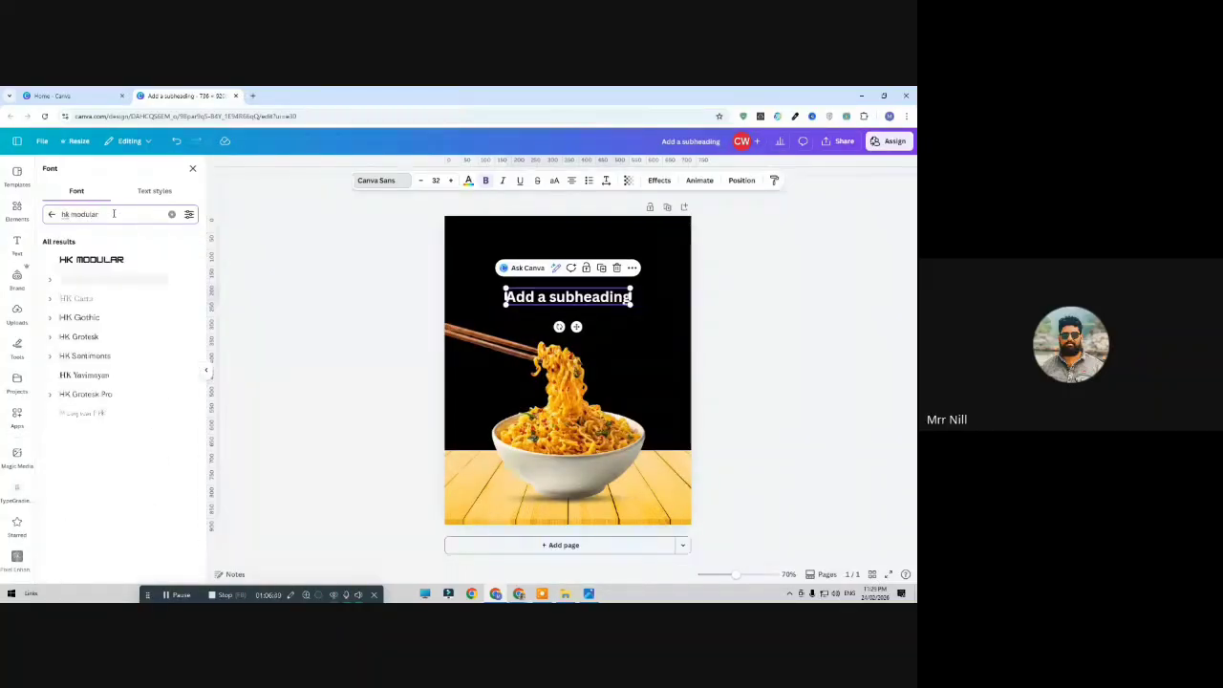
pyautogui.click(92, 260)
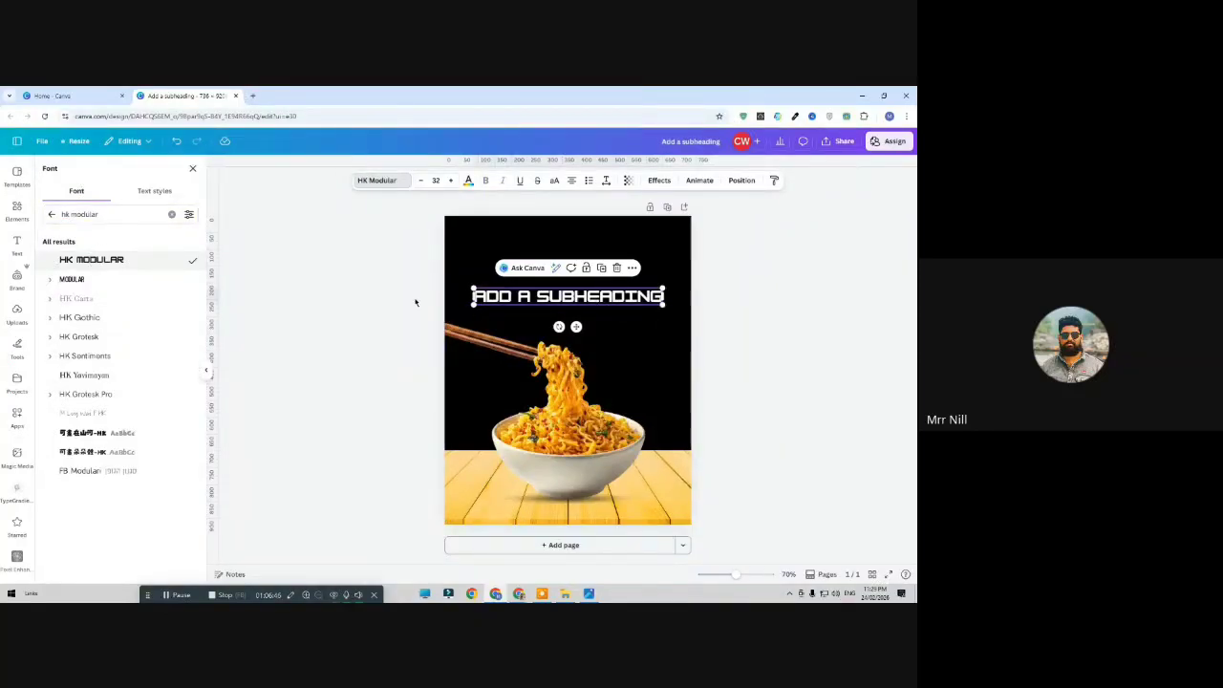
# Replace the subheading text with NOODLES, move it to the poster's upper edge and enlarge it to about size 75.1
pyautogui.click(355, 297)
pyautogui.click(602, 298)
pyautogui.doubleClick(600, 292)
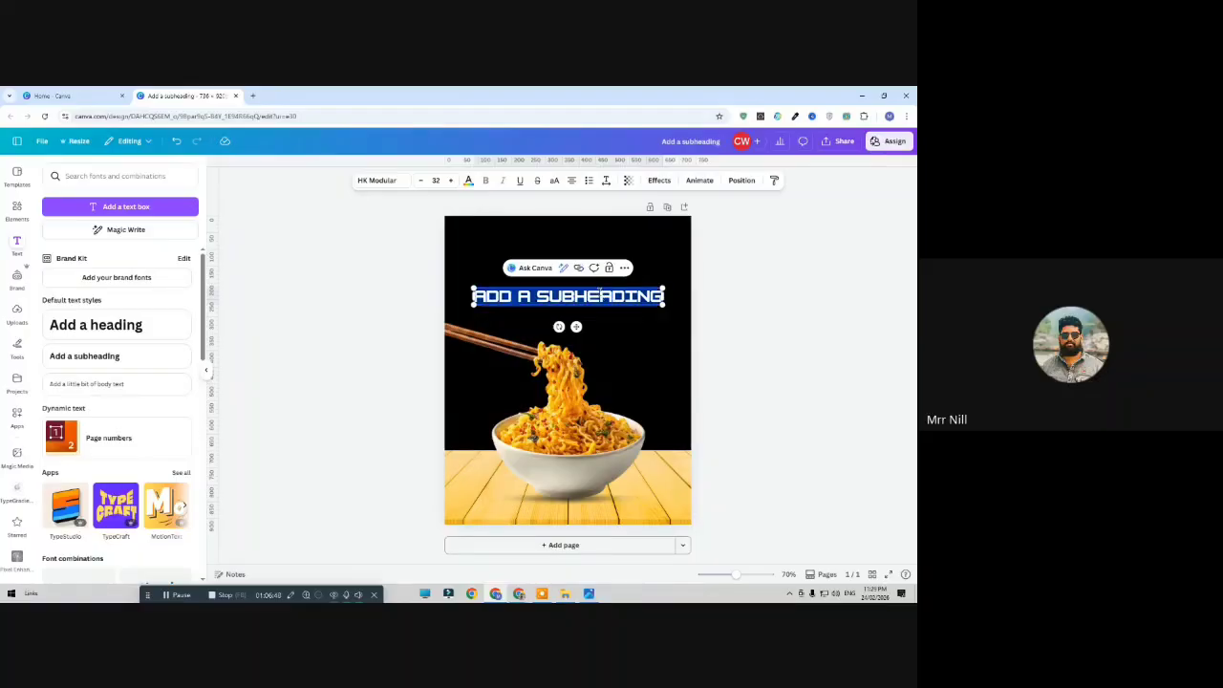
pyautogui.write('NOODLES')
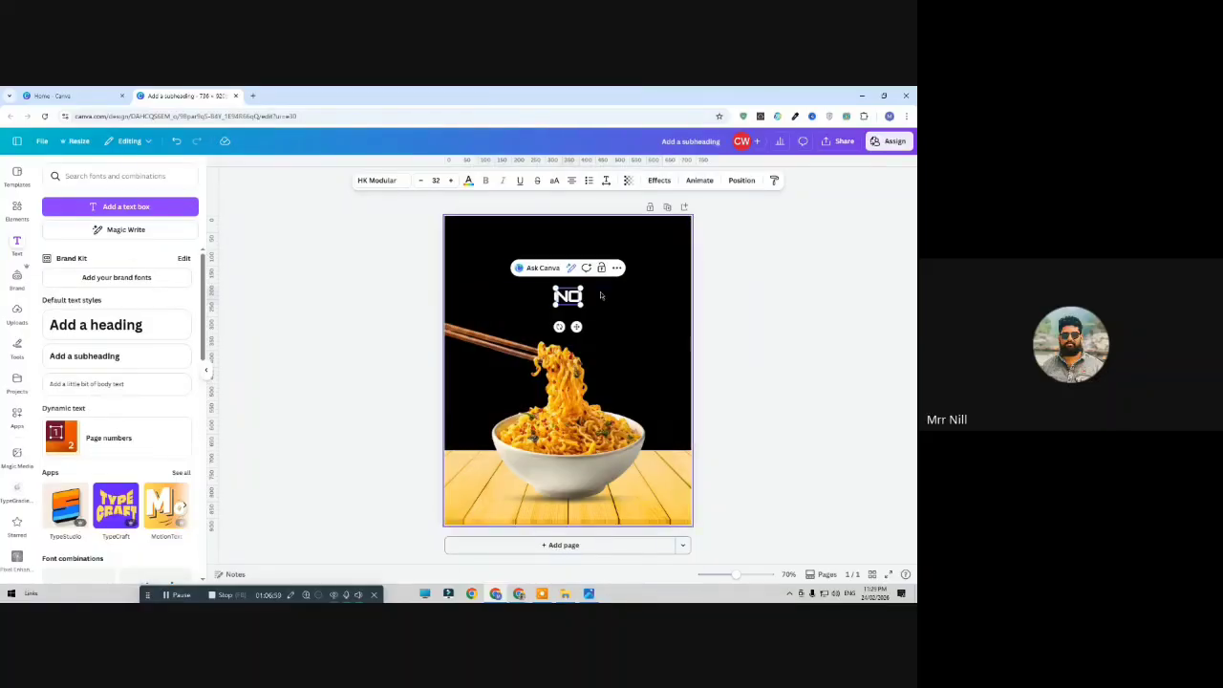
pyautogui.click(374, 291)
pyautogui.moveTo(489, 250); pyautogui.dragTo(478, 240)
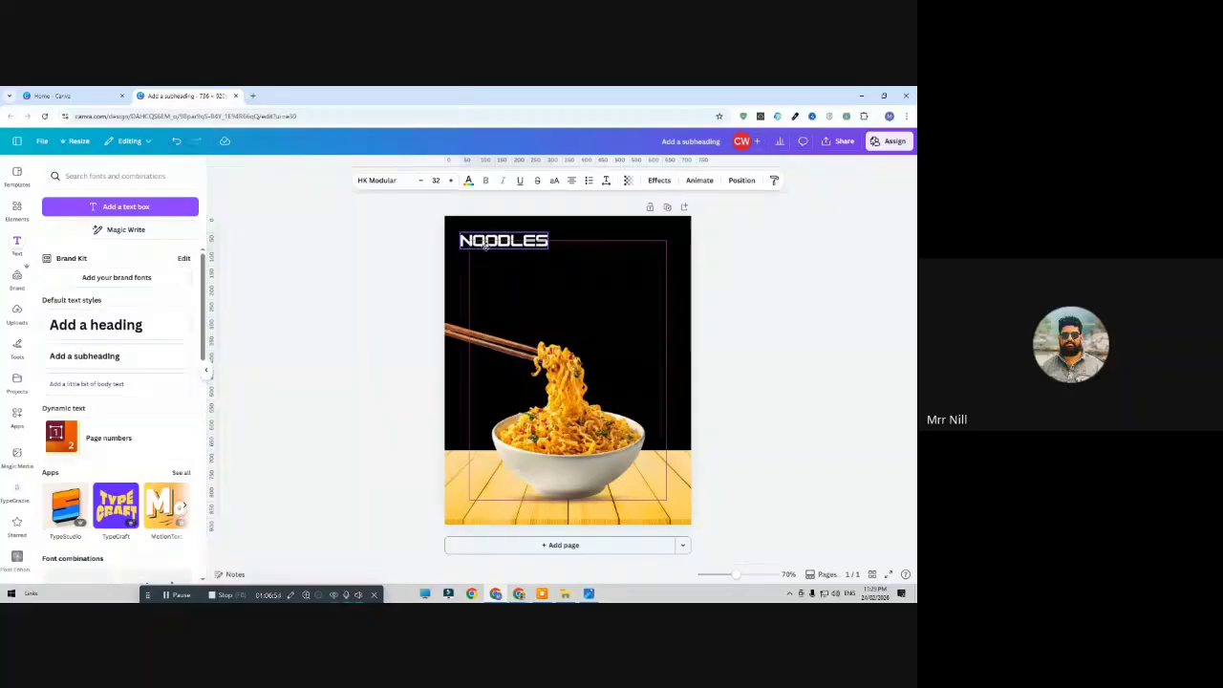
pyautogui.moveTo(551, 254); pyautogui.dragTo(630, 247)
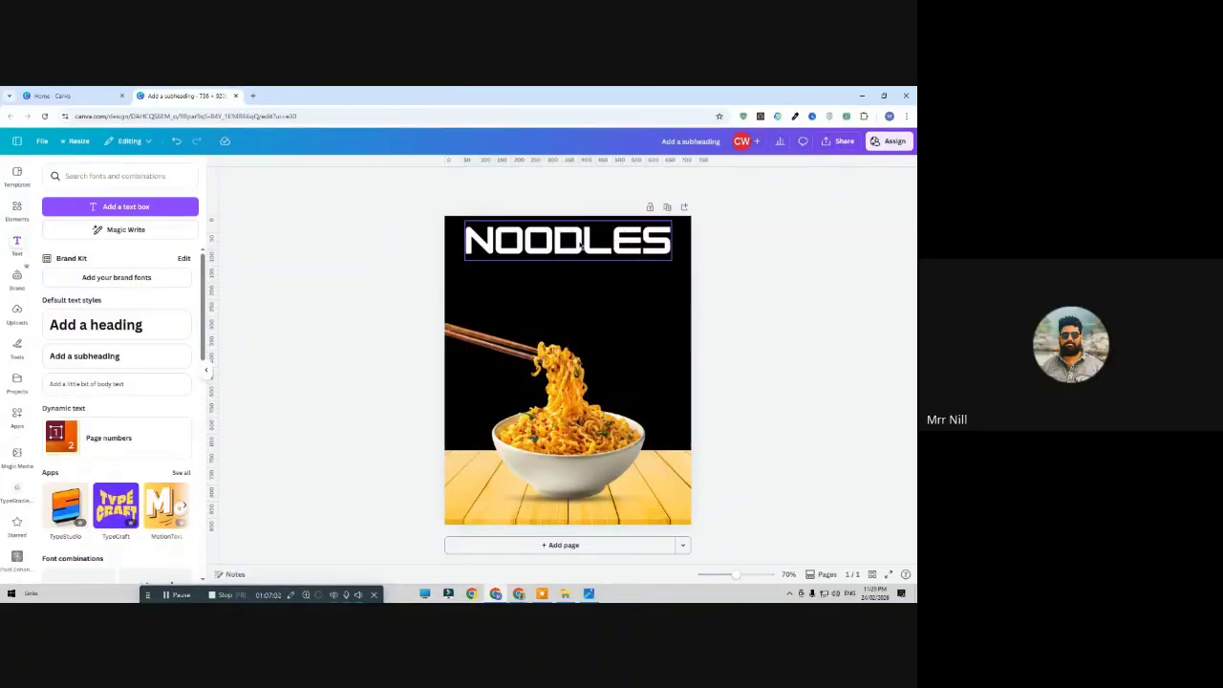
# Fade the NOODLES text by setting its transparency to 13
pyautogui.click(580, 246)
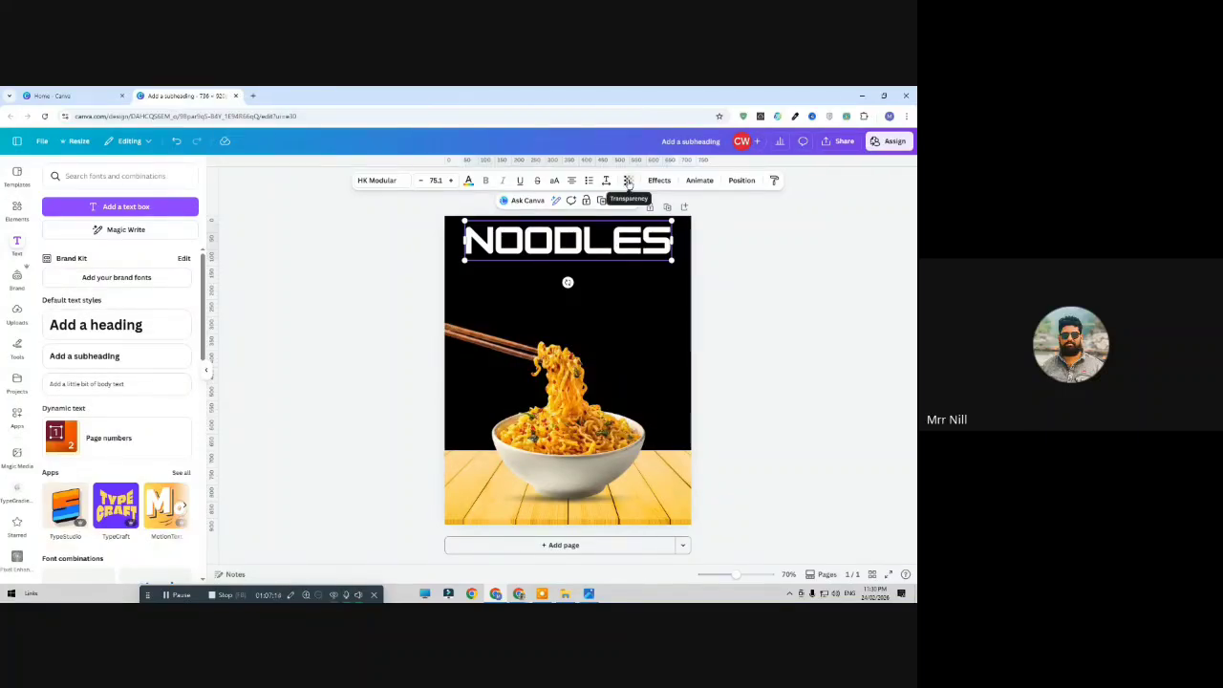
pyautogui.click(628, 181)
pyautogui.moveTo(651, 223); pyautogui.dragTo(590, 225)
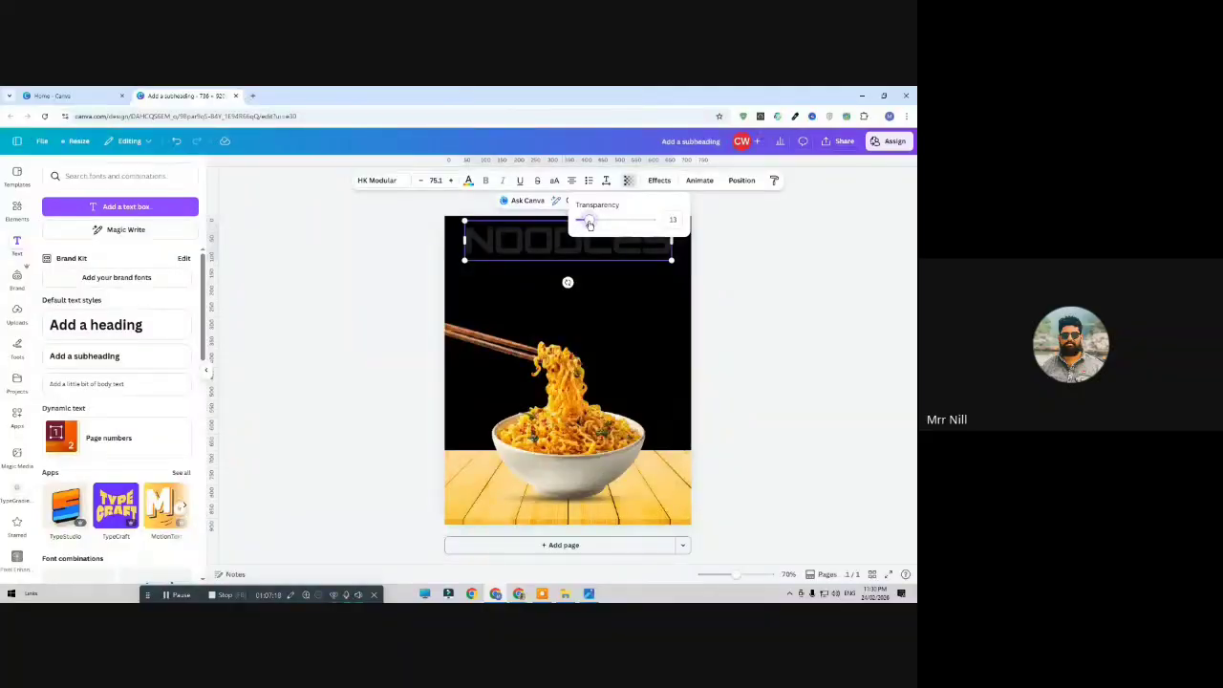
pyautogui.click(752, 267)
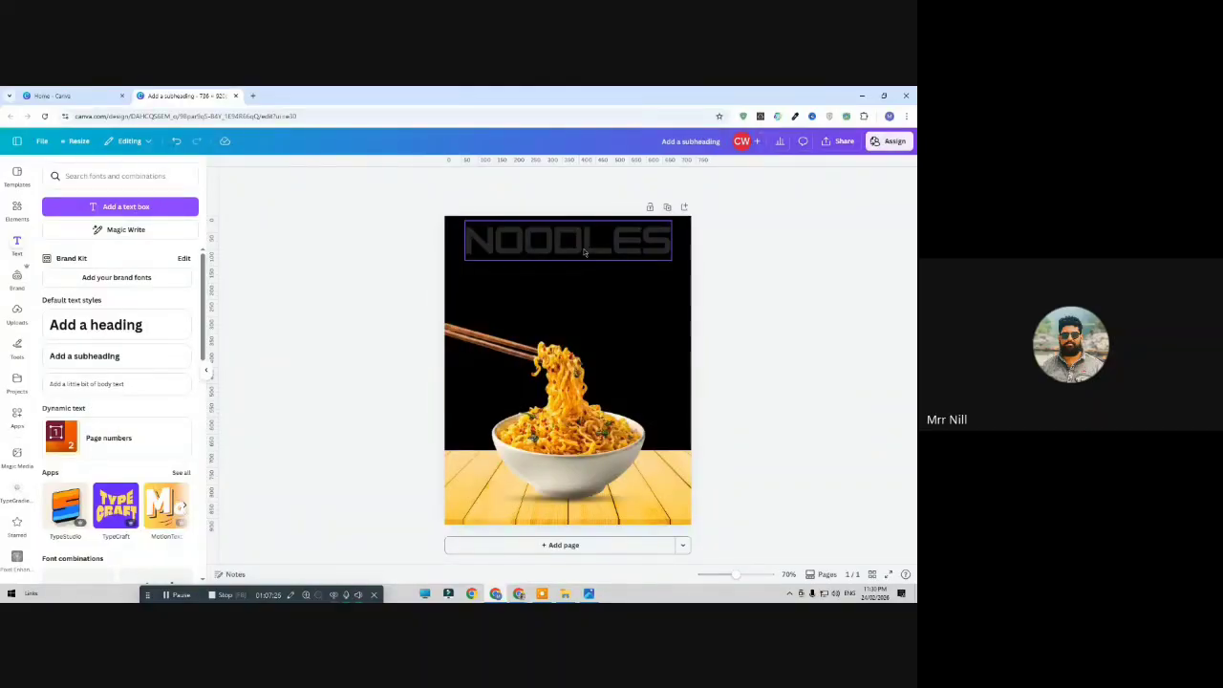
# Duplicate the faded NOODLES text five times, stacking the copies evenly down the black background to the bowl
pyautogui.click(584, 252)
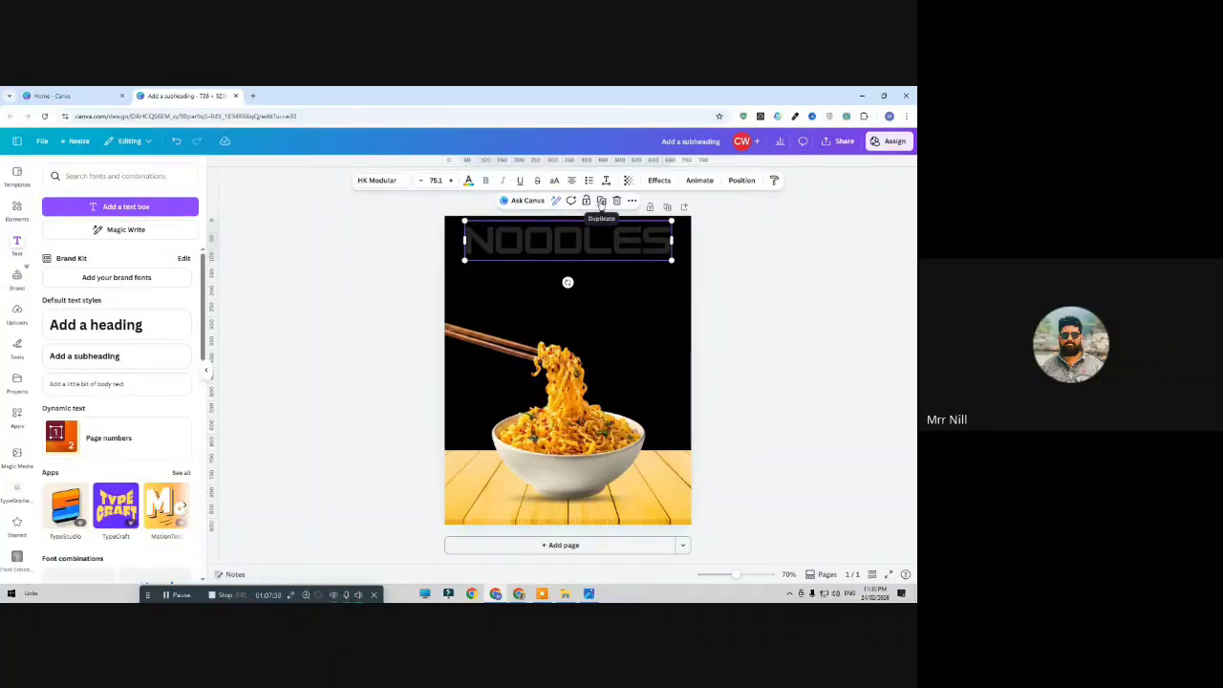
pyautogui.moveTo(589, 237); pyautogui.dragTo(588, 275)
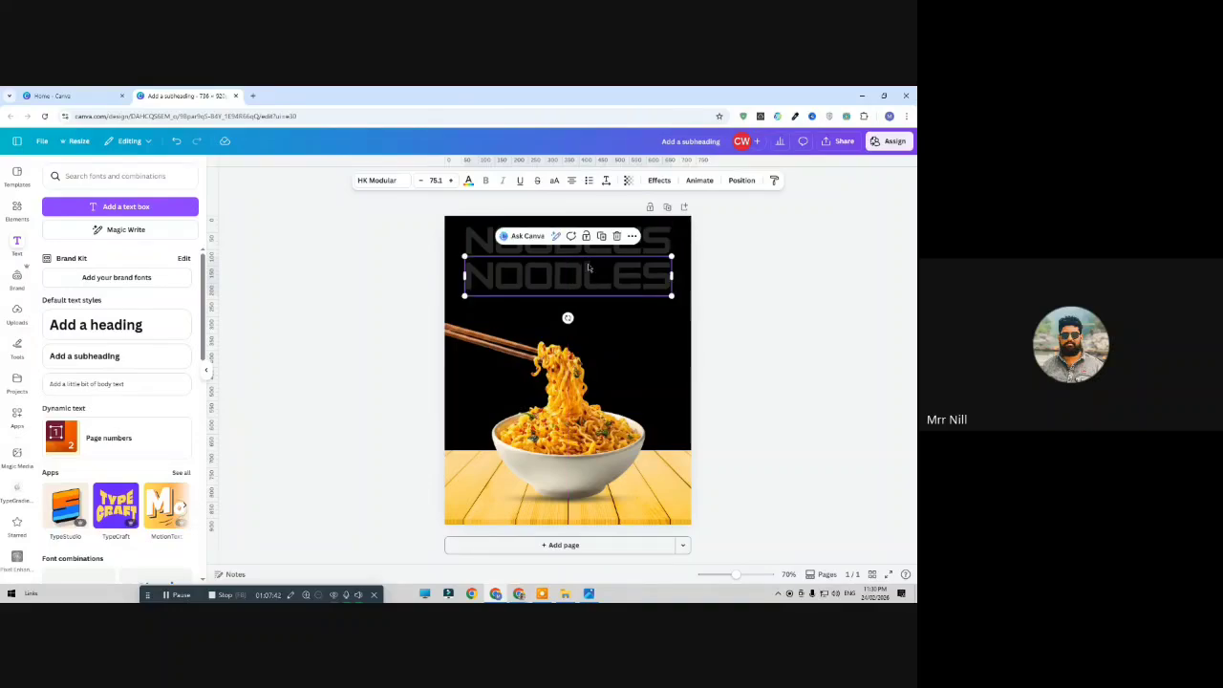
pyautogui.click(601, 235)
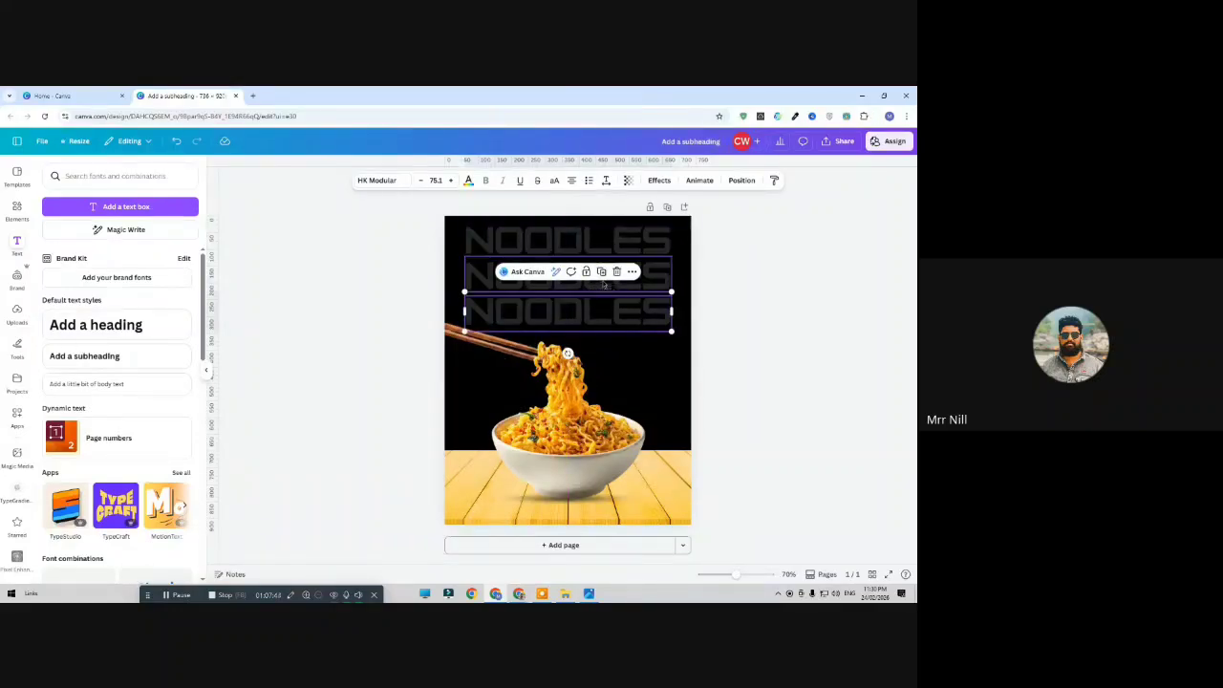
pyautogui.click(602, 272)
pyautogui.click(601, 307)
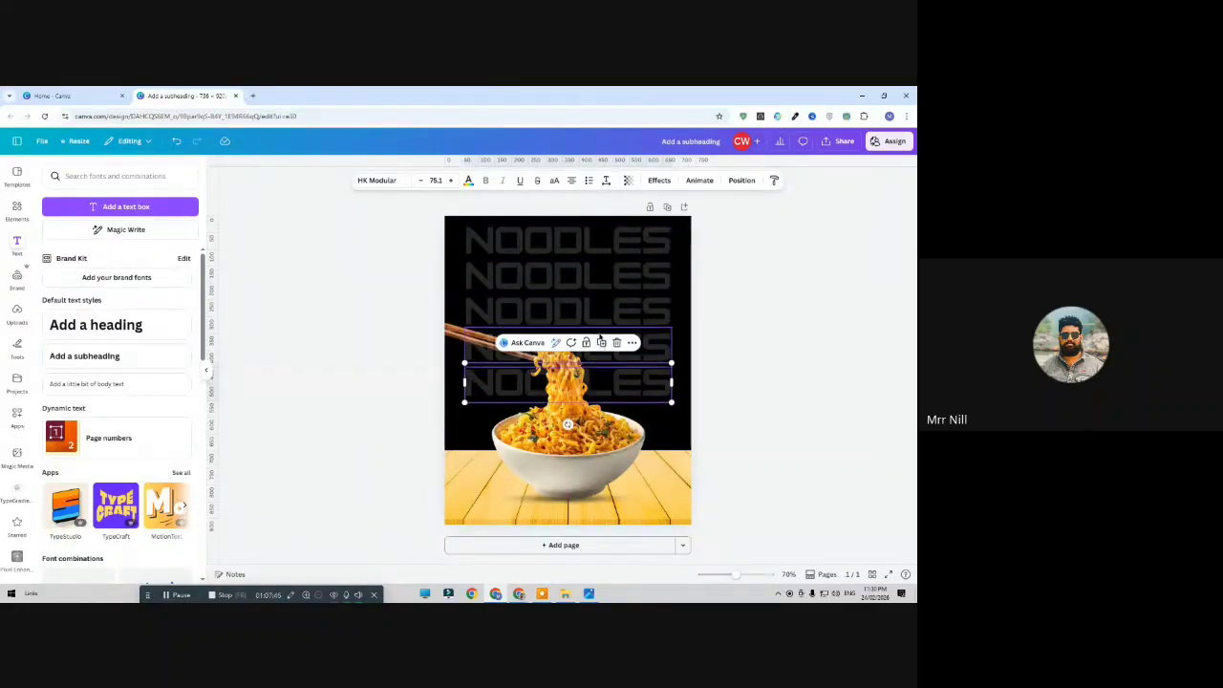
pyautogui.click(601, 343)
pyautogui.click(796, 361)
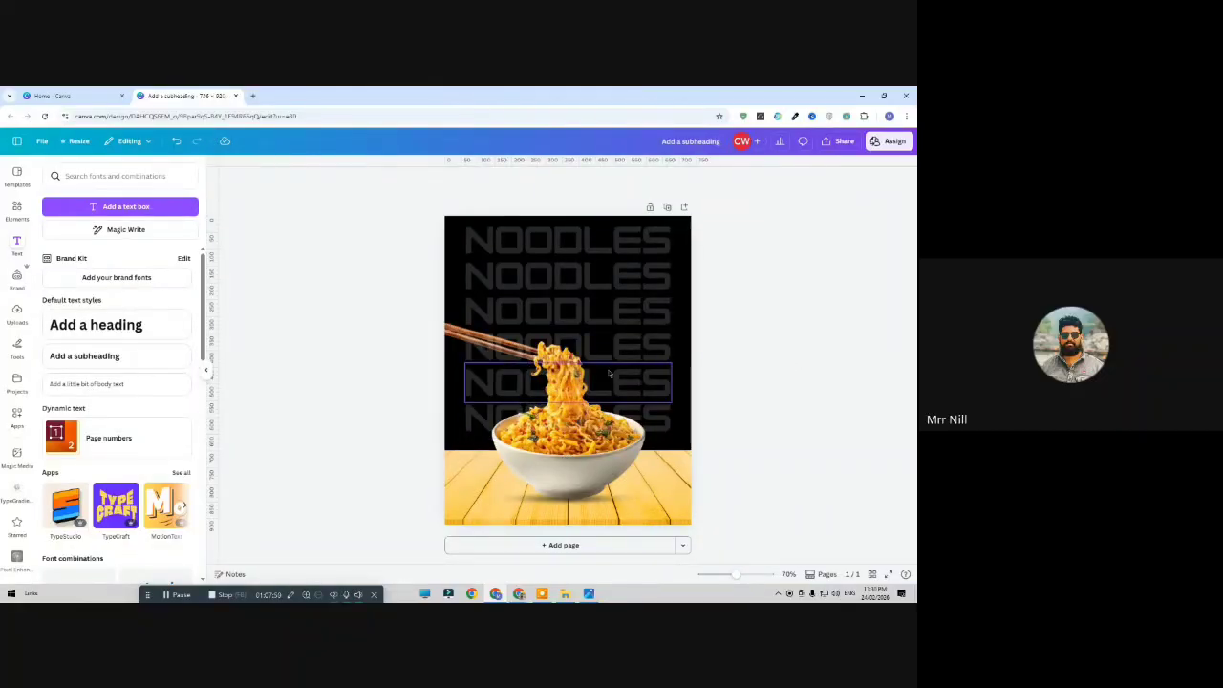
# Examine up close how the NOODLES lines overlap the chopsticks and the lifted noodles
pyautogui.scroll(3, 485, 349)
pyautogui.press('super')
pyautogui.click(486, 353)
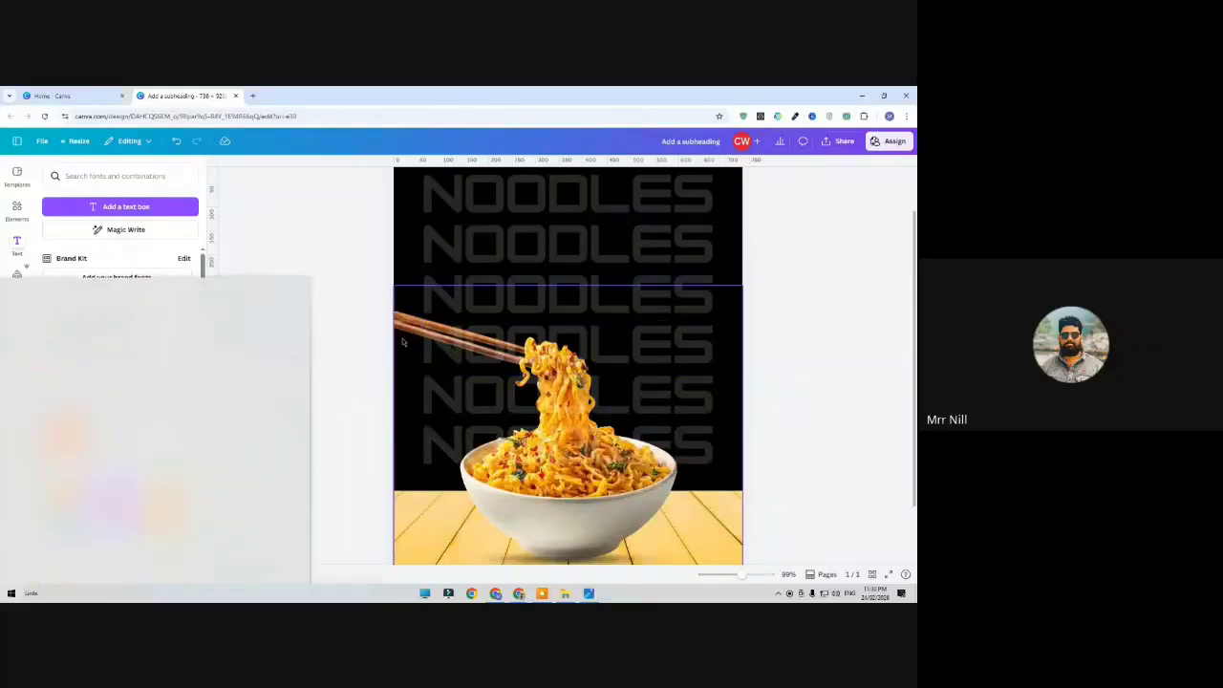
pyautogui.scroll(5, 472, 348)
pyautogui.scroll(3, 472, 348)
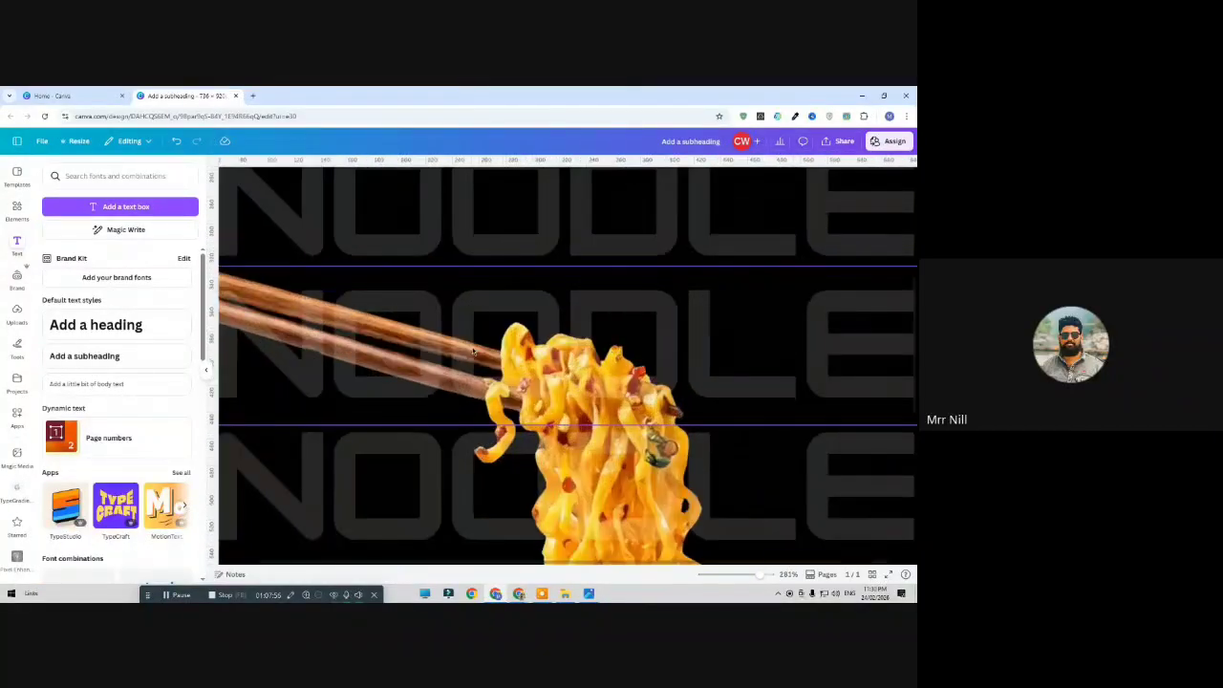
pyautogui.scroll(-6, 485, 360)
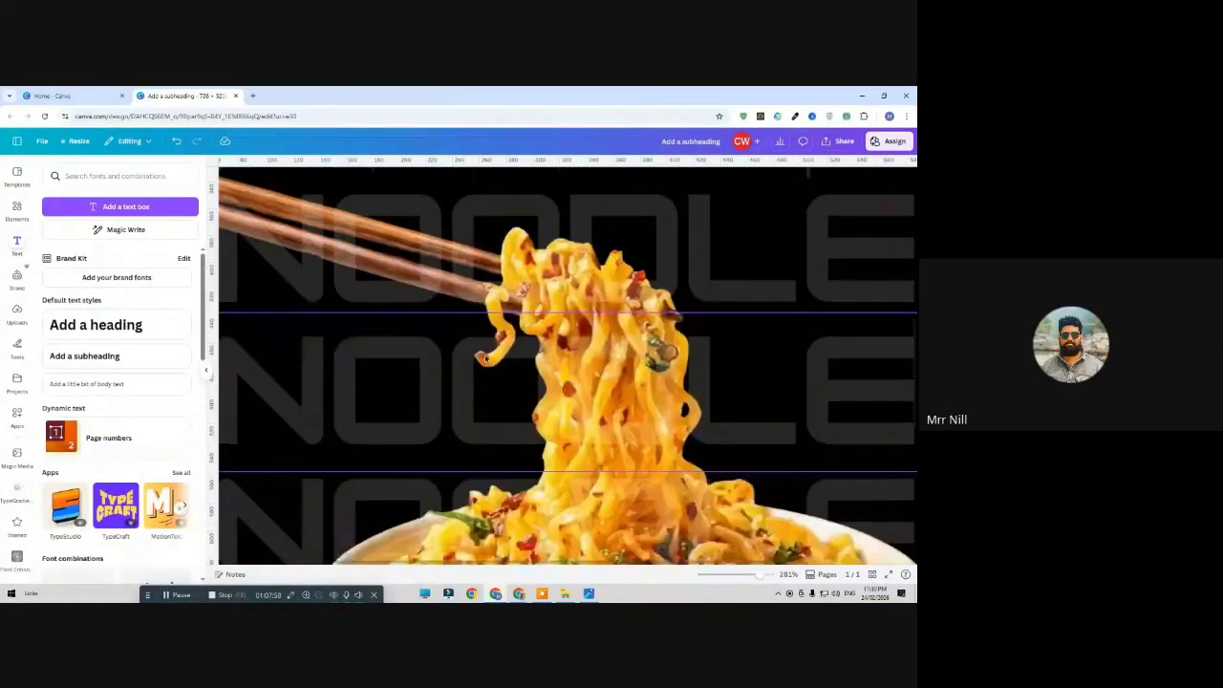
pyautogui.scroll(-3, 486, 361)
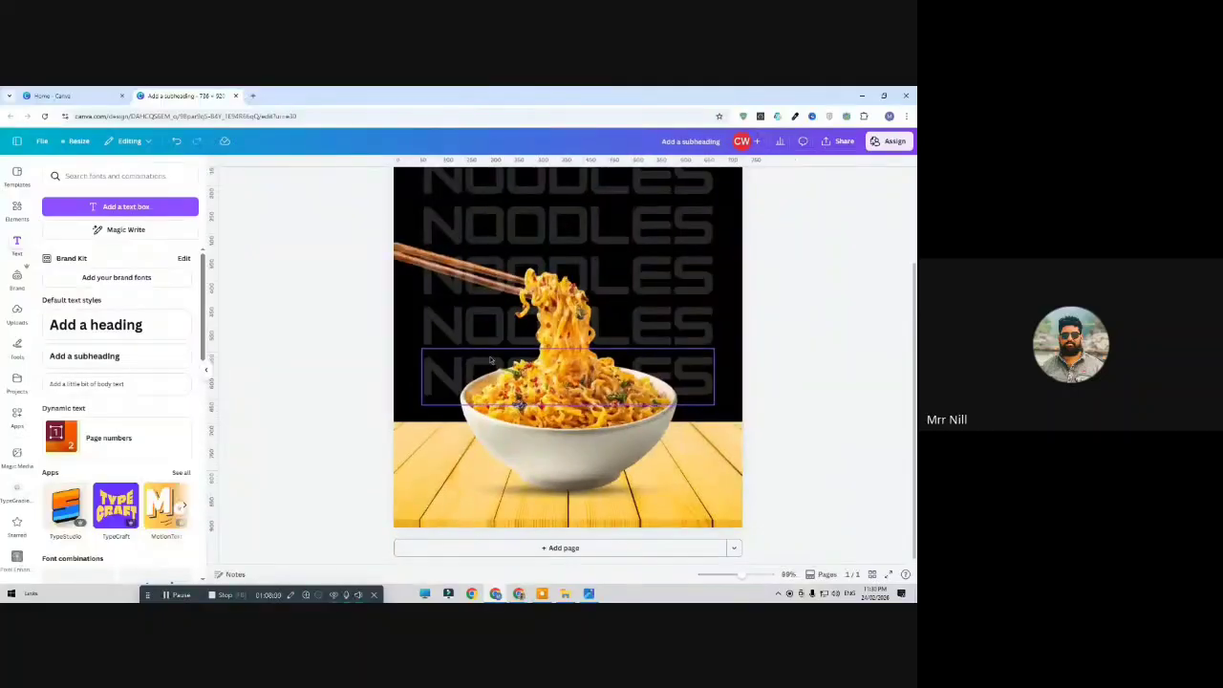
pyautogui.scroll(-1, 812, 361)
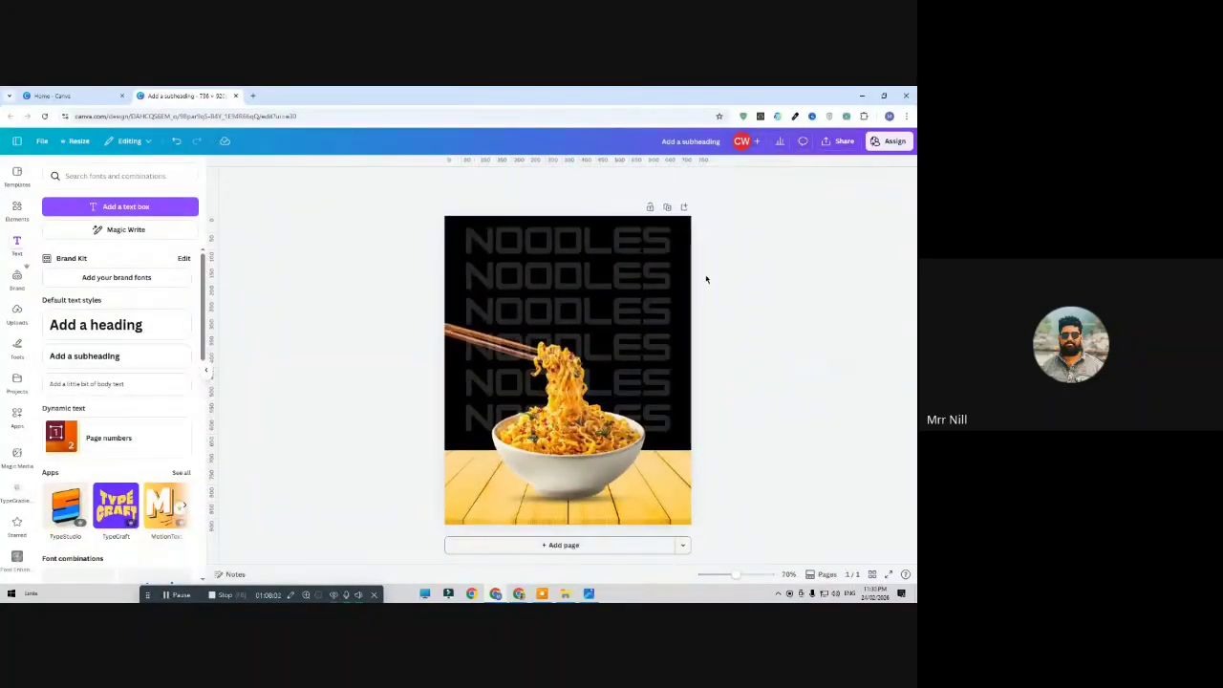
# Select all six NOODLES text layers in the layer list and group them
pyautogui.click(591, 250)
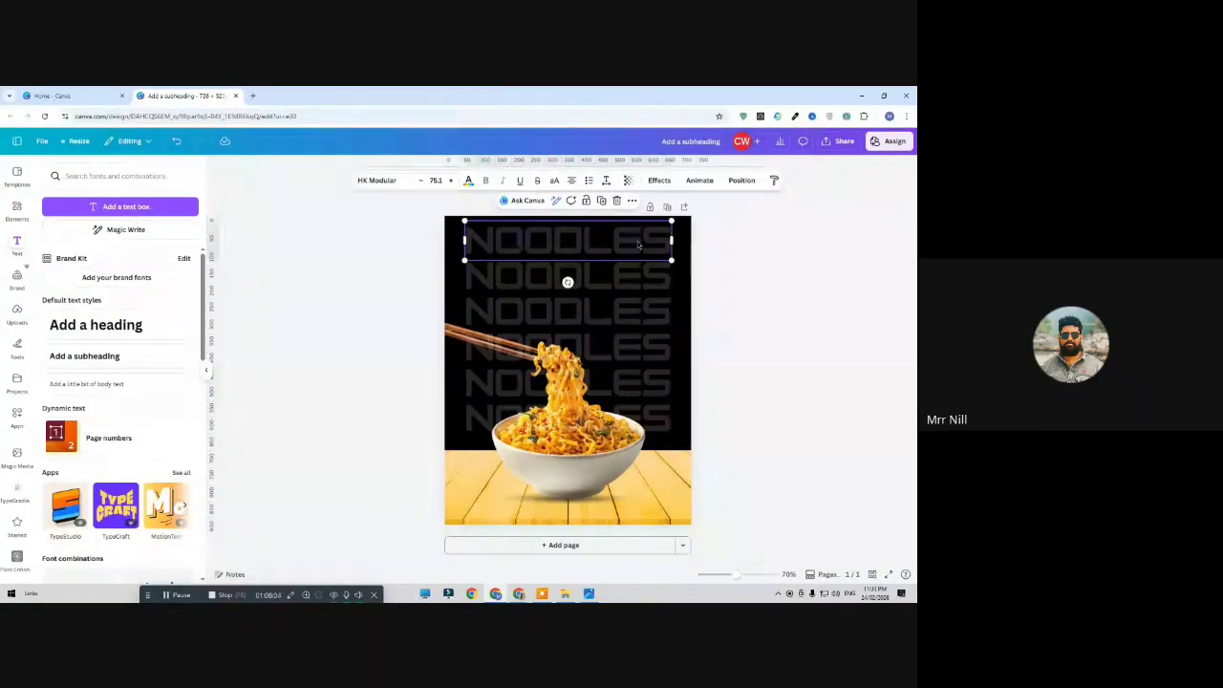
pyautogui.click(741, 181)
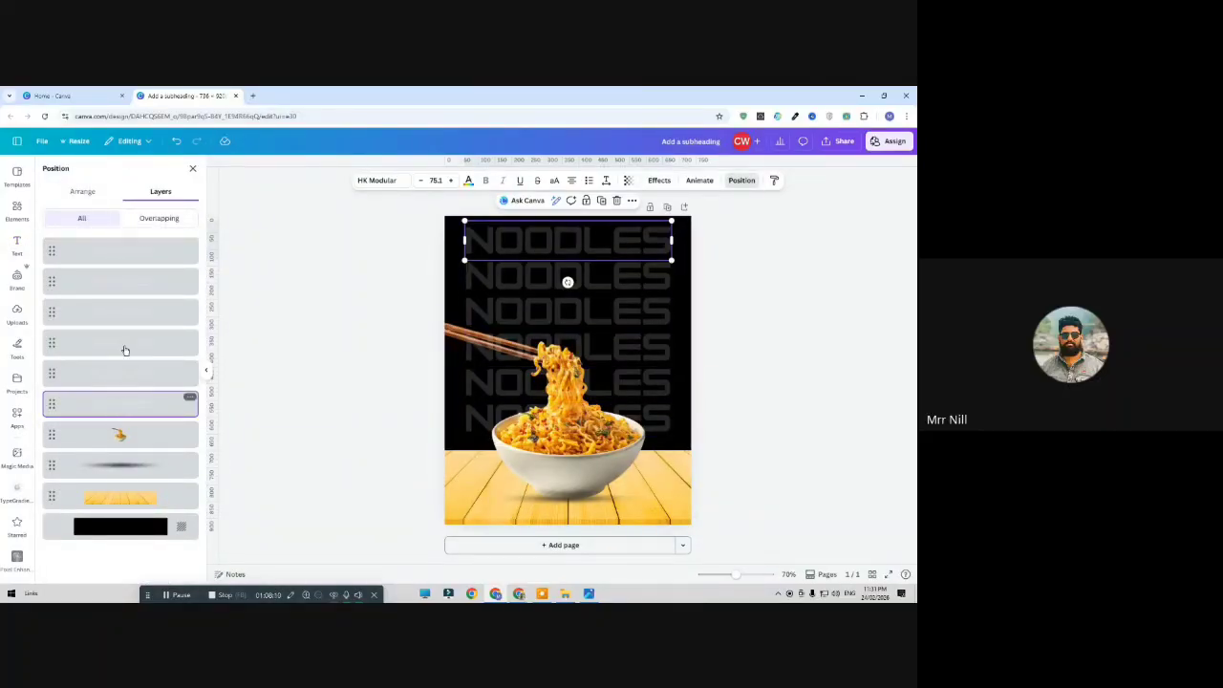
pyautogui.click(135, 250)
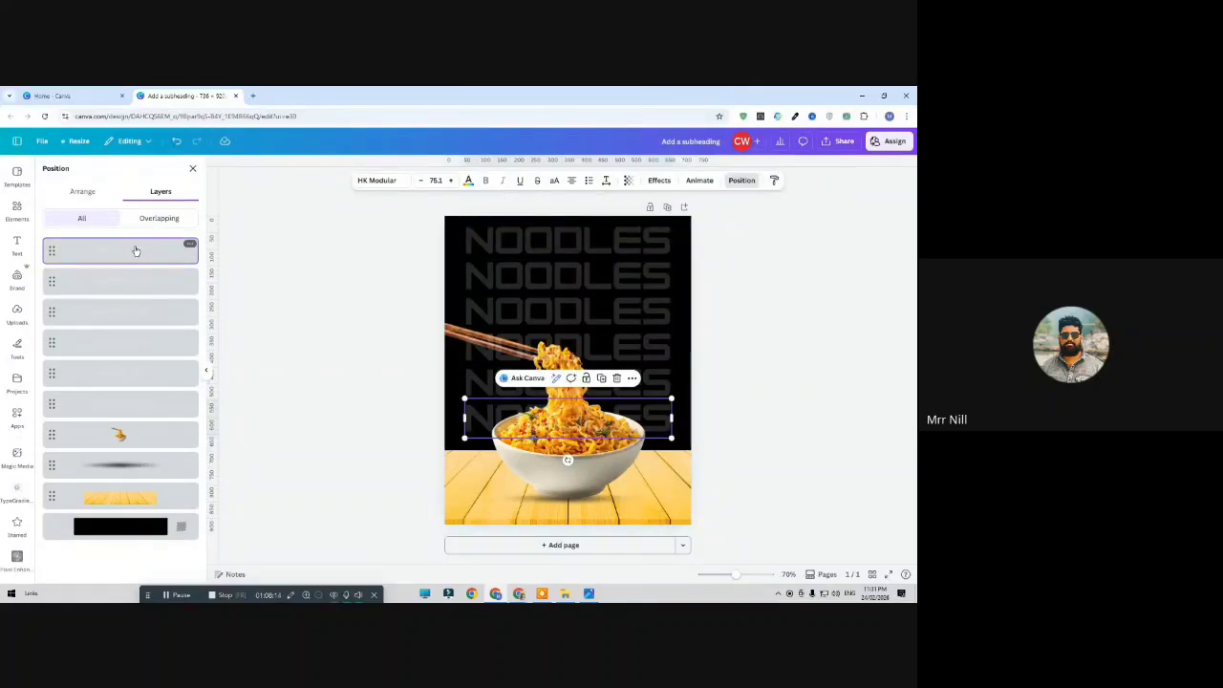
pyautogui.keyDown('shift'); pyautogui.click(132, 281); pyautogui.keyUp('shift')
pyautogui.keyDown('shift'); pyautogui.click(131, 311); pyautogui.keyUp('shift')
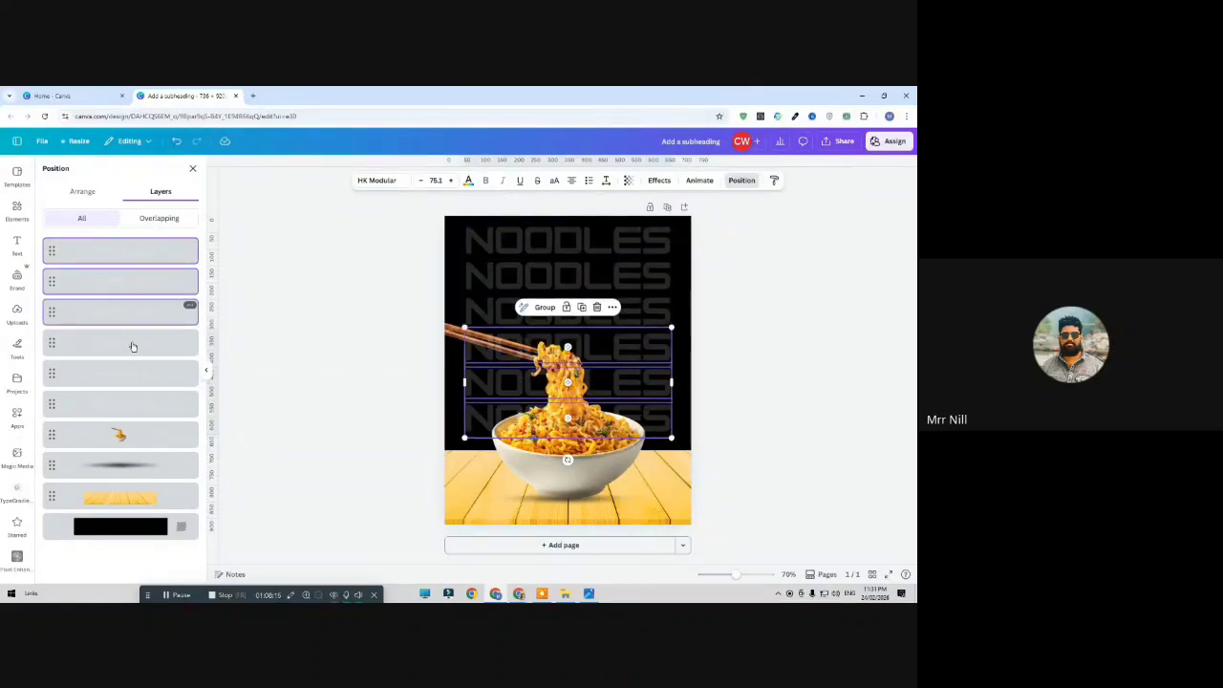
pyautogui.keyDown('shift'); pyautogui.click(134, 343); pyautogui.keyUp('shift')
pyautogui.keyDown('shift'); pyautogui.click(134, 373); pyautogui.keyUp('shift')
pyautogui.keyDown('shift'); pyautogui.click(139, 403); pyautogui.keyUp('shift')
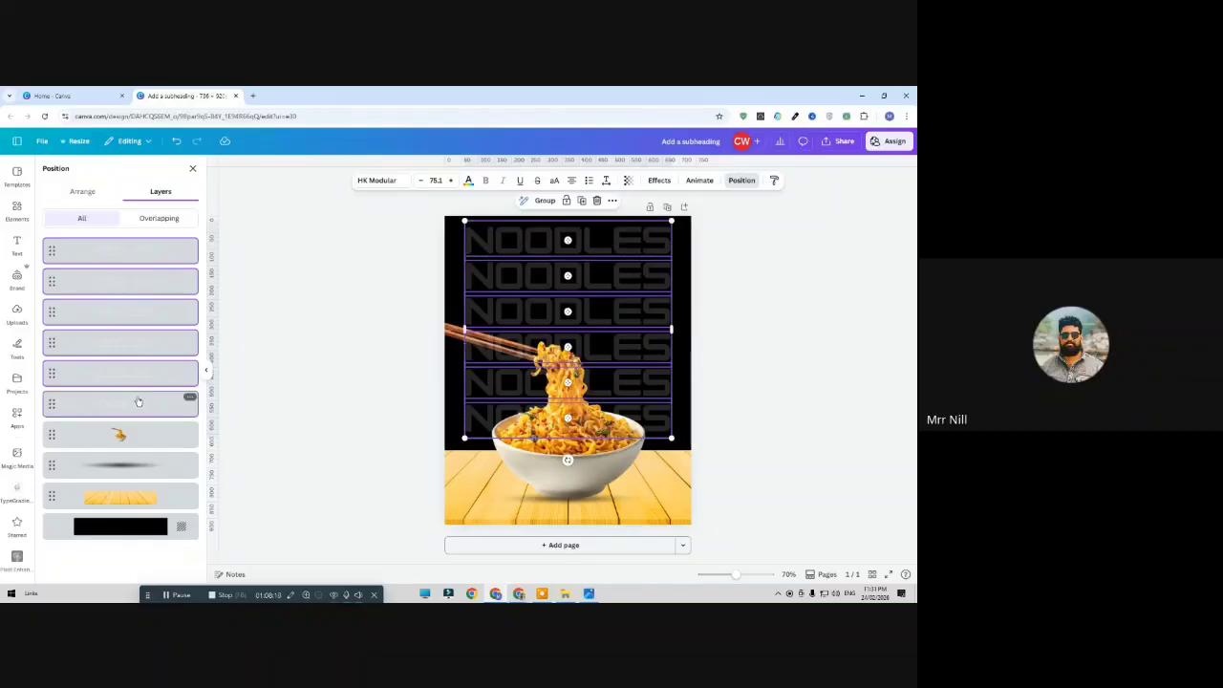
pyautogui.click(546, 204)
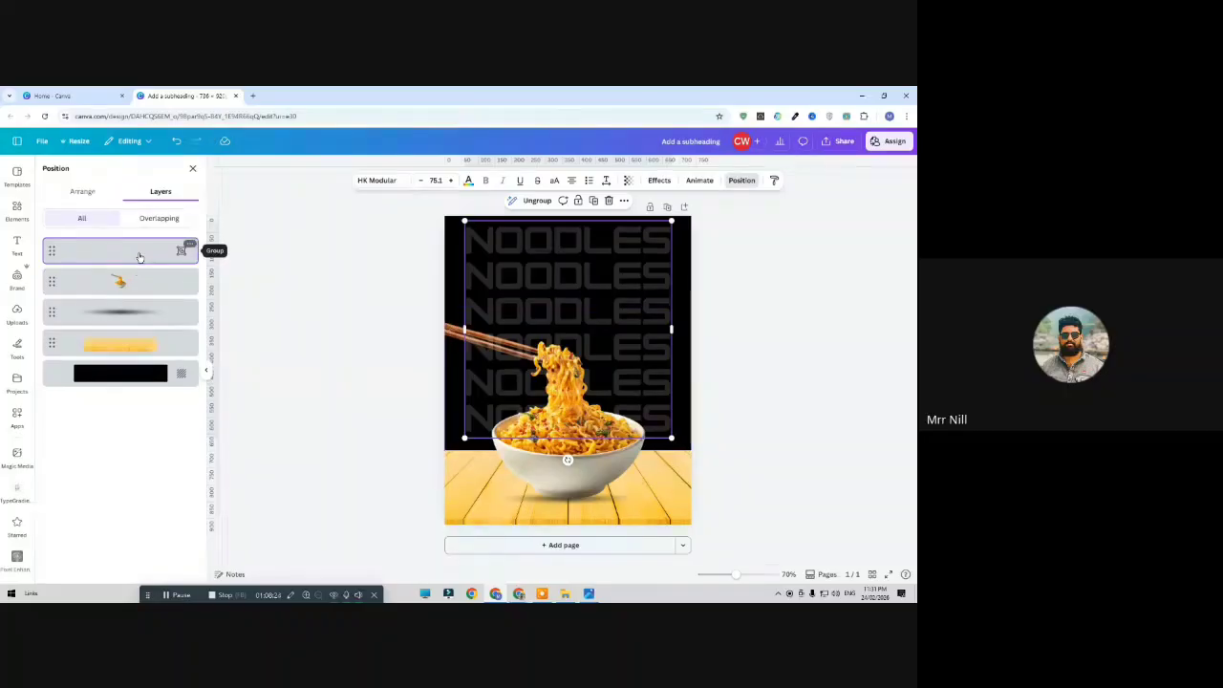
# Move the NOODLES text group one layer down, behind the noodle bowl, and check the overlap up close
pyautogui.moveTo(140, 254); pyautogui.dragTo(120, 276)
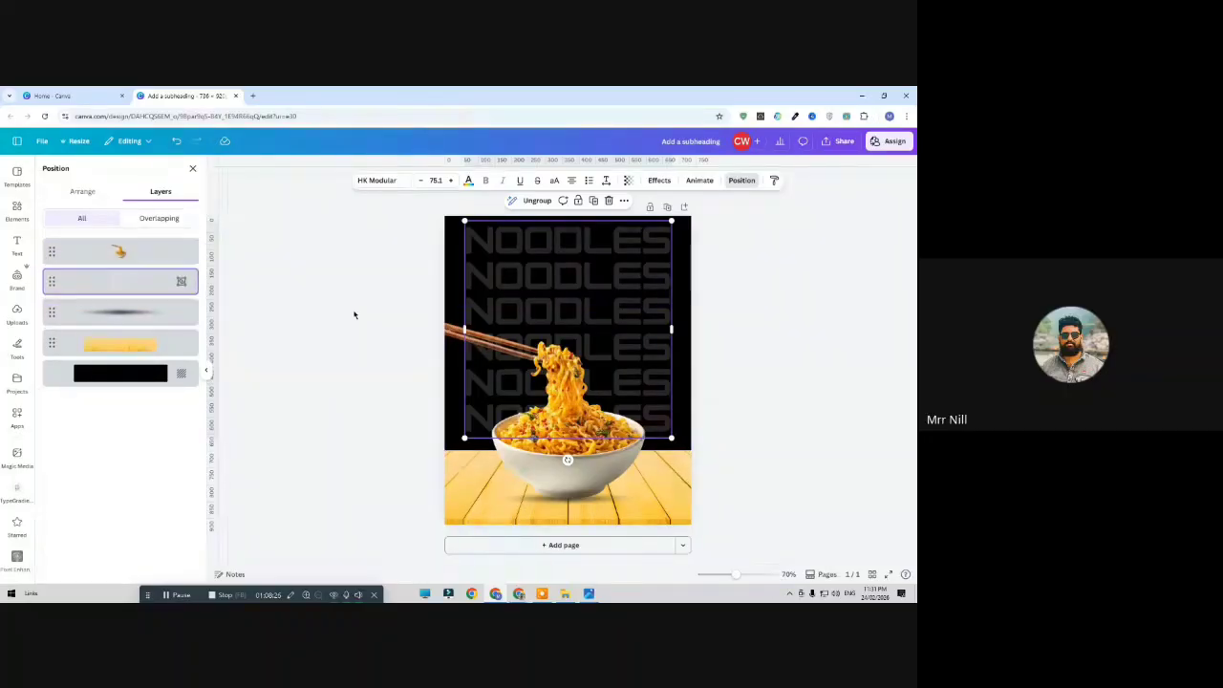
pyautogui.press('Escape')
pyautogui.click(376, 321)
pyautogui.scroll(6, 376, 321)
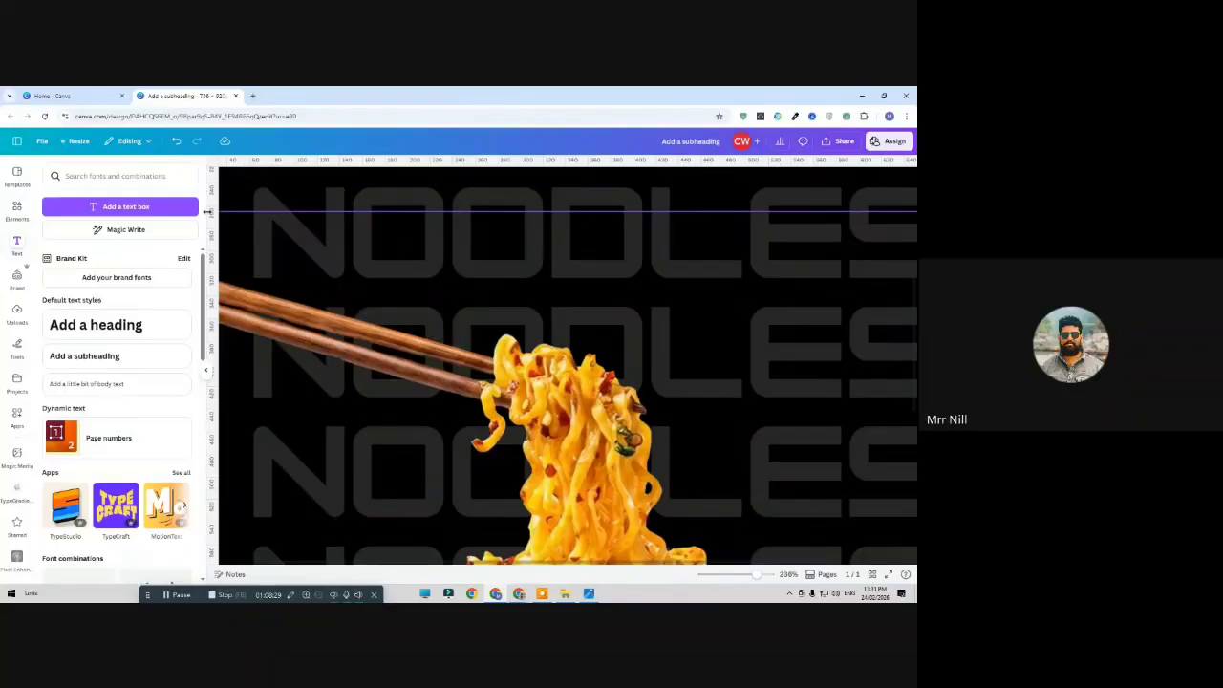
# Undo and redo the NOODLES group's layer move twice to compare how the text overlaps the chopsticks and noodles
pyautogui.click(174, 142)
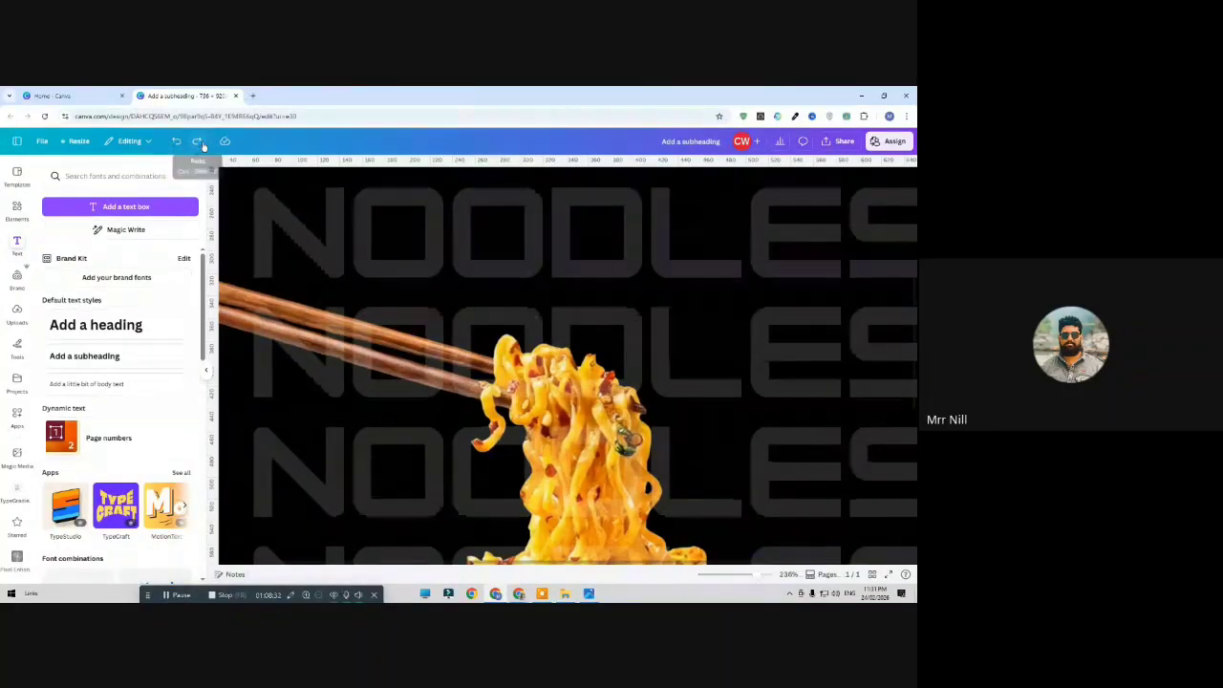
pyautogui.click(196, 141)
pyautogui.click(173, 143)
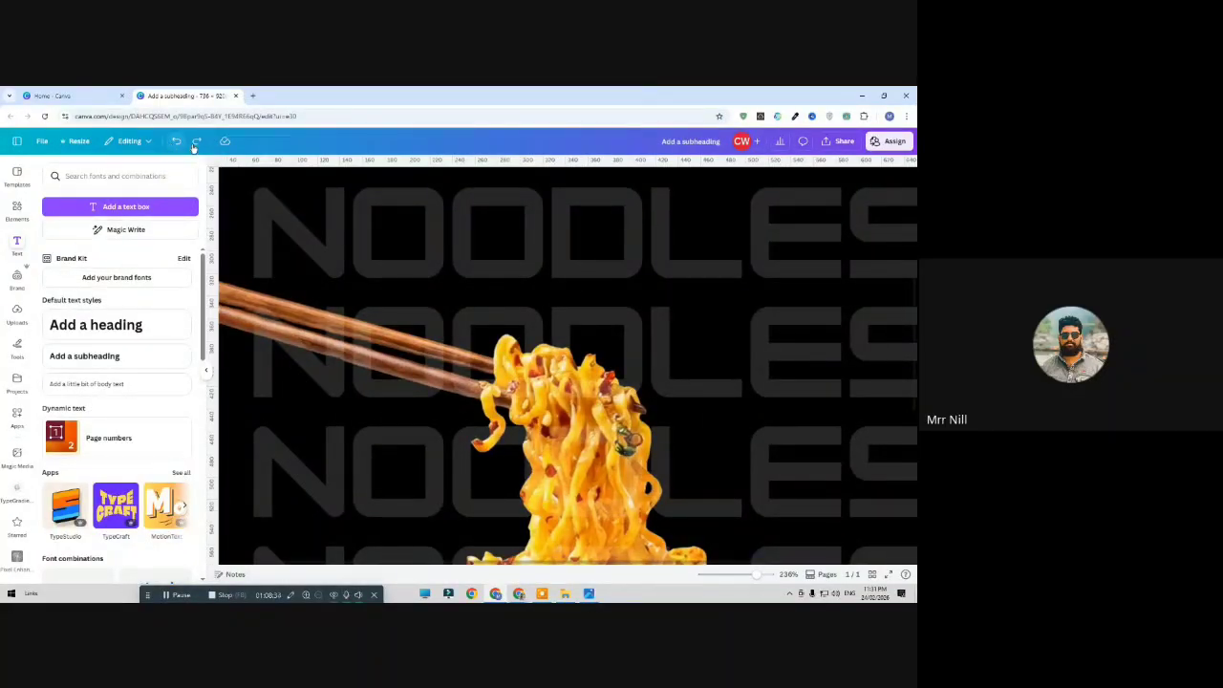
pyautogui.click(196, 142)
pyautogui.scroll(-6, 417, 273)
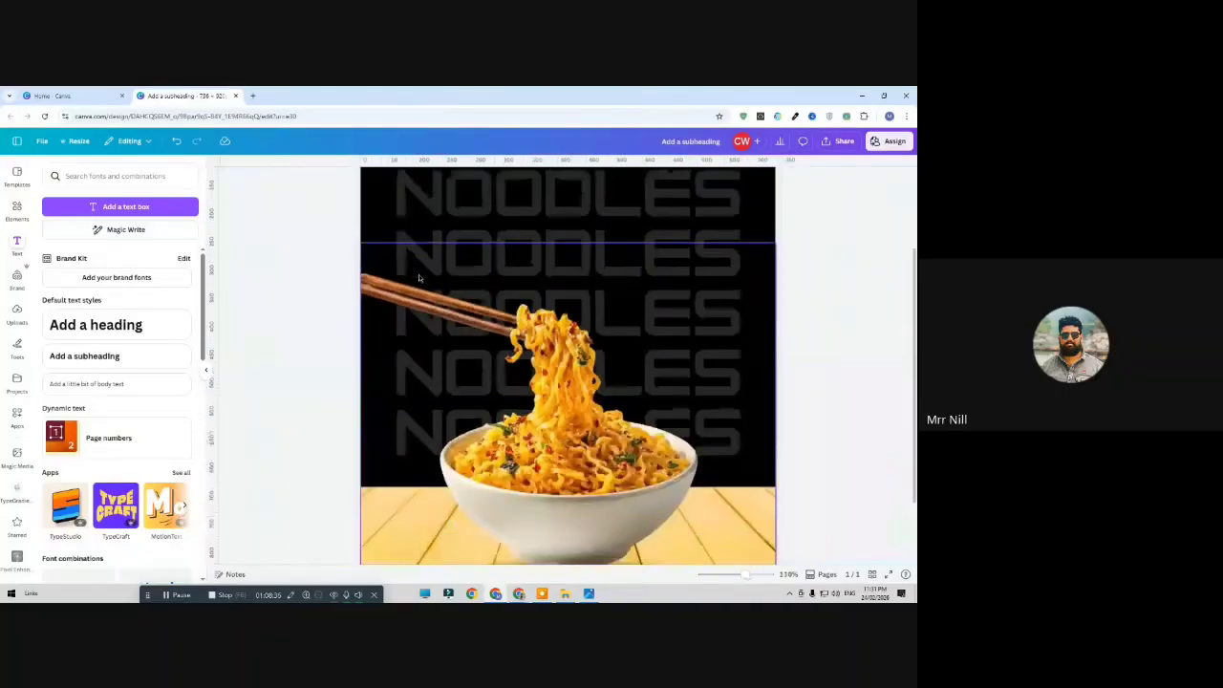
pyautogui.scroll(-2, 418, 278)
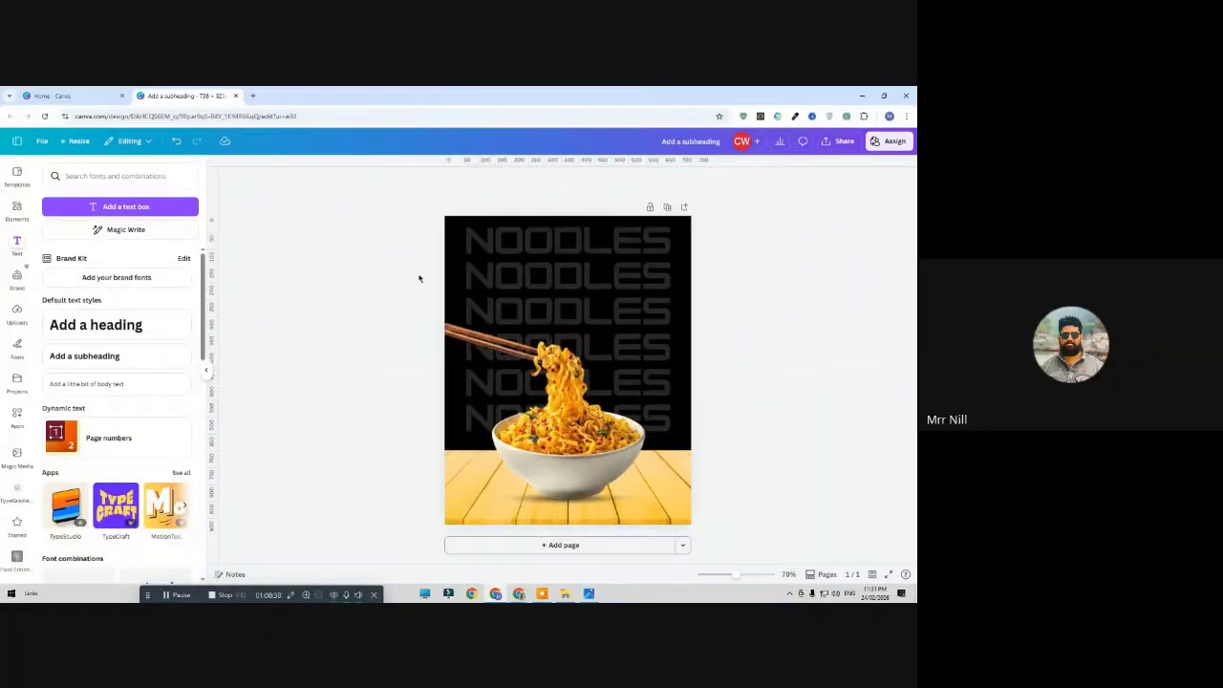
# Add a subheading text box to the poster and browse the ready-made font combinations
pyautogui.click(115, 356)
pyautogui.click(314, 306)
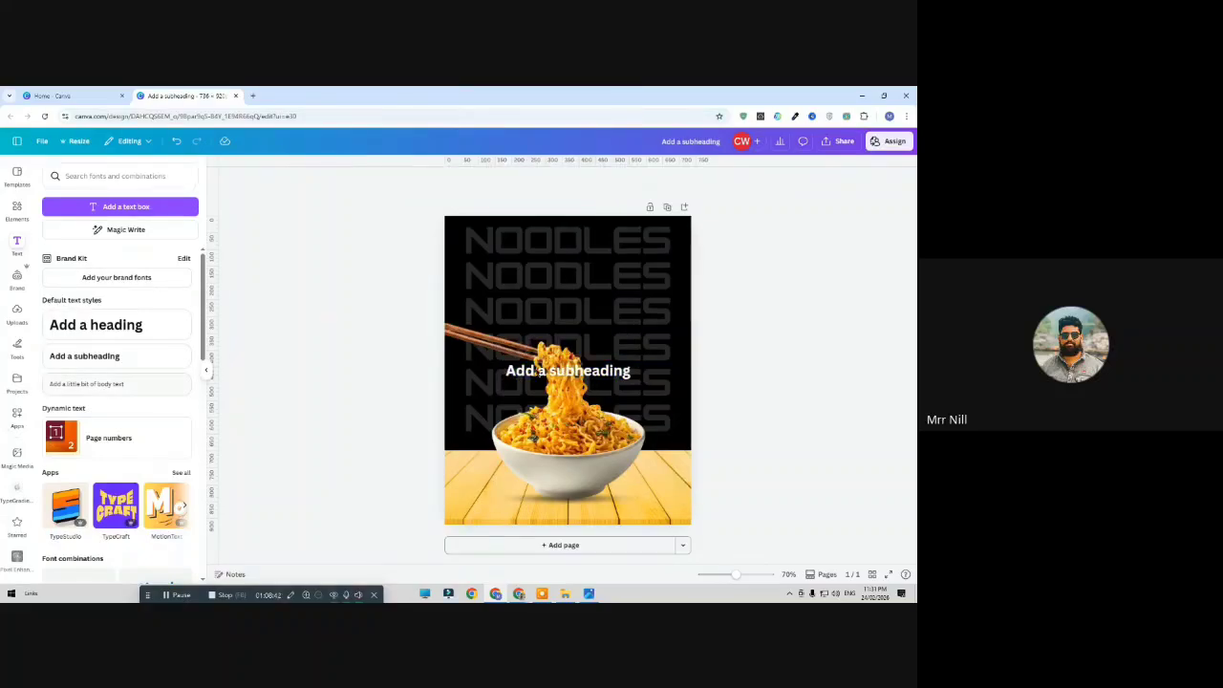
pyautogui.scroll(-10, 120, 488)
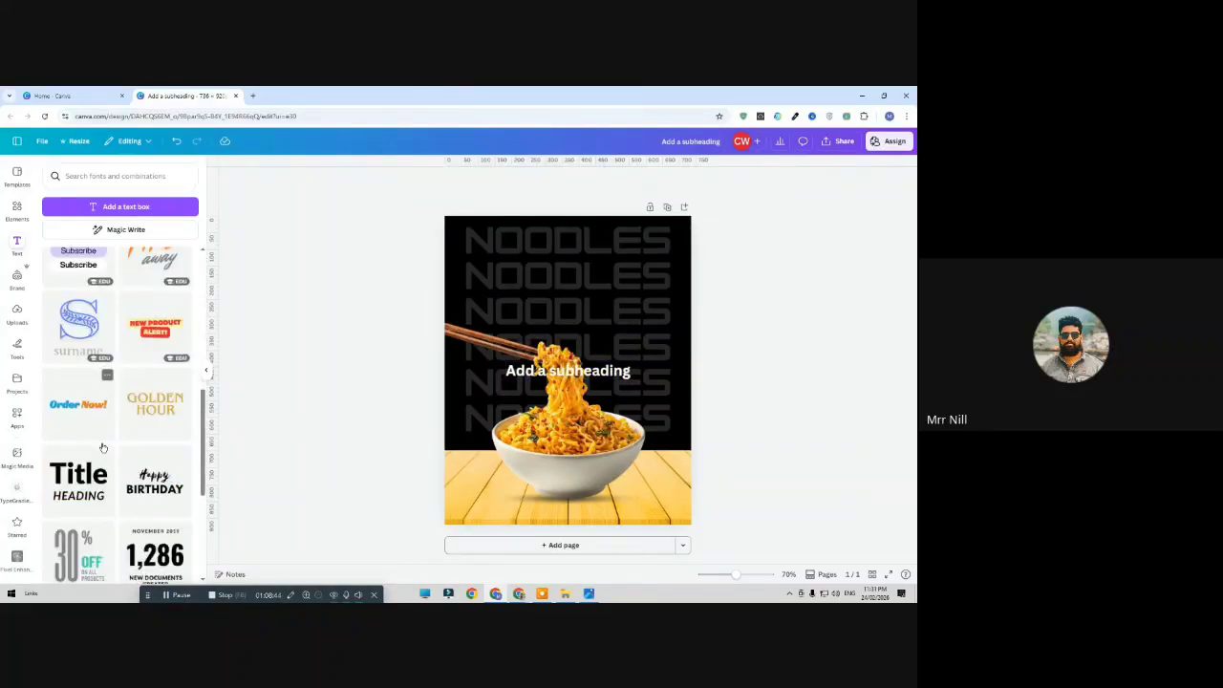
pyautogui.scroll(-6, 121, 488)
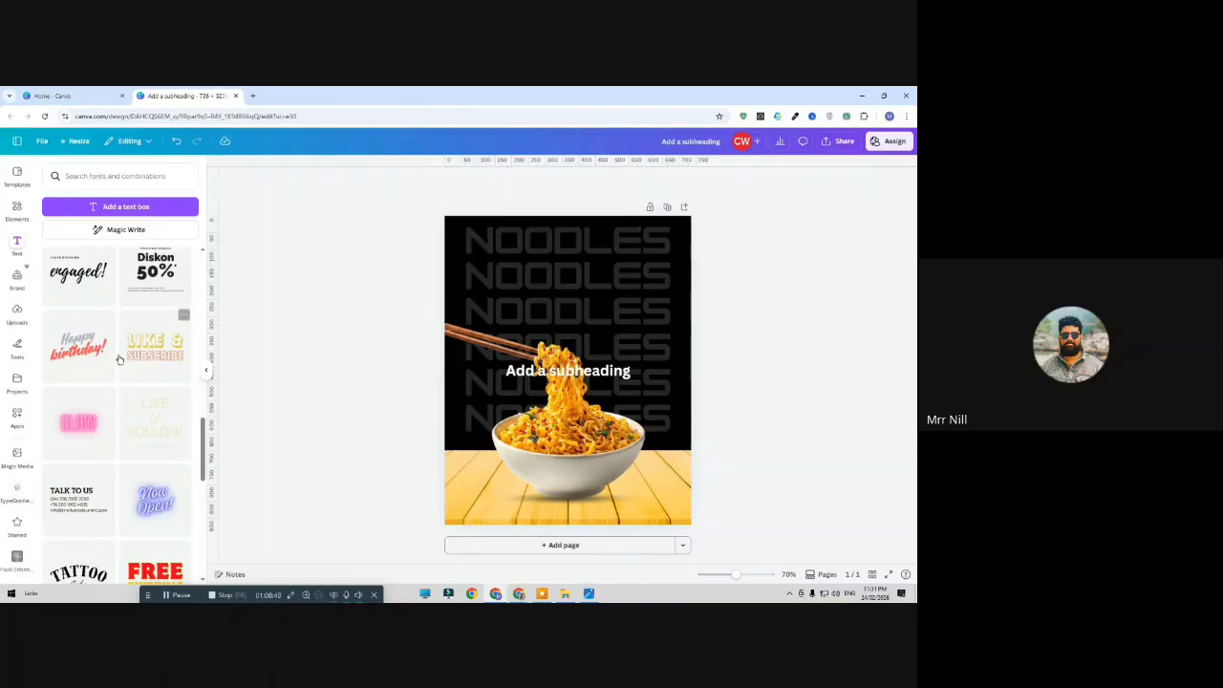
pyautogui.scroll(15, 120, 355)
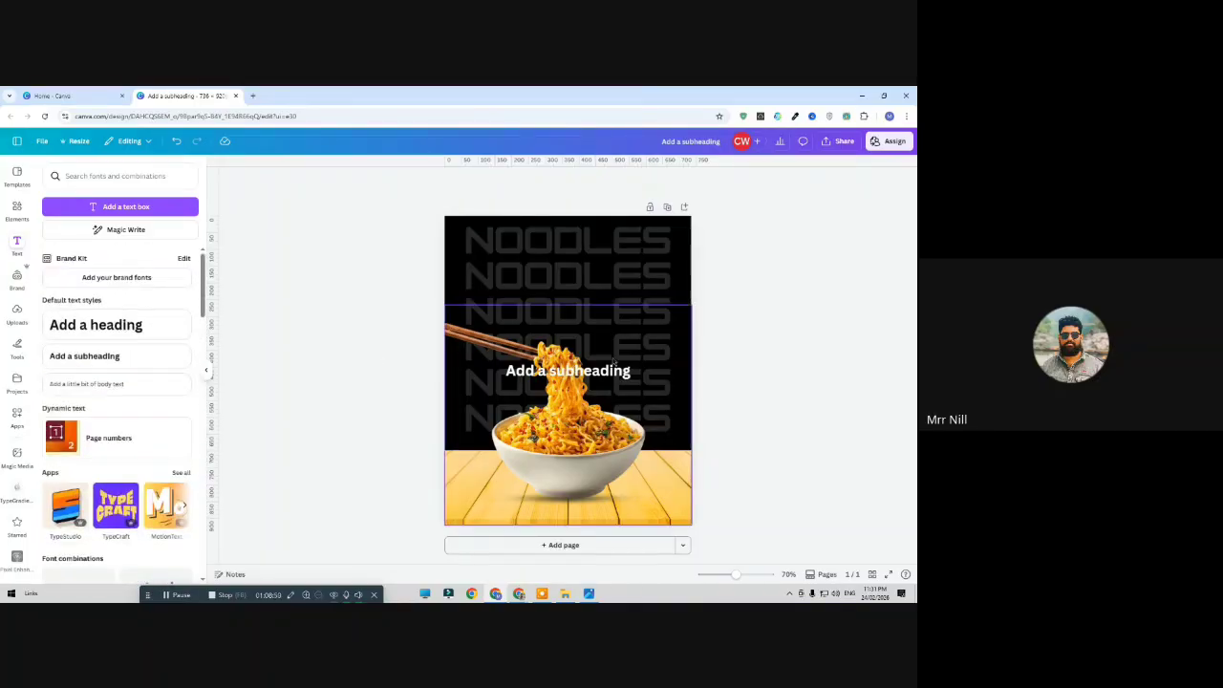
# Move the new subheading to the upper part of the black background and change its text to "Chilly Garlic"
pyautogui.moveTo(584, 375); pyautogui.dragTo(592, 277)
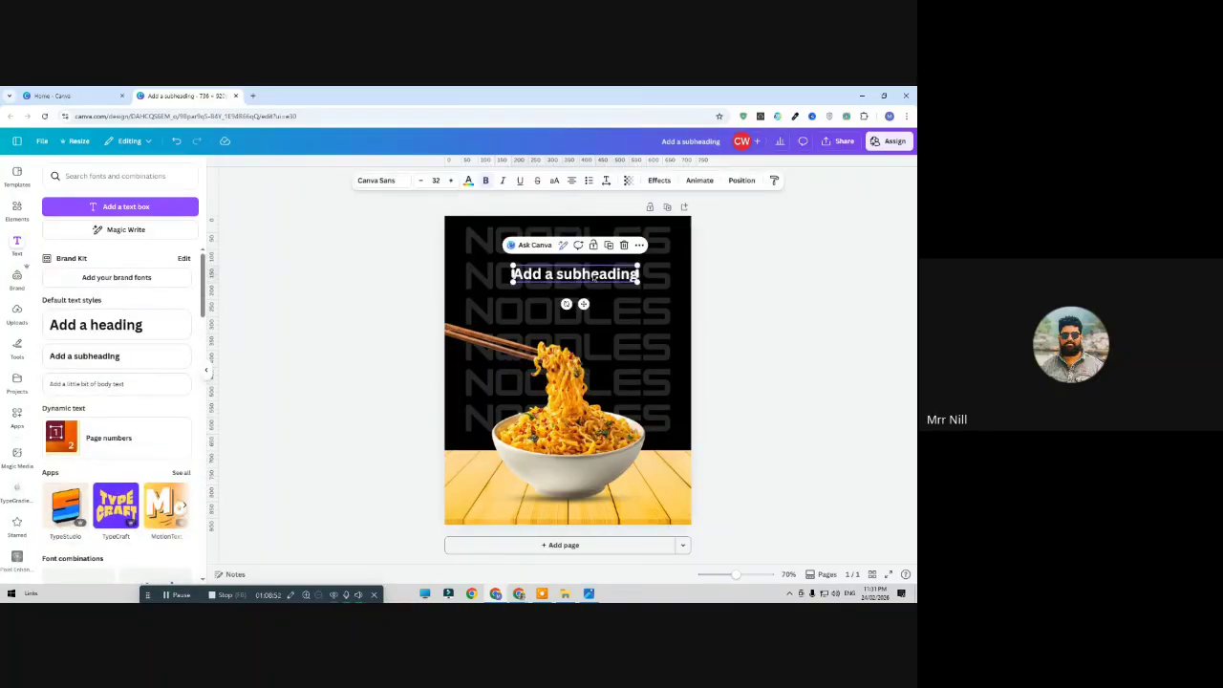
pyautogui.doubleClick(594, 278)
pyautogui.write('Chil')
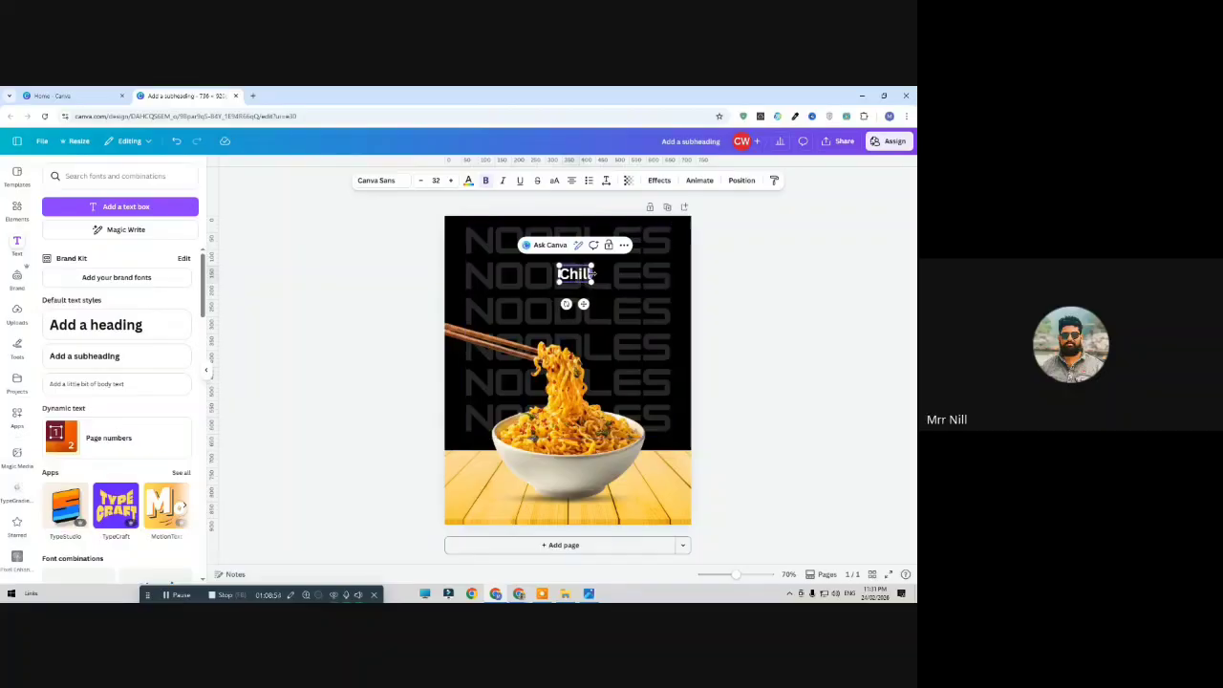
pyautogui.write('ly Garlic')
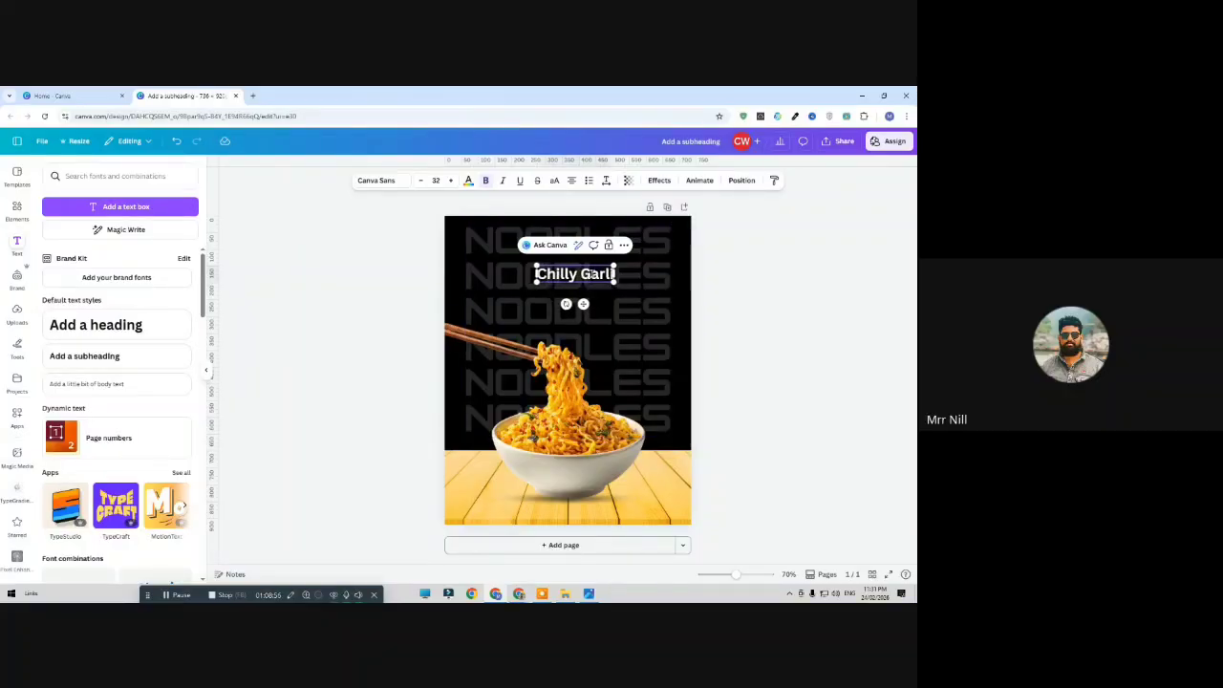
pyautogui.click(373, 301)
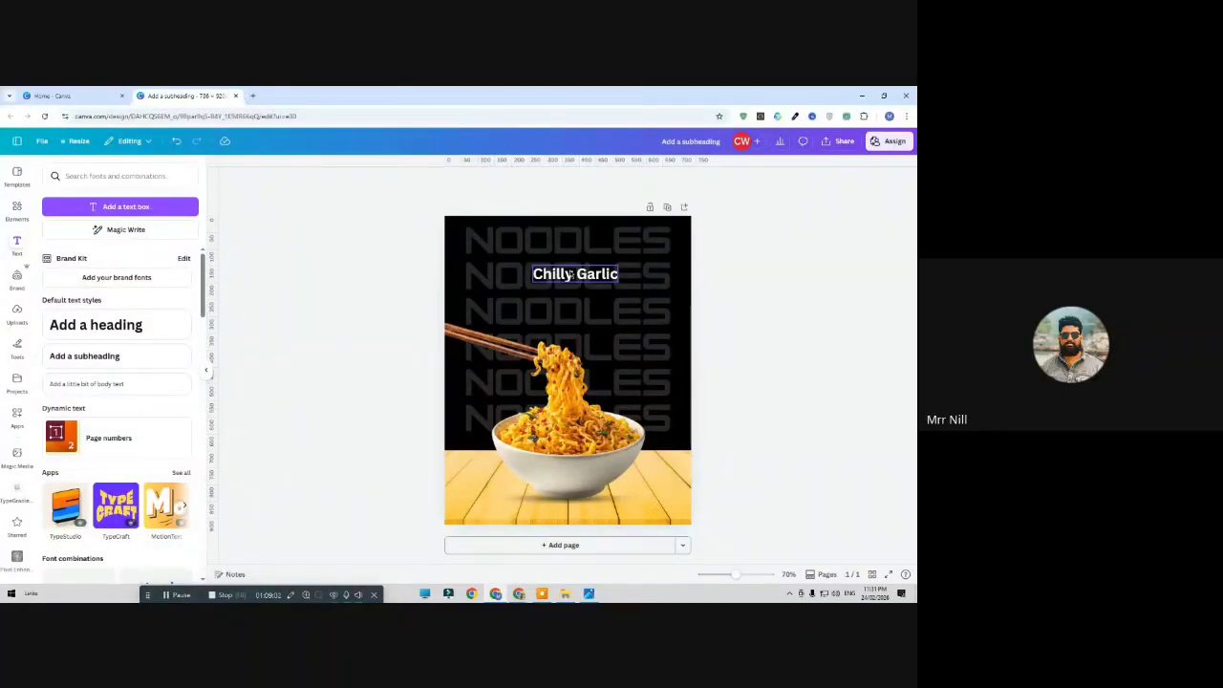
pyautogui.click(575, 274)
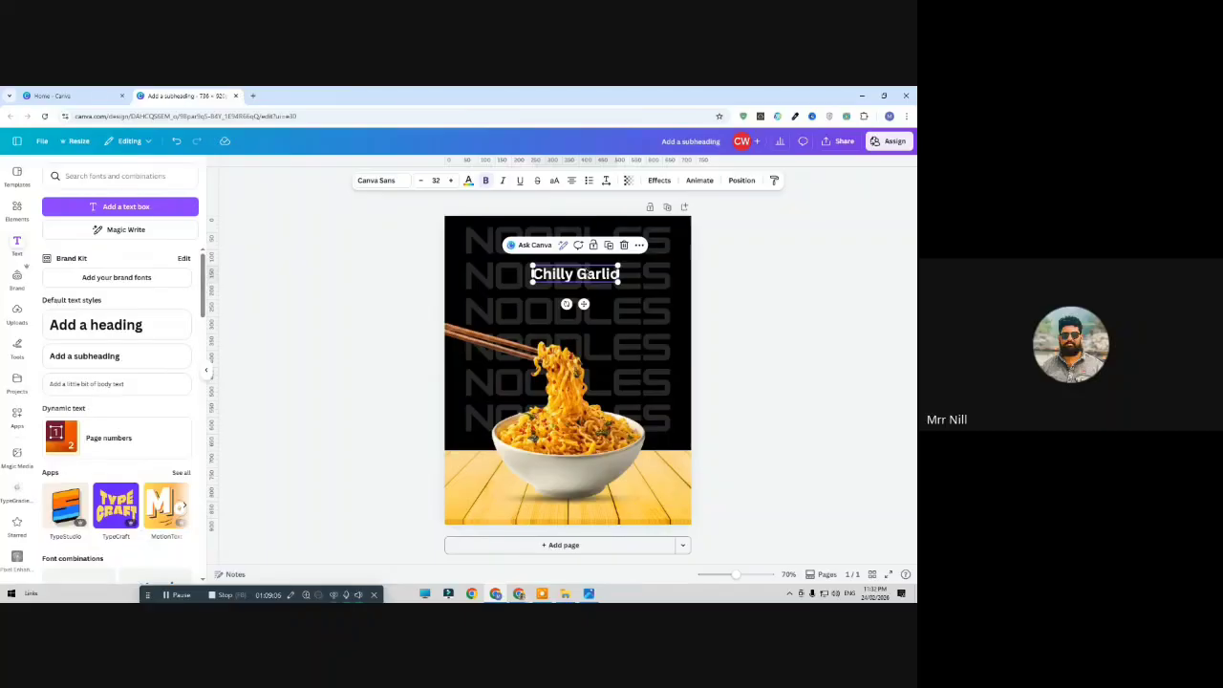
pyautogui.moveTo(575, 274); pyautogui.dragTo(572, 274)
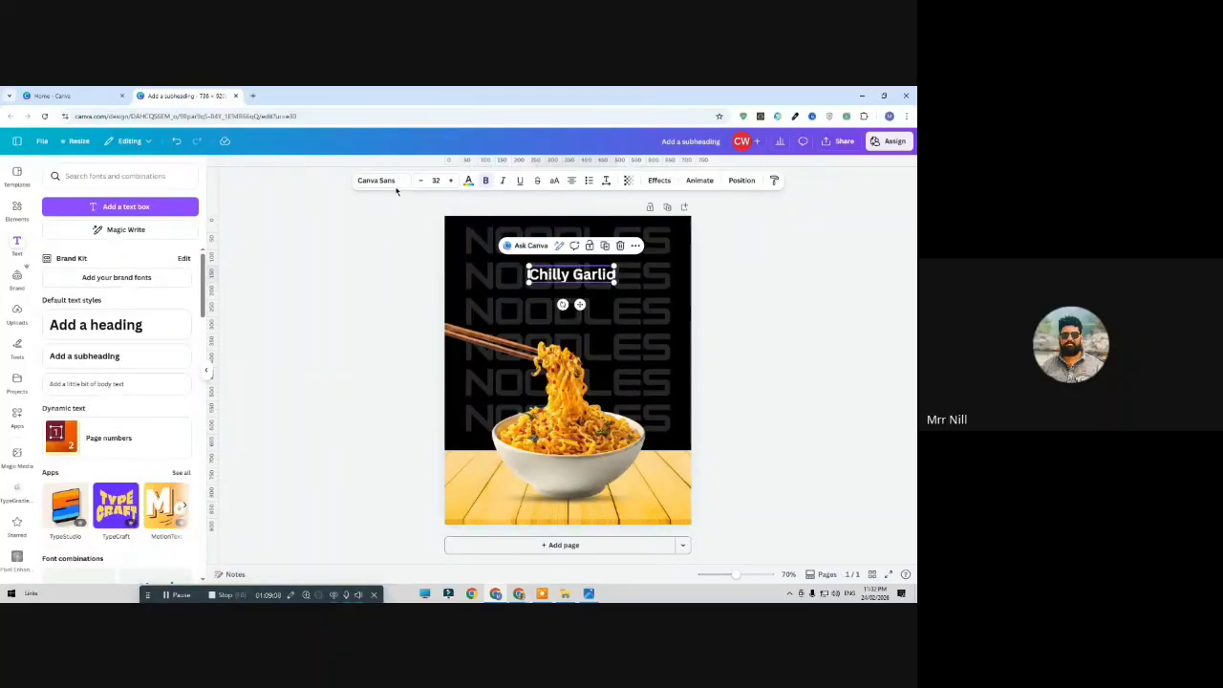
# Open the font choices for the Chilly Garlic text and look at the Handwriting category and the full font list
pyautogui.click(376, 180)
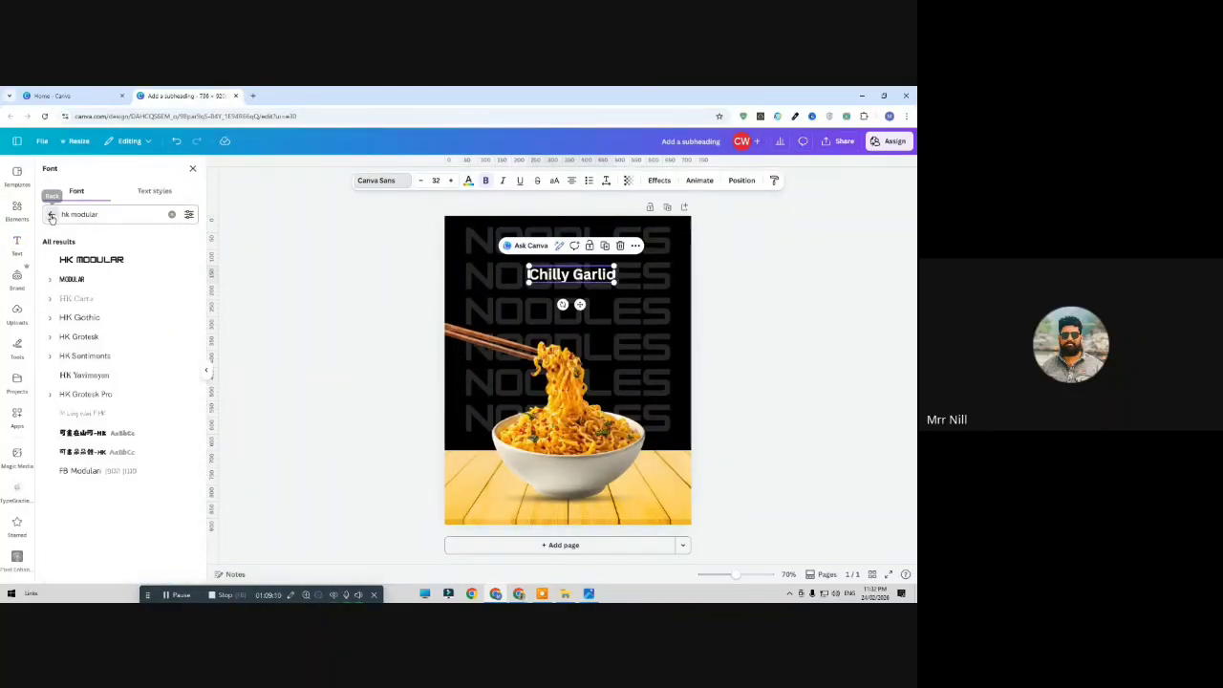
pyautogui.click(53, 215)
pyautogui.click(64, 241)
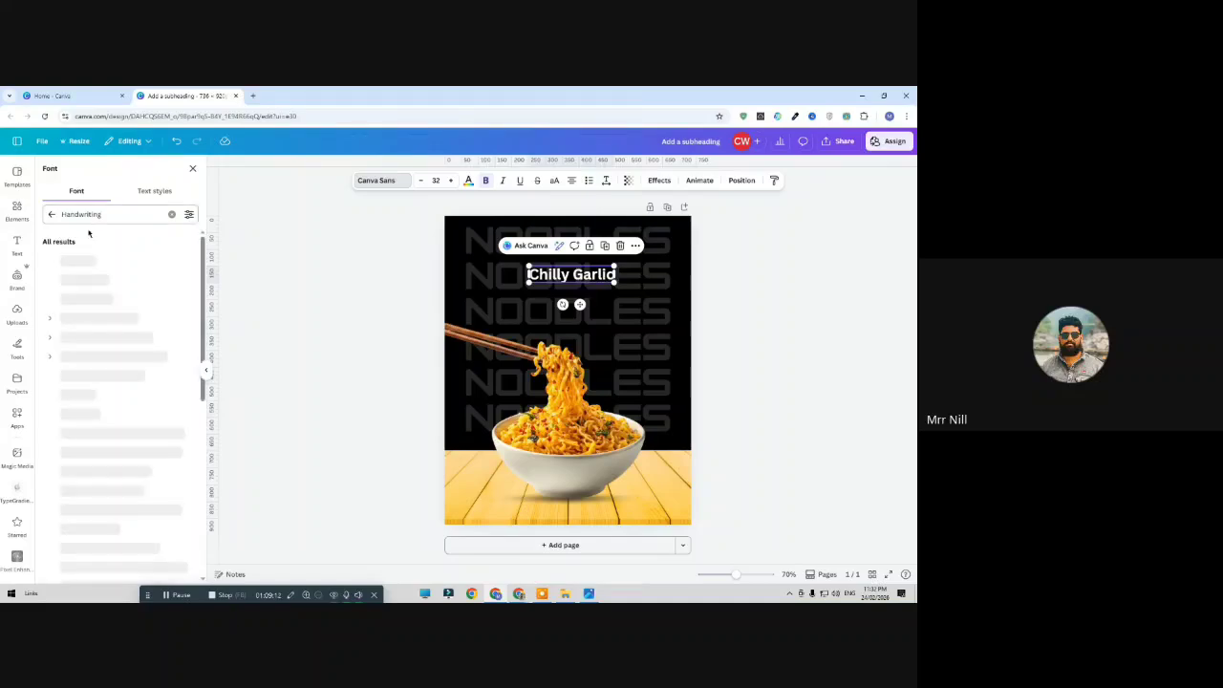
pyautogui.click(53, 214)
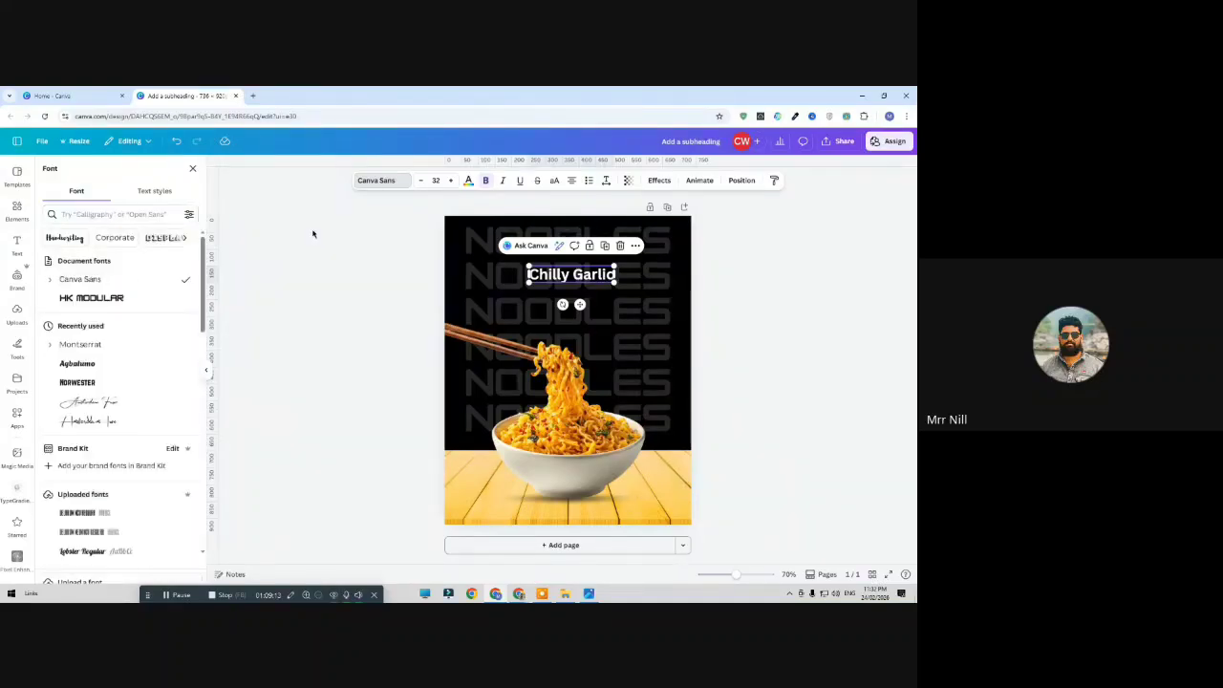
pyautogui.click(384, 183)
pyautogui.click(384, 183)
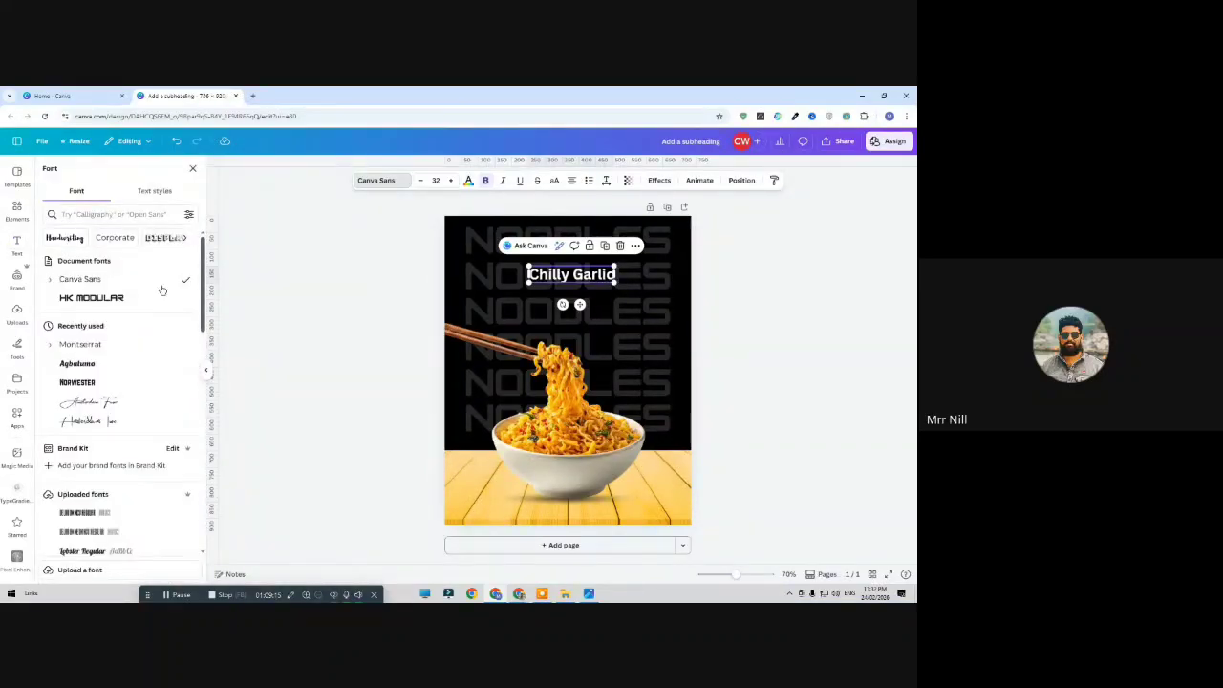
# Browse the Handwriting fonts and try Amsterdam One and Amsterdam Two on the Chilly Garlic text
pyautogui.click(64, 238)
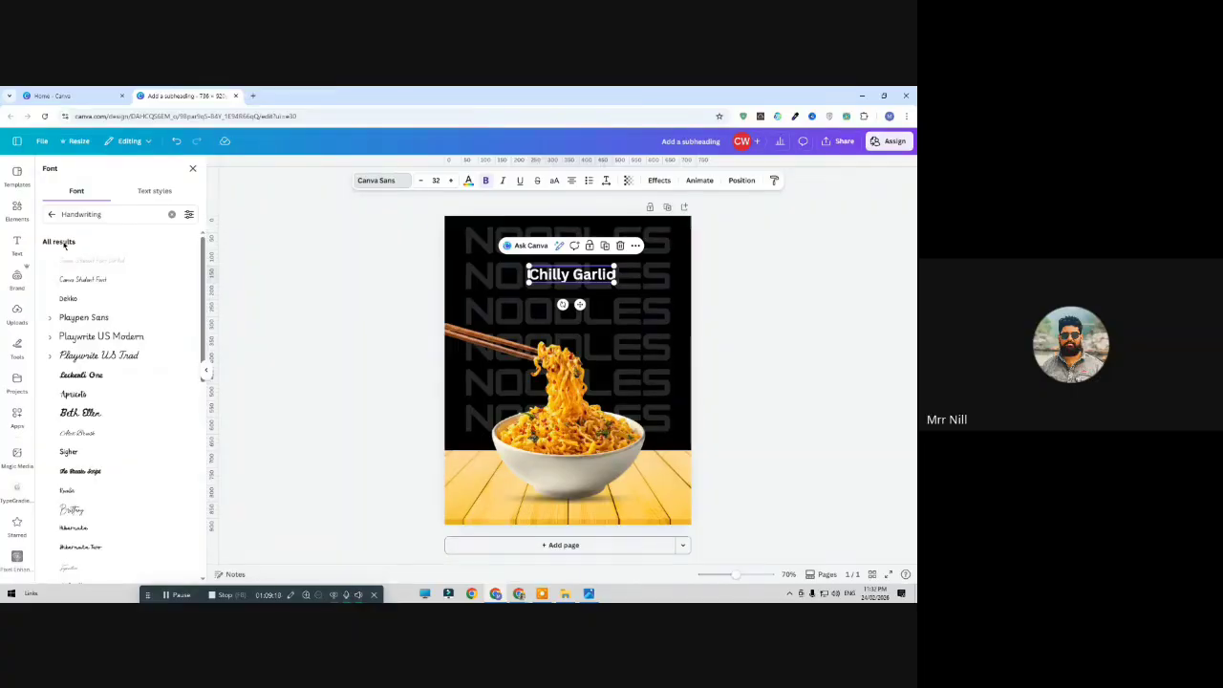
pyautogui.scroll(-2, 112, 369)
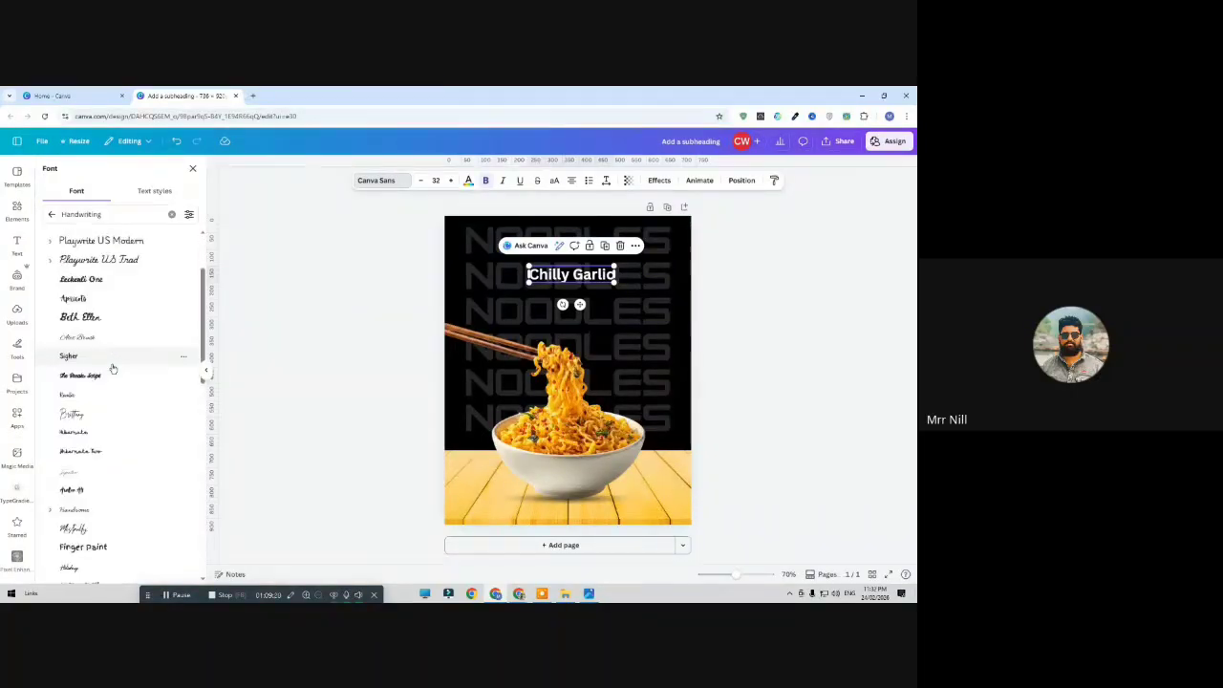
pyautogui.scroll(-8, 112, 369)
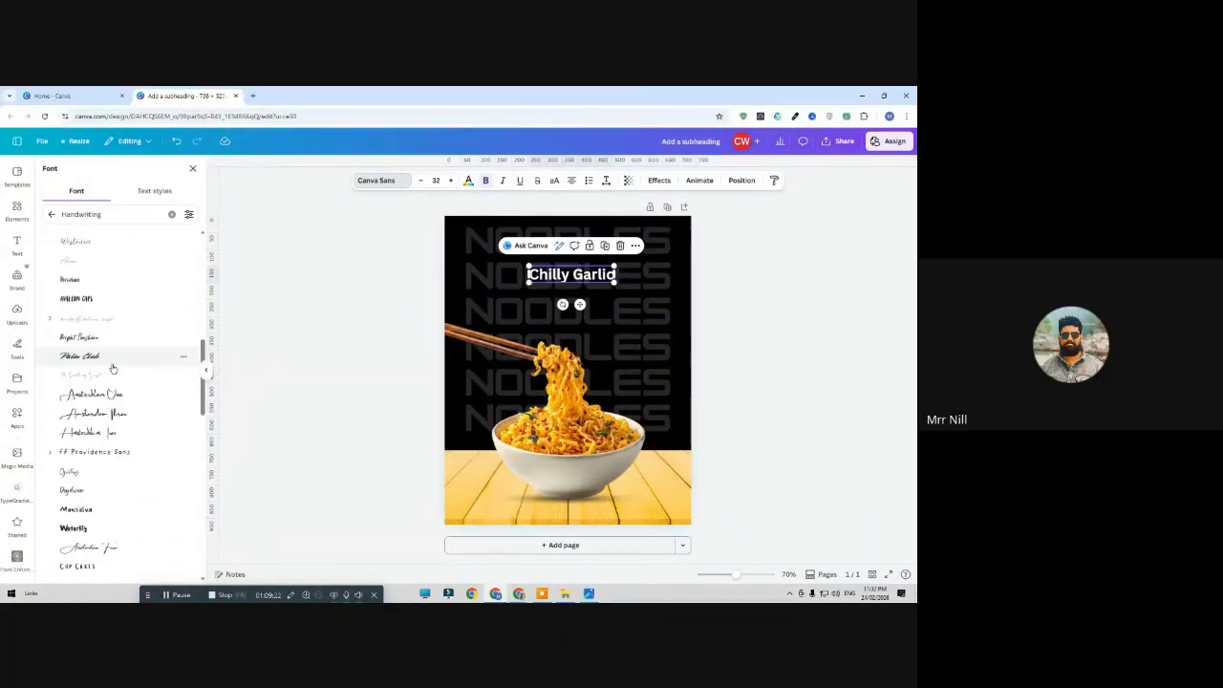
pyautogui.scroll(-5, 112, 368)
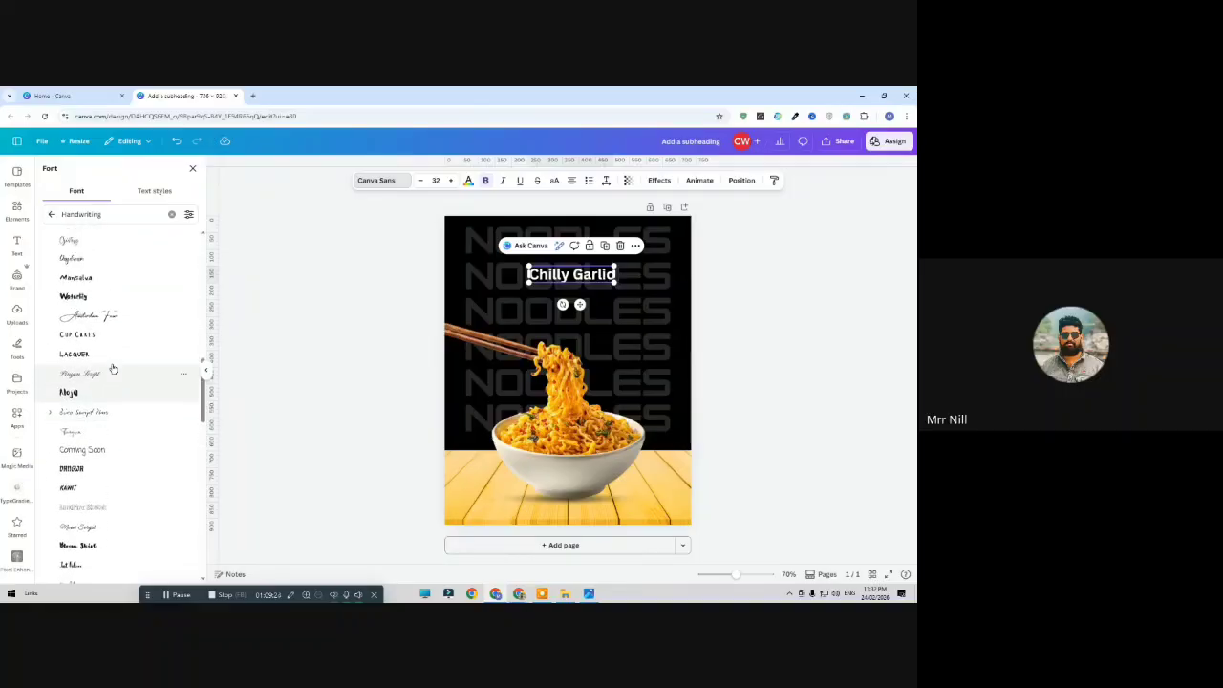
pyautogui.scroll(3, 112, 369)
pyautogui.click(119, 300)
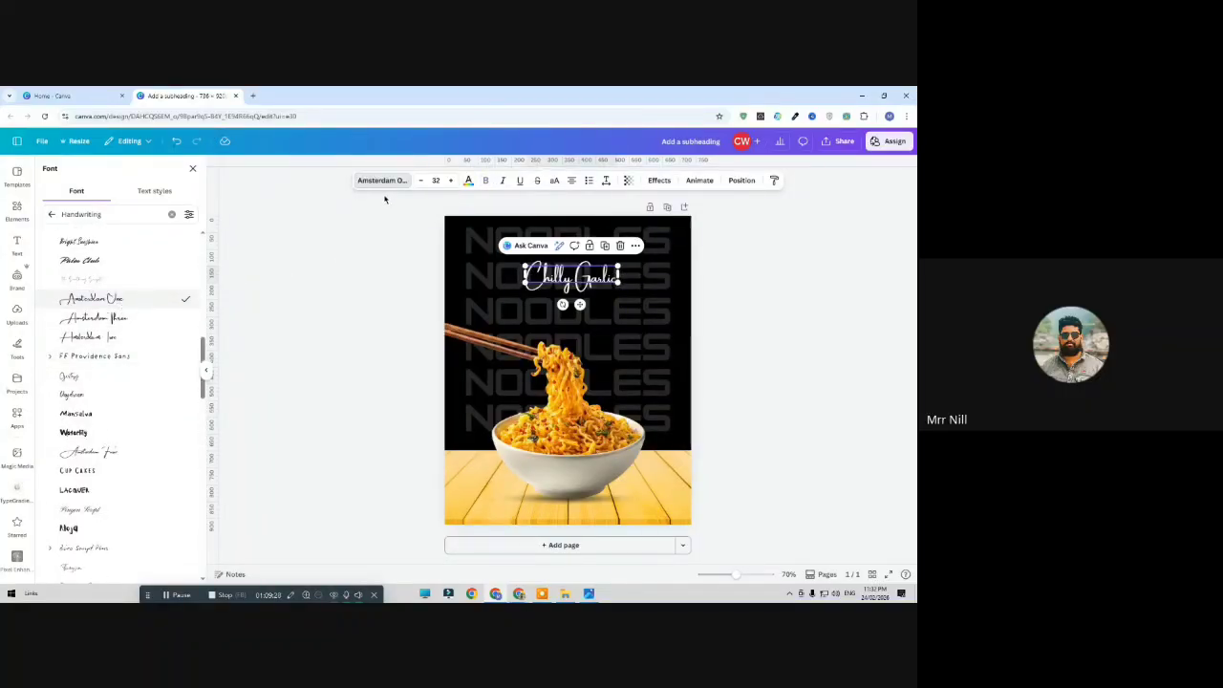
pyautogui.click(142, 341)
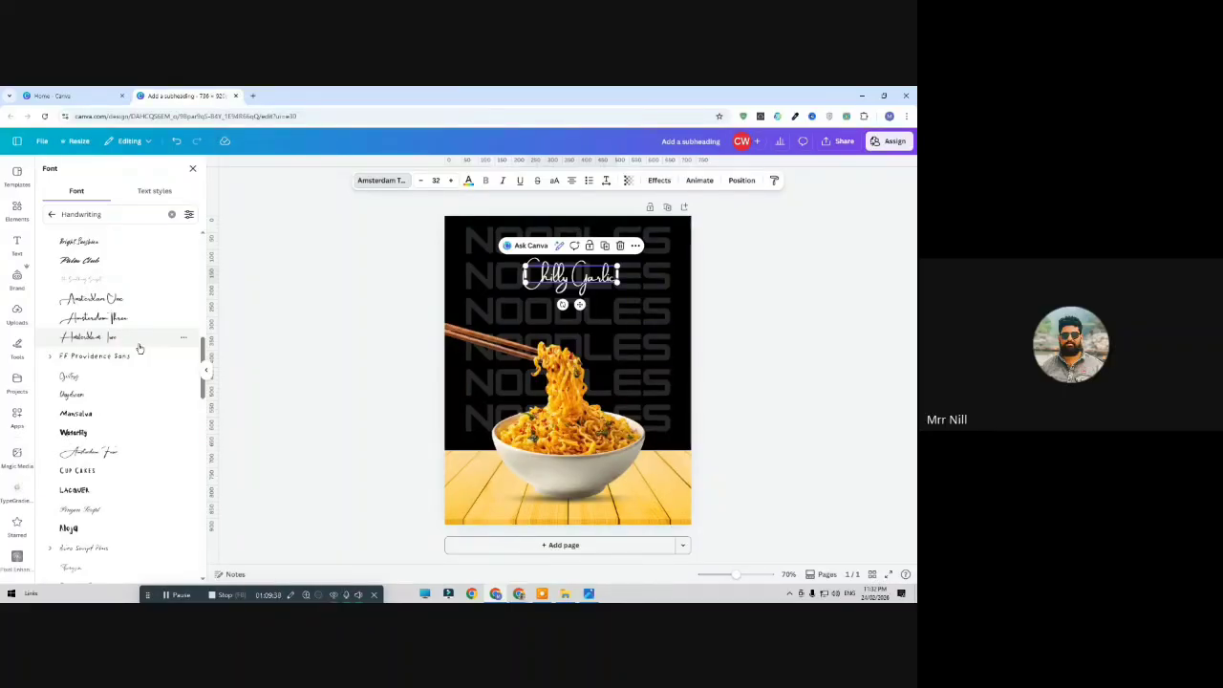
pyautogui.click(387, 184)
pyautogui.click(387, 184)
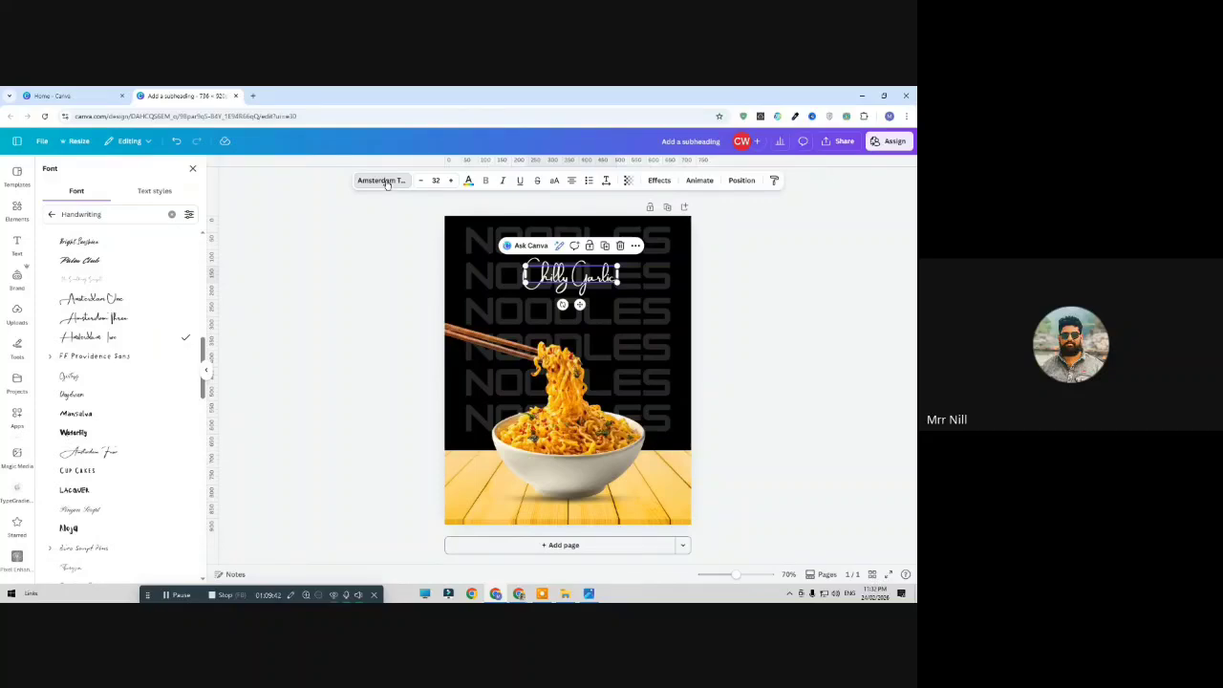
# Search the fonts for "amsterdam four" and apply Amsterdam Four to the Chilly Garlic text
pyautogui.doubleClick(96, 214)
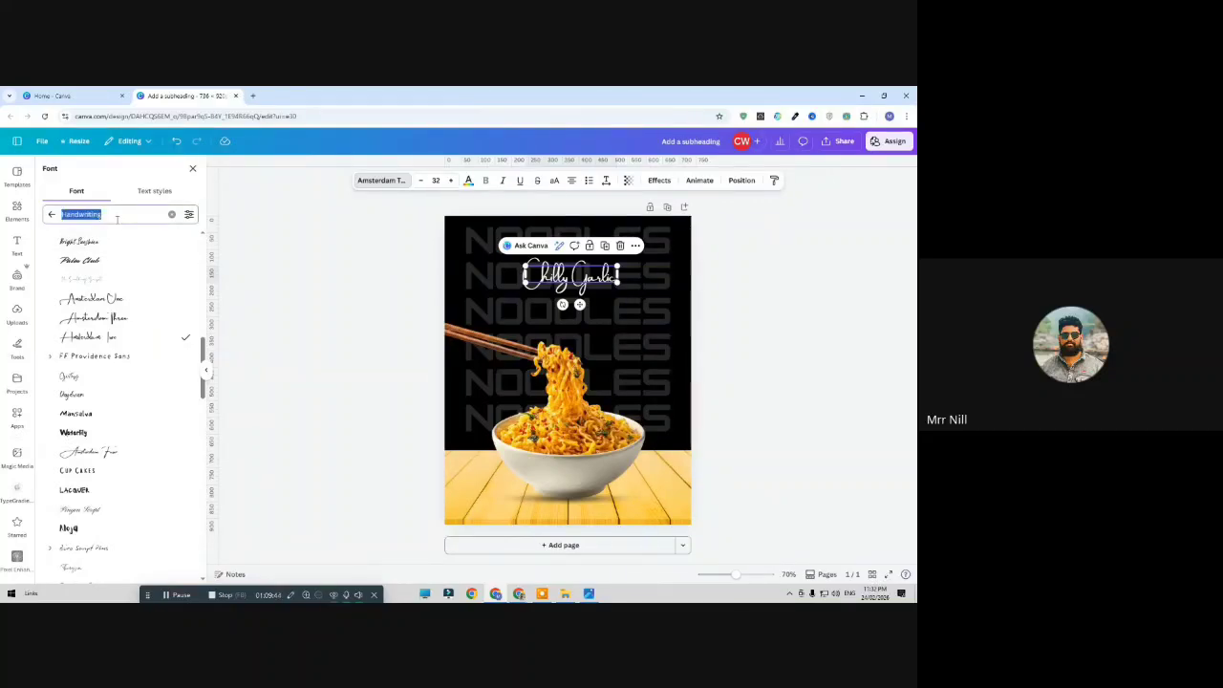
pyautogui.write('ams')
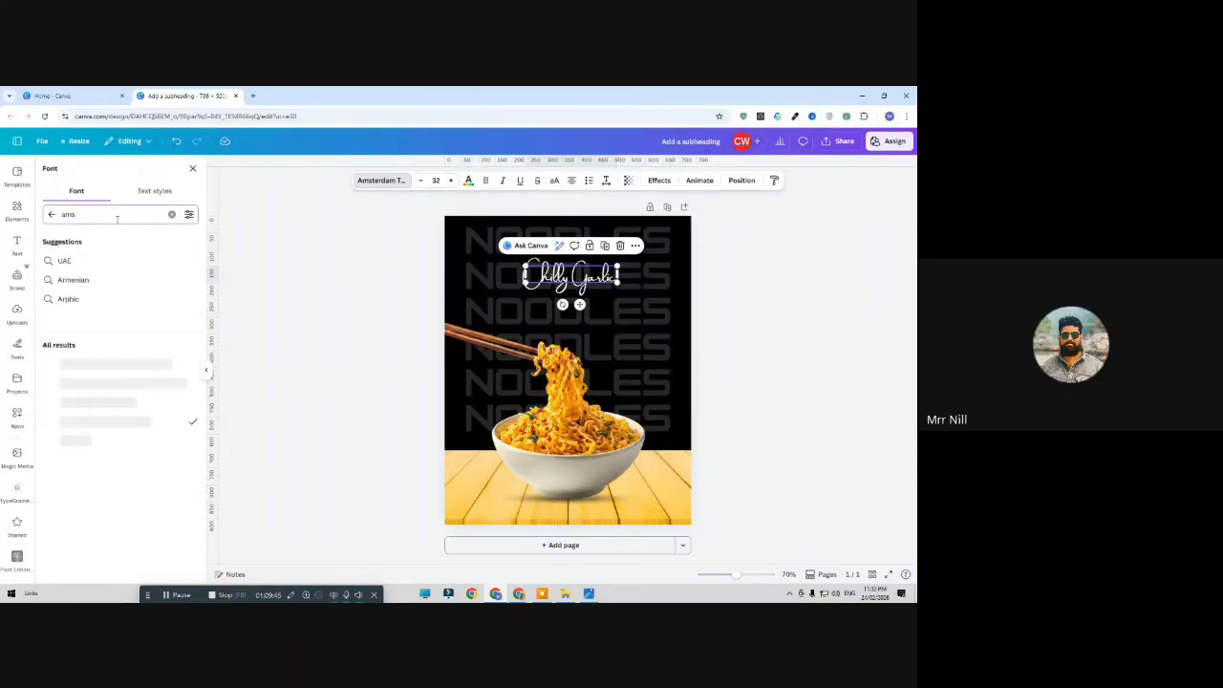
pyautogui.write('terdam four')
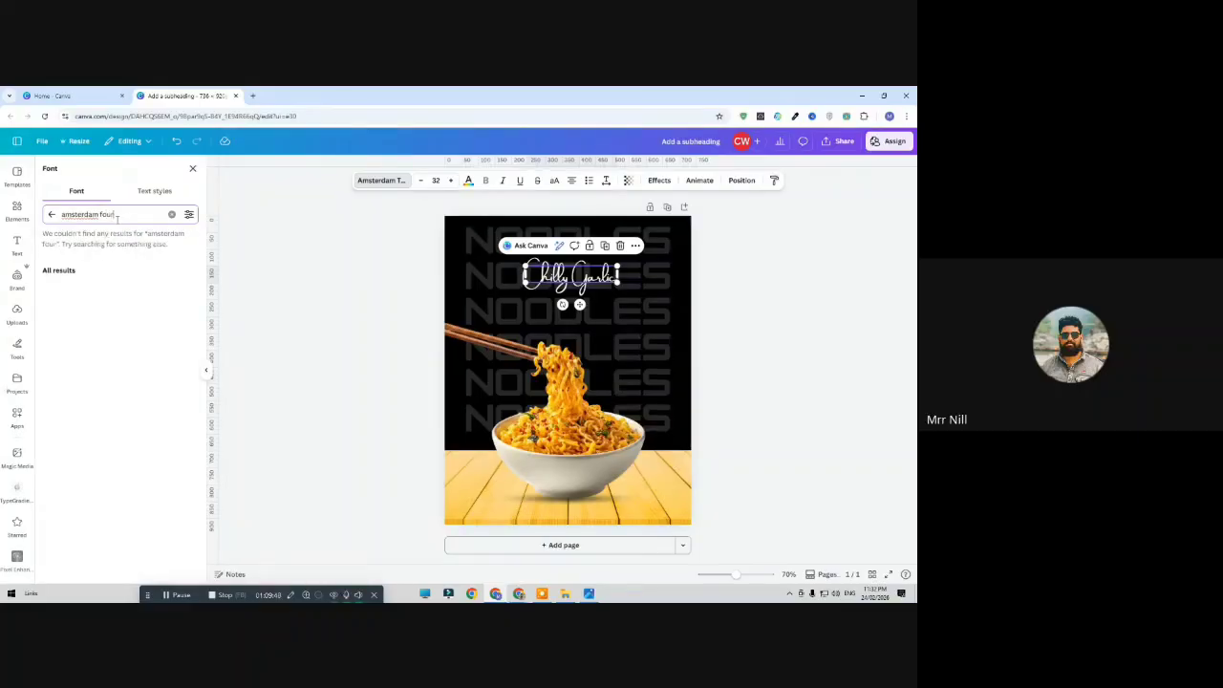
pyautogui.click(121, 261)
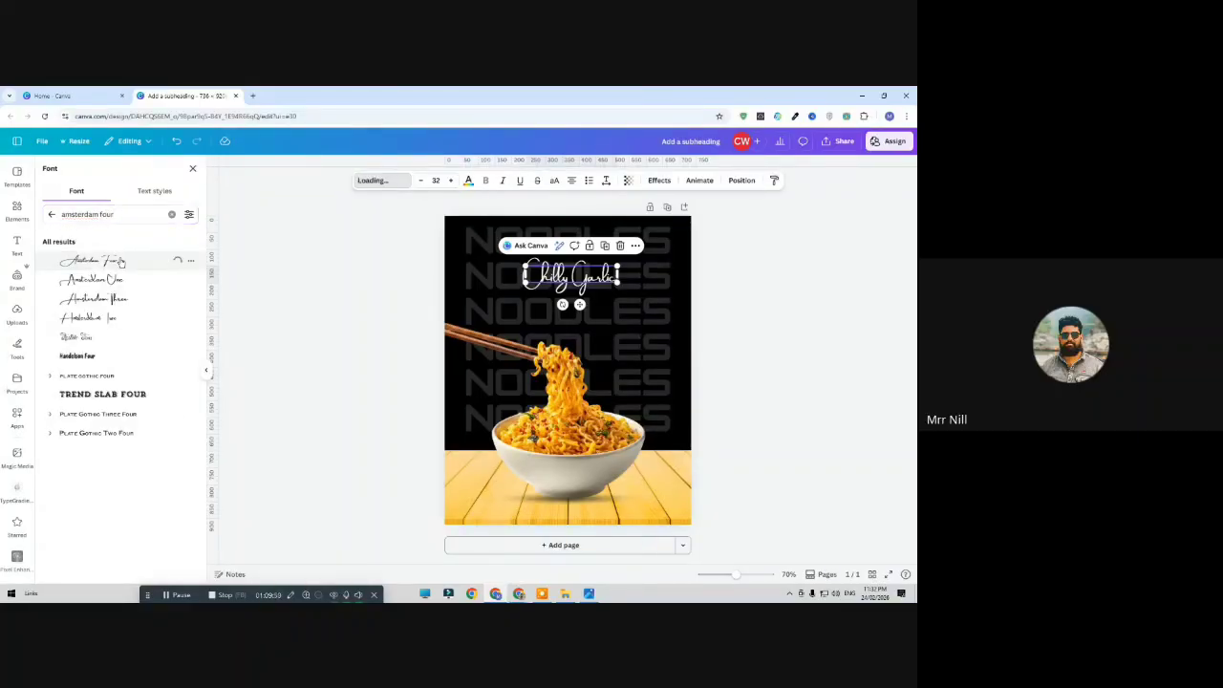
# Enlarge the Chilly Garlic text to size 43.2 and centre it horizontally near the poster's upper edge
pyautogui.moveTo(610, 281); pyautogui.dragTo(578, 255)
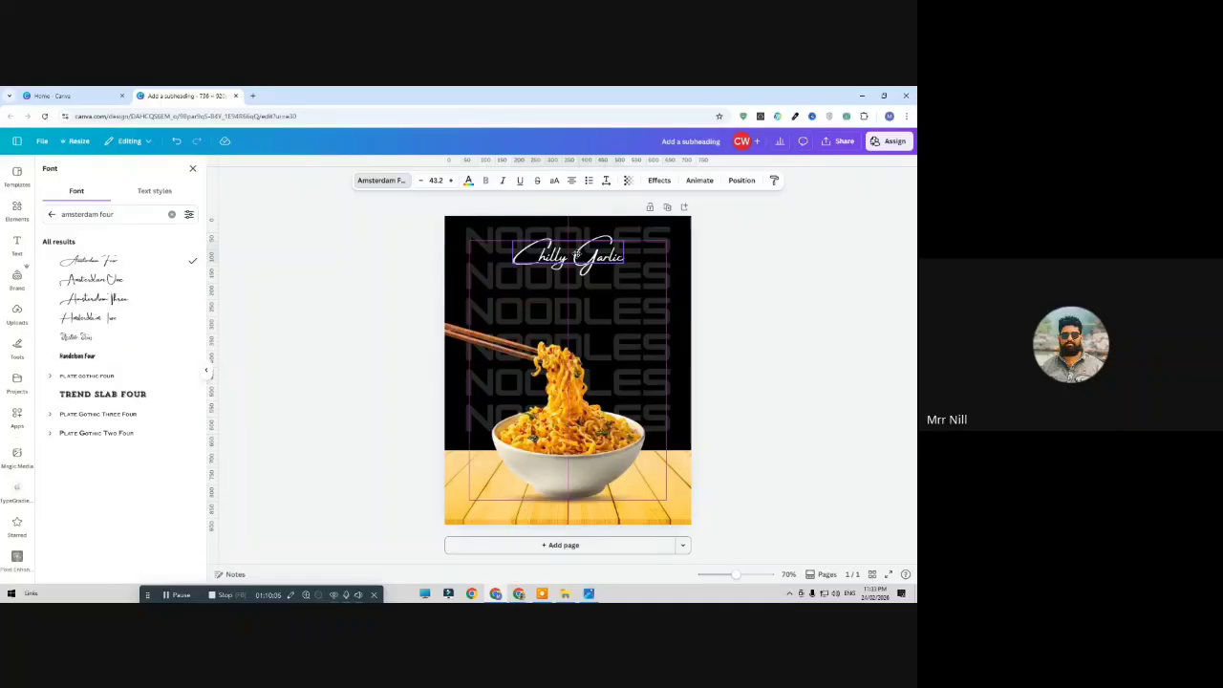
pyautogui.moveTo(574, 253); pyautogui.dragTo(576, 255)
pyautogui.click(347, 301)
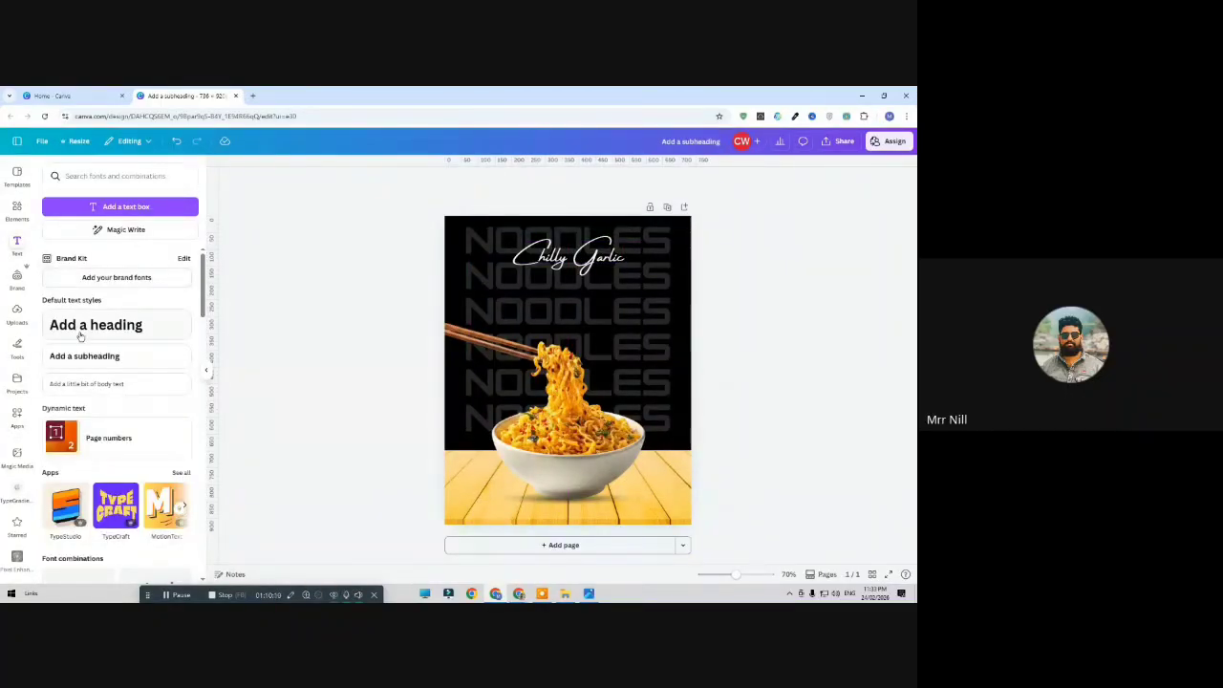
# Add a second subheading reading "noodles" and move it just below the Chilly Garlic text
pyautogui.click(84, 355)
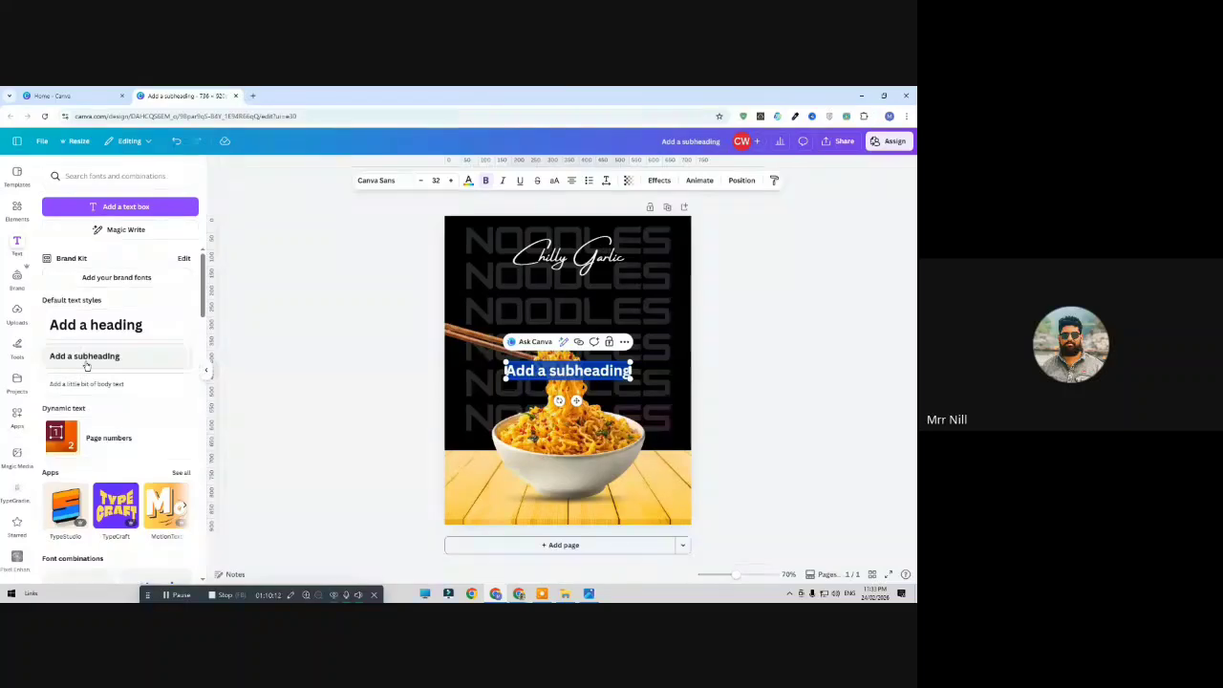
pyautogui.write('noodles')
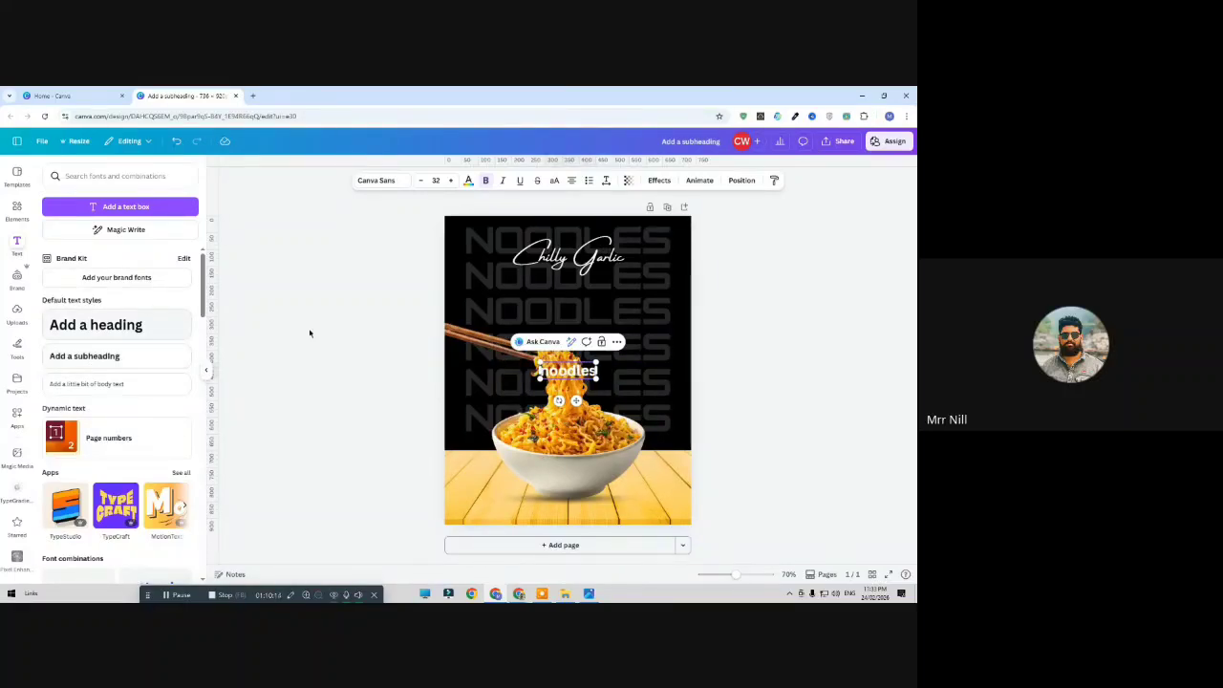
pyautogui.click(388, 316)
pyautogui.moveTo(566, 353); pyautogui.dragTo(554, 278)
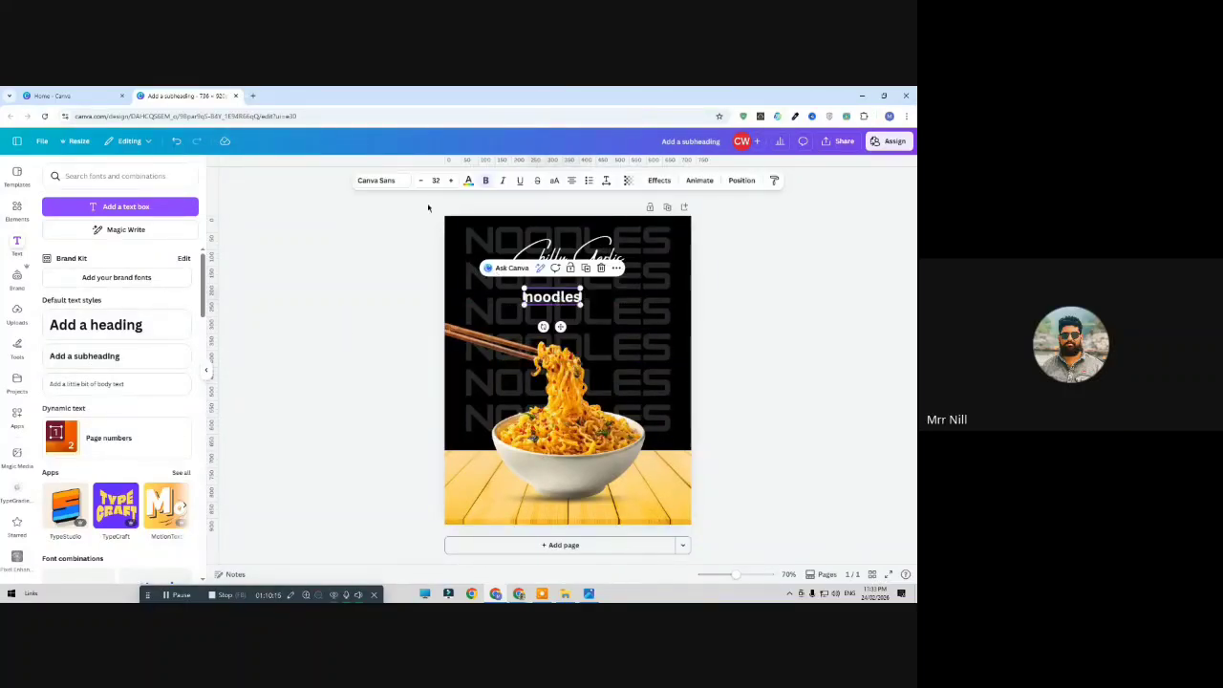
# Search the fonts for "norwester" and apply Norwester to the noodles text below Chilly Garlic
pyautogui.click(375, 180)
pyautogui.moveTo(116, 214); pyautogui.dragTo(41, 219)
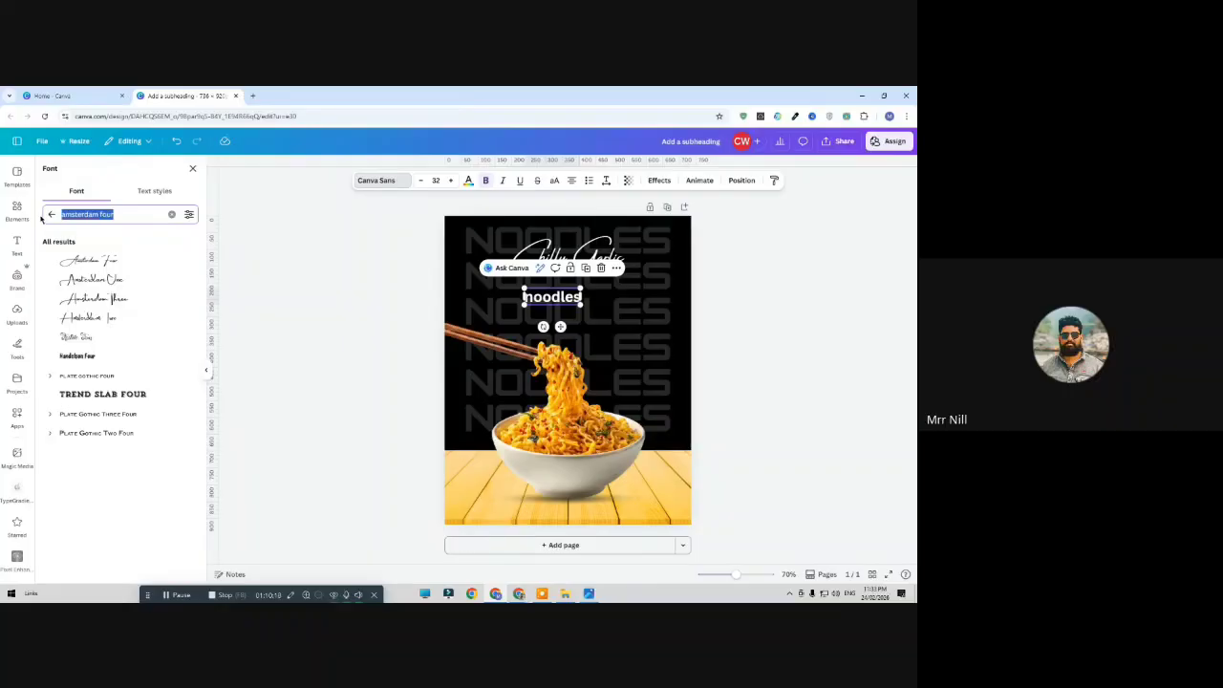
pyautogui.write('nor')
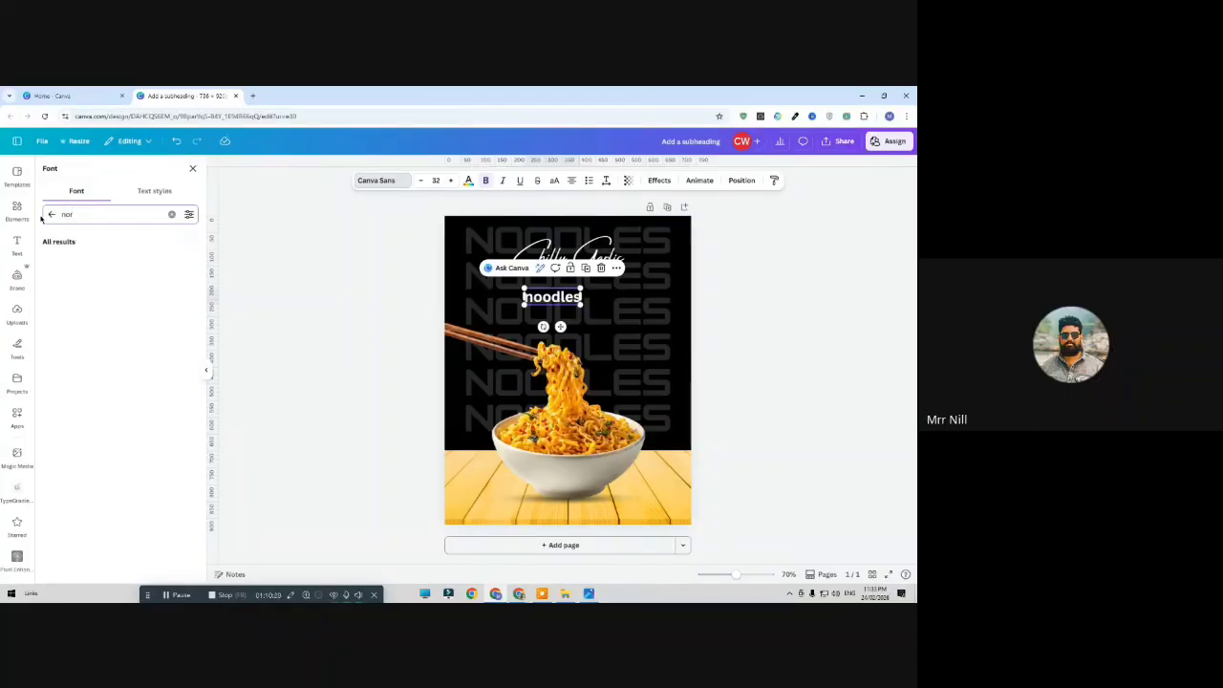
pyautogui.write('wester')
pyautogui.click(85, 266)
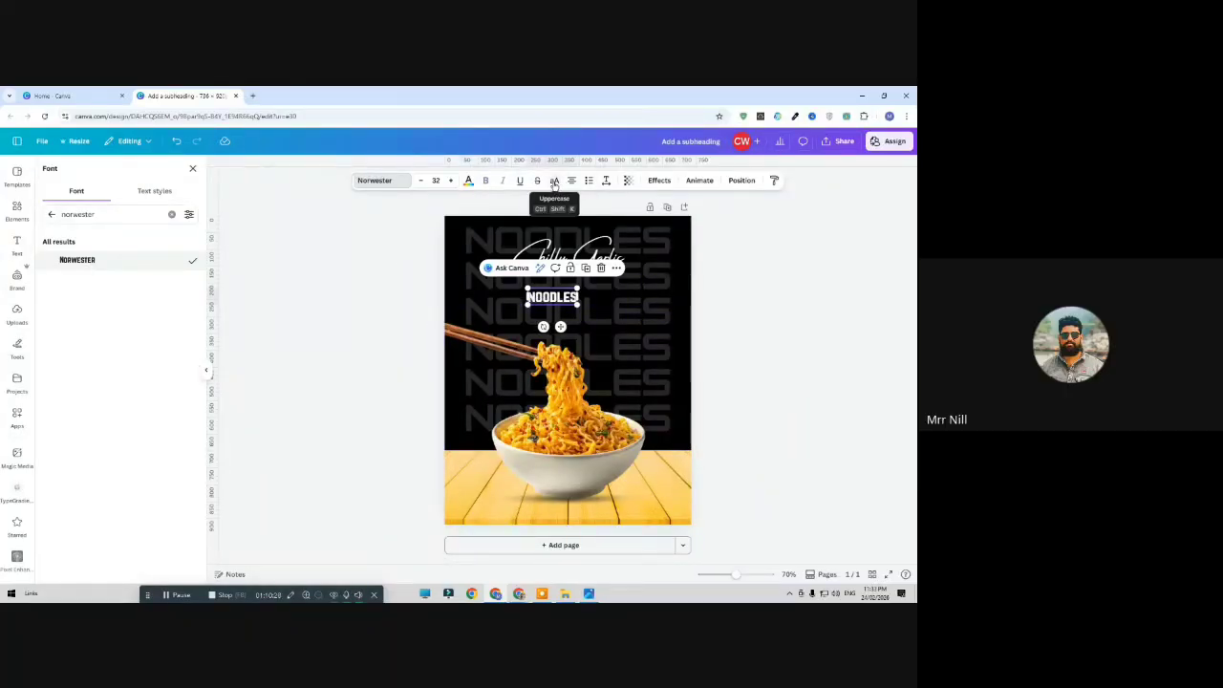
pyautogui.click(554, 183)
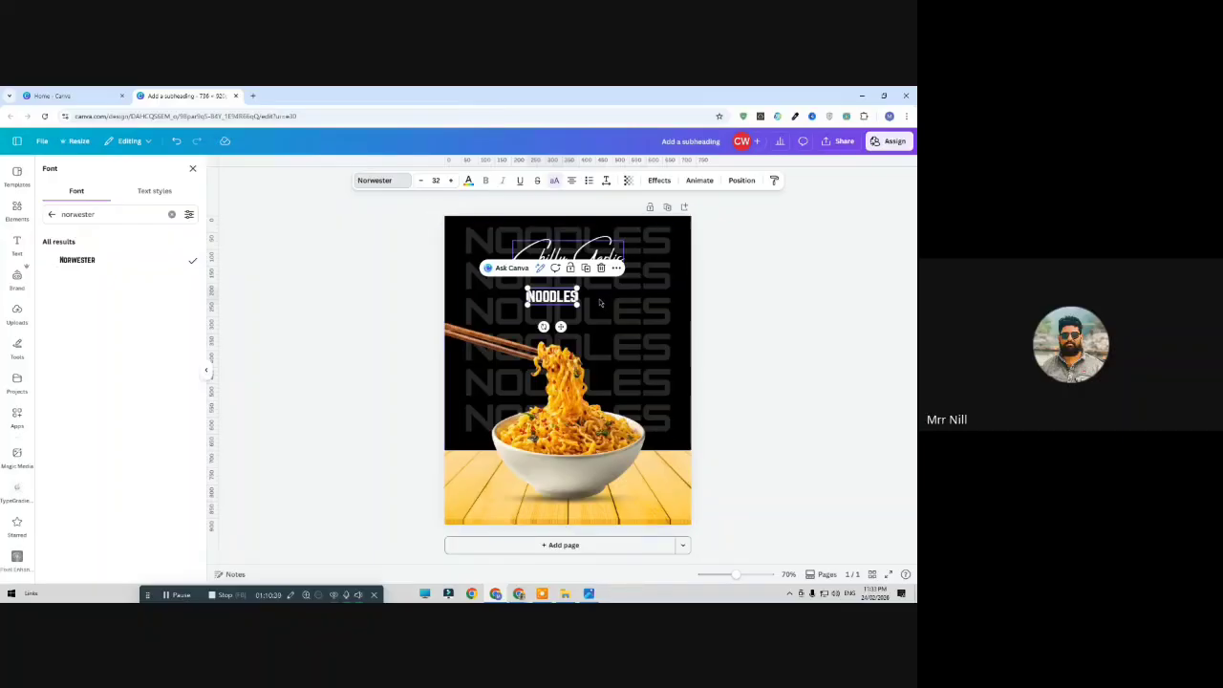
pyautogui.moveTo(577, 304); pyautogui.dragTo(661, 335)
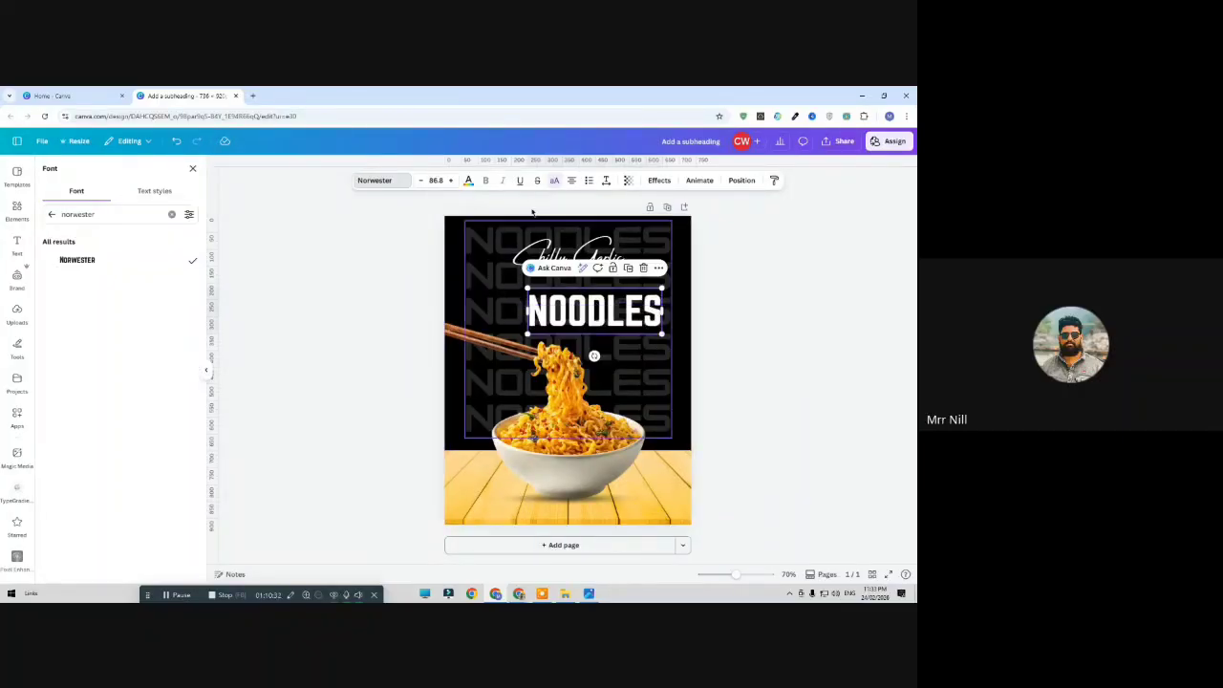
pyautogui.click(176, 141)
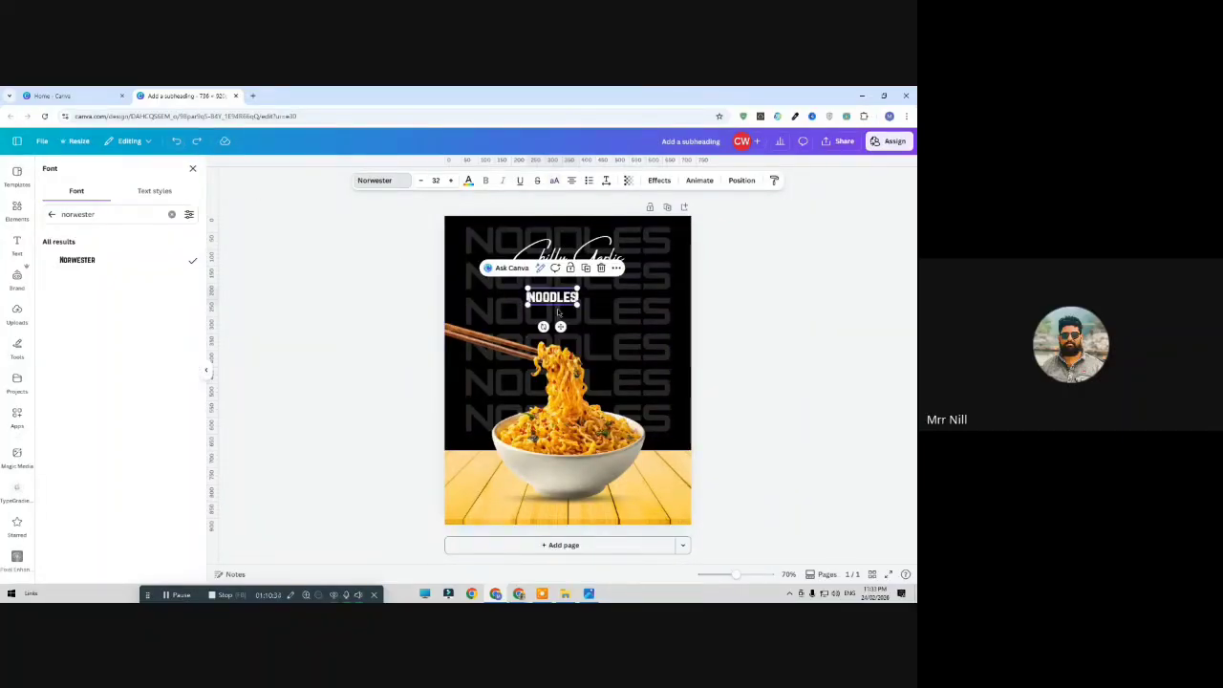
# Enlarge the Norwester noodles text to size 118 and move it back inside the poster
pyautogui.moveTo(578, 304); pyautogui.dragTo(708, 350)
pyautogui.press('Escape')
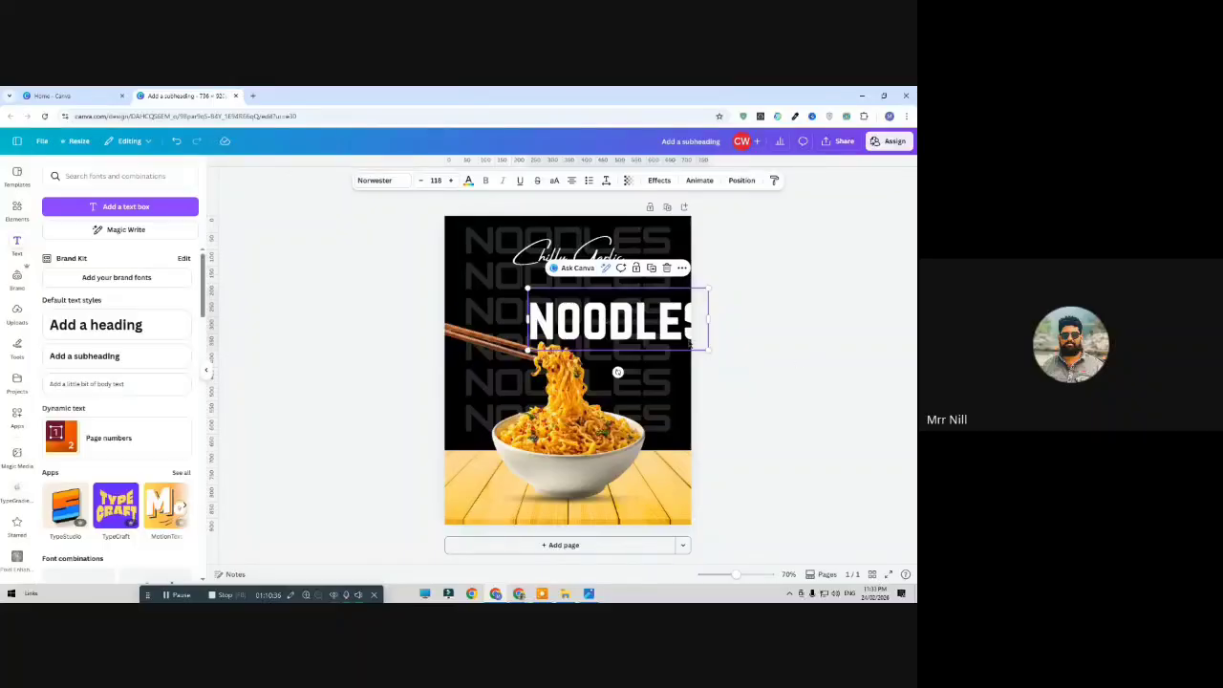
pyautogui.press('Escape')
pyautogui.moveTo(593, 328); pyautogui.dragTo(554, 318)
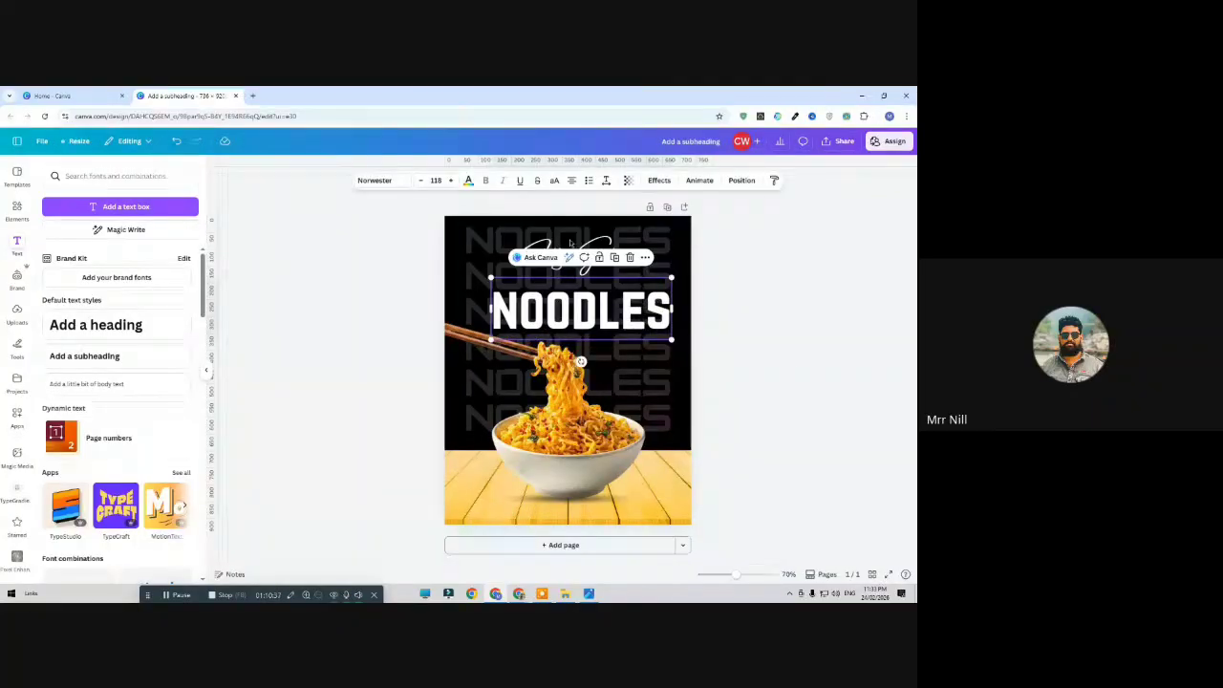
# Make the large noodles title uppercase and centre it directly beneath the Chilly Garlic text
pyautogui.click(554, 182)
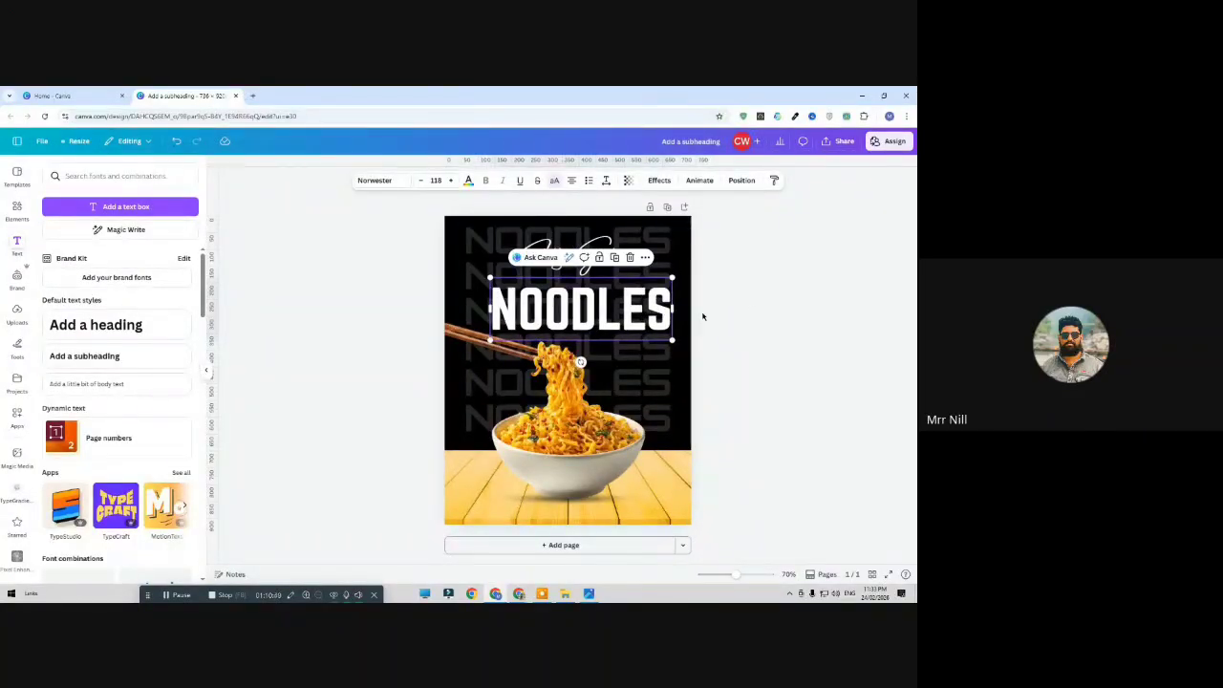
pyautogui.click(765, 325)
pyautogui.moveTo(630, 317); pyautogui.dragTo(617, 302)
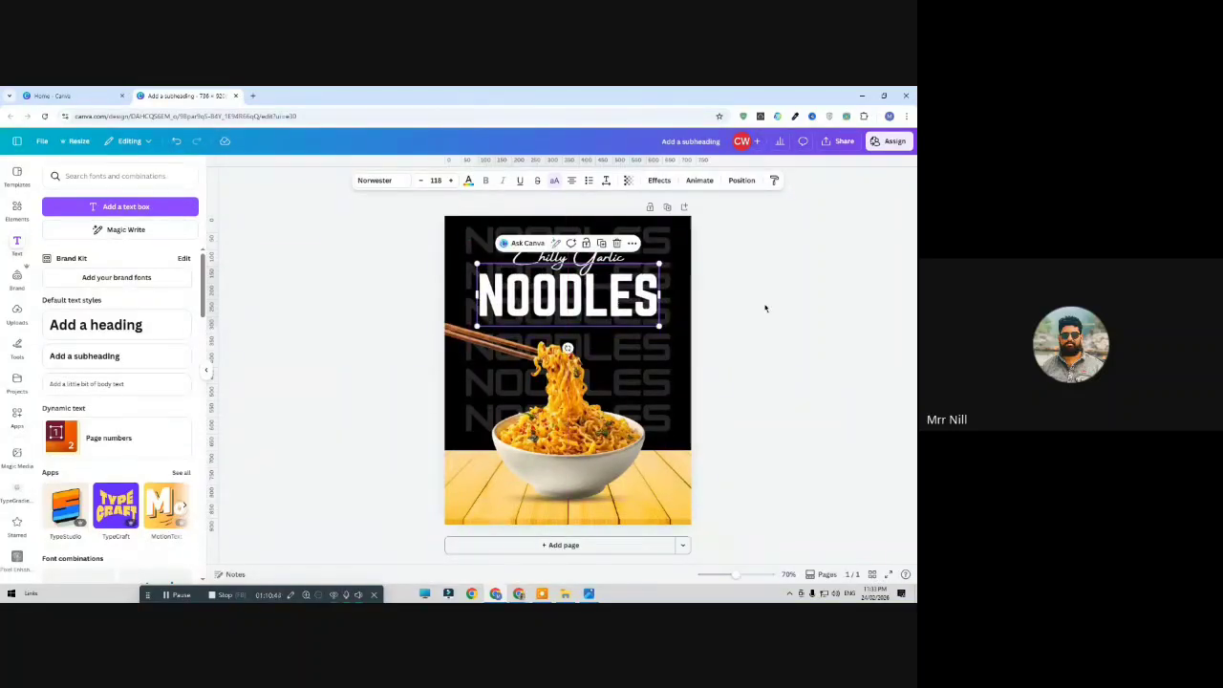
pyautogui.click(768, 306)
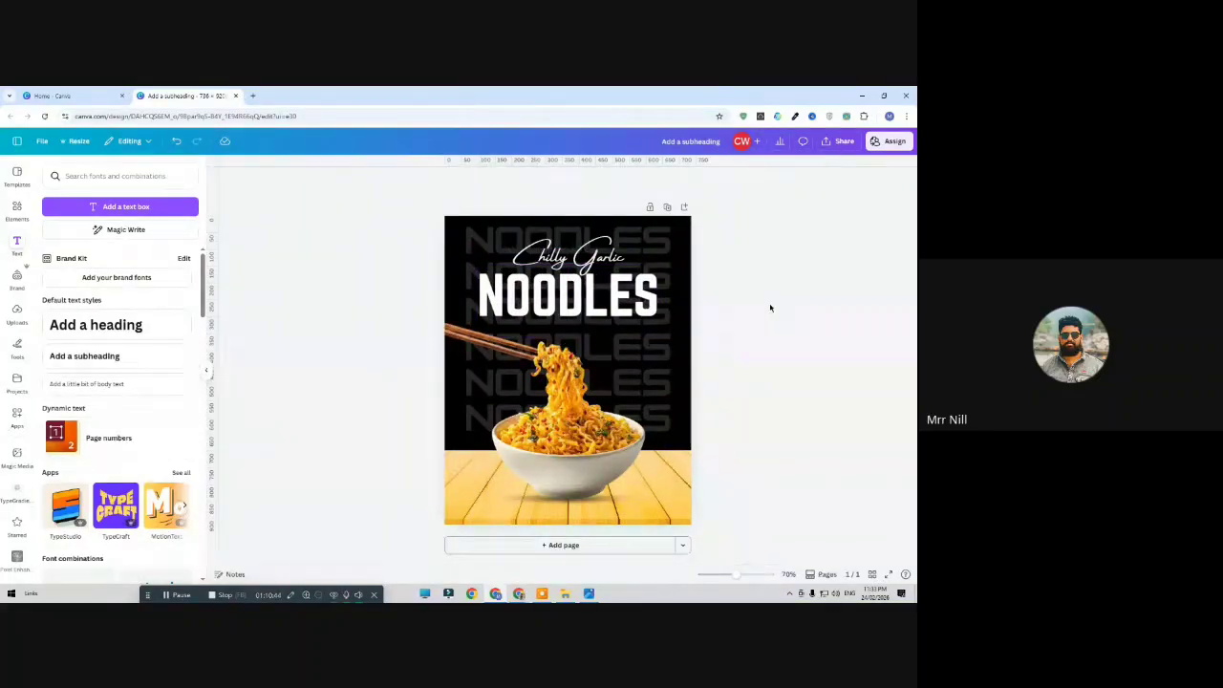
pyautogui.click(582, 308)
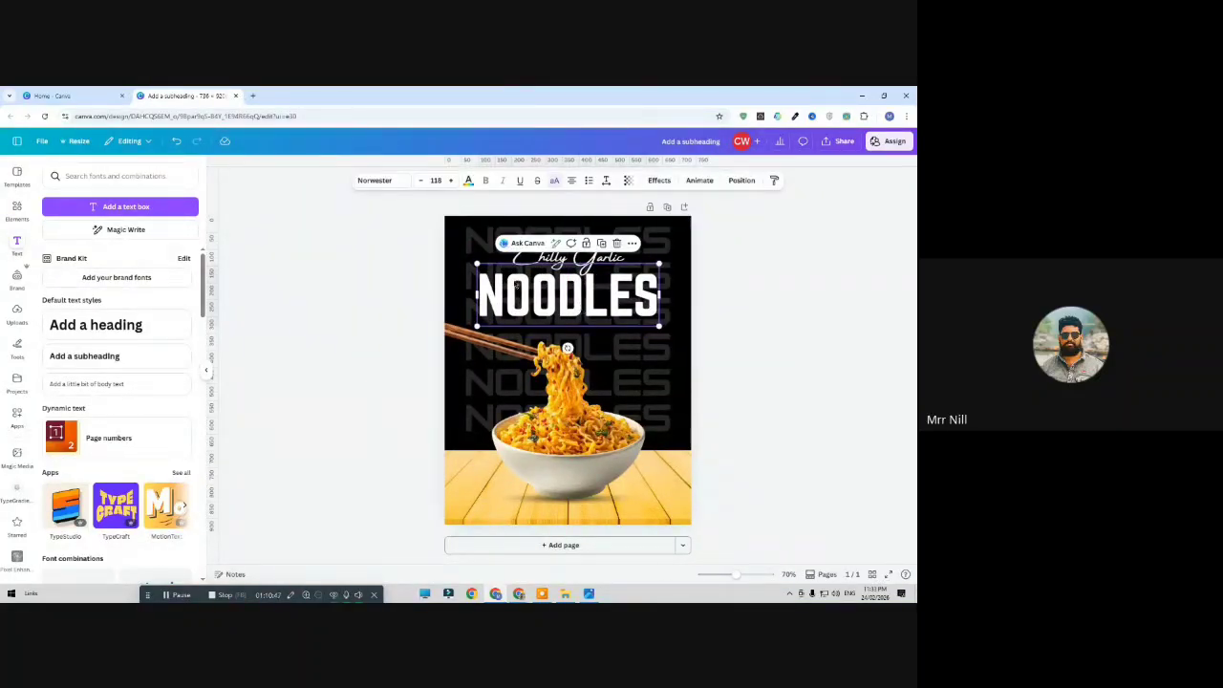
pyautogui.click(468, 180)
pyautogui.press('Escape')
pyautogui.click(331, 328)
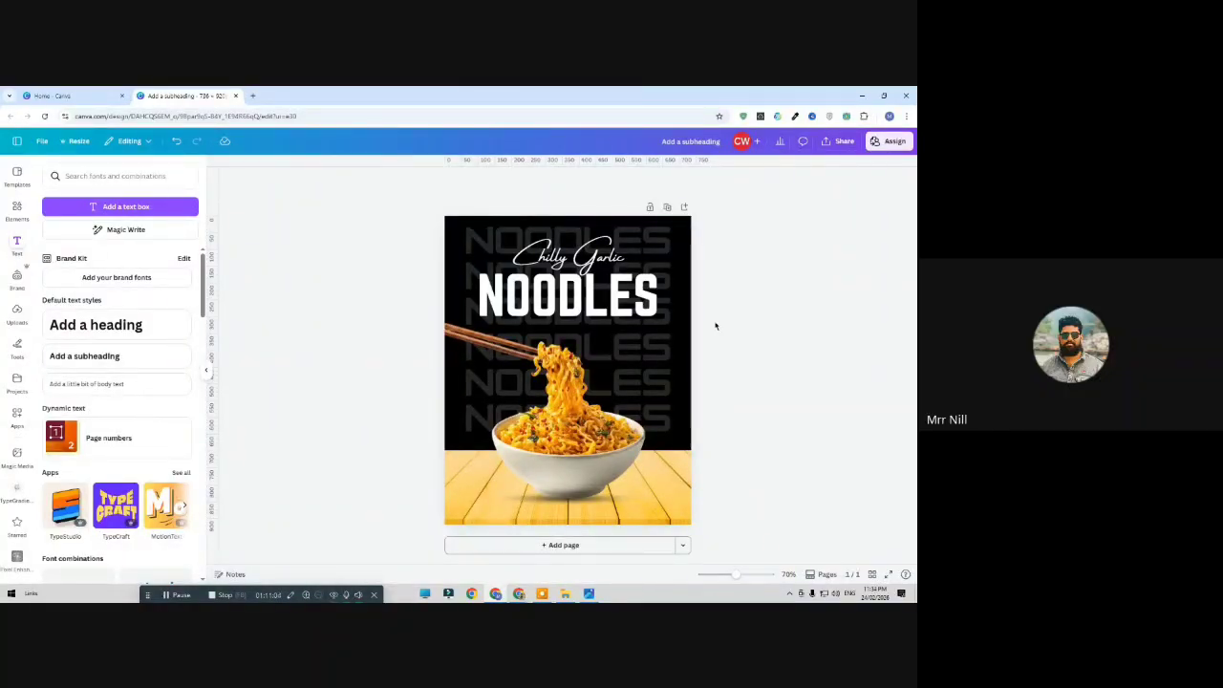
# Examine the fonts of the Chilly Garlic text, the large NOODLES title and the faded background NOODLES group
pyautogui.click(570, 256)
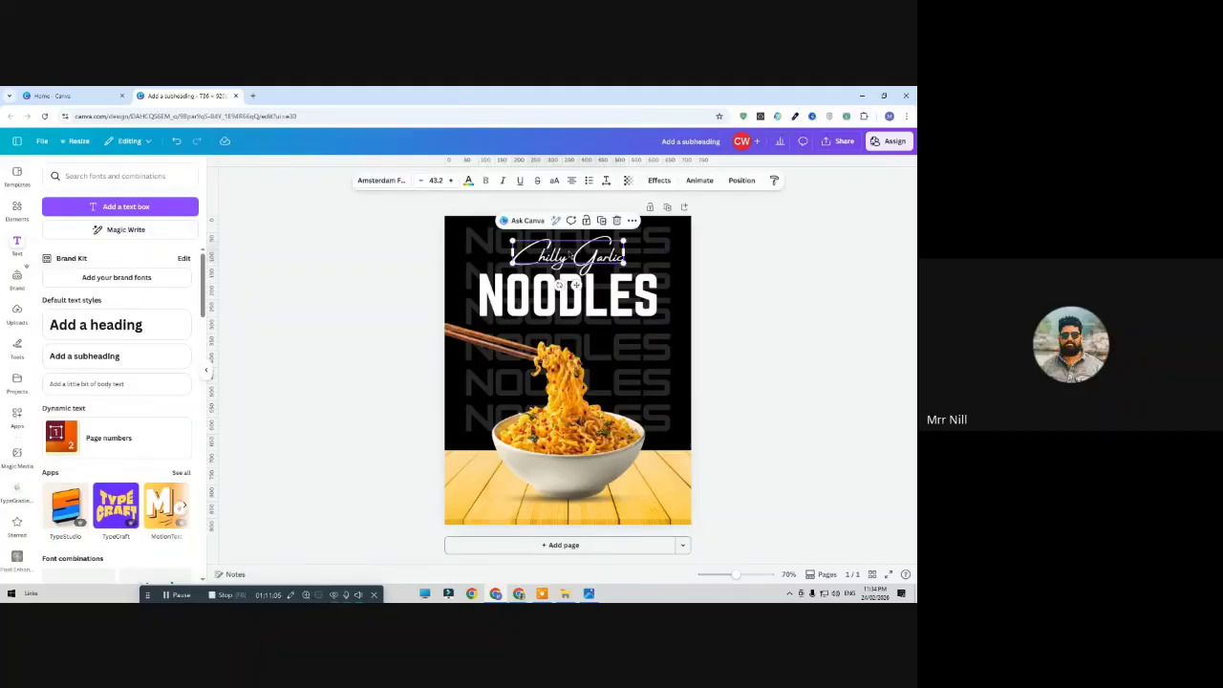
pyautogui.click(547, 298)
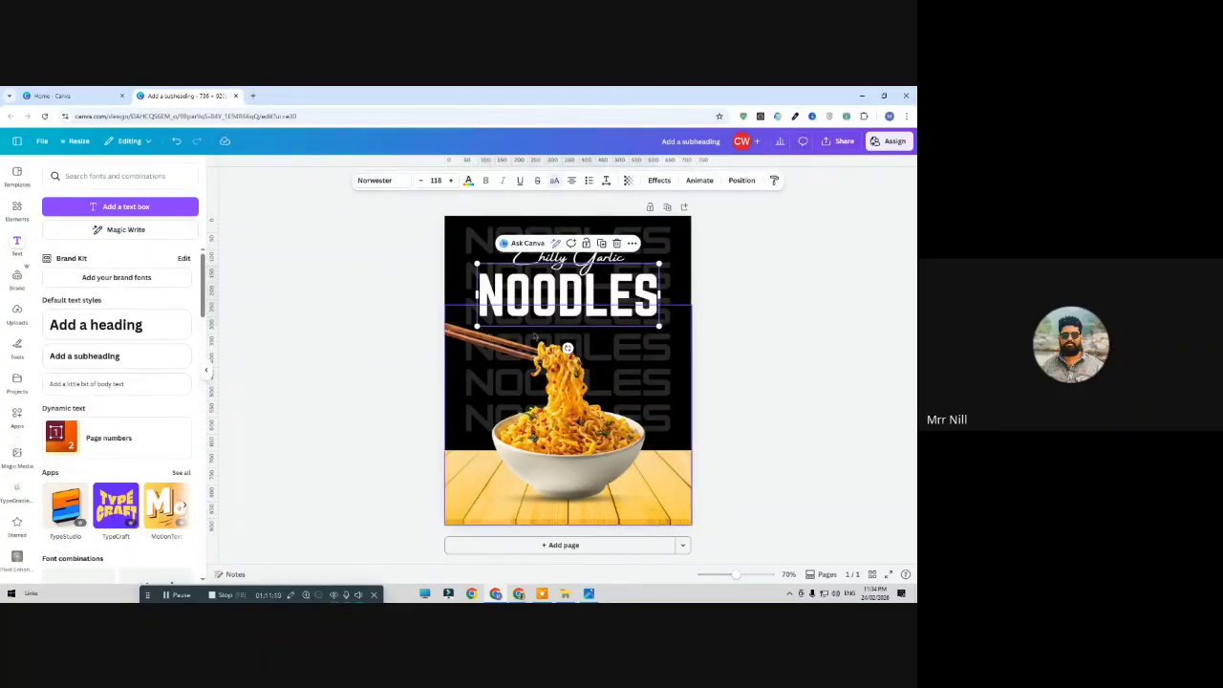
pyautogui.click(334, 316)
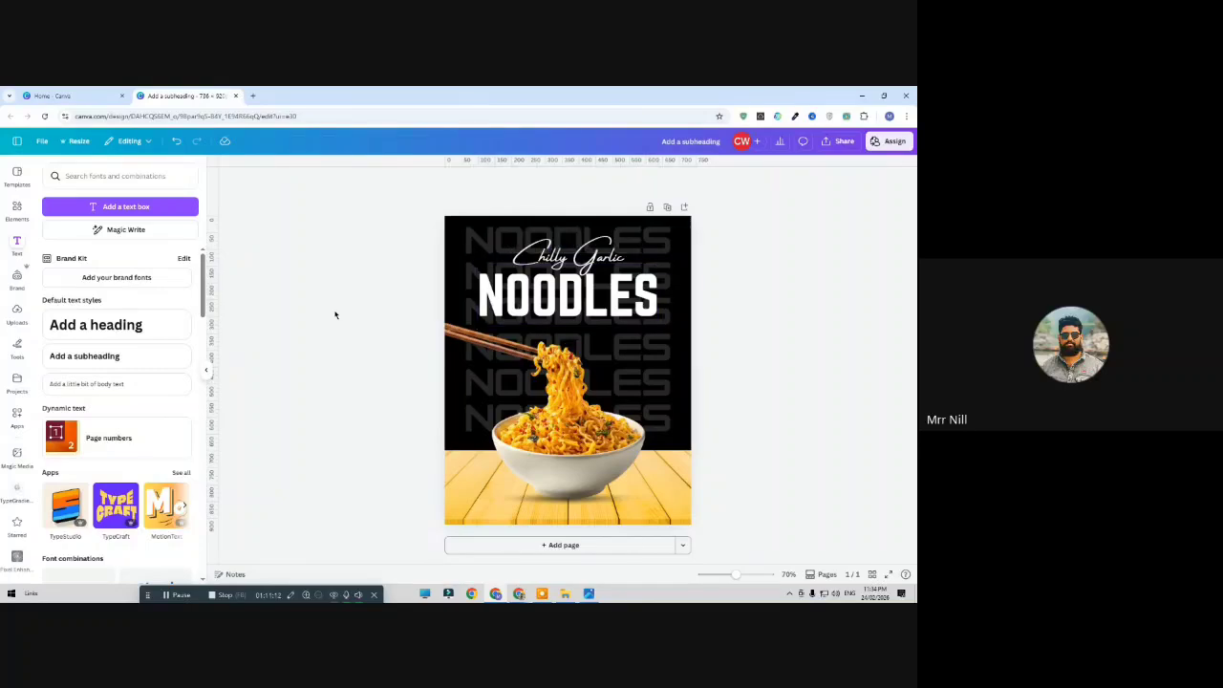
pyautogui.click(659, 249)
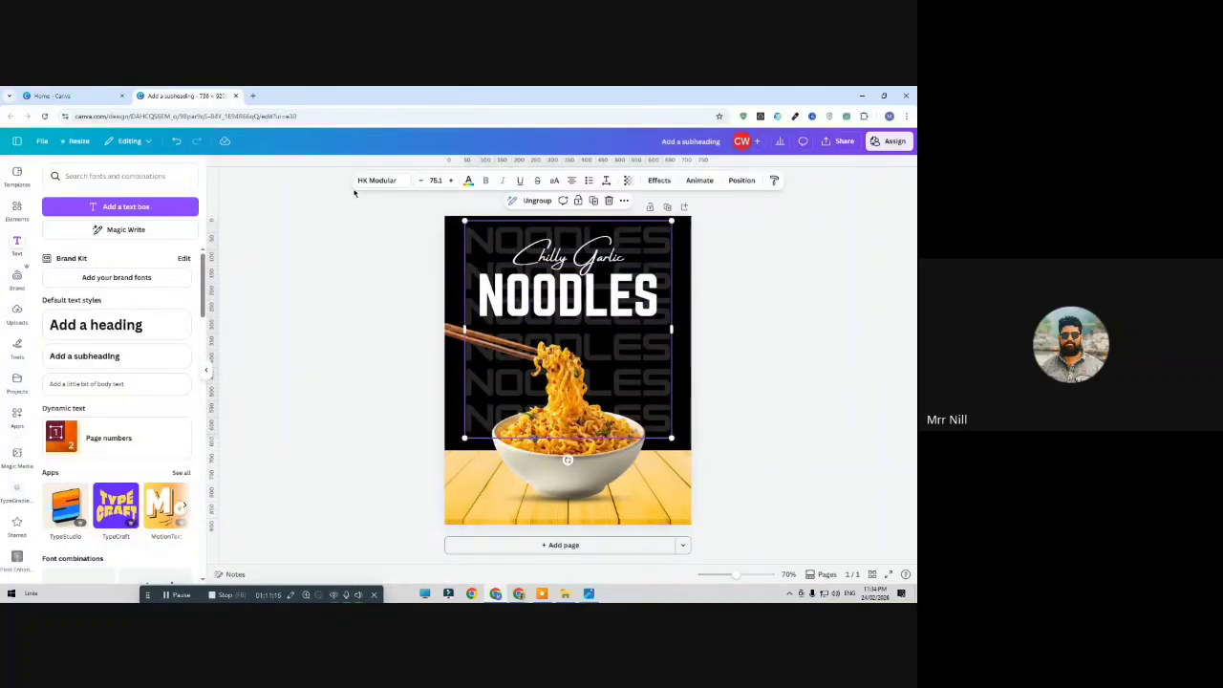
pyautogui.click(363, 239)
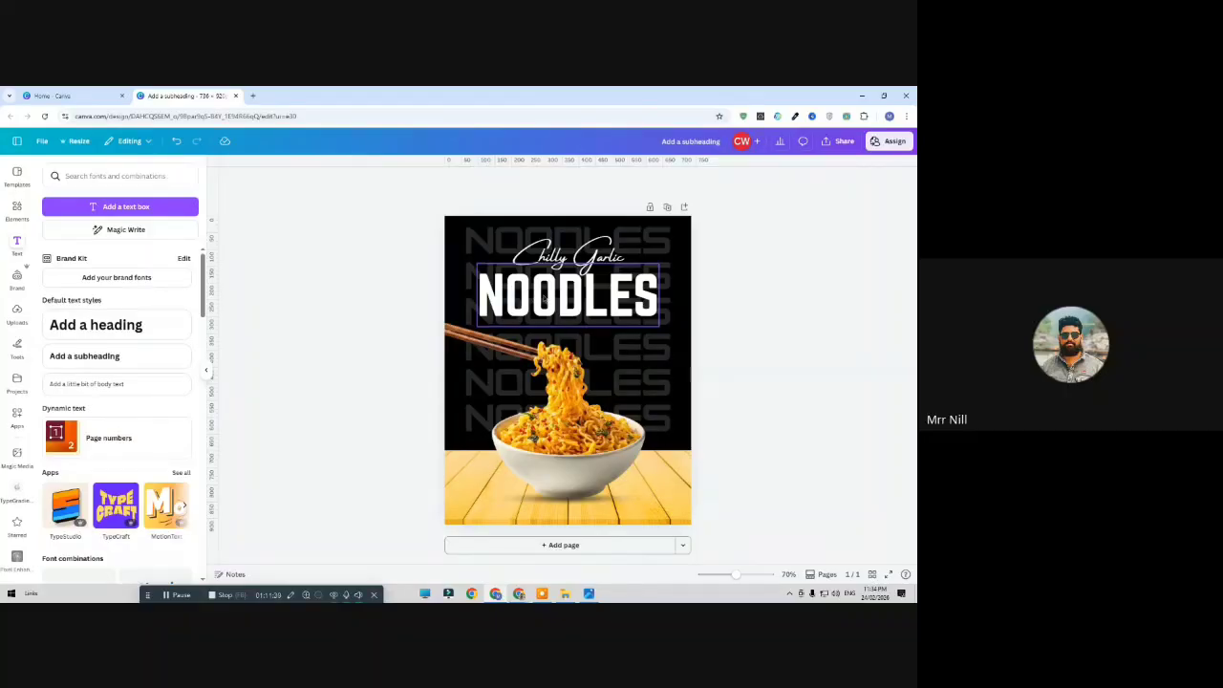
# Colour the large NOODLES title orange, adjusting it to the custom solid colour #FF6200
pyautogui.click(544, 299)
pyautogui.click(469, 181)
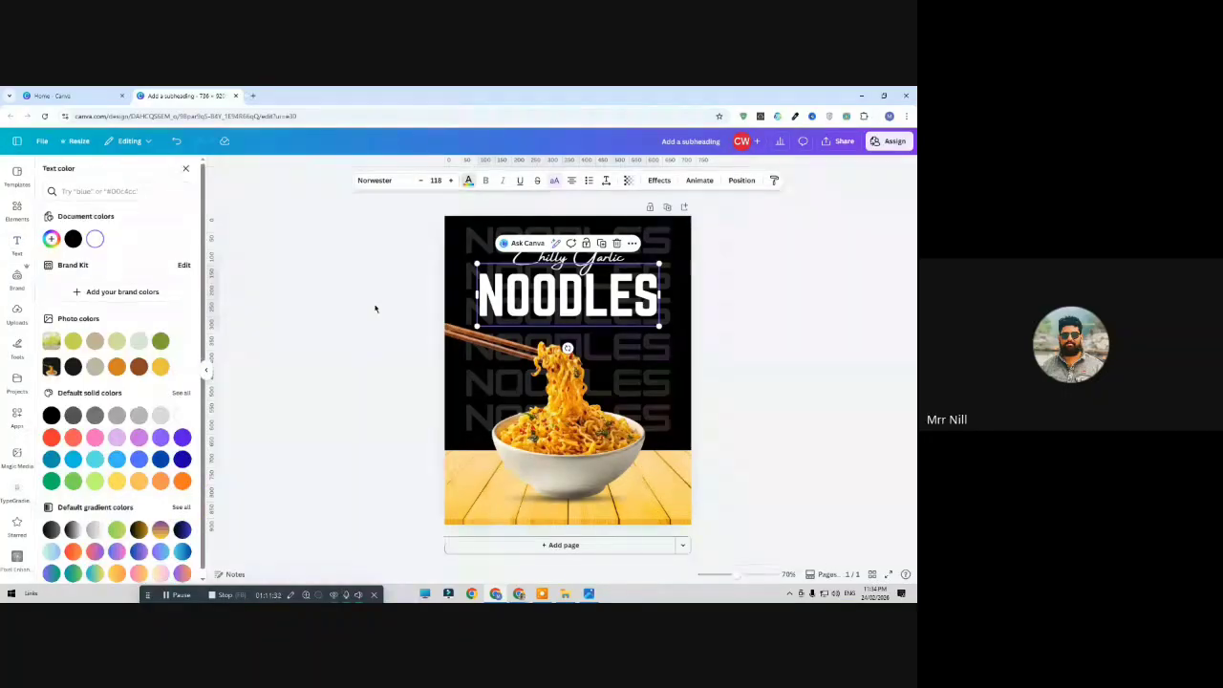
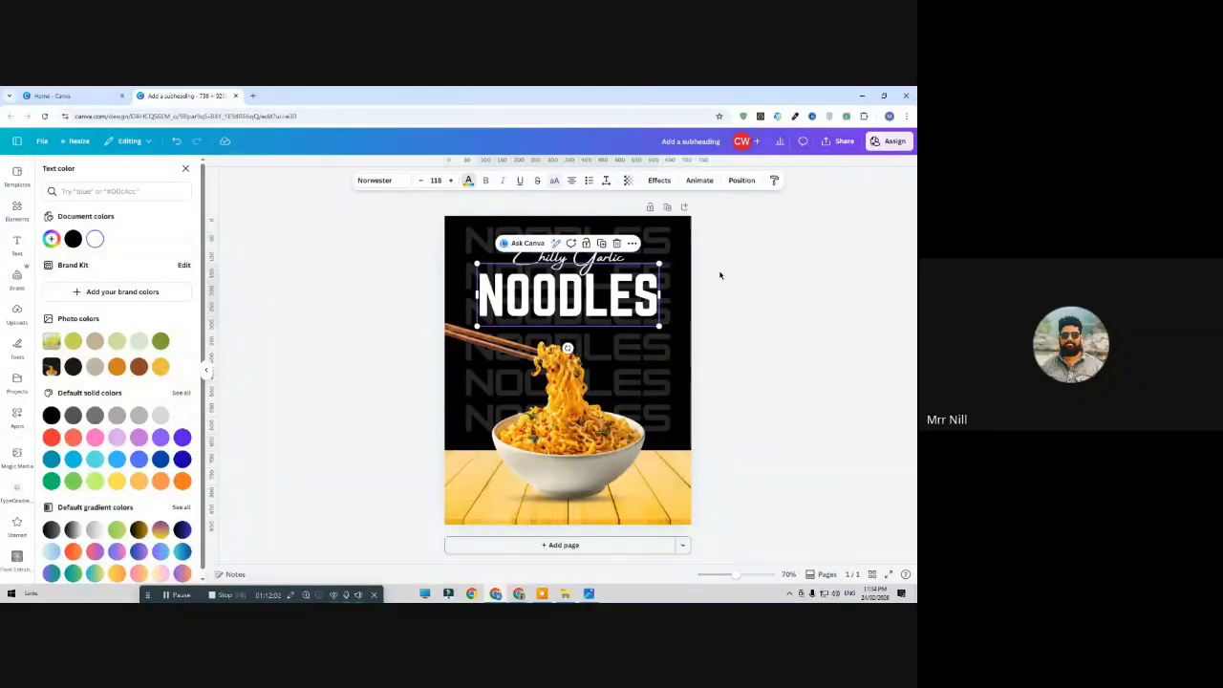
pyautogui.scroll(-1, 153, 487)
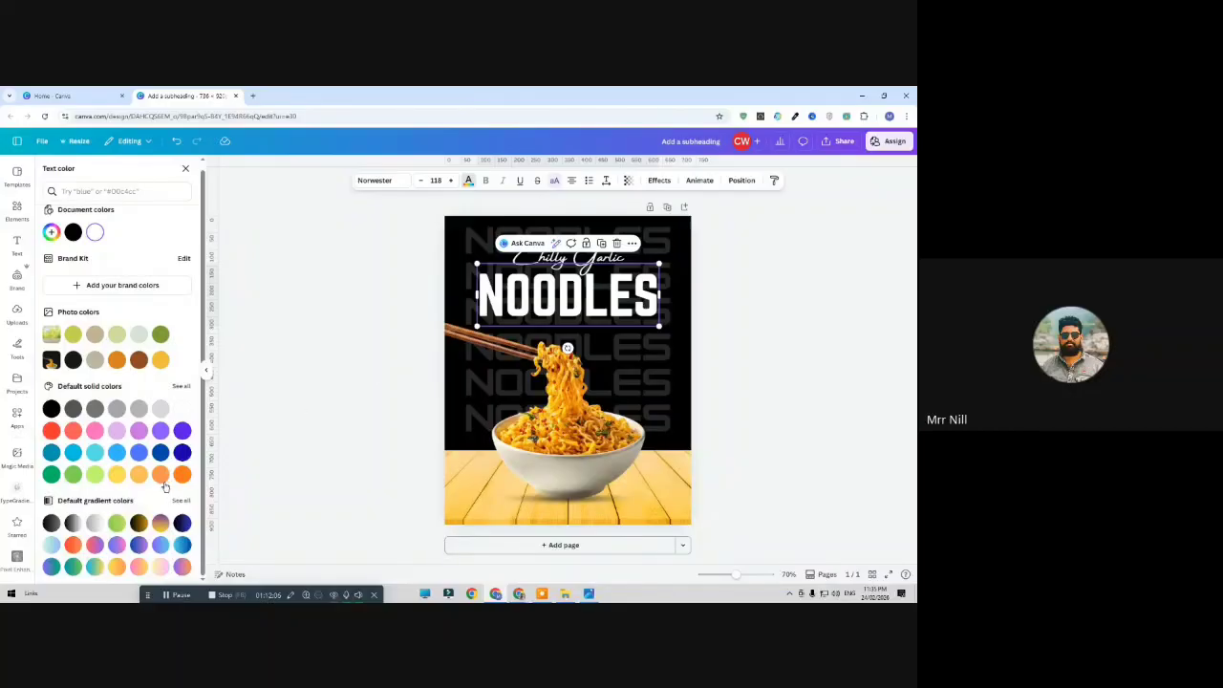
pyautogui.click(182, 474)
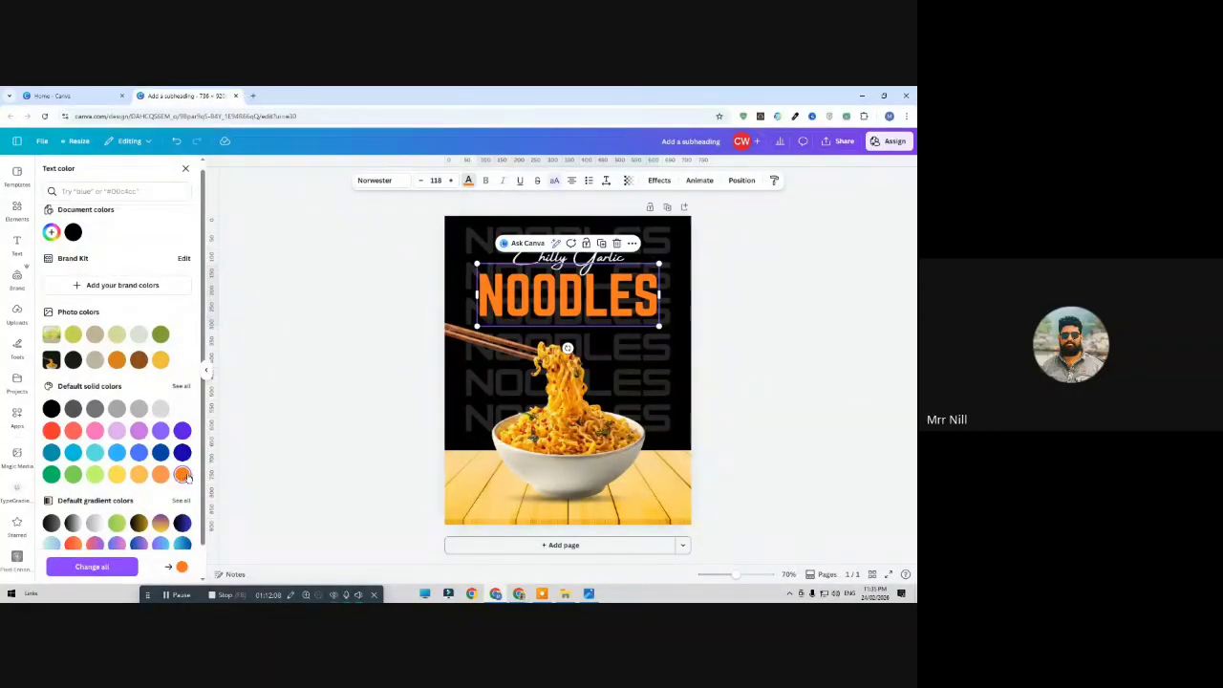
pyautogui.click(50, 233)
pyautogui.moveTo(172, 285)
pyautogui.mouseDown()
pyautogui.moveTo(86, 316)
pyautogui.moveTo(115, 319)
pyautogui.moveTo(96, 290)
pyautogui.moveTo(185, 277)
pyautogui.mouseUp()
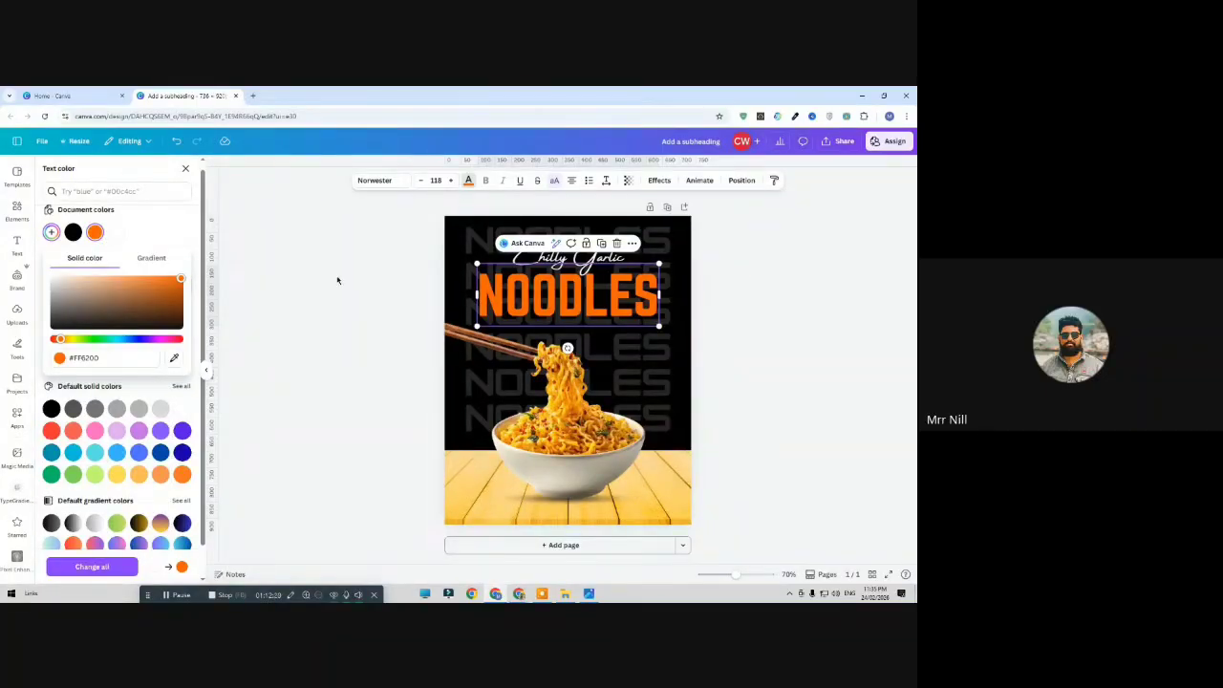
pyautogui.press('Escape')
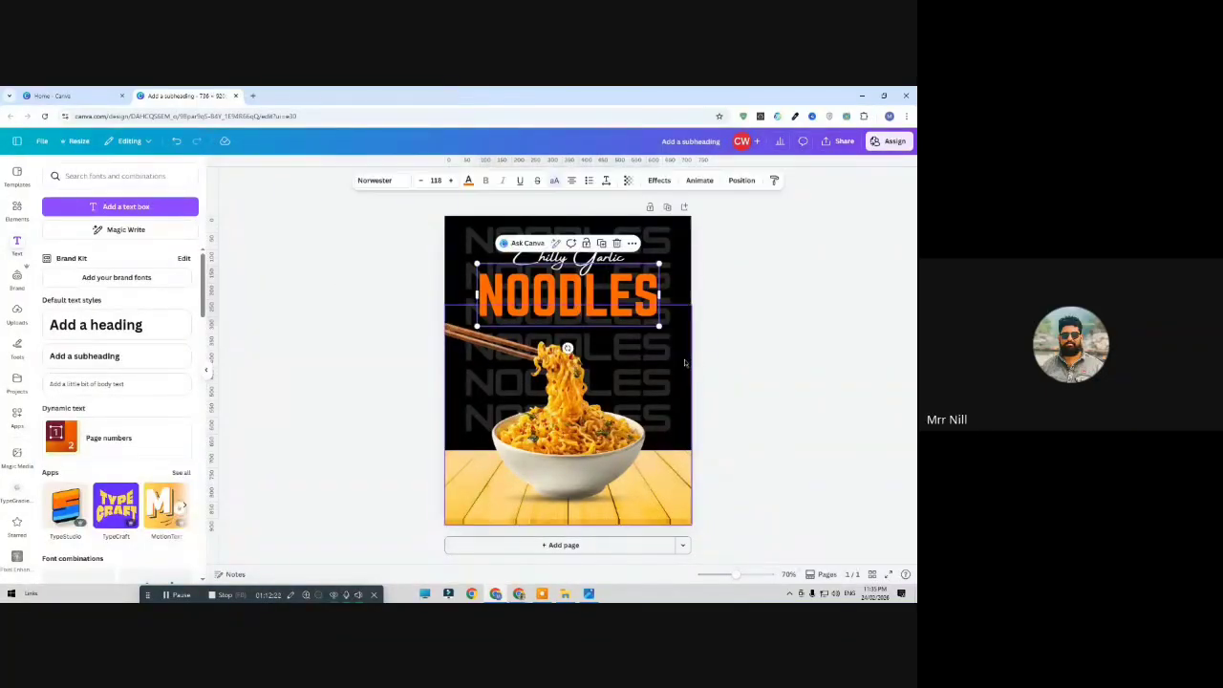
pyautogui.click(756, 344)
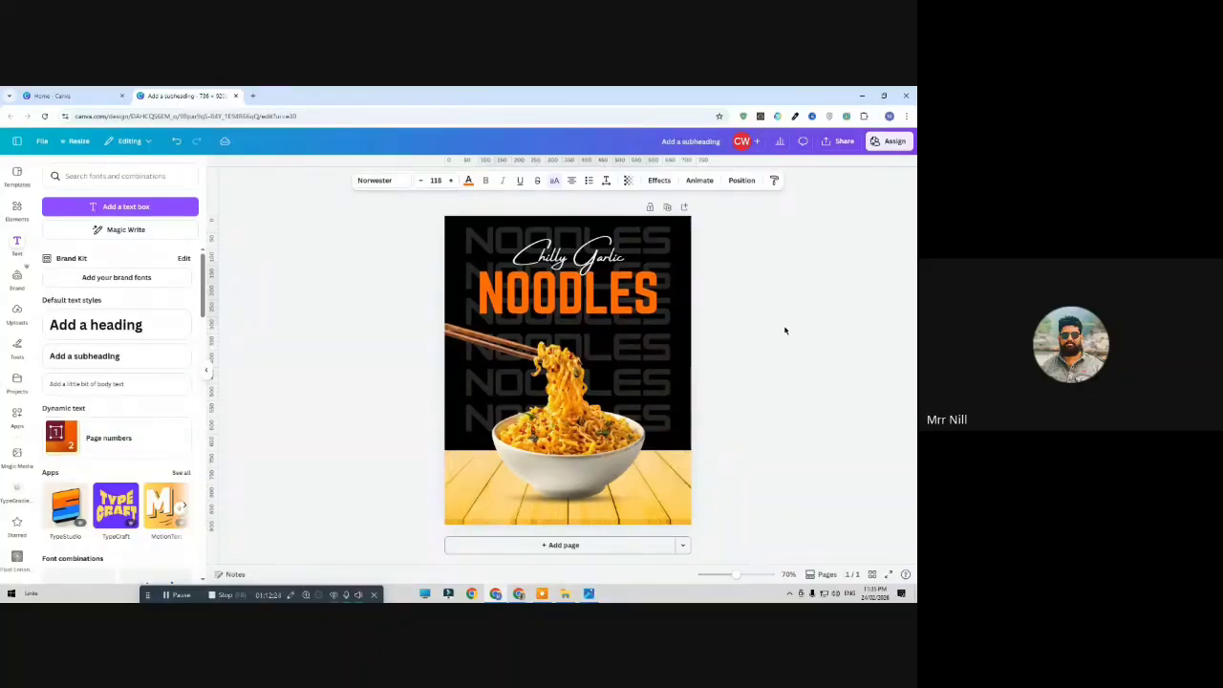
# Fine-tune the position of the orange NOODLES title beneath the Chilly Garlic text
pyautogui.click(593, 276)
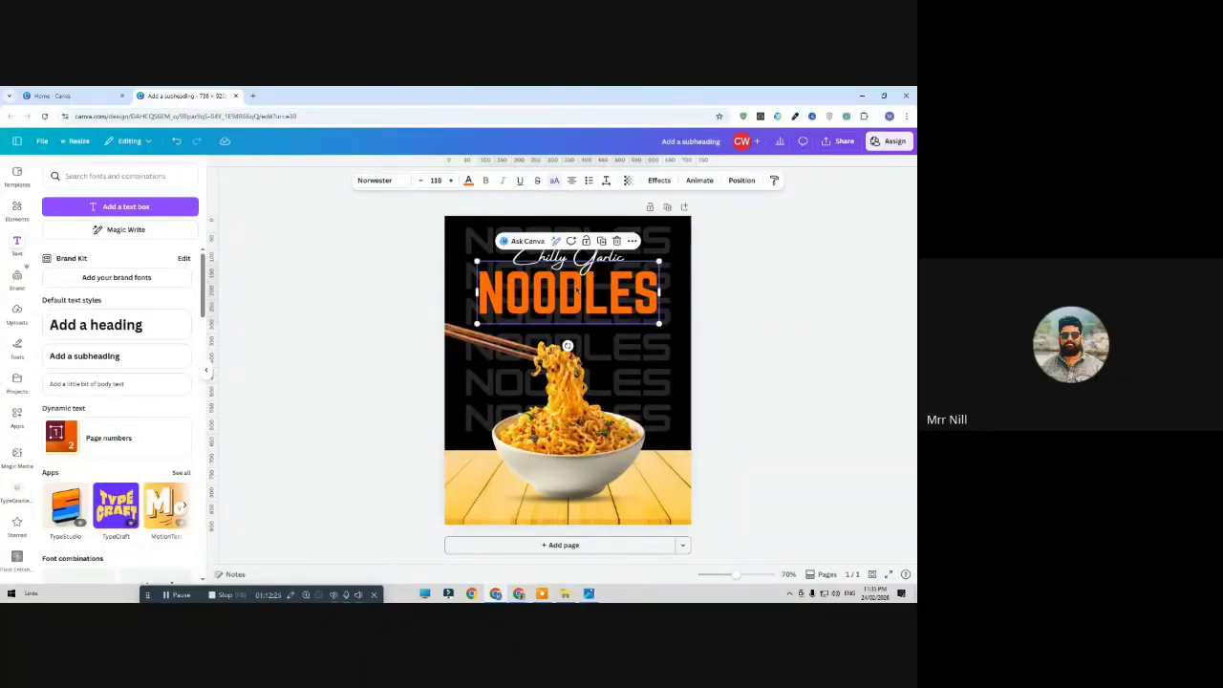
pyautogui.click(828, 293)
pyautogui.click(591, 306)
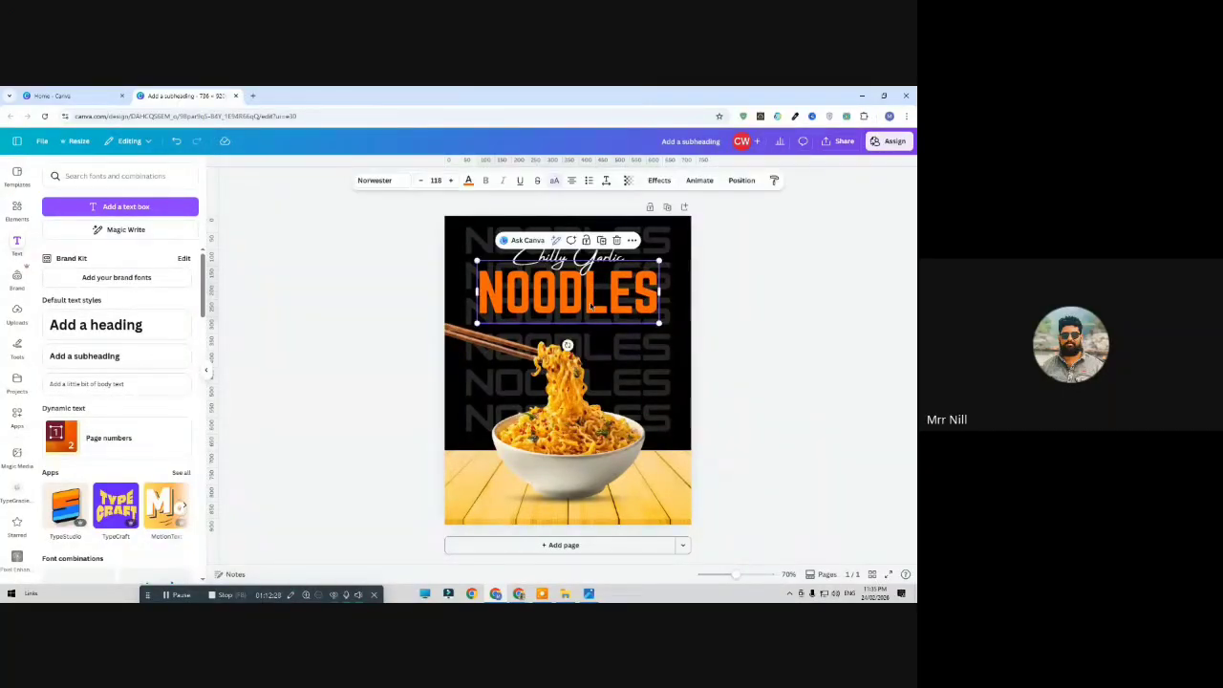
pyautogui.moveTo(591, 306); pyautogui.dragTo(591, 307)
pyautogui.click(800, 306)
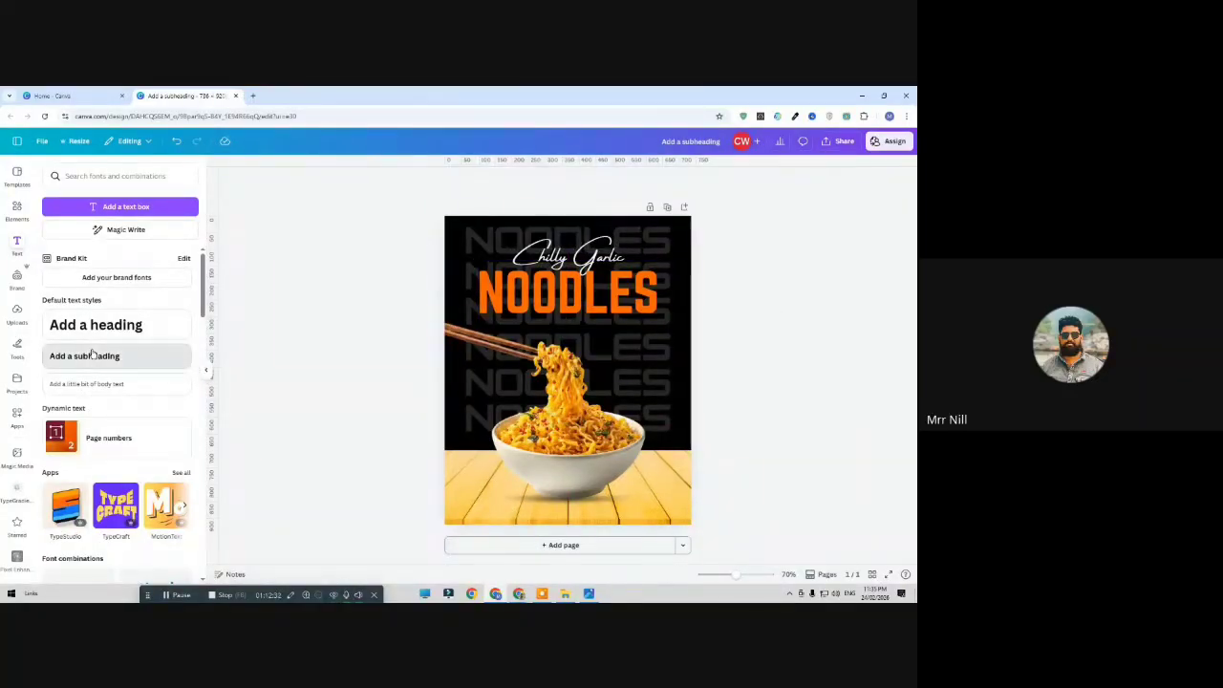
# Add a subheading to the poster reading "Spicy, Savory, Bold, And Flavor-Packed"
pyautogui.click(92, 356)
pyautogui.write('Spicy!')
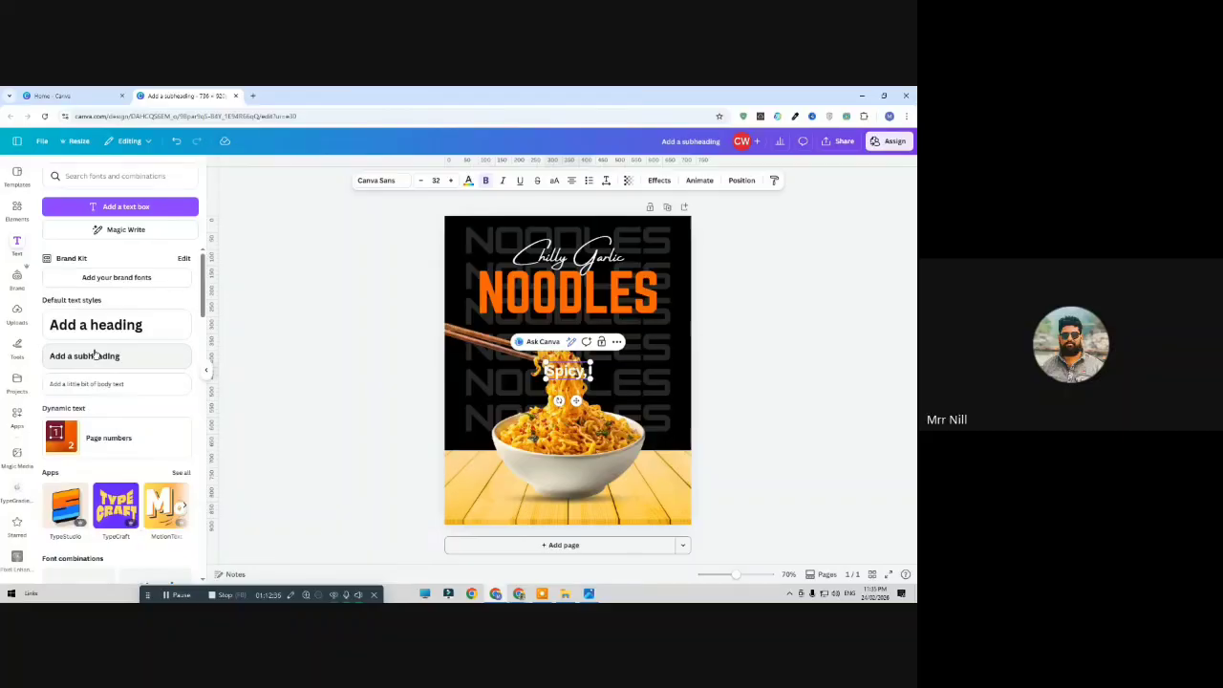
pyautogui.write(' Savor')
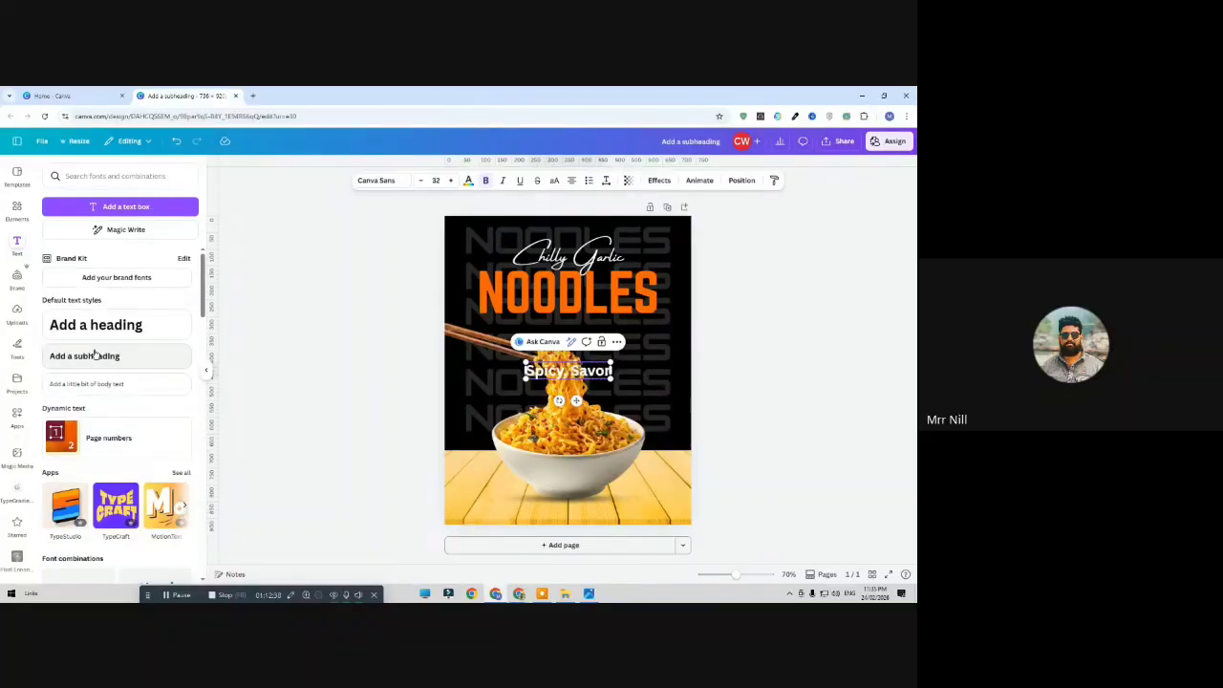
pyautogui.write('y, Bold')
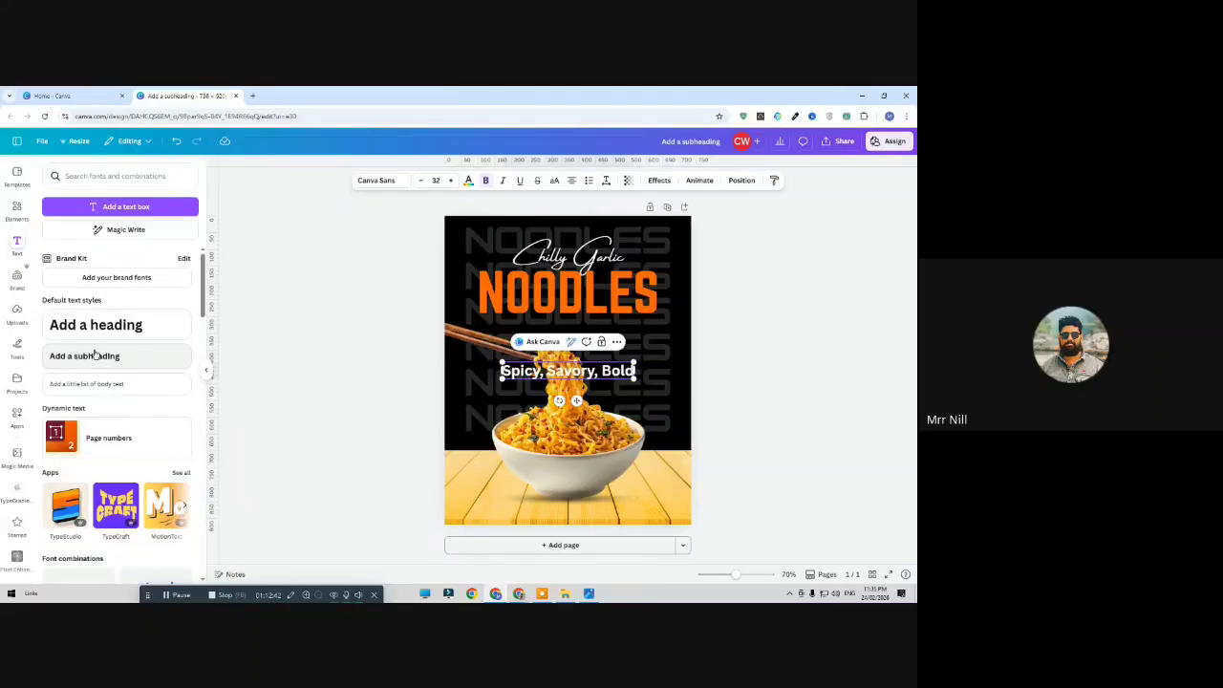
pyautogui.write(', And Fla')
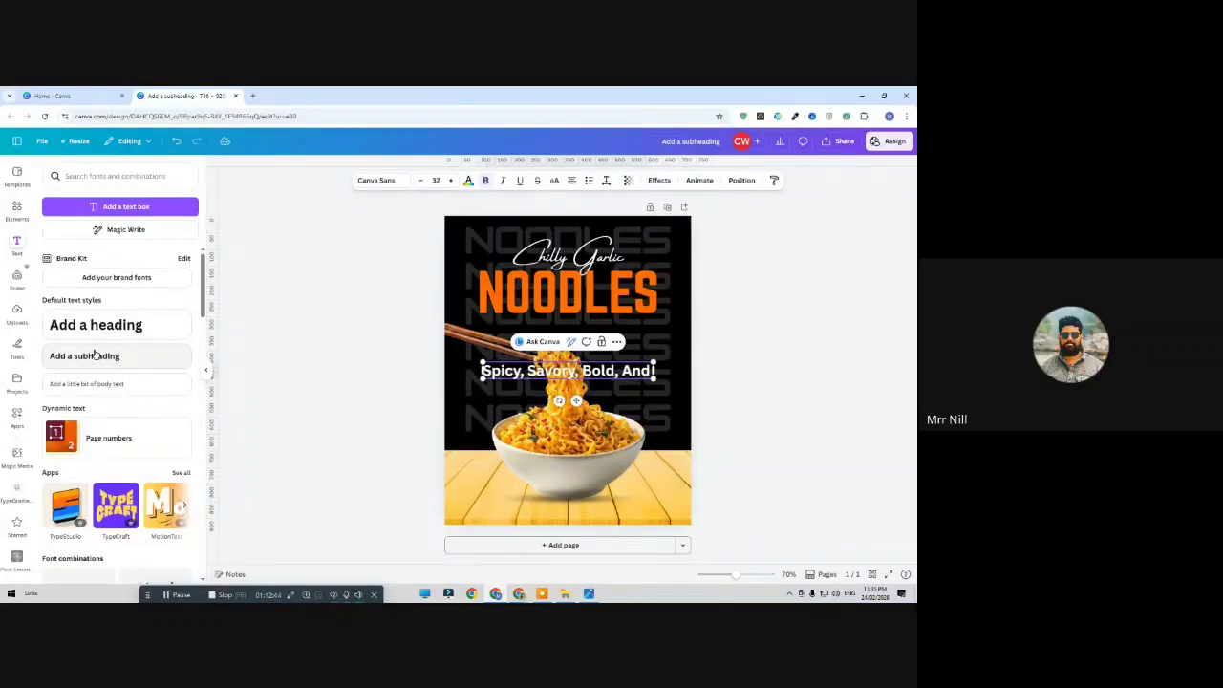
pyautogui.write('vo')
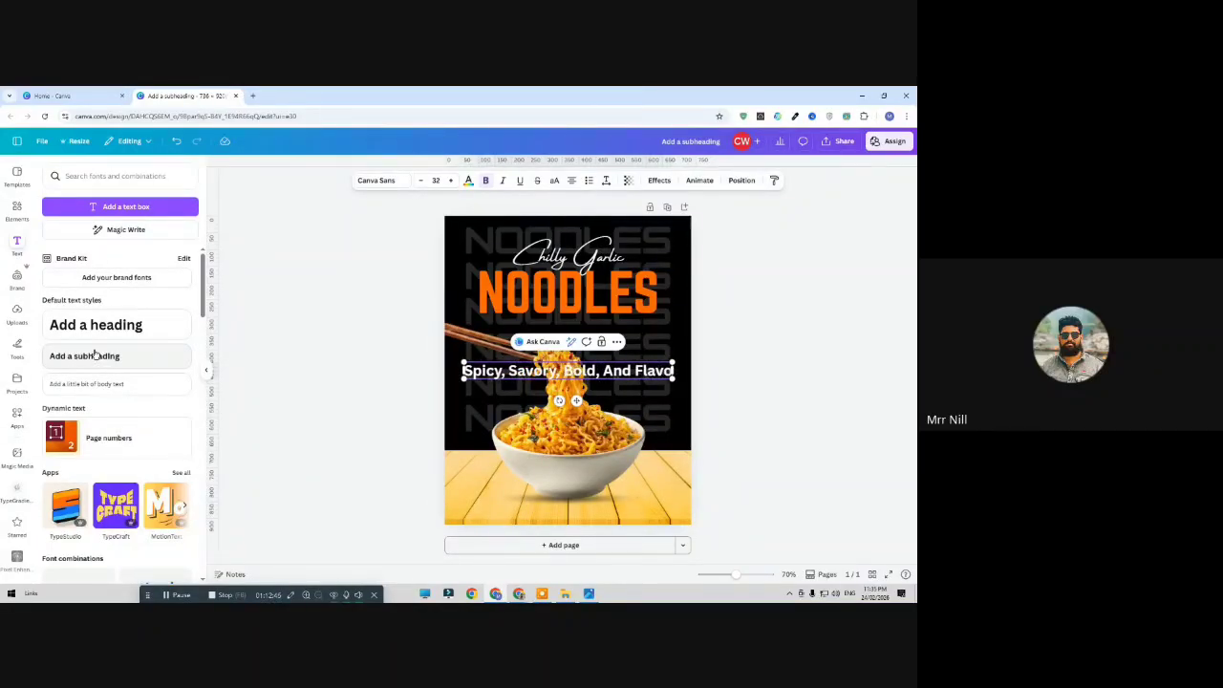
pyautogui.write('r!')
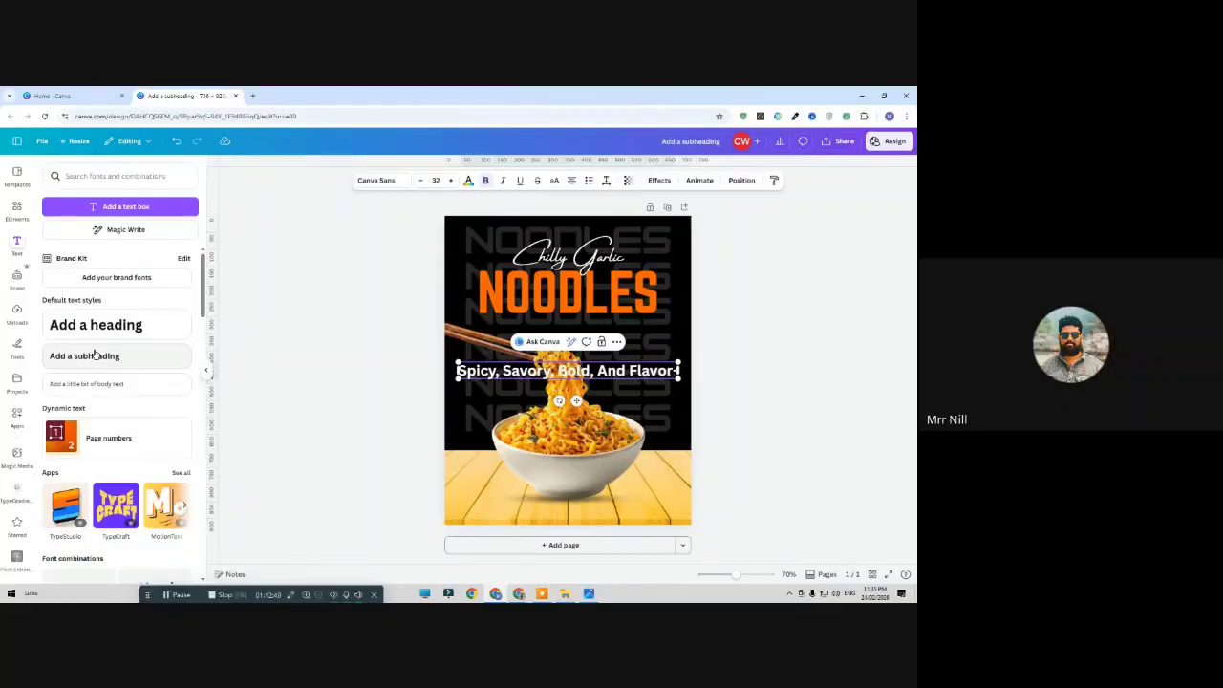
pyautogui.write('Packed')
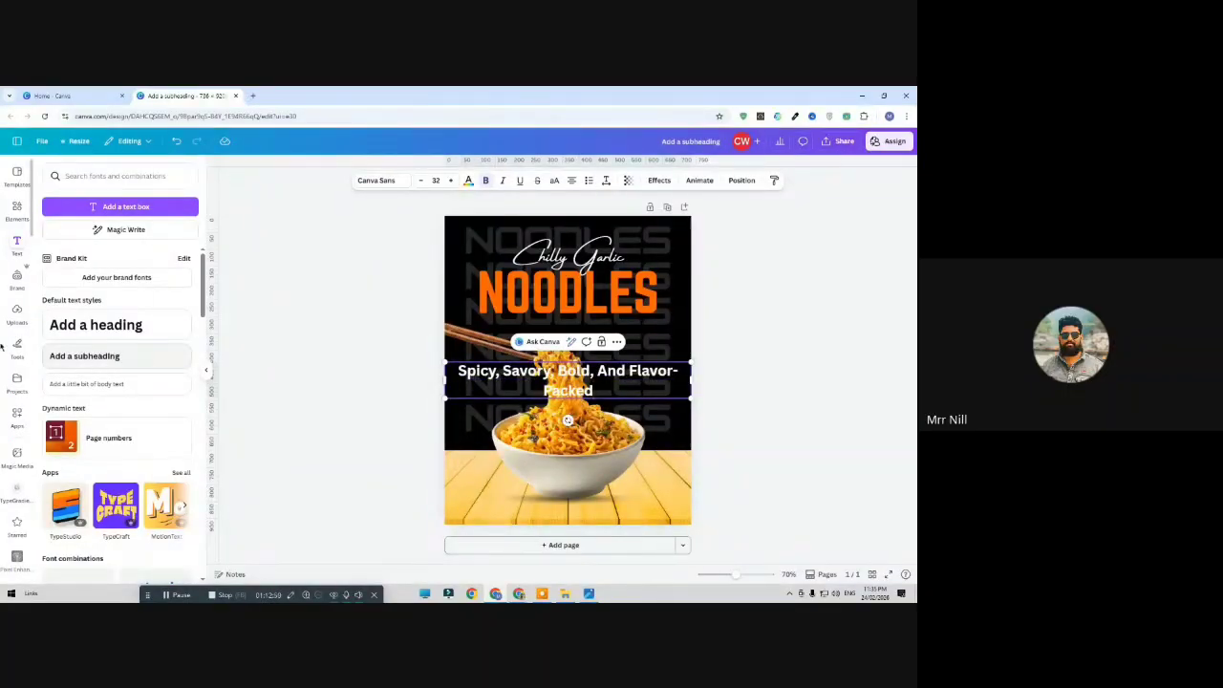
pyautogui.press('Escape')
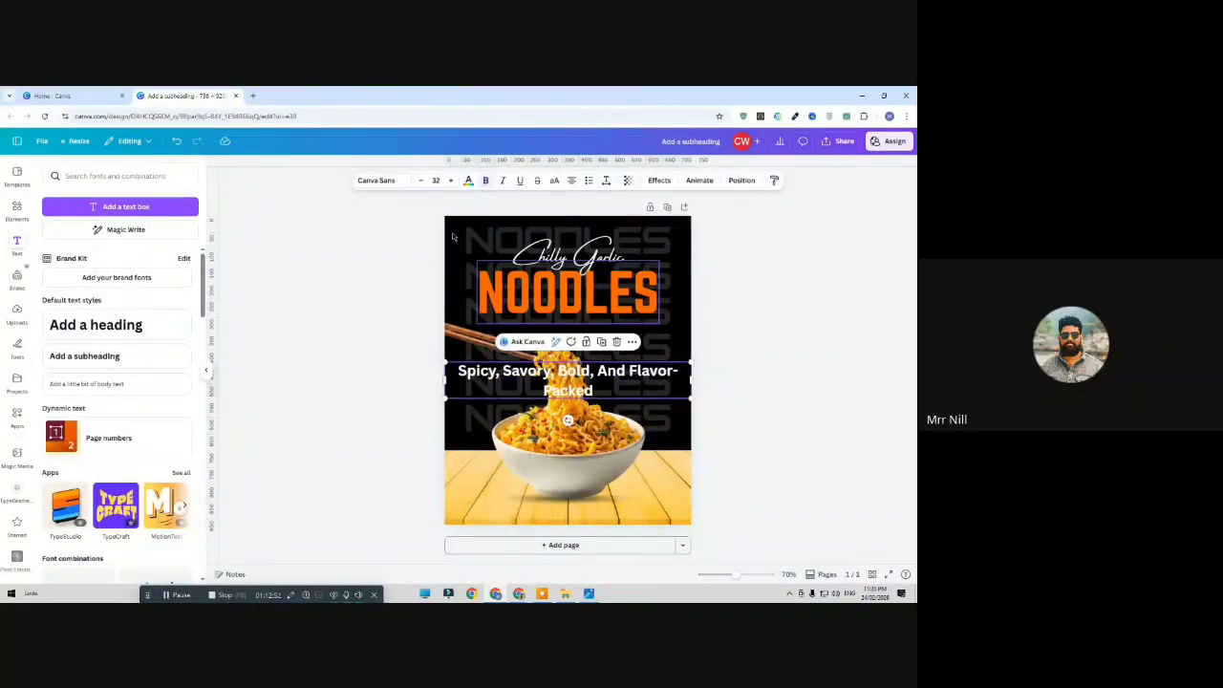
# Format the tagline in Montserrat Medium with all-uppercase letters
pyautogui.click(376, 180)
pyautogui.doubleClick(60, 214)
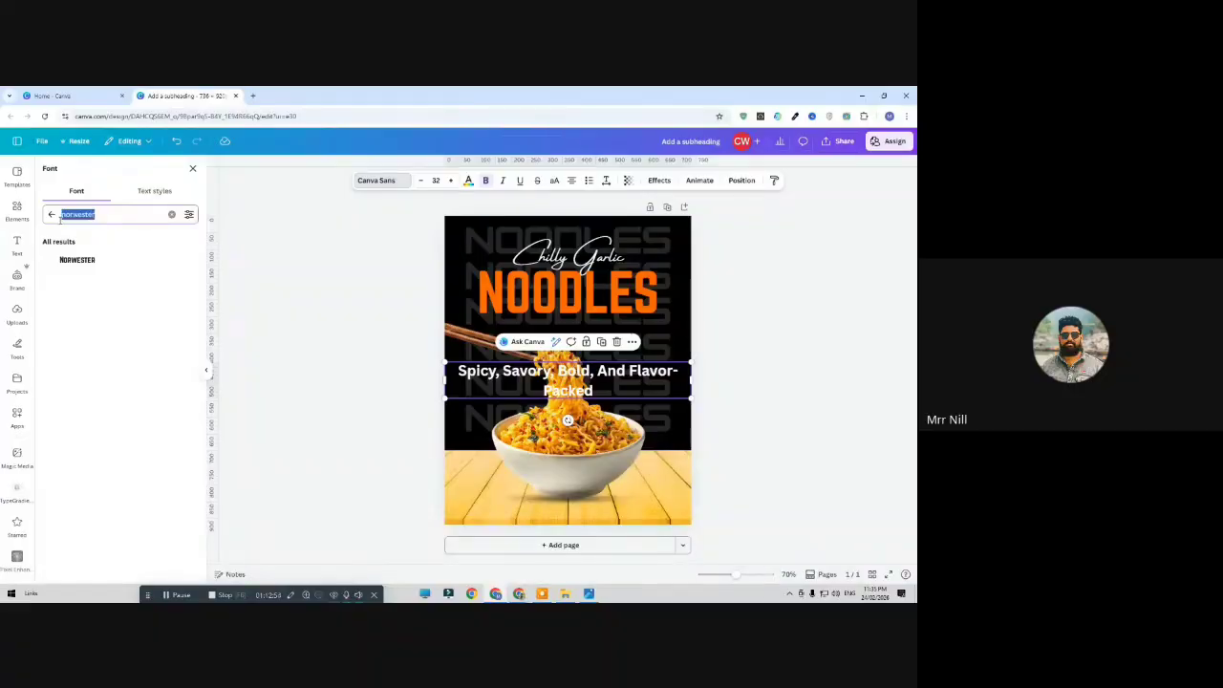
pyautogui.write('monts')
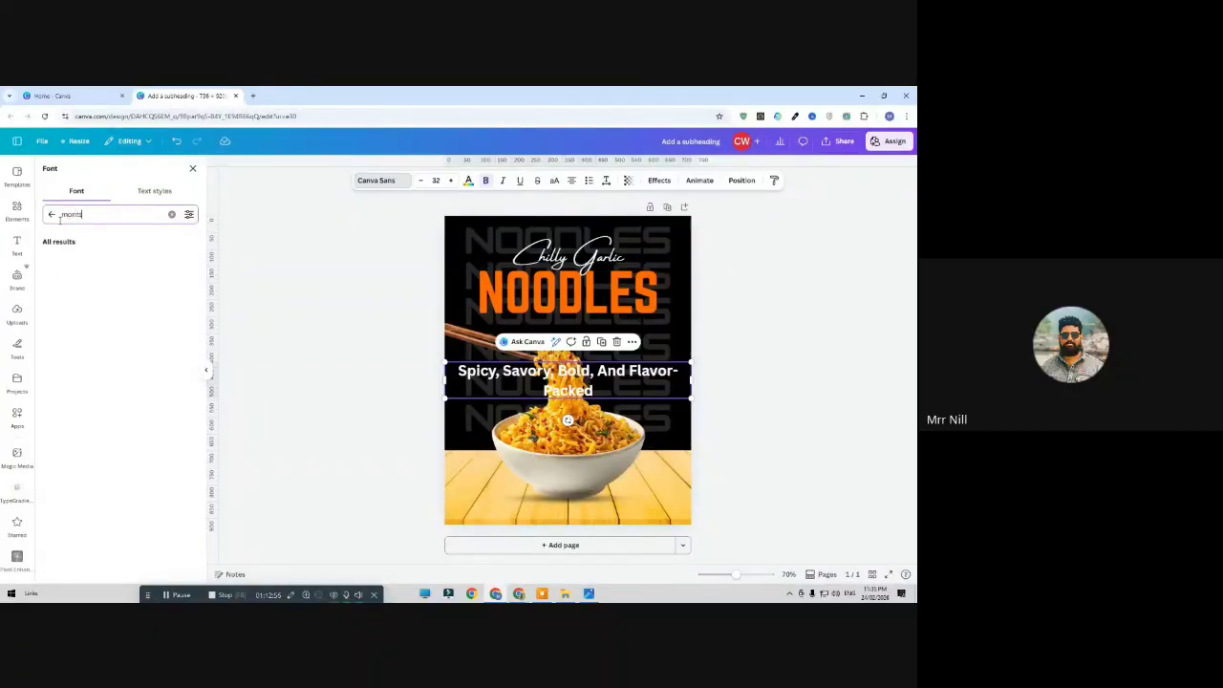
pyautogui.write('e')
pyautogui.click(47, 260)
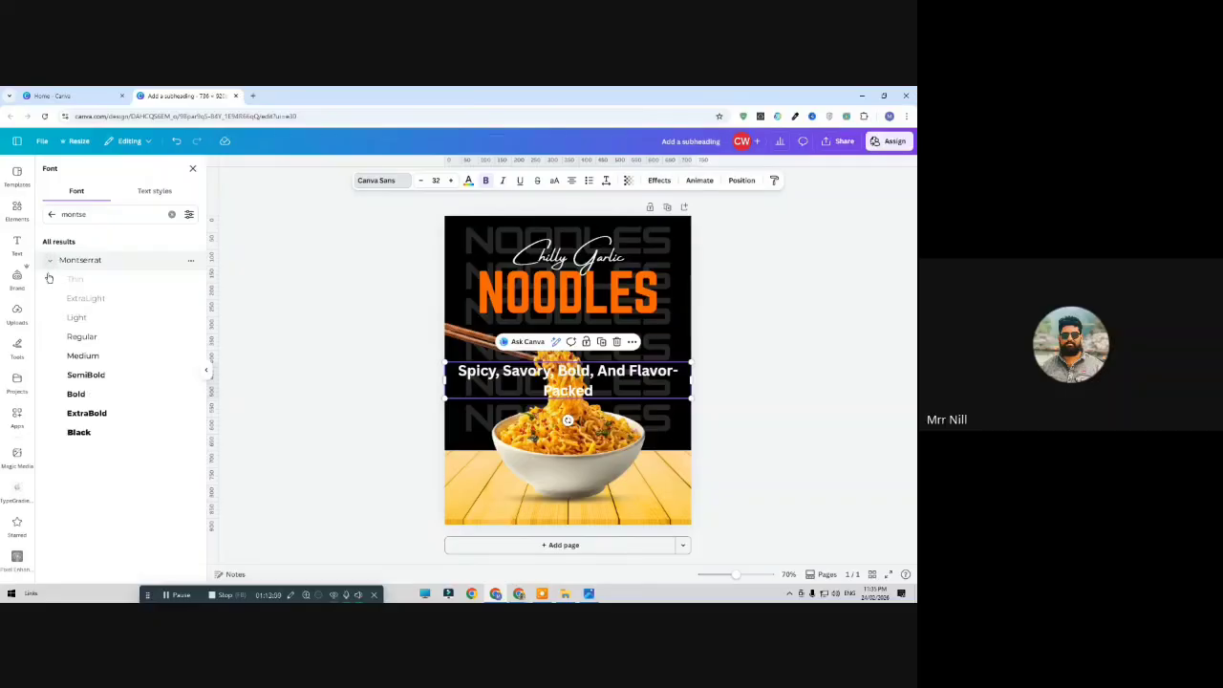
pyautogui.click(92, 377)
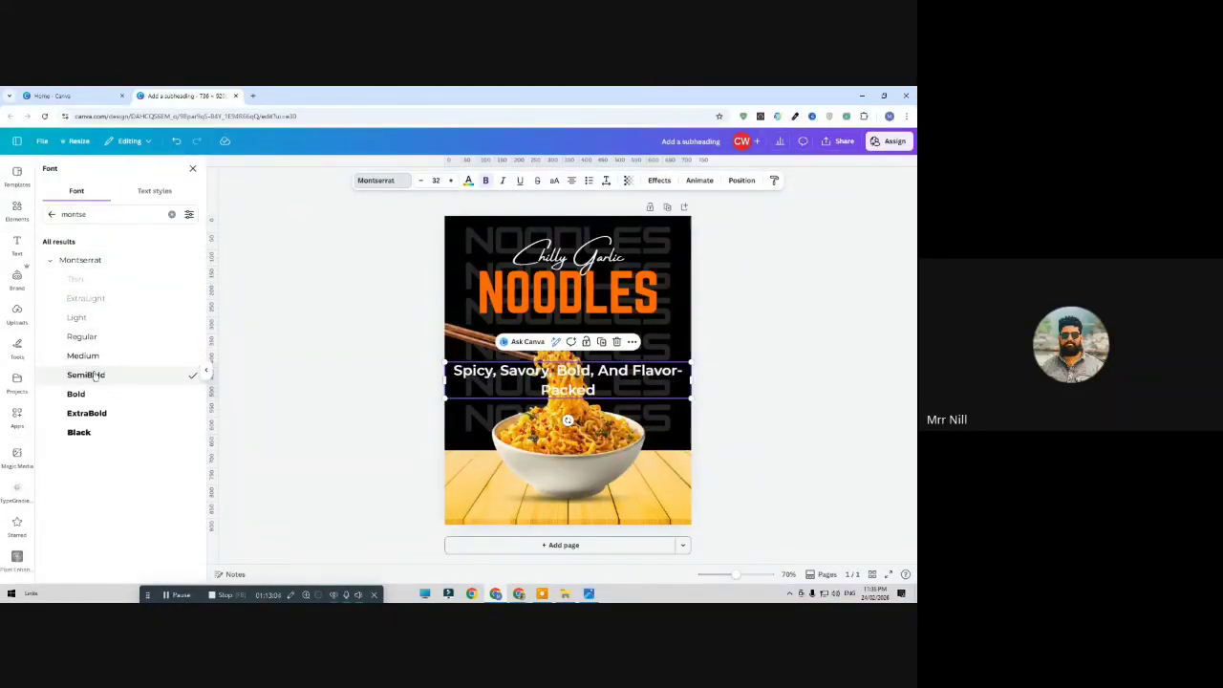
pyautogui.click(558, 180)
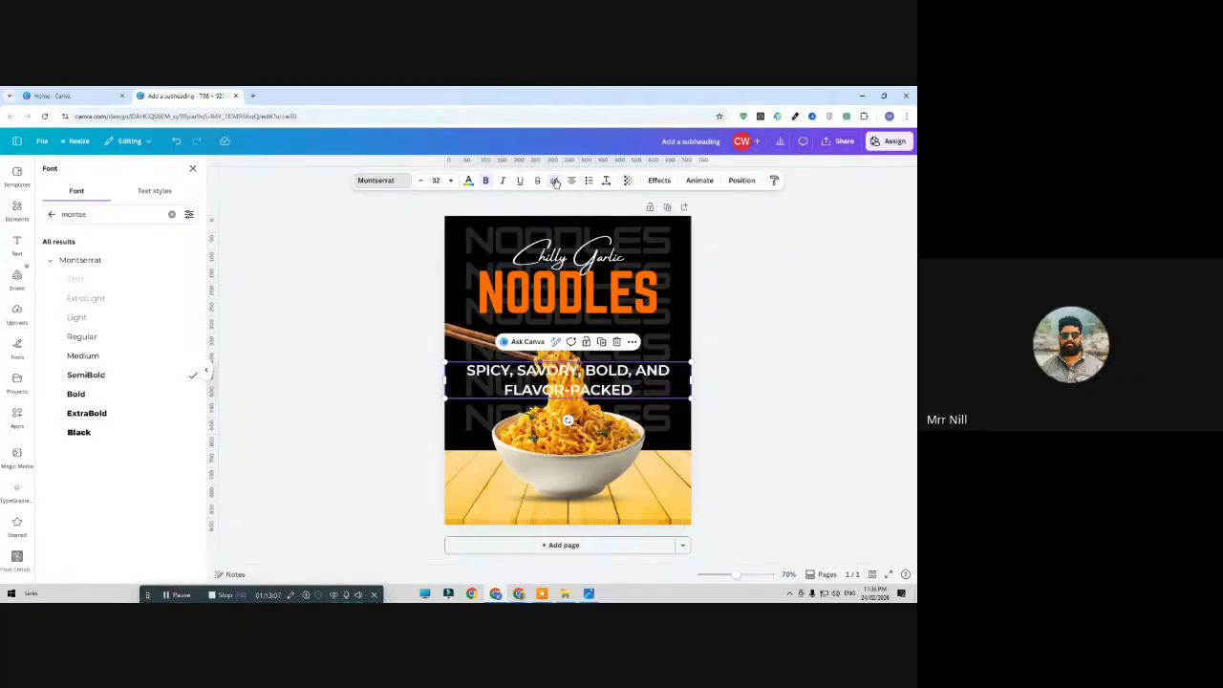
pyautogui.click(115, 357)
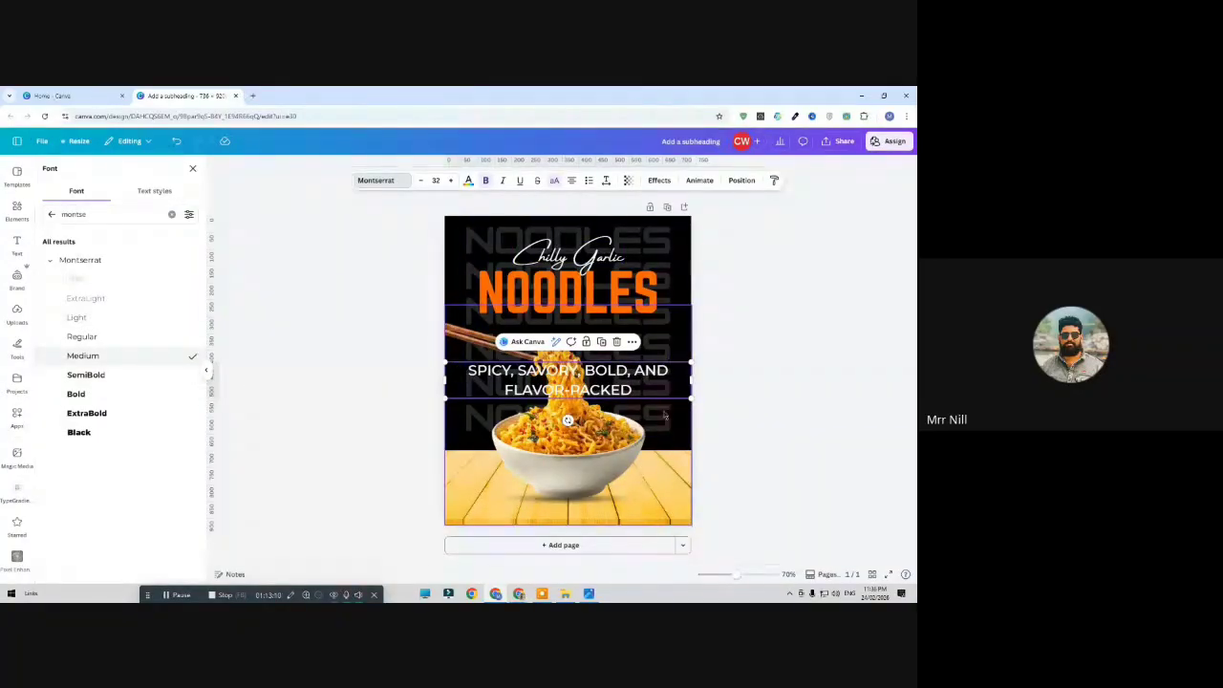
# Scale the tagline down to one line at a font size of about 17.3 and place it directly beneath the NOODLES title
pyautogui.moveTo(690, 397); pyautogui.dragTo(624, 322)
pyautogui.click(751, 336)
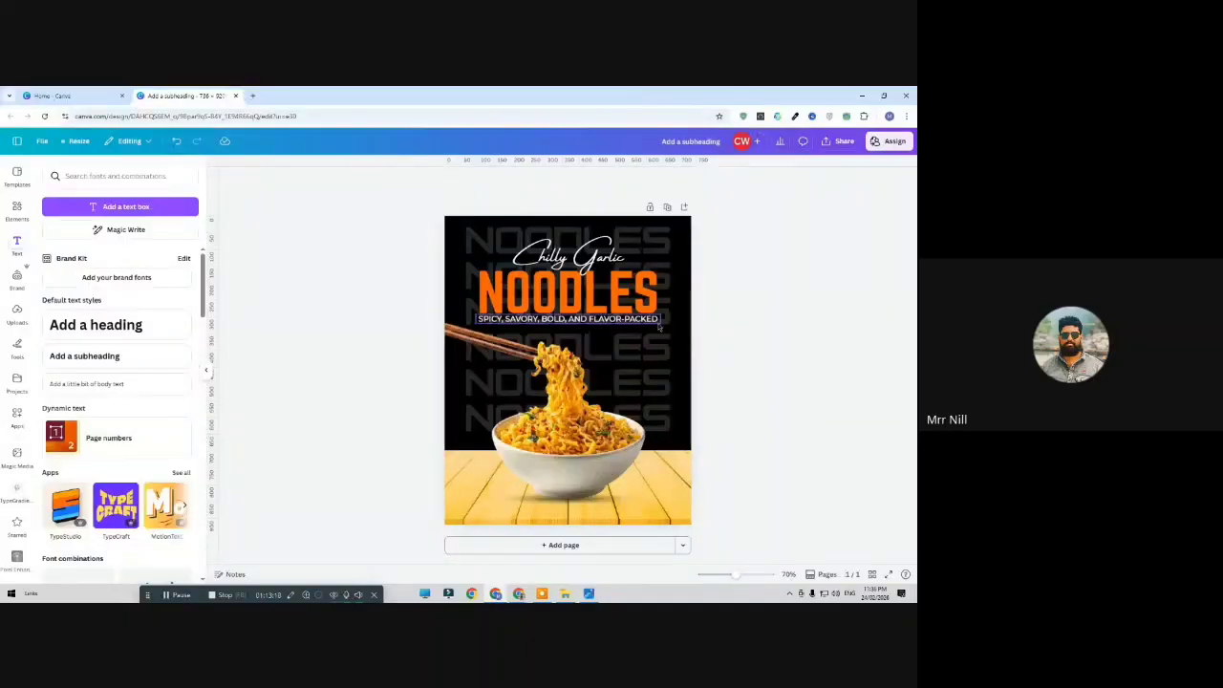
pyautogui.click(659, 328)
pyautogui.click(735, 327)
# Reduce the tagline's font size to 17.2 and centre it under the NOODLES title so their widths line up
pyautogui.scroll(3, 735, 327)
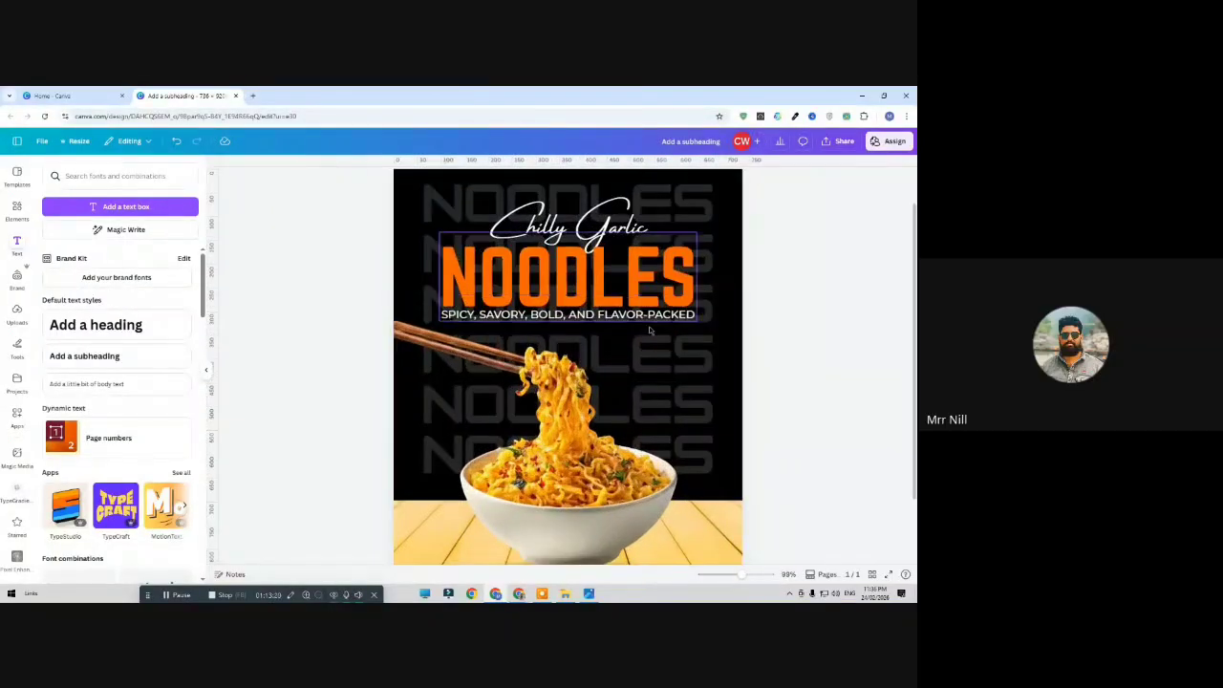
pyautogui.click(628, 316)
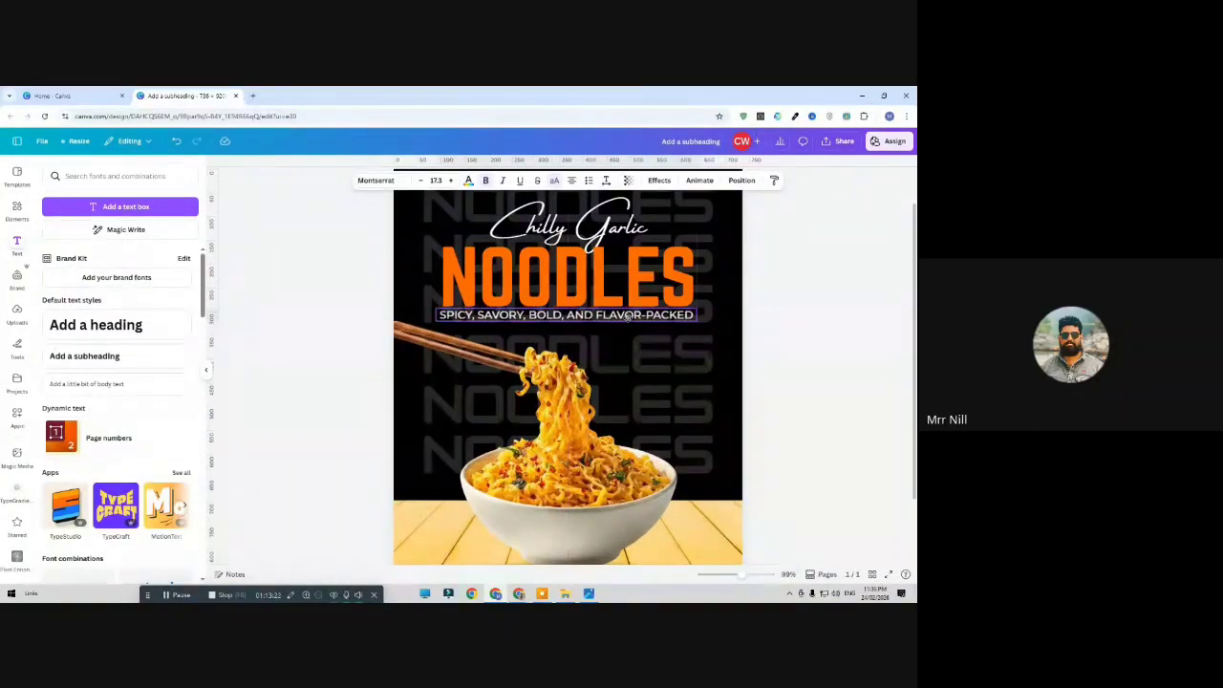
pyautogui.moveTo(628, 317); pyautogui.dragTo(630, 316)
pyautogui.click(772, 321)
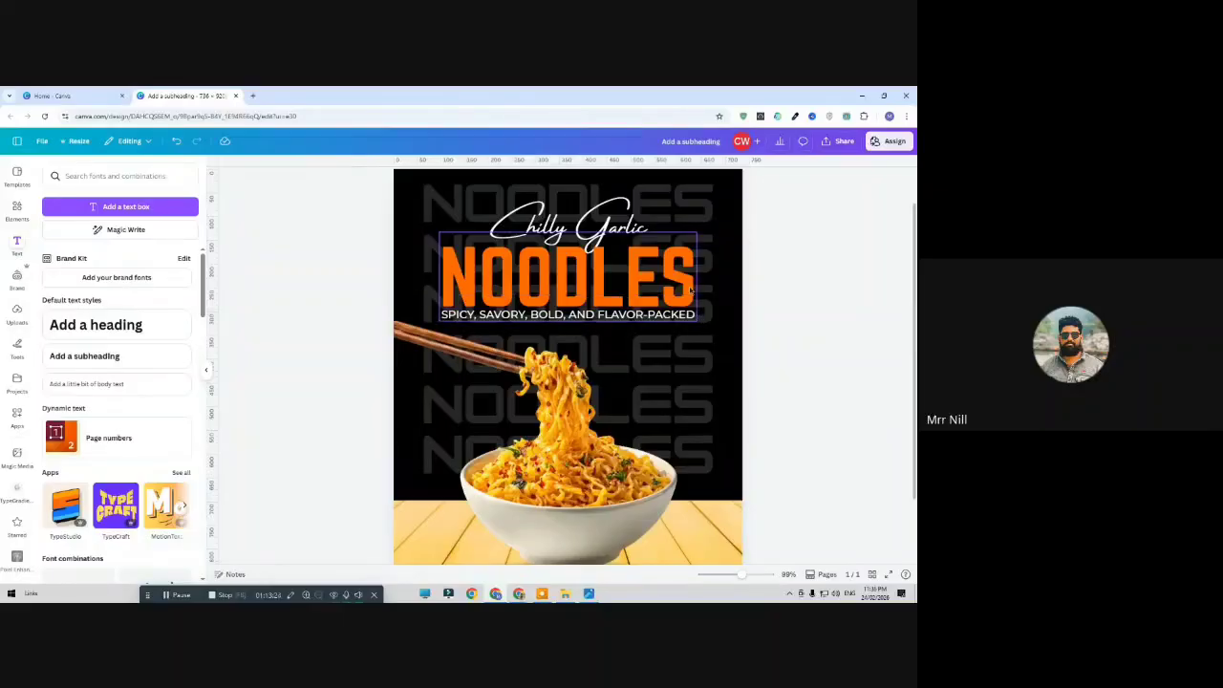
pyautogui.click(570, 321)
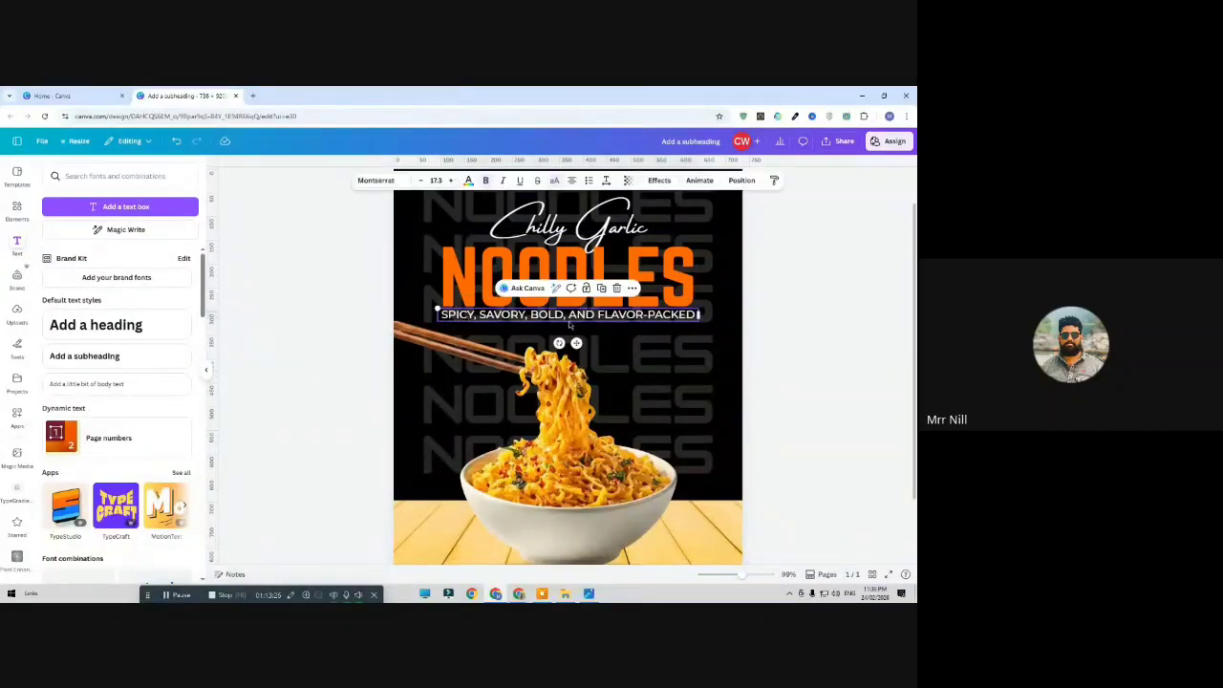
pyautogui.moveTo(699, 320); pyautogui.dragTo(698, 319)
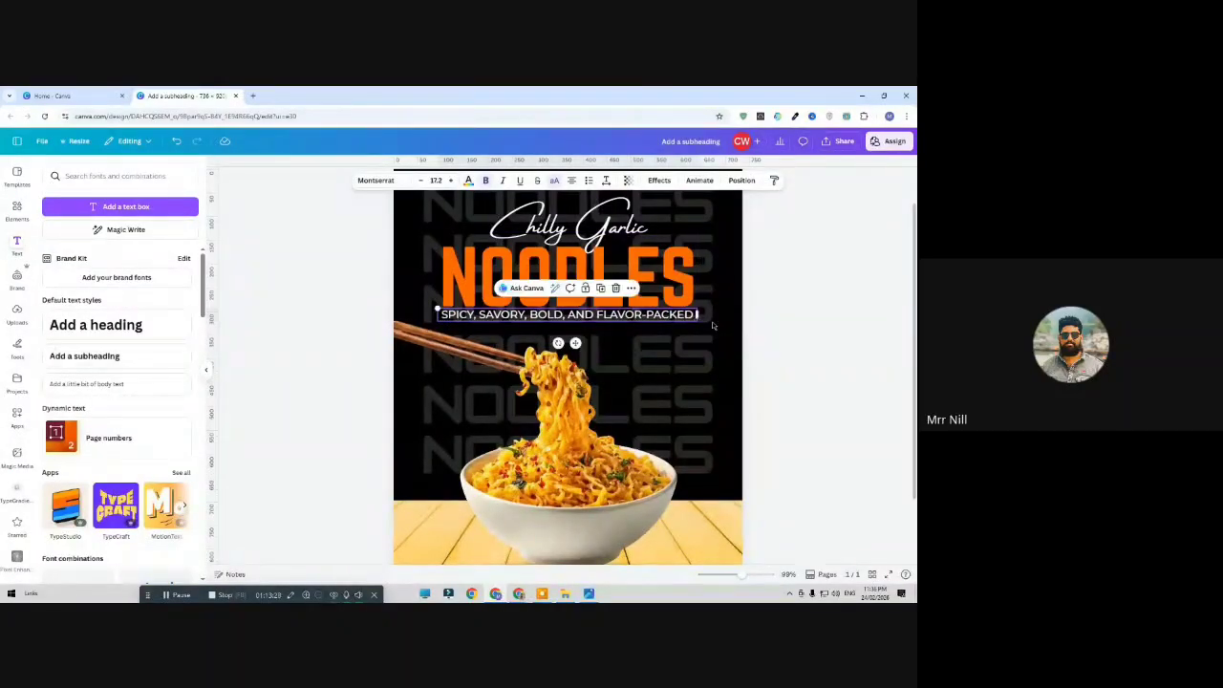
pyautogui.click(769, 325)
pyautogui.click(629, 319)
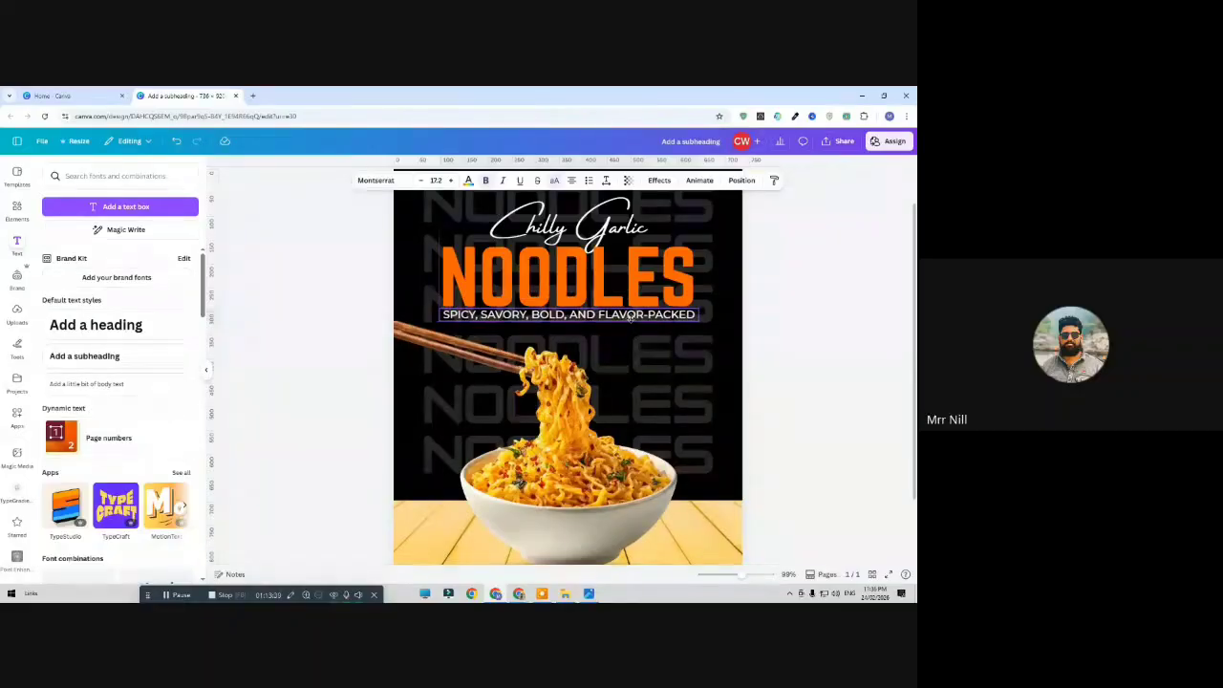
pyautogui.moveTo(629, 318); pyautogui.dragTo(628, 318)
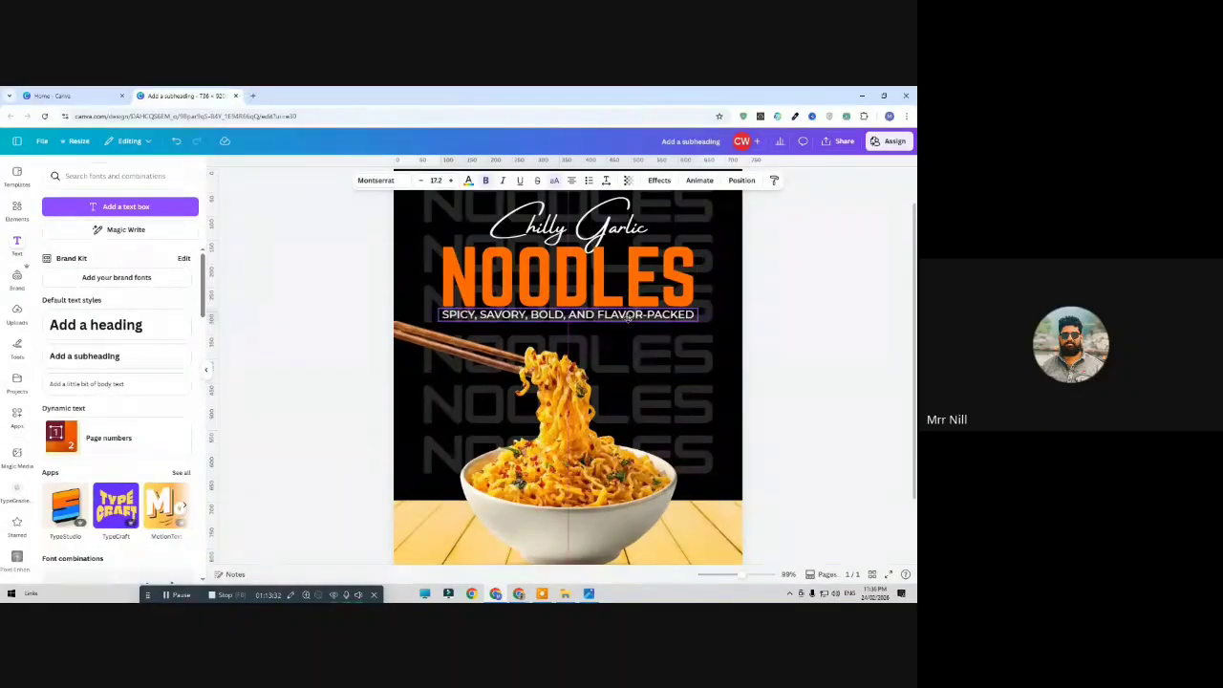
pyautogui.click(802, 354)
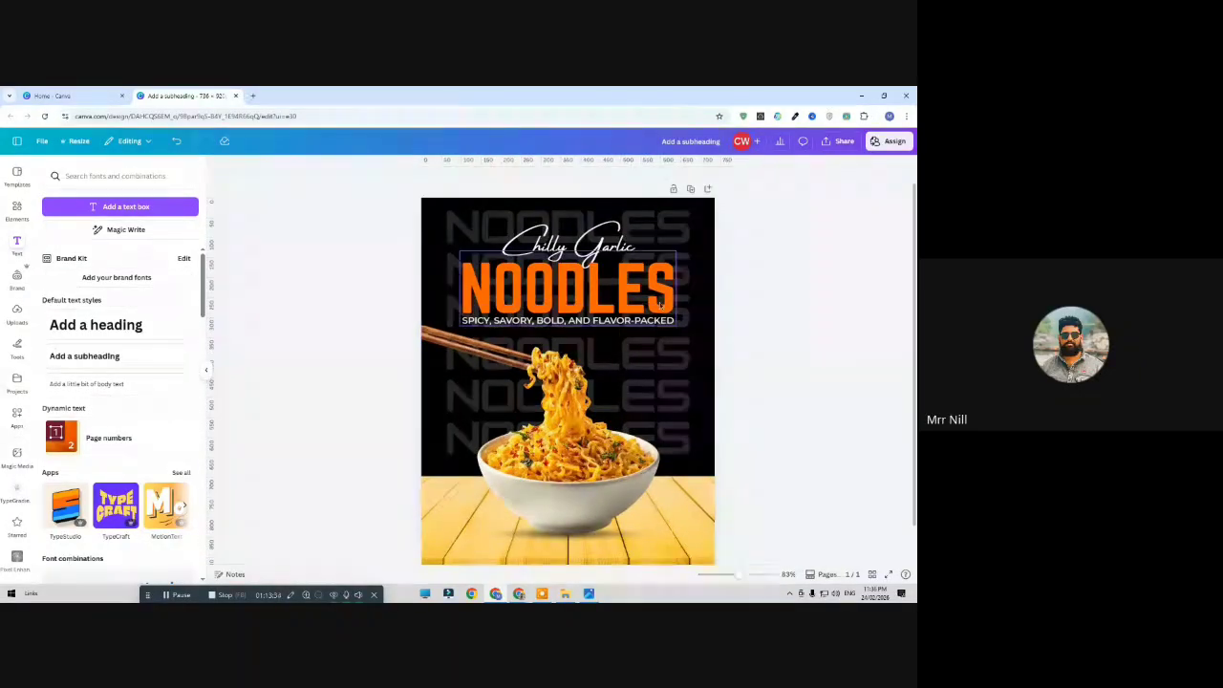
# Search the graphics for "call" and add the round blue icon with a white phone handset to the poster
pyautogui.scroll(-1, 801, 353)
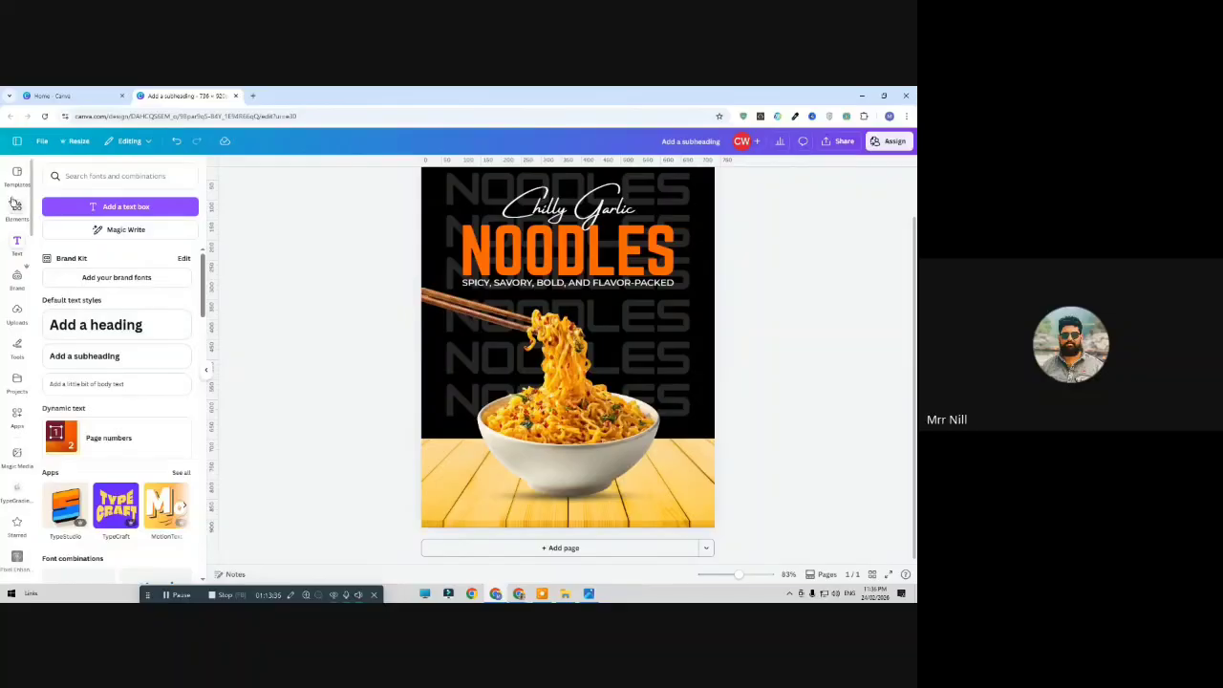
pyautogui.click(17, 208)
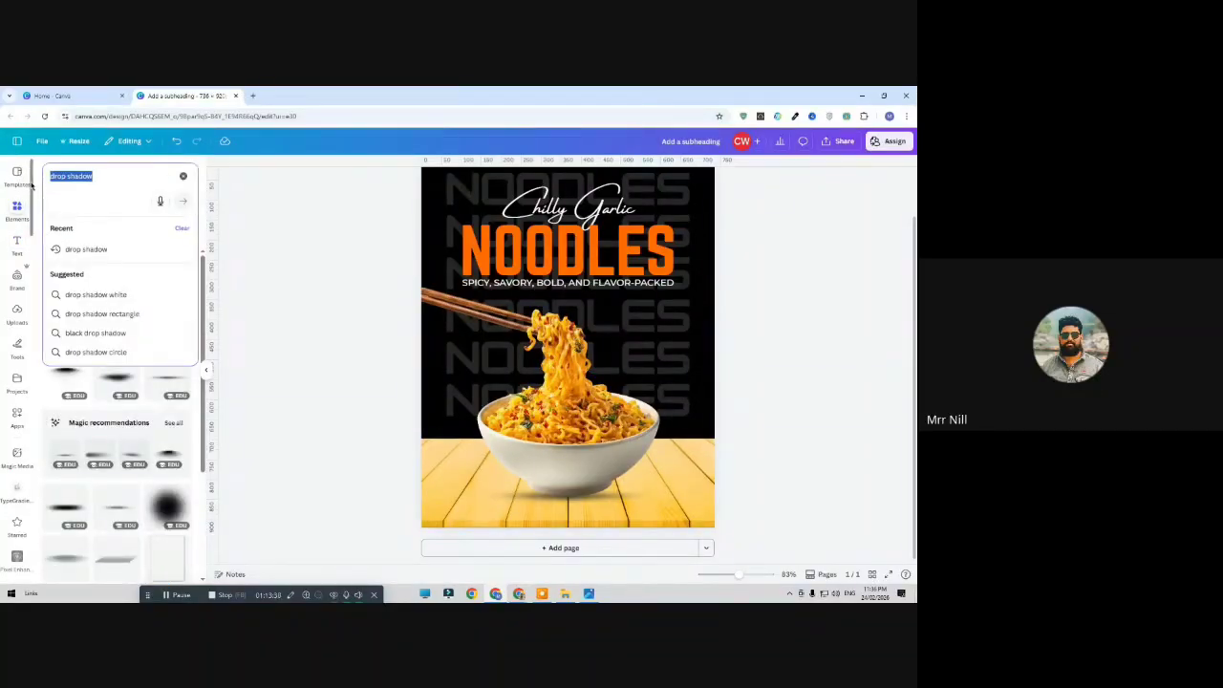
pyautogui.write('call')
pyautogui.press('Return')
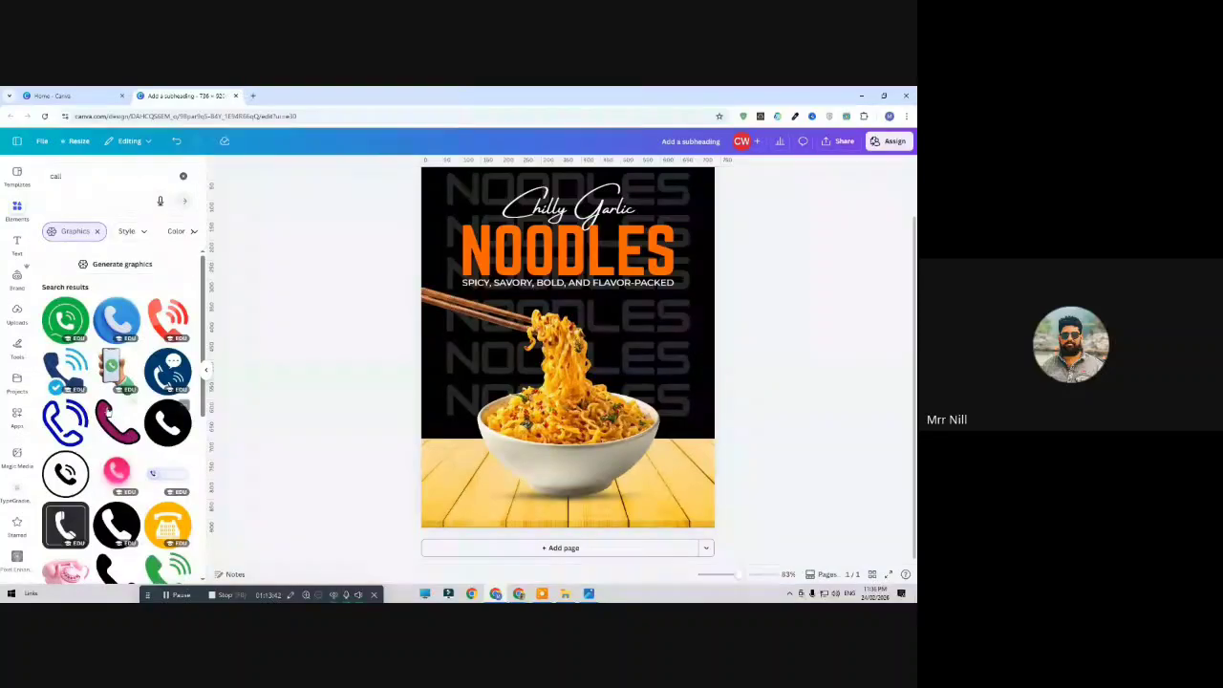
pyautogui.scroll(-3, 81, 383)
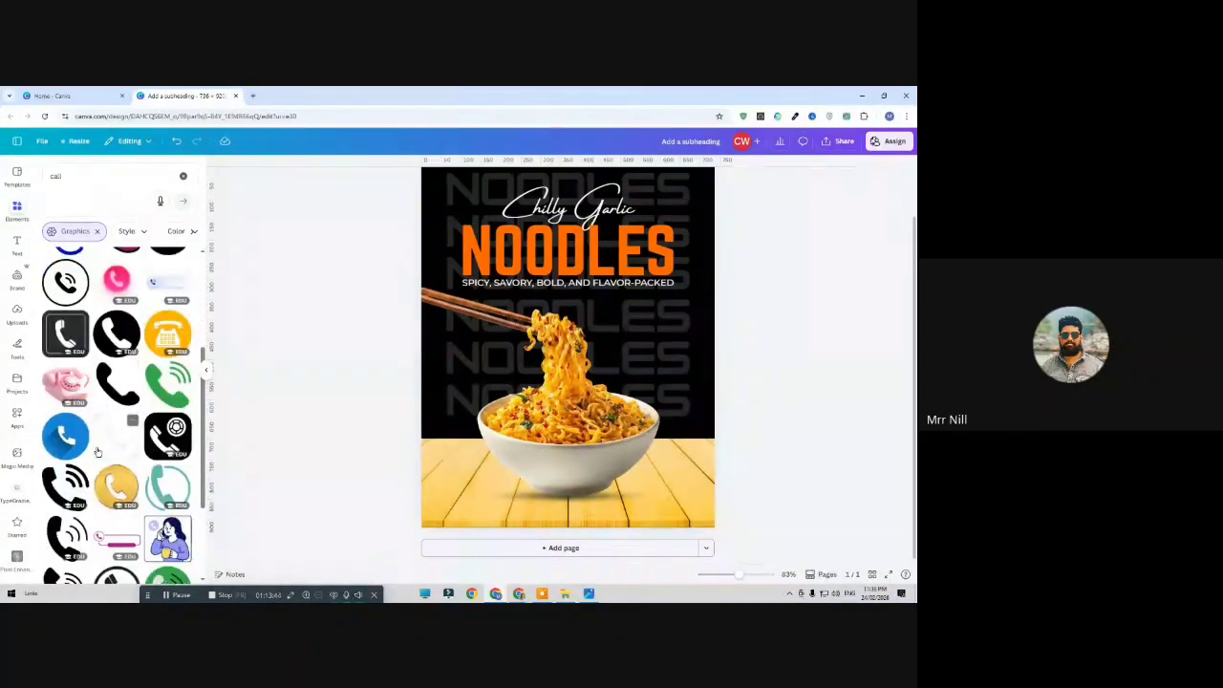
pyautogui.scroll(-1, 107, 442)
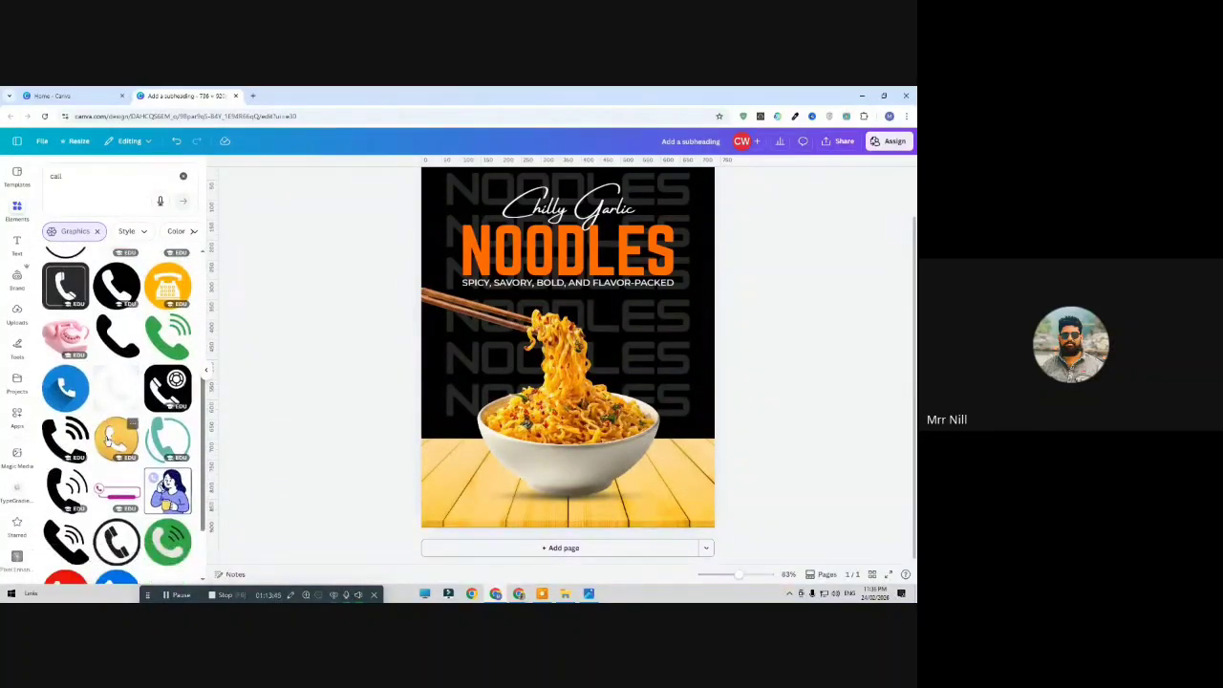
pyautogui.click(69, 403)
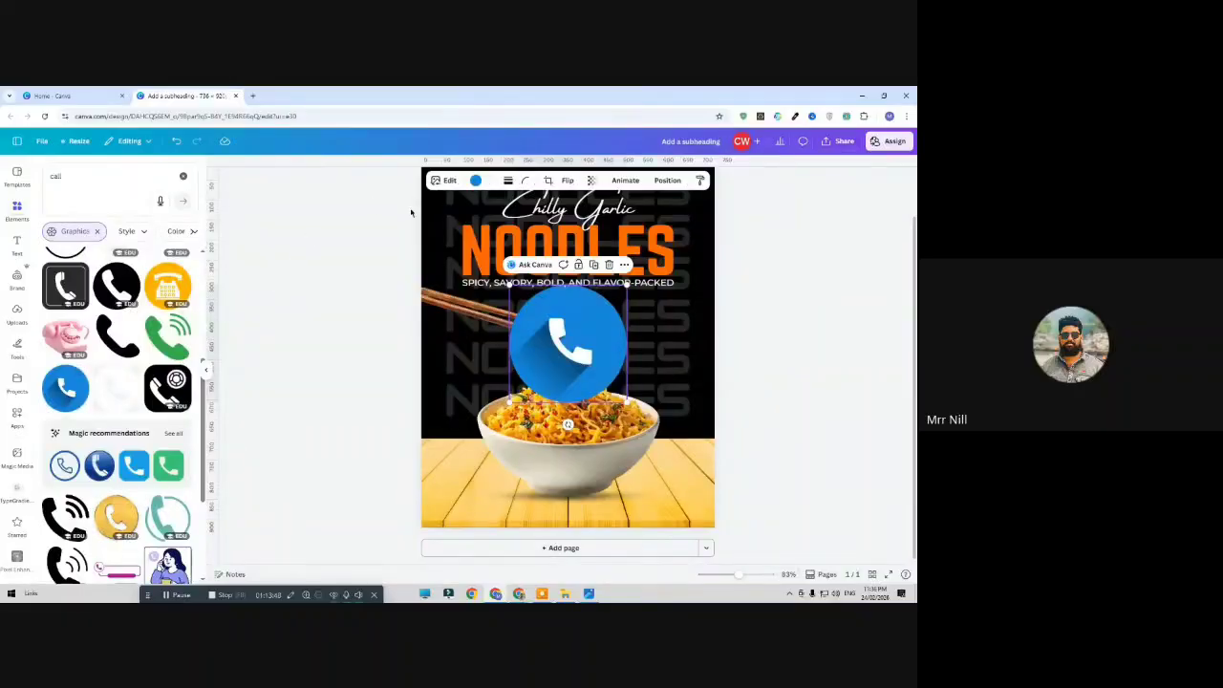
# Recolour the phone icon with the title's orange, then shrink it and place it in the poster's lower-left corner
pyautogui.click(465, 182)
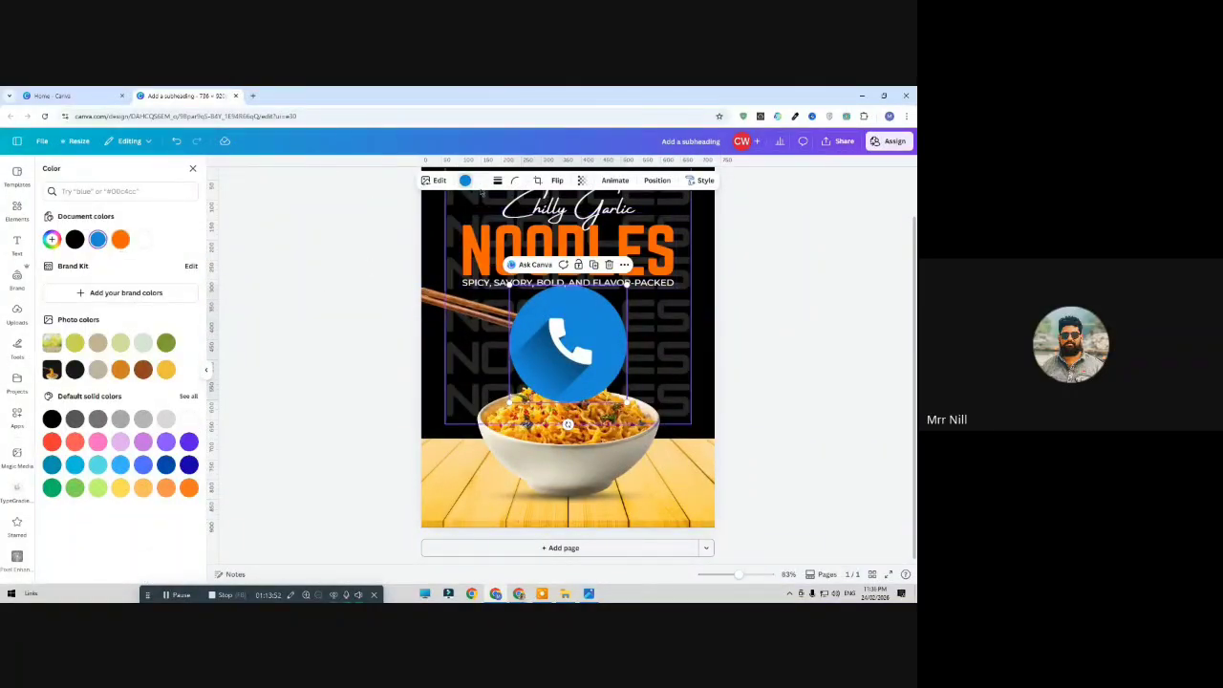
pyautogui.click(120, 240)
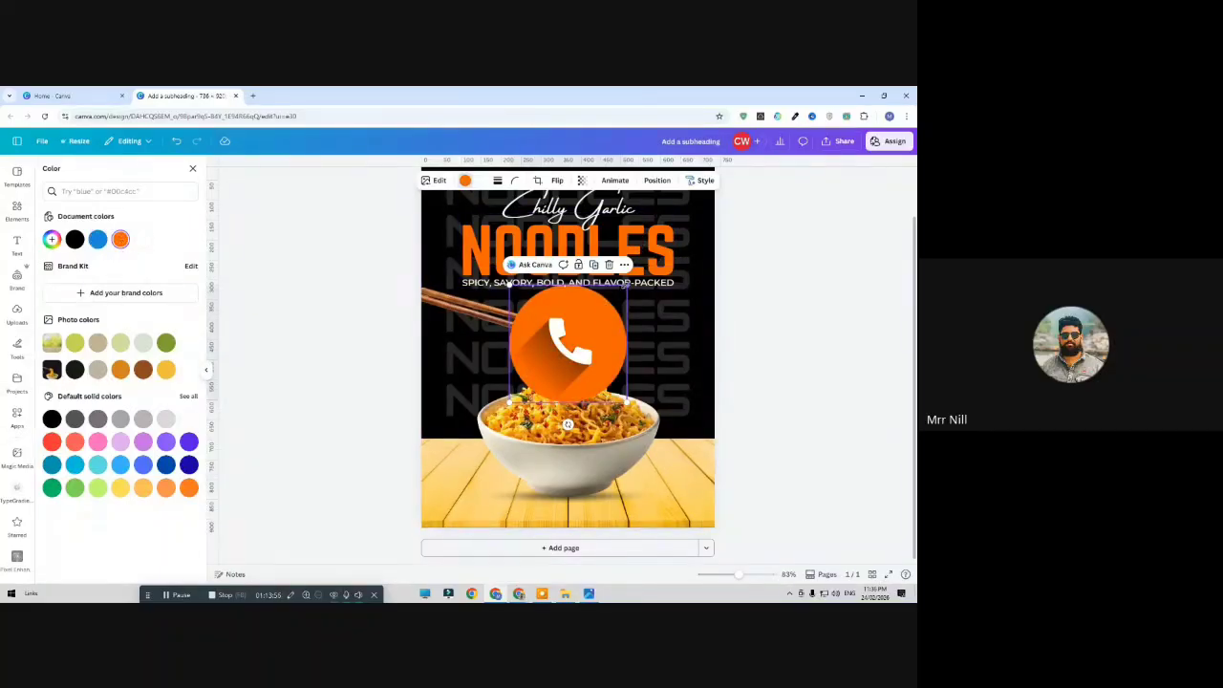
pyautogui.moveTo(626, 286); pyautogui.dragTo(456, 504)
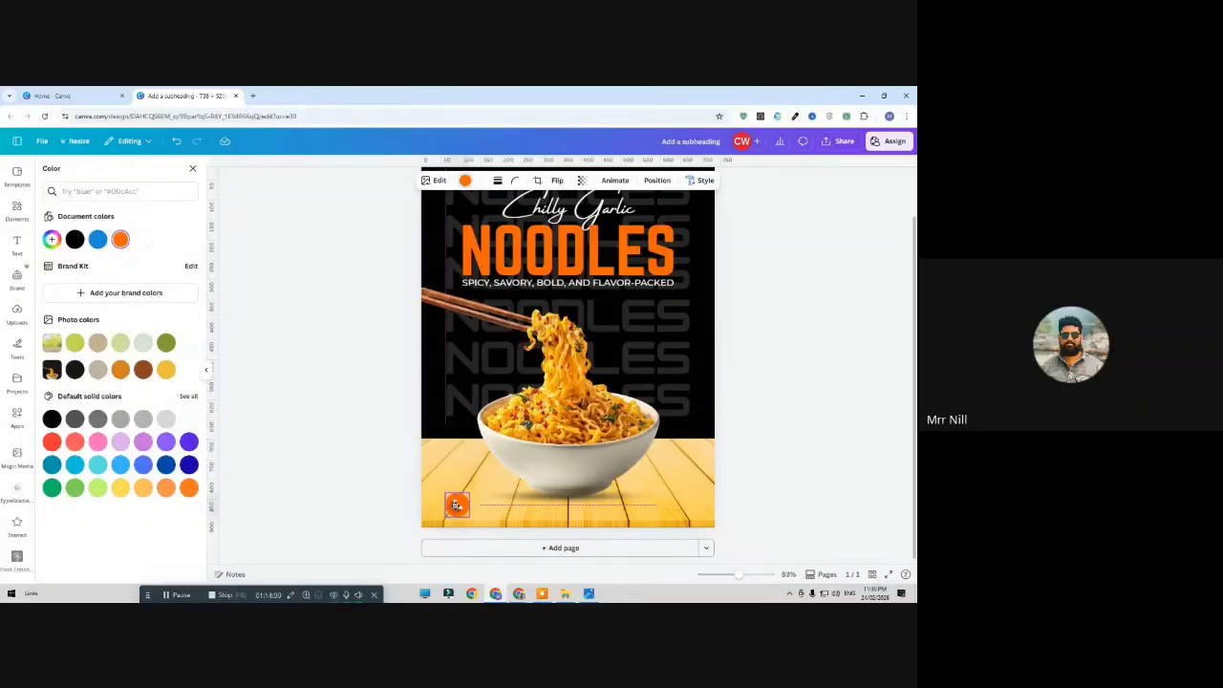
# Shift the orange phone icon slightly within the poster's lower-left corner
pyautogui.click(362, 404)
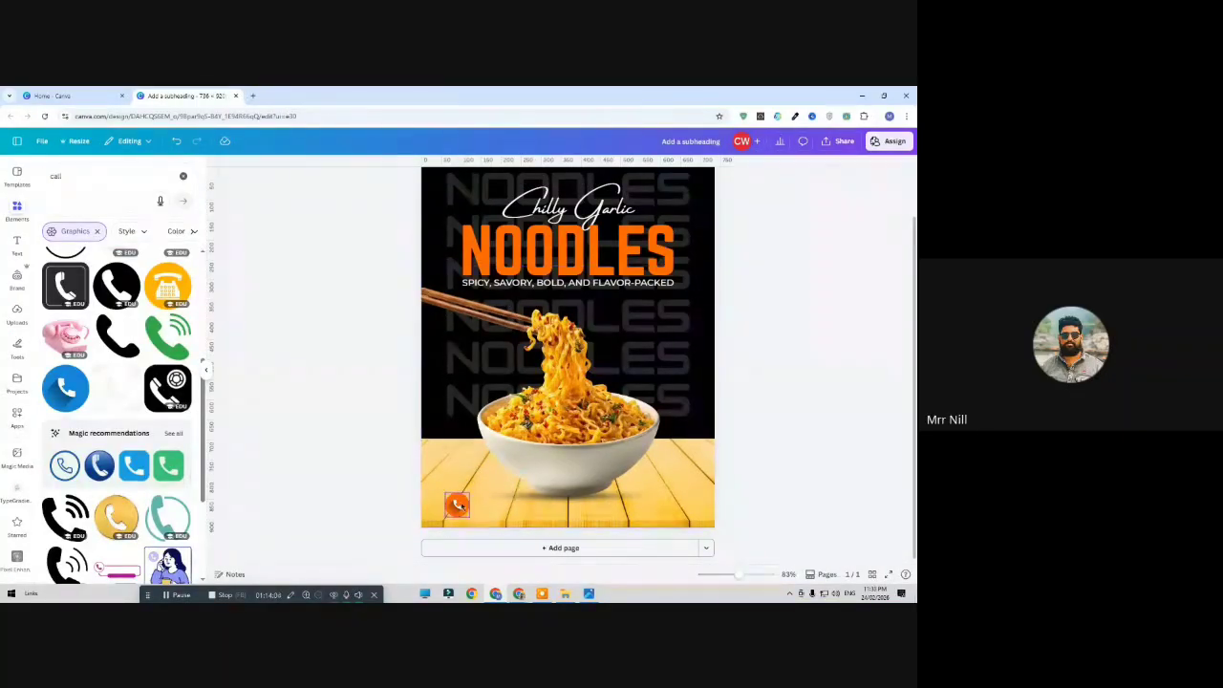
pyautogui.click(457, 505)
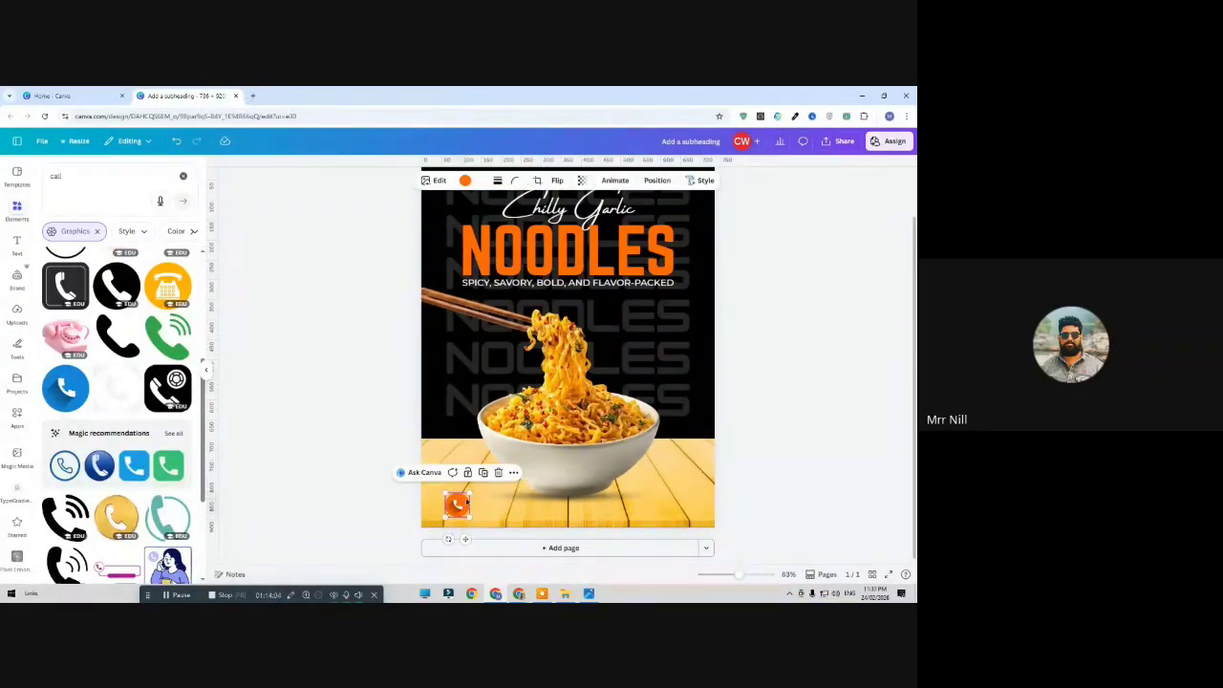
pyautogui.click(350, 418)
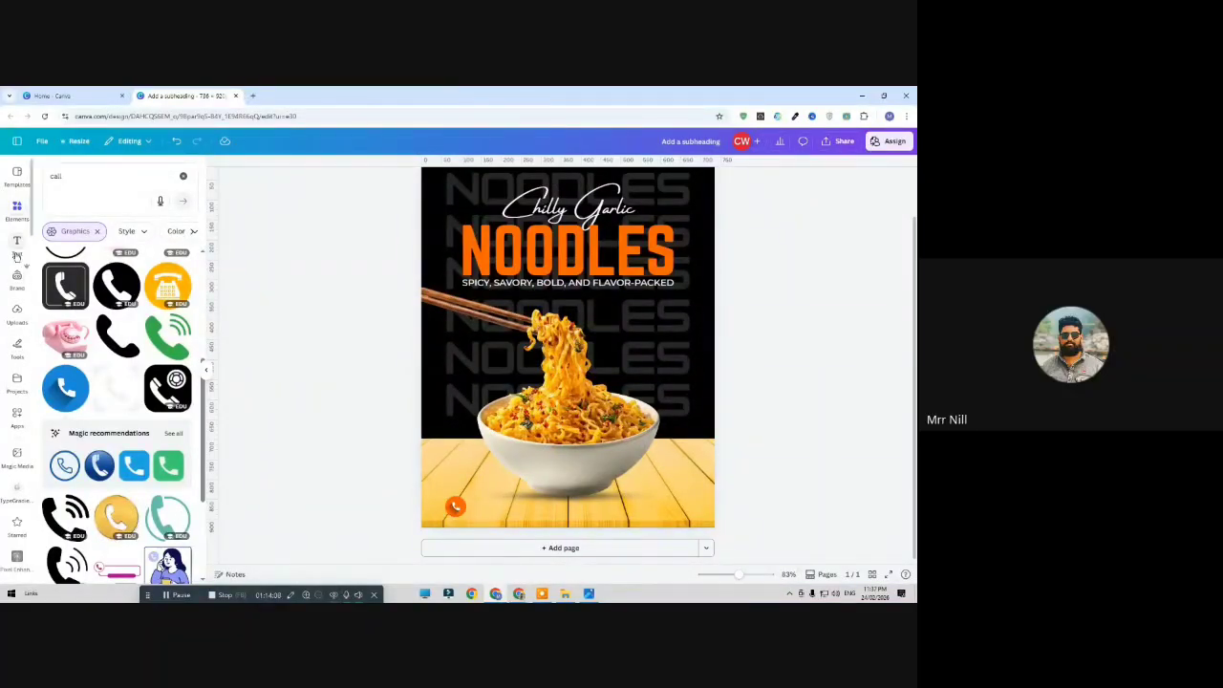
pyautogui.click(16, 249)
pyautogui.click(115, 355)
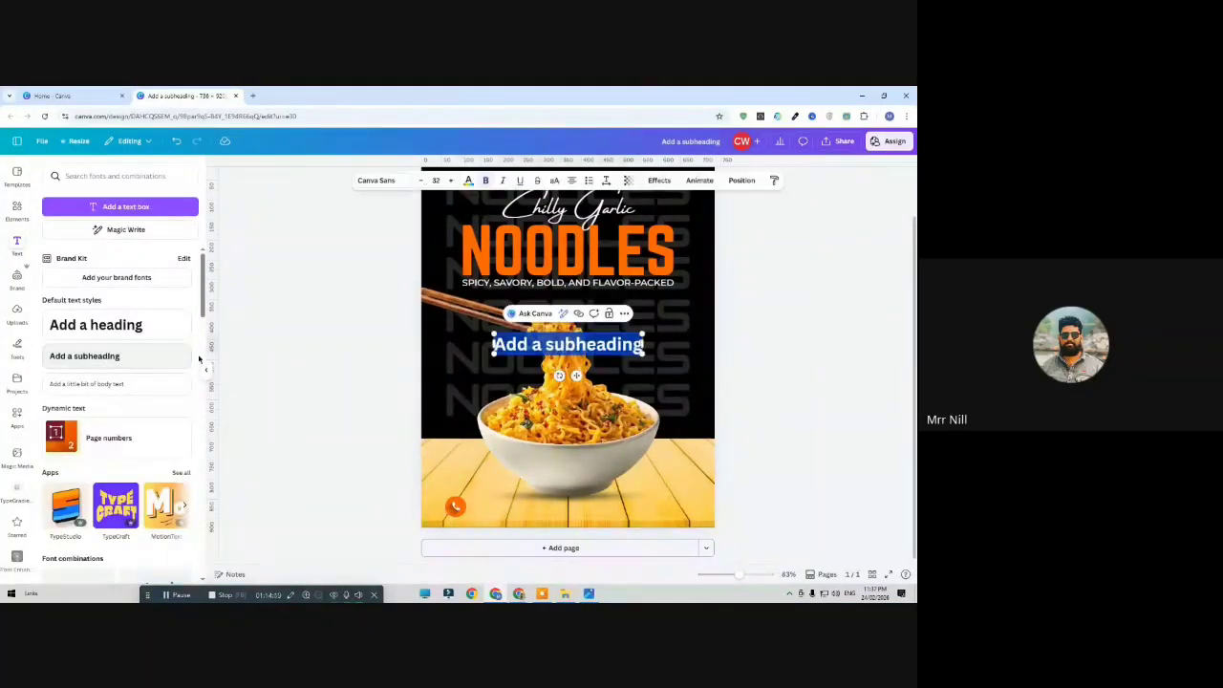
pyautogui.click(271, 331)
pyautogui.hotkey('ctrl', 'z')
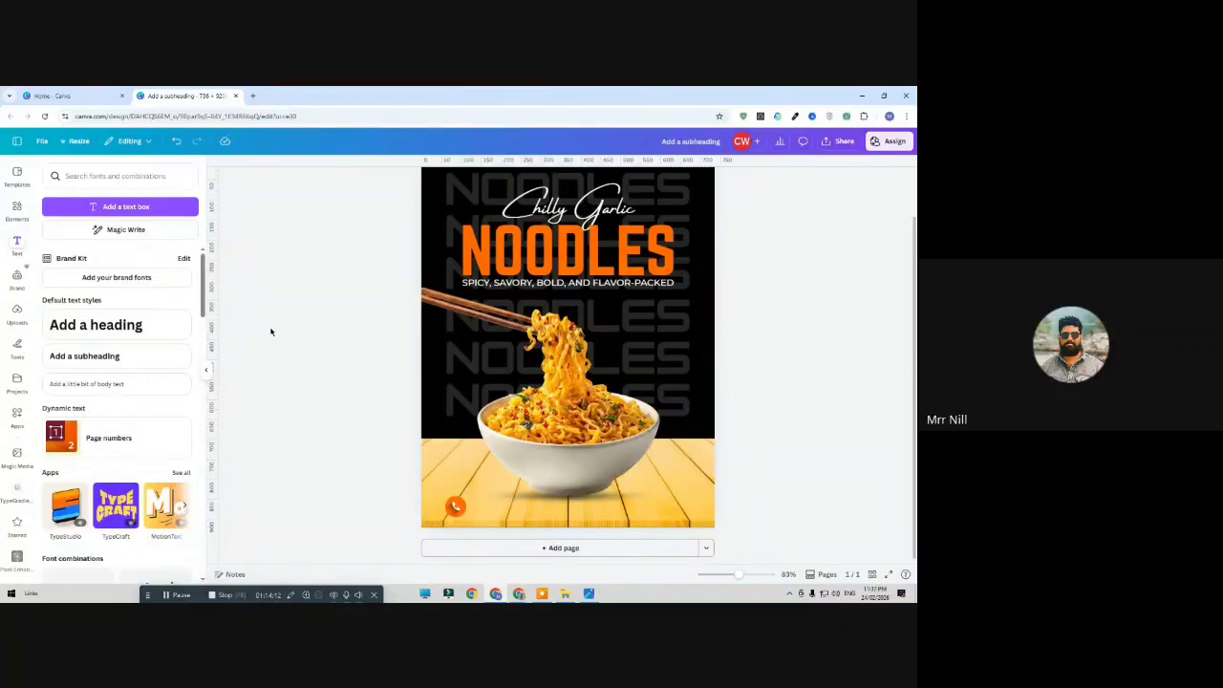
# Duplicate the tagline under the NOODLES title and place the copy beside the phone icon at the poster's lower edge
pyautogui.click(552, 284)
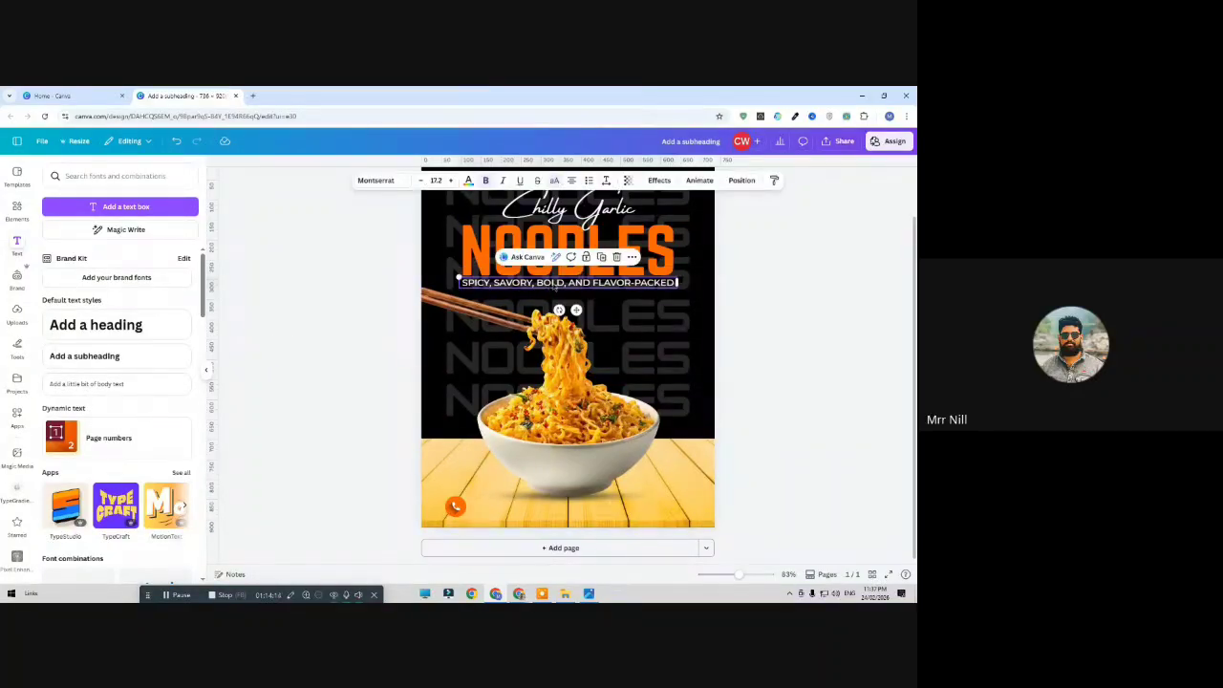
pyautogui.click(601, 257)
pyautogui.moveTo(592, 284); pyautogui.dragTo(597, 506)
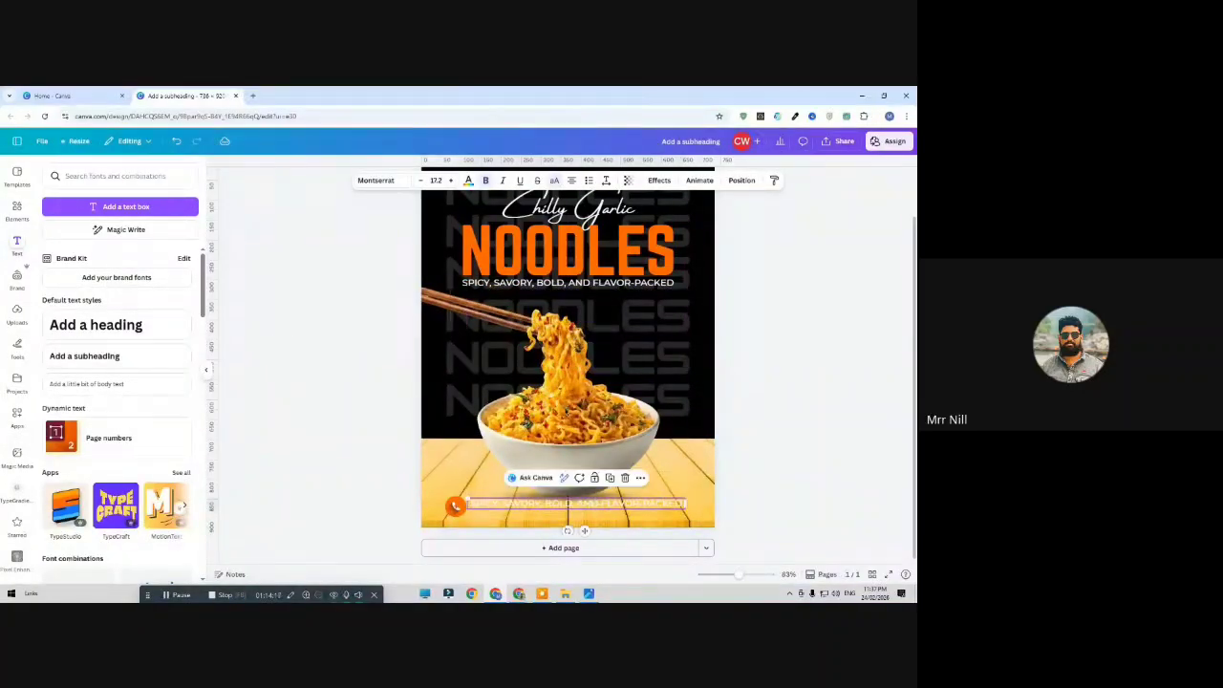
# Turn off uppercase on the copied tagline and replace its wording with "Call for order"
pyautogui.click(554, 180)
pyautogui.doubleClick(533, 504)
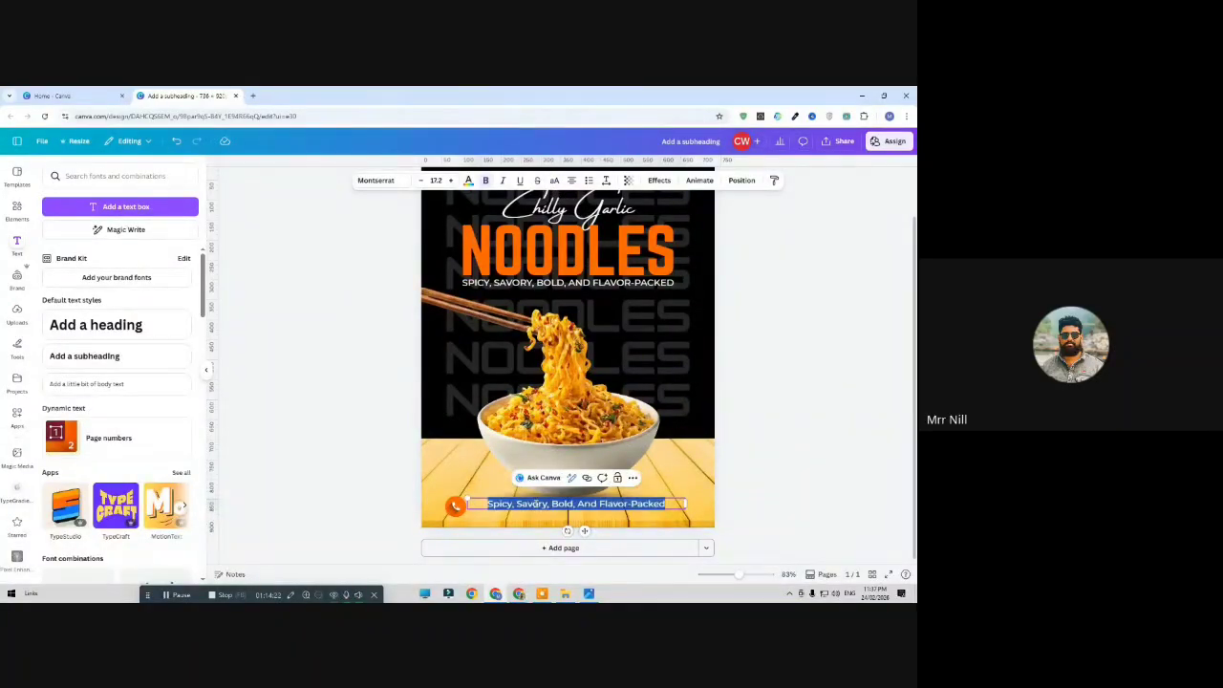
pyautogui.press('BackSpace')
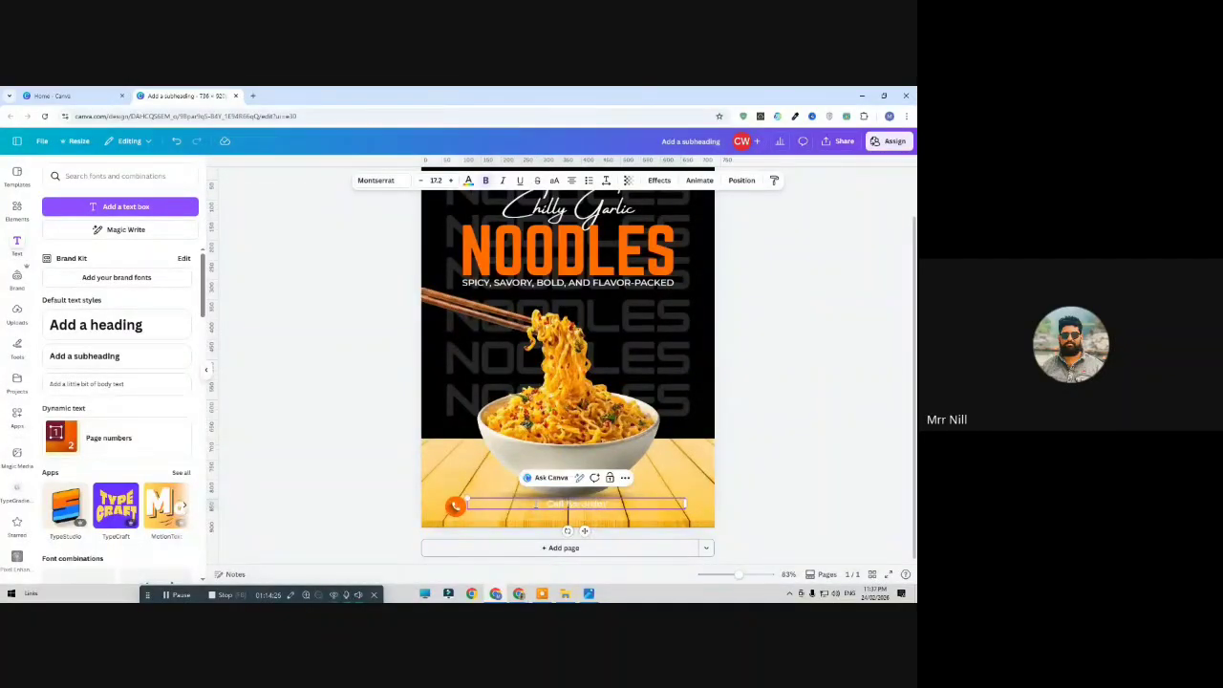
pyautogui.click(368, 429)
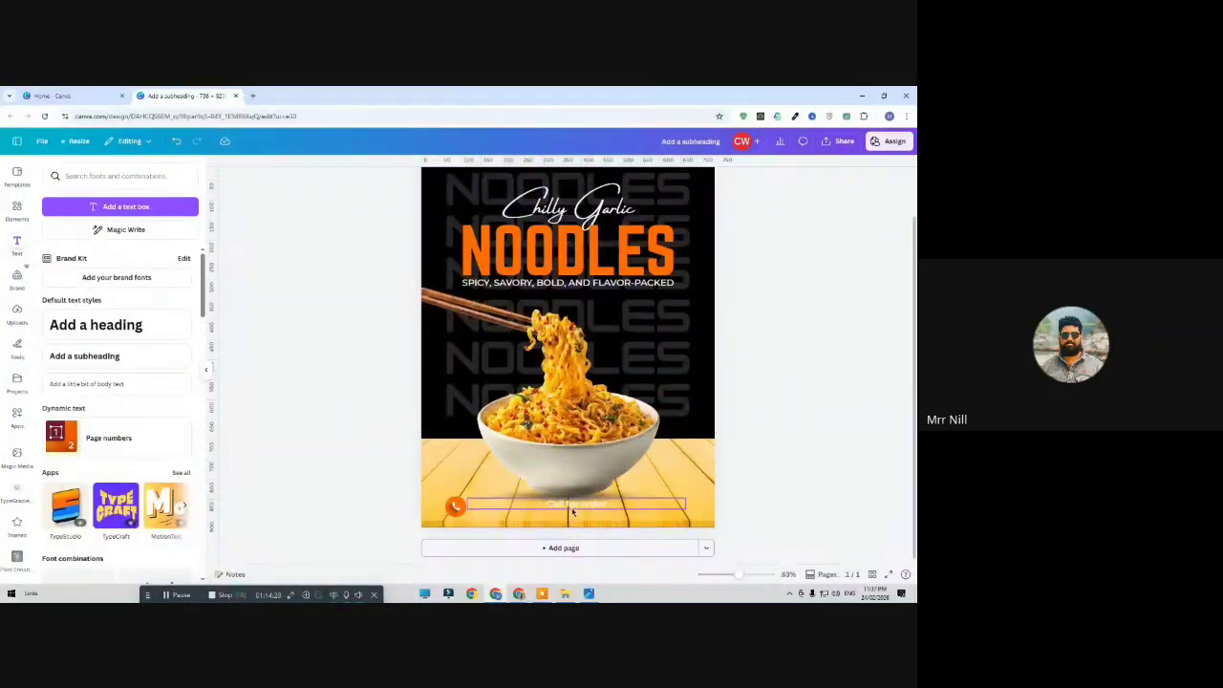
# Set the "Call for order" text to Montserrat SemiBold and narrow its box to fit on one line beside the phone icon
pyautogui.click(572, 509)
pyautogui.click(400, 186)
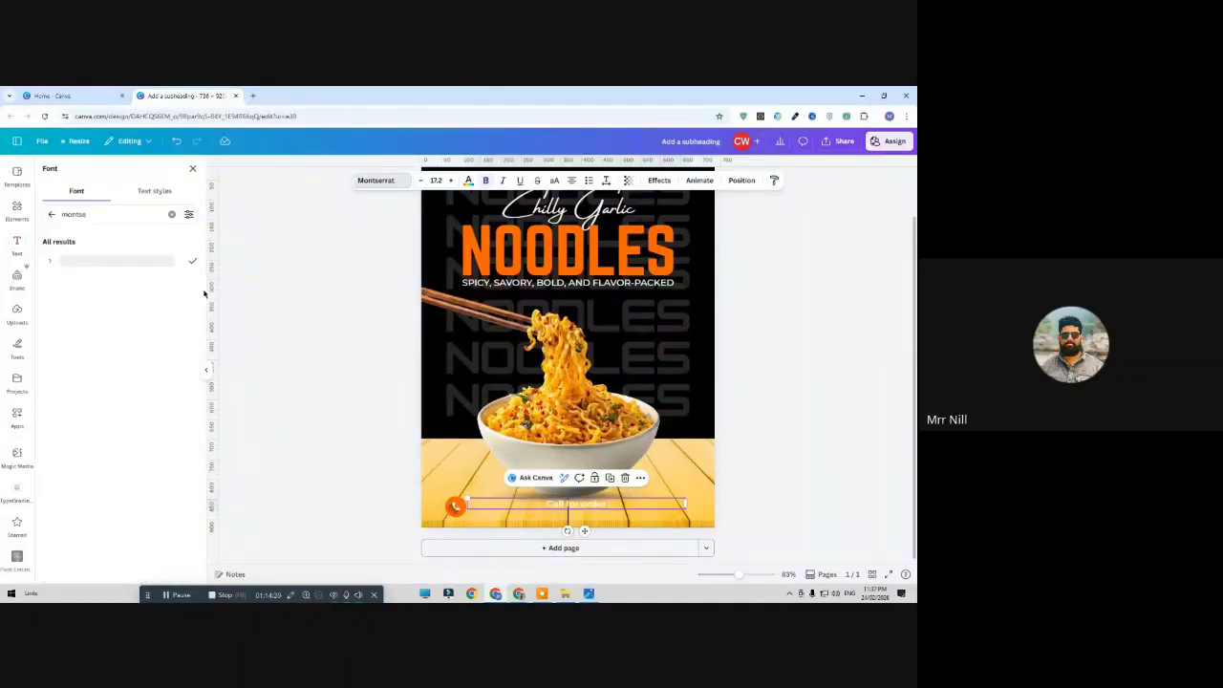
pyautogui.click(67, 262)
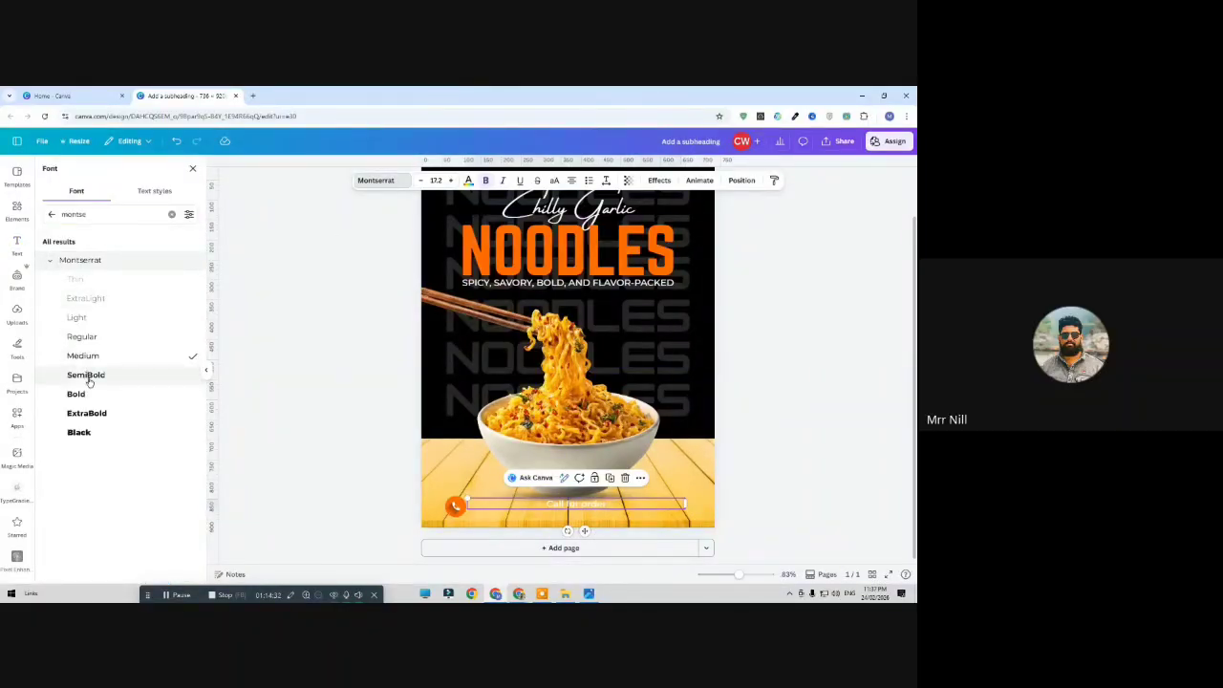
pyautogui.click(92, 375)
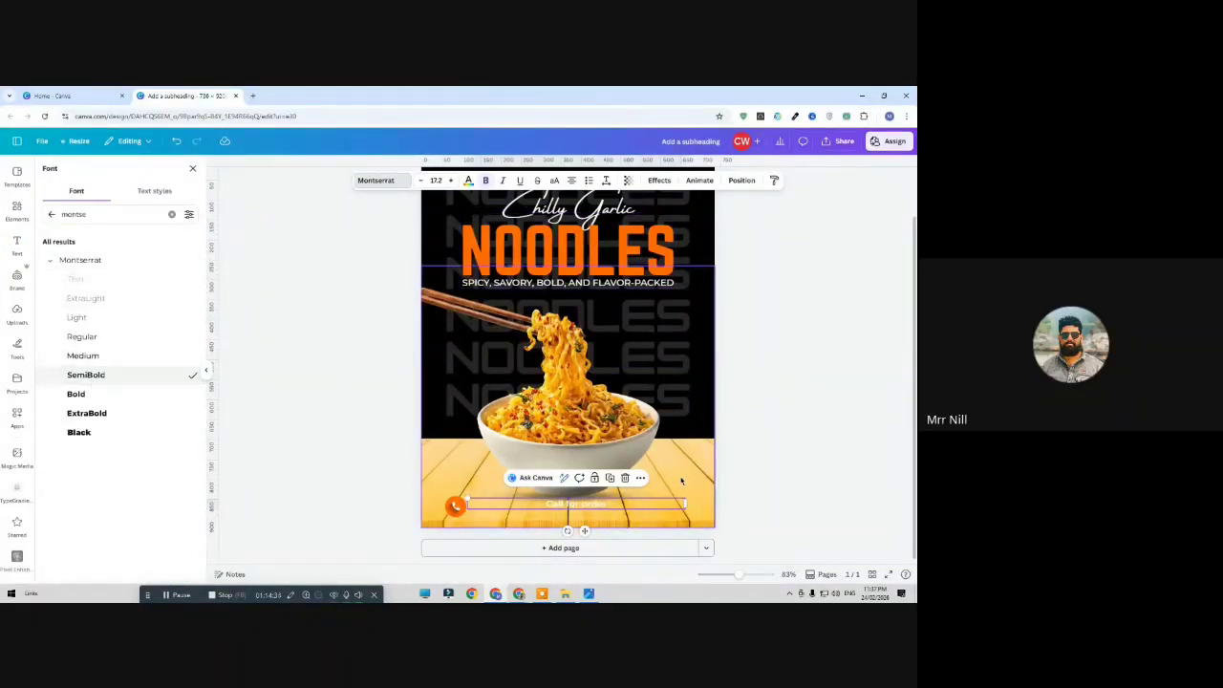
pyautogui.moveTo(686, 504); pyautogui.dragTo(536, 511)
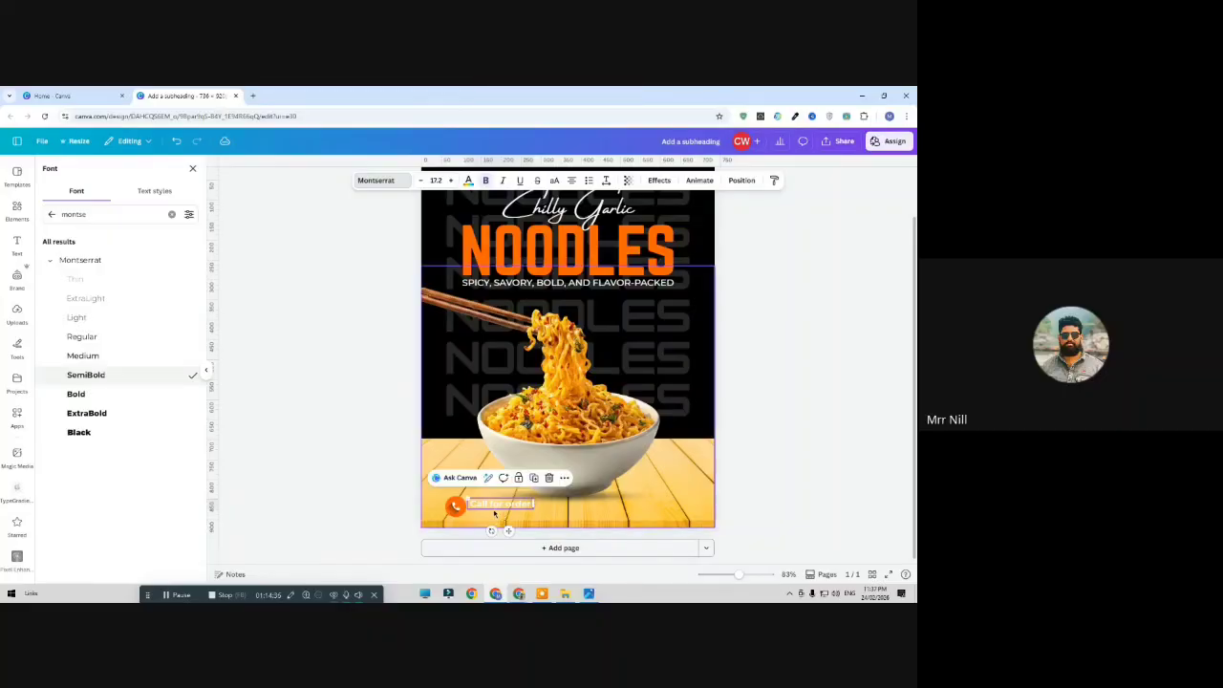
pyautogui.click(489, 504)
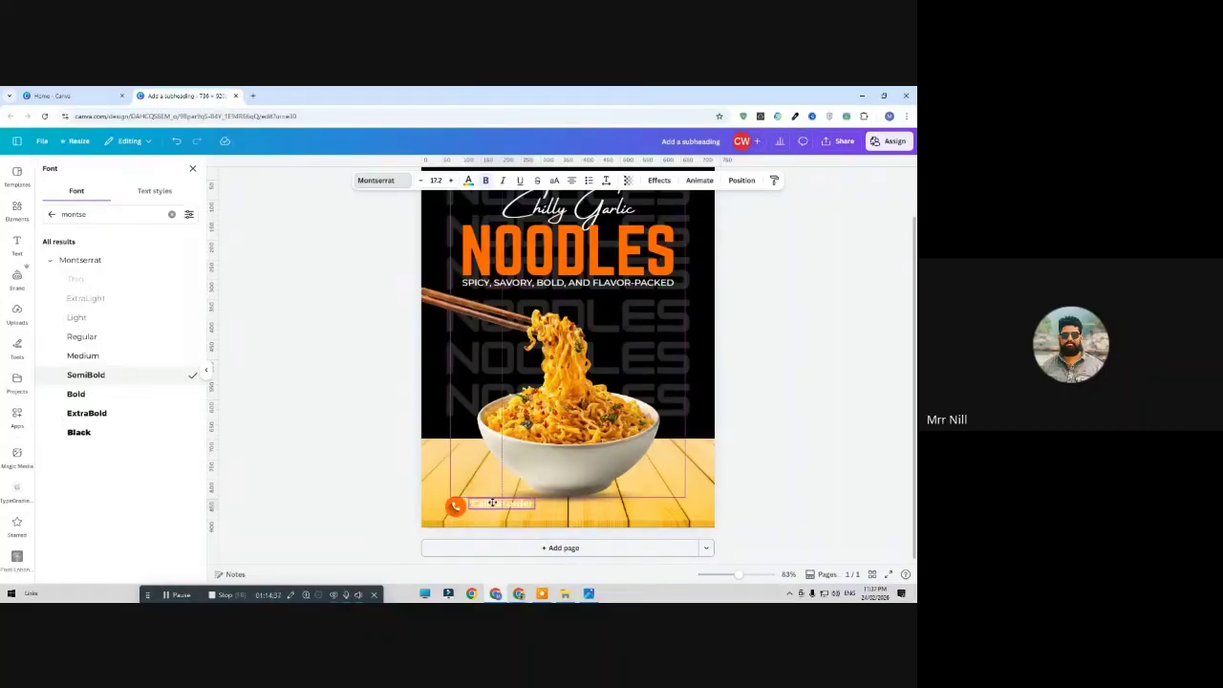
pyautogui.click(346, 450)
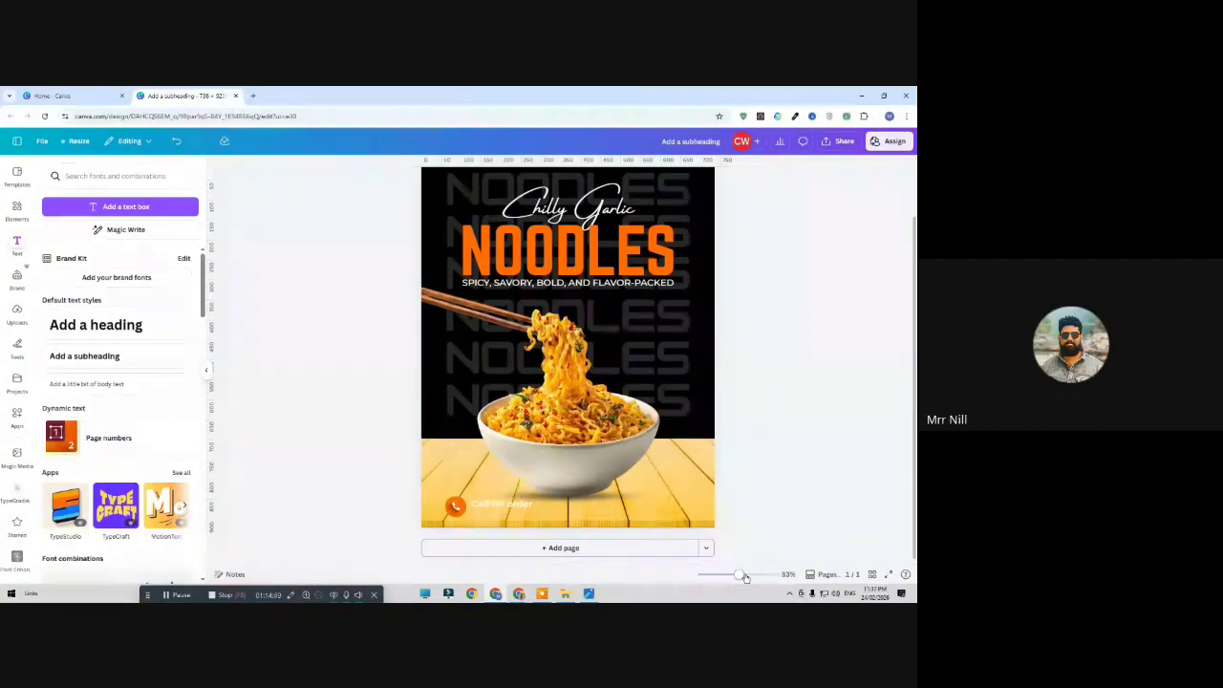
# Left-align the "Call for order" text within its box and line it up next to the phone icon
pyautogui.moveTo(745, 577); pyautogui.dragTo(750, 576)
pyautogui.scroll(-3, 469, 483)
pyautogui.click(437, 484)
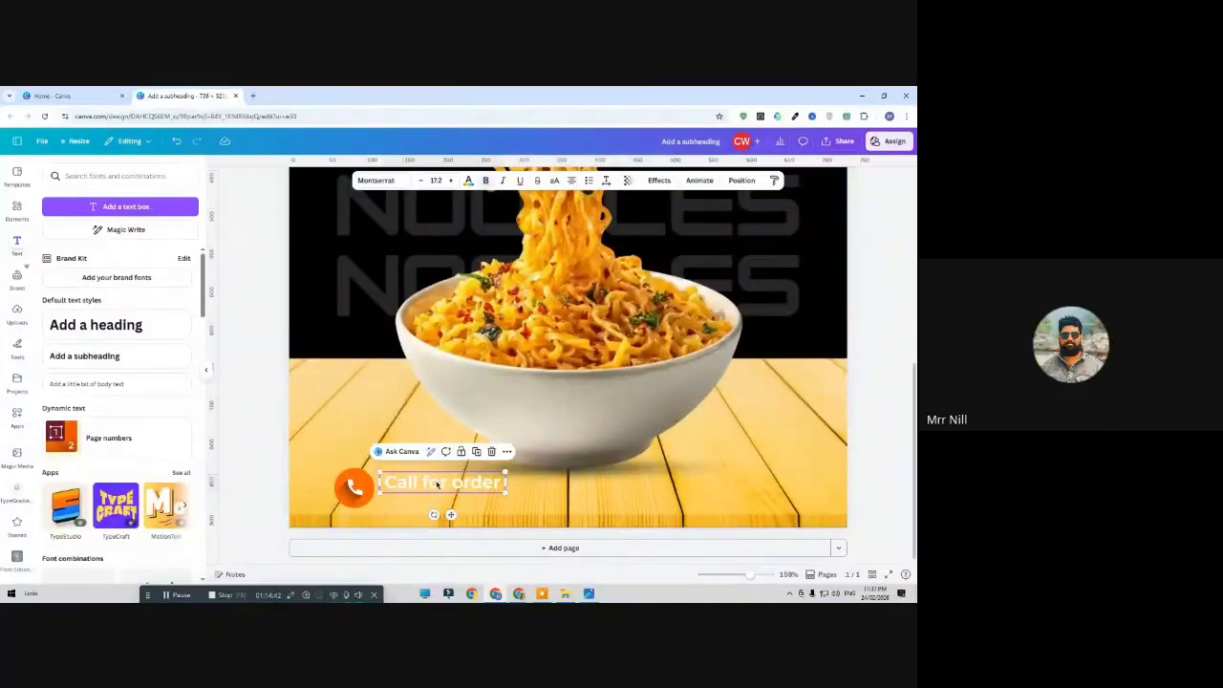
pyautogui.click(436, 484)
pyautogui.click(437, 489)
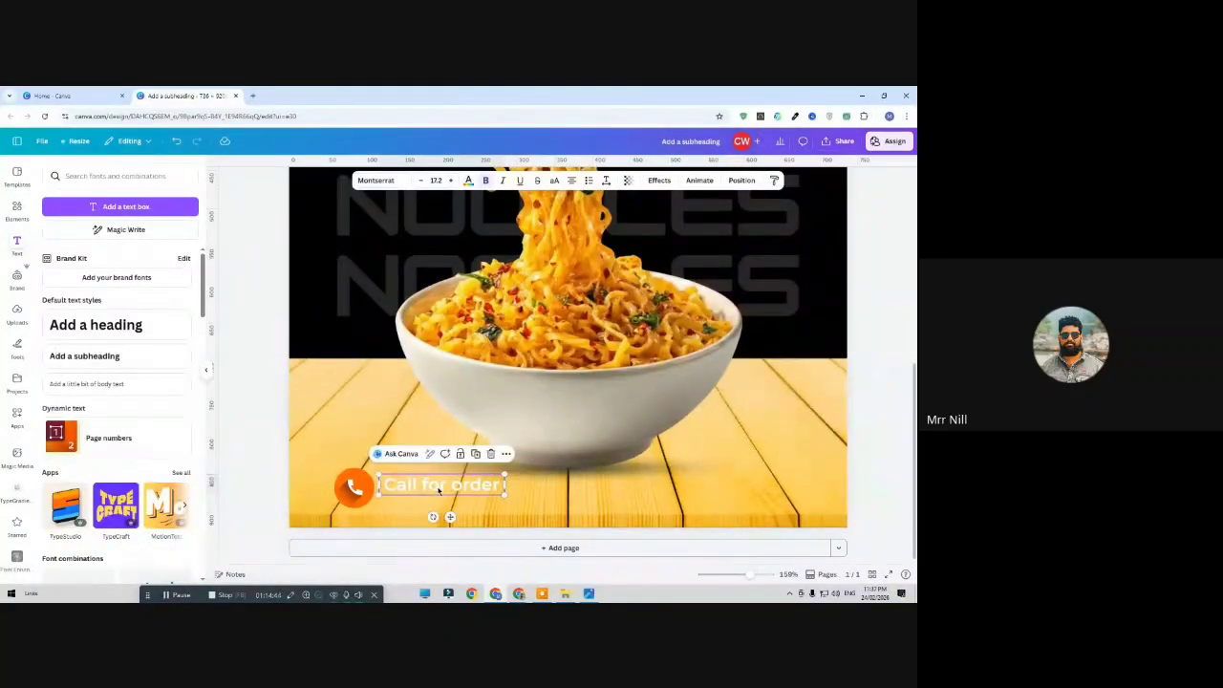
pyautogui.click(573, 182)
pyautogui.click(269, 419)
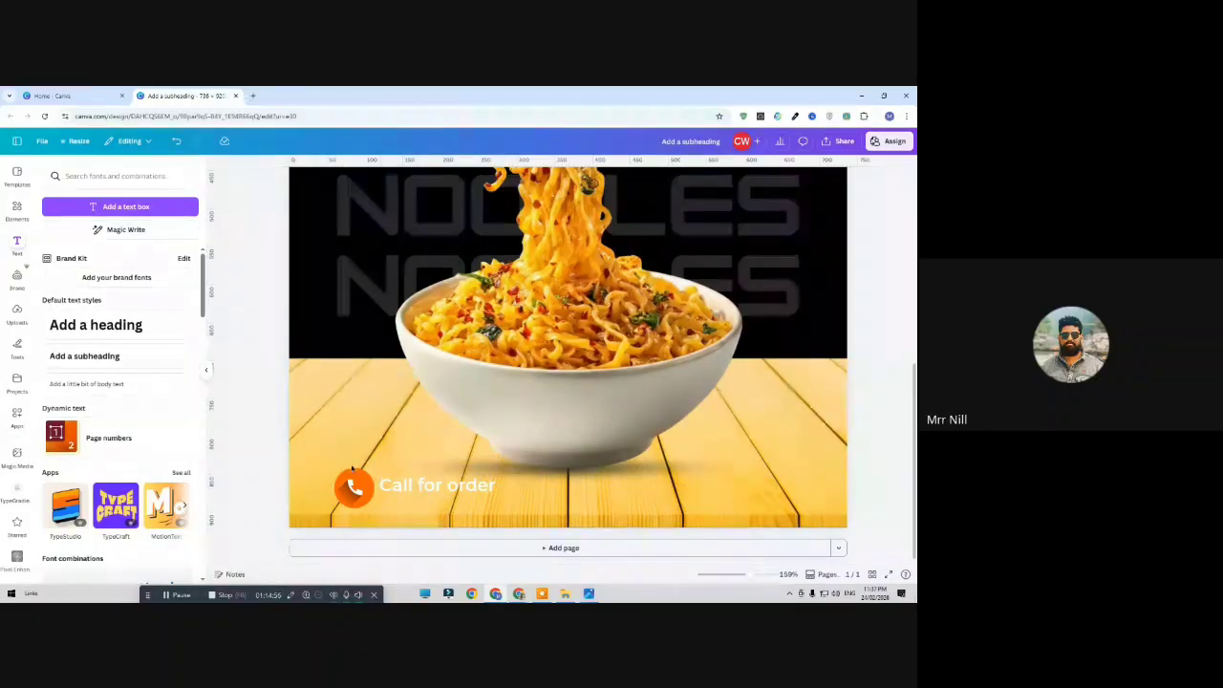
# Nudge the "Call for order" text slightly upward to leave room for a second line beside the phone icon
pyautogui.click(406, 492)
pyautogui.press('Up')
pyautogui.press('Up')
pyautogui.press('Up')
pyautogui.press('Up')
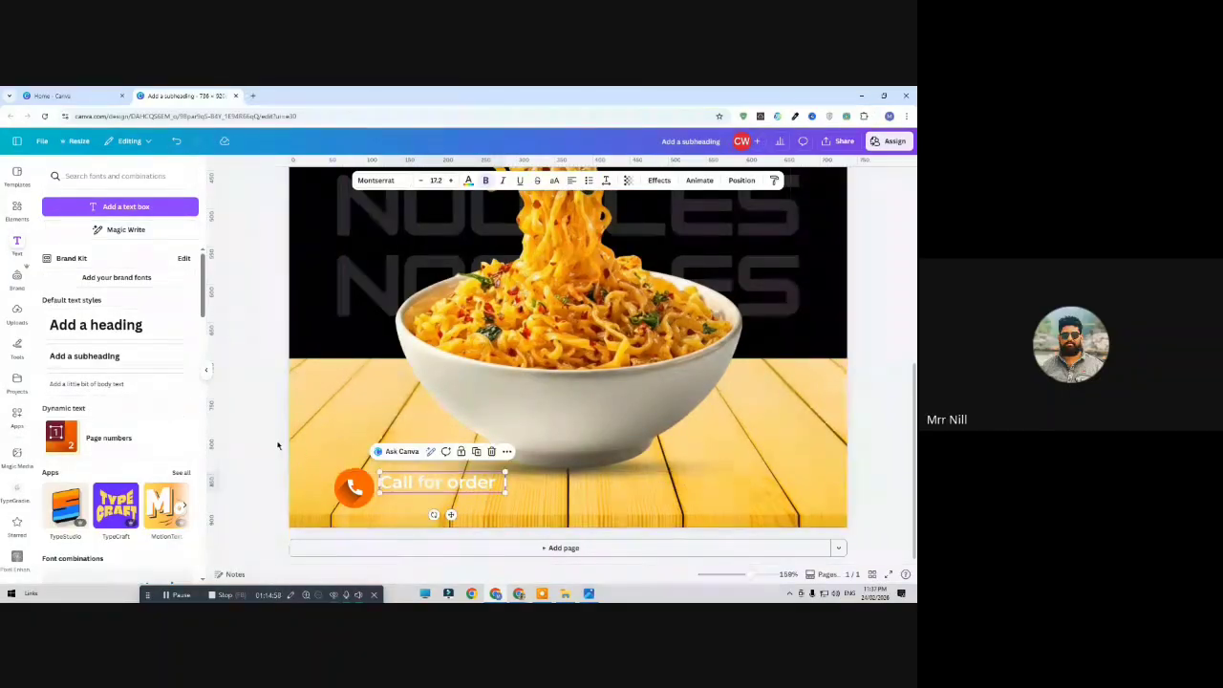
pyautogui.click(276, 442)
# Duplicate the "Call for order" text, place the copy directly beneath it and replace its wording with the contact phone number
pyautogui.click(430, 480)
pyautogui.click(478, 455)
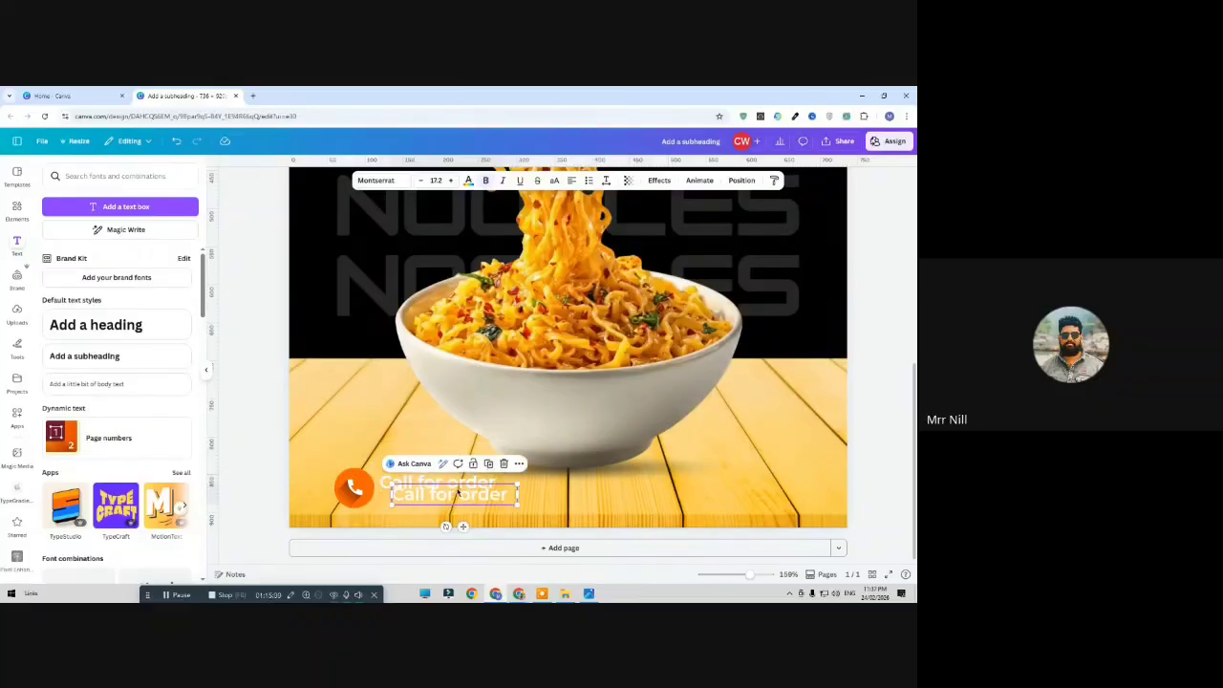
pyautogui.doubleClick(447, 496)
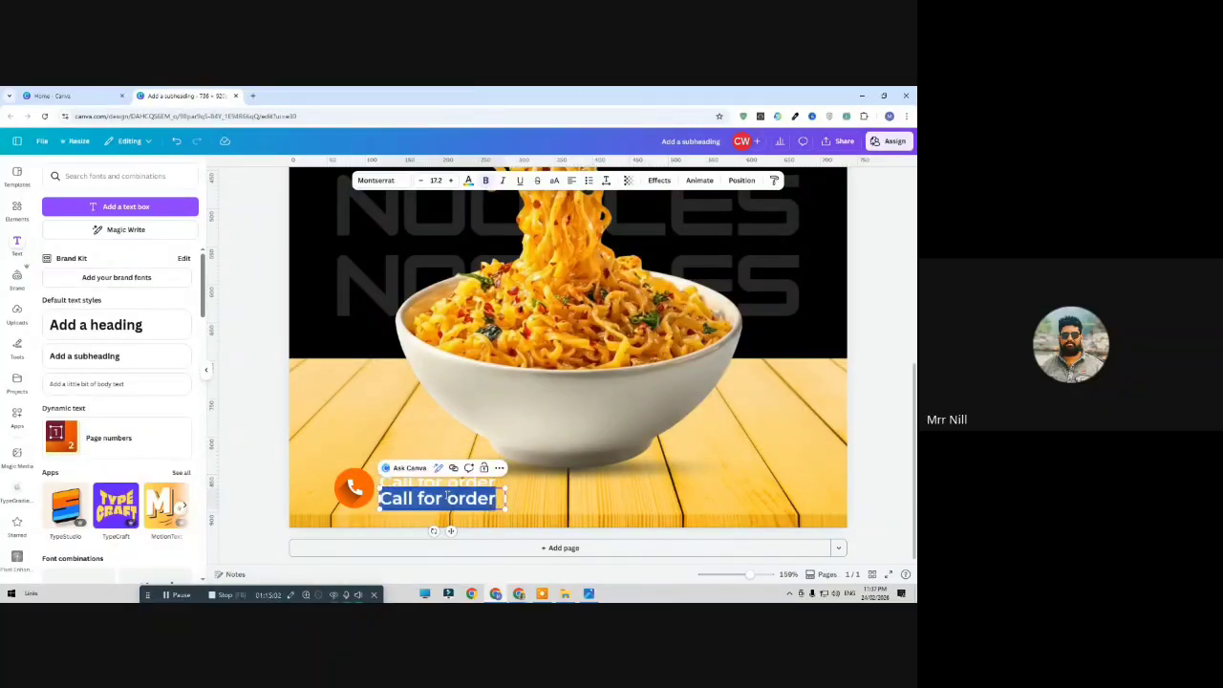
pyautogui.write('+0123456789')
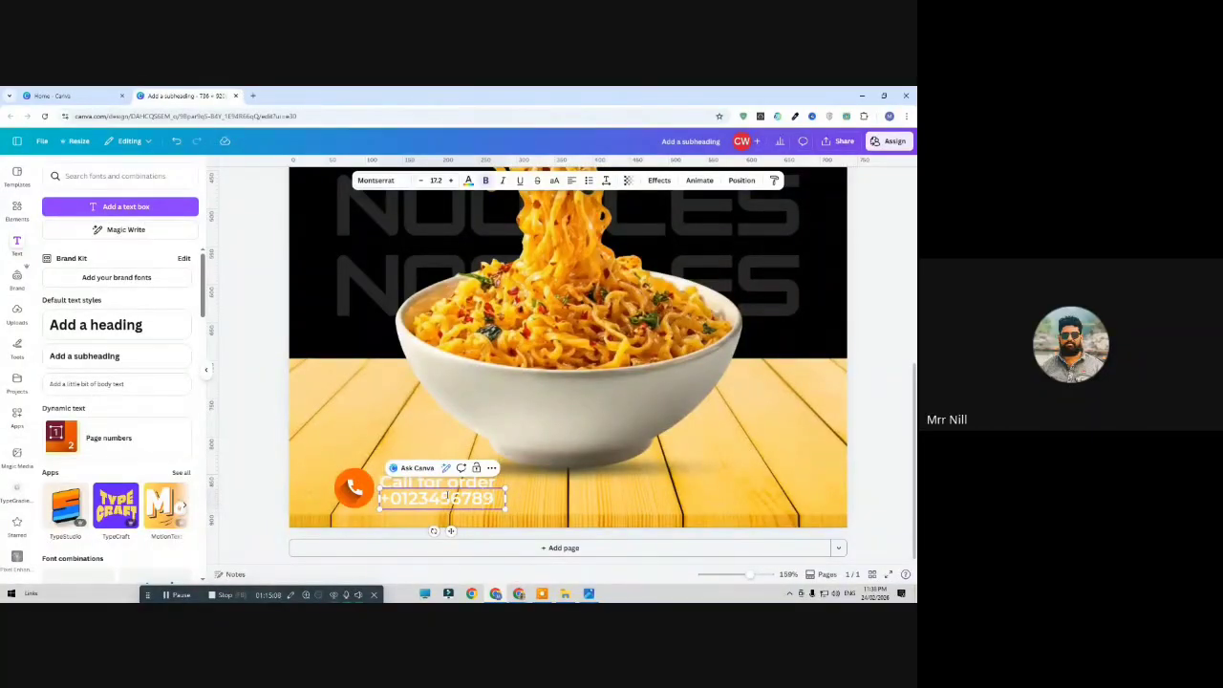
pyautogui.click(262, 363)
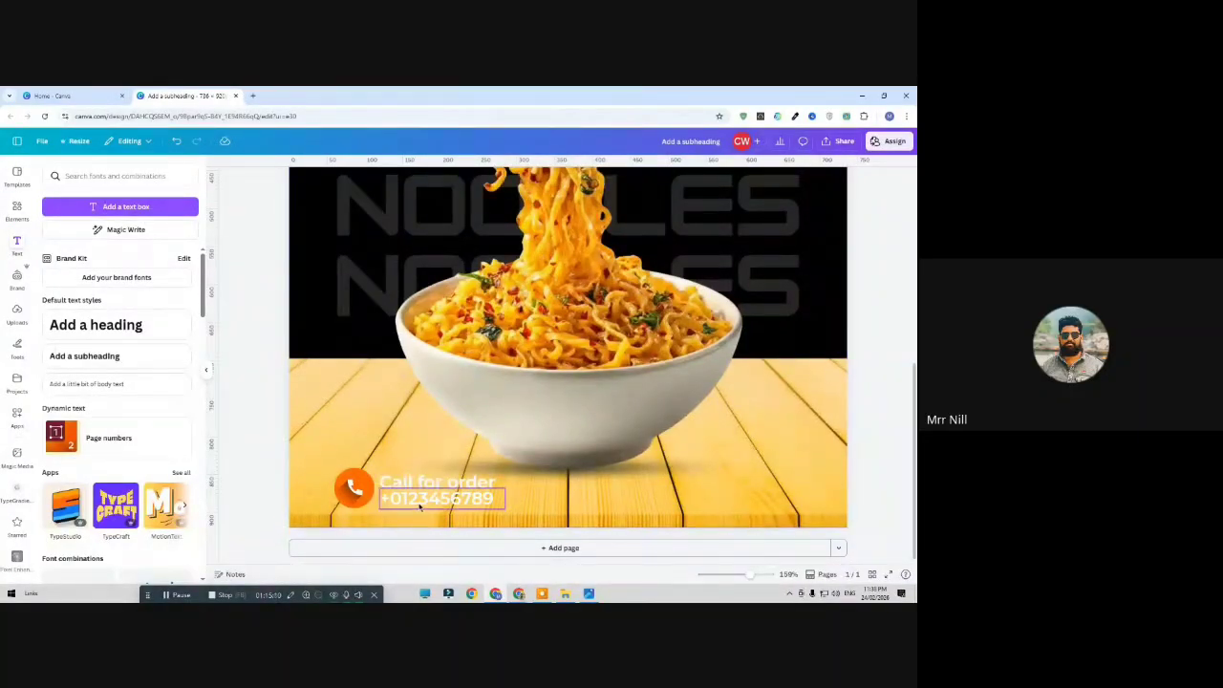
# Shrink the "Call for order" line slightly and adjust the phone number's position so both lines sit neatly beside the icon
pyautogui.click(419, 504)
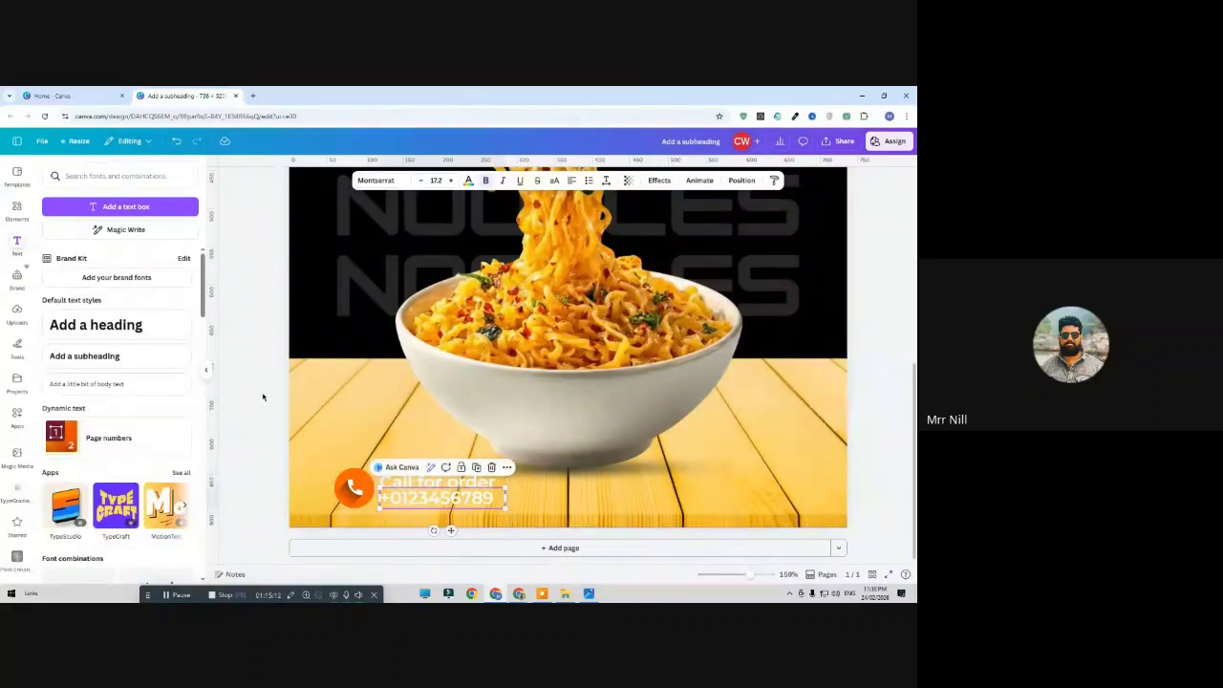
pyautogui.click(262, 396)
pyautogui.click(492, 481)
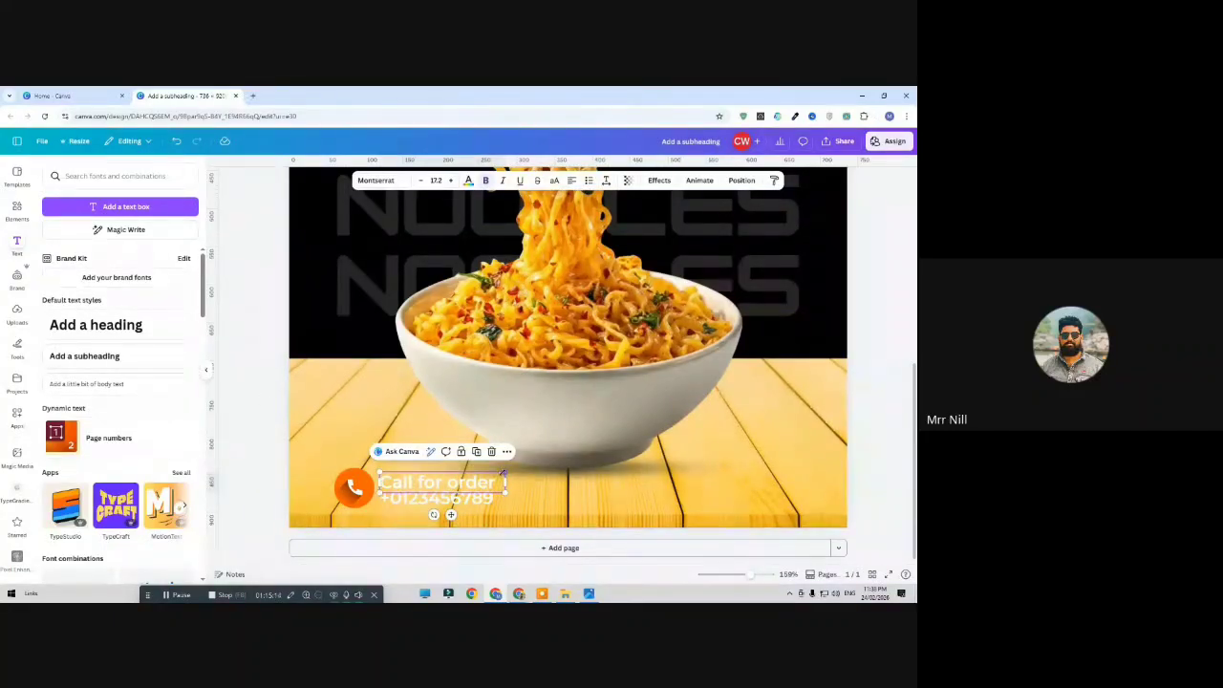
pyautogui.moveTo(505, 474); pyautogui.dragTo(495, 476)
pyautogui.click(264, 460)
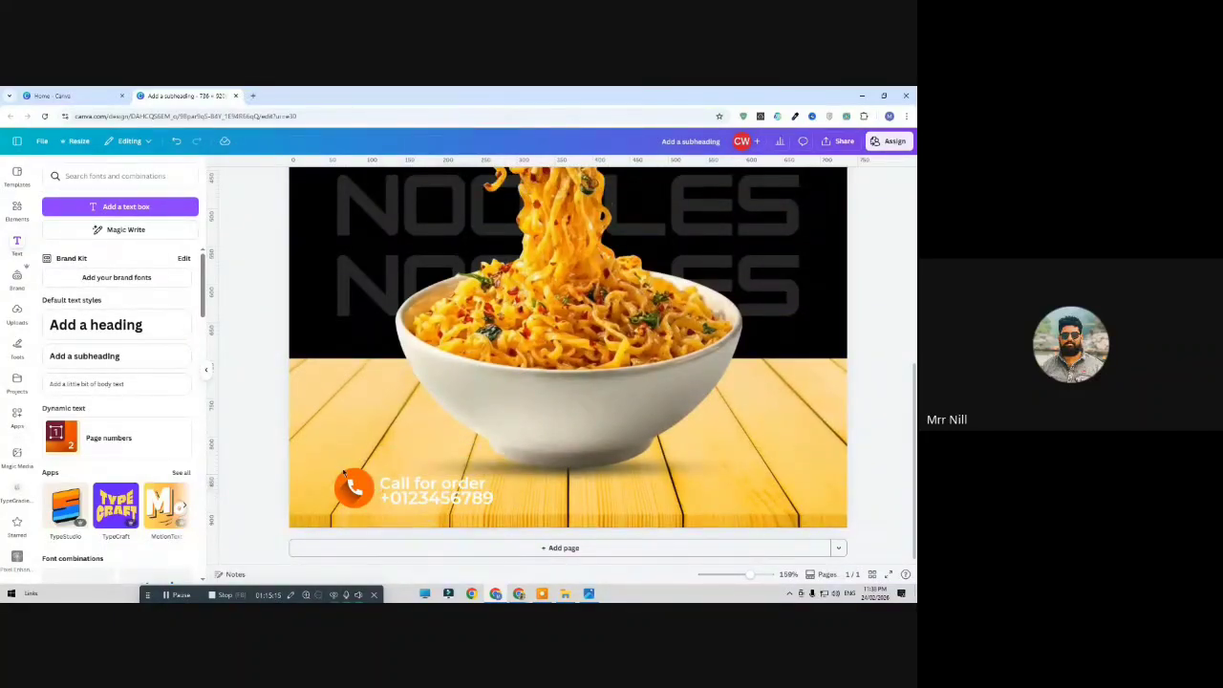
pyautogui.click(409, 498)
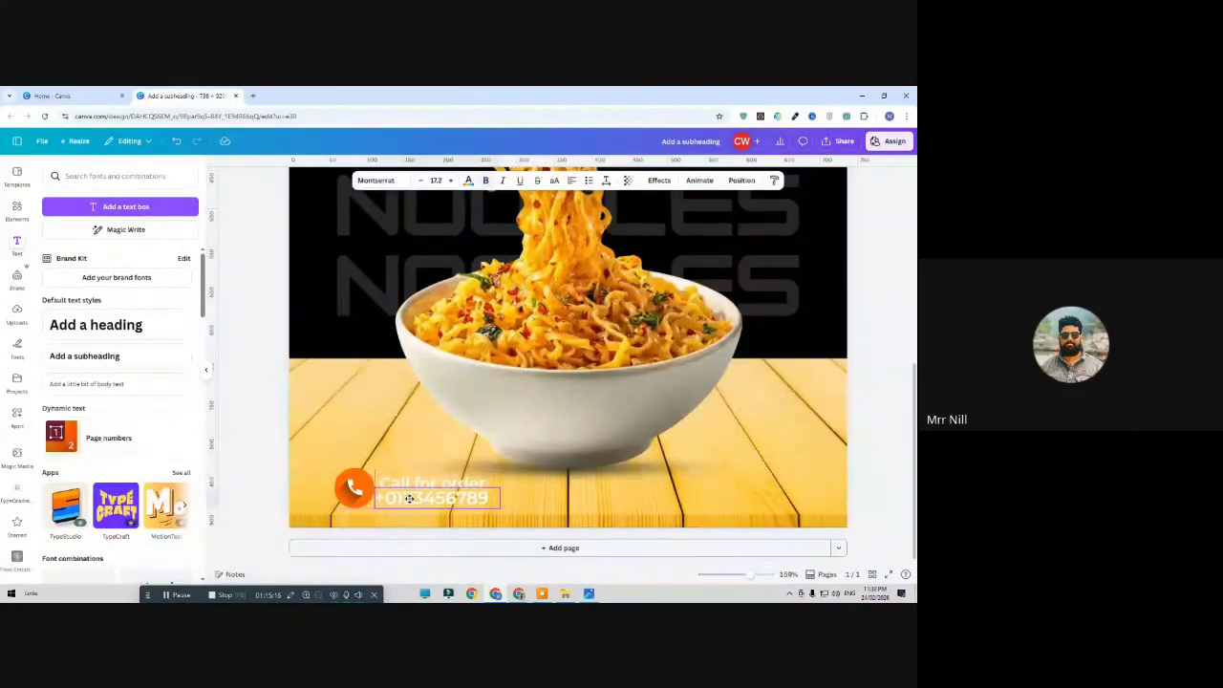
pyautogui.click(268, 411)
# Search the design elements library for "order now"
pyautogui.scroll(-3, 275, 419)
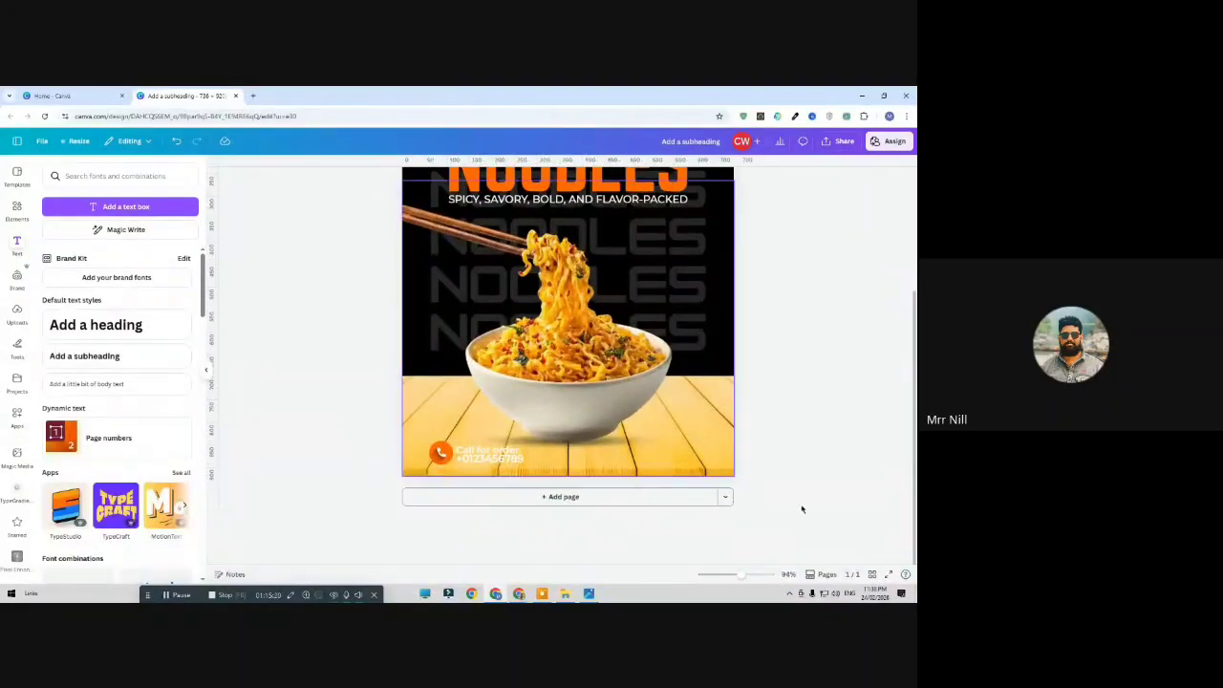
pyautogui.click(16, 208)
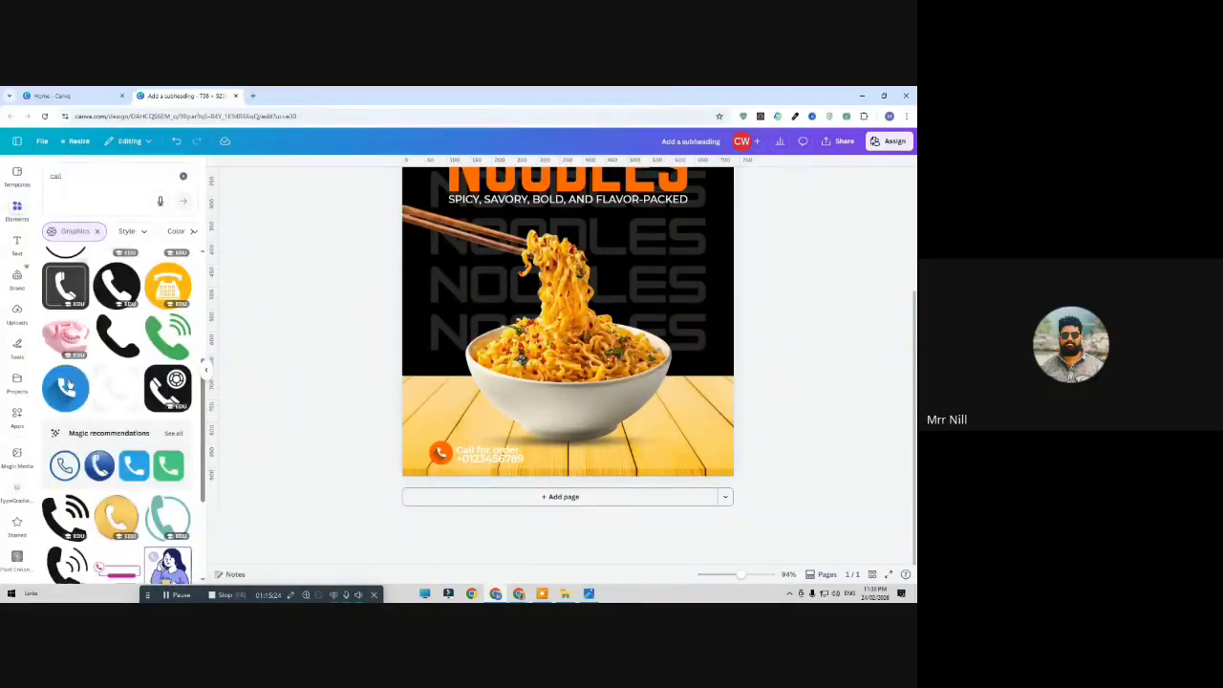
pyautogui.click(183, 178)
pyautogui.click(66, 387)
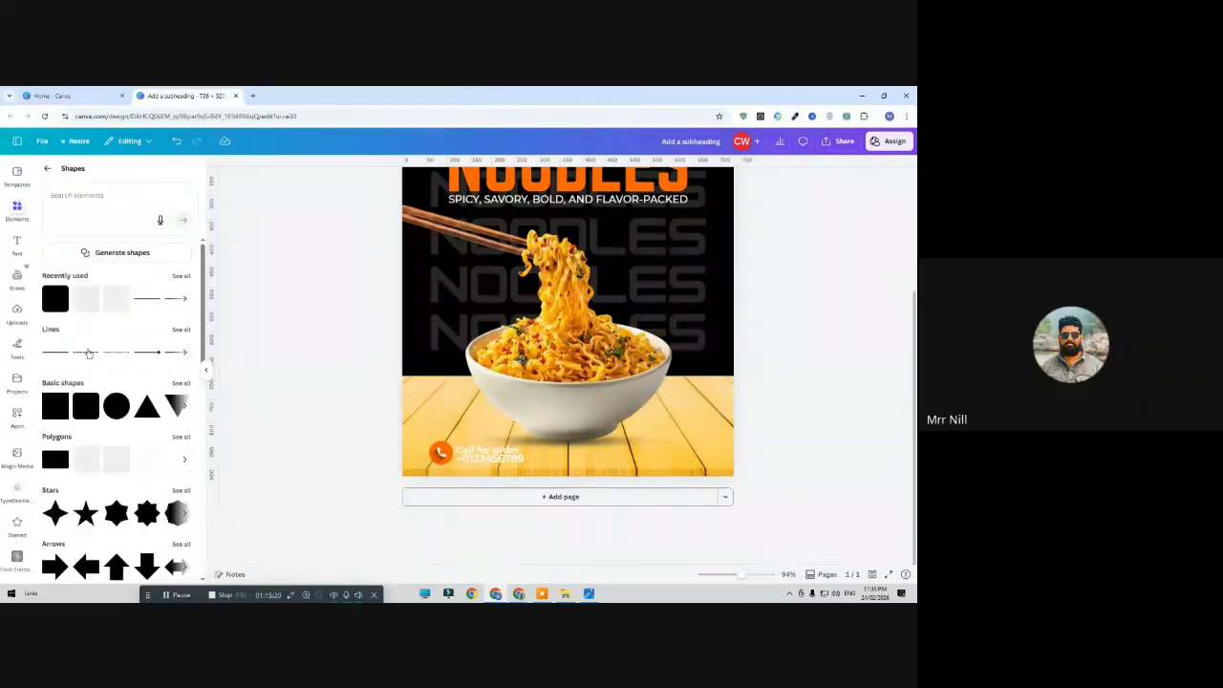
pyautogui.click(50, 171)
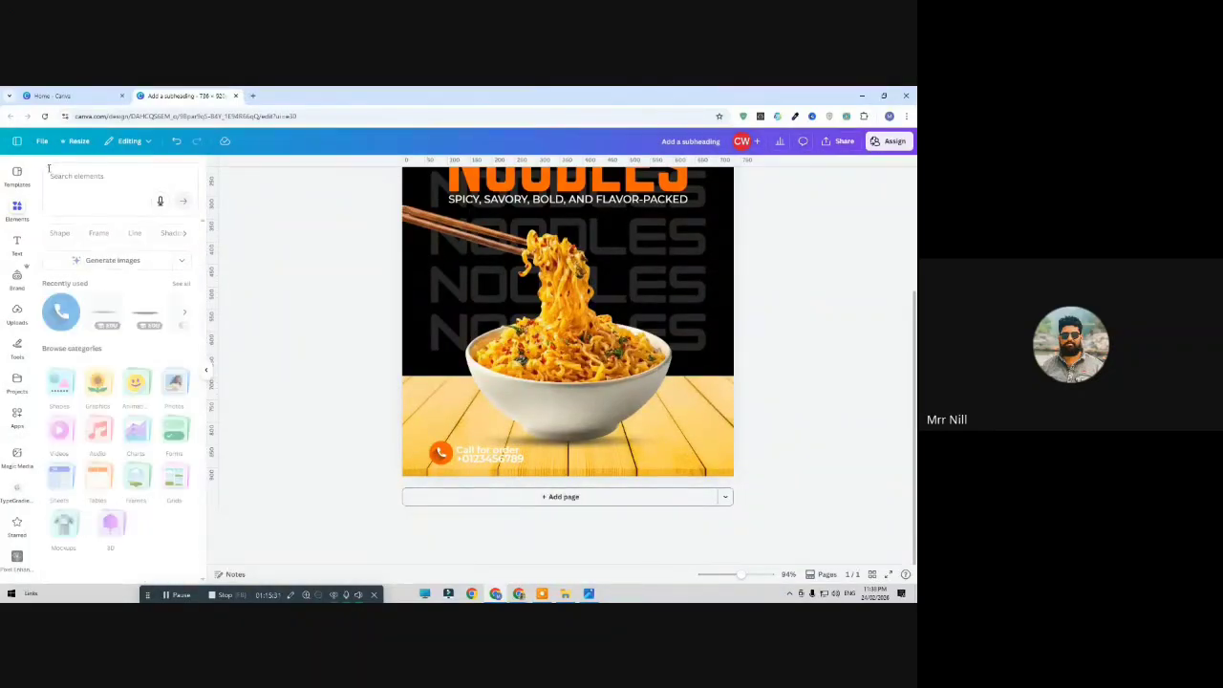
pyautogui.click(102, 176)
pyautogui.write('c')
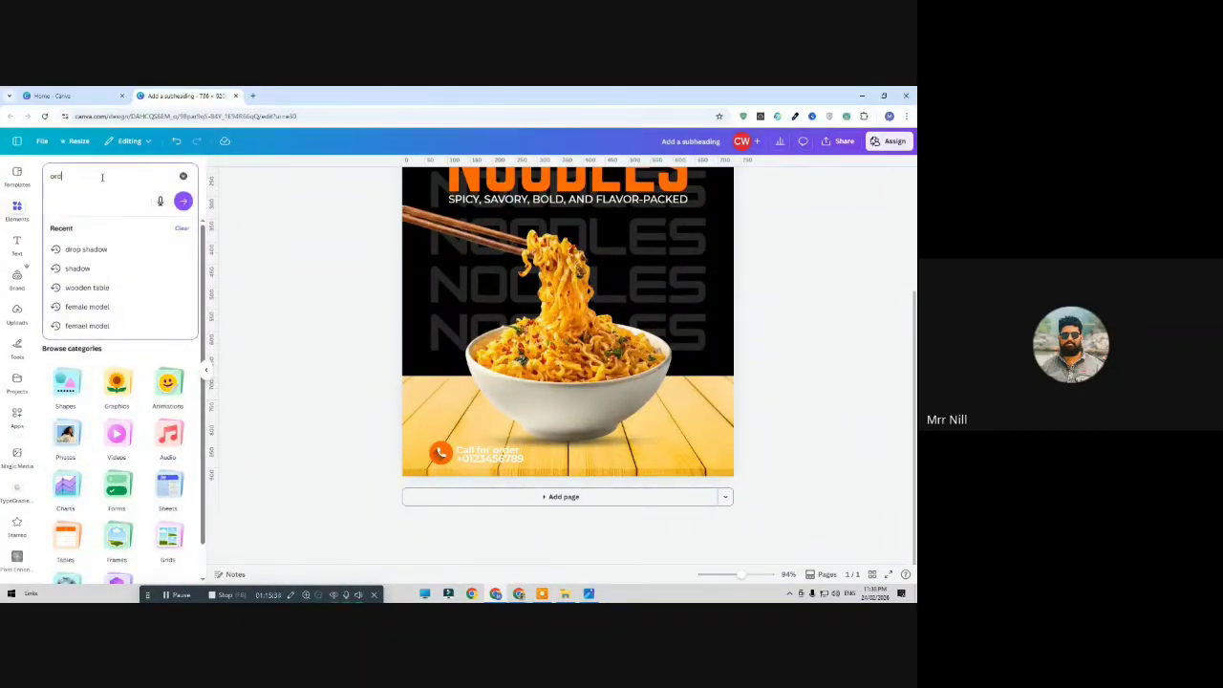
pyautogui.write('rder now')
pyautogui.press('Return')
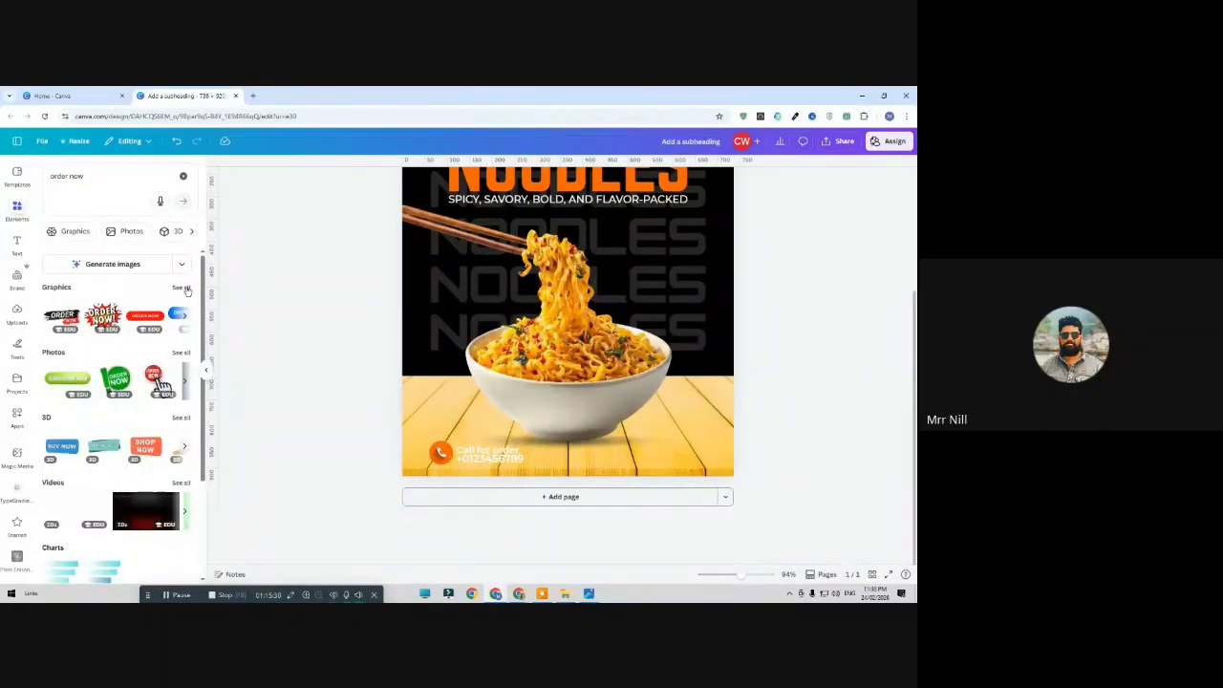
# Browse all the matching graphics and insert the red rounded ORDER NOW button into the poster
pyautogui.click(181, 289)
pyautogui.scroll(-2, 105, 491)
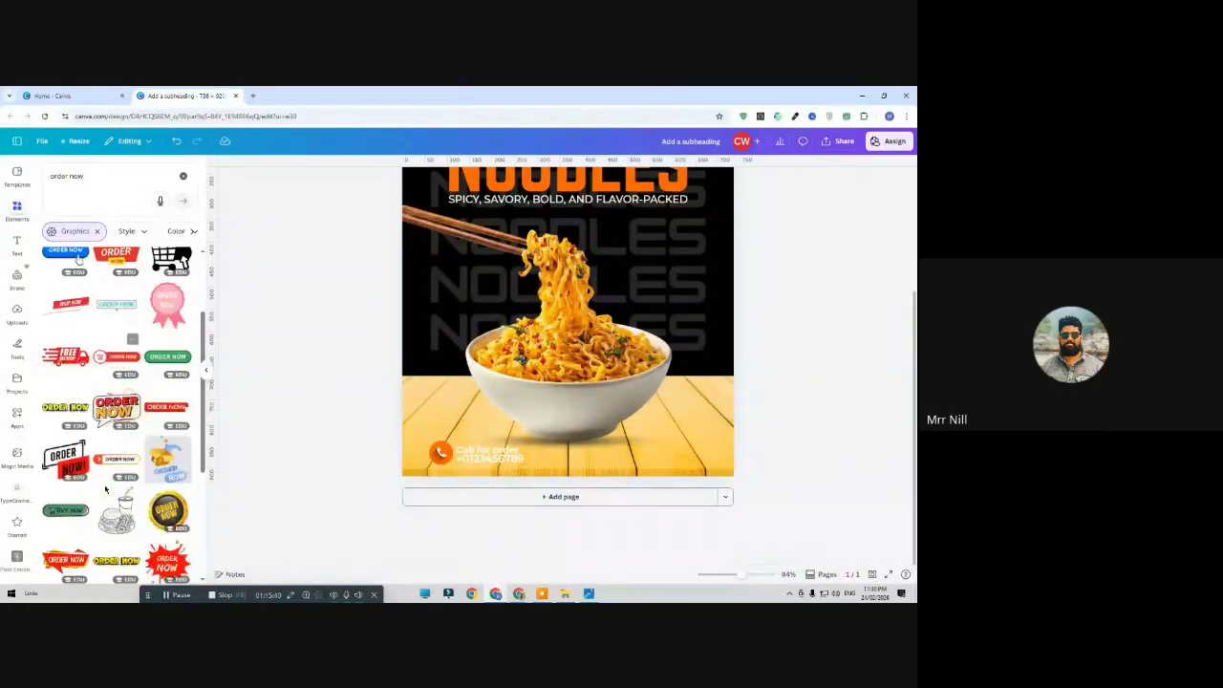
pyautogui.scroll(2, 107, 493)
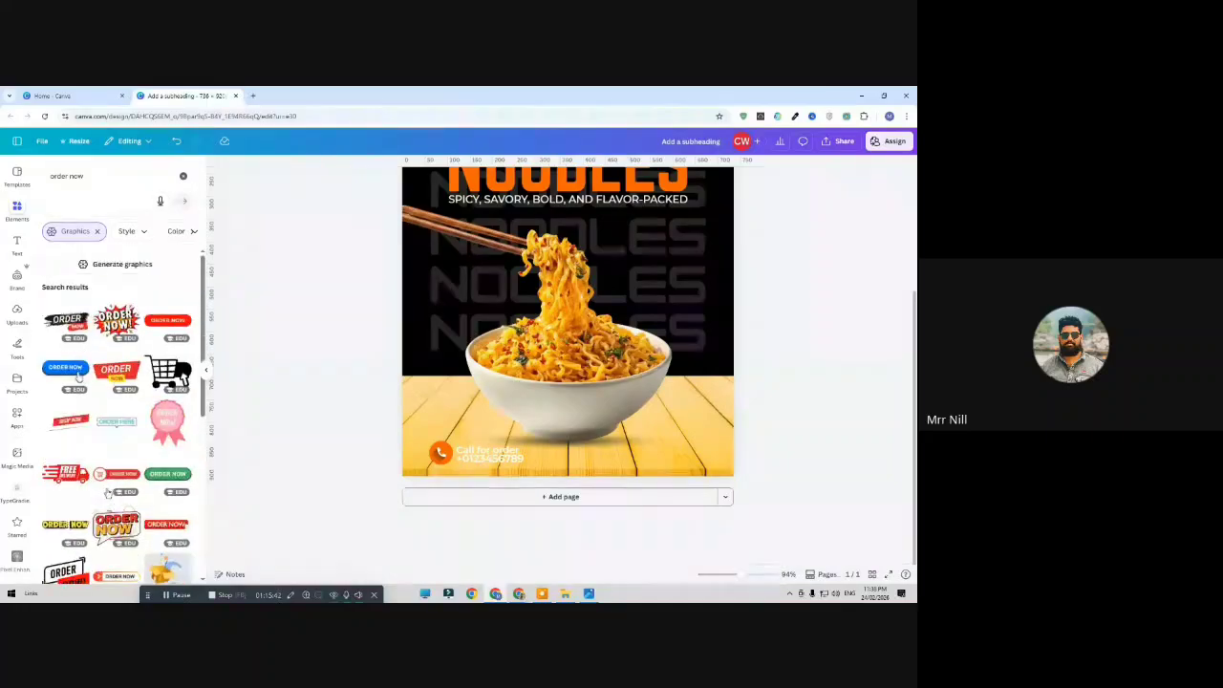
pyautogui.click(159, 325)
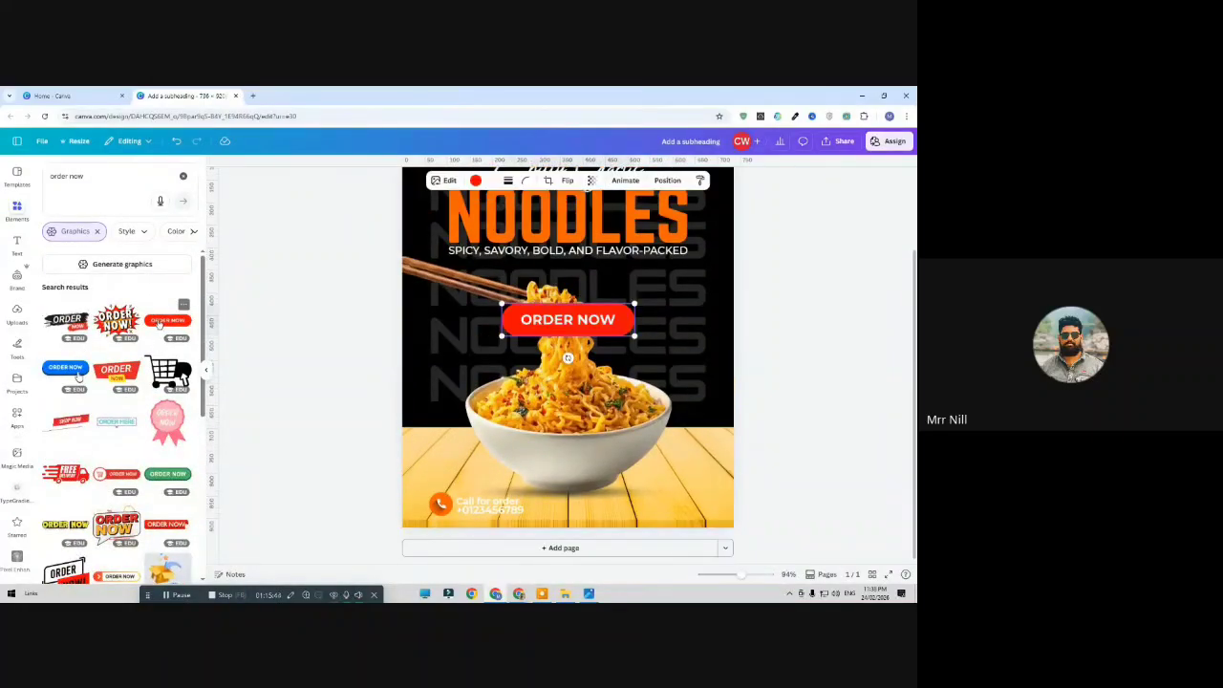
# Place the ORDER NOW button in the poster's lower-right corner at a smaller size and recolor it with the document's orange
pyautogui.moveTo(596, 321); pyautogui.dragTo(662, 500)
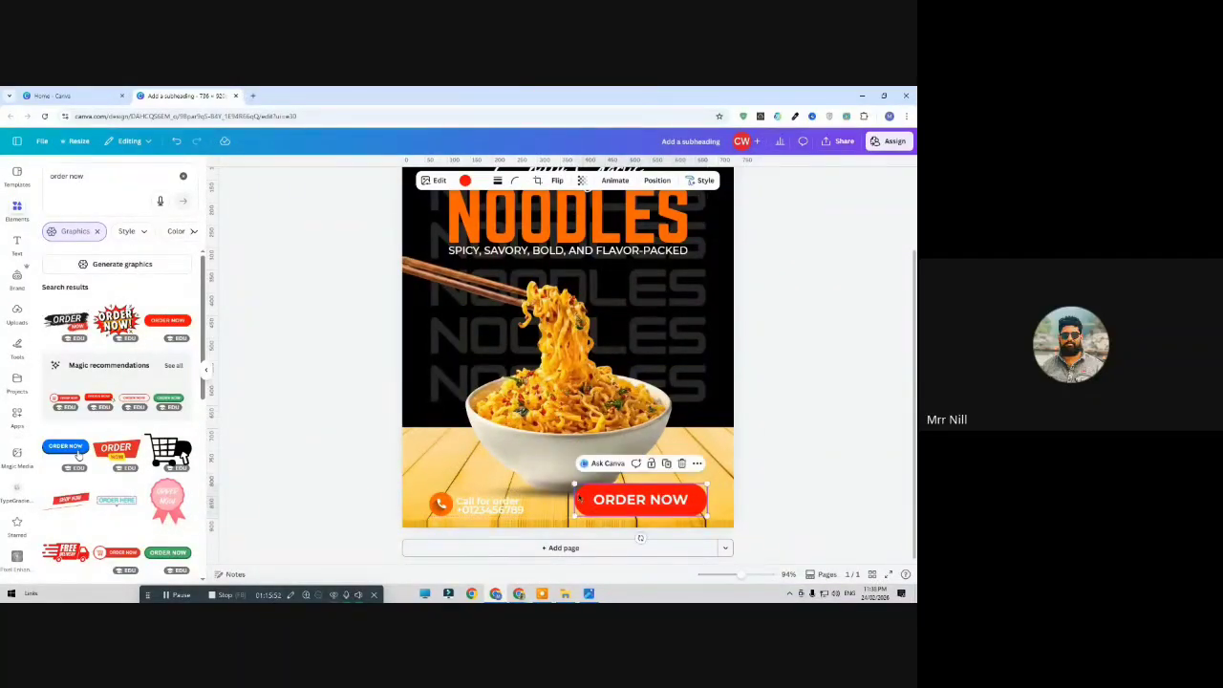
pyautogui.moveTo(574, 485); pyautogui.dragTo(621, 497)
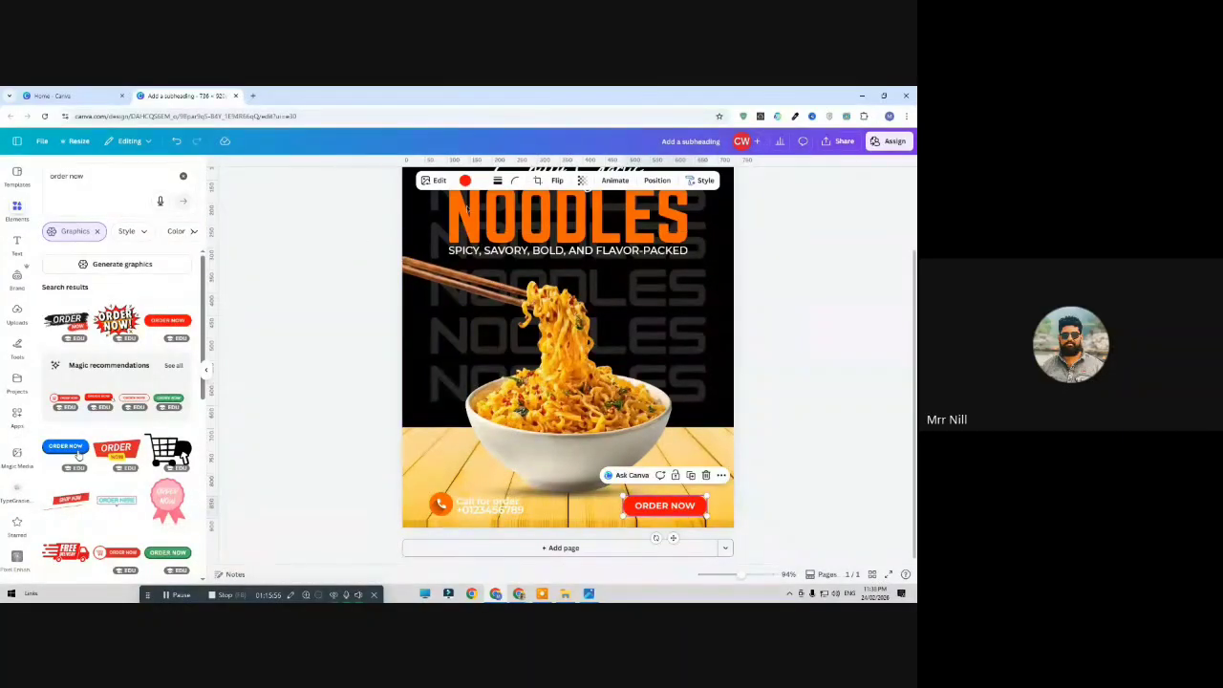
pyautogui.click(465, 180)
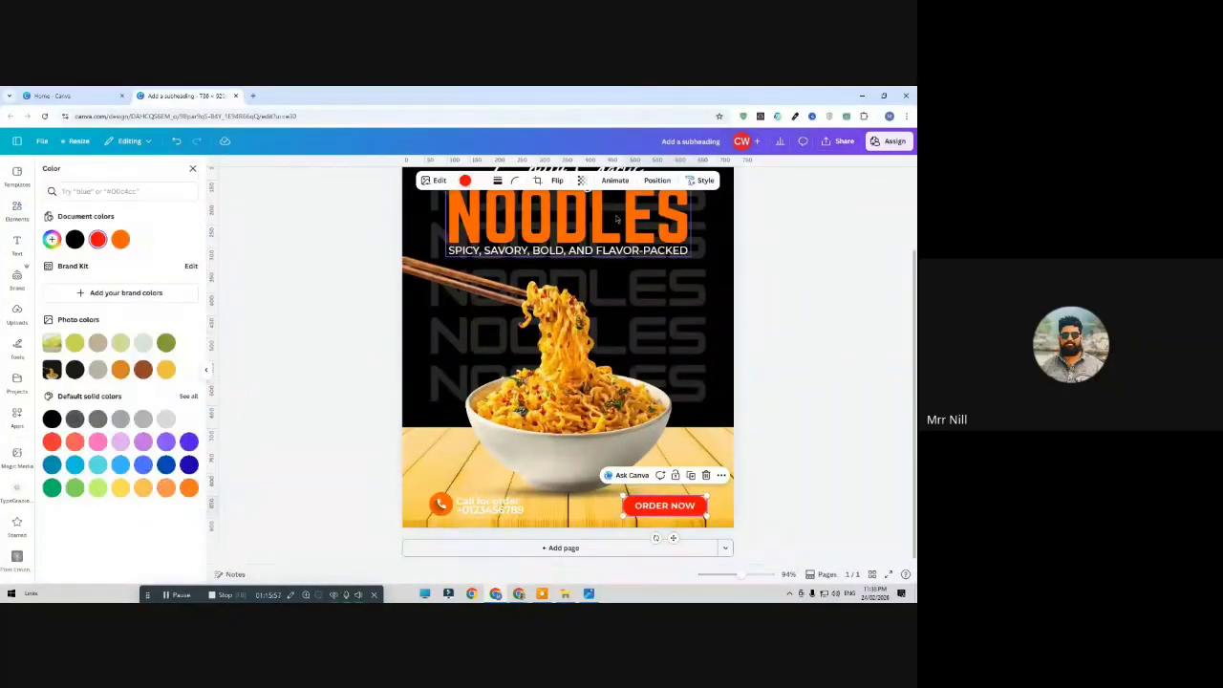
pyautogui.click(121, 239)
pyautogui.press('Escape')
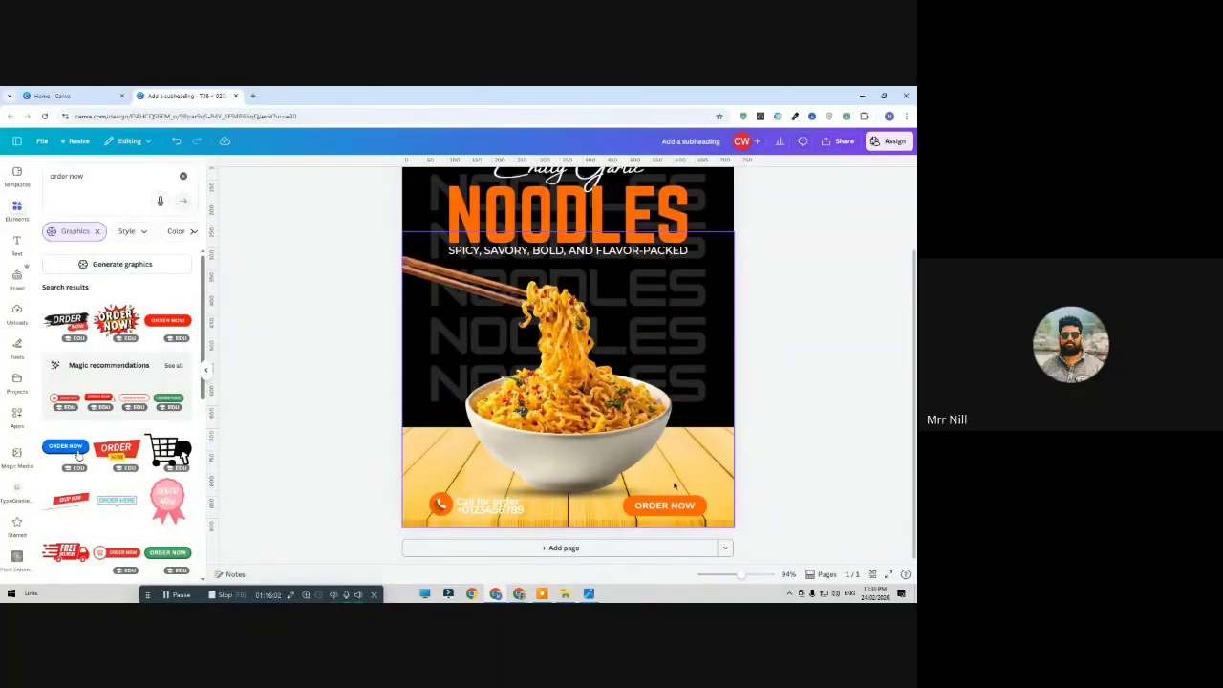
# Search for "red chilly" photos without the graphics filter and insert the cutout of a single curved red chili
pyautogui.scroll(2, 673, 490)
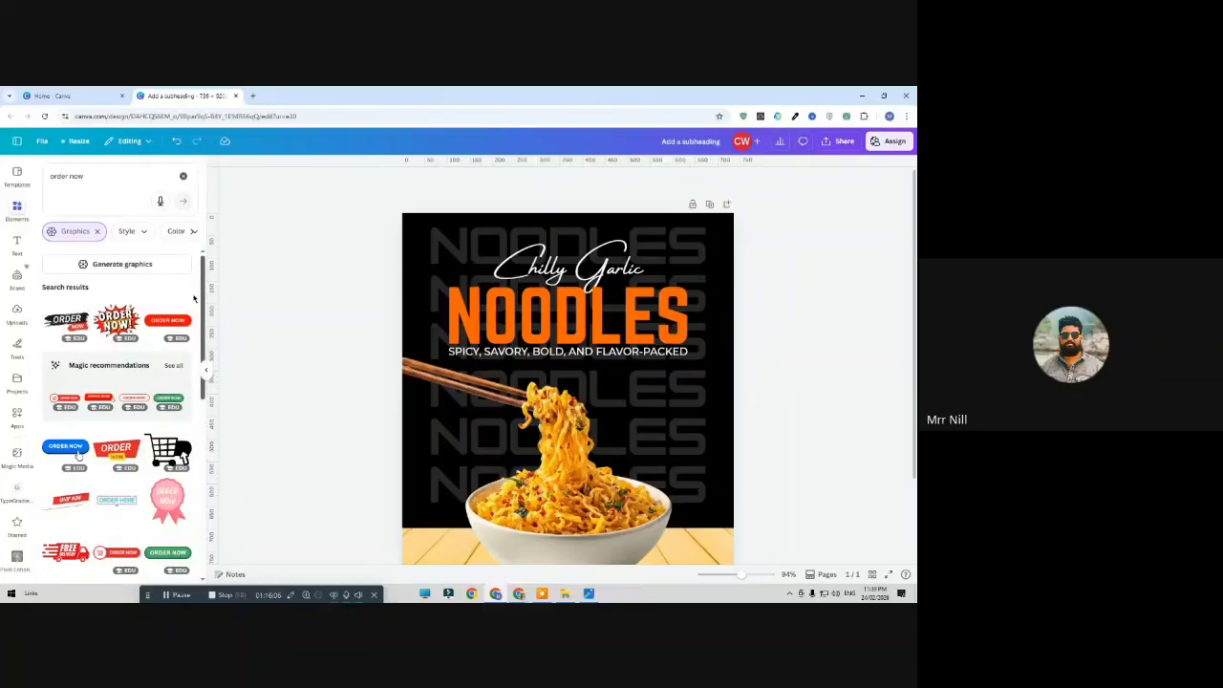
pyautogui.click(90, 176)
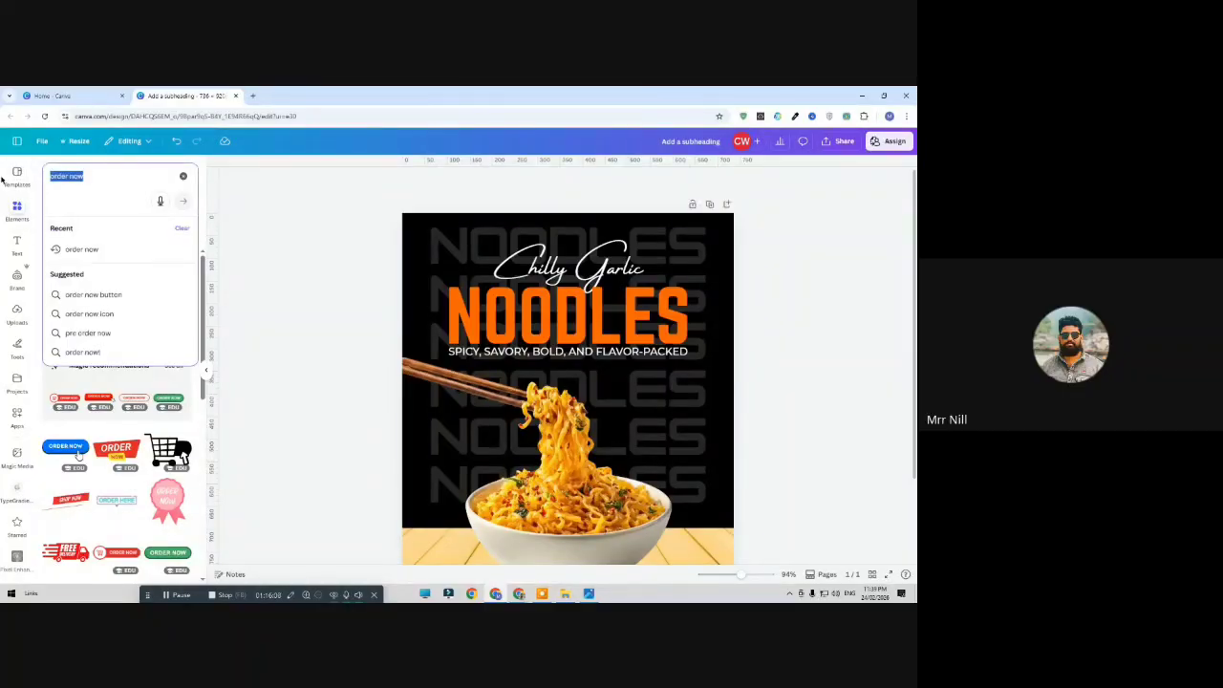
pyautogui.write('chi')
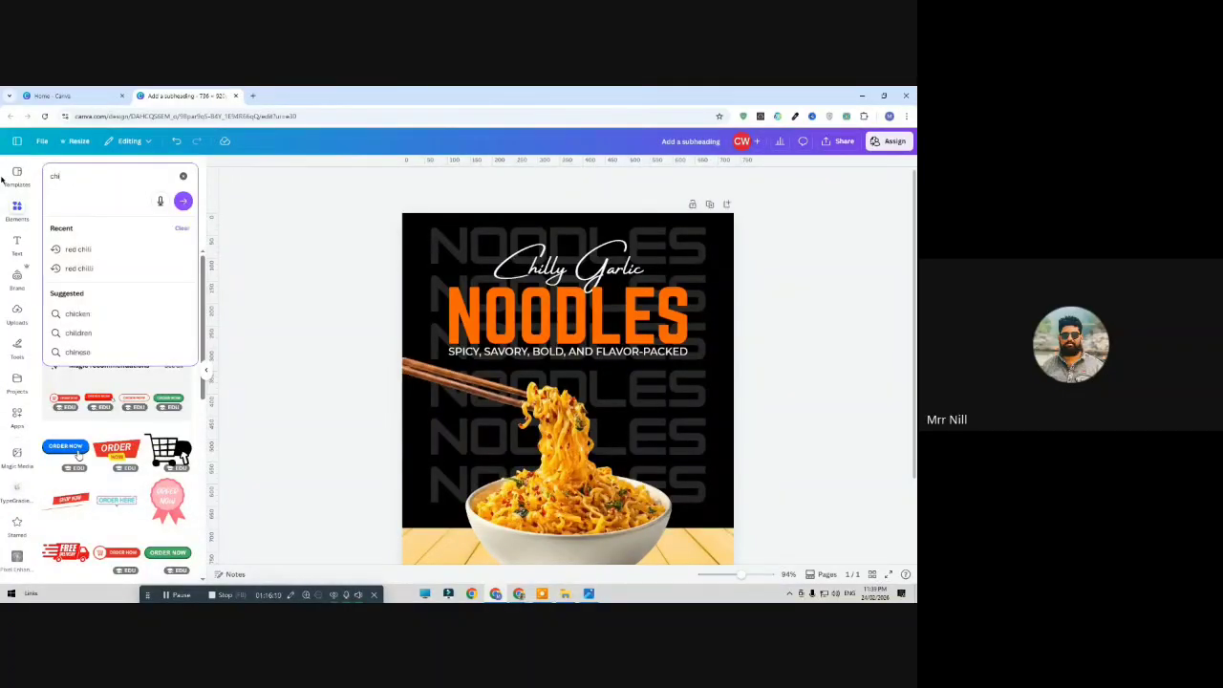
pyautogui.write('re')
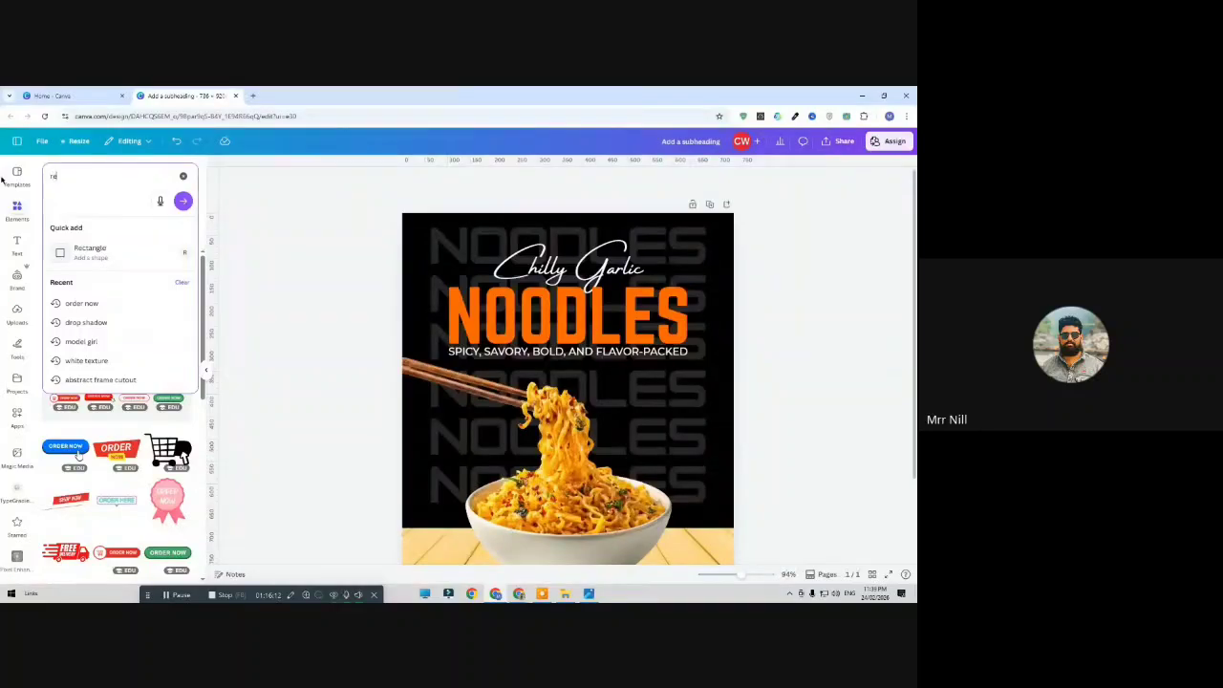
pyautogui.write('d chilly')
pyautogui.press('Return')
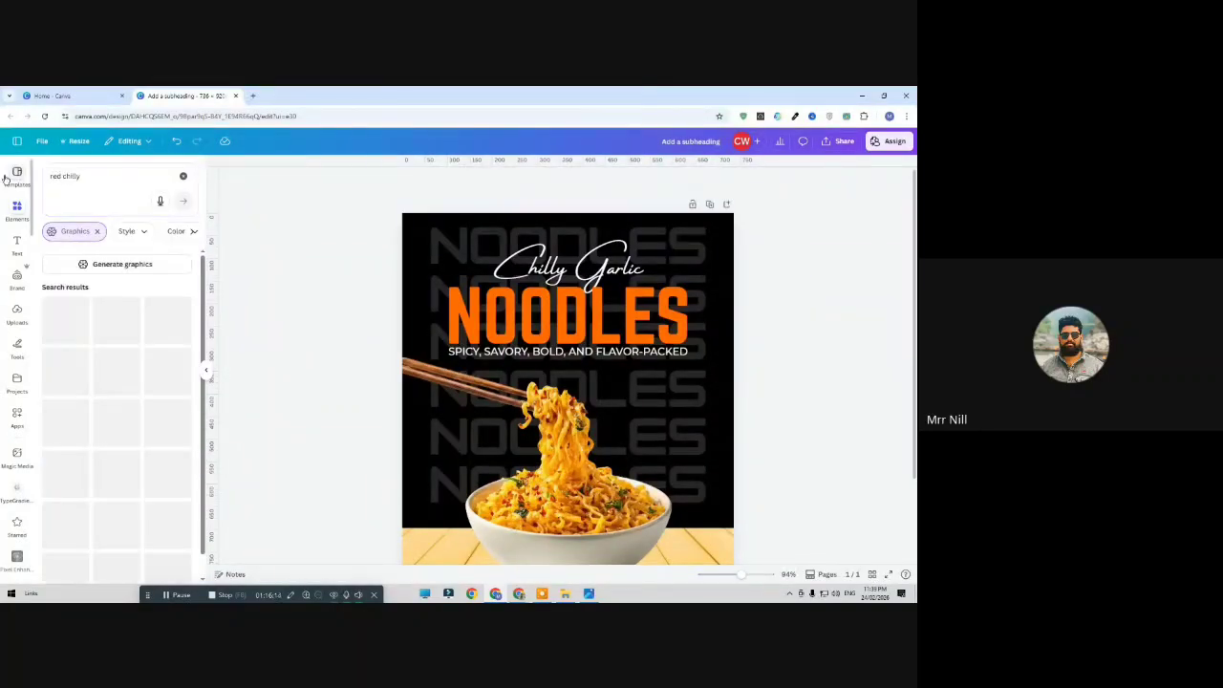
pyautogui.click(97, 232)
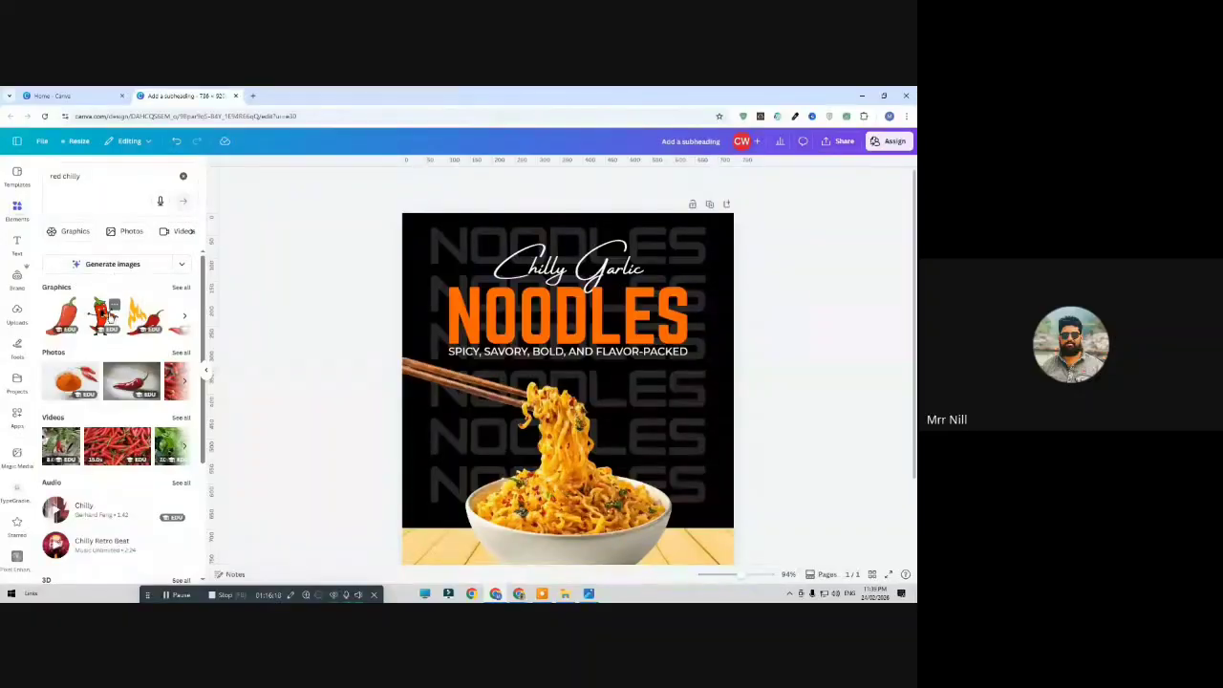
pyautogui.click(181, 354)
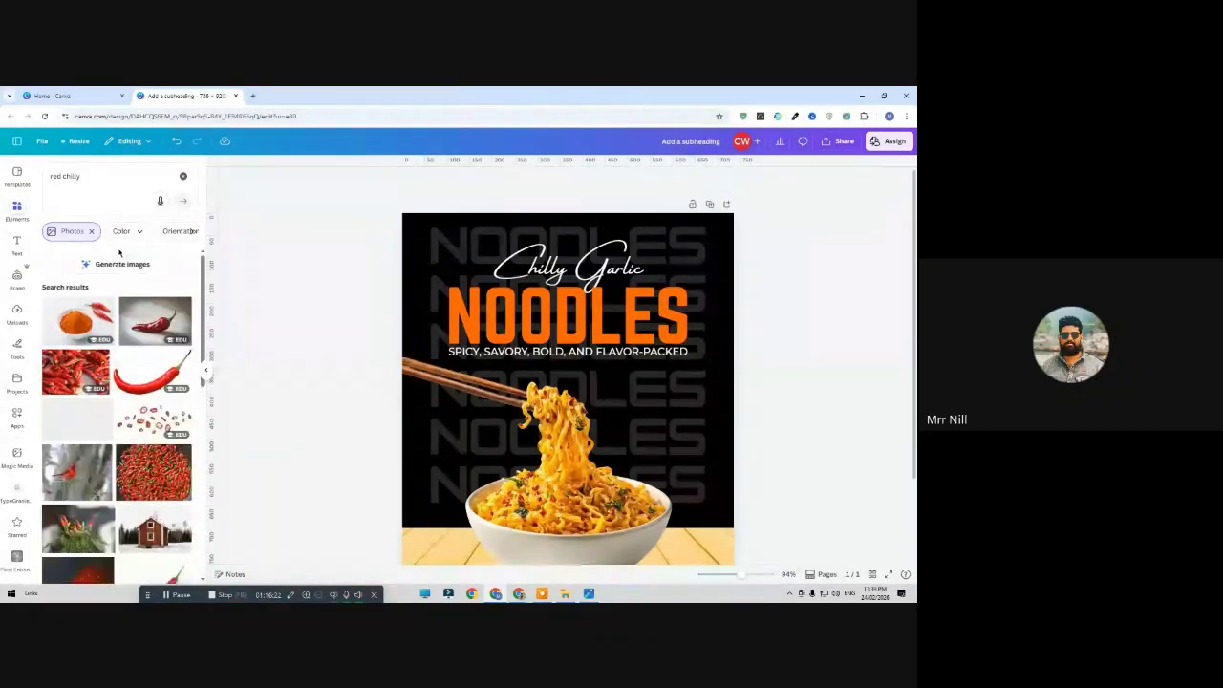
pyautogui.click(139, 375)
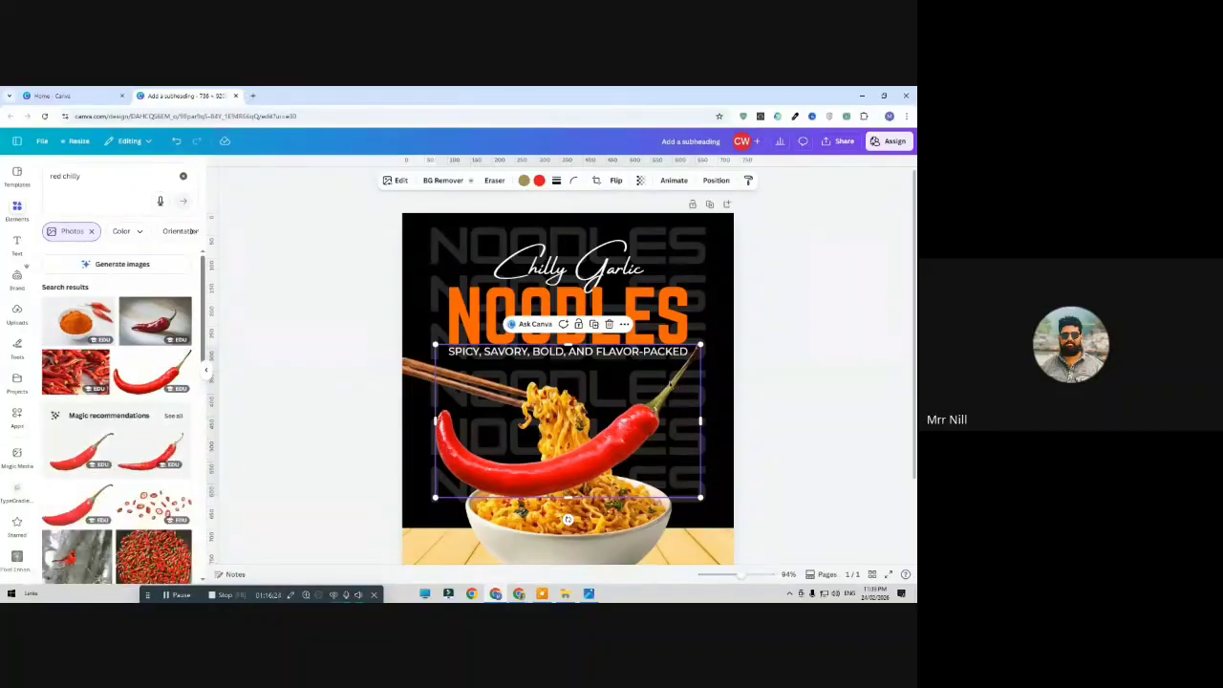
# Shrink the chili, place it over the top of the "Chilly Garlic" text and flip it vertically without rotation
pyautogui.moveTo(700, 345); pyautogui.dragTo(564, 468)
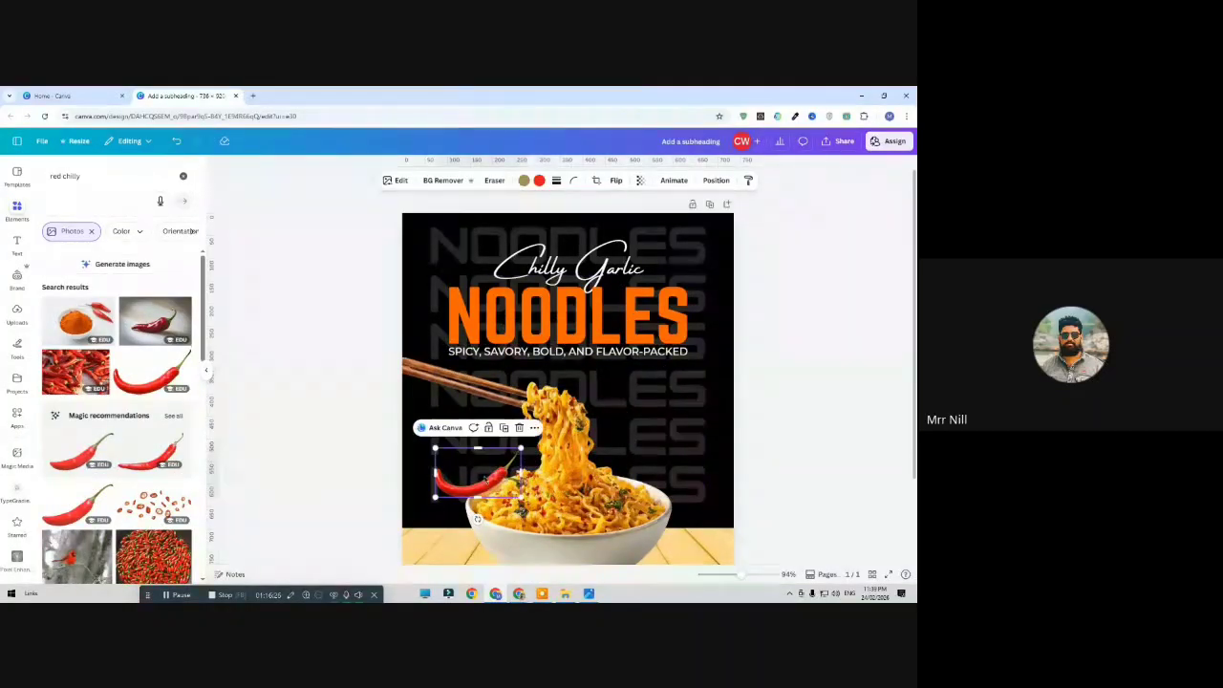
pyautogui.moveTo(483, 458); pyautogui.dragTo(573, 191)
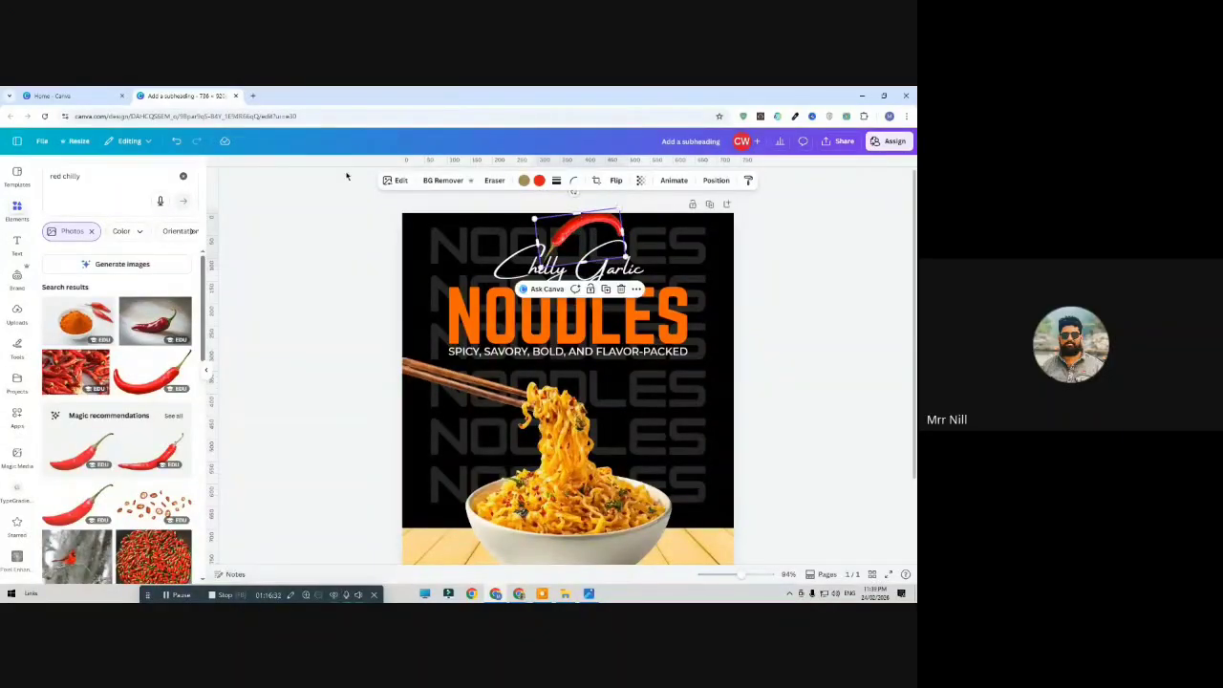
pyautogui.click(176, 141)
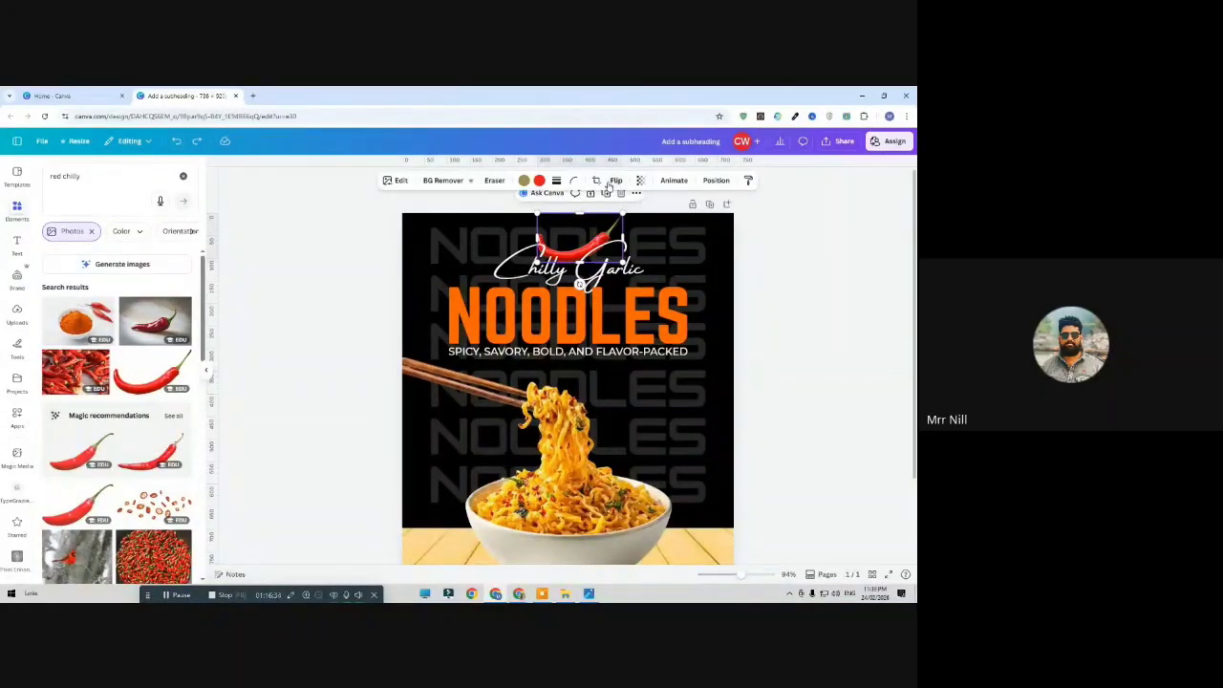
pyautogui.click(614, 181)
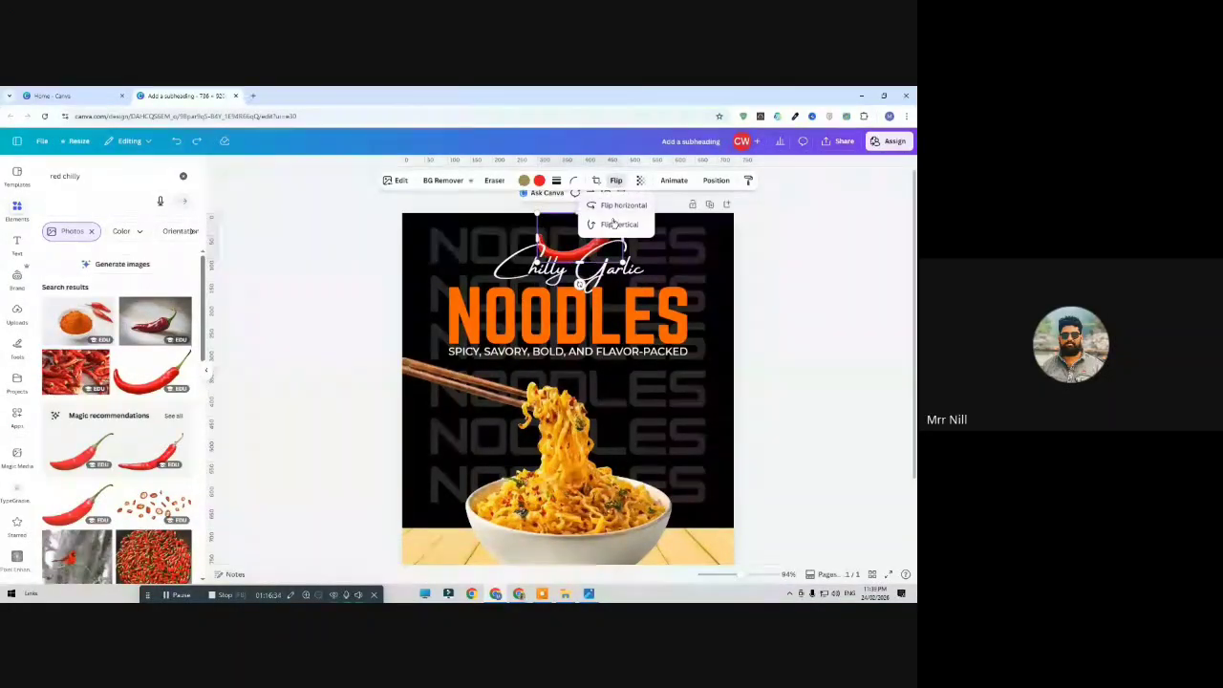
pyautogui.click(370, 277)
pyautogui.click(545, 222)
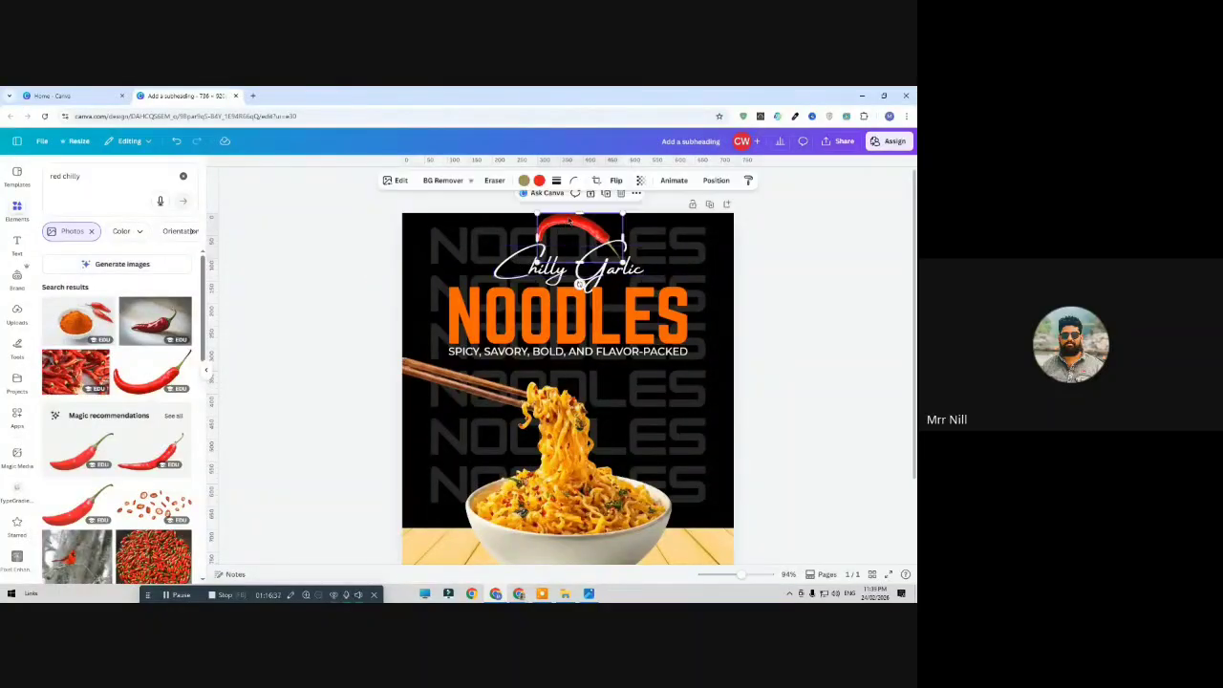
# Apply a whole-image blur with an intensity of 70 to the chili photo
pyautogui.click(396, 179)
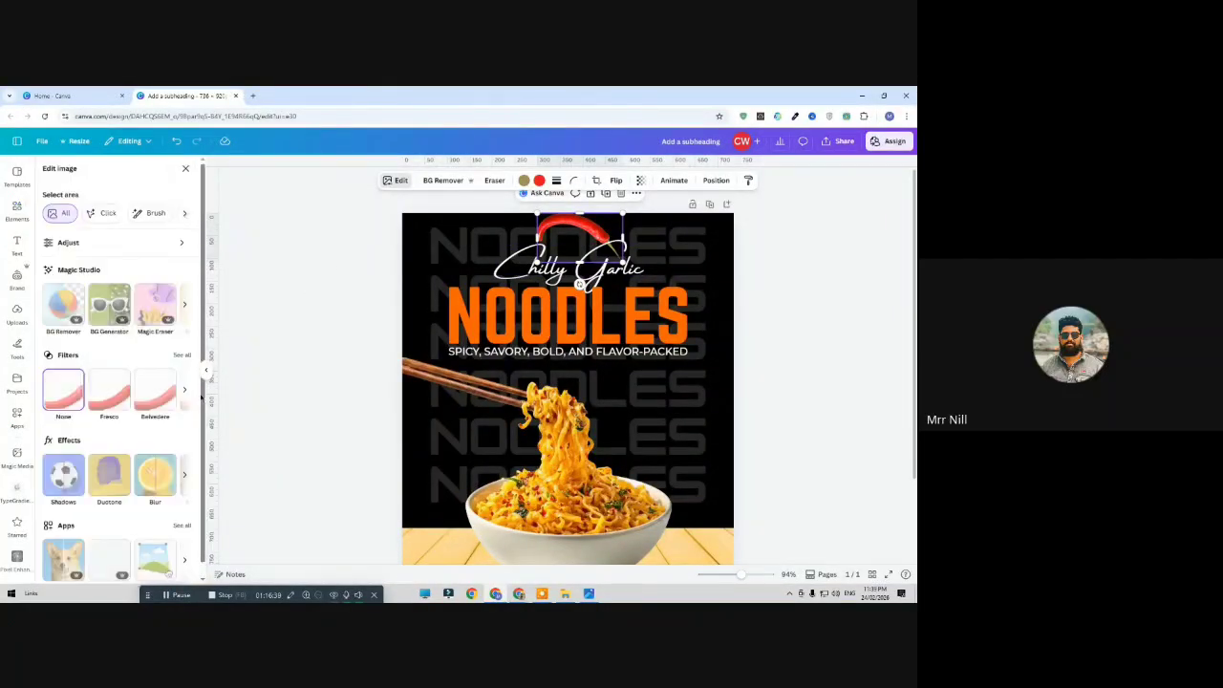
pyautogui.click(162, 472)
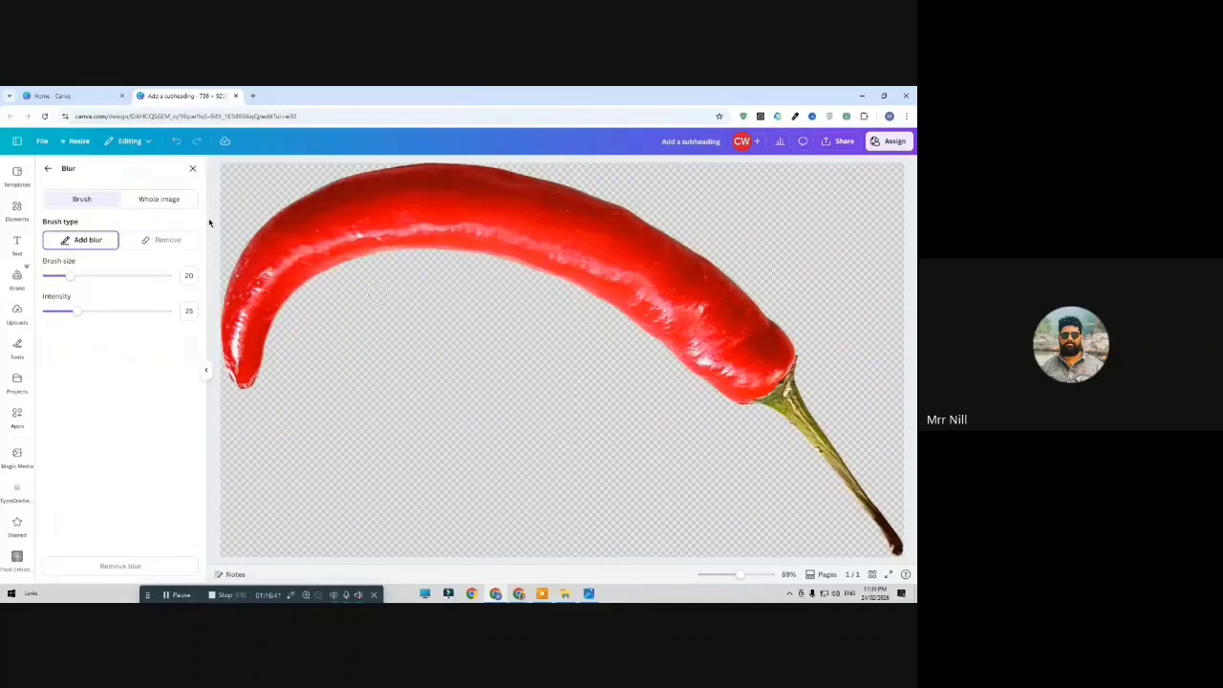
pyautogui.click(156, 198)
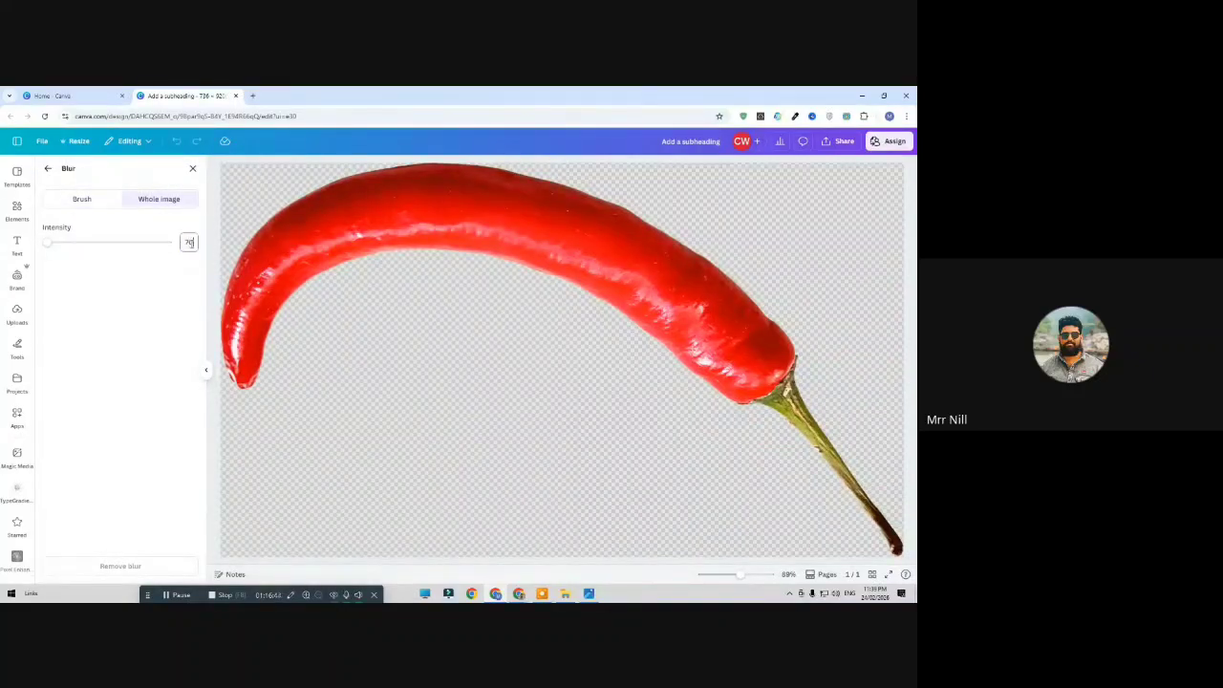
pyautogui.press('Return')
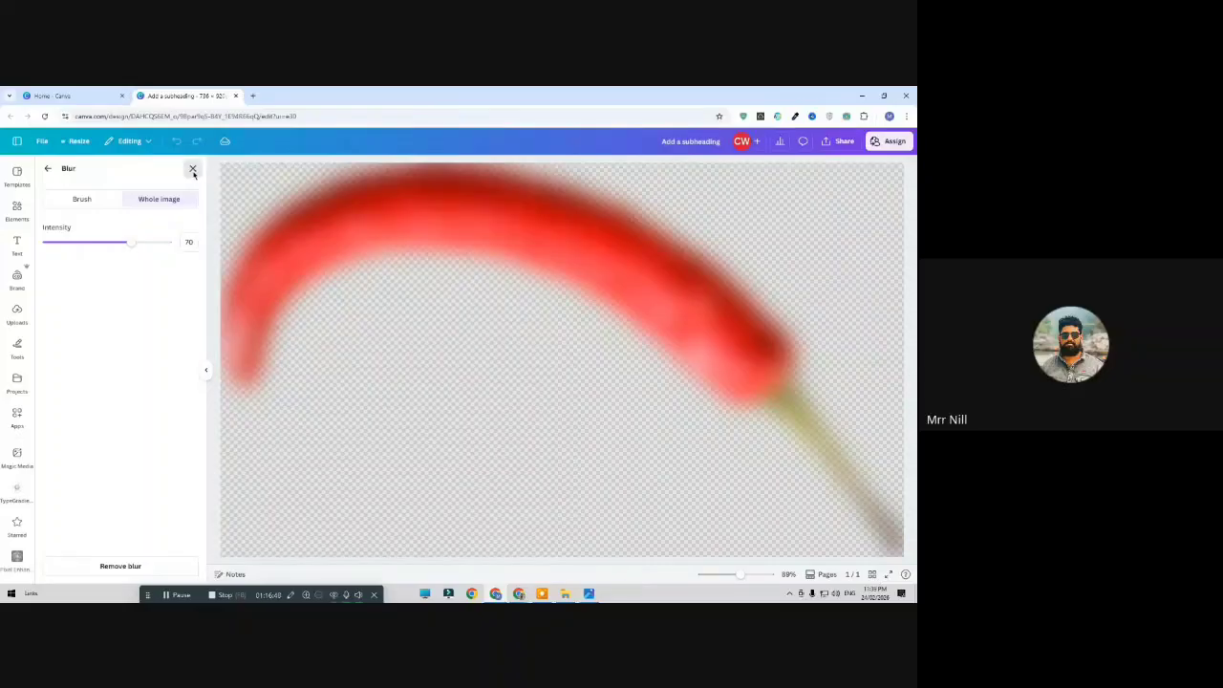
pyautogui.click(192, 168)
# Shrink the blurred chili further, tilt it and position it just above the middle of the "Chilly Garlic" text
pyautogui.moveTo(626, 212); pyautogui.dragTo(630, 298)
pyautogui.moveTo(620, 277); pyautogui.dragTo(619, 277)
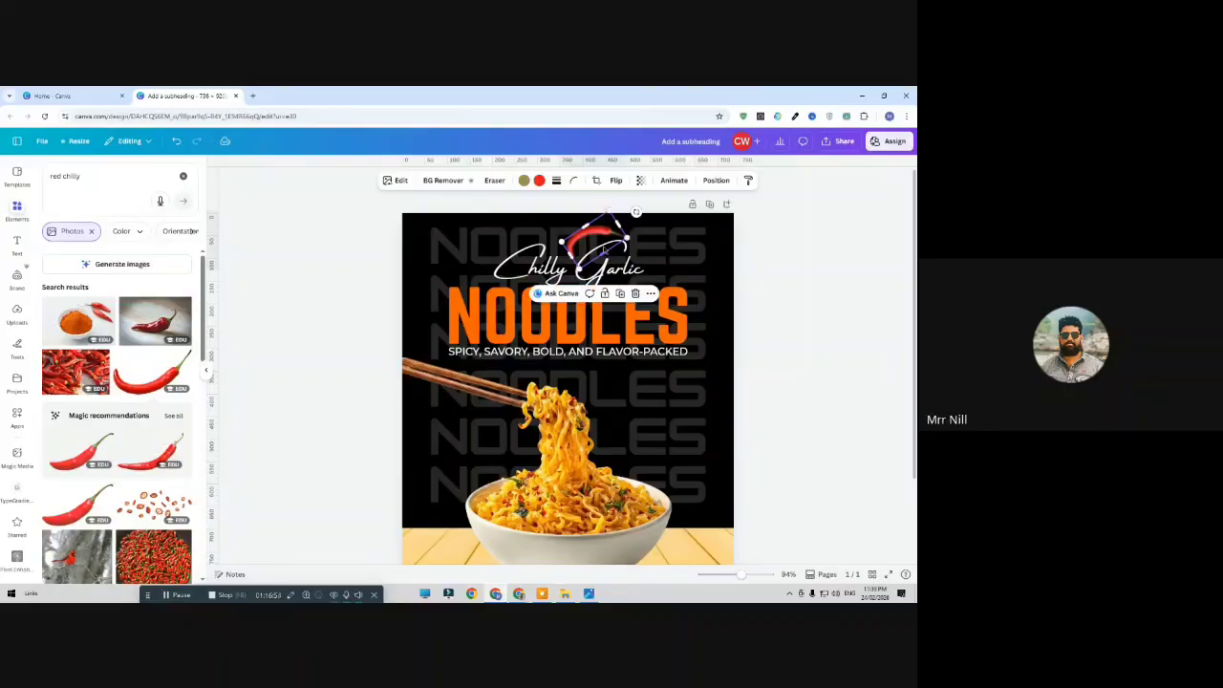
pyautogui.moveTo(599, 232)
pyautogui.mouseDown()
pyautogui.moveTo(601, 217)
pyautogui.moveTo(592, 231)
pyautogui.mouseUp()
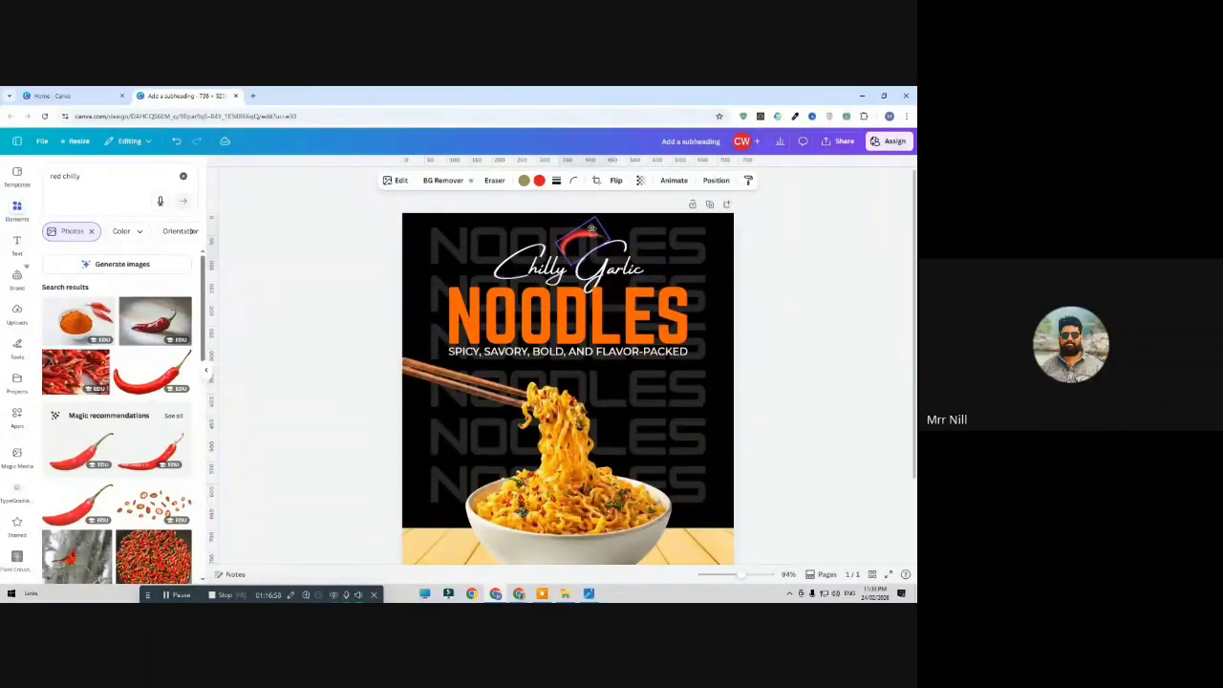
pyautogui.click(778, 292)
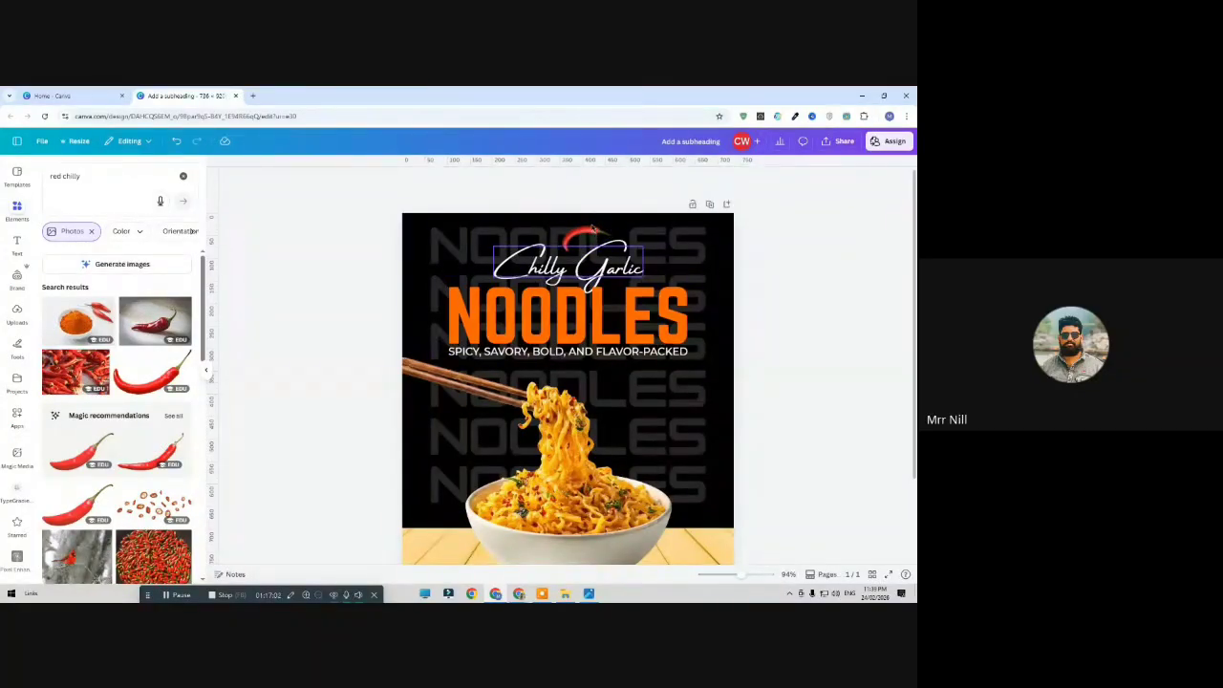
# Duplicate the small blurred chili above the "Chilly Garlic" text
pyautogui.click(591, 230)
pyautogui.click(593, 231)
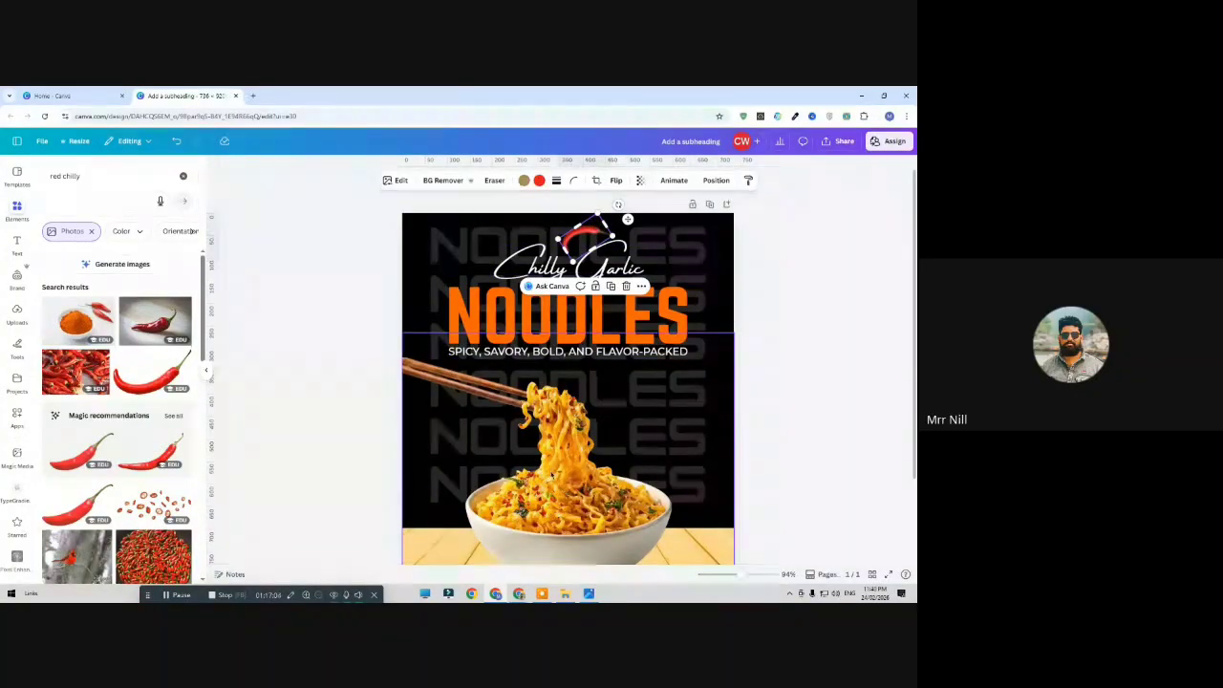
pyautogui.click(611, 287)
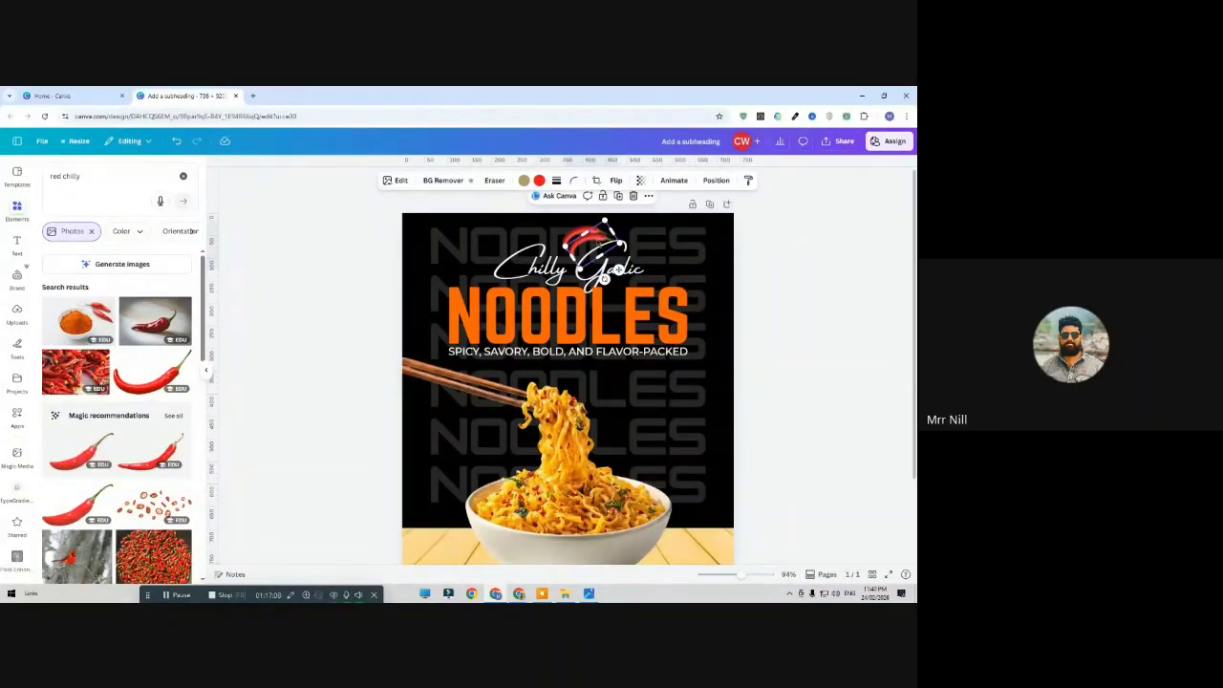
# Move the duplicate chili below the tagline beside the lifted noodles, flip it vertically and horizontally, and straighten its rotation
pyautogui.moveTo(604, 277); pyautogui.dragTo(632, 424)
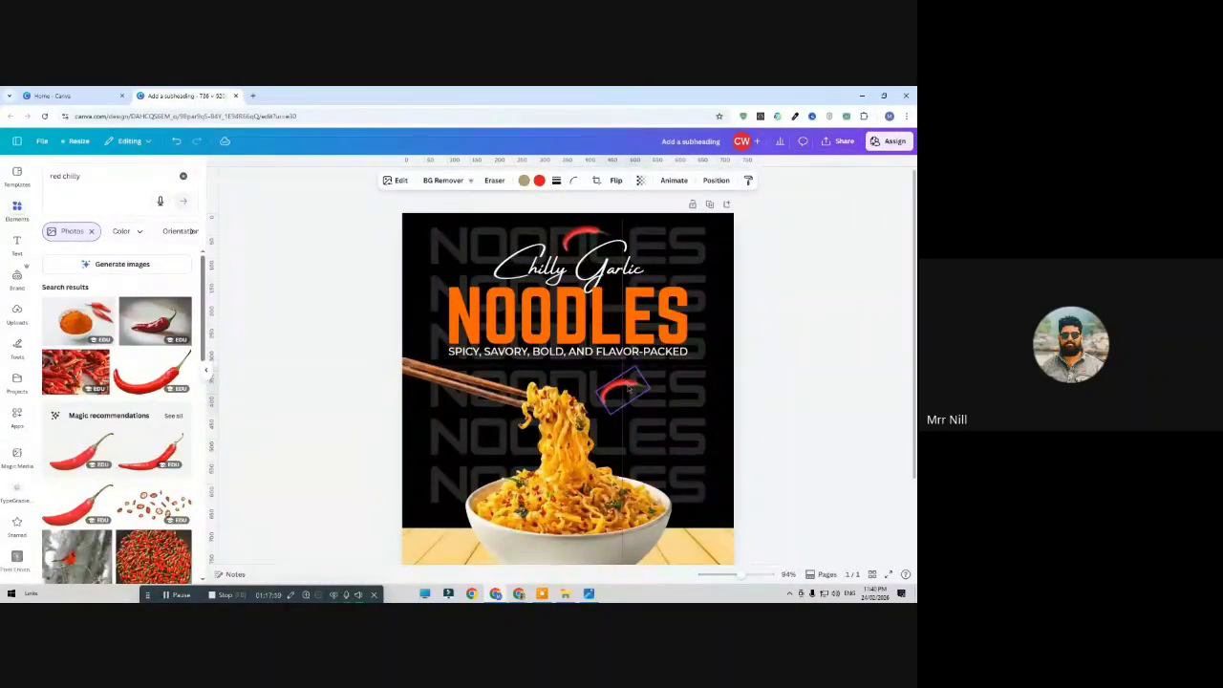
pyautogui.click(617, 181)
pyautogui.click(622, 226)
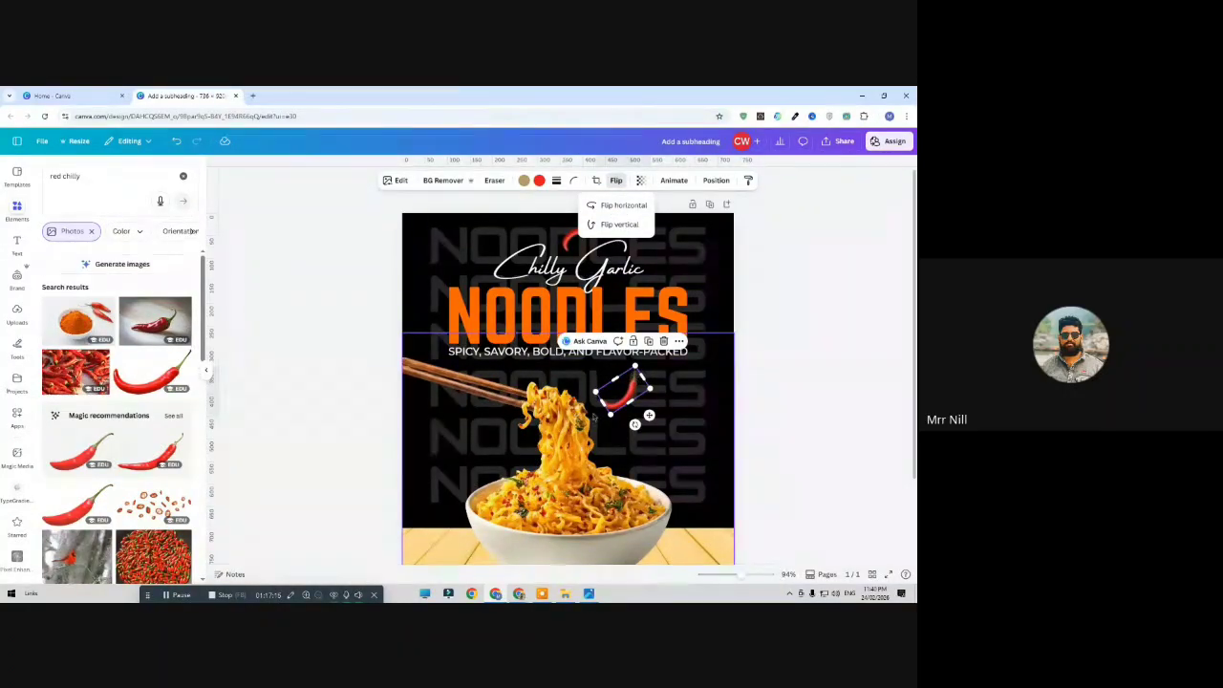
pyautogui.click(614, 205)
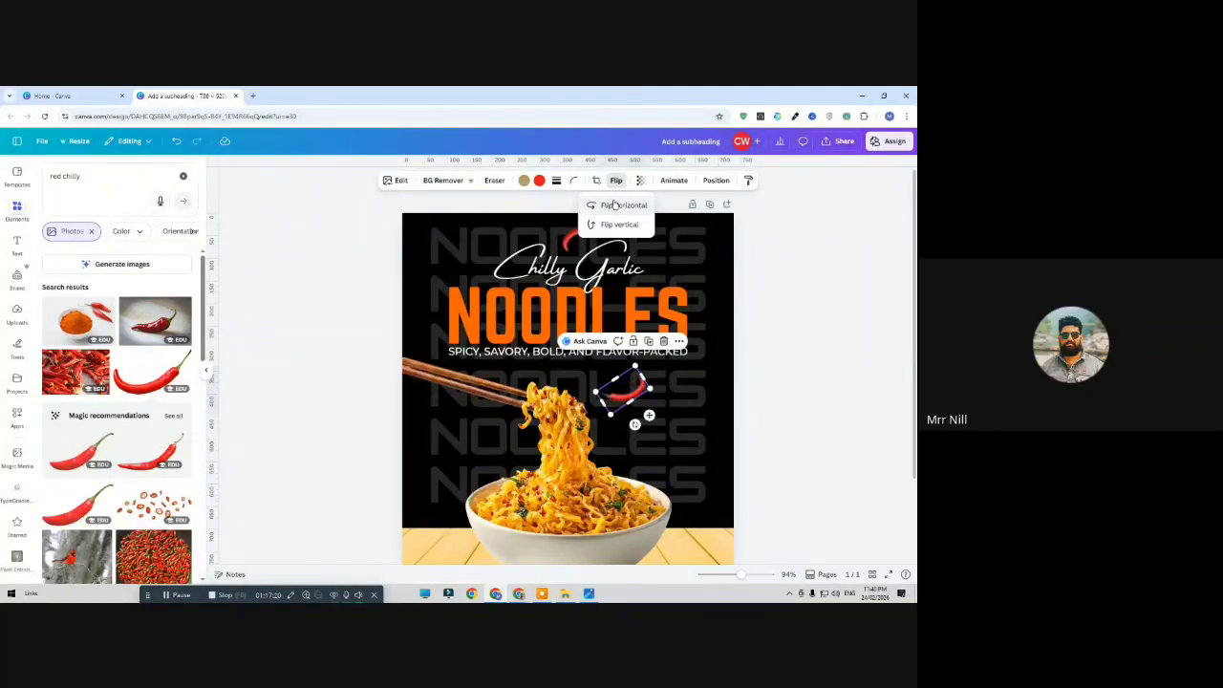
pyautogui.moveTo(634, 424); pyautogui.dragTo(635, 446)
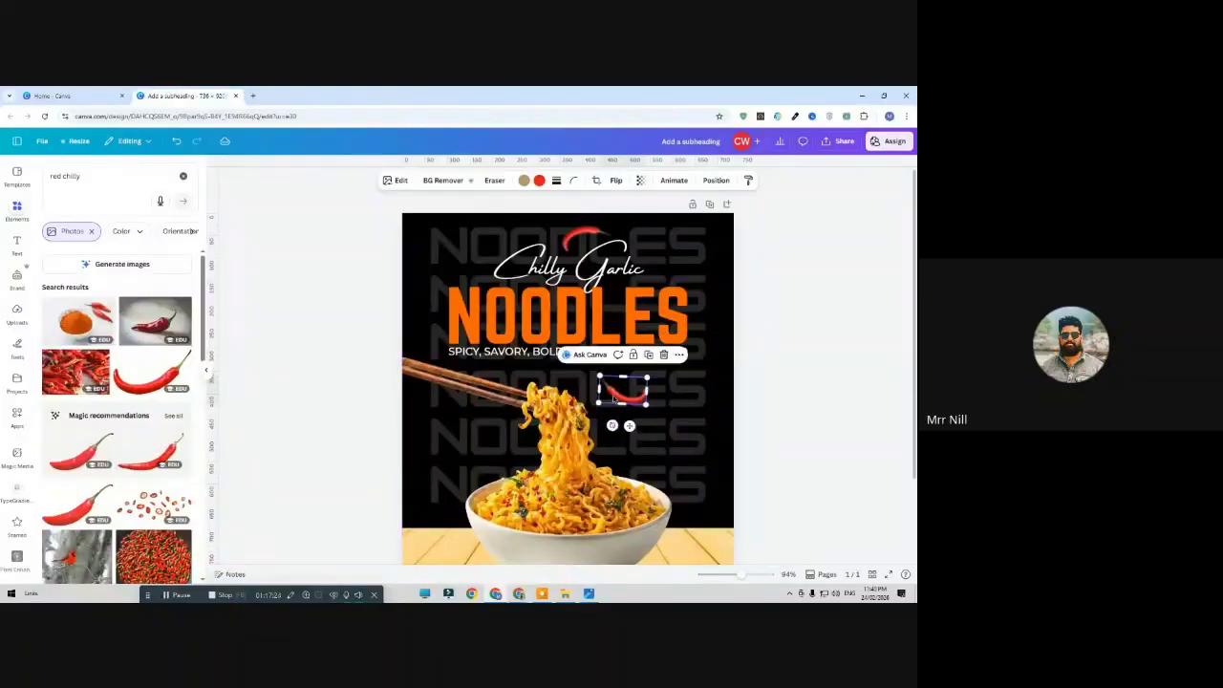
pyautogui.moveTo(619, 392); pyautogui.dragTo(615, 386)
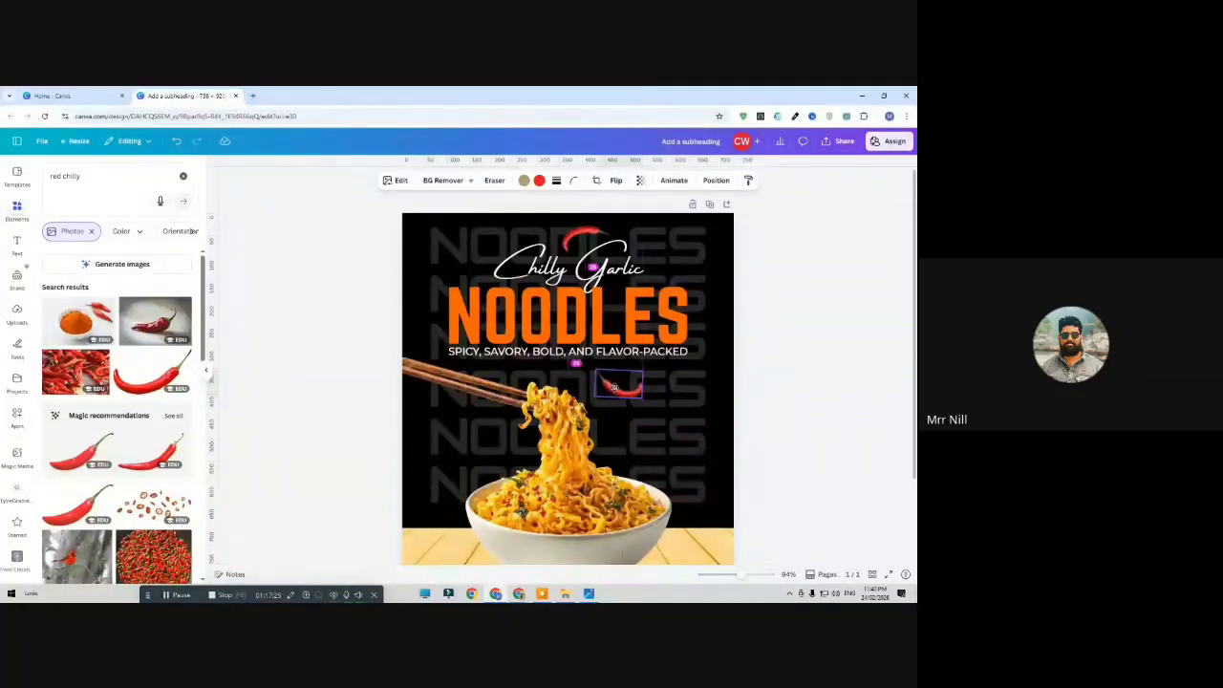
pyautogui.click(806, 328)
# Search the photos for "garlic" and add the single peeled garlic clove to the poster
pyautogui.click(86, 176)
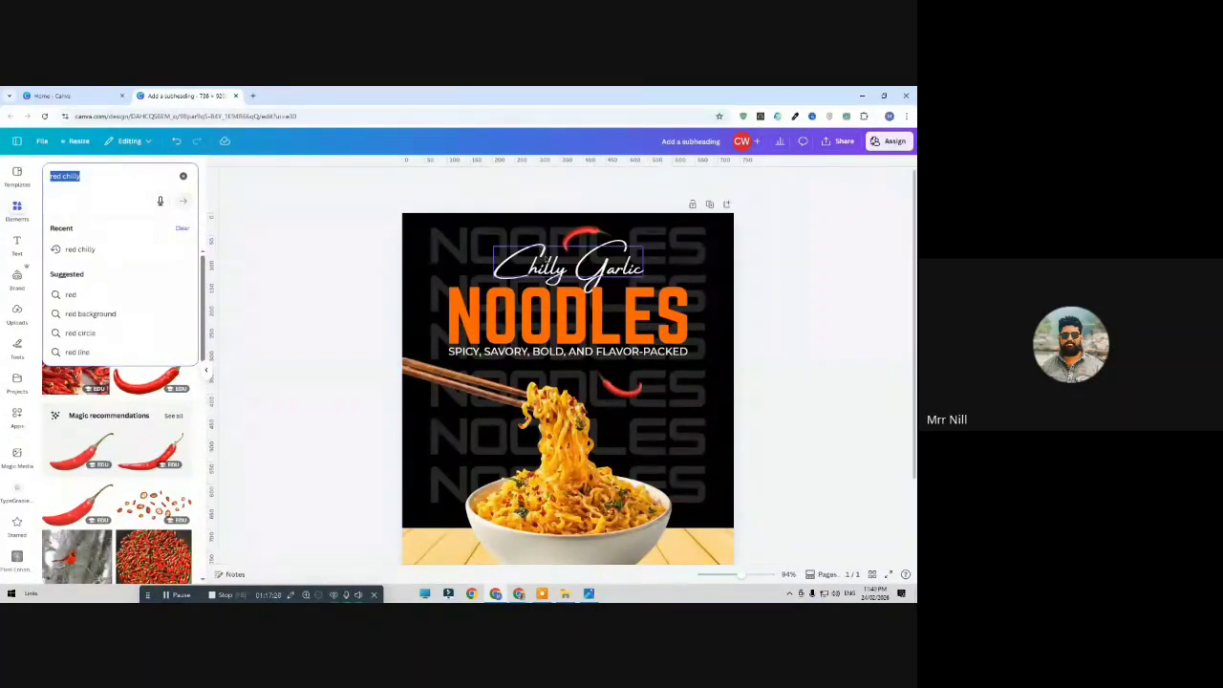
pyautogui.write('g')
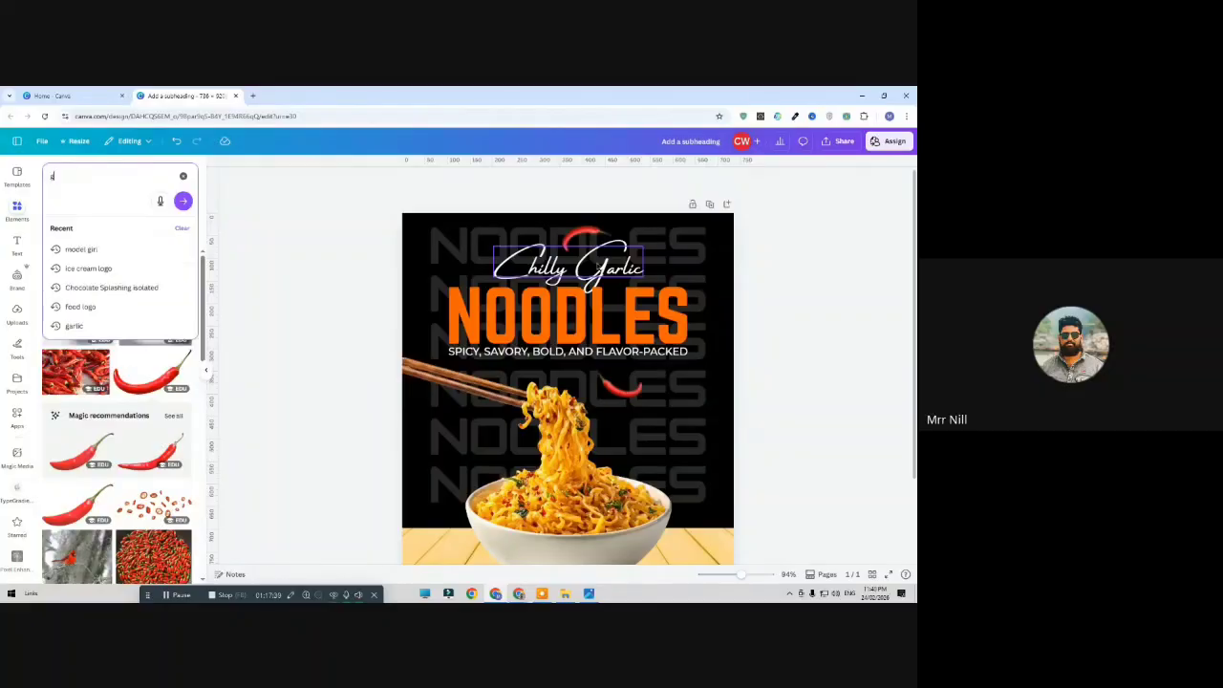
pyautogui.write('arlic')
pyautogui.press('Return')
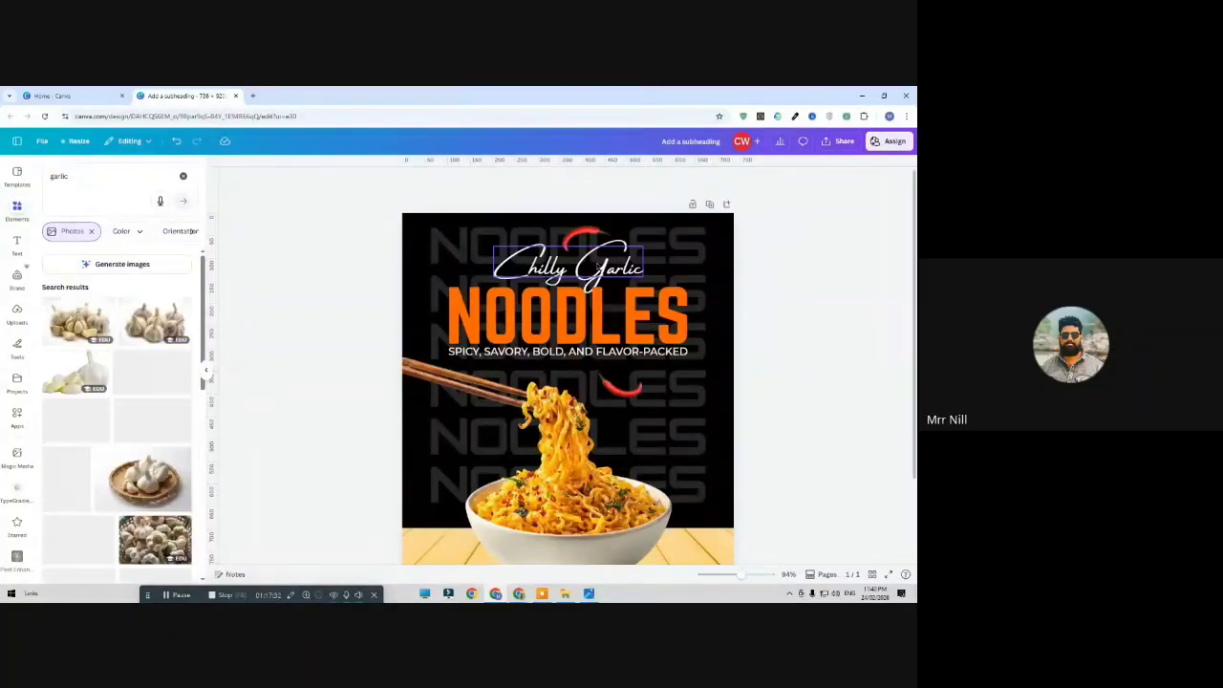
pyautogui.scroll(-4, 112, 359)
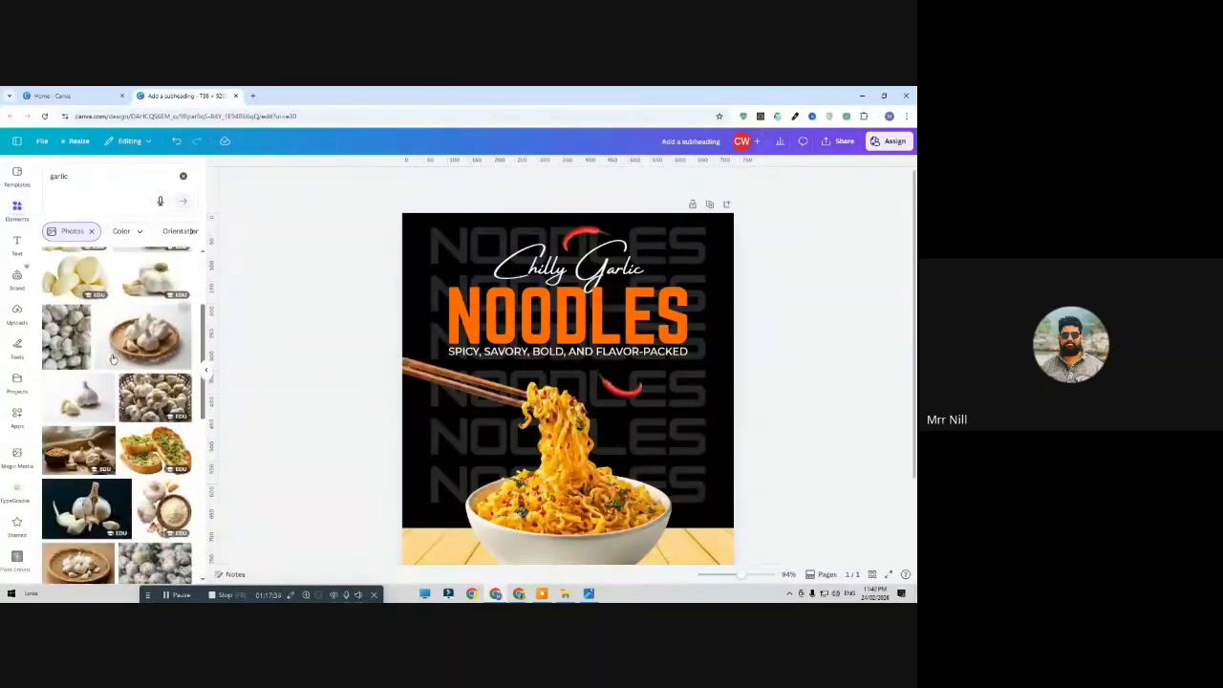
pyautogui.scroll(-1, 112, 360)
pyautogui.scroll(-5, 115, 361)
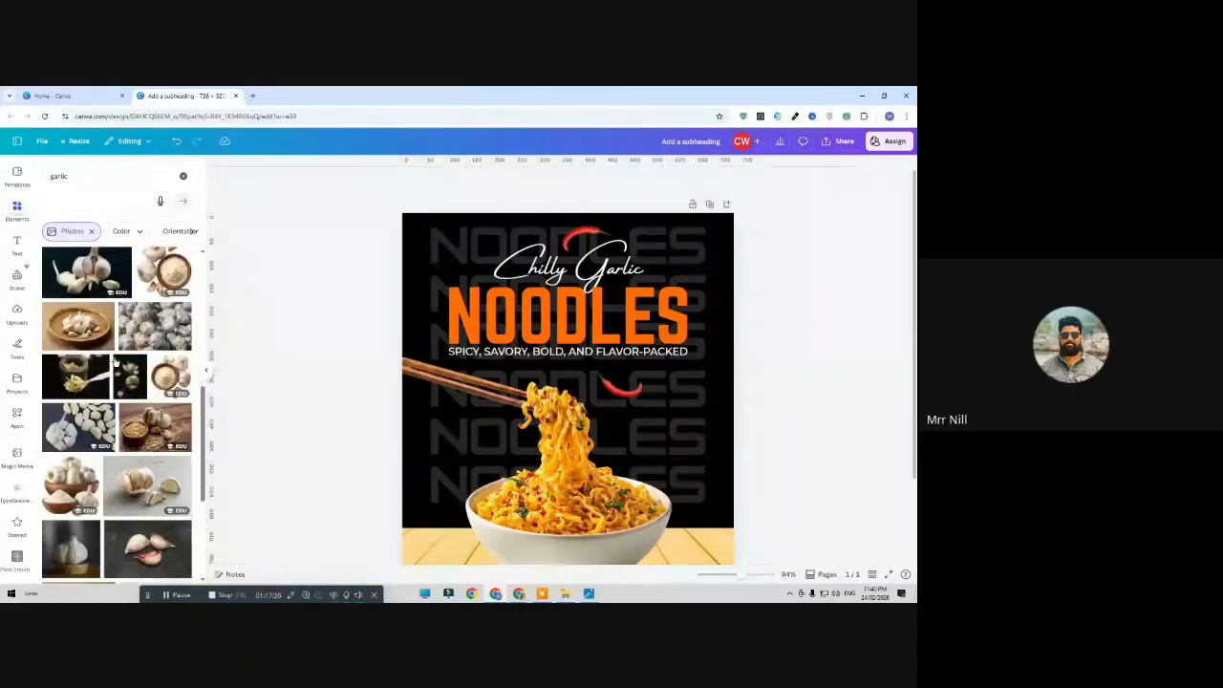
pyautogui.scroll(-5, 120, 363)
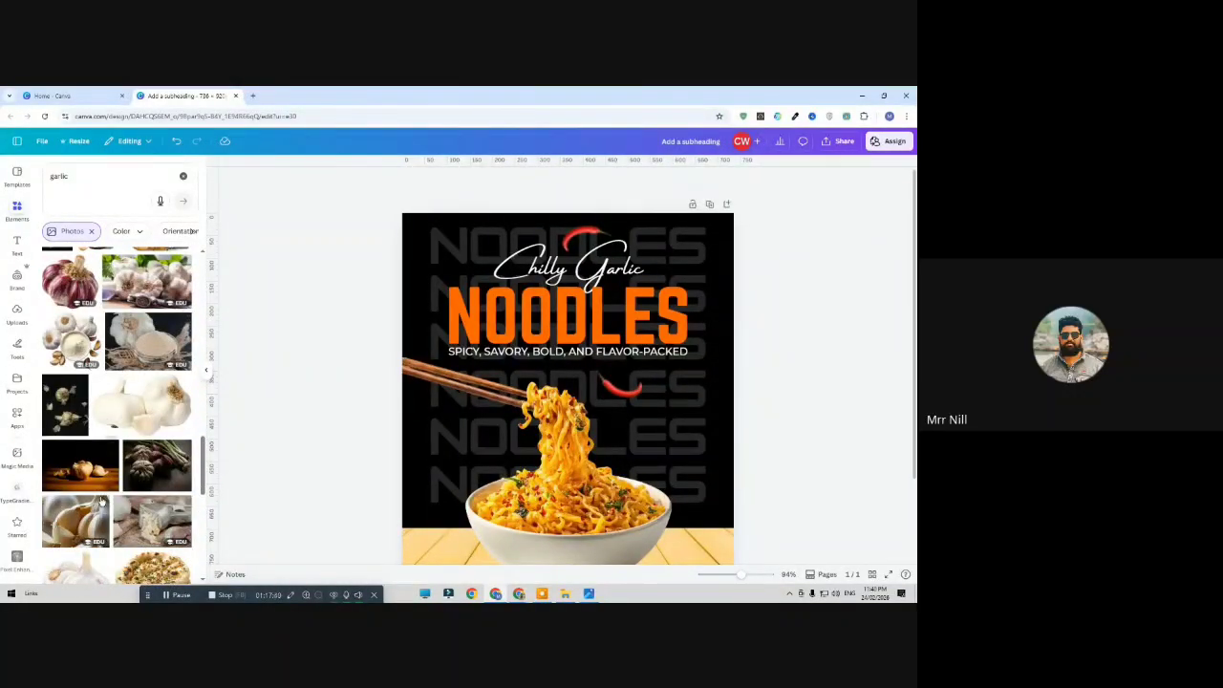
pyautogui.scroll(-5, 108, 397)
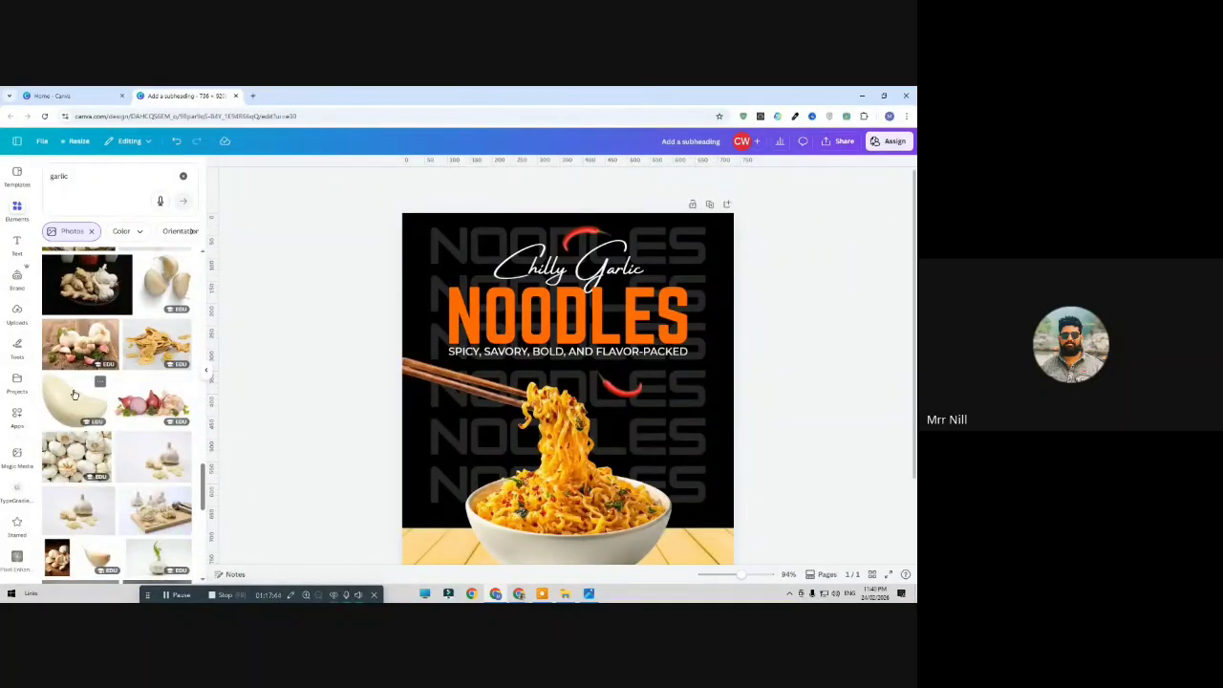
pyautogui.click(74, 394)
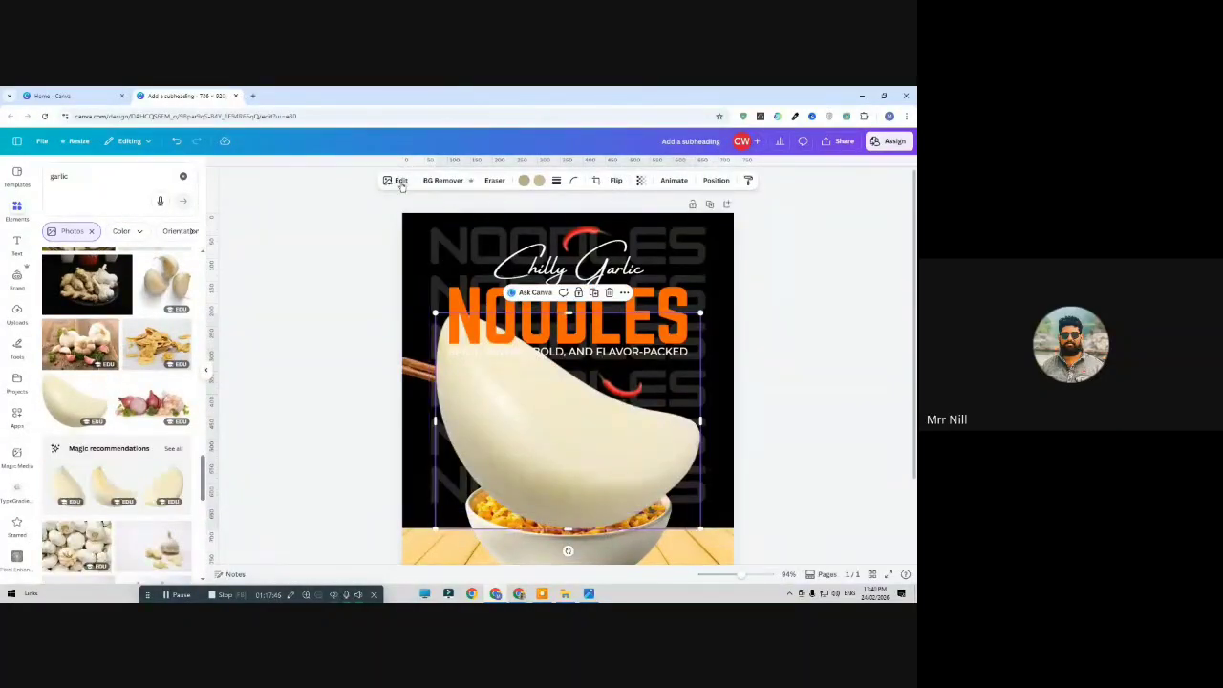
# Apply a whole-image blur to the garlic clove photo
pyautogui.click(507, 400)
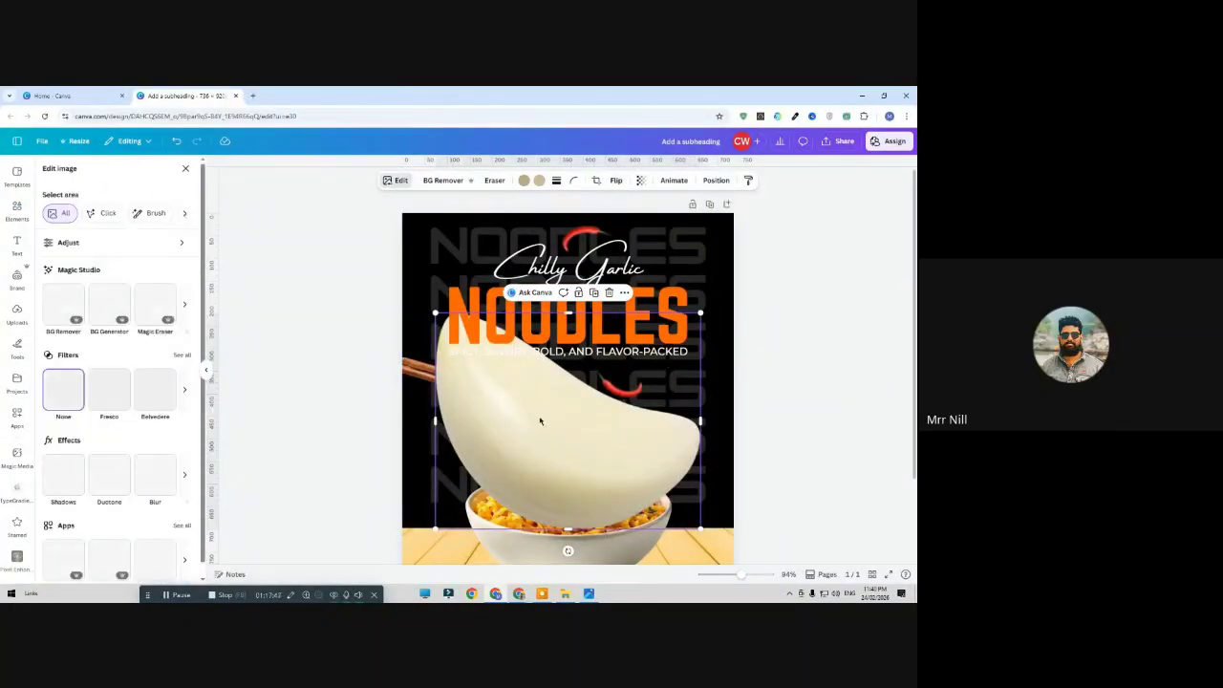
pyautogui.click(155, 475)
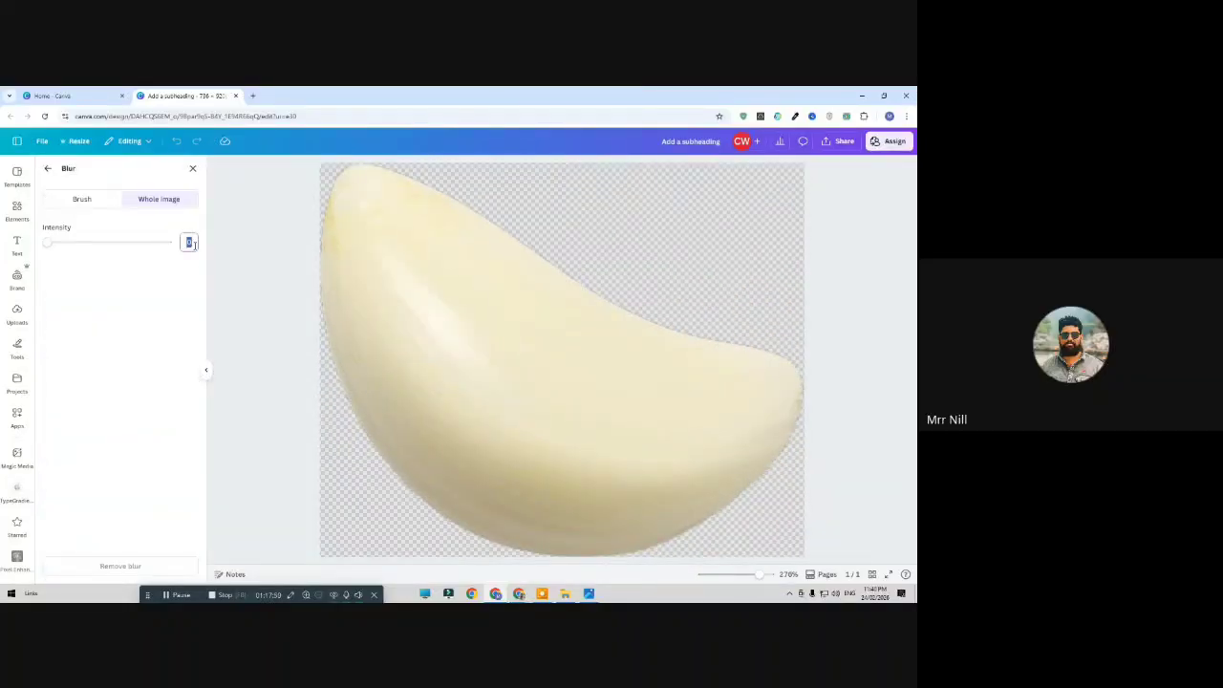
pyautogui.click(193, 170)
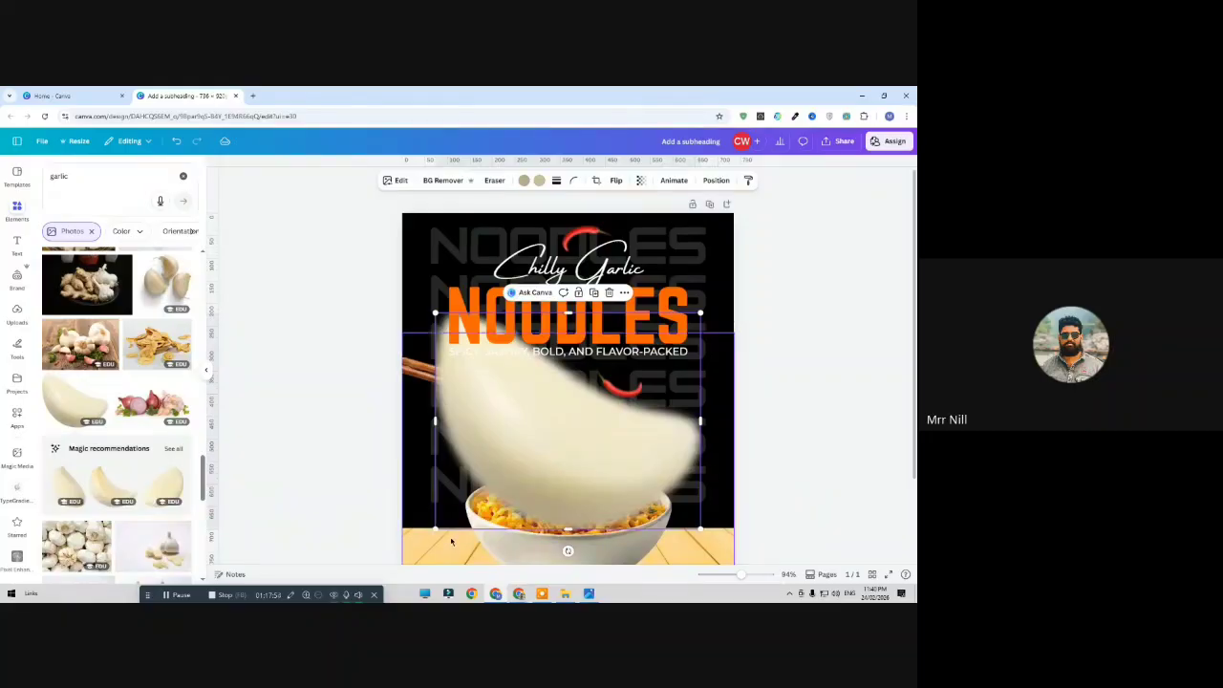
# Shrink the blurred garlic clove, tilt it and place it near the poster's upper-right corner
pyautogui.moveTo(435, 527); pyautogui.dragTo(658, 247)
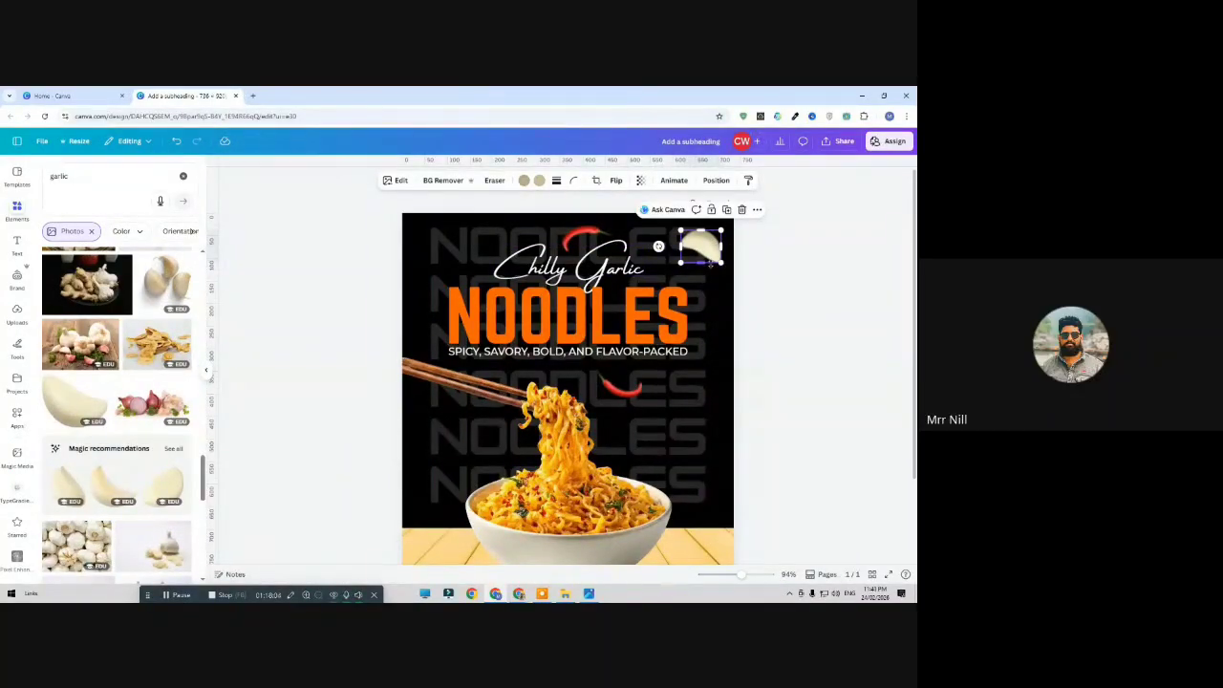
pyautogui.moveTo(658, 247); pyautogui.dragTo(716, 245)
pyautogui.click(773, 265)
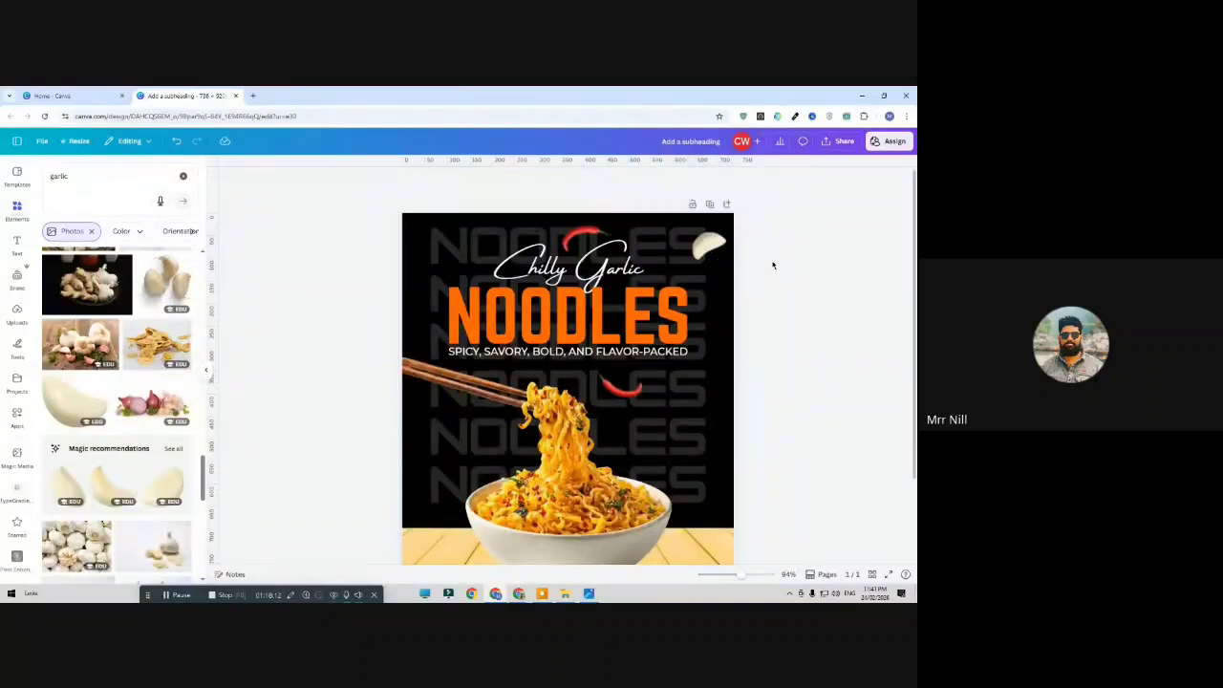
# Search the photos for "leaf" and add the single broad green leaf to the poster
pyautogui.click(87, 180)
pyautogui.write('leaf')
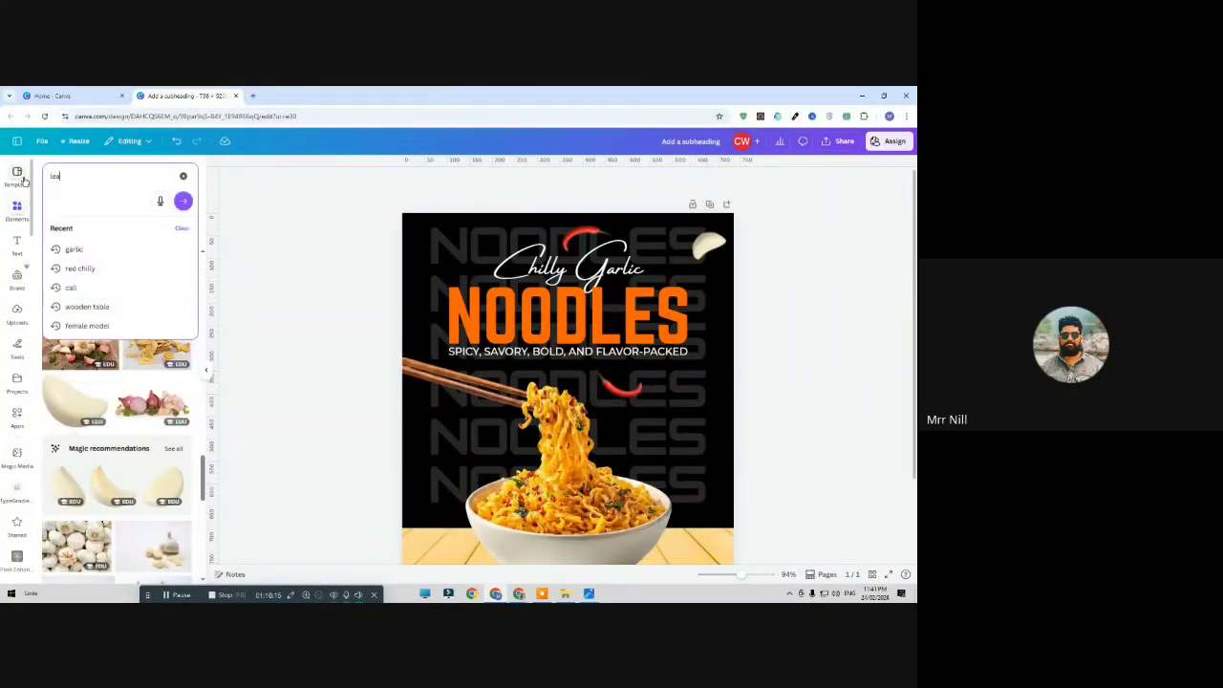
pyautogui.press('Return')
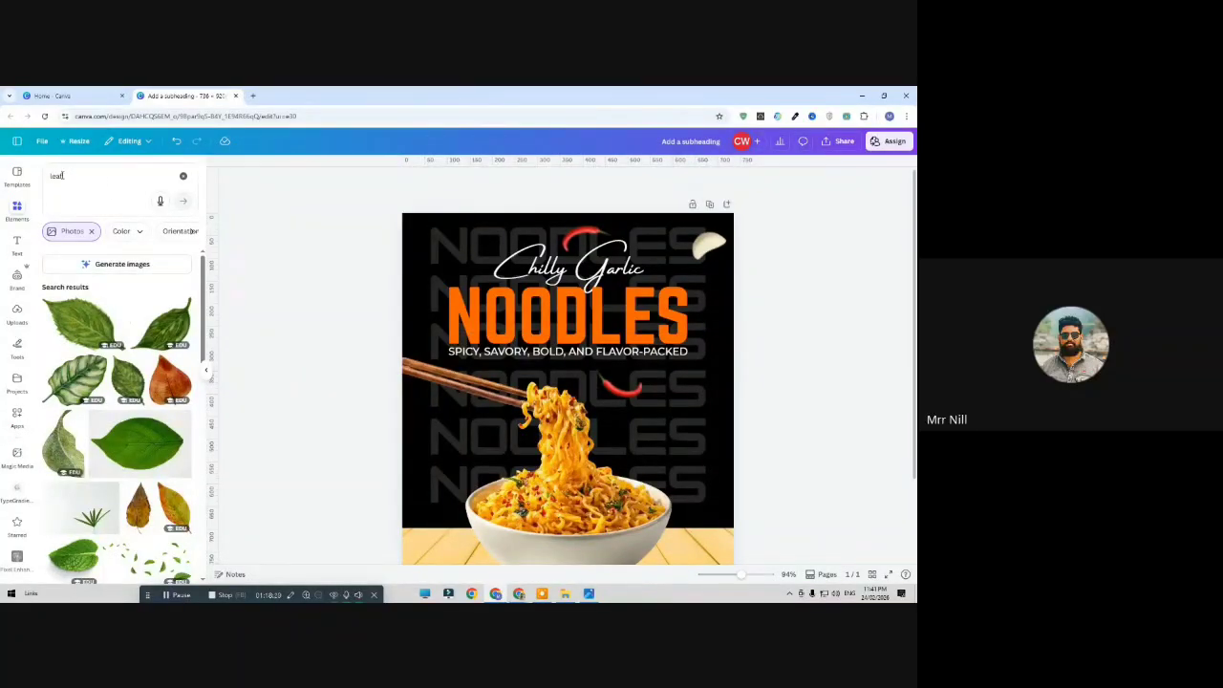
pyautogui.scroll(-2, 68, 256)
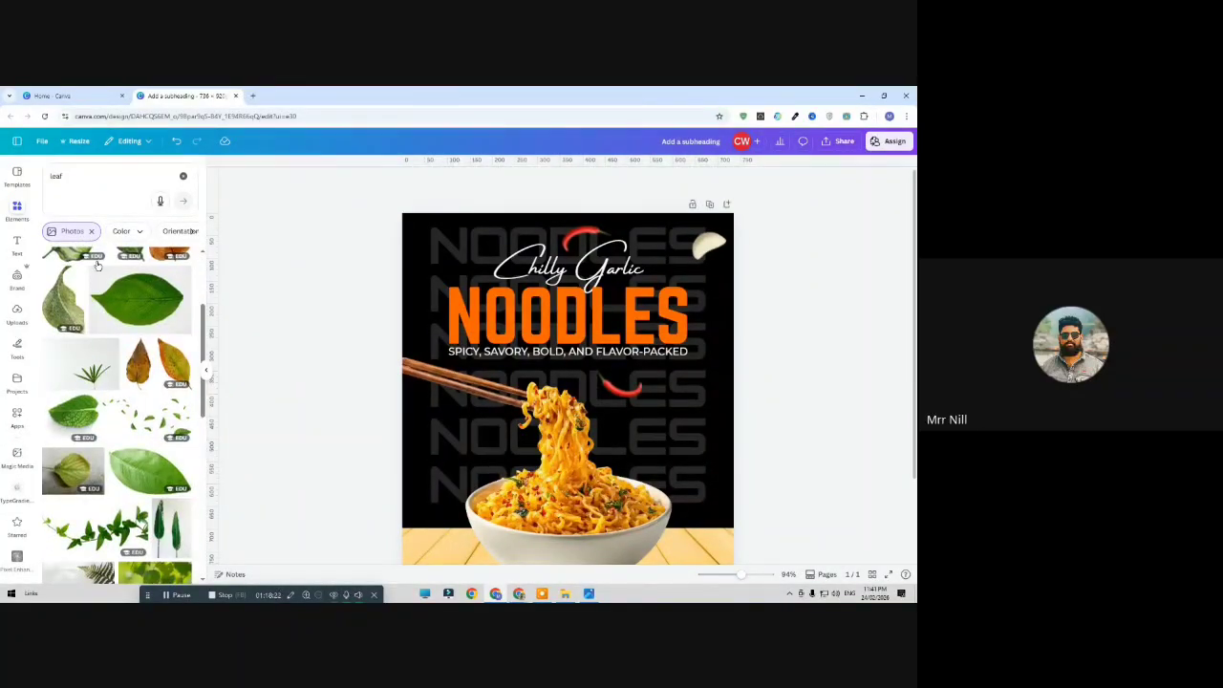
pyautogui.scroll(-1, 136, 355)
pyautogui.click(141, 376)
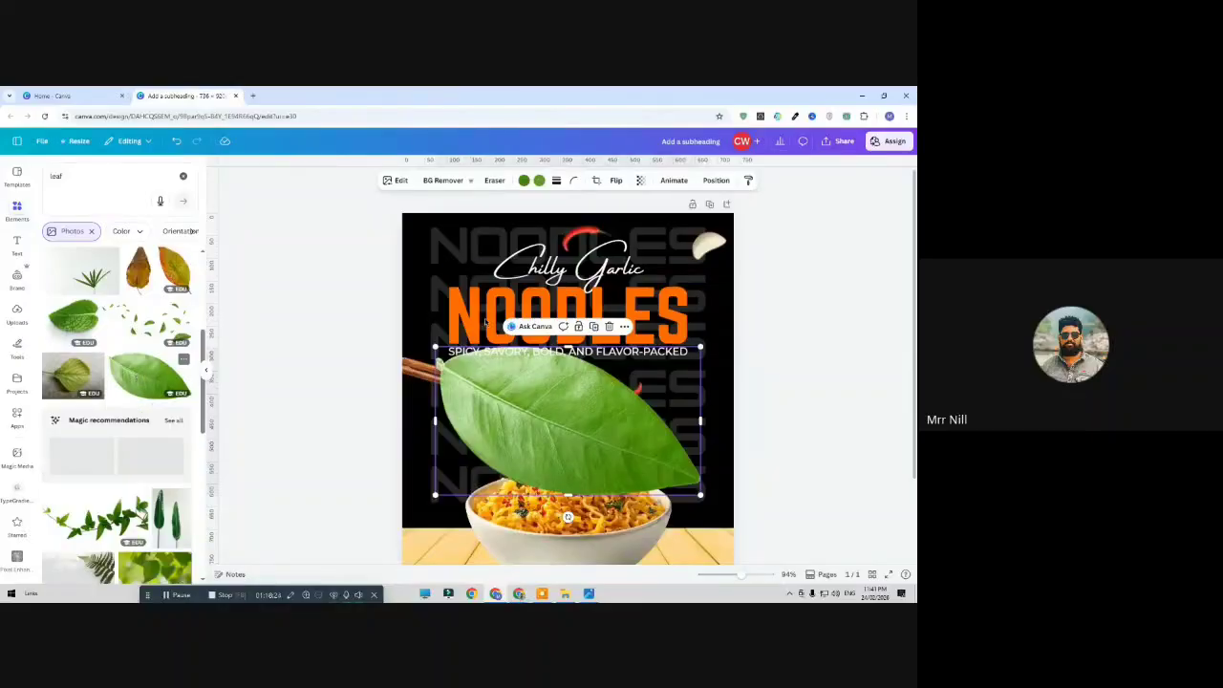
# Apply a whole-image blur to the green leaf photo
pyautogui.click(396, 180)
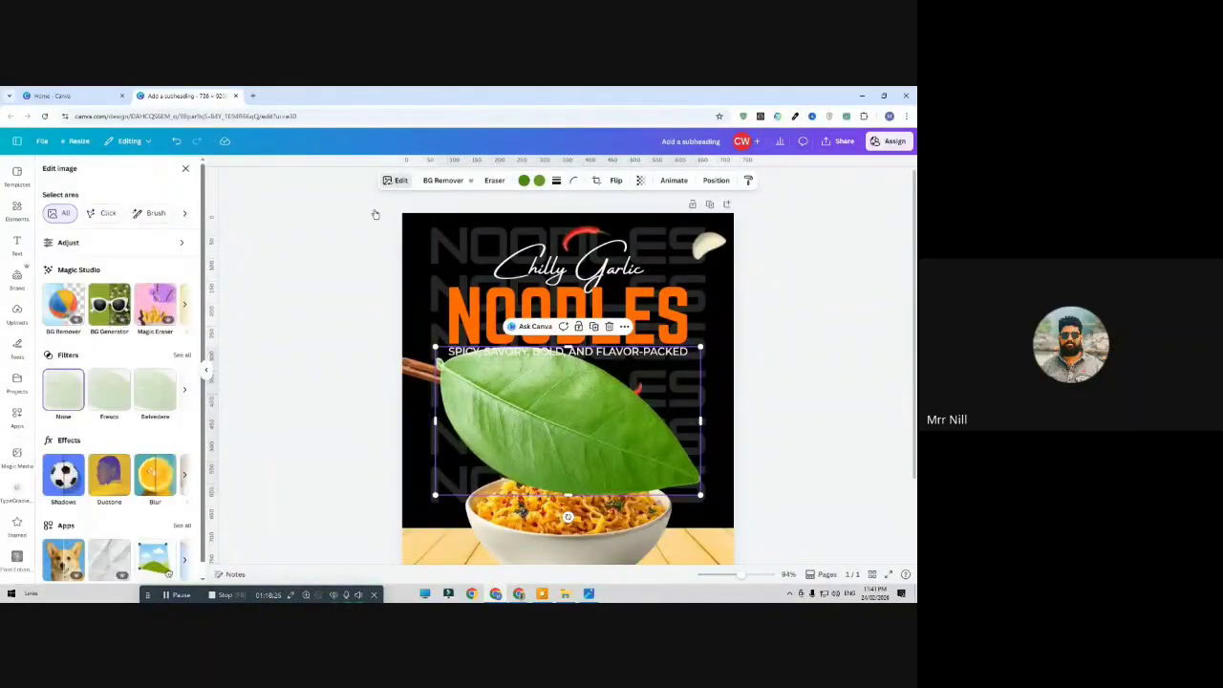
pyautogui.click(151, 474)
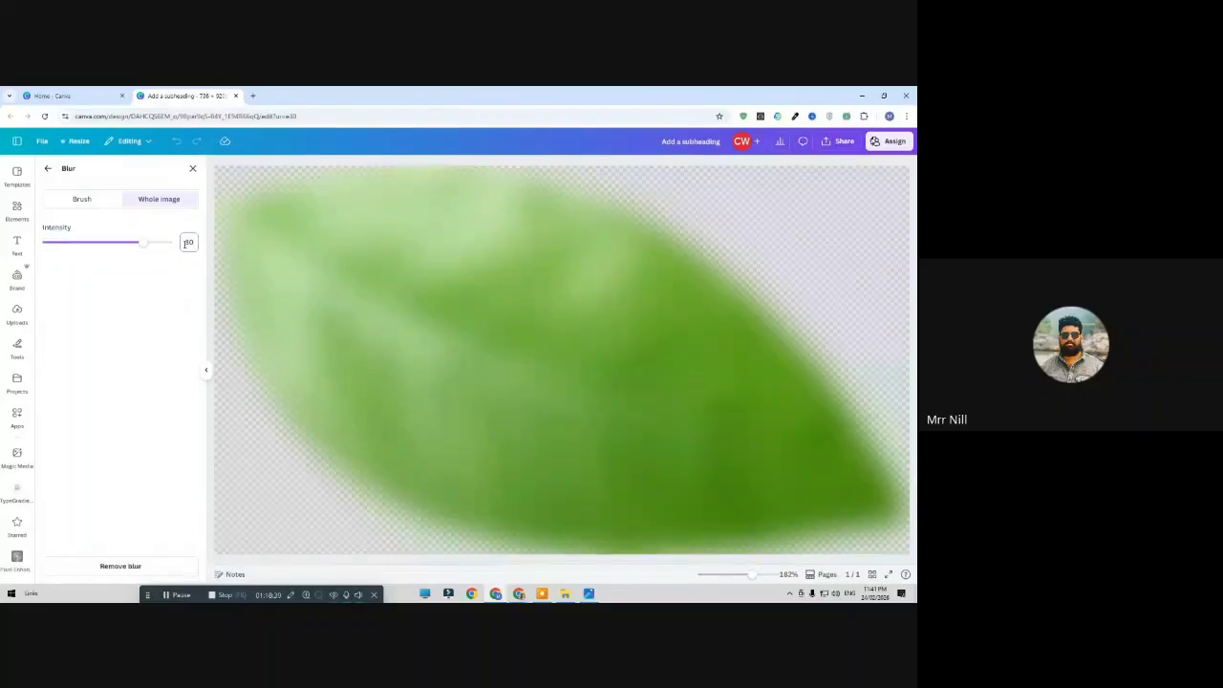
pyautogui.click(194, 169)
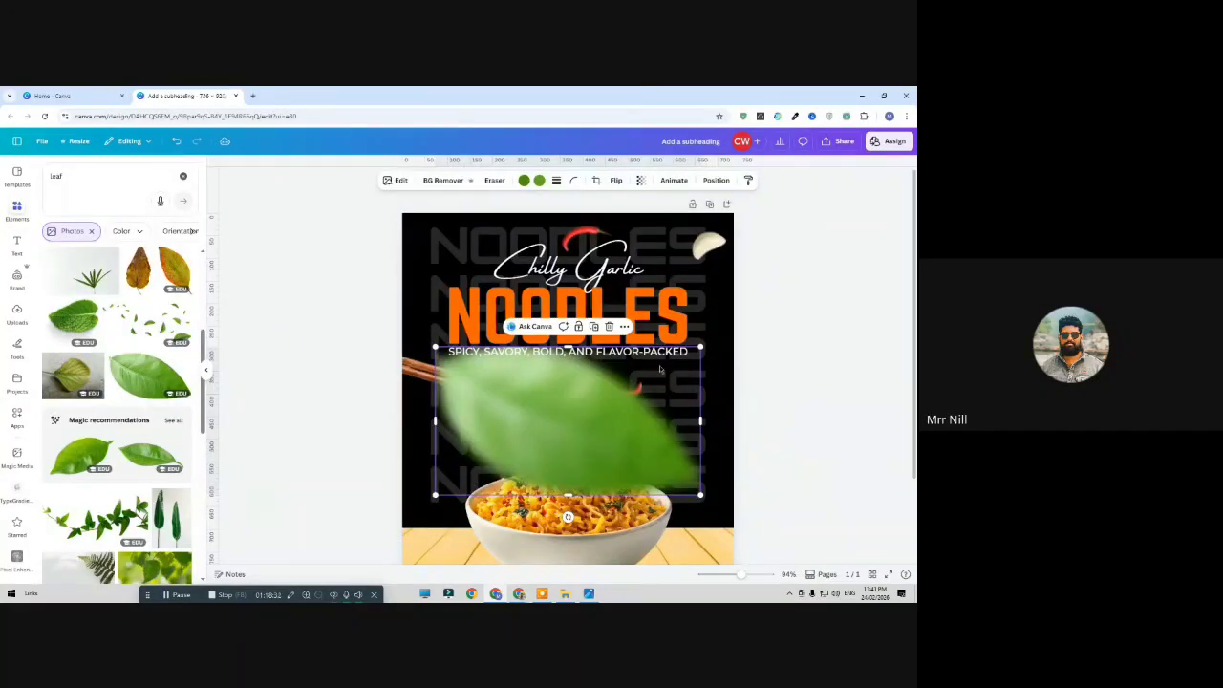
# Shrink the blurred leaf and arrange two copies: a small upright one below the chopsticks and a larger one overlapping the poster's right edge
pyautogui.moveTo(701, 347); pyautogui.dragTo(470, 449)
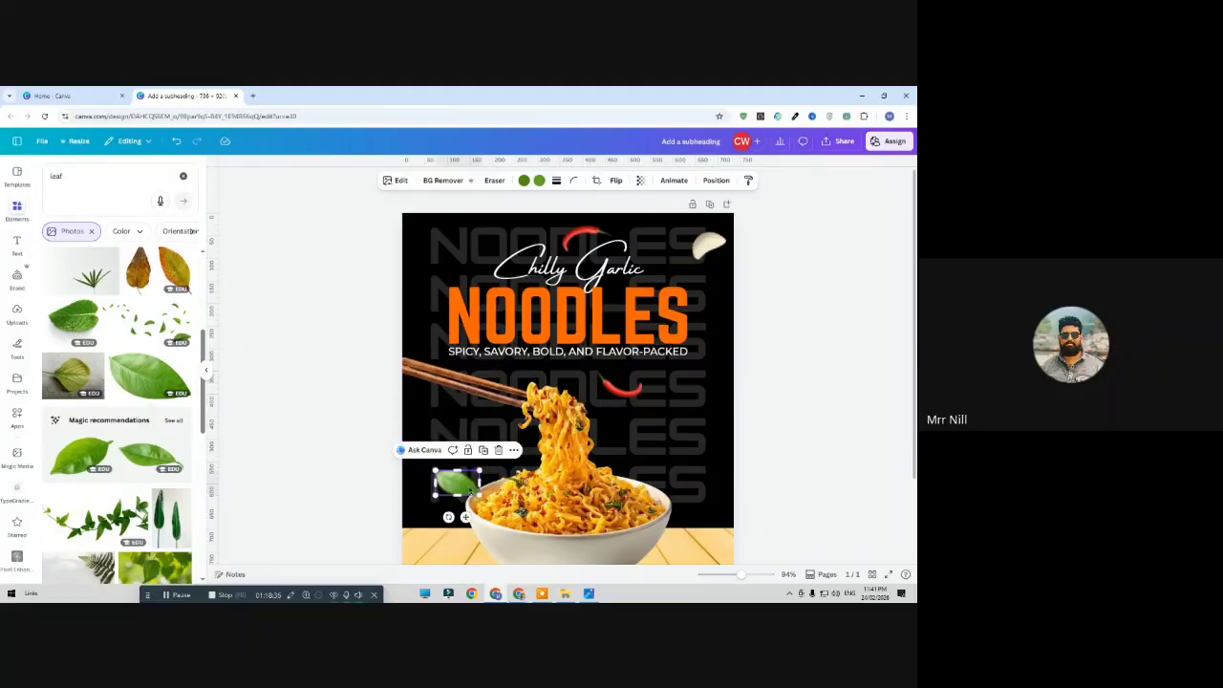
pyautogui.moveTo(457, 516); pyautogui.dragTo(728, 417)
pyautogui.click(441, 426)
pyautogui.click(470, 384)
pyautogui.click(819, 344)
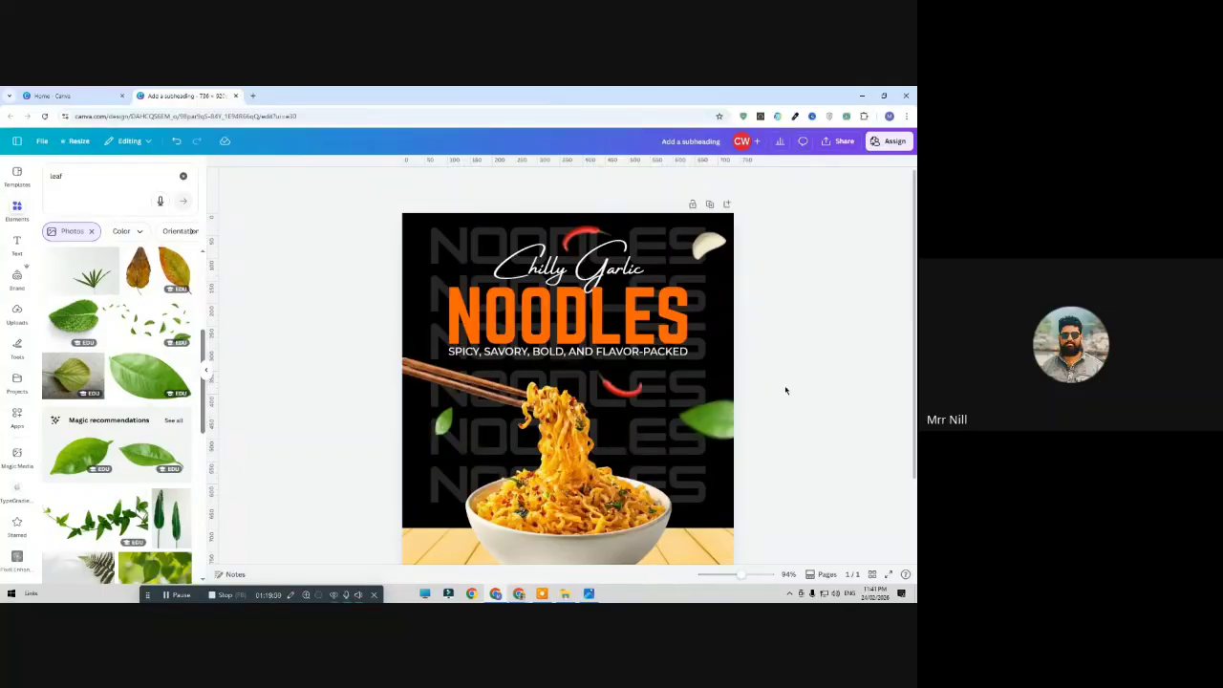
# Enlarge the chili beside the lifted noodles, tilt it slightly and move it a little lower
pyautogui.scroll(-2, 759, 401)
pyautogui.click(630, 293)
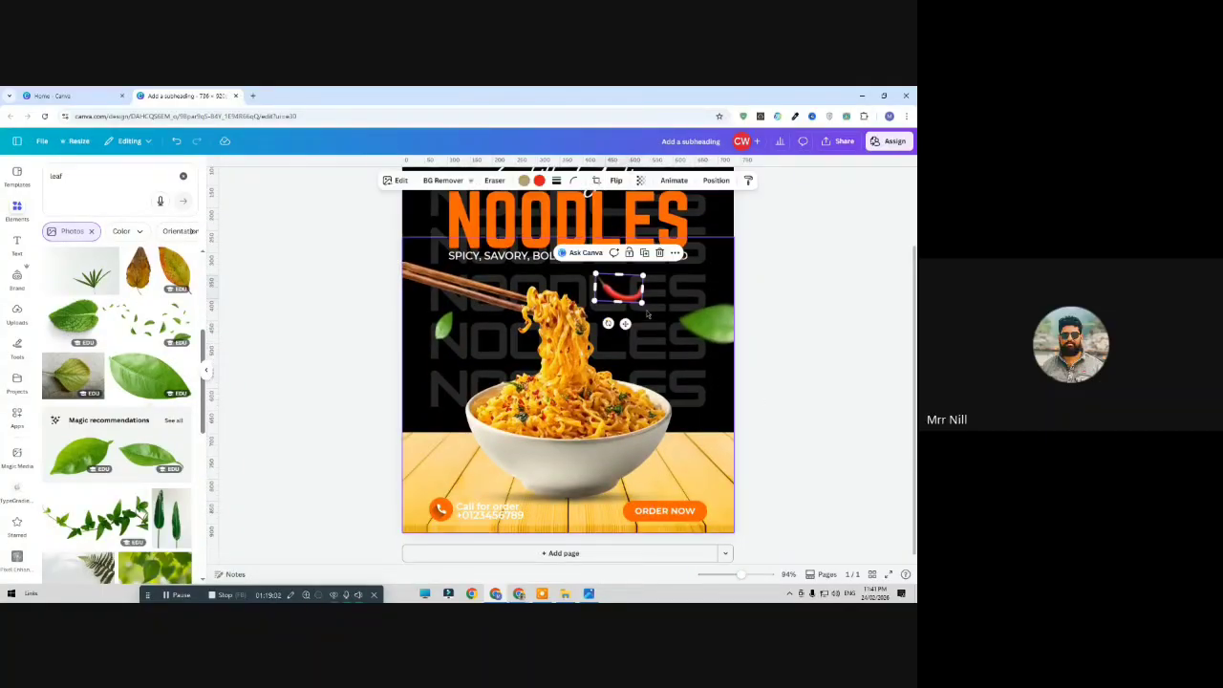
pyautogui.moveTo(661, 313); pyautogui.dragTo(632, 310)
pyautogui.click(814, 314)
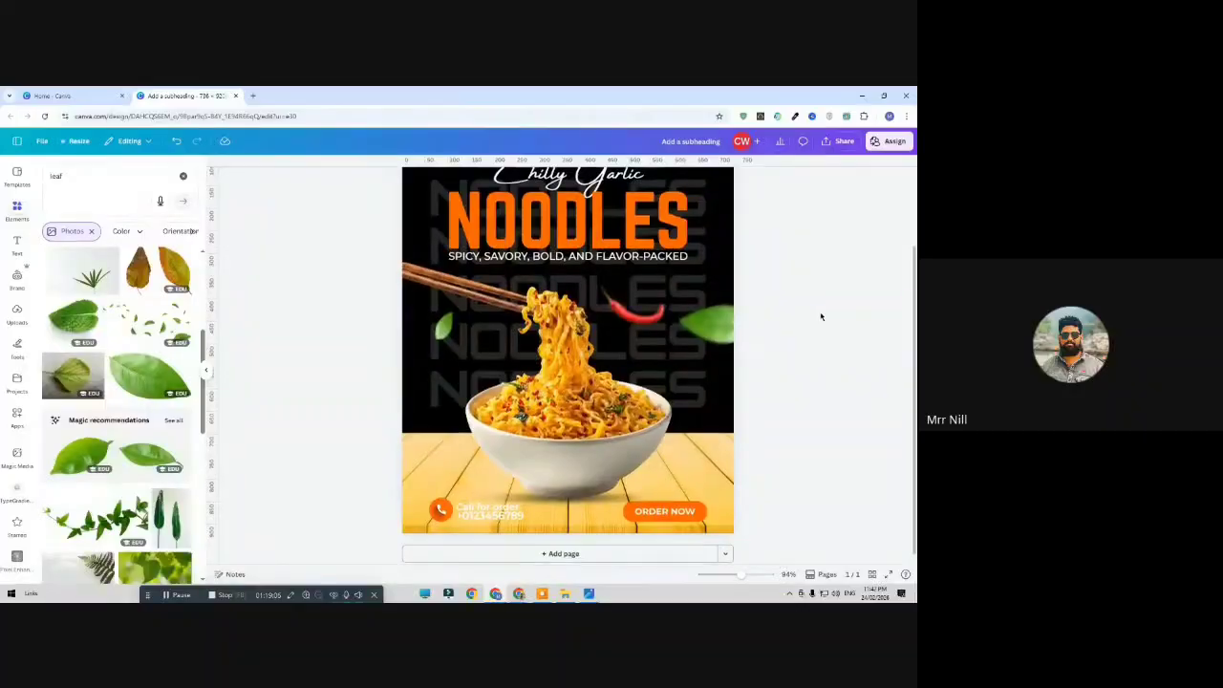
# Slightly enlarge the small green leaf below the chopsticks
pyautogui.scroll(2, 819, 319)
pyautogui.click(445, 423)
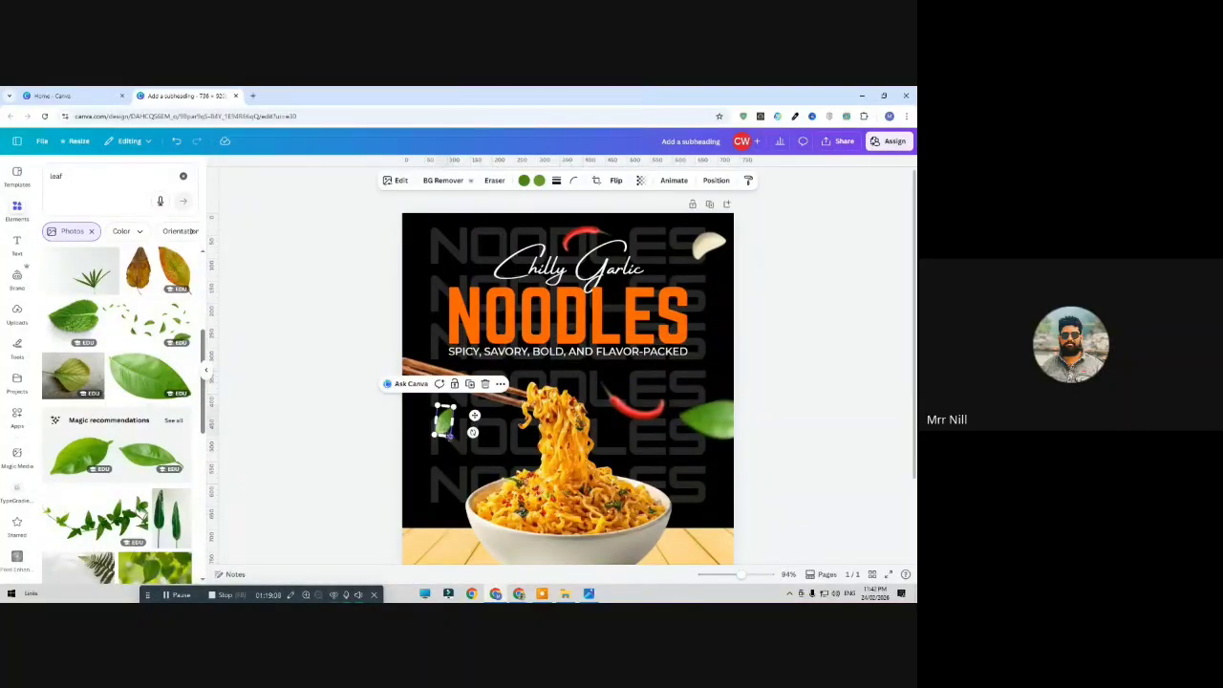
pyautogui.click(350, 440)
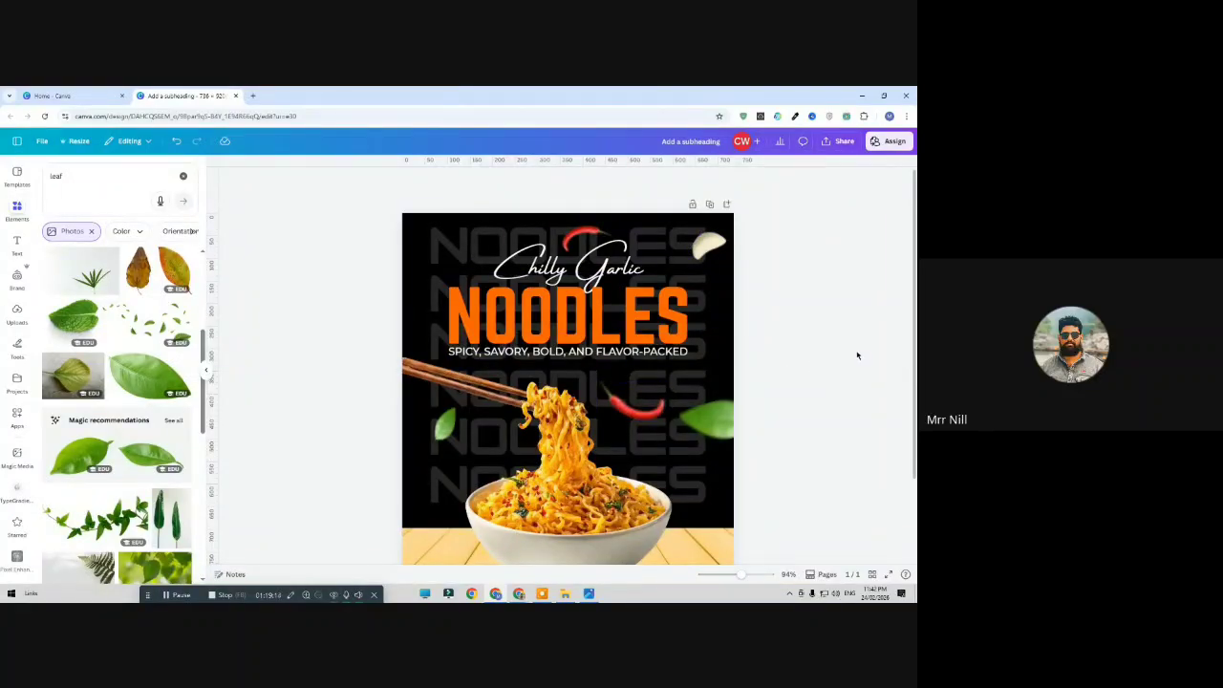
# Move the upper chili, the "Chilly Garlic" text, the orange "NOODLES" title and the tagline down together slightly
pyautogui.click(587, 231)
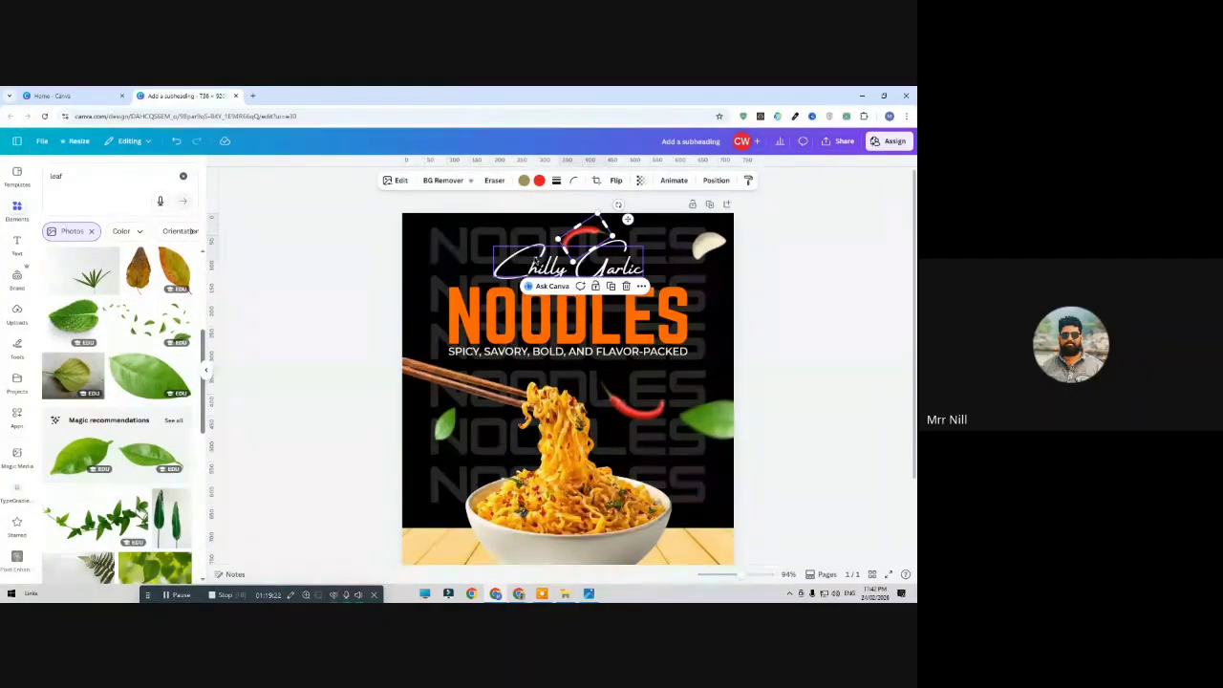
pyautogui.keyDown('shift'); pyautogui.click(535, 263); pyautogui.keyUp('shift')
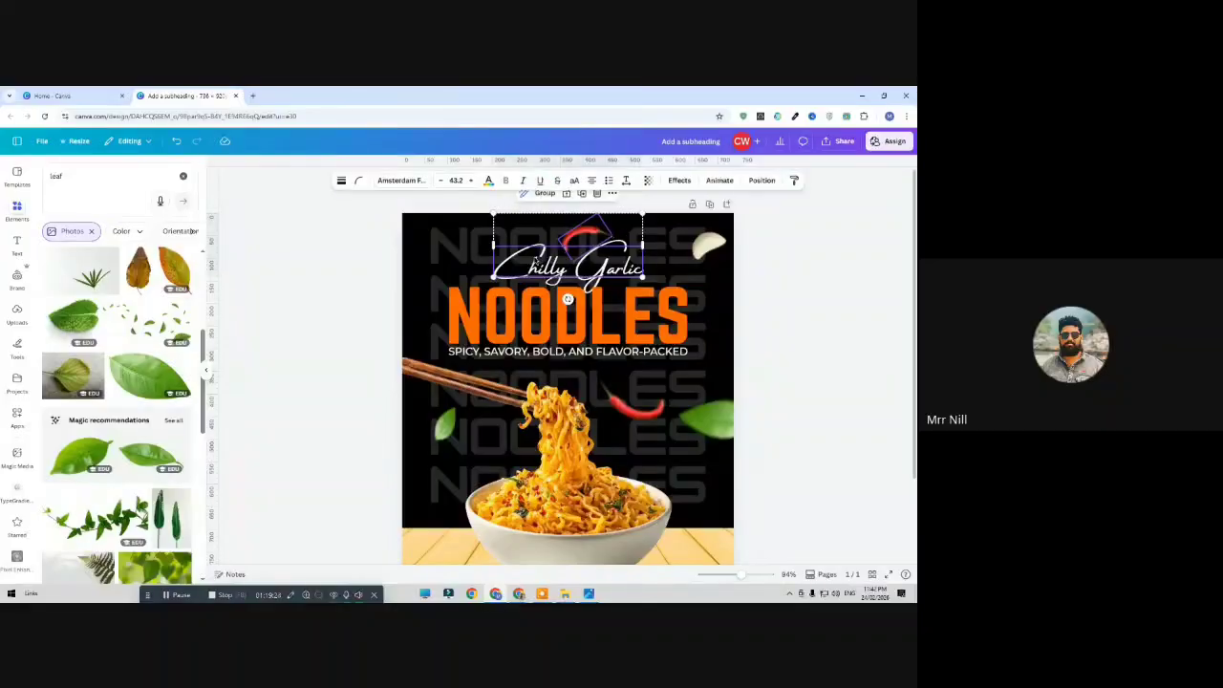
pyautogui.keyDown('shift'); pyautogui.click(517, 311); pyautogui.keyUp('shift')
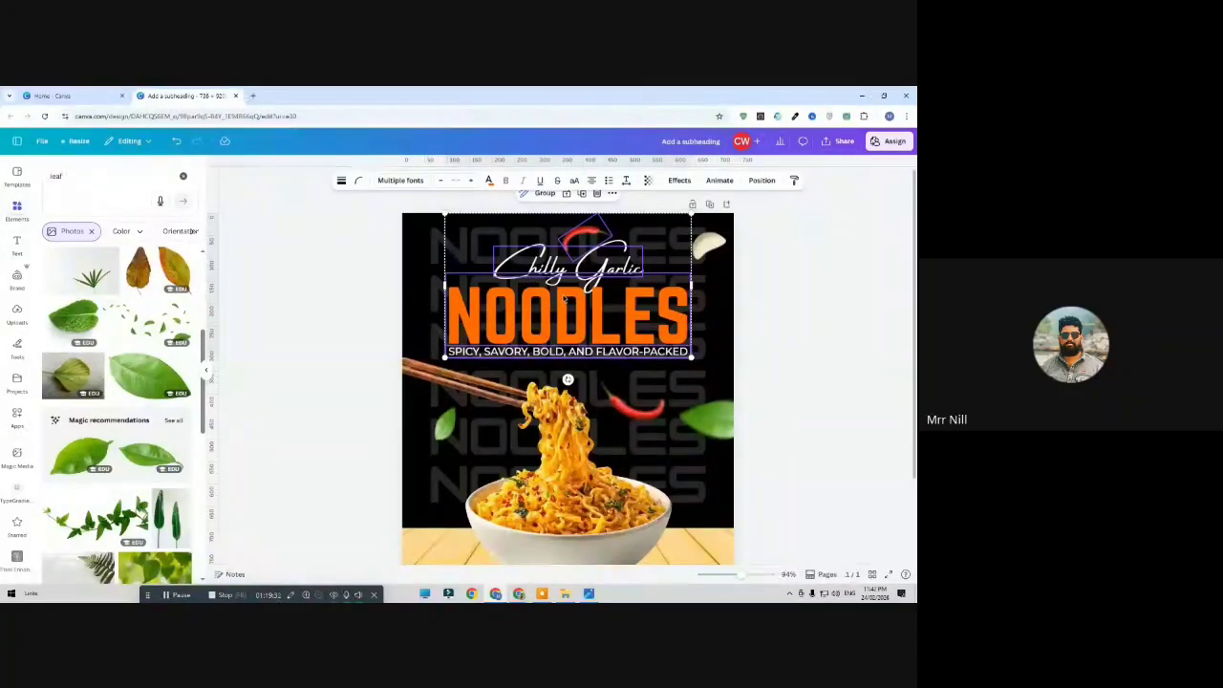
pyautogui.moveTo(566, 300); pyautogui.dragTo(564, 306)
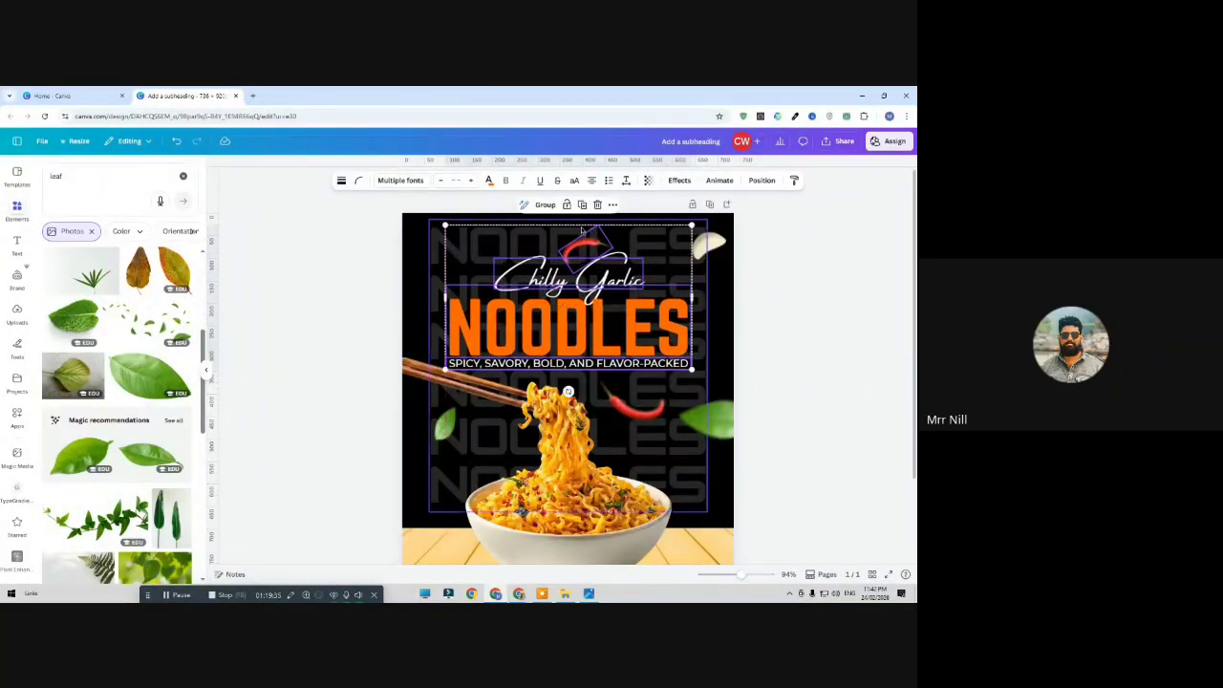
pyautogui.click(349, 389)
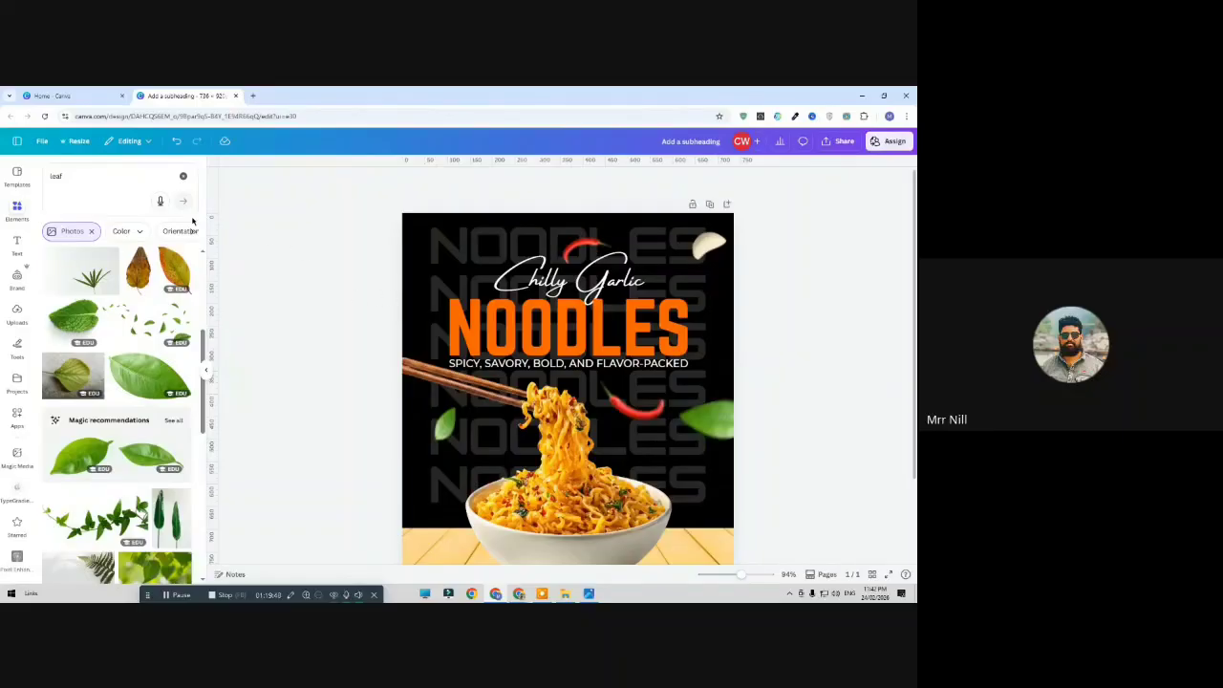
pyautogui.click(16, 312)
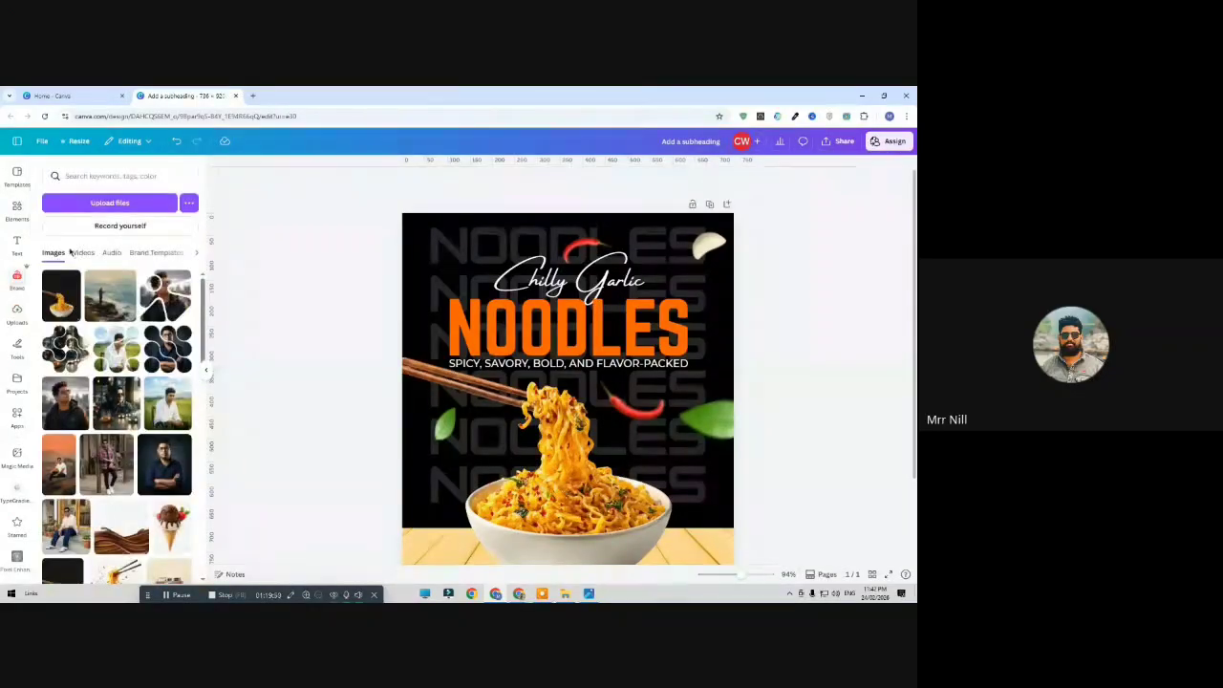
pyautogui.click(16, 277)
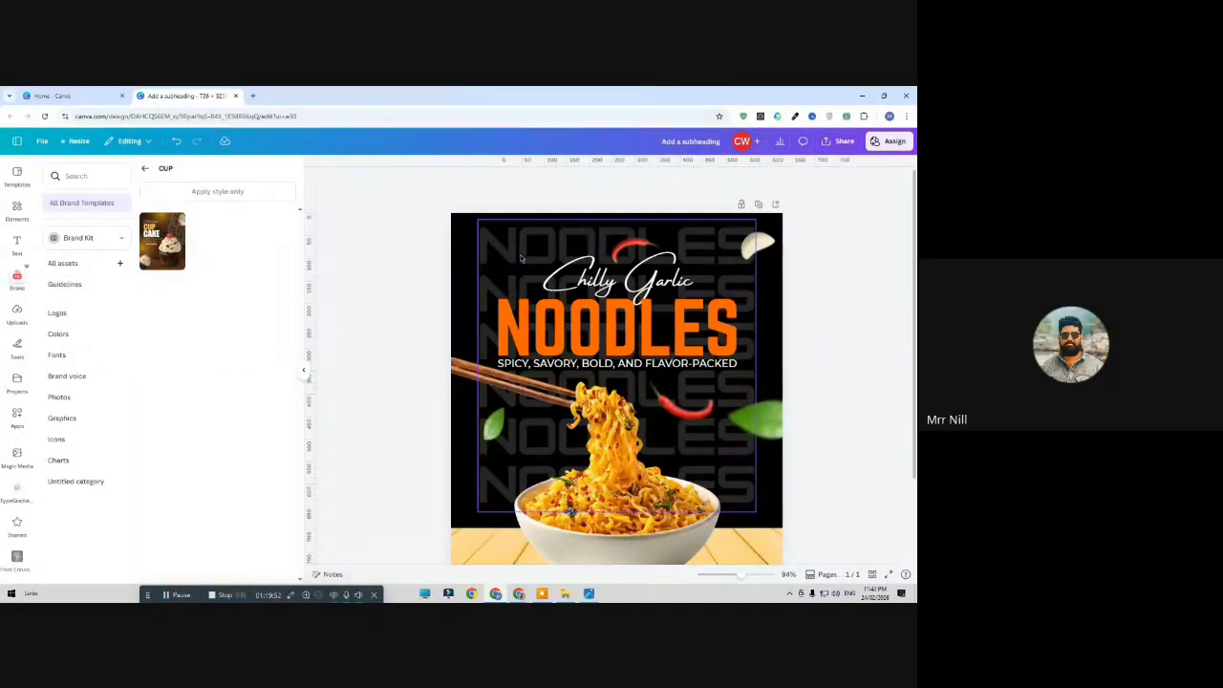
pyautogui.click(16, 210)
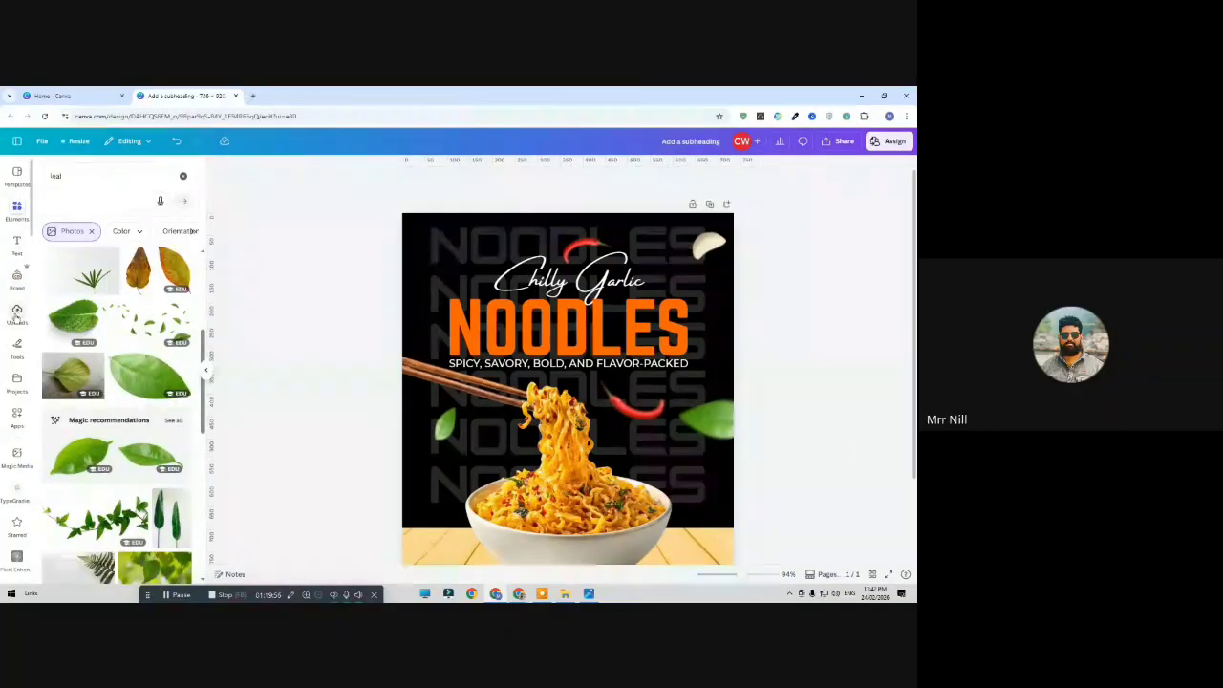
pyautogui.click(17, 312)
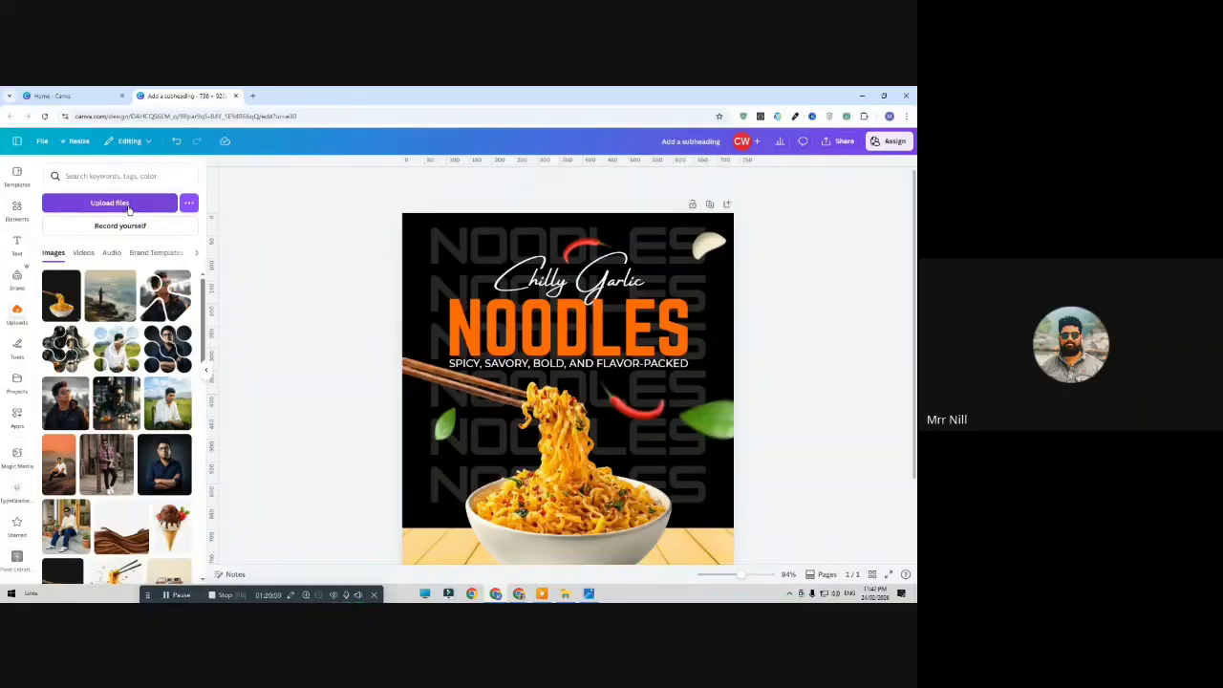
# Search the elements for "food logo" graphics and add the round dark spoon-and-fork logo to the poster
pyautogui.click(17, 211)
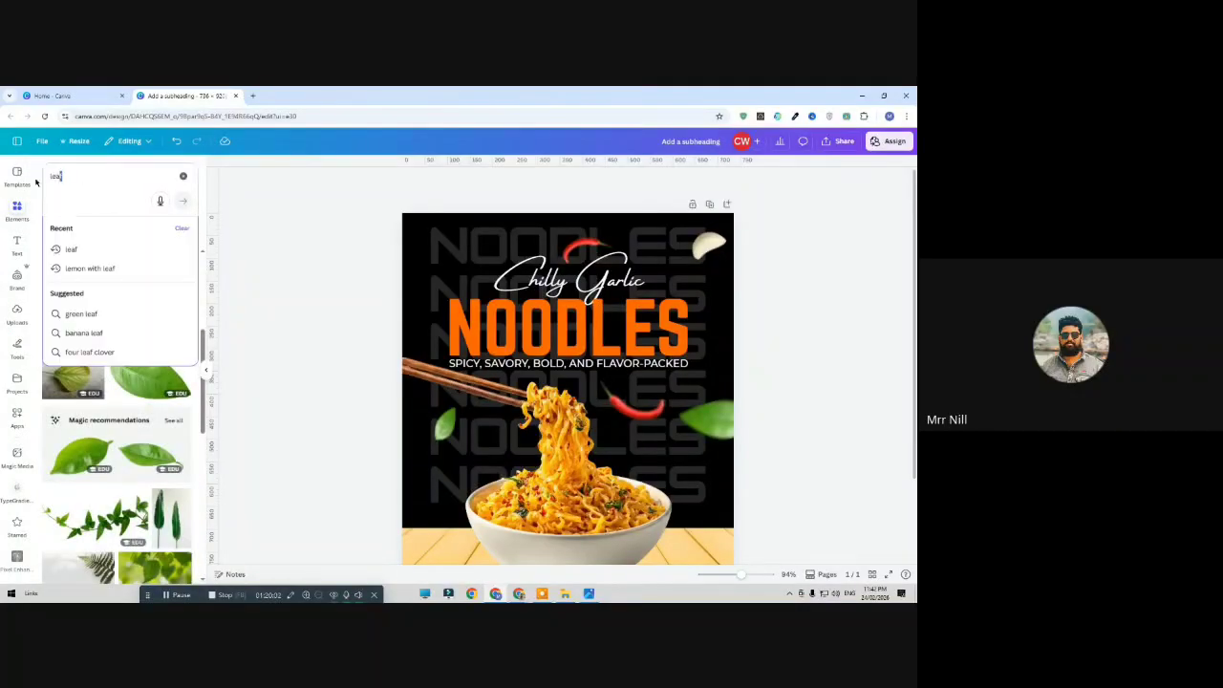
pyautogui.click(150, 183)
pyautogui.click(183, 178)
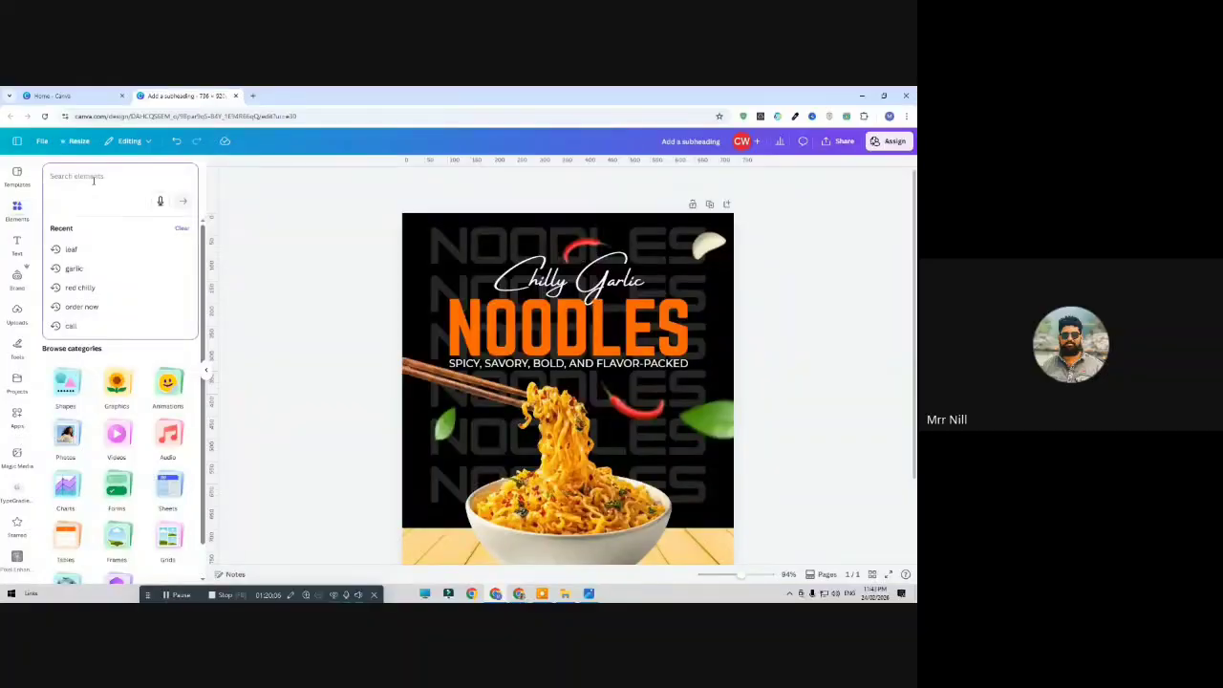
pyautogui.write('f')
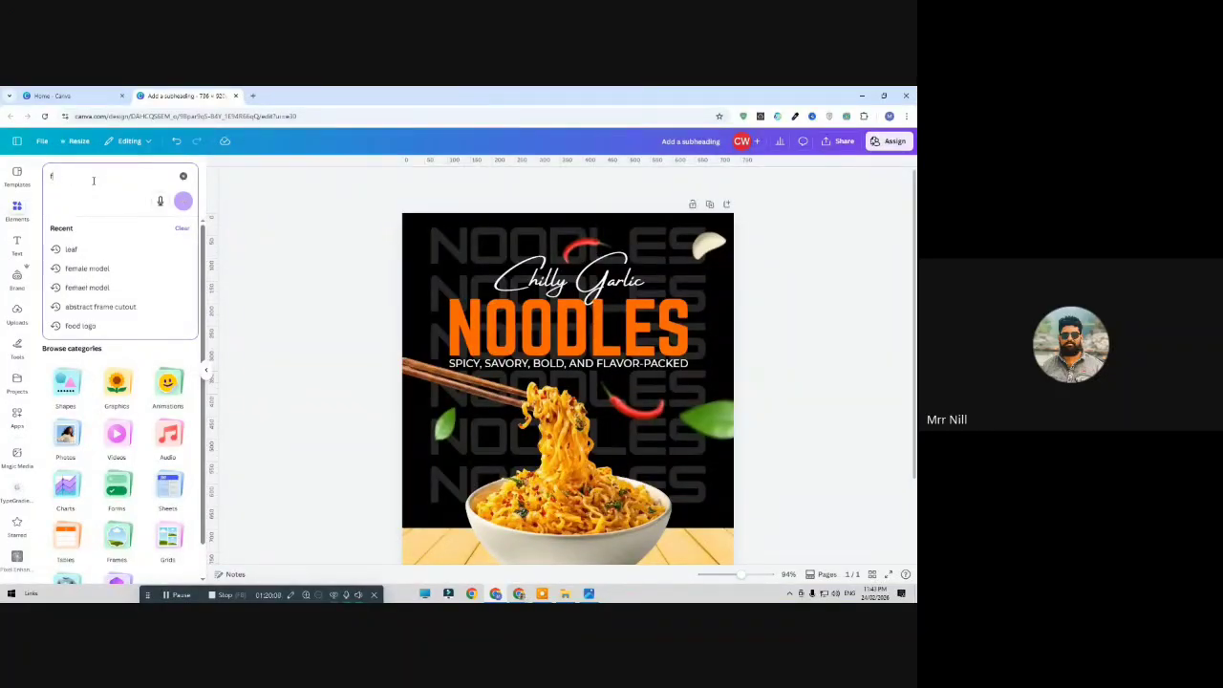
pyautogui.write('ood logo')
pyautogui.press('Return')
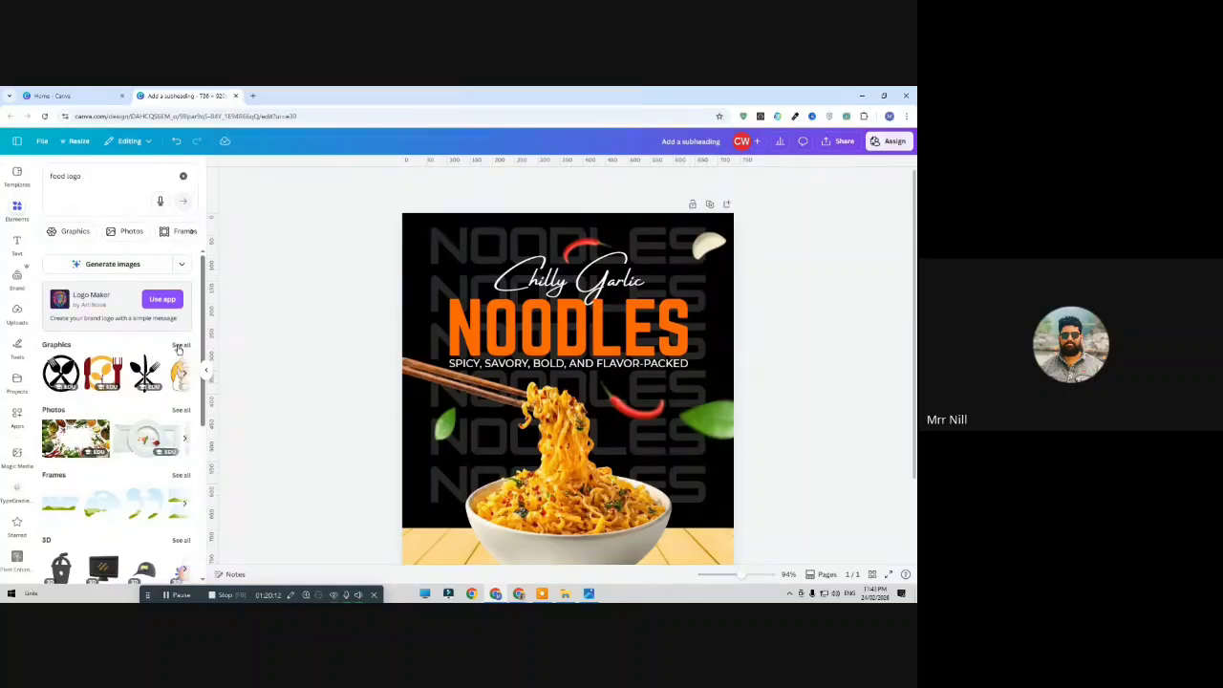
pyautogui.click(180, 347)
pyautogui.scroll(-2, 130, 395)
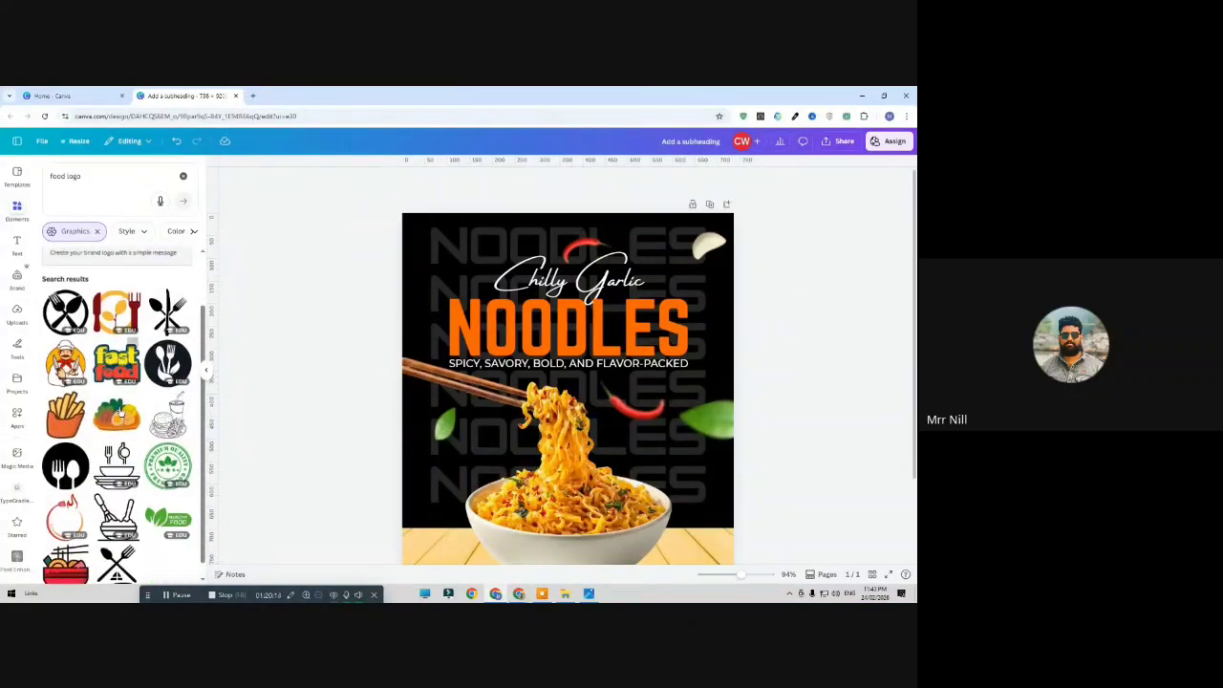
pyautogui.click(169, 346)
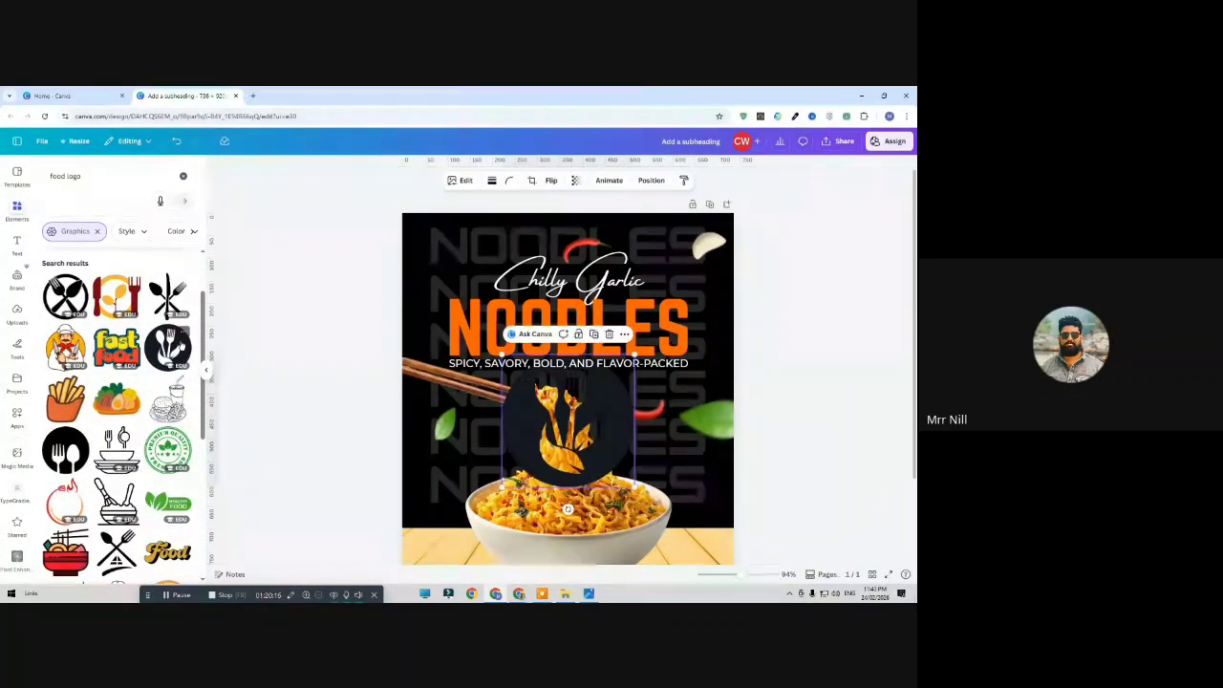
# Recolor the round cutlery logo with the document's orange, shrink it to icon size and place it in the poster's upper-left corner
pyautogui.click(472, 180)
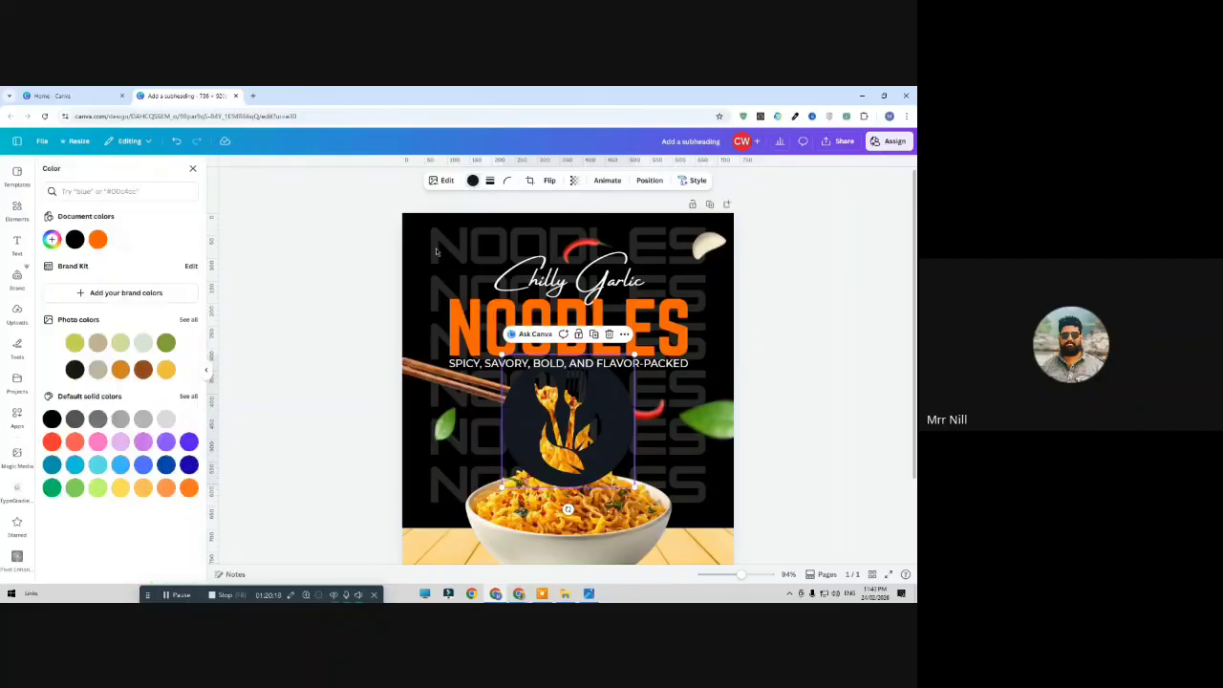
pyautogui.click(97, 239)
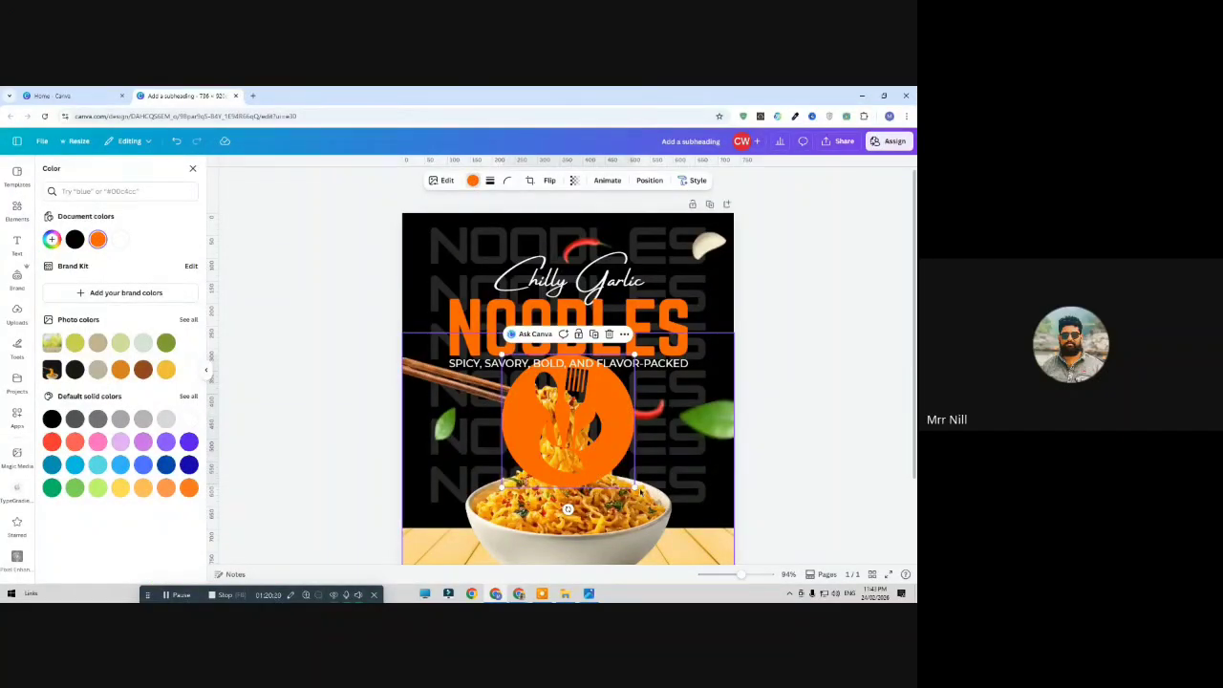
pyautogui.moveTo(636, 489); pyautogui.dragTo(450, 250)
pyautogui.click(357, 277)
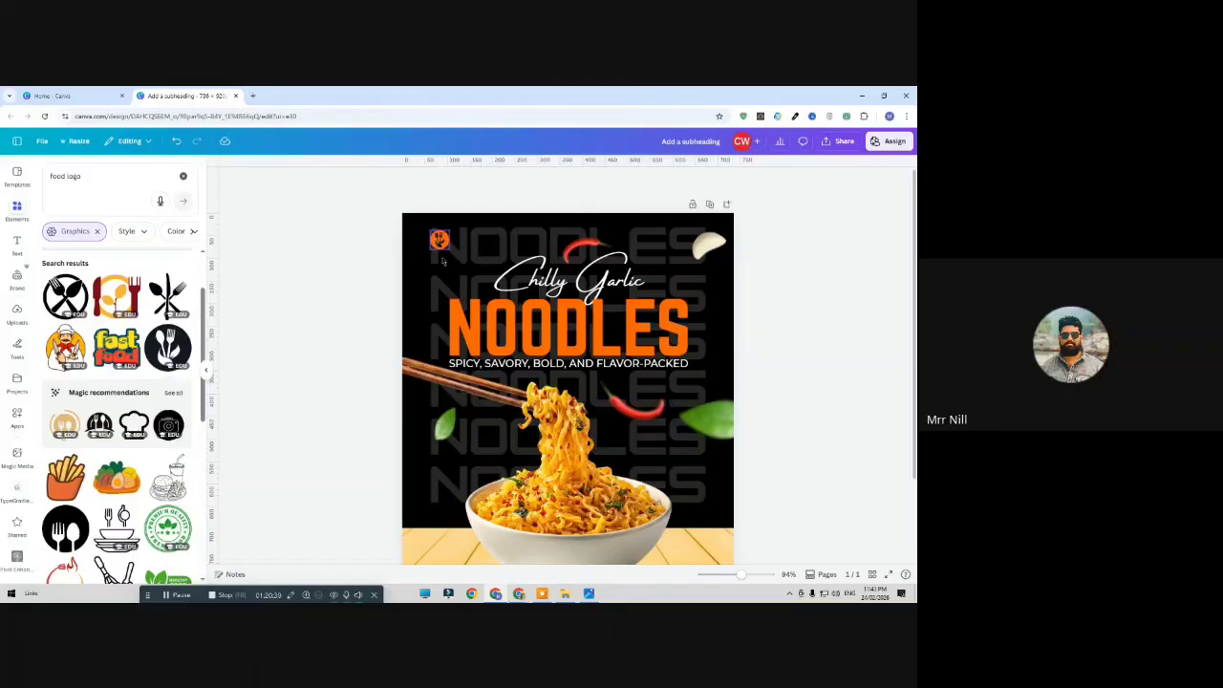
# Duplicate the tagline, move the copy to the top of the poster and replace its text with "YOUR LOGO" on two lines
pyautogui.click(491, 364)
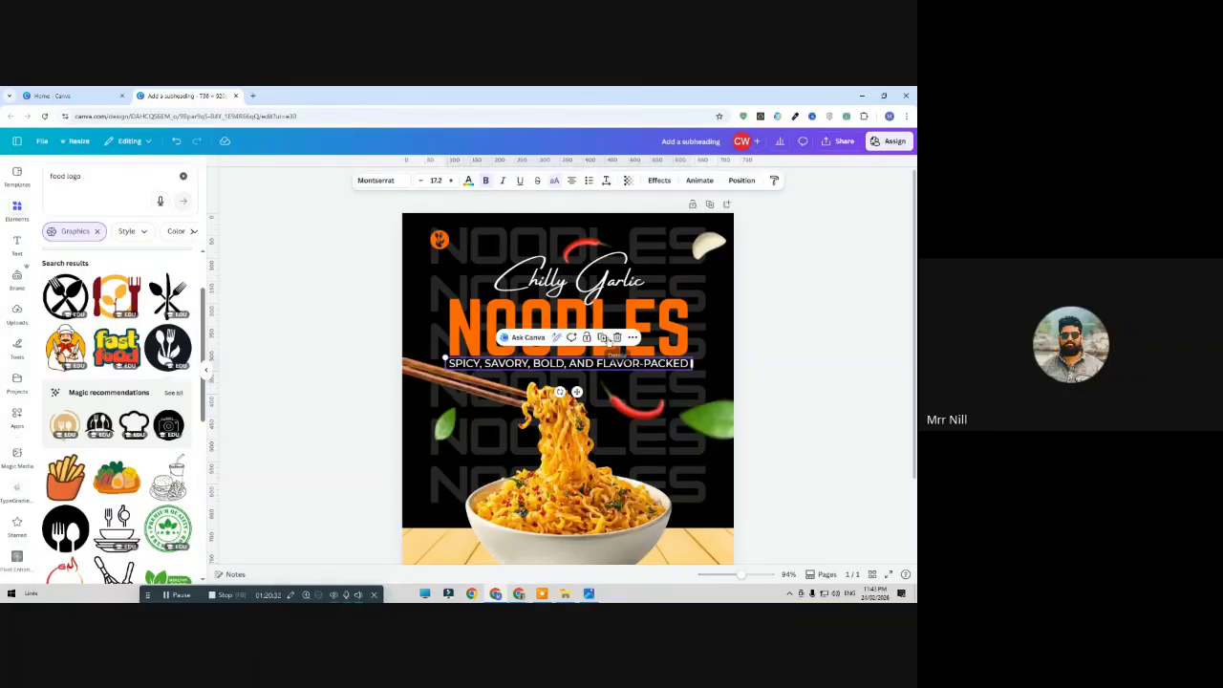
pyautogui.click(602, 337)
pyautogui.moveTo(581, 378); pyautogui.dragTo(570, 249)
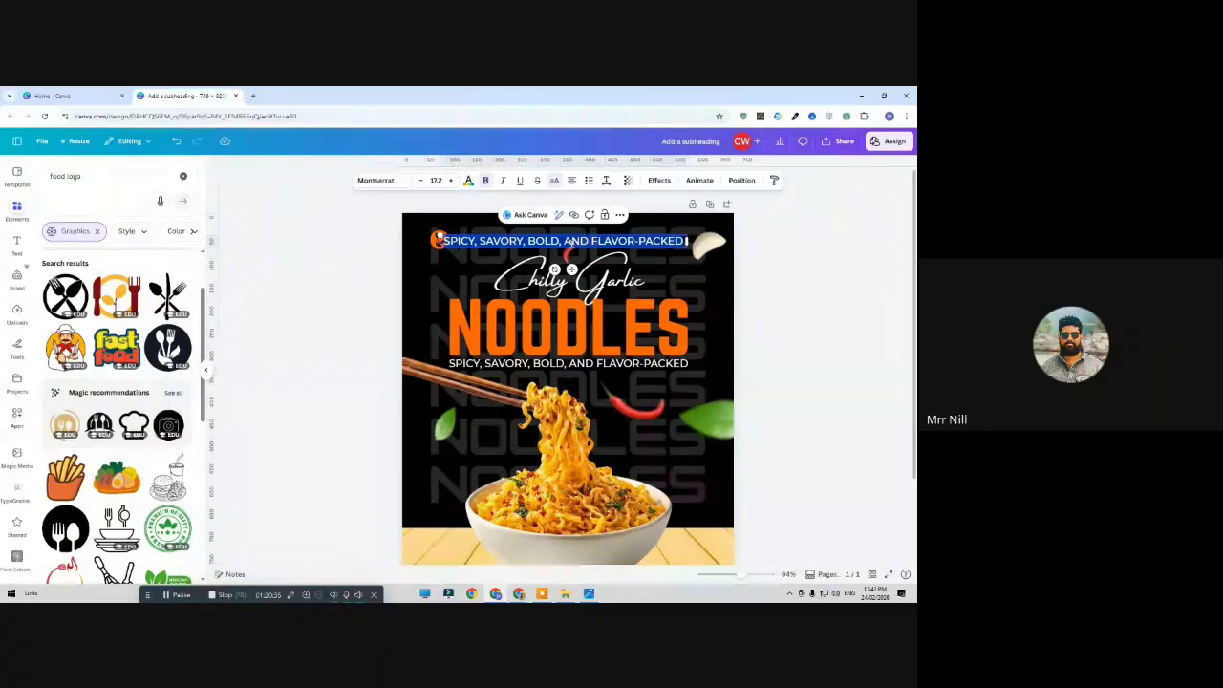
pyautogui.write('YOUR')
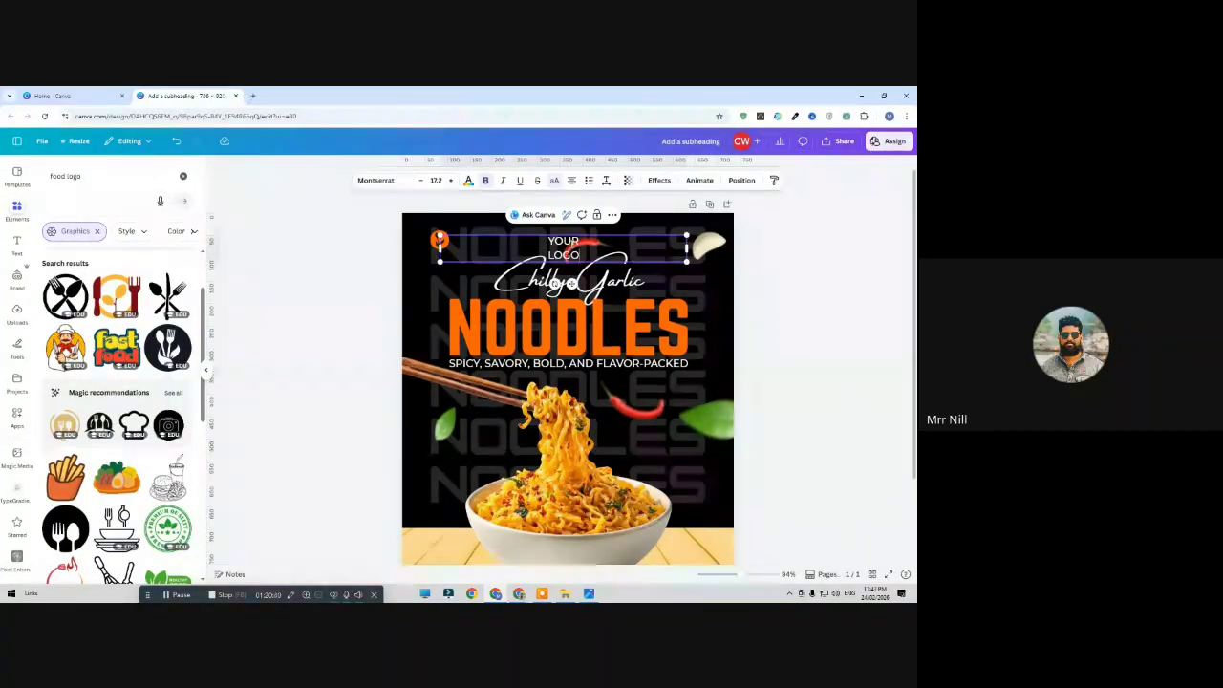
pyautogui.click(317, 262)
# Left-align the "YOUR LOGO" text, shrink it to size 10.5 and place it directly beside the orange logo icon
pyautogui.click(568, 247)
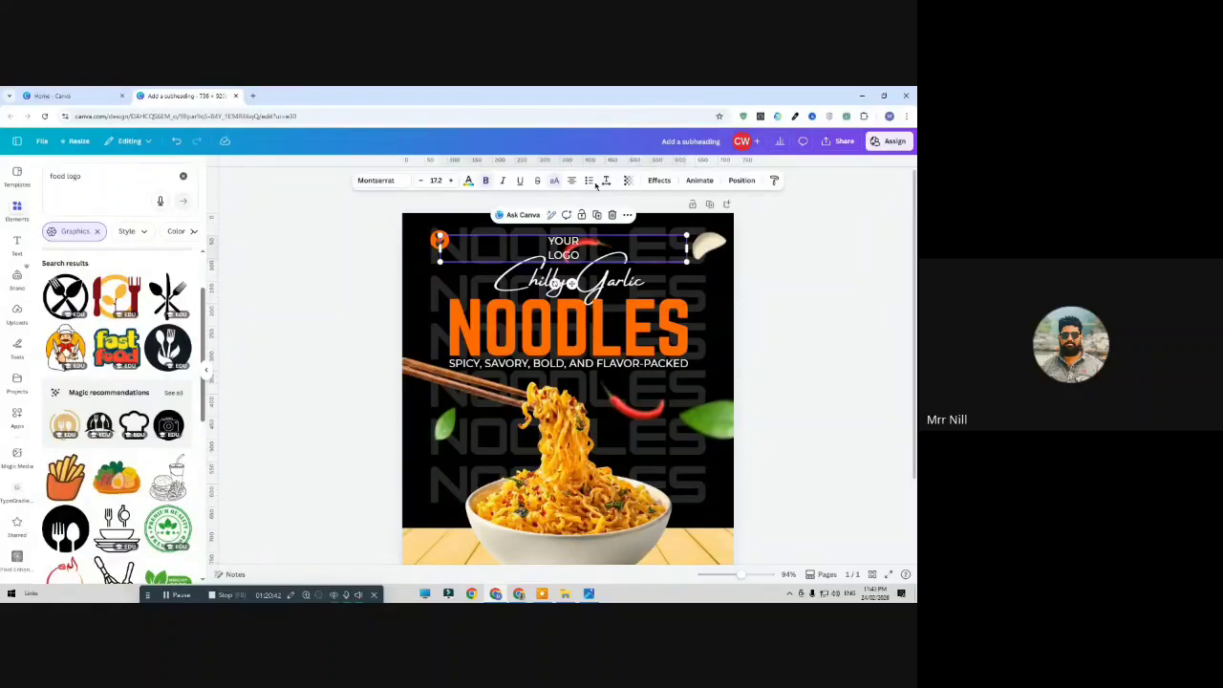
pyautogui.click(573, 182)
pyautogui.moveTo(688, 247); pyautogui.dragTo(468, 245)
pyautogui.press('Right')
pyautogui.press('Right')
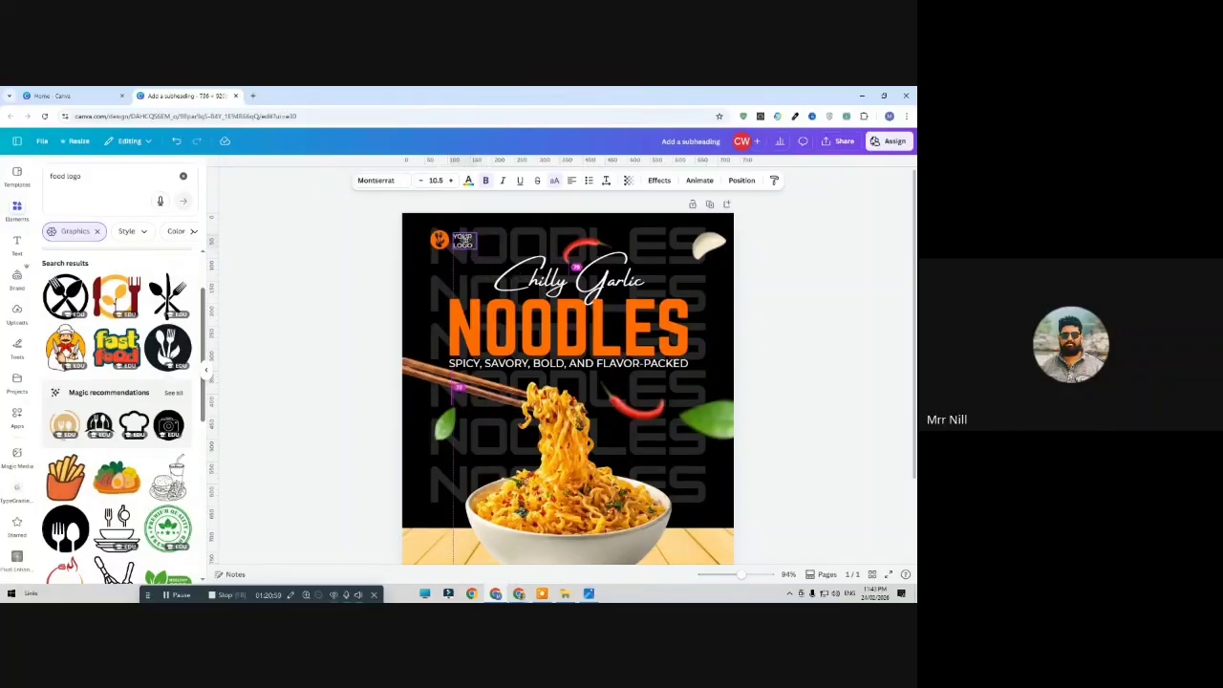
pyautogui.press('Right')
pyautogui.press('Right')
pyautogui.click(843, 304)
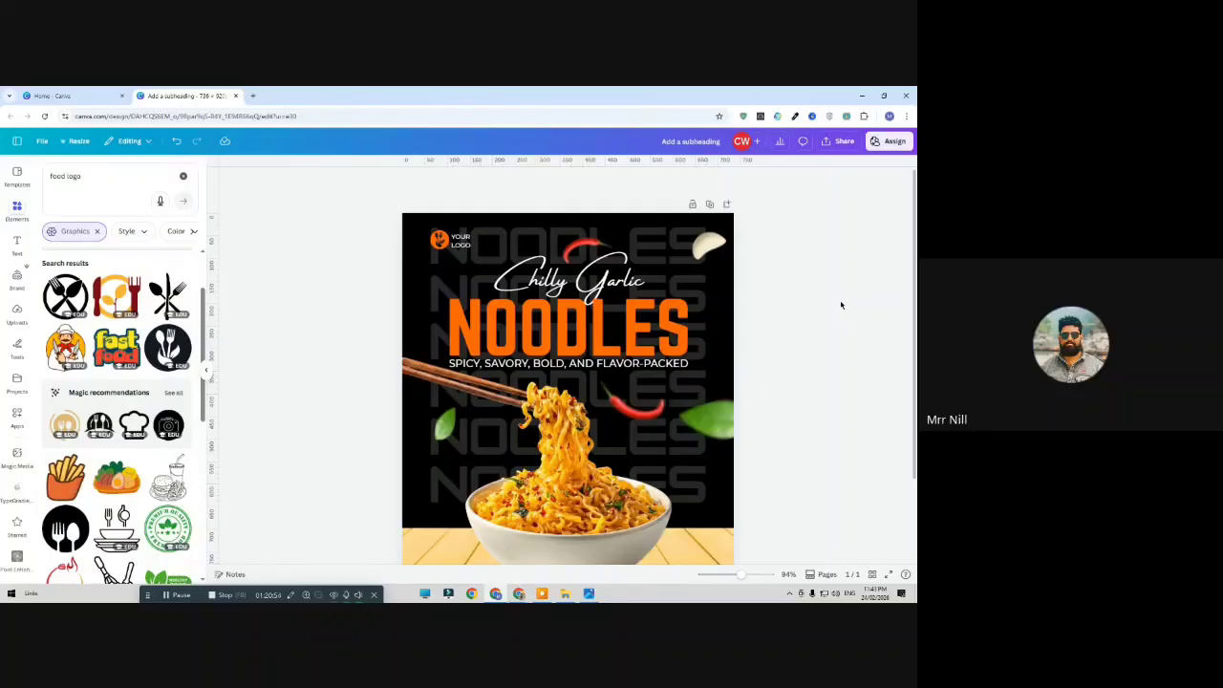
# Review the whole poster in a full-screen preview and return to the editor
pyautogui.scroll(-1, 841, 305)
pyautogui.scroll(-1, 841, 305)
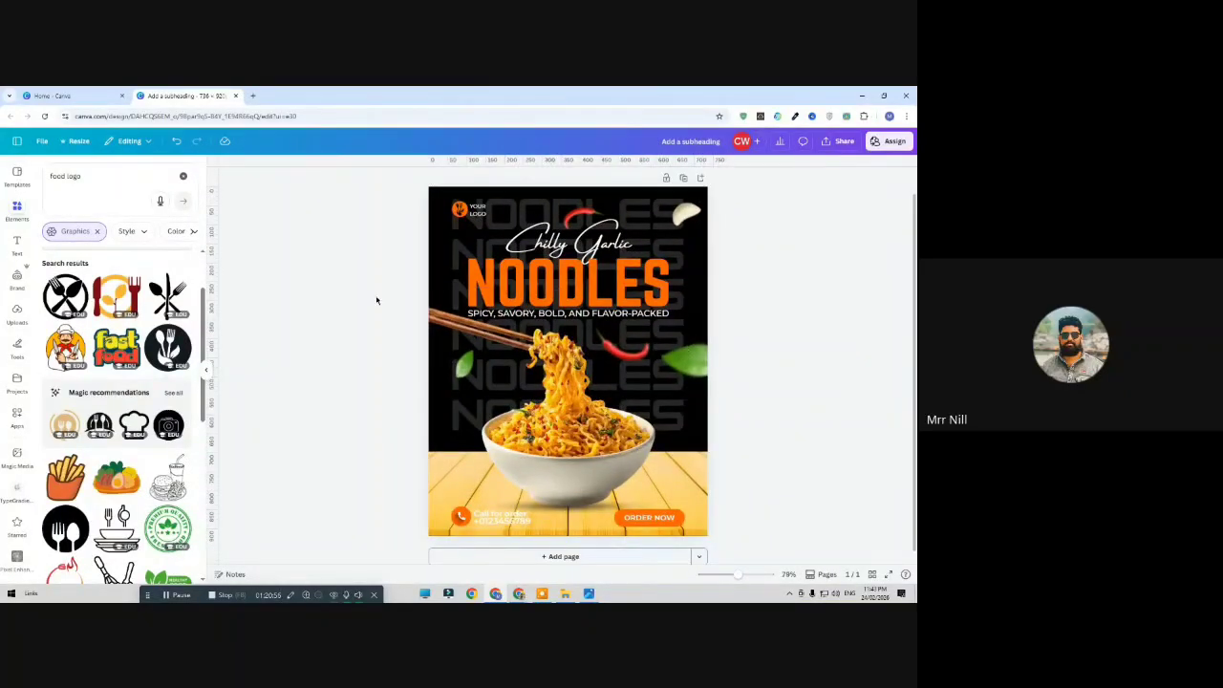
pyautogui.click(888, 574)
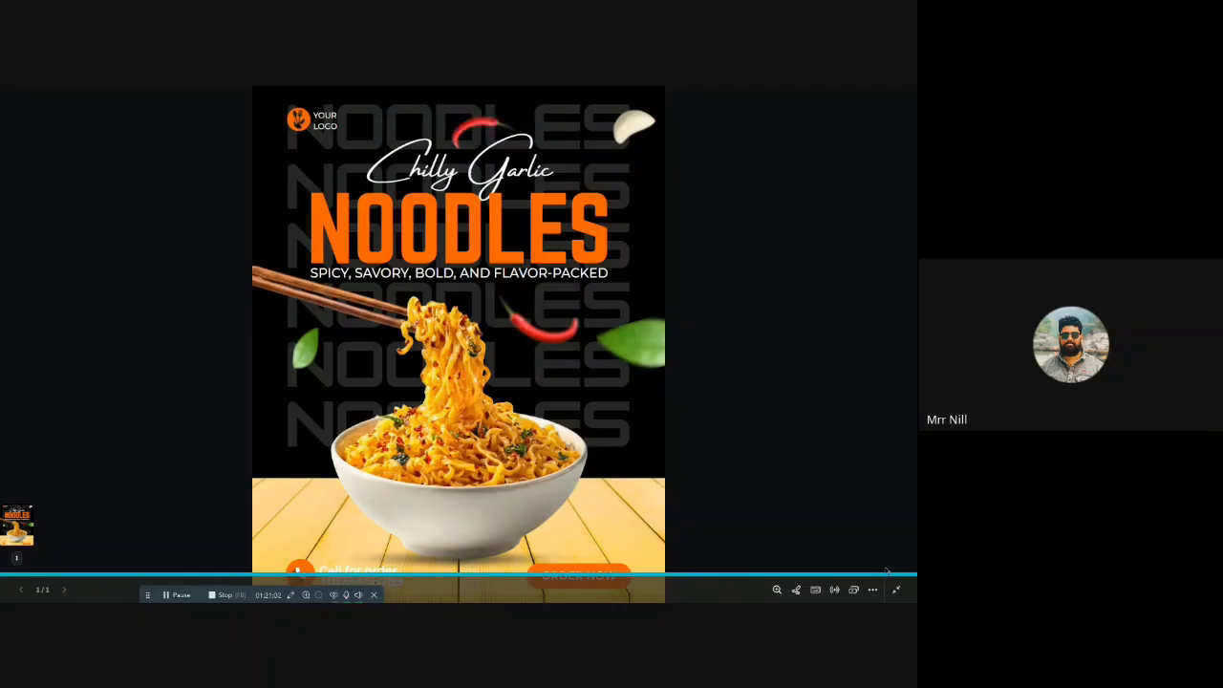
pyautogui.press('Escape')
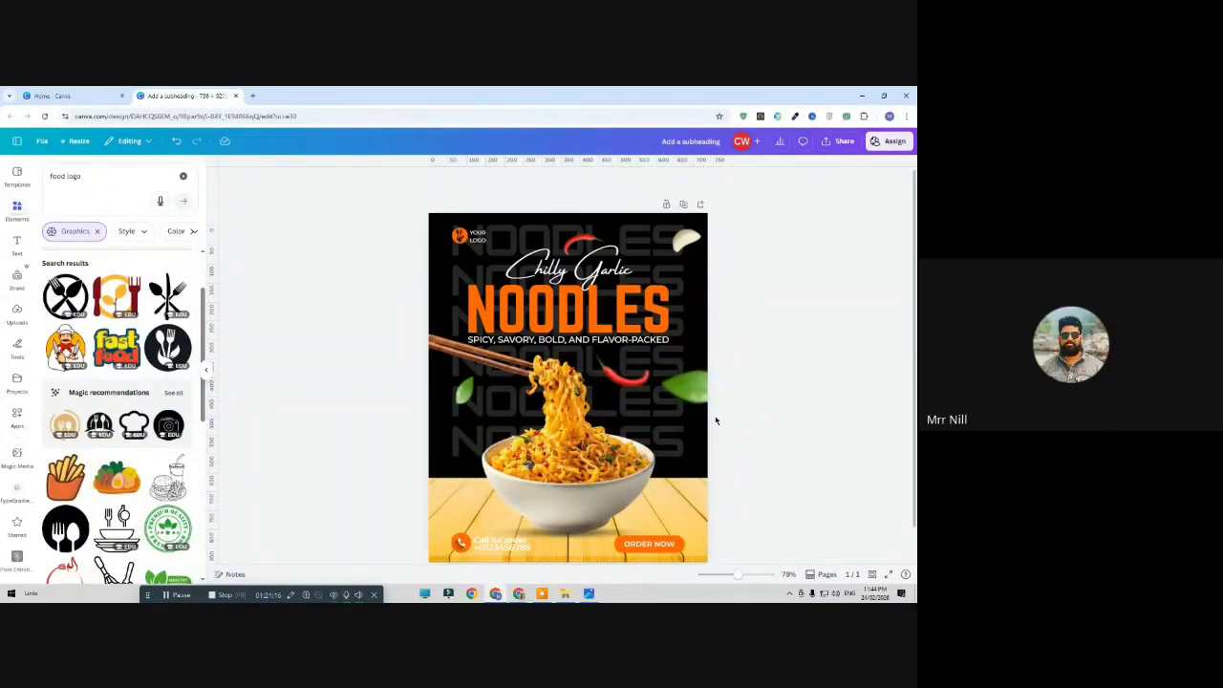
# Enlarge the orange logo icon and its "YOUR LOGO" text together to about 121 wide by 51 high
pyautogui.click(463, 237)
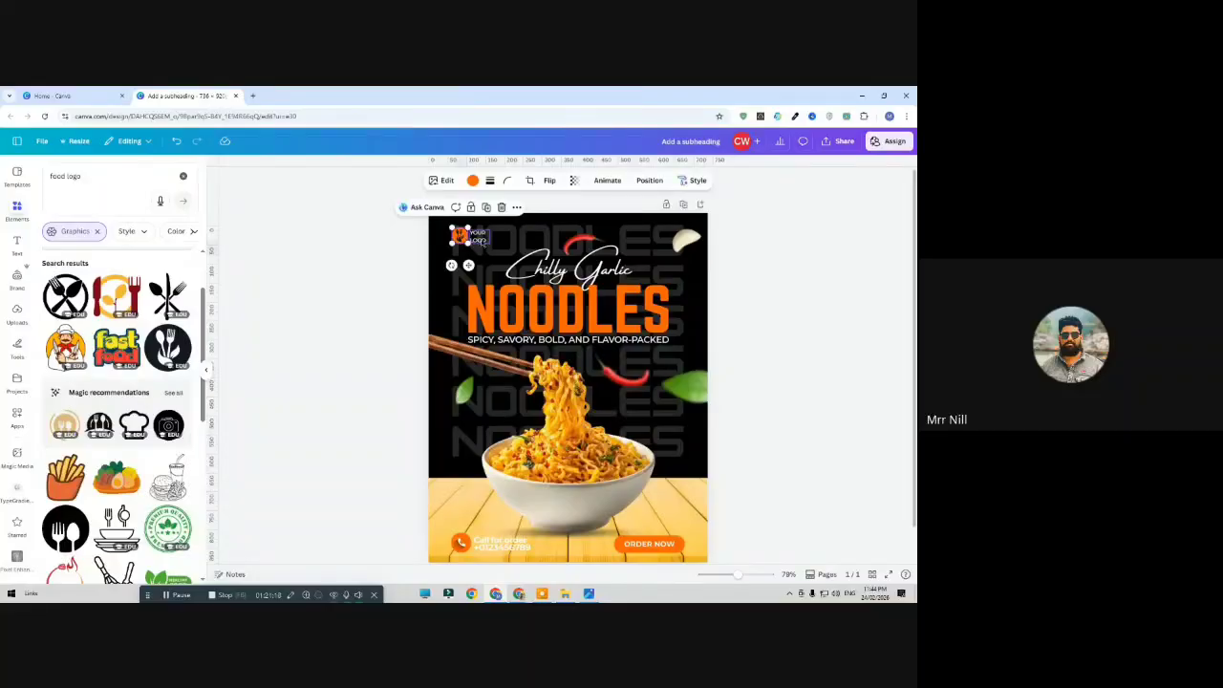
pyautogui.moveTo(490, 244); pyautogui.dragTo(497, 248)
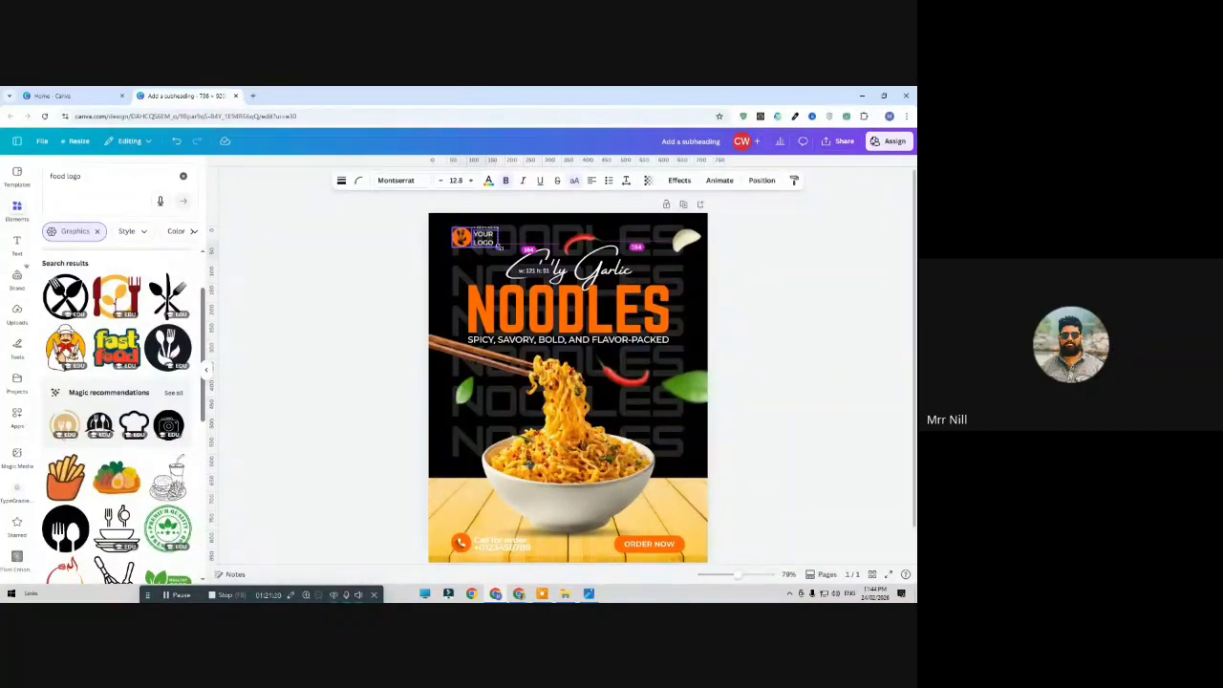
pyautogui.click(320, 290)
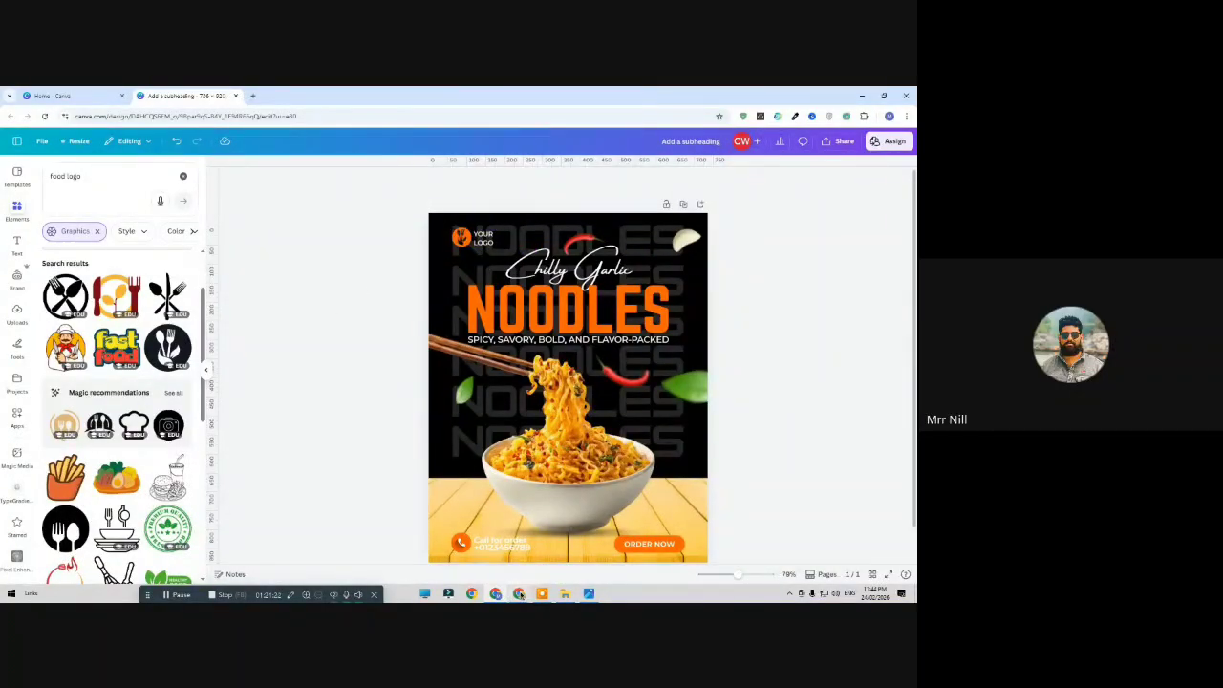
# Switch to the Google Meet window to check the meeting, and return to the Canva poster
pyautogui.moveTo(519, 594)
pyautogui.click(480, 552)
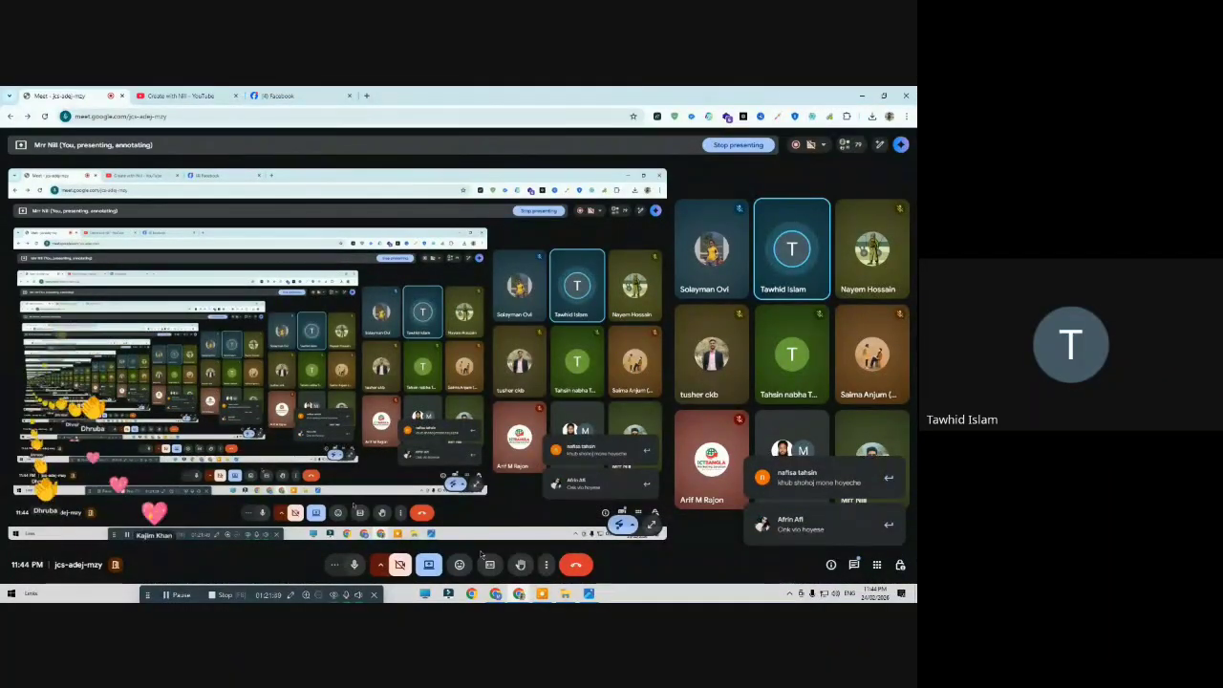
pyautogui.hotkey('alt', 'Tab')
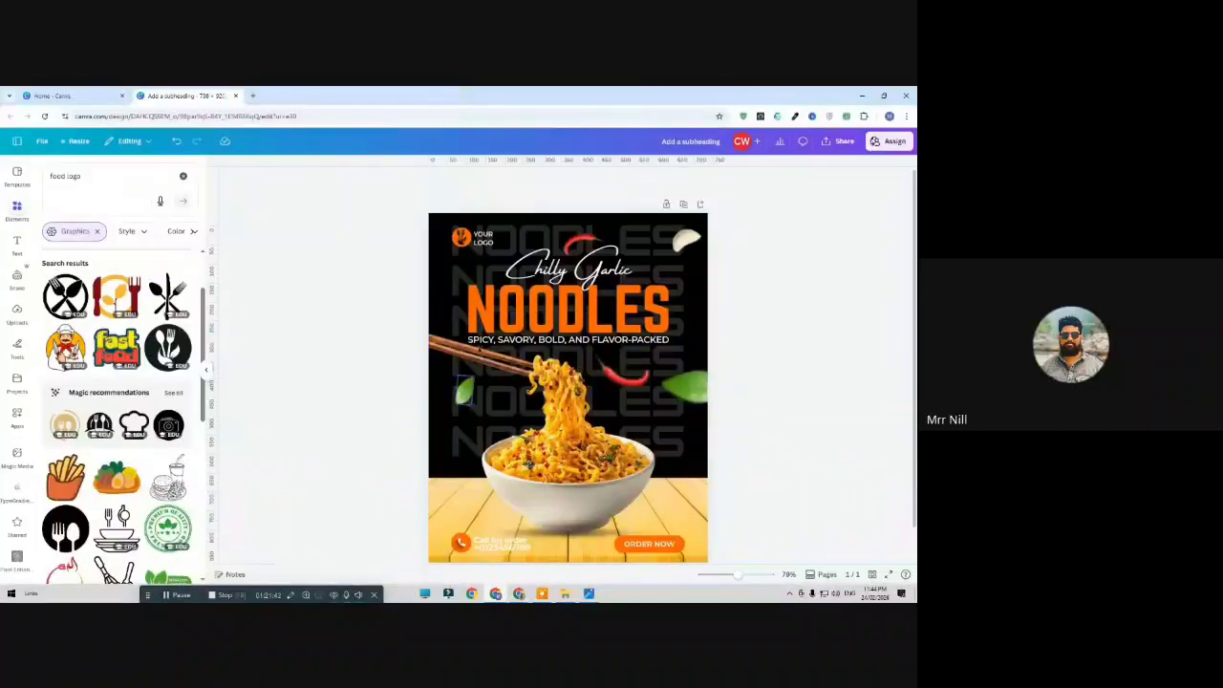
# Download the finished poster as a PNG at size 1
pyautogui.click(839, 141)
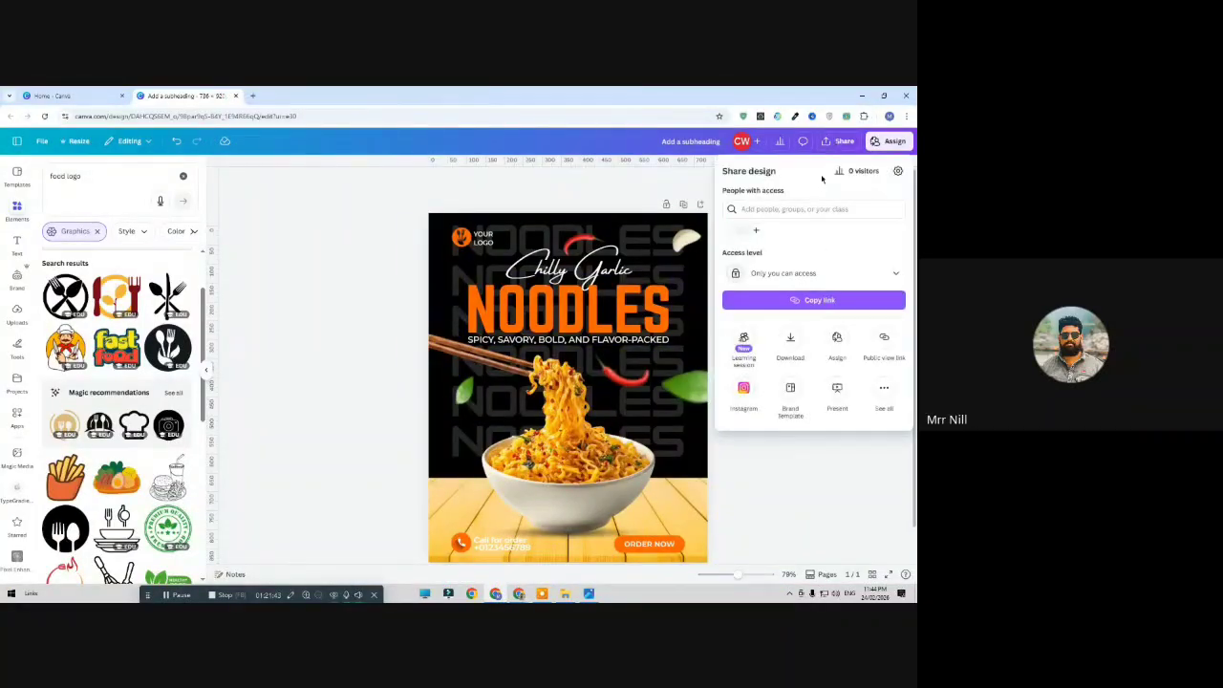
pyautogui.click(790, 337)
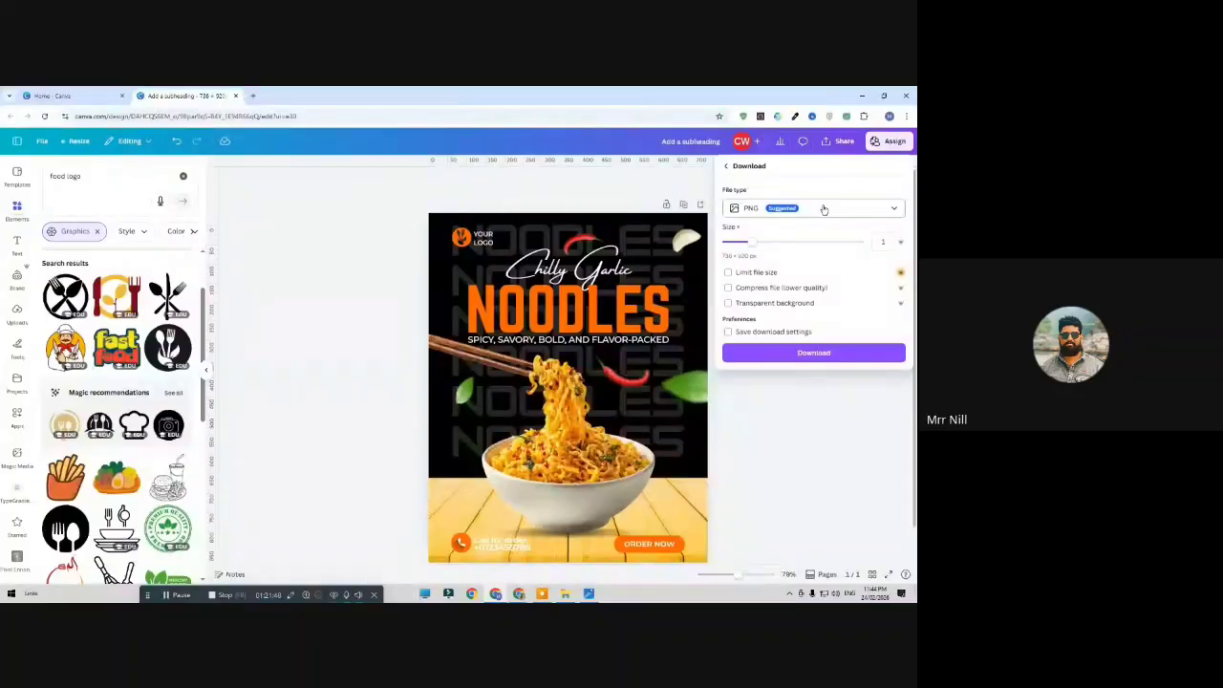
pyautogui.click(813, 354)
pyautogui.click(787, 352)
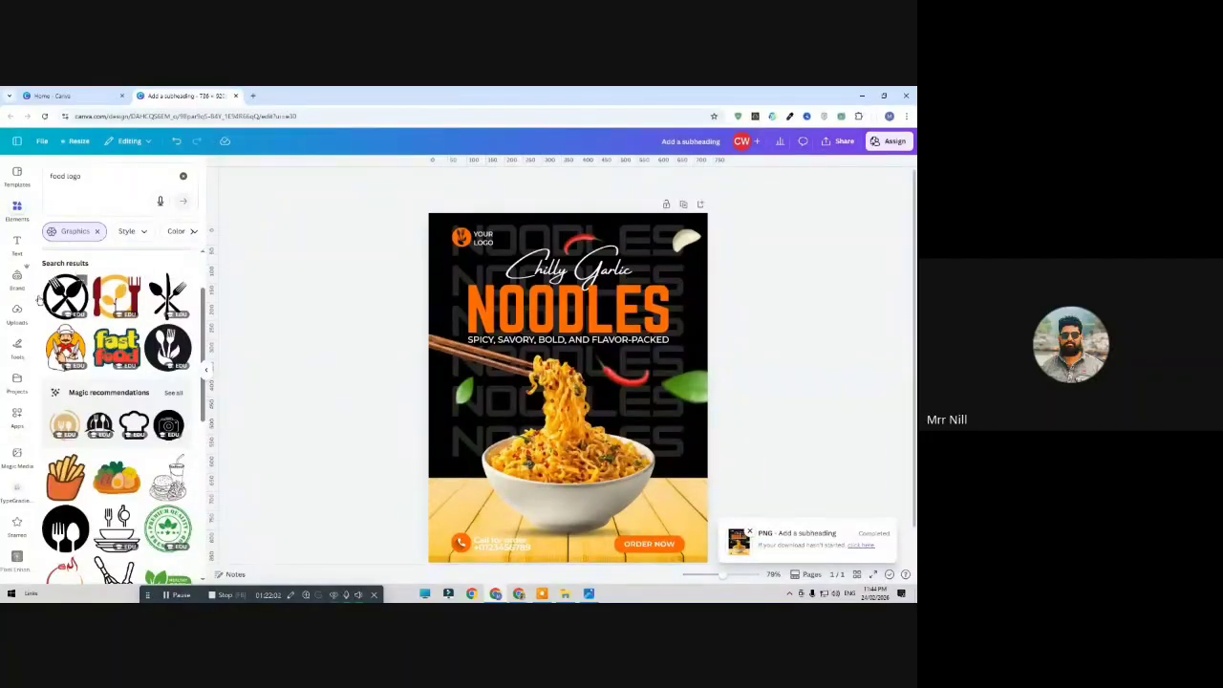
# Add a default subheading text box over the poster's noodles
pyautogui.click(16, 244)
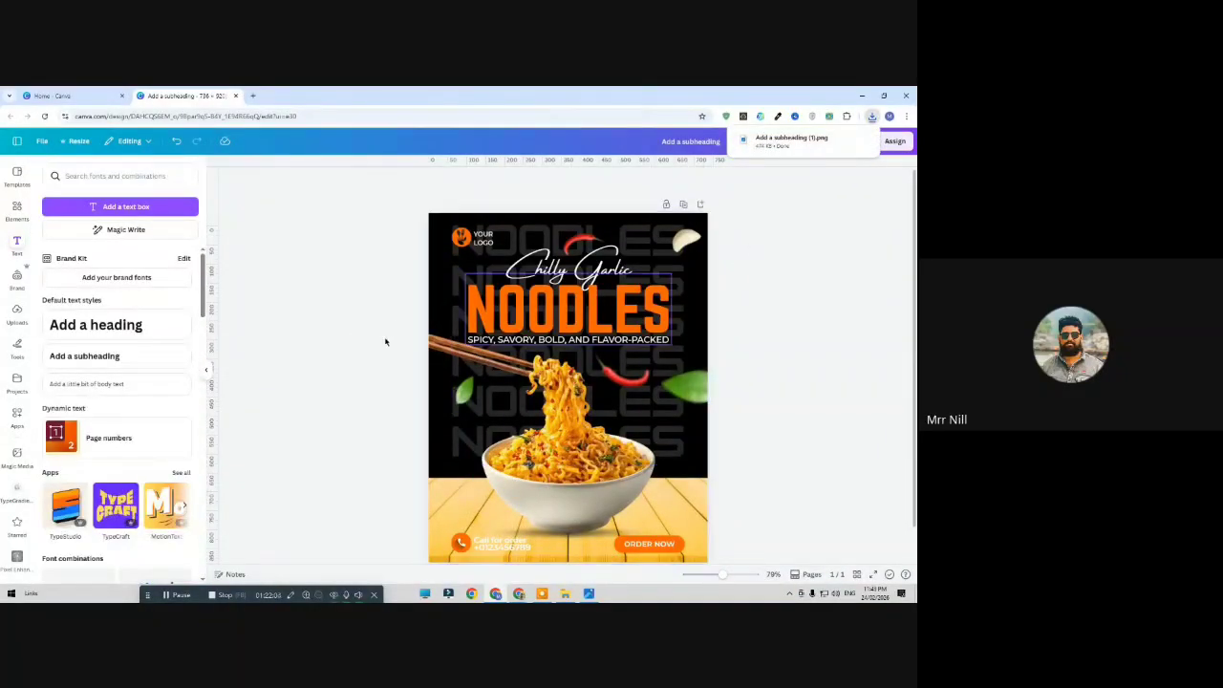
pyautogui.click(153, 359)
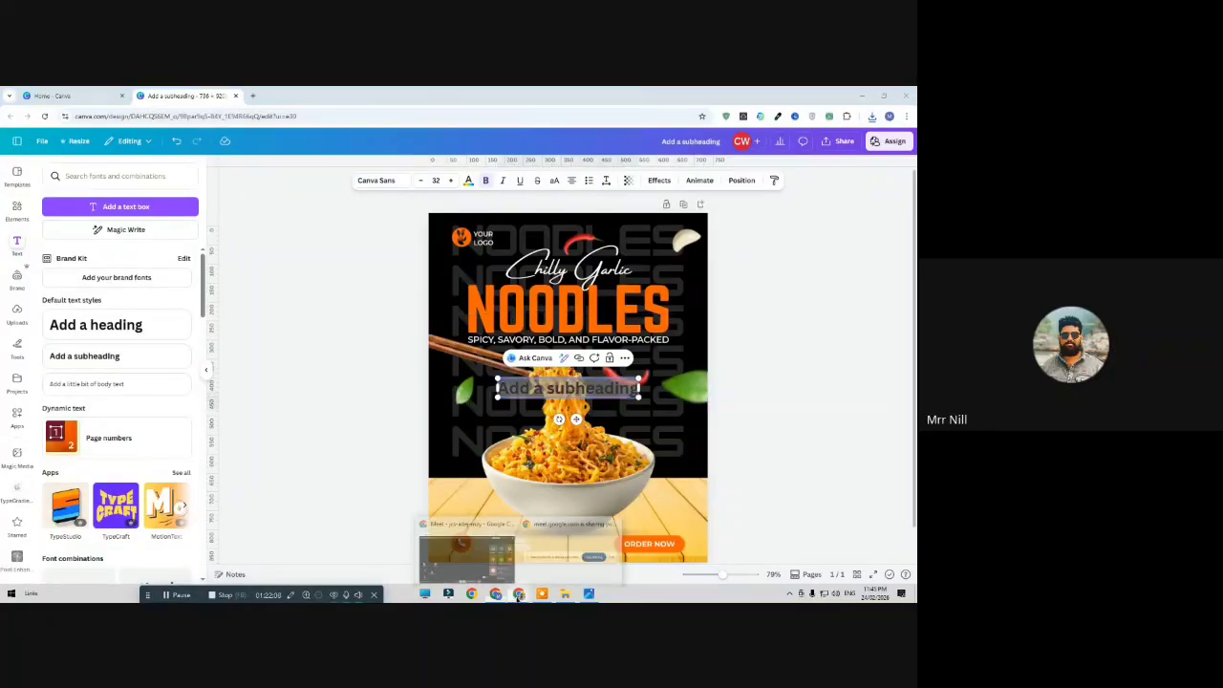
# Switch to Facebook, open the account owner's profile, copy its web address, and return to the Canva poster
pyautogui.click(468, 549)
pyautogui.click(281, 96)
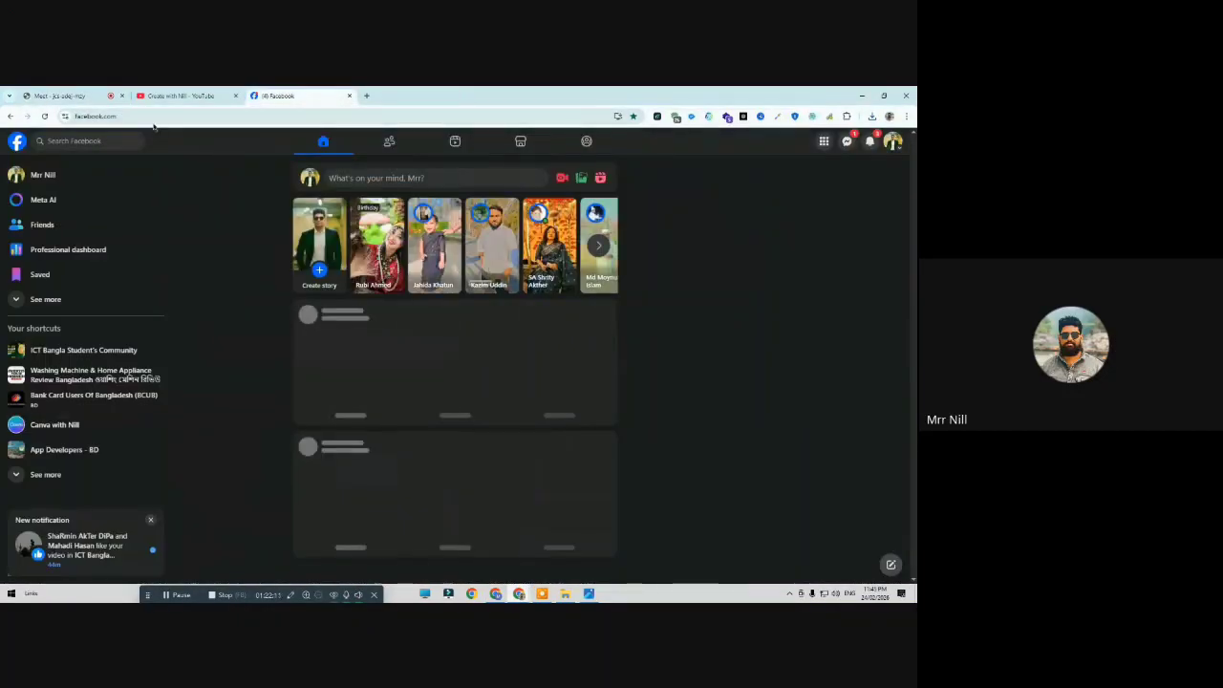
pyautogui.click(153, 121)
pyautogui.click(73, 177)
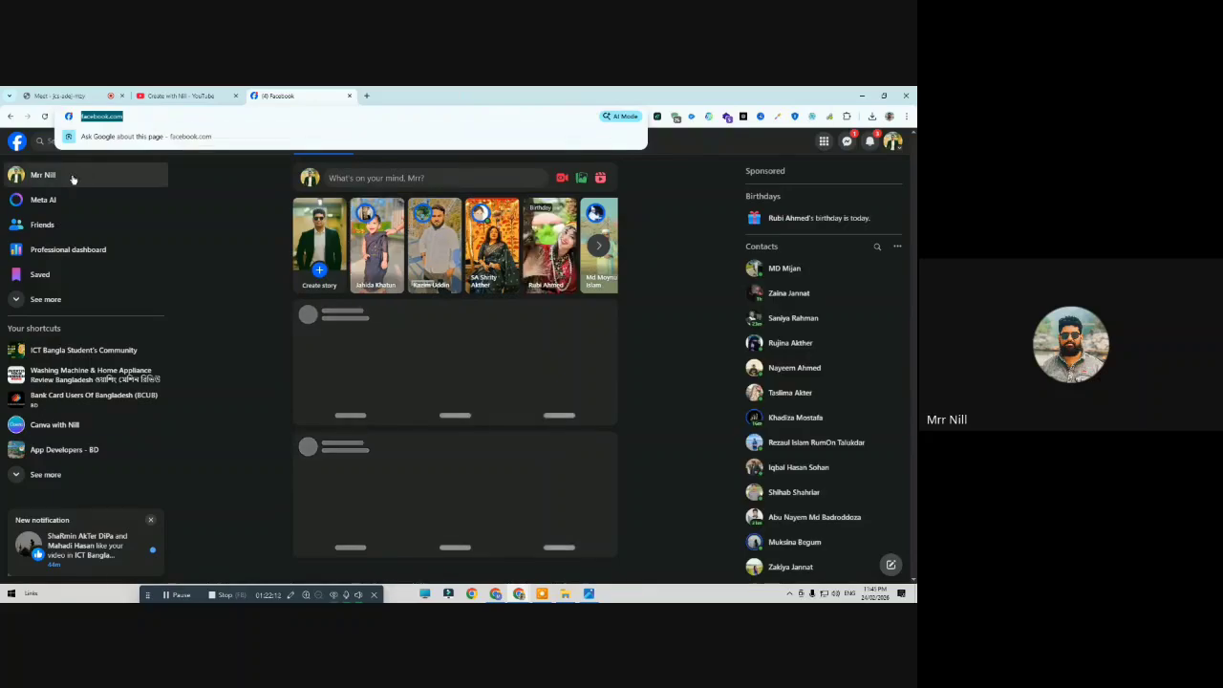
pyautogui.click(155, 116)
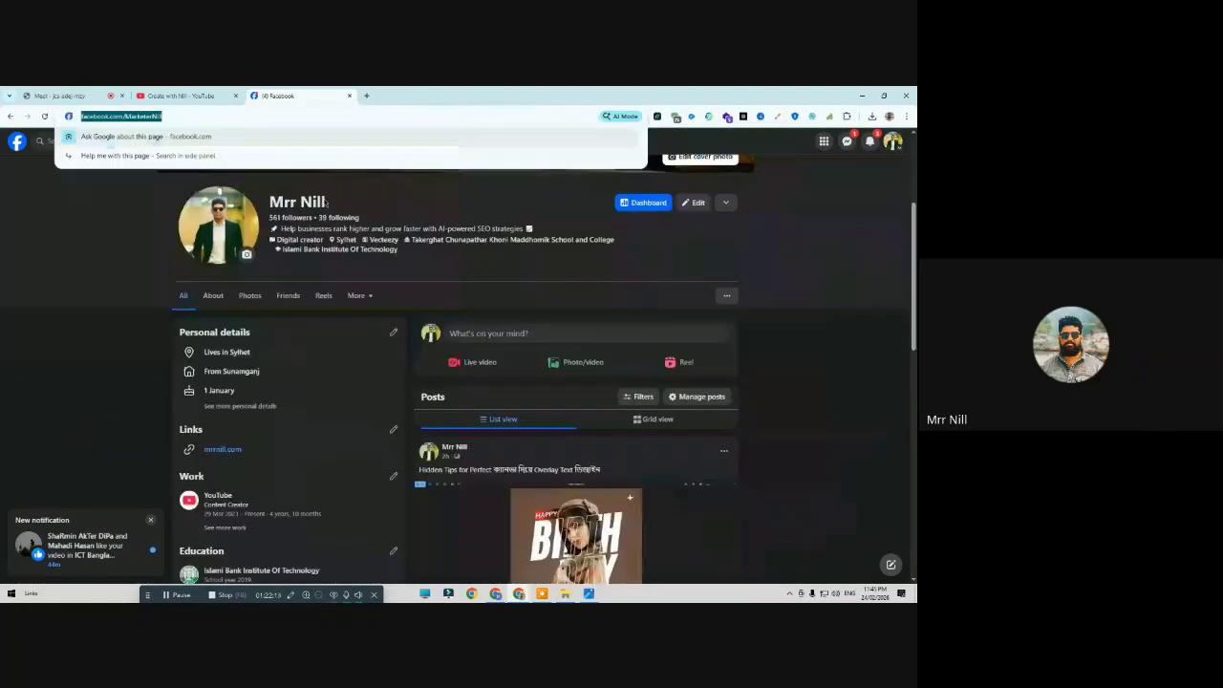
pyautogui.click(517, 596)
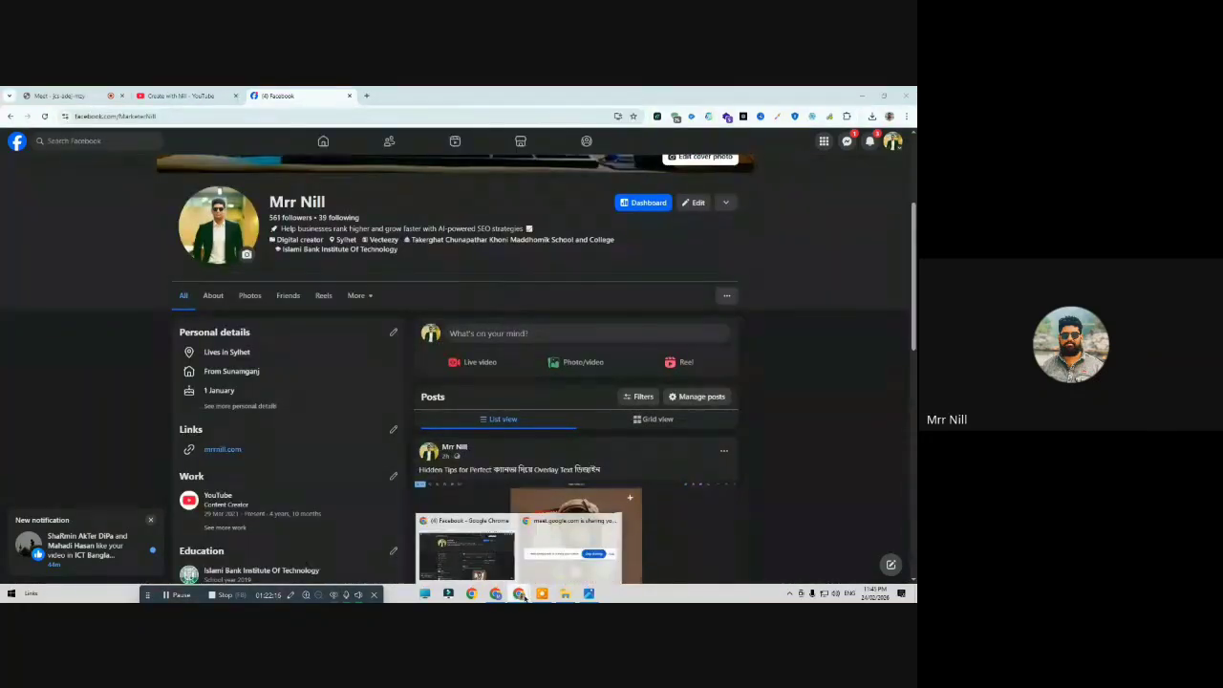
pyautogui.click(495, 594)
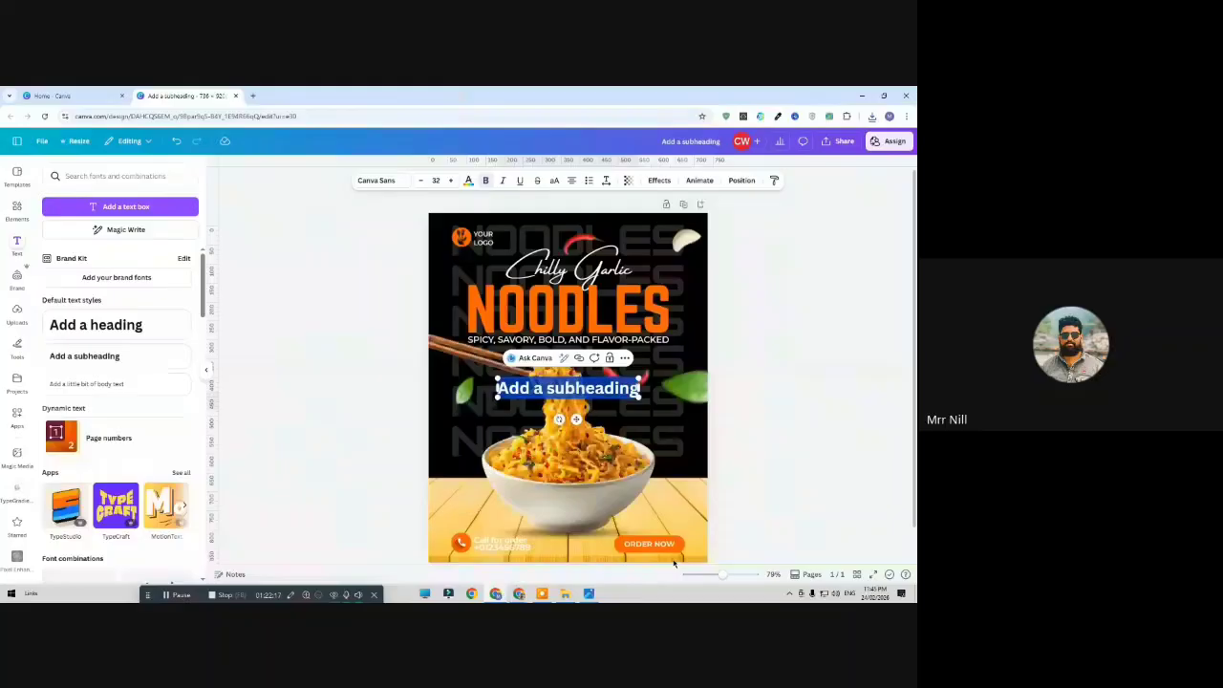
# Delete the placeholder subheading text over the noodles and the existing ORDER NOW button from the poster
pyautogui.click(767, 464)
pyautogui.click(568, 387)
pyautogui.press('Delete')
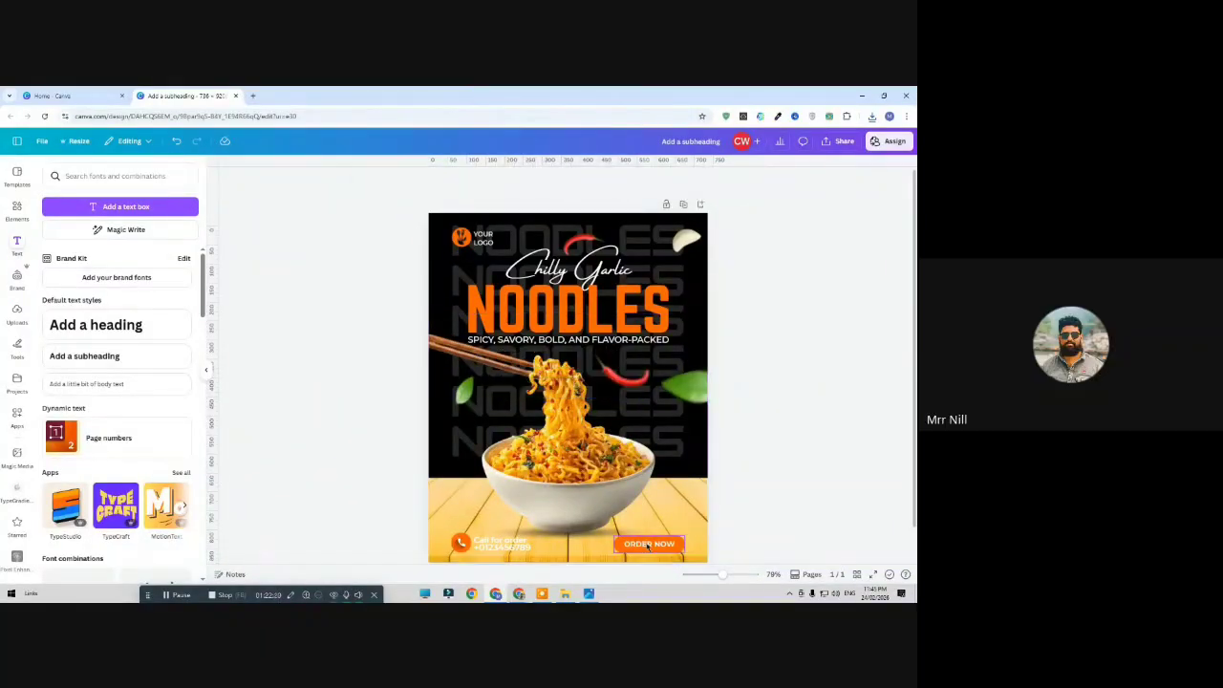
pyautogui.click(648, 547)
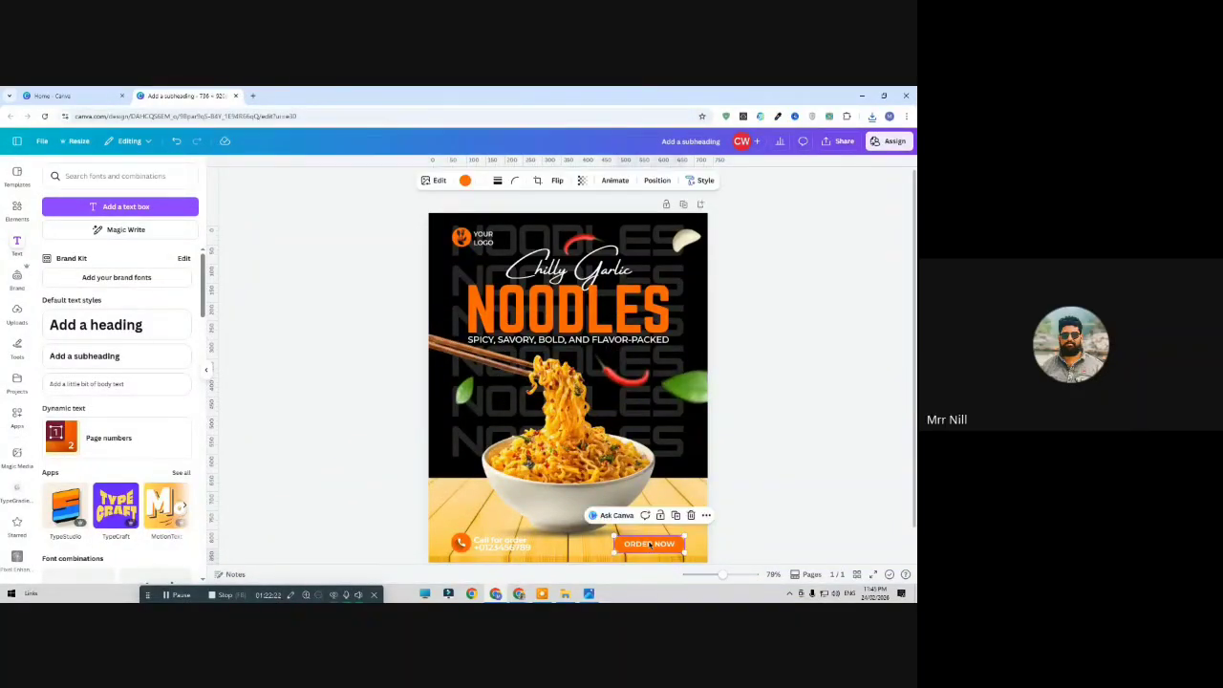
pyautogui.press('Delete')
# Add a rounded square shape, reshape it into a wide button in the poster's lower-right corner, and fill it with the document's orange
pyautogui.click(16, 223)
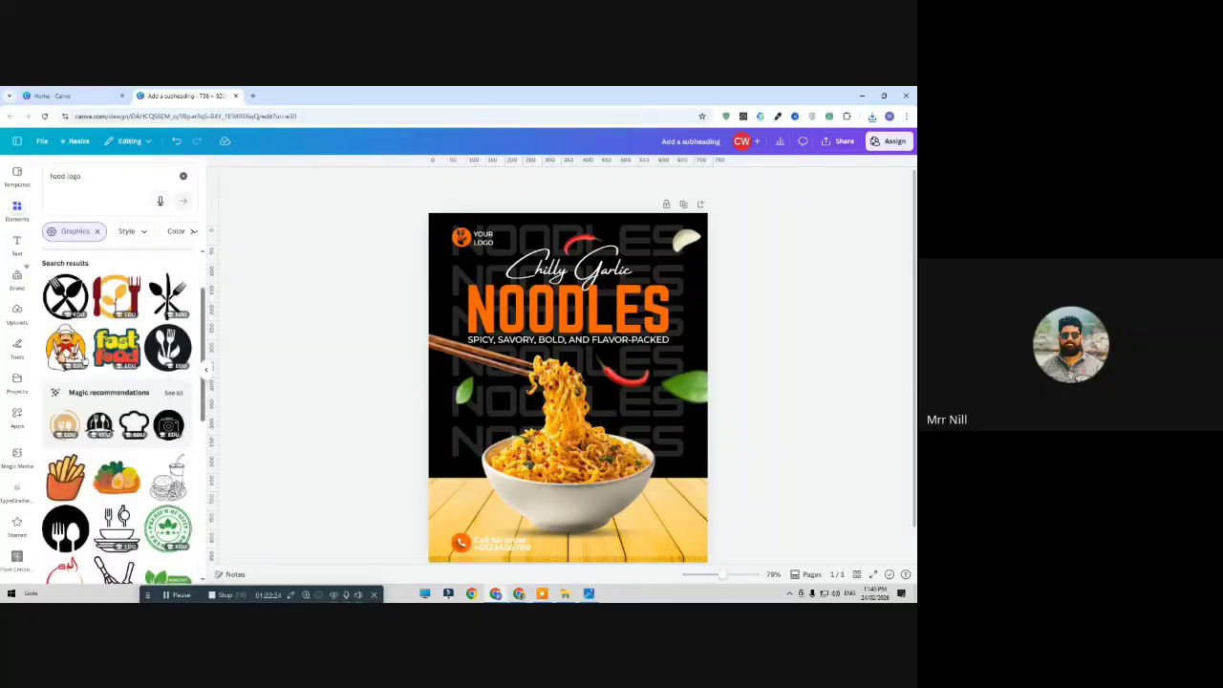
pyautogui.click(183, 178)
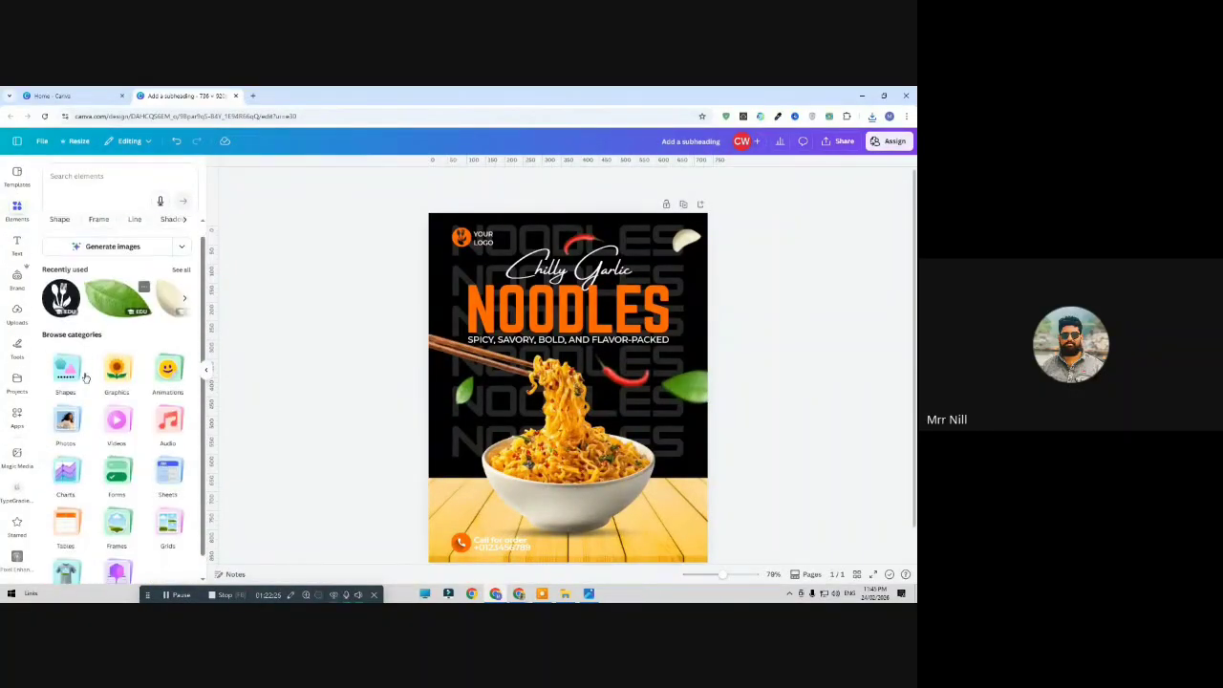
pyautogui.click(66, 346)
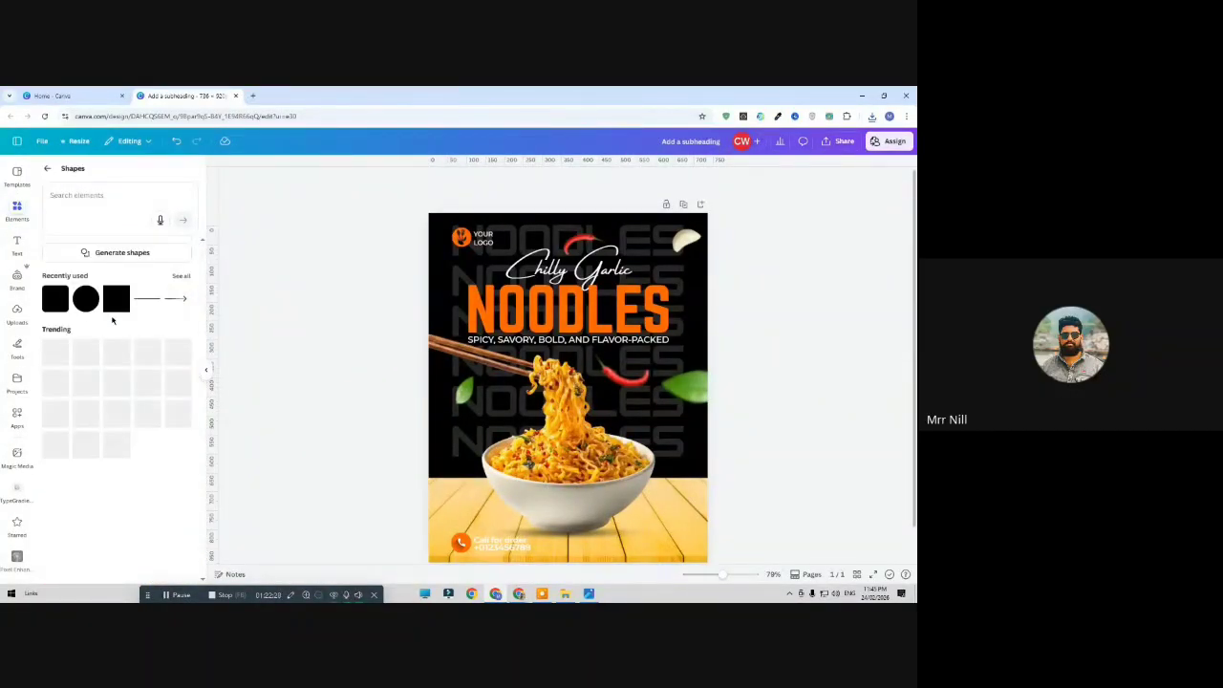
pyautogui.click(55, 299)
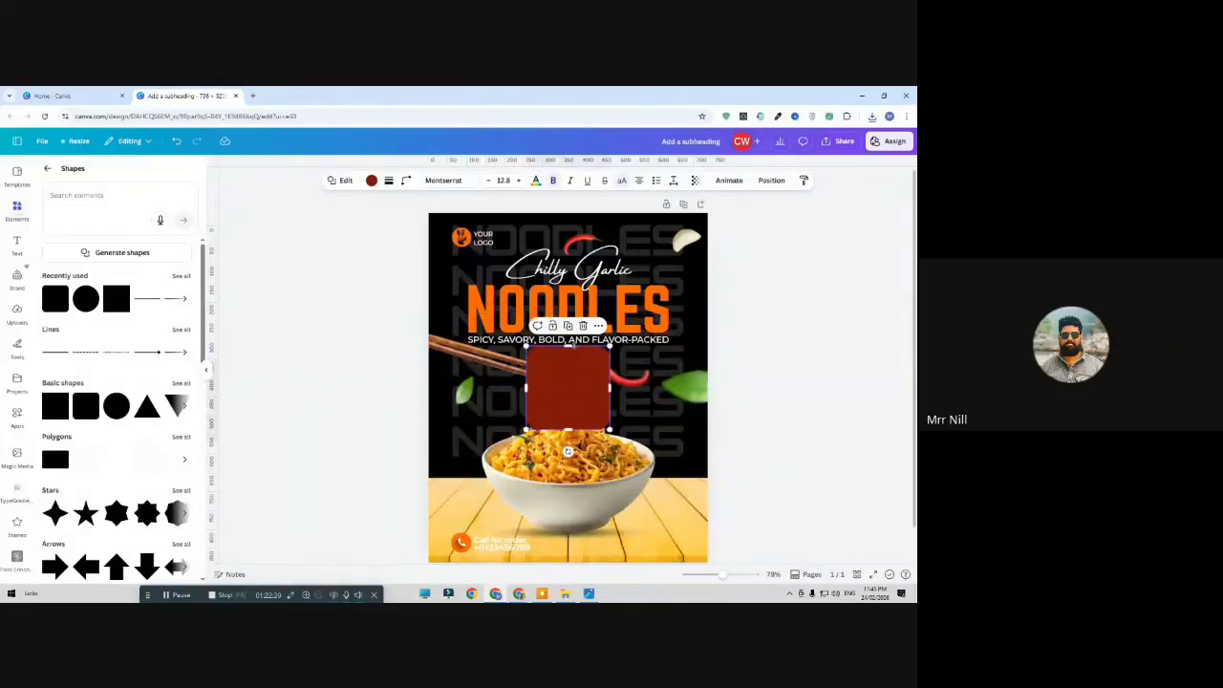
pyautogui.moveTo(573, 349); pyautogui.dragTo(649, 538)
pyautogui.click(372, 180)
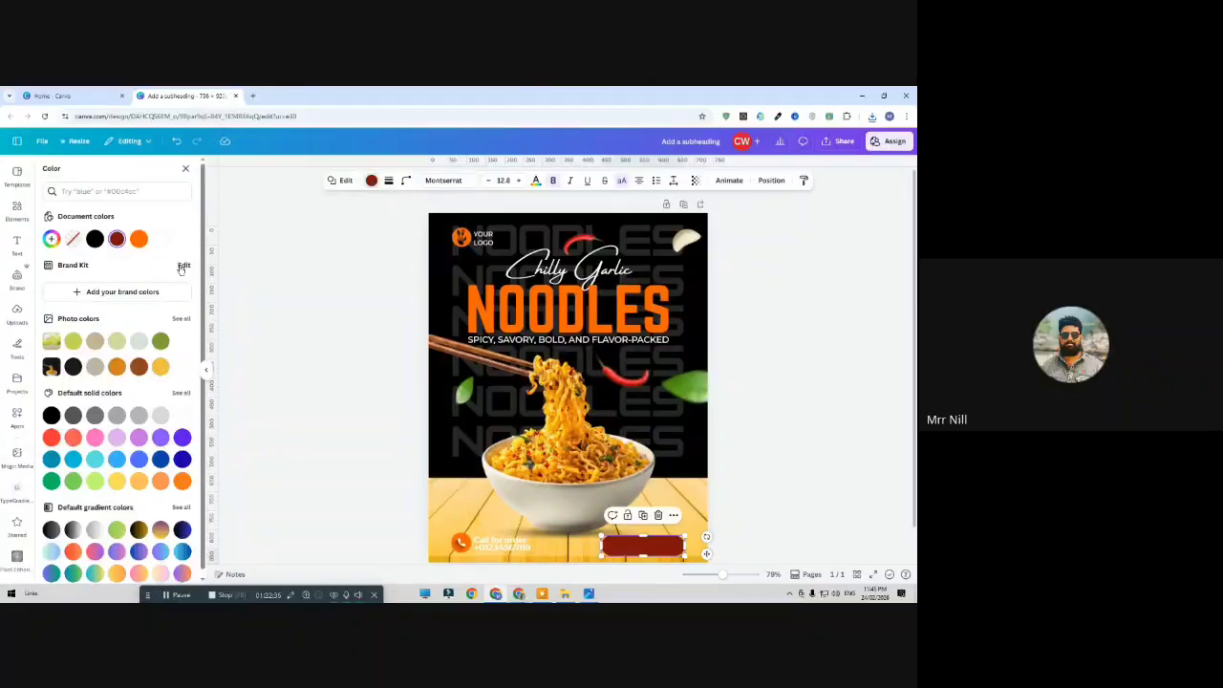
pyautogui.click(138, 240)
pyautogui.click(253, 268)
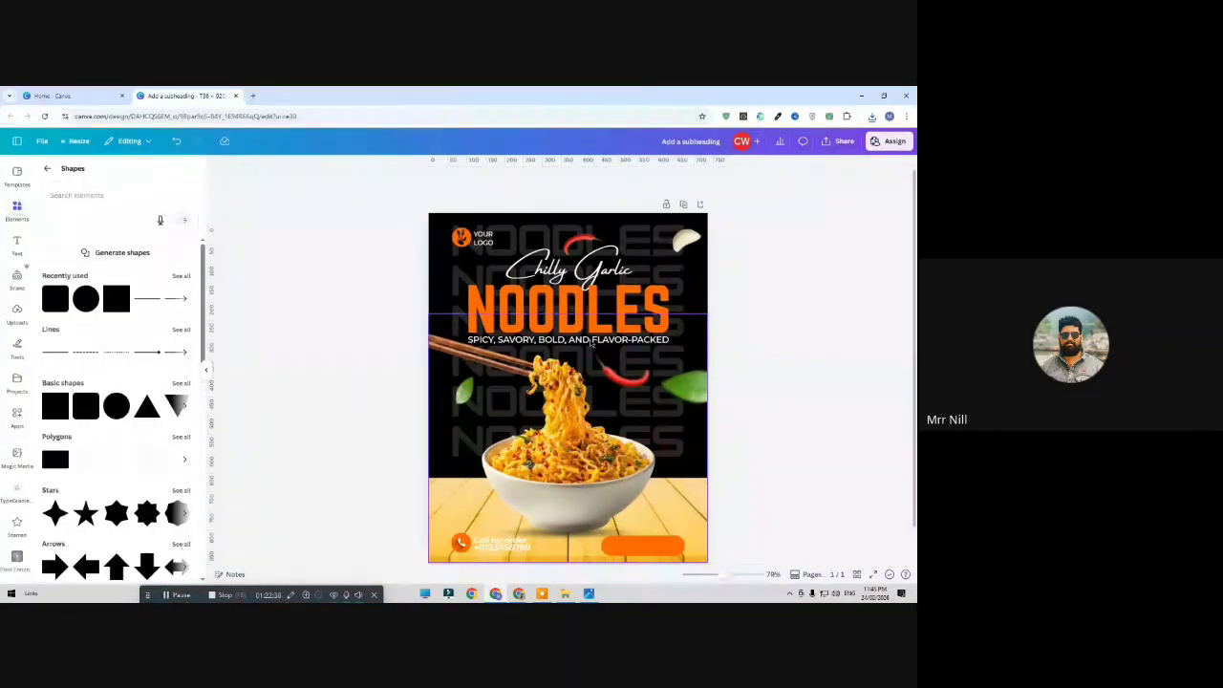
# Duplicate the "SPICY, SAVORY, BOLD, AND FLAVOR-PACKED" tagline above the orange button and change the copy's text to ORDER NOW
pyautogui.click(593, 344)
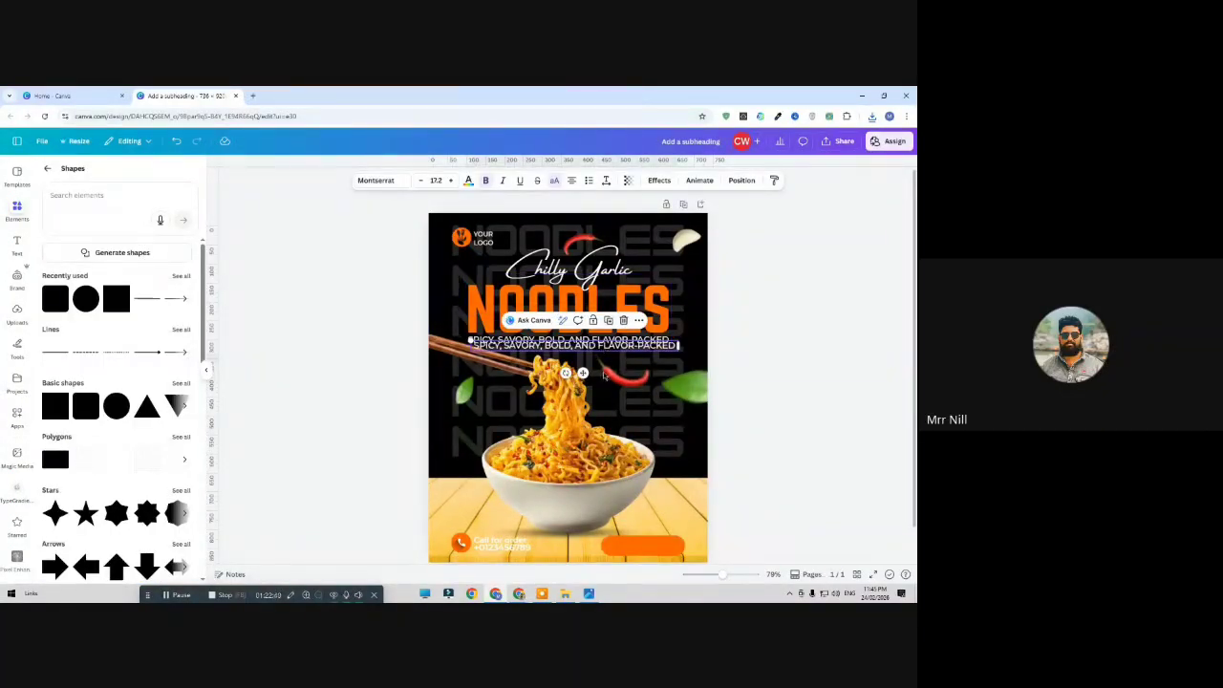
pyautogui.moveTo(592, 344); pyautogui.dragTo(632, 505)
pyautogui.doubleClick(632, 497)
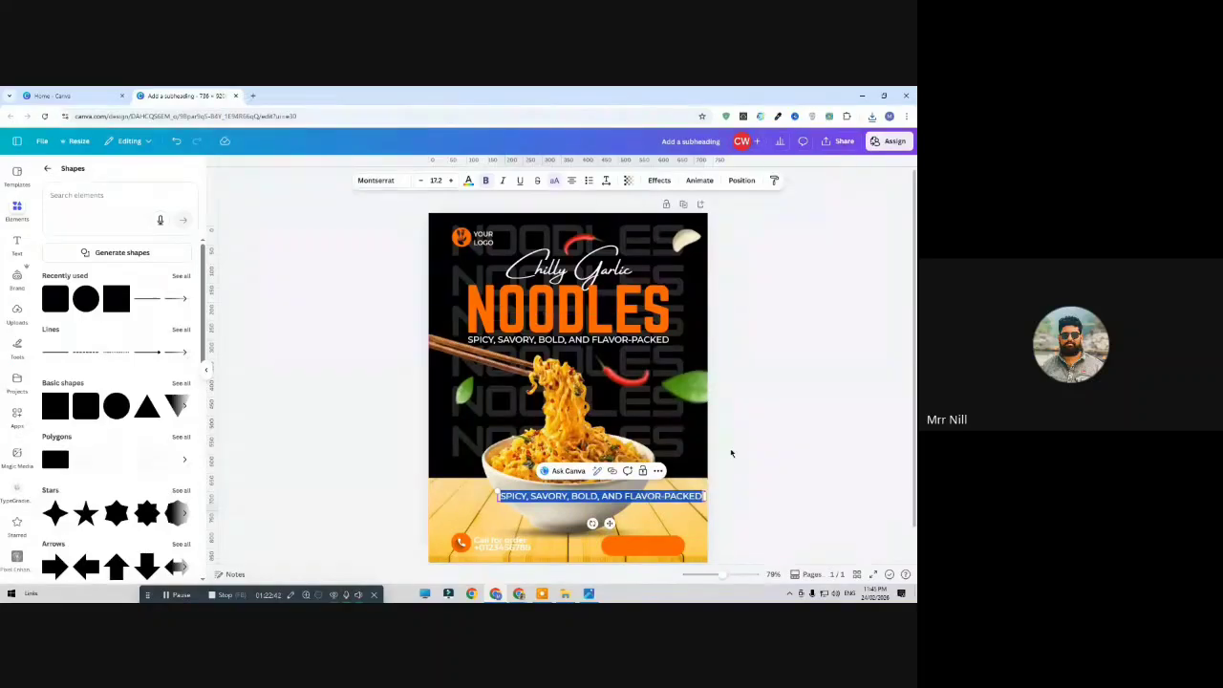
pyautogui.write('MY')
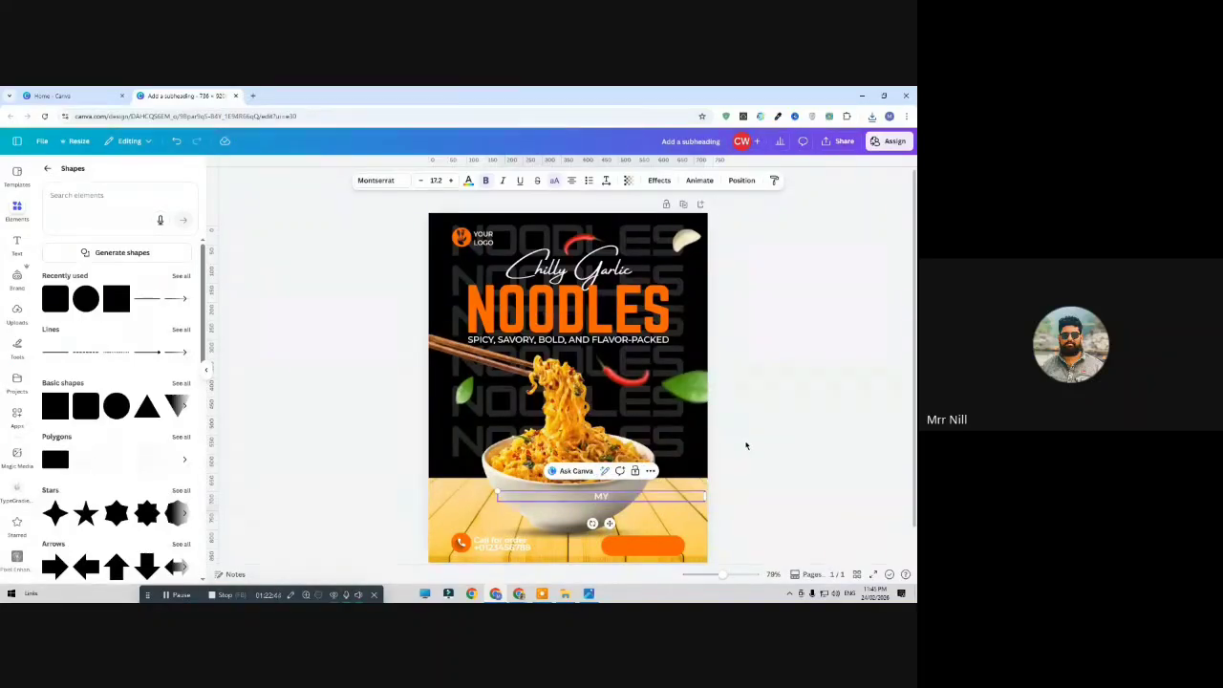
pyautogui.write(' FA')
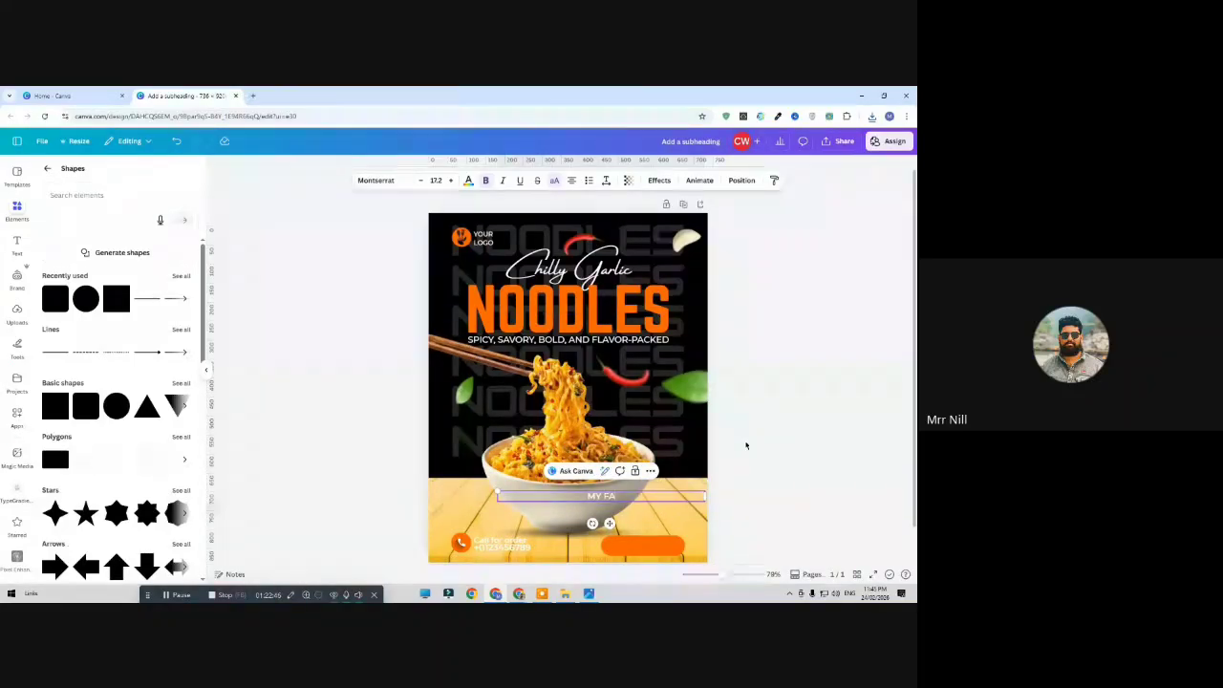
pyautogui.hotkey('ctrl', 'a')
pyautogui.write('ORDER N')
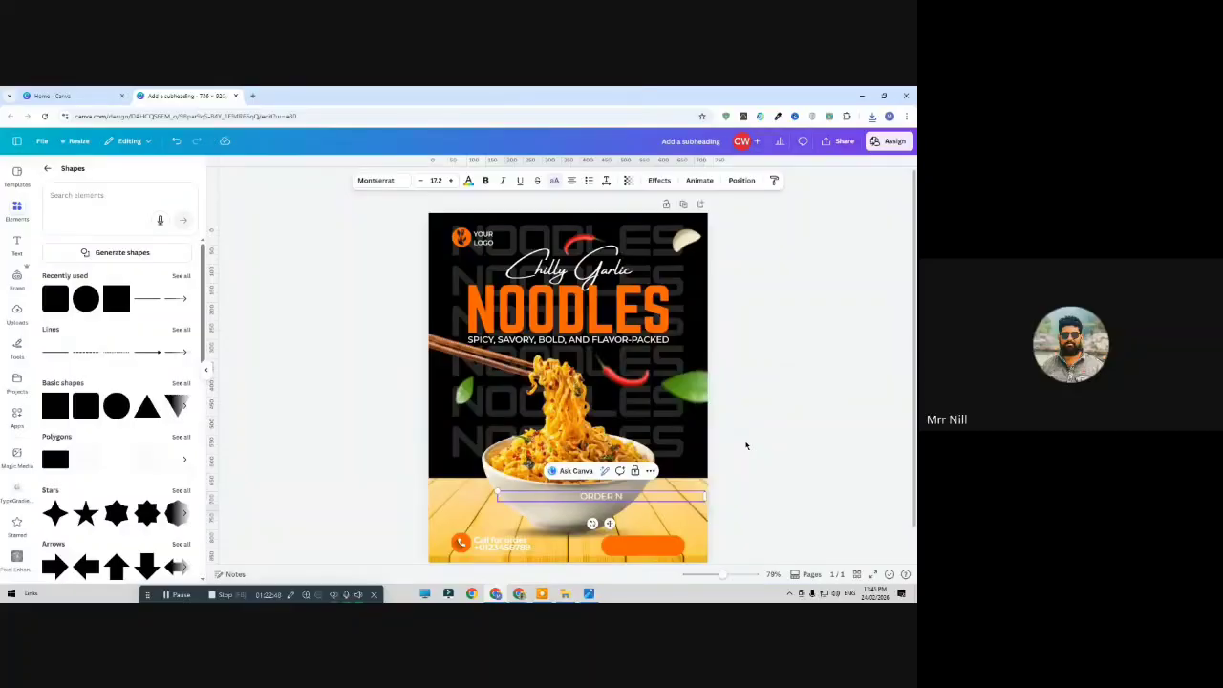
pyautogui.write('OW')
pyautogui.click(790, 413)
# Make the ORDER NOW text bold, narrow its text box to fit, and center it on the orange button
pyautogui.click(656, 497)
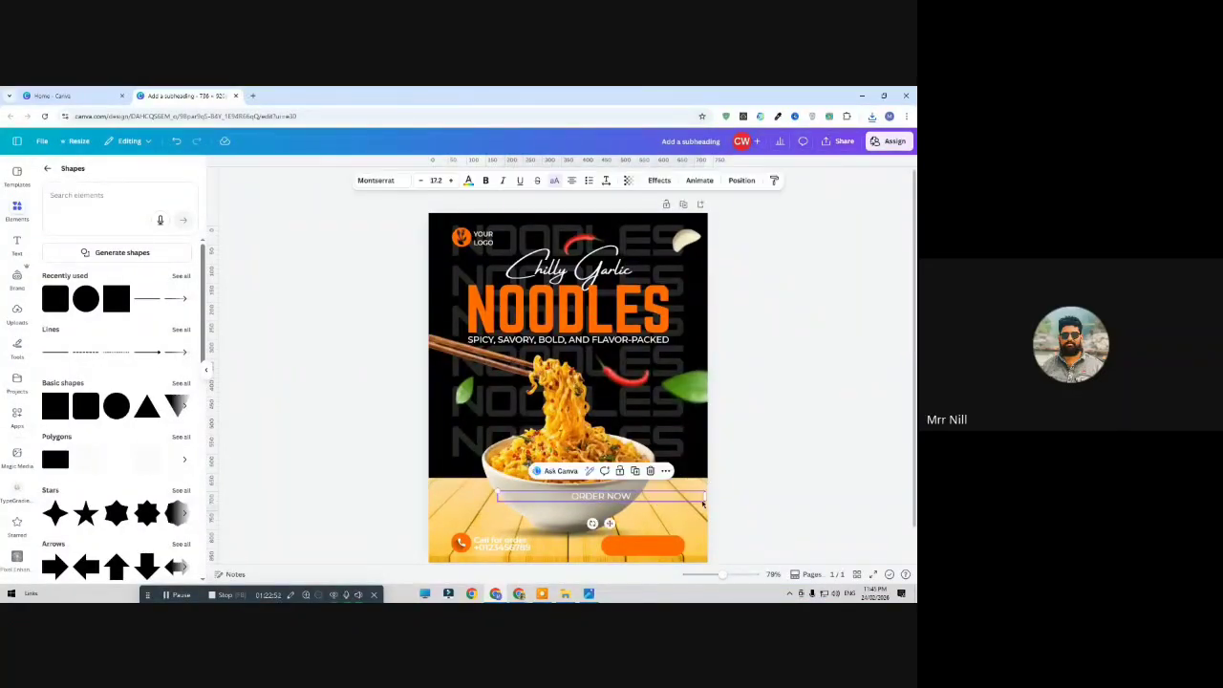
pyautogui.moveTo(707, 497); pyautogui.dragTo(667, 553)
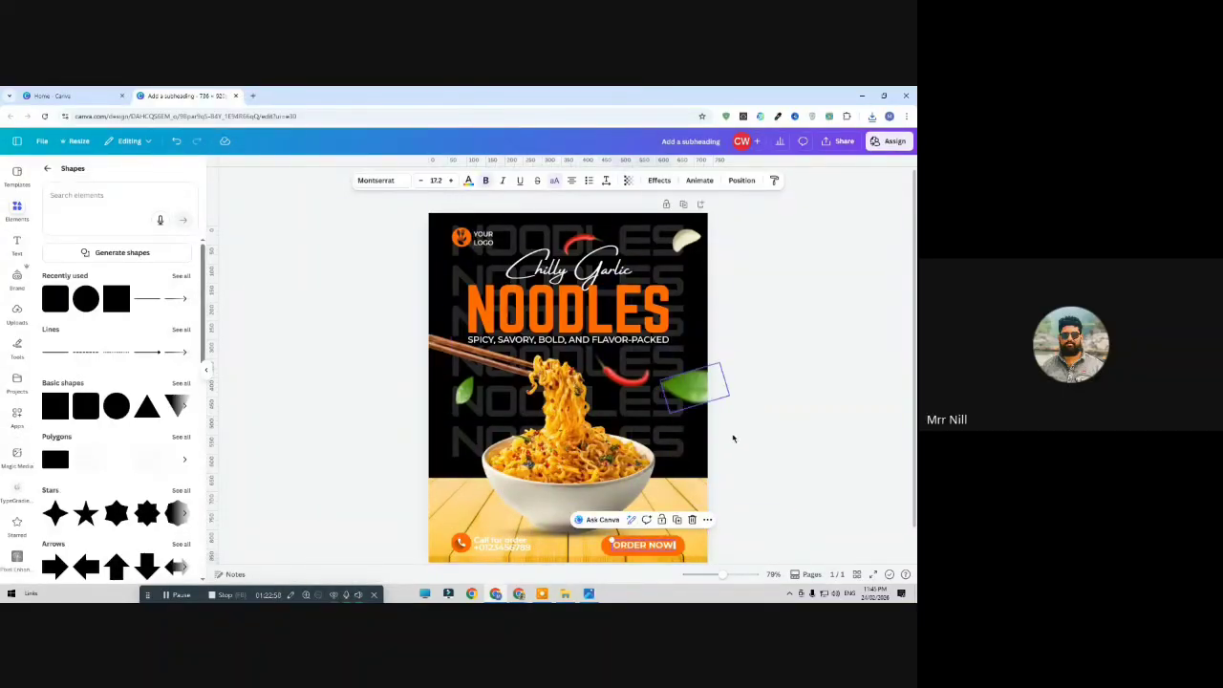
pyautogui.click(729, 516)
# Link the ORDER NOW text to the copied Facebook profile address
pyautogui.click(659, 547)
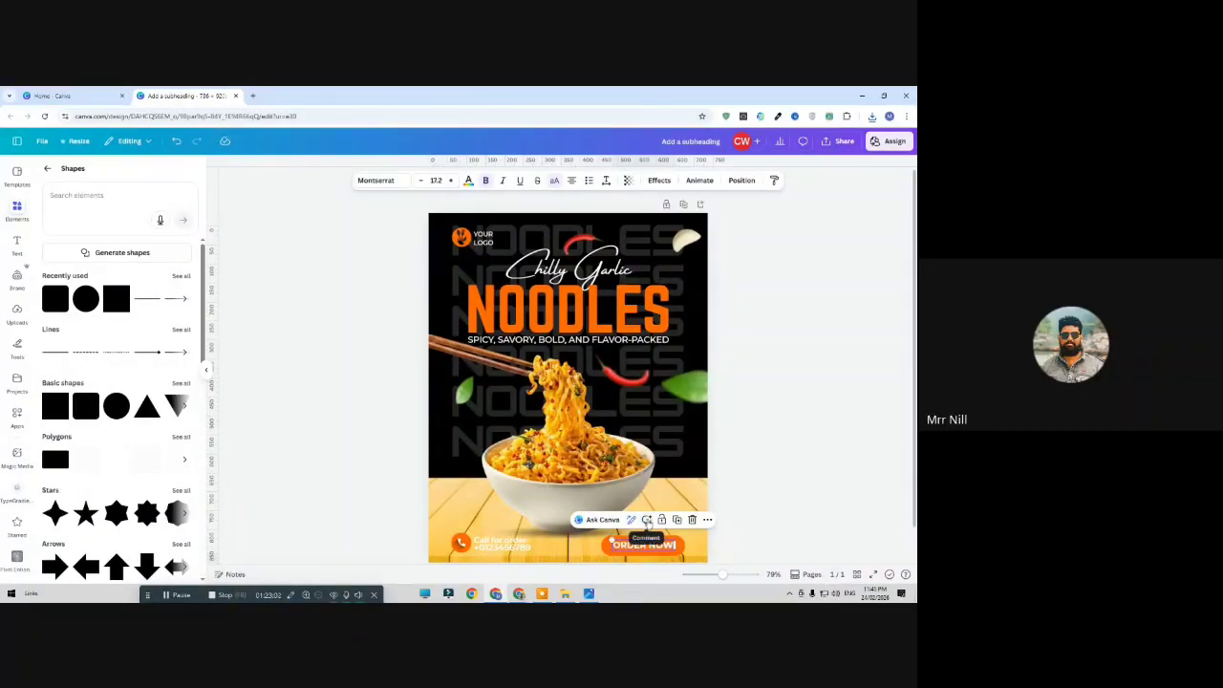
pyautogui.click(708, 520)
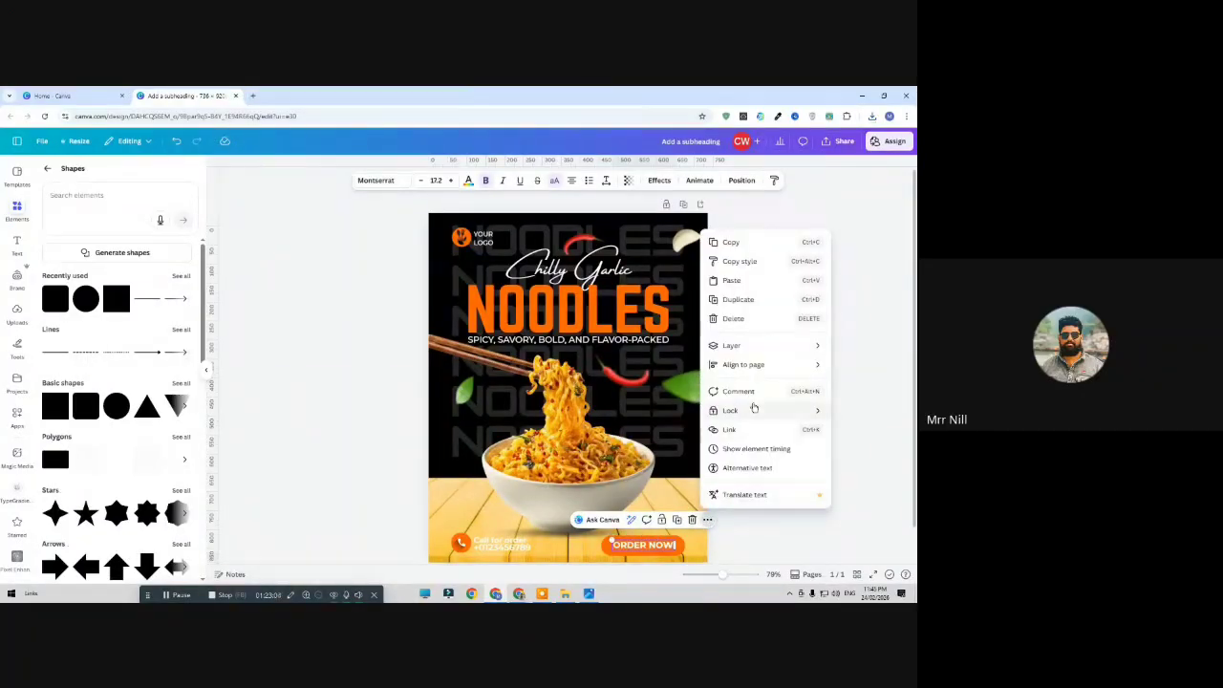
pyautogui.click(736, 543)
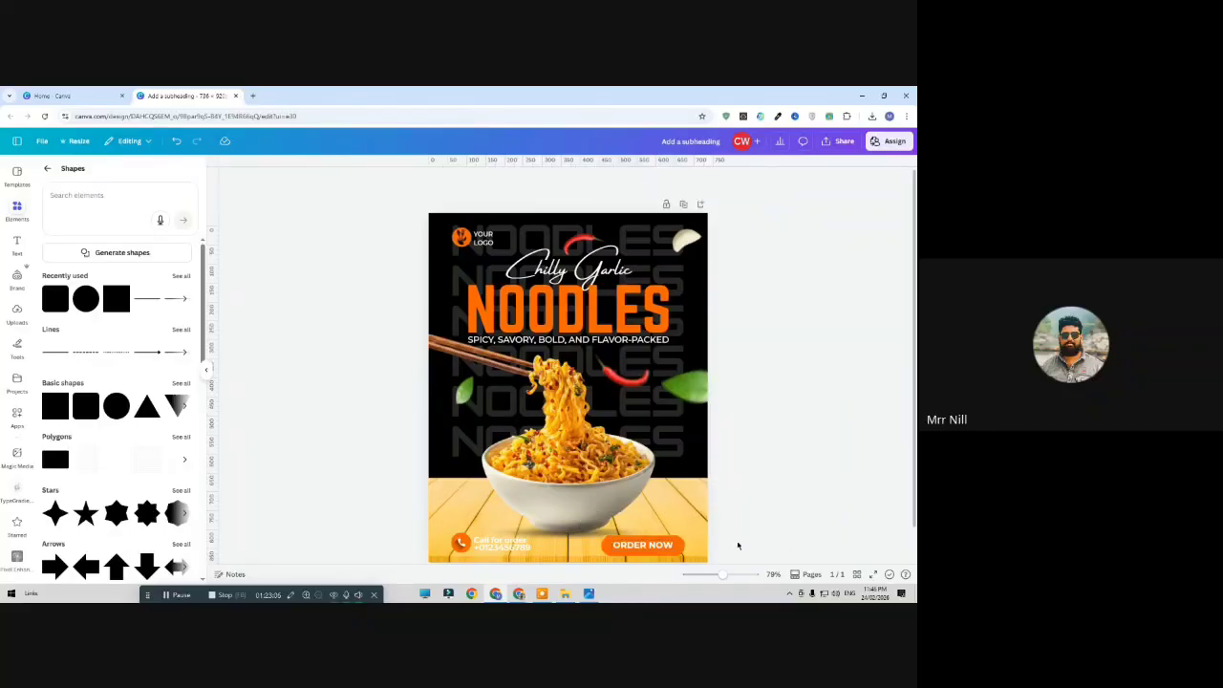
pyautogui.click(667, 552)
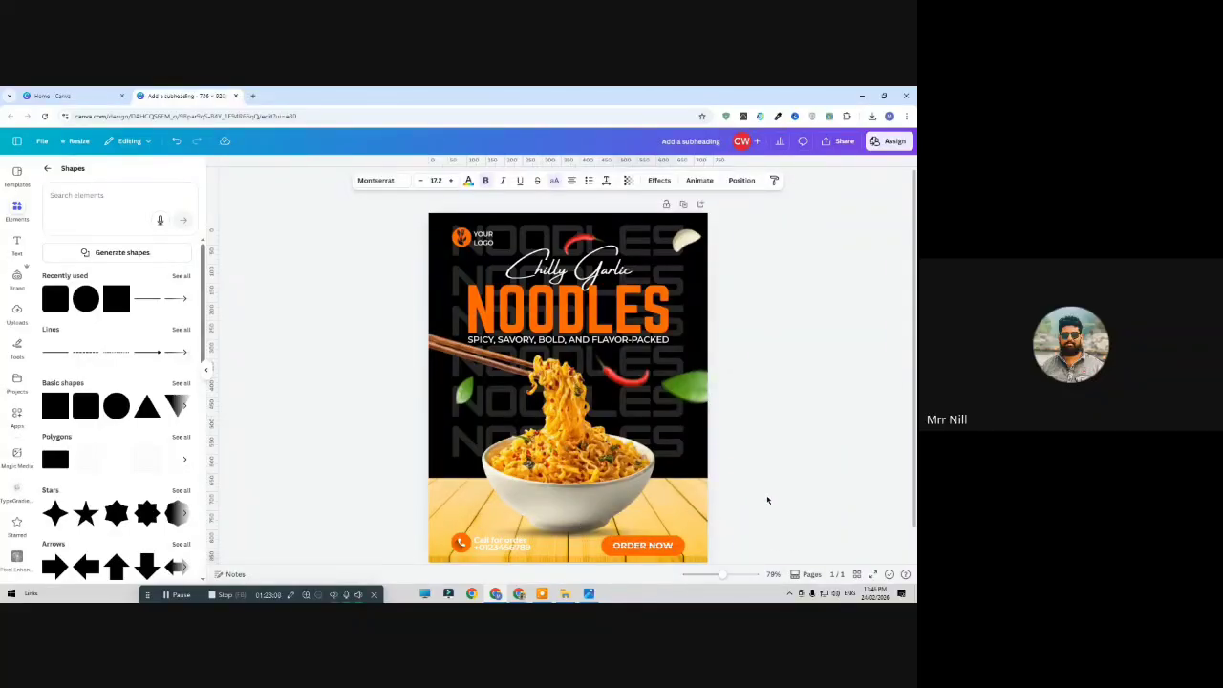
pyautogui.hotkey('ctrl', 'k')
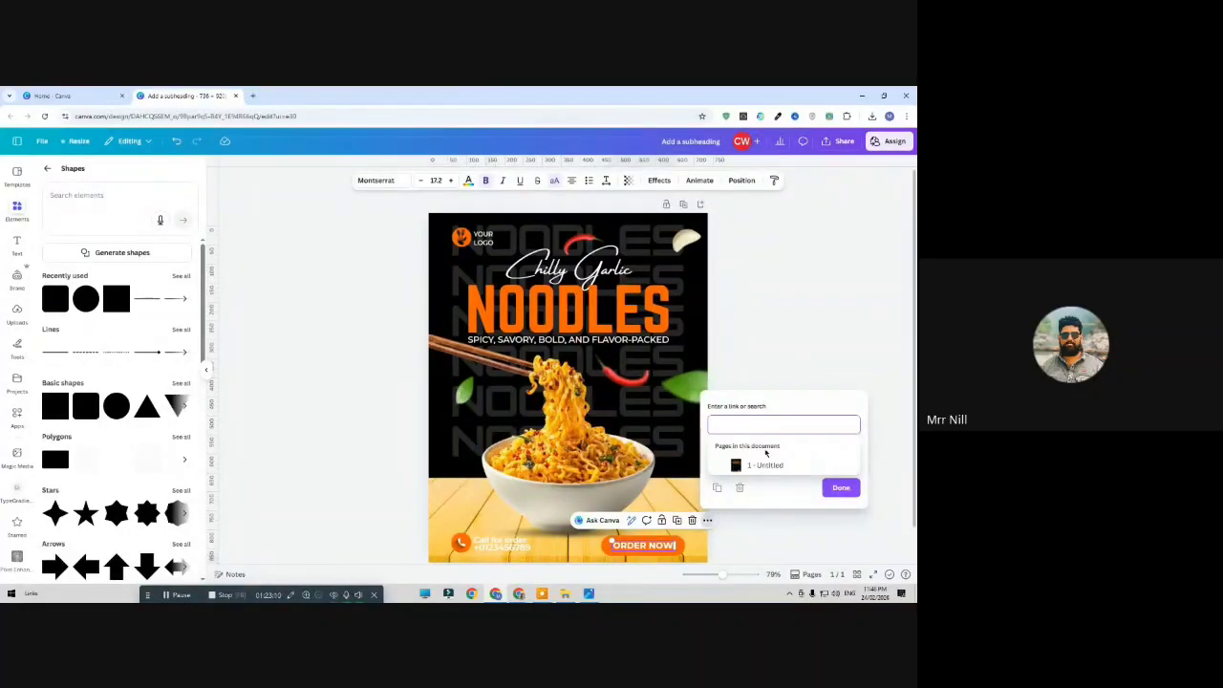
pyautogui.write('https://www.facebook.com/MarketerNill')
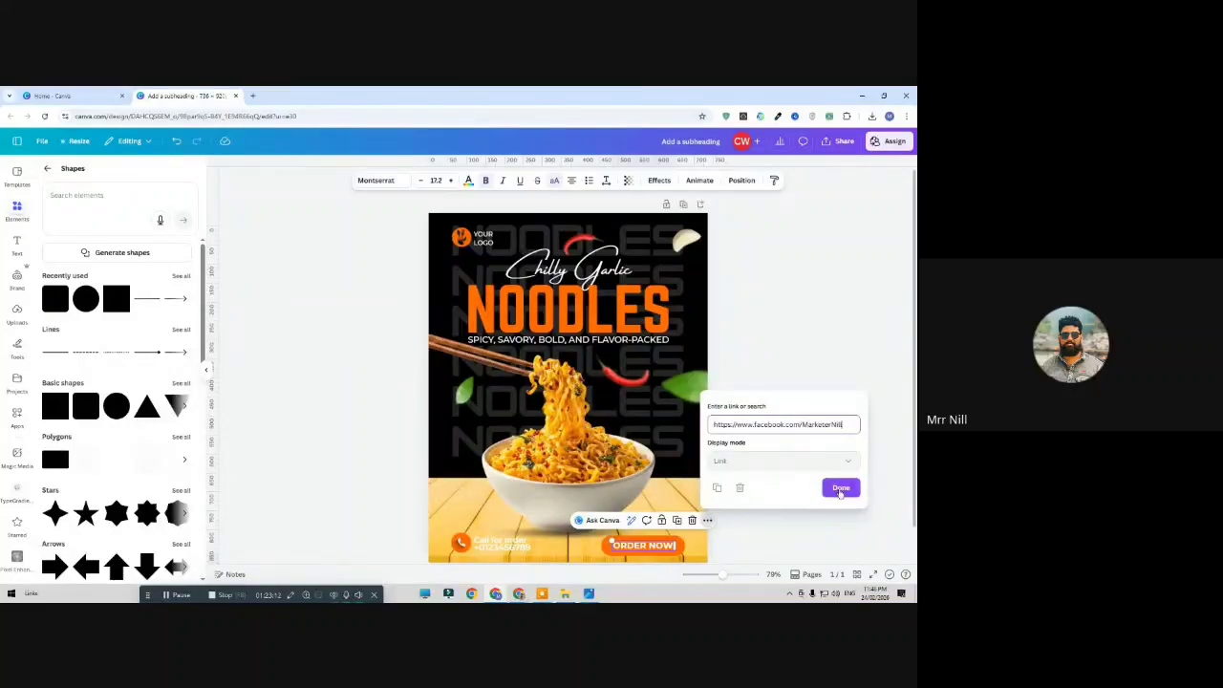
pyautogui.click(841, 489)
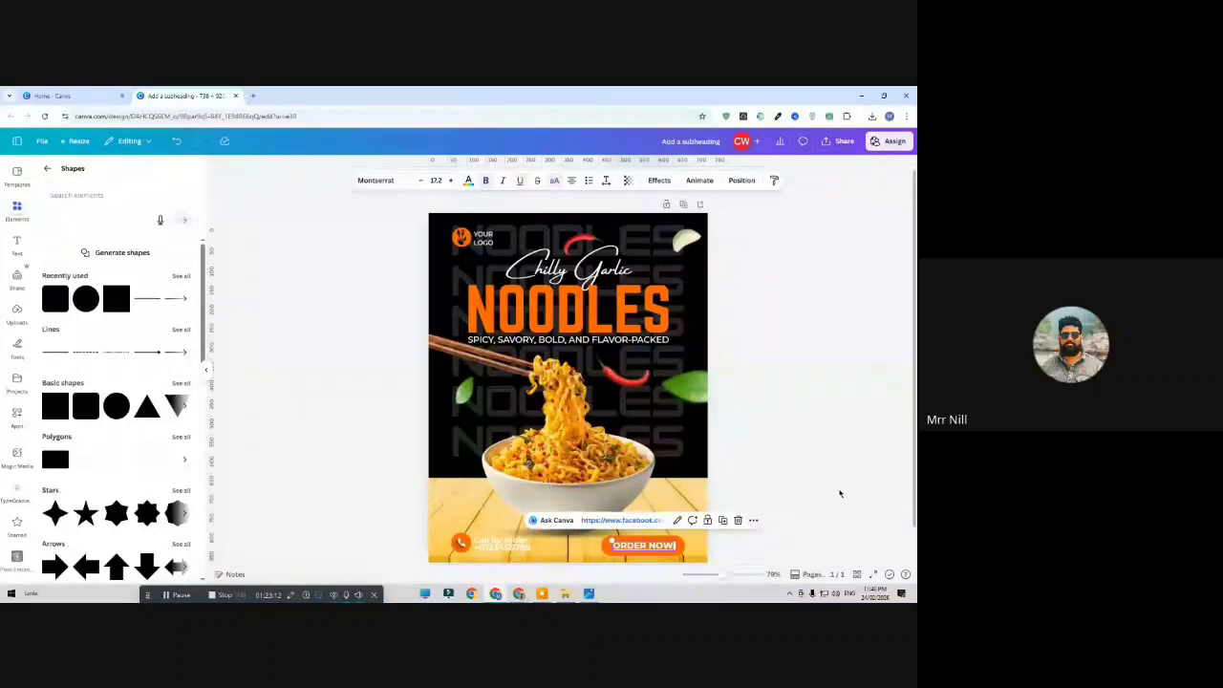
# Download the poster as a PDF Standard file
pyautogui.click(838, 142)
pyautogui.click(741, 346)
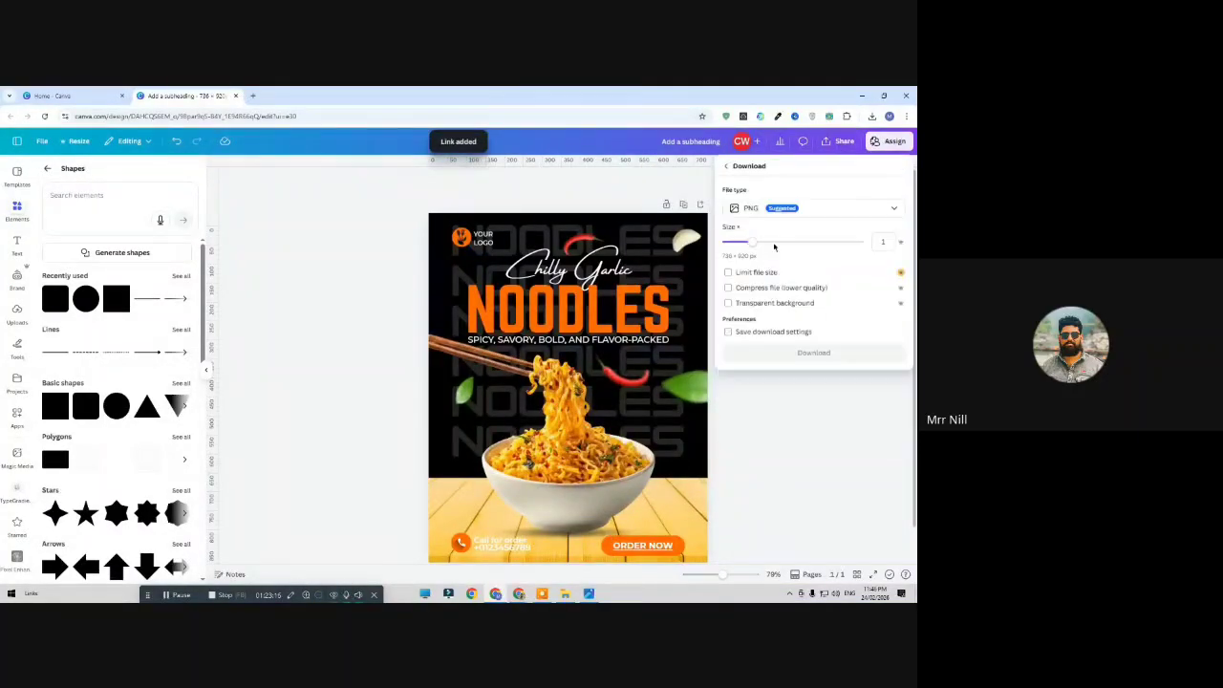
pyautogui.click(768, 209)
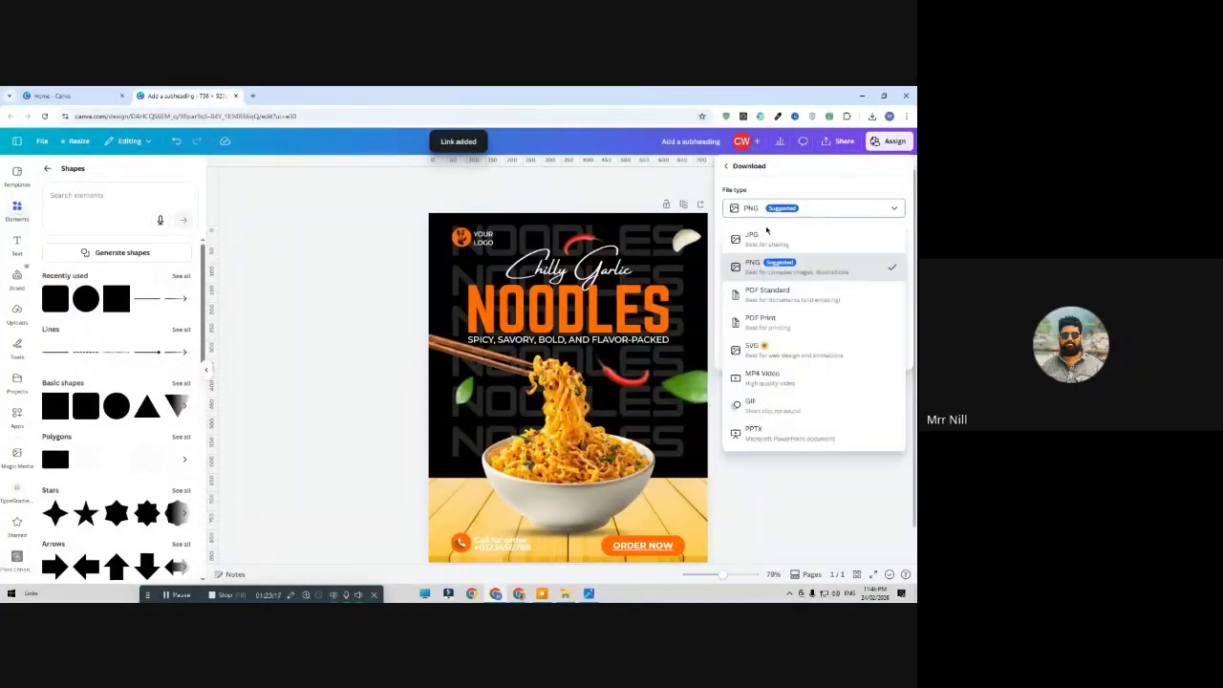
pyautogui.click(774, 302)
pyautogui.click(788, 342)
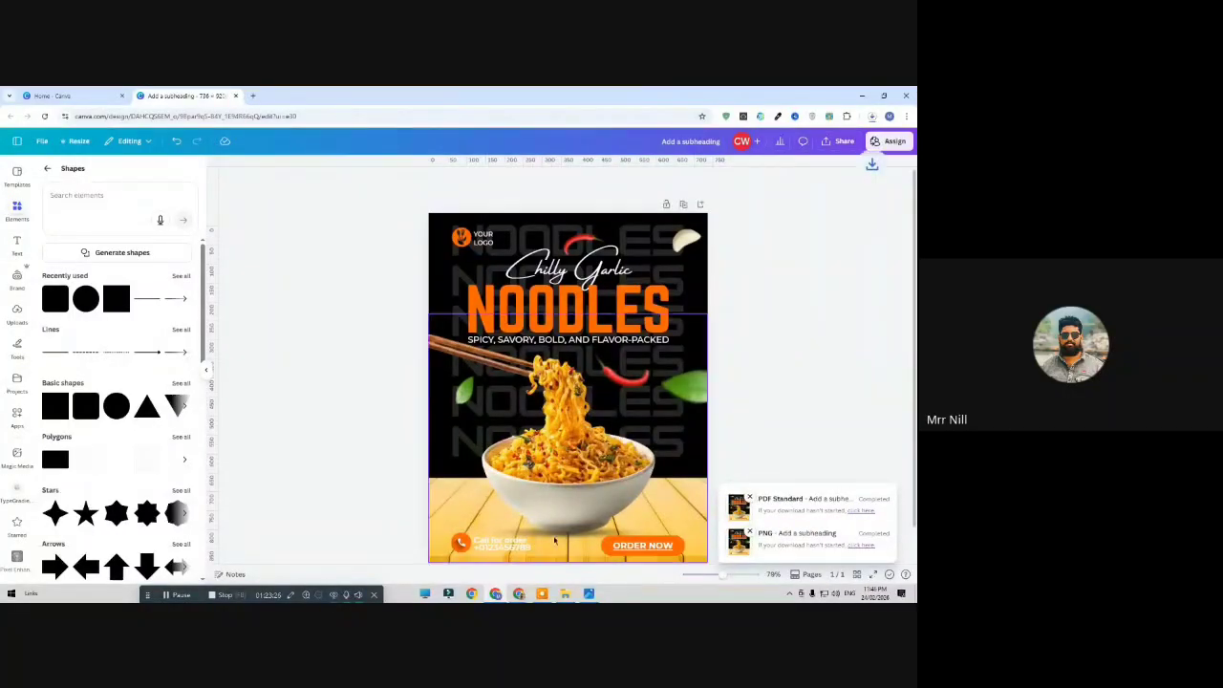
# Show the download in the Downloads folder, refresh the file list, and preview the poster image "Add a subheading (1)"
pyautogui.click(872, 116)
pyautogui.click(865, 134)
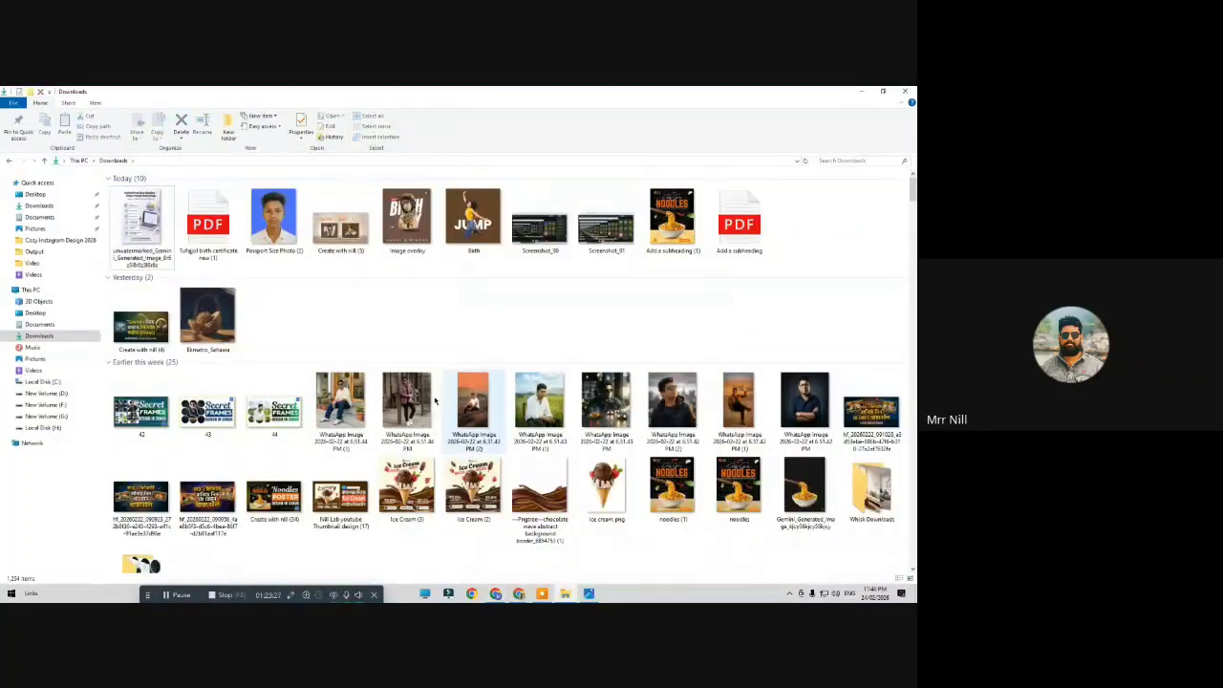
pyautogui.rightClick(809, 220)
pyautogui.click(832, 255)
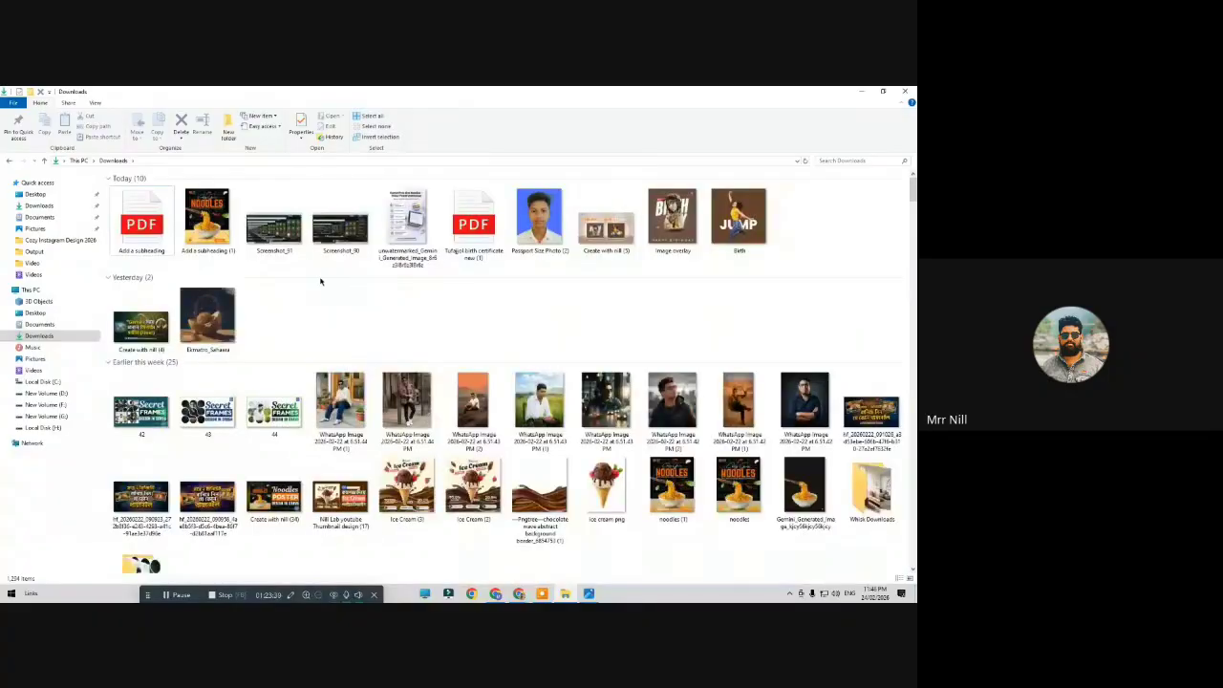
pyautogui.doubleClick(191, 218)
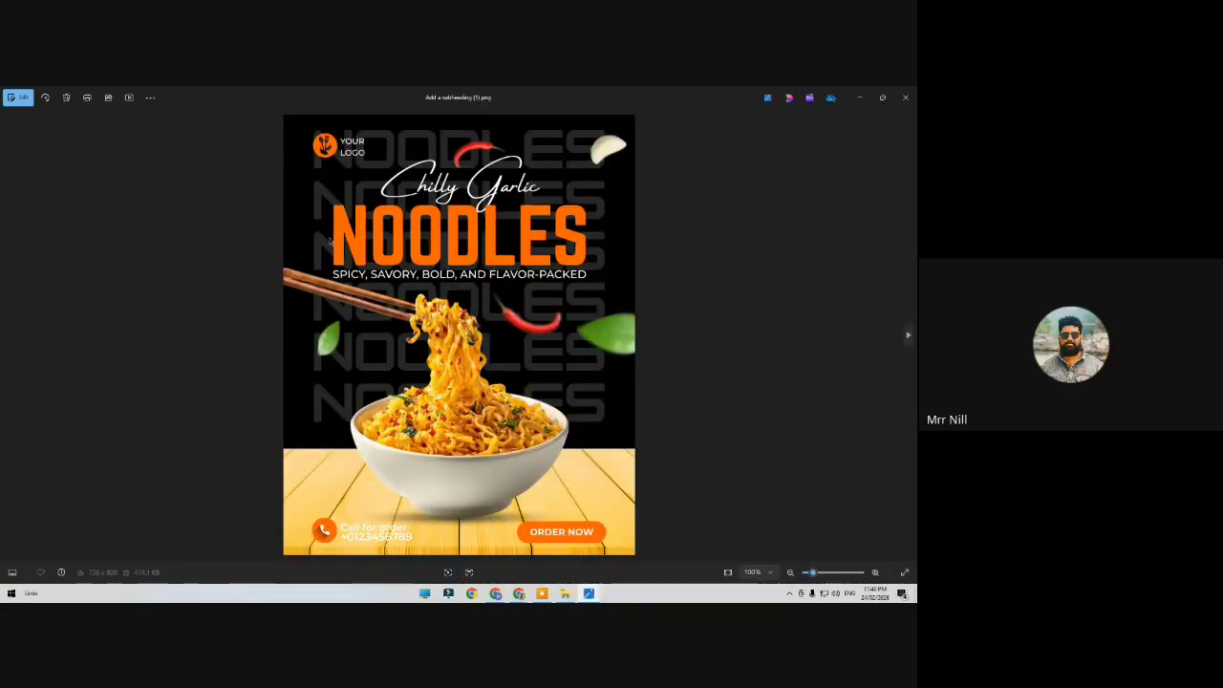
pyautogui.click(905, 96)
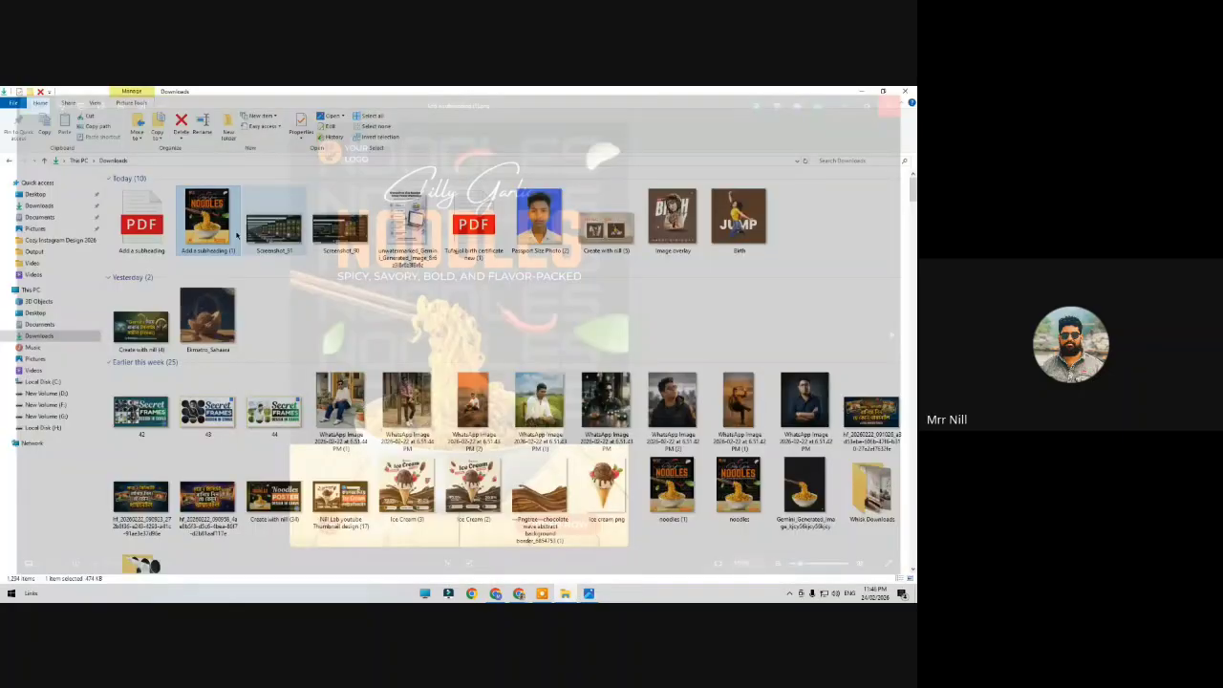
# Open the PDF "Add a subheading" in Microsoft Edge, test its ORDER NOW link, and close the browser and Downloads windows
pyautogui.doubleClick(159, 219)
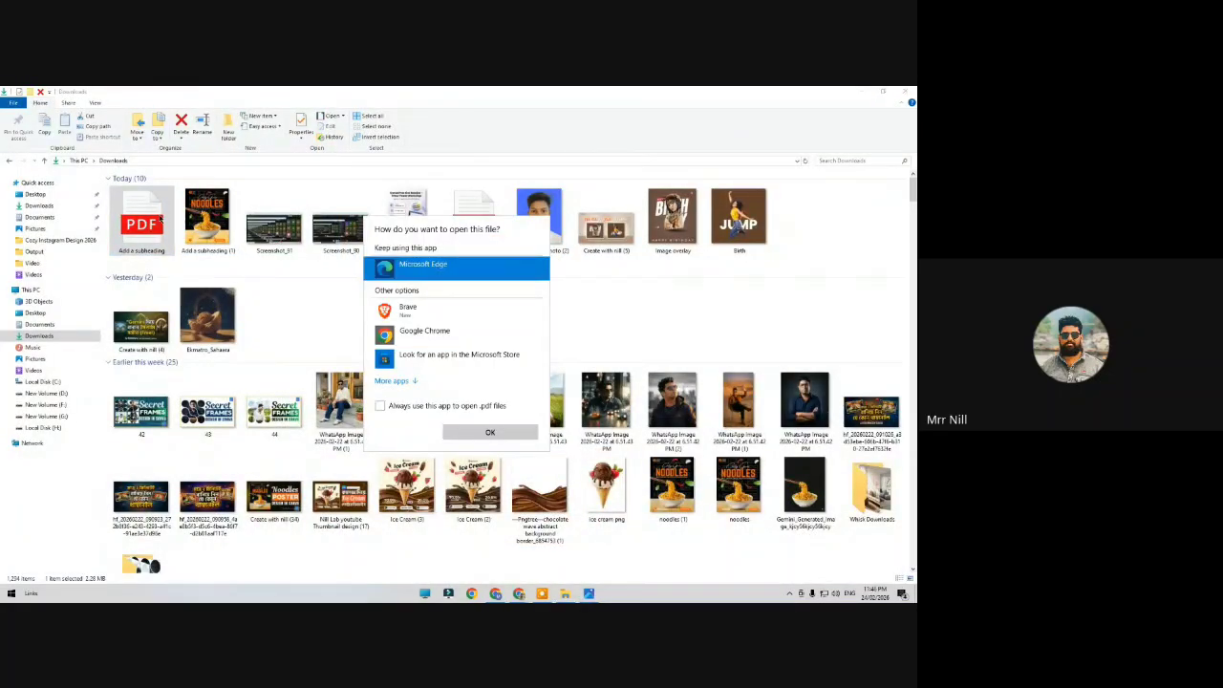
pyautogui.click(483, 432)
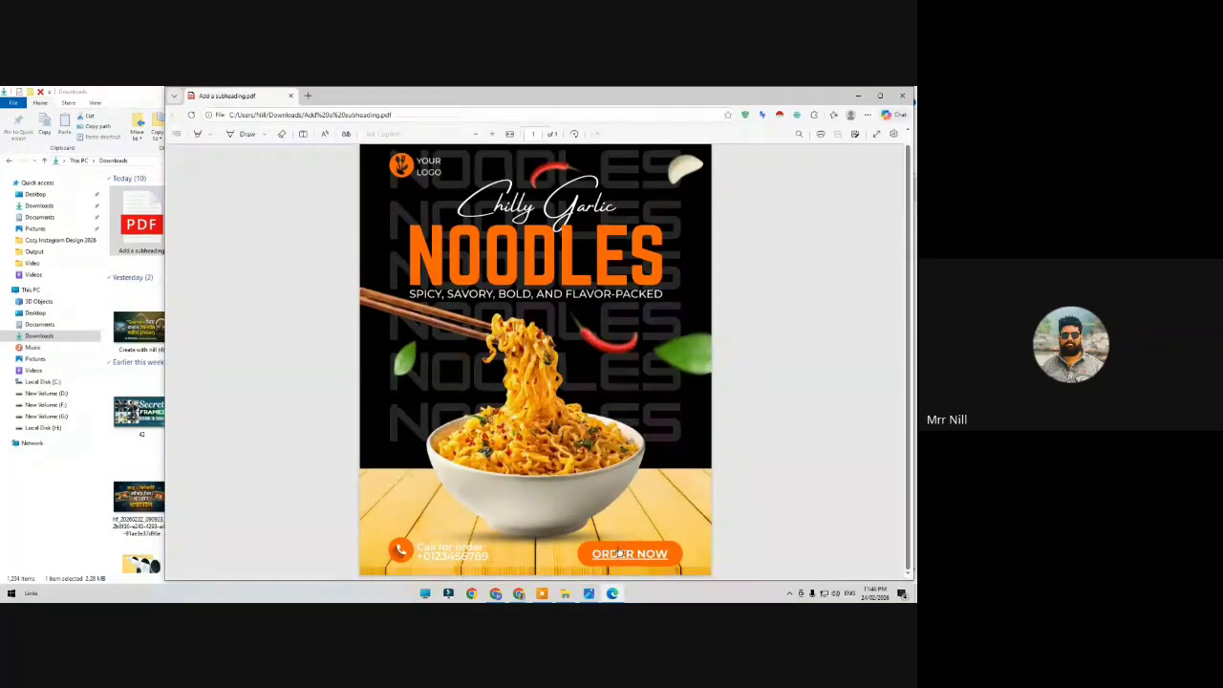
pyautogui.click(634, 562)
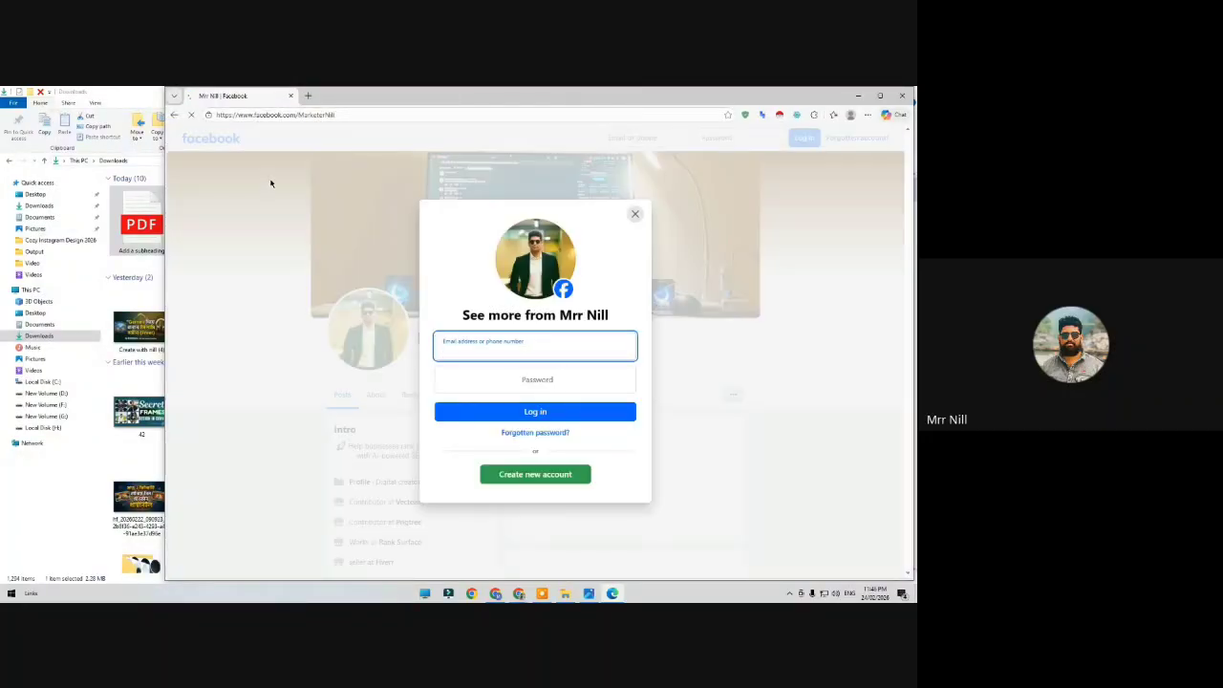
pyautogui.click(902, 95)
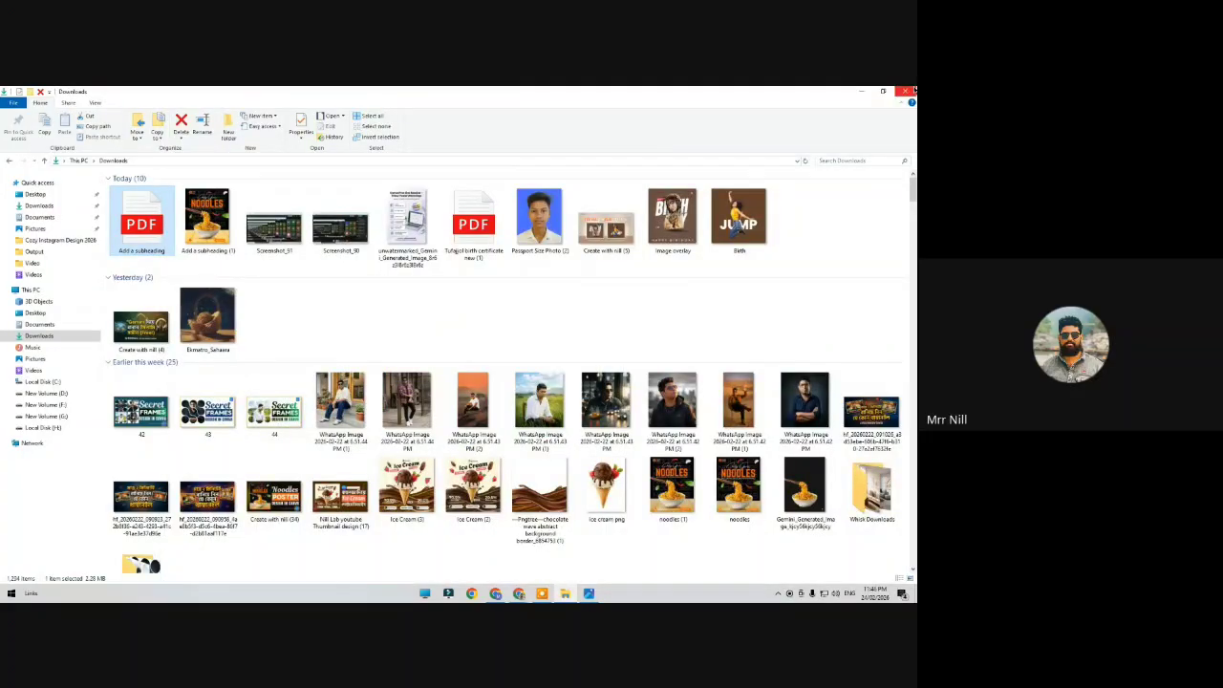
pyautogui.click(911, 91)
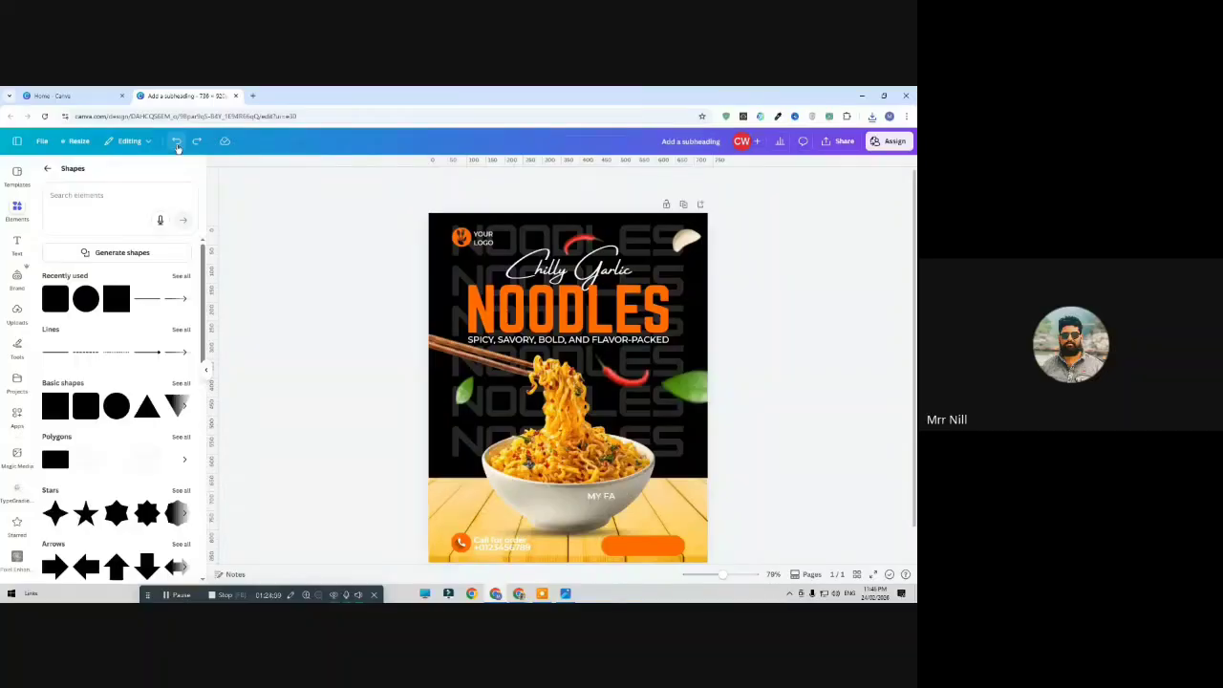
# Undo the rebuilt button's changes step by step until the original ORDER NOW button is restored on the poster
pyautogui.click(177, 145)
pyautogui.click(177, 145)
pyautogui.click(177, 146)
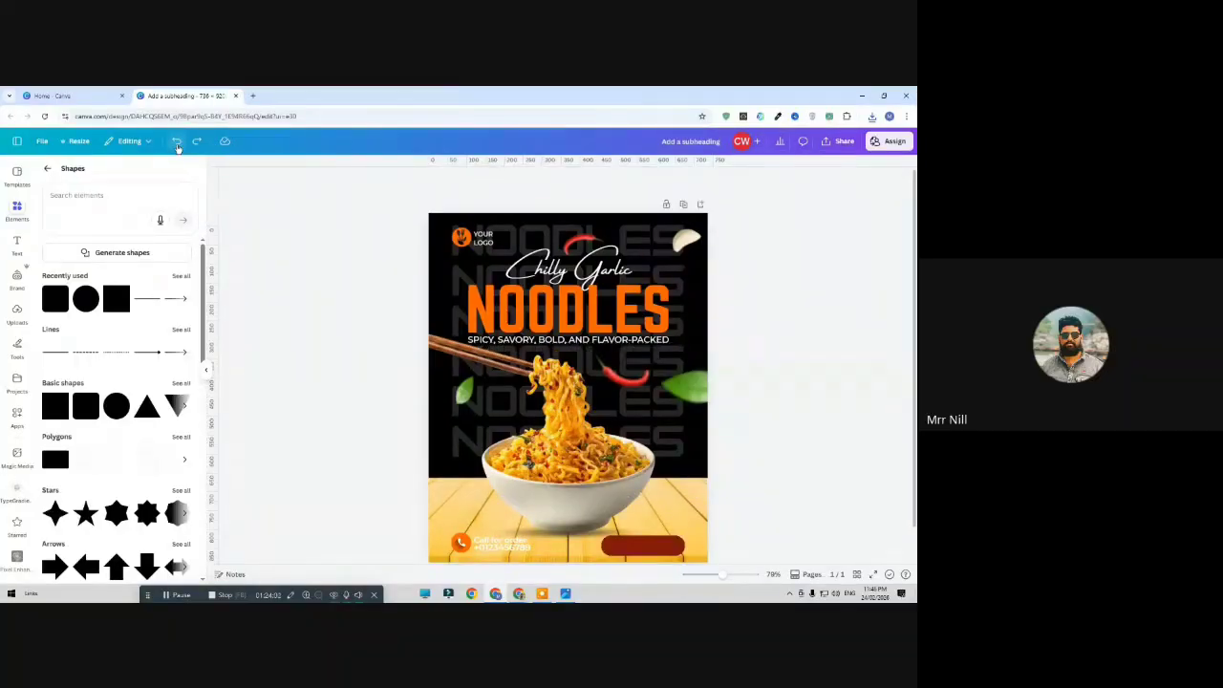
pyautogui.click(177, 145)
pyautogui.click(177, 145)
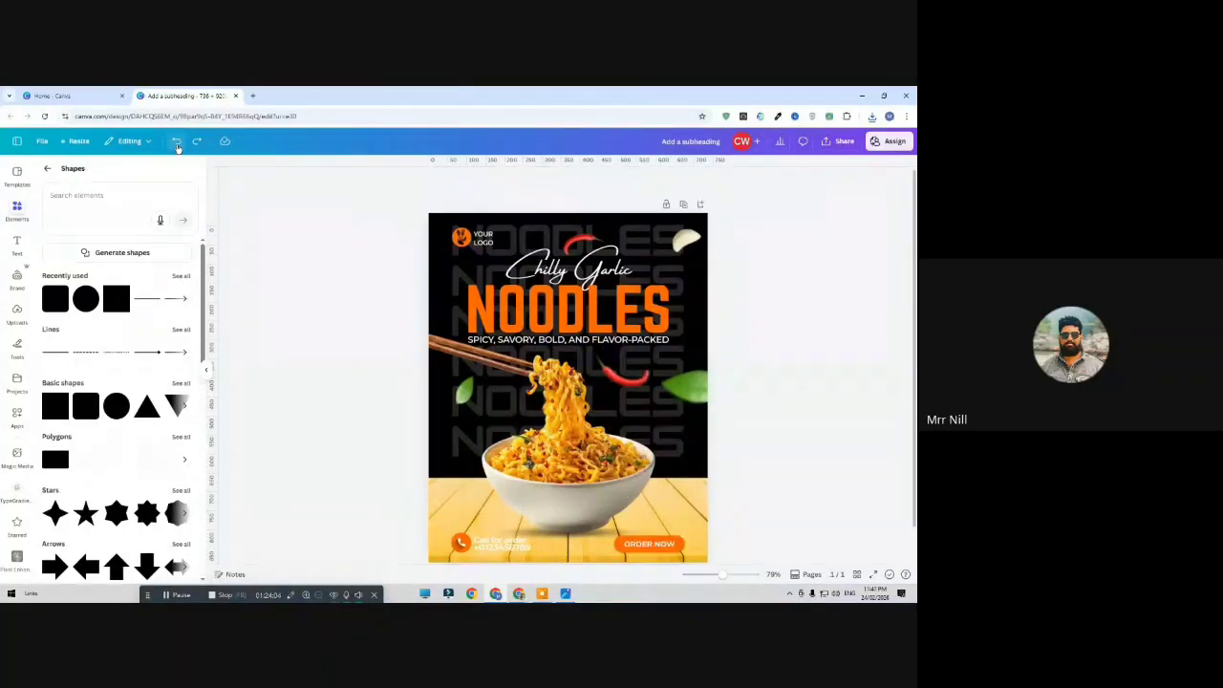
pyautogui.click(196, 142)
pyautogui.click(176, 143)
pyautogui.click(194, 144)
# Switch to the Google Meet call and open the in-call messages to read the participants' feedback
pyautogui.moveTo(519, 593)
pyautogui.click(465, 547)
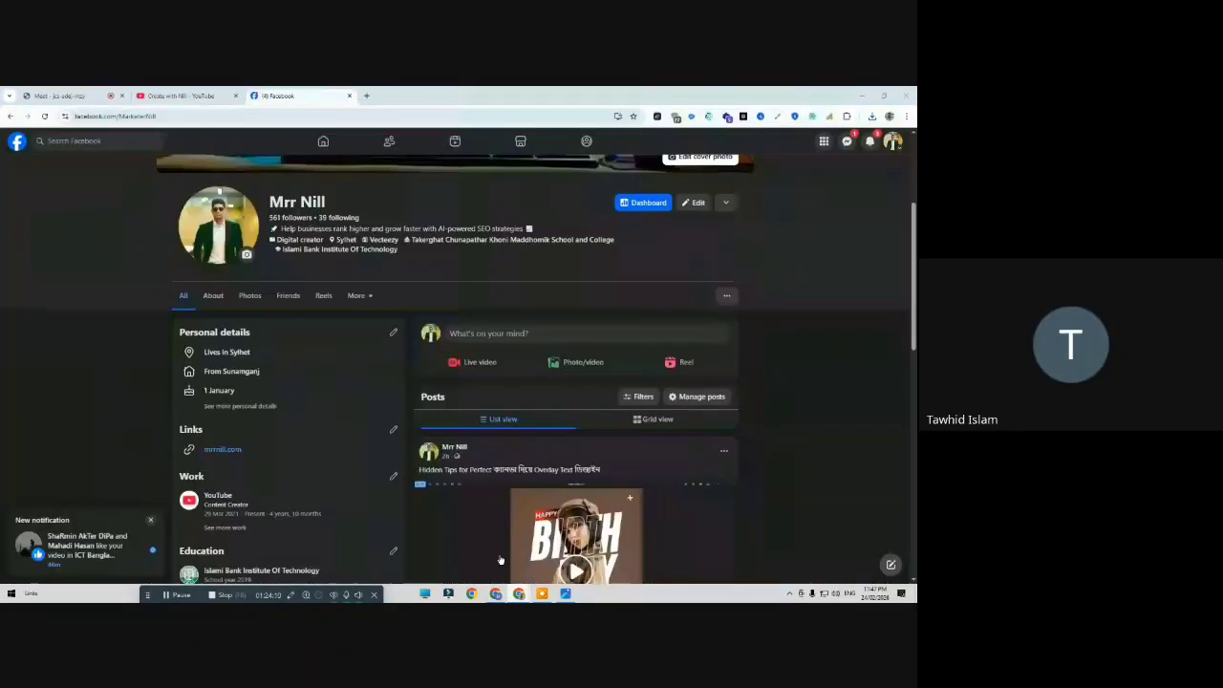
pyautogui.click(87, 92)
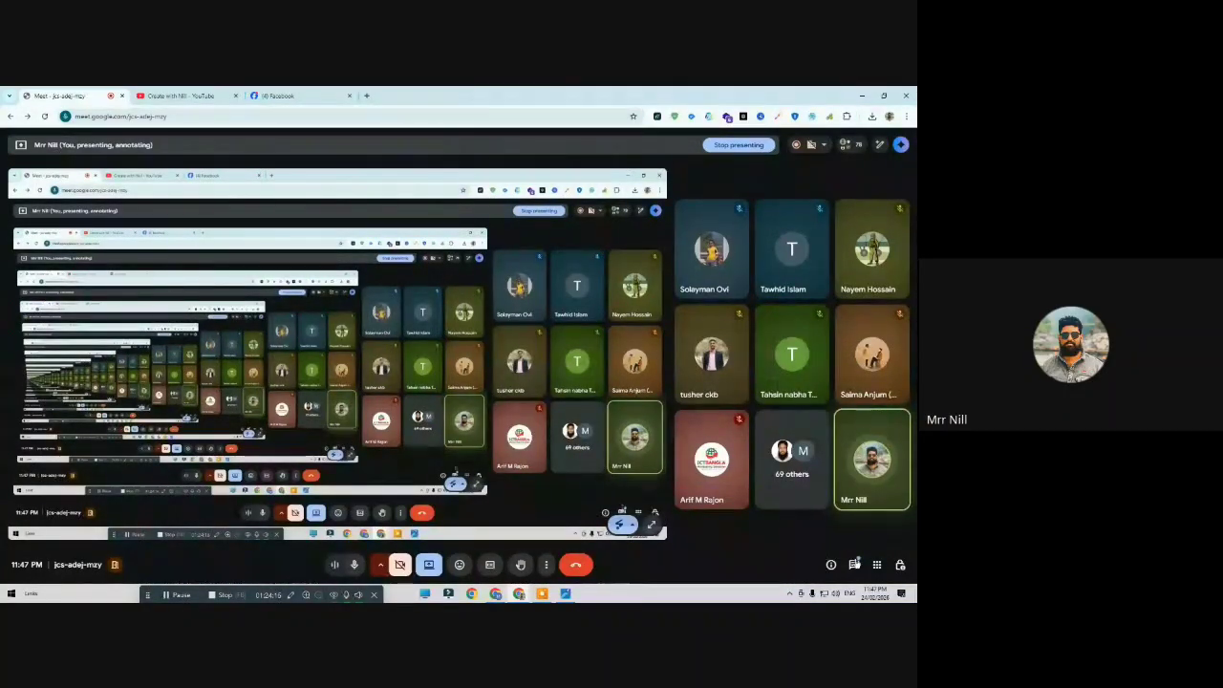
pyautogui.hotkey('ctrl', 'alt', 'c')
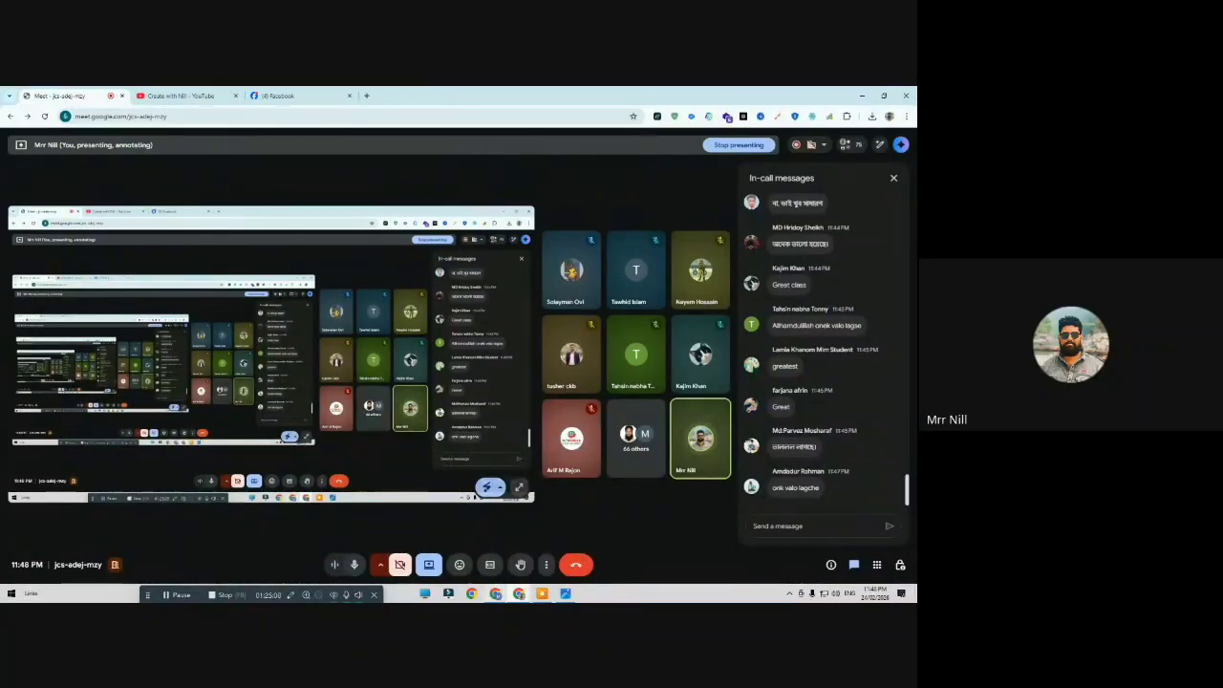
pyautogui.hotkey('alt', 'Tab')
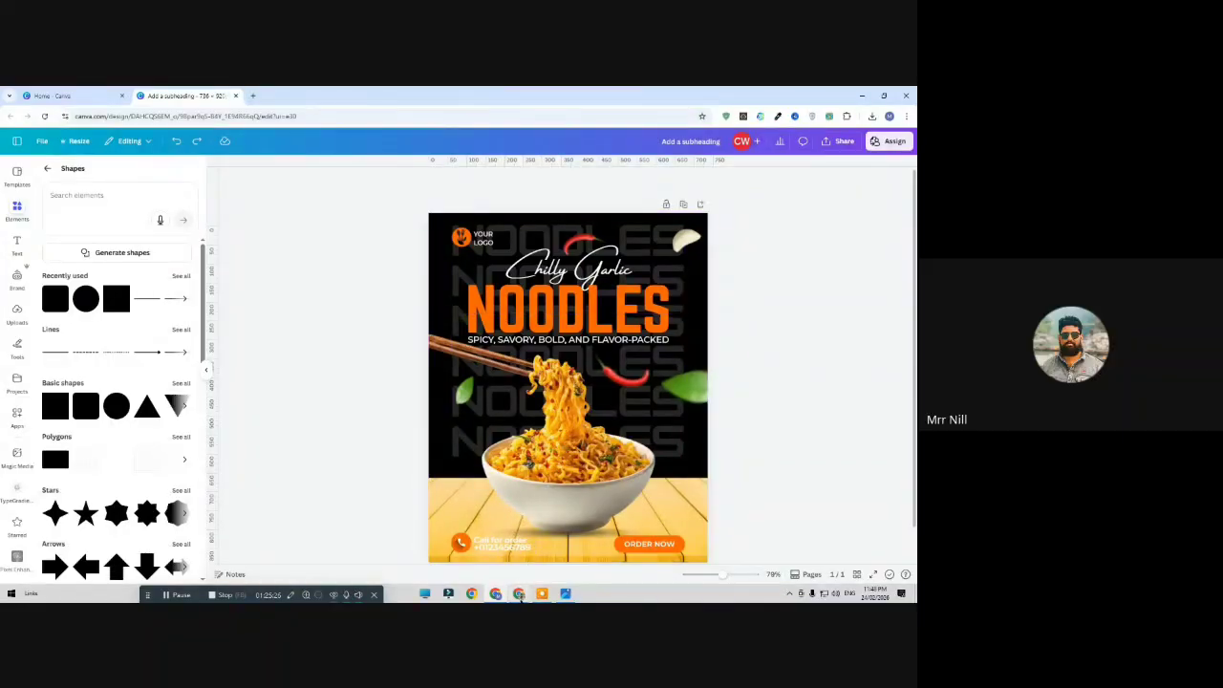
pyautogui.moveTo(509, 579)
pyautogui.click(487, 552)
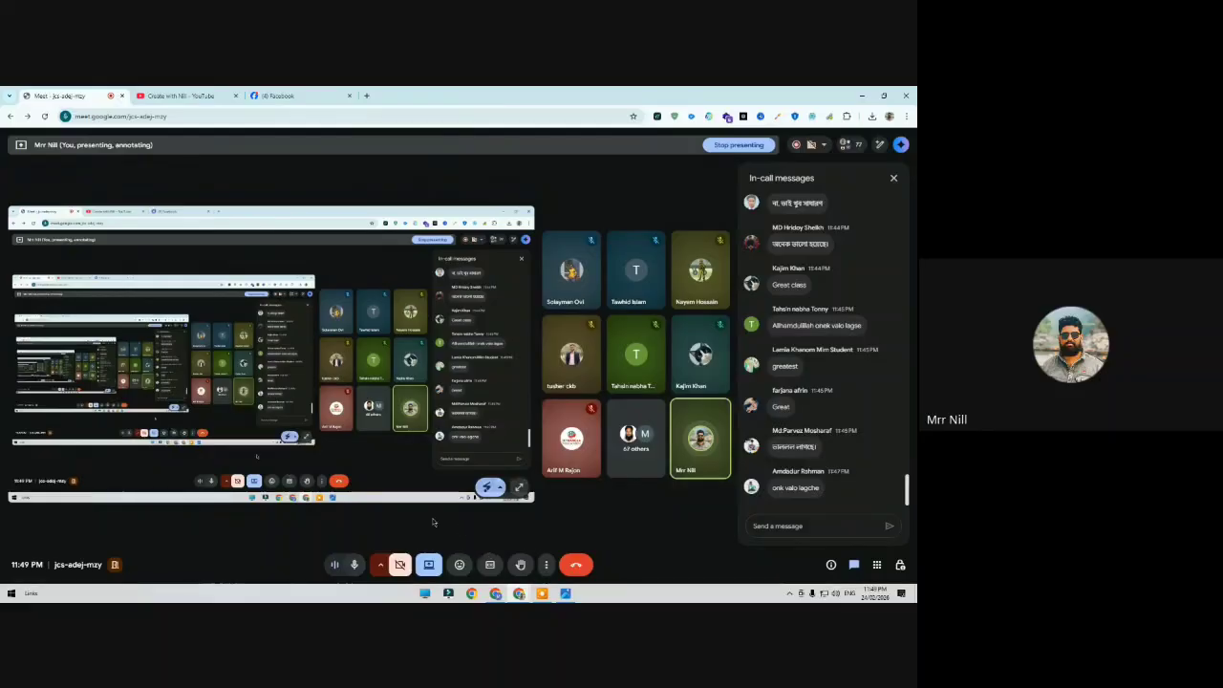
# Search Google in a new tab for "t shirt design size", refine it to "t shirt design size in pixel", and read the overview
pyautogui.click(366, 94)
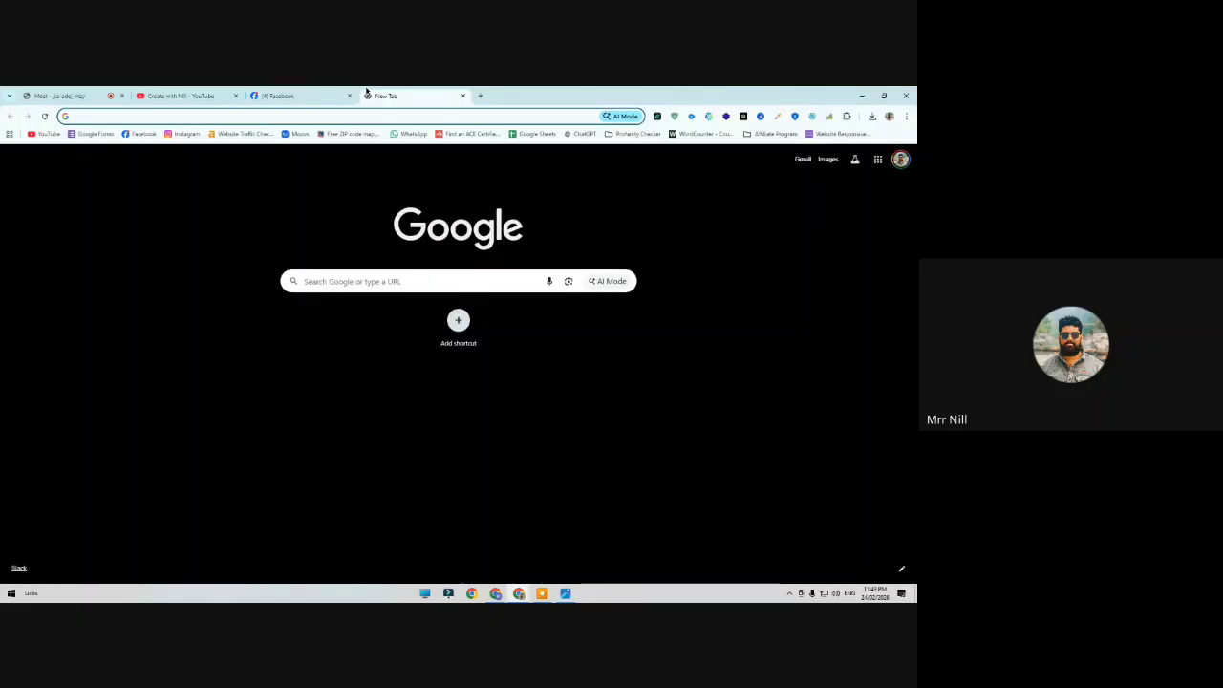
pyautogui.write('t shirt d')
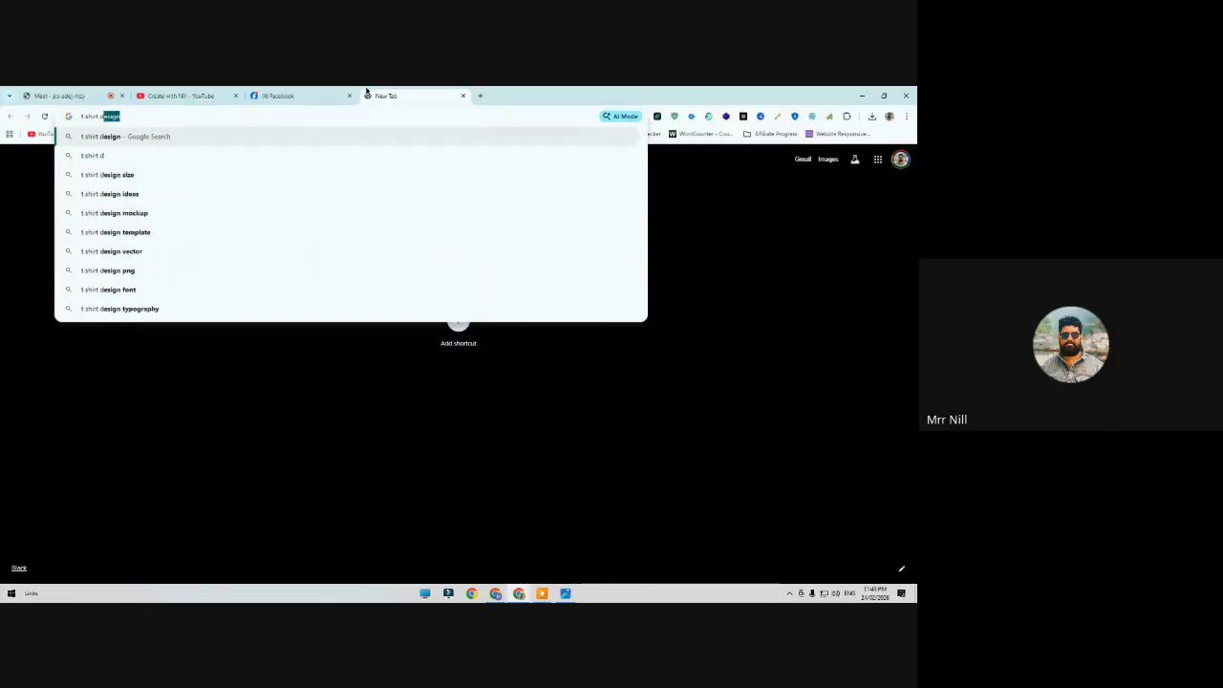
pyautogui.write('esign size')
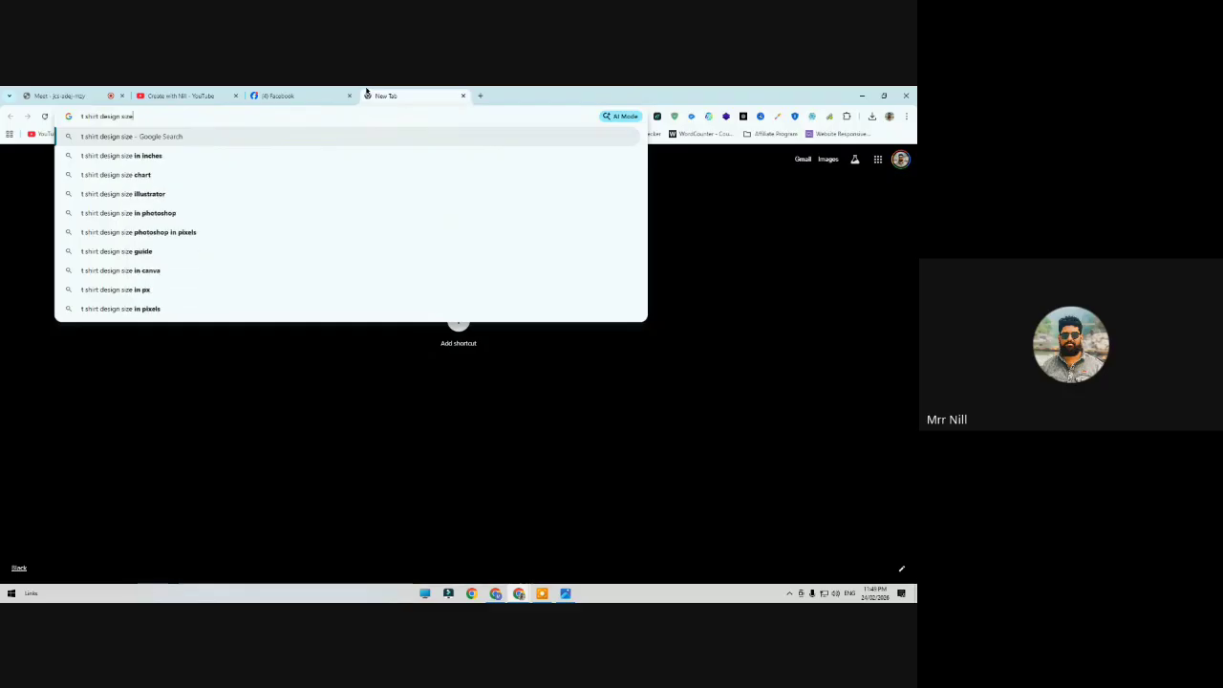
pyautogui.press('Return')
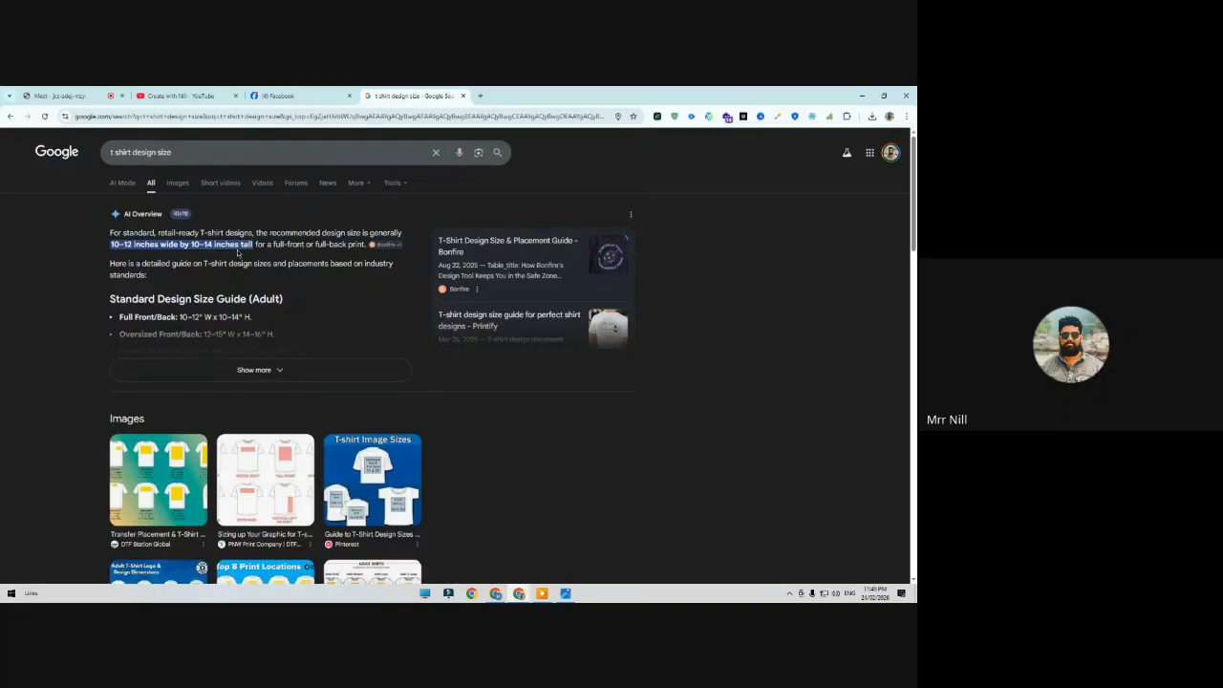
pyautogui.click(195, 155)
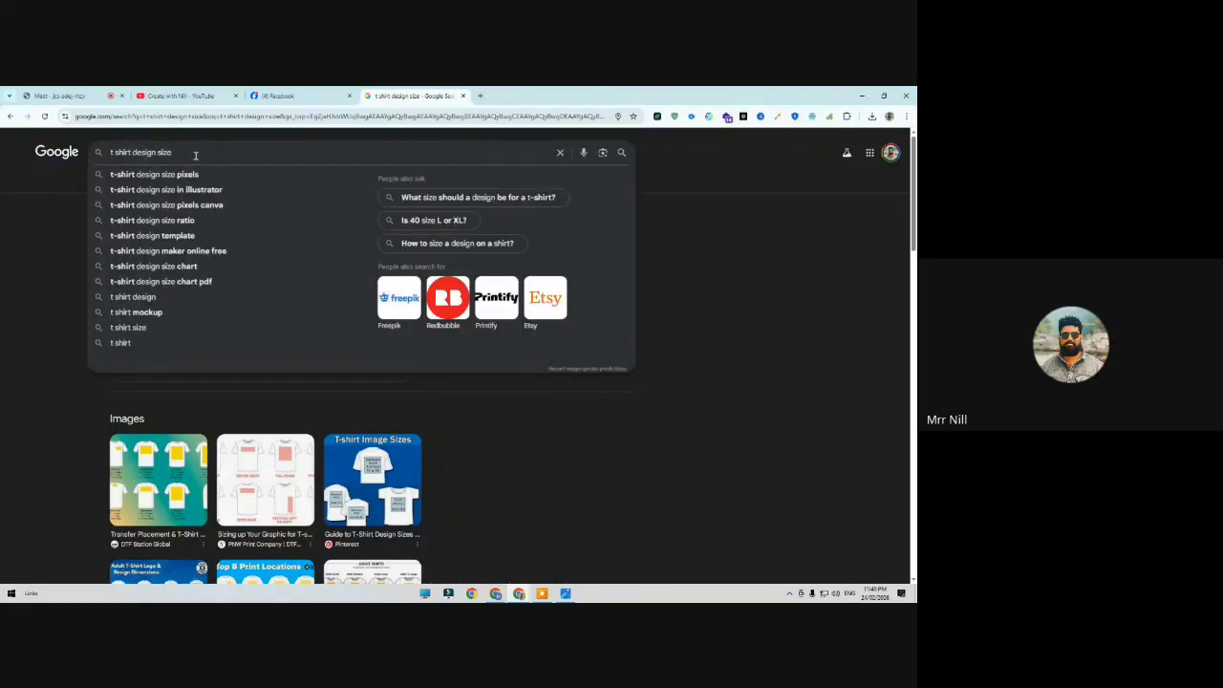
pyautogui.write('in pixel')
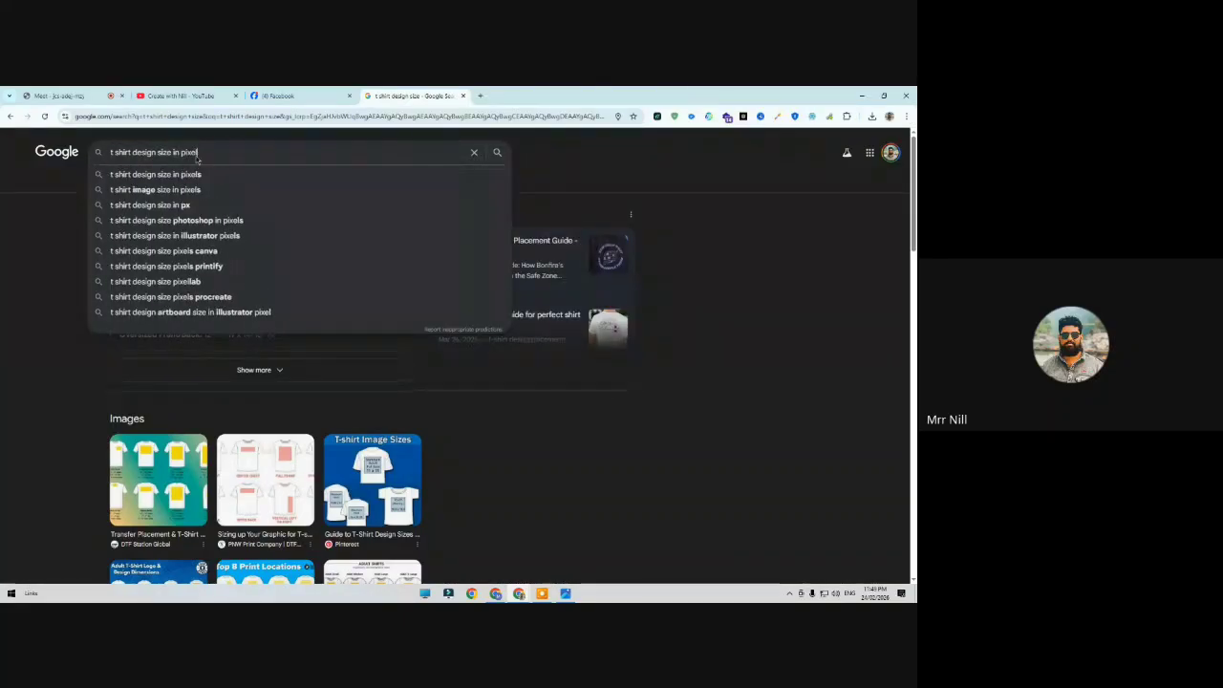
pyautogui.press('Return')
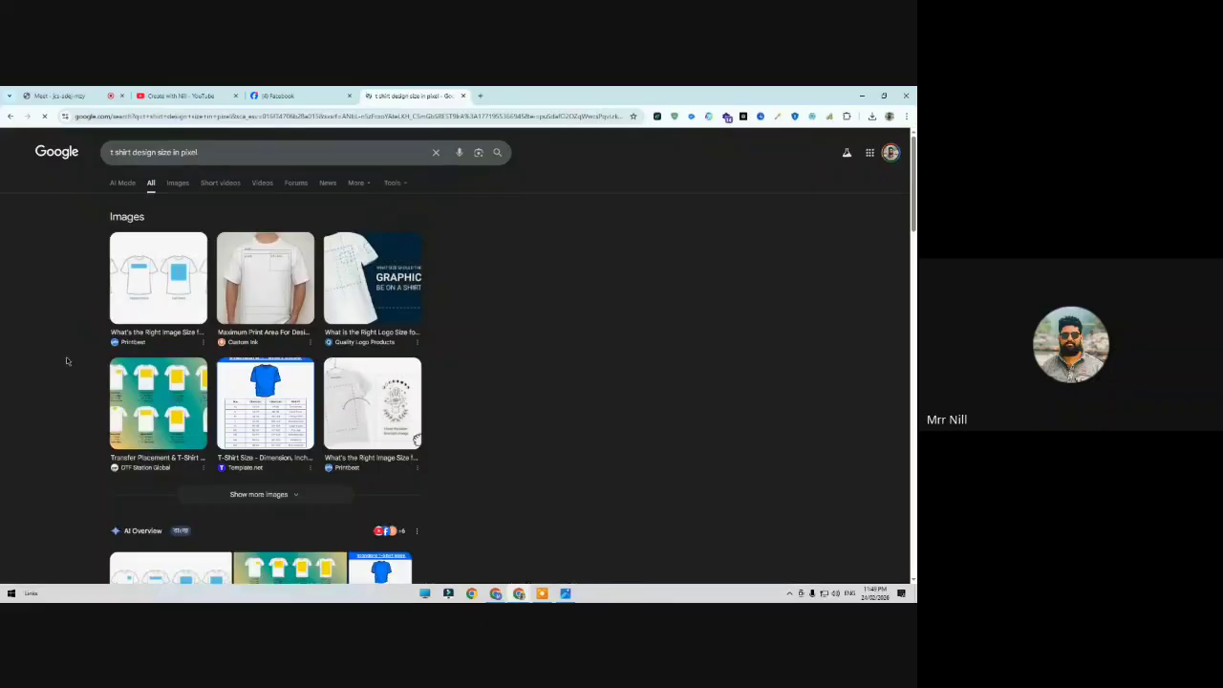
pyautogui.scroll(-4, 32, 369)
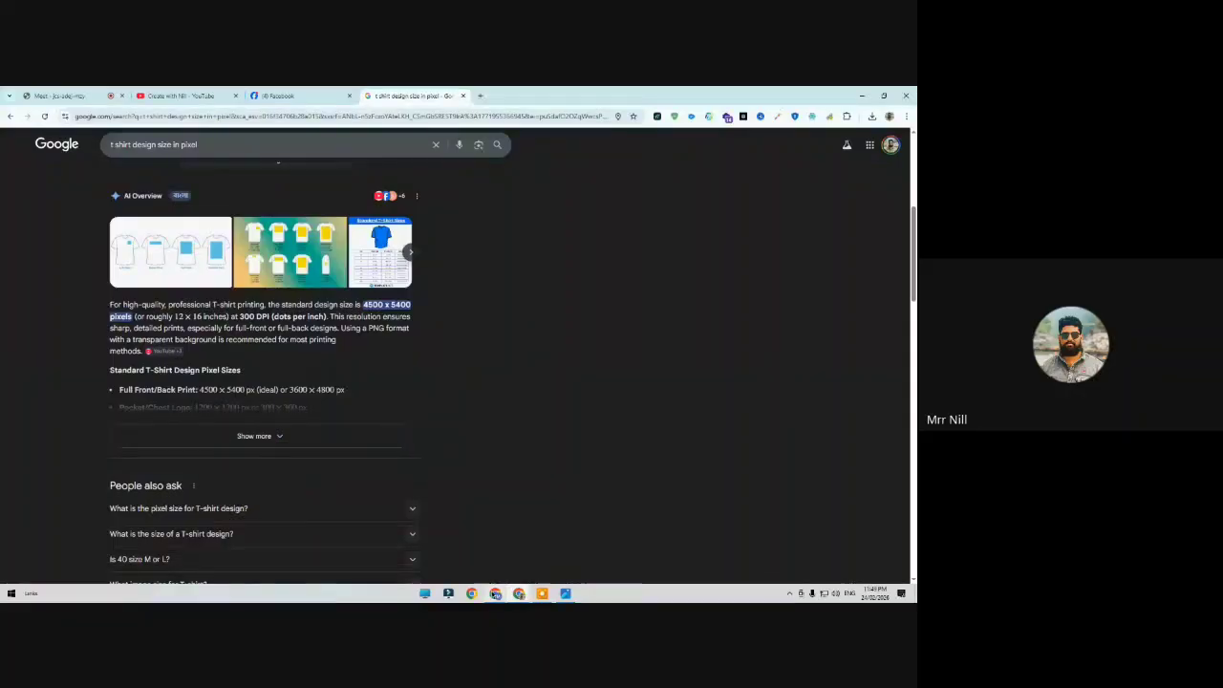
# Check the custom size options on the Canva home page against the recommended T-shirt pixel size in the search results
pyautogui.hotkey('alt', 'Tab')
pyautogui.click(100, 99)
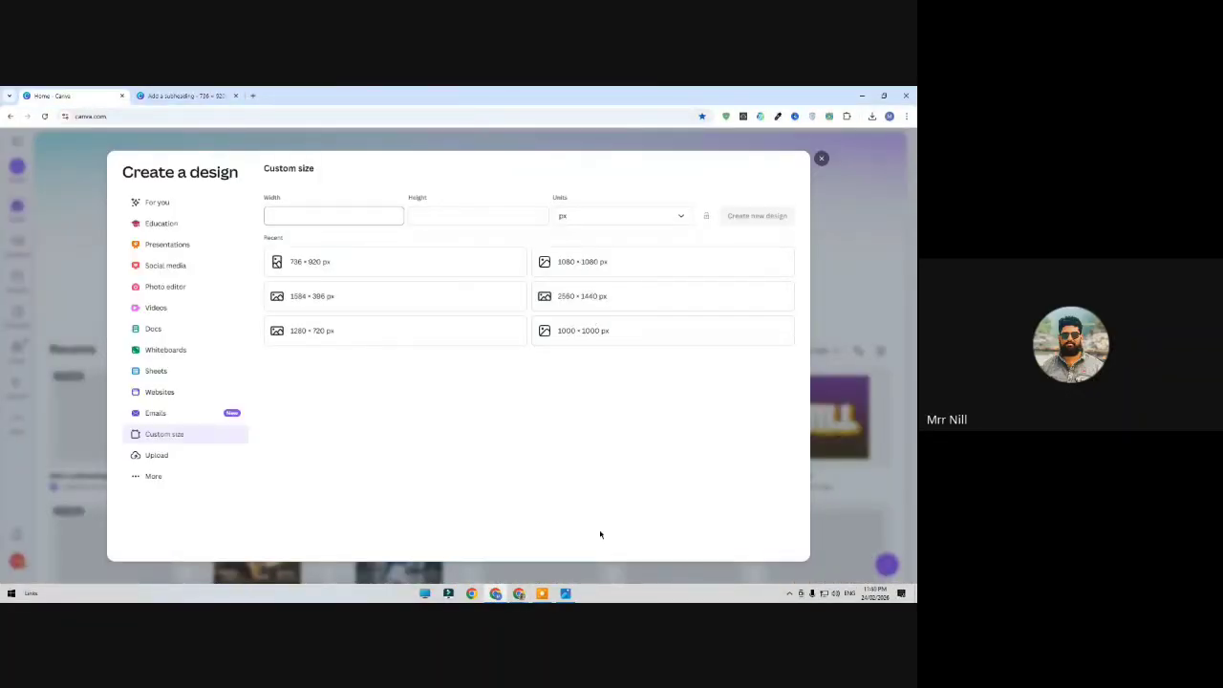
pyautogui.click(519, 594)
pyautogui.click(481, 564)
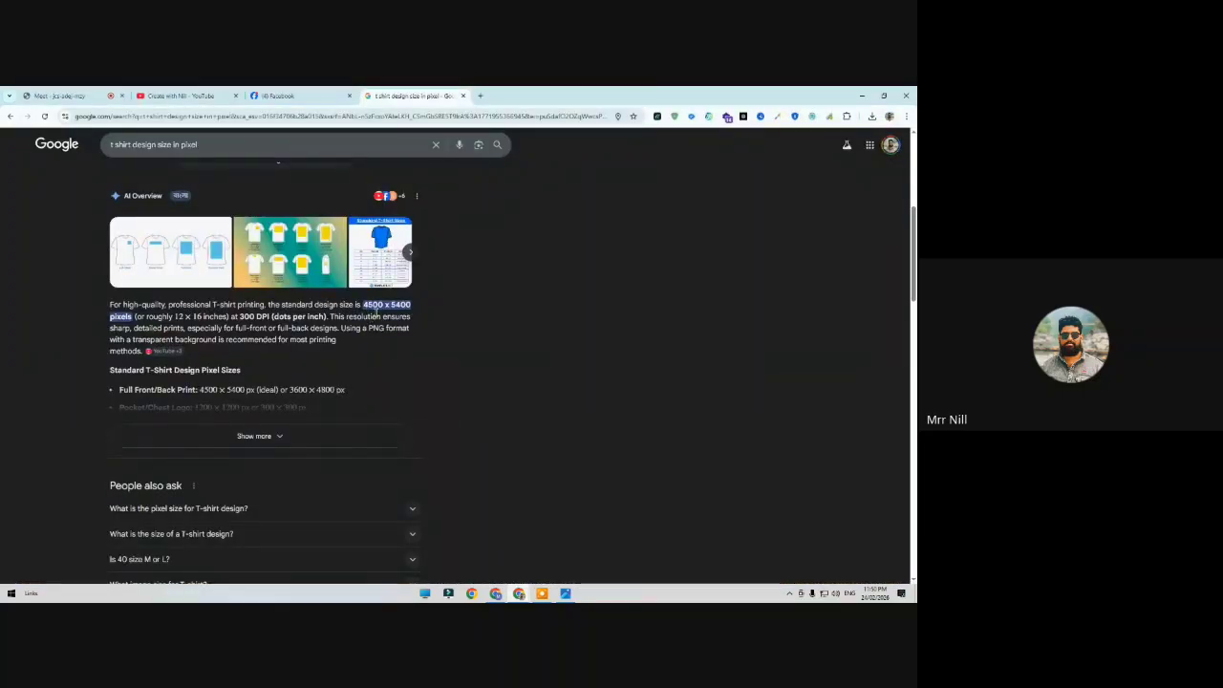
# Review the earlier in-call messages in Google Meet and leave the call without ending it for everyone
pyautogui.click(73, 93)
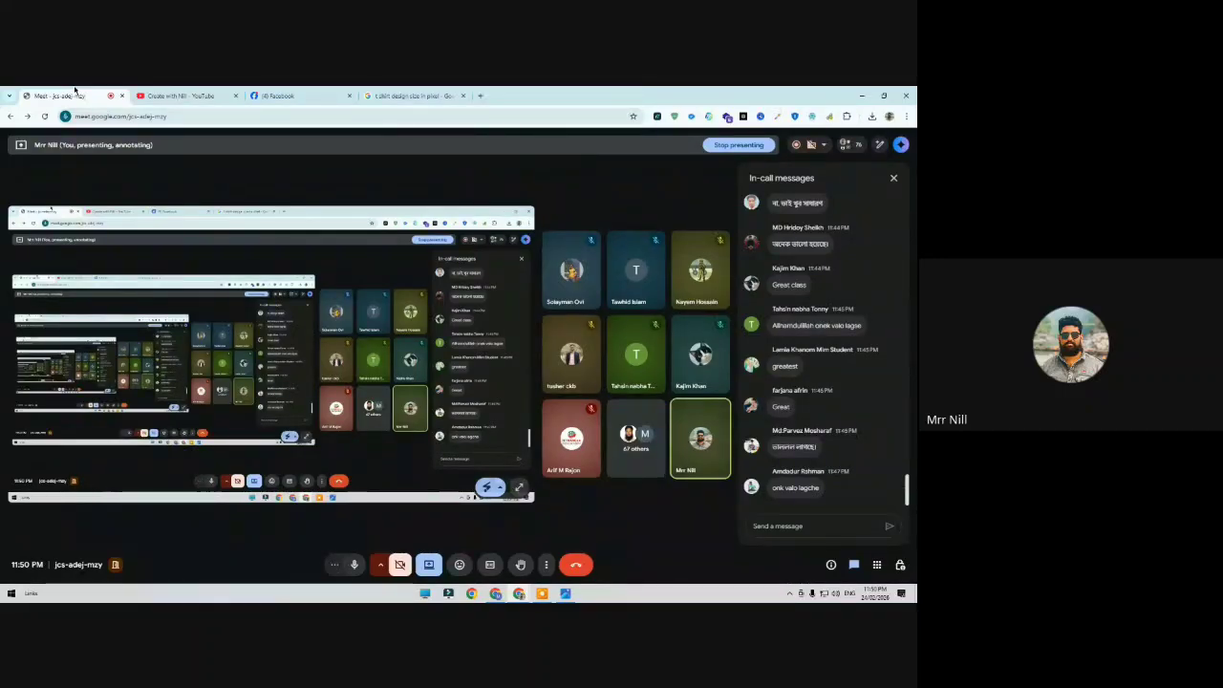
pyautogui.scroll(3, 822, 291)
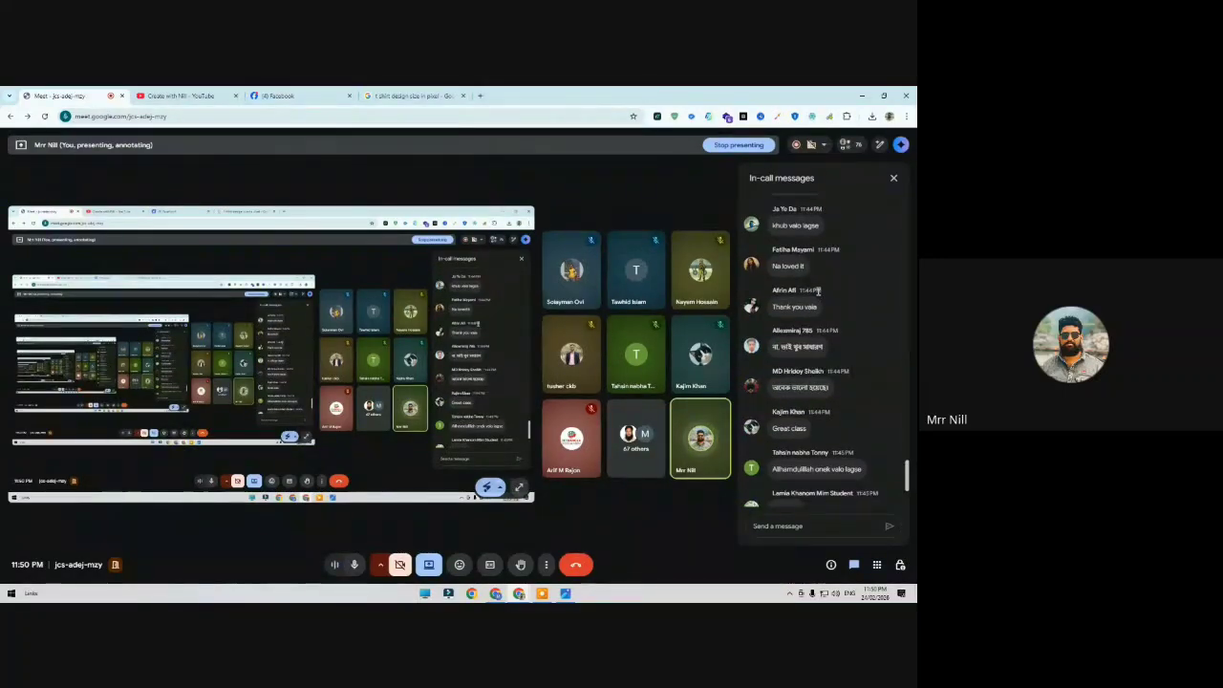
pyautogui.scroll(5, 829, 291)
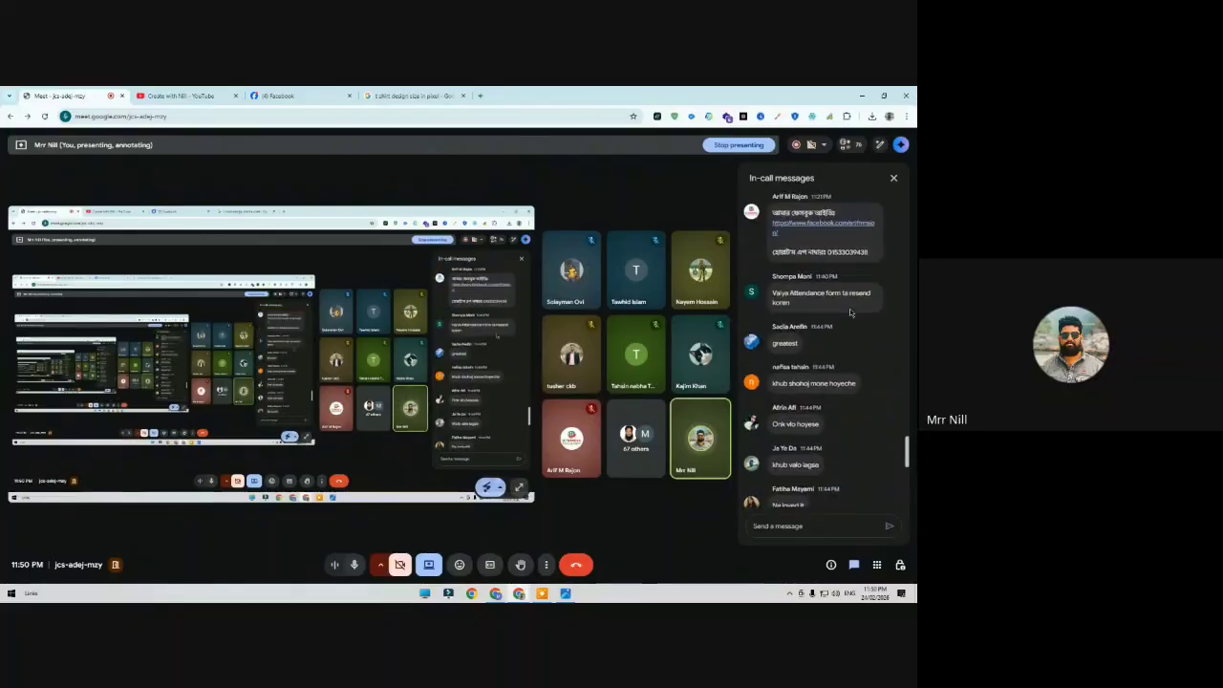
pyautogui.scroll(-3, 870, 405)
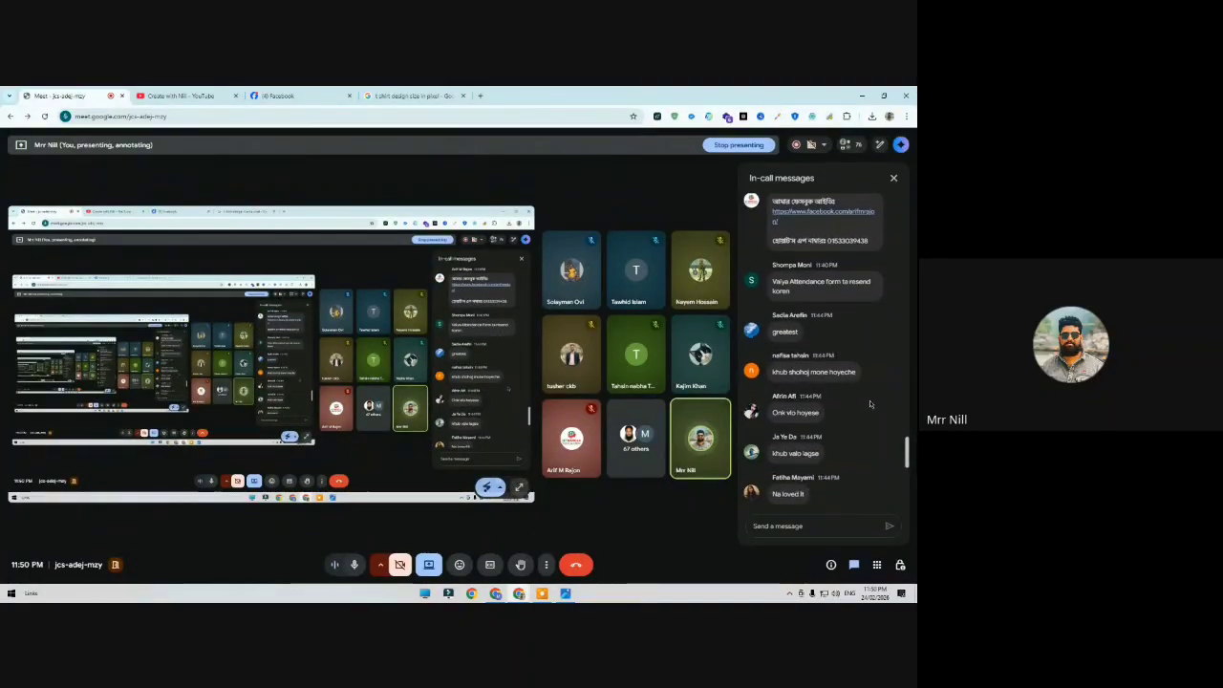
pyautogui.scroll(-5, 876, 405)
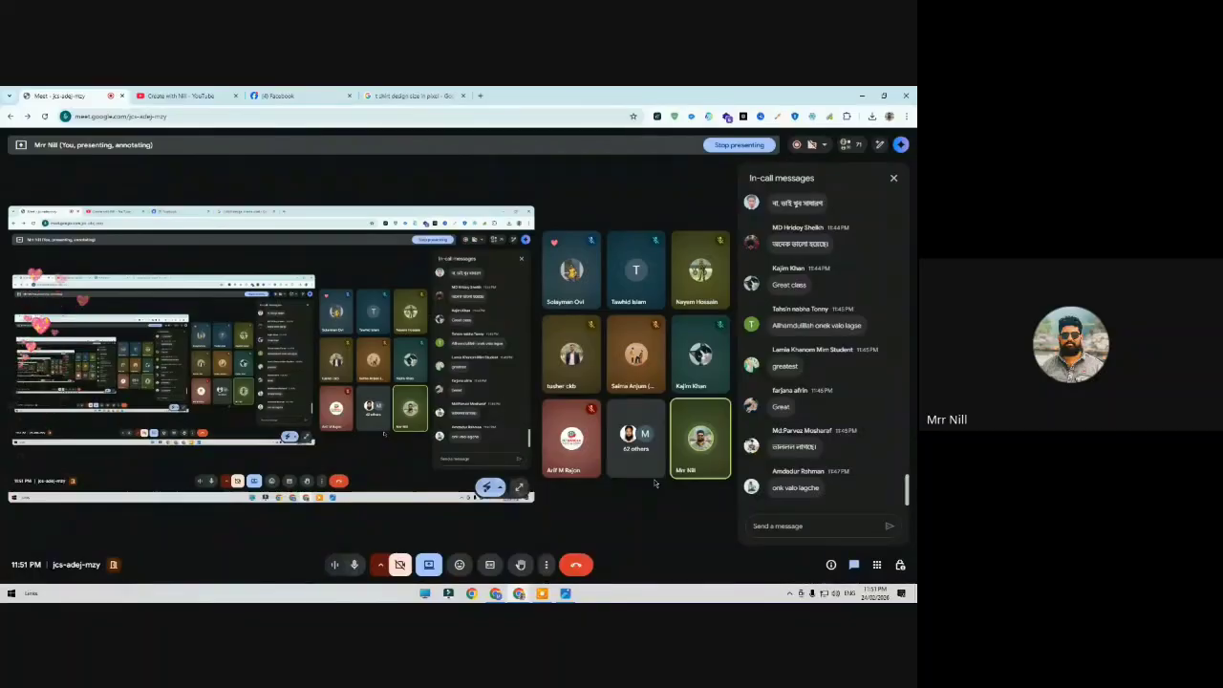
pyautogui.click(577, 565)
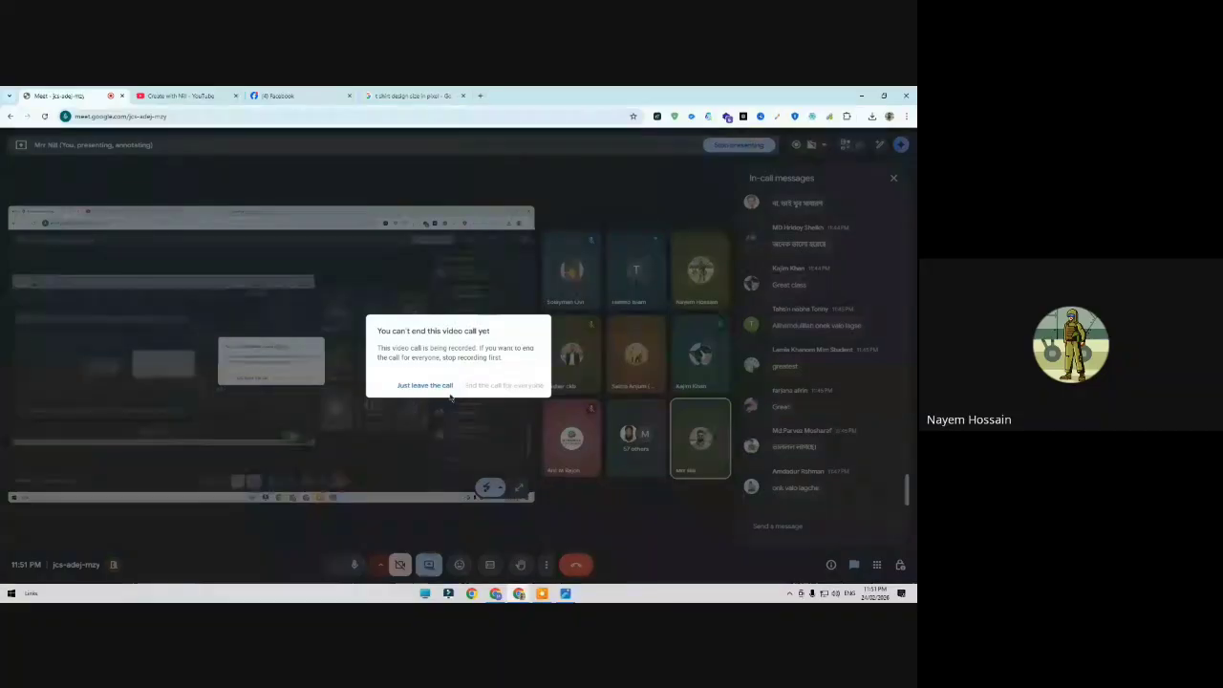
pyautogui.click(427, 386)
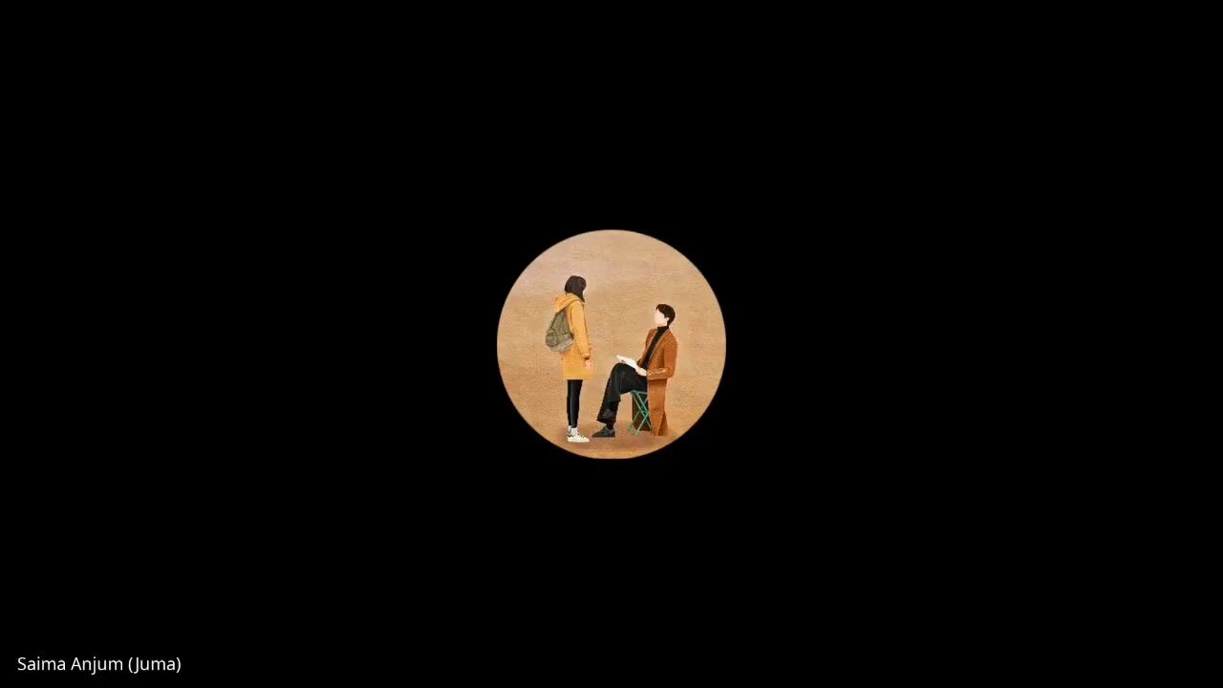